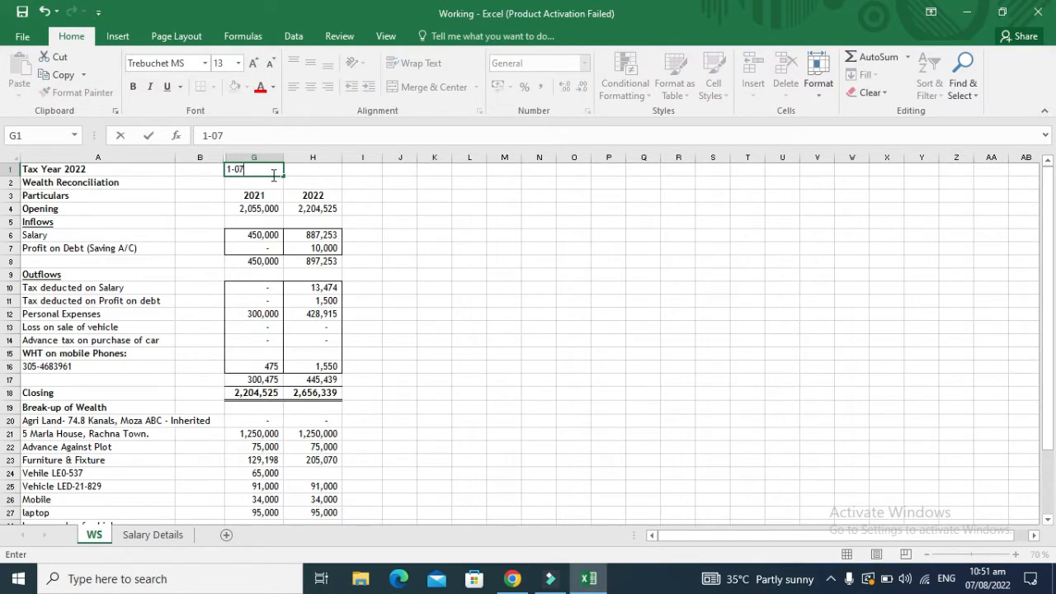
# Step: Enter the period dates 01/07/2021 in G1 and 30/06/2022 in H1
pyautogui.write('-2021')
pyautogui.press('Return')
pyautogui.click(272, 170)
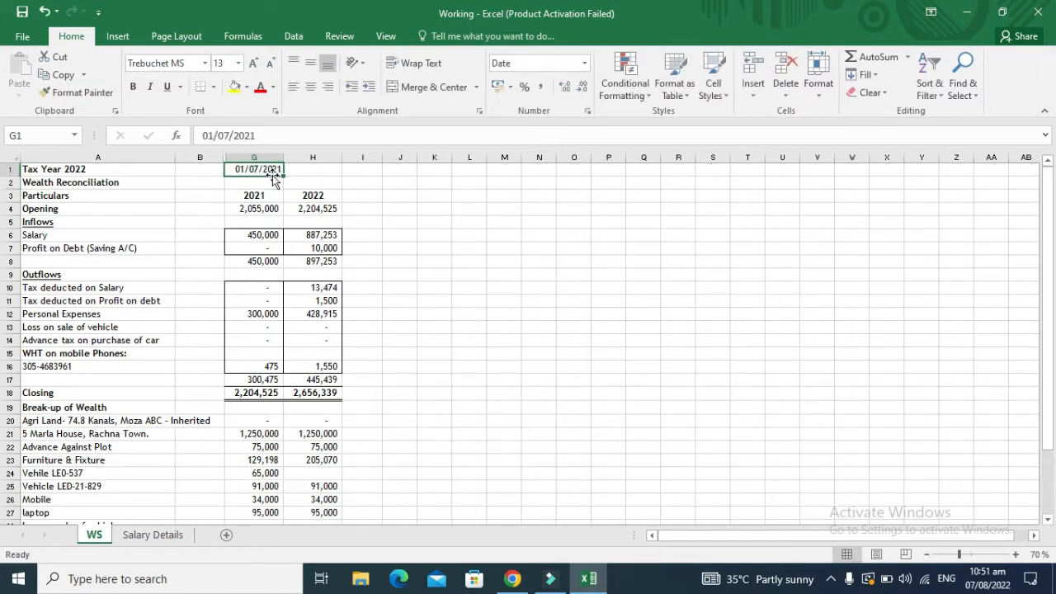
pyautogui.press('Right')
pyautogui.write('30')
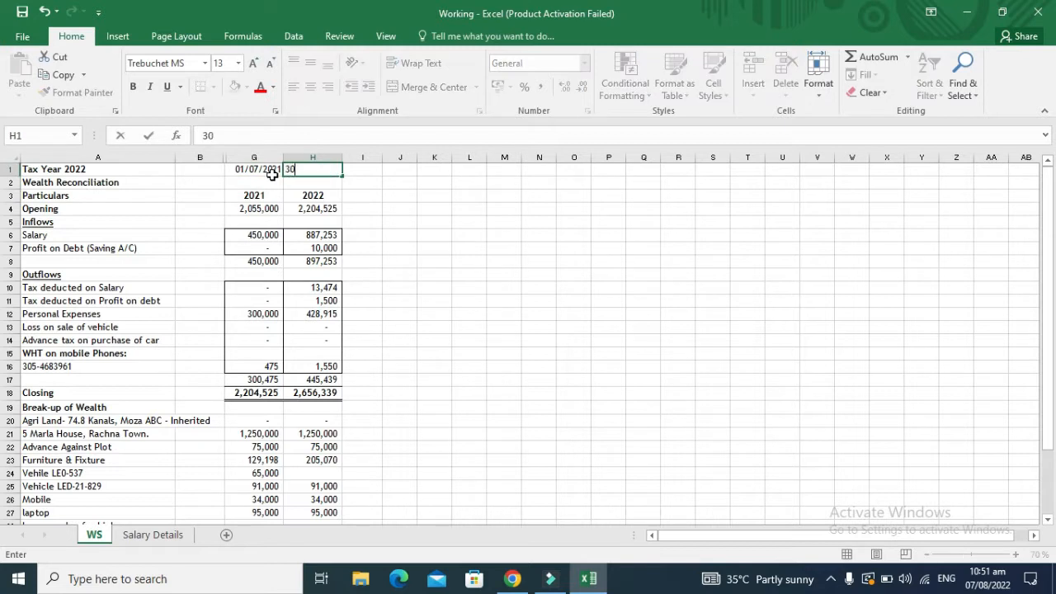
pyautogui.write('/06/2022')
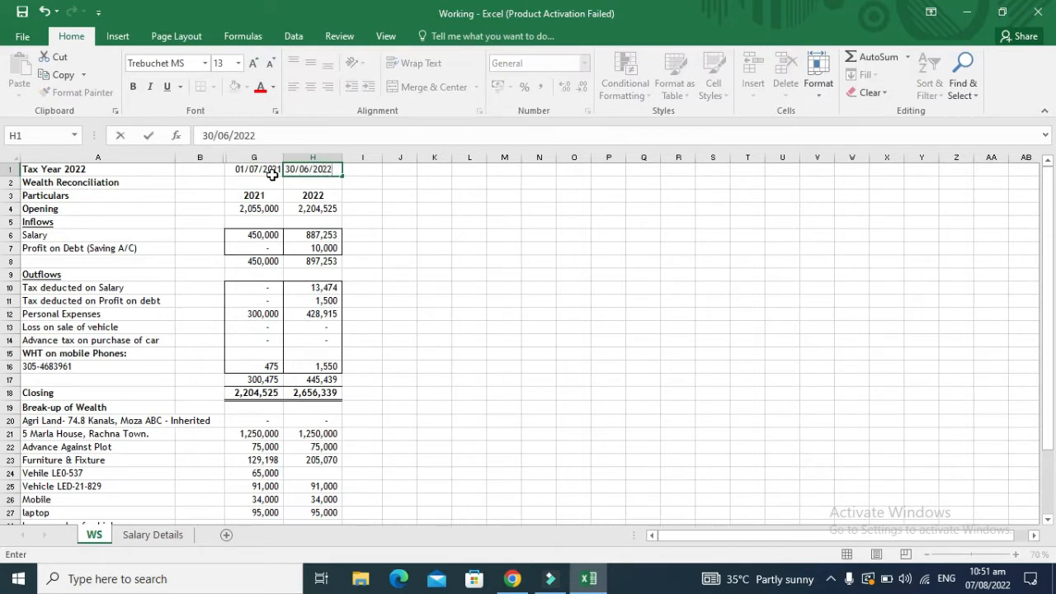
pyautogui.press('Return')
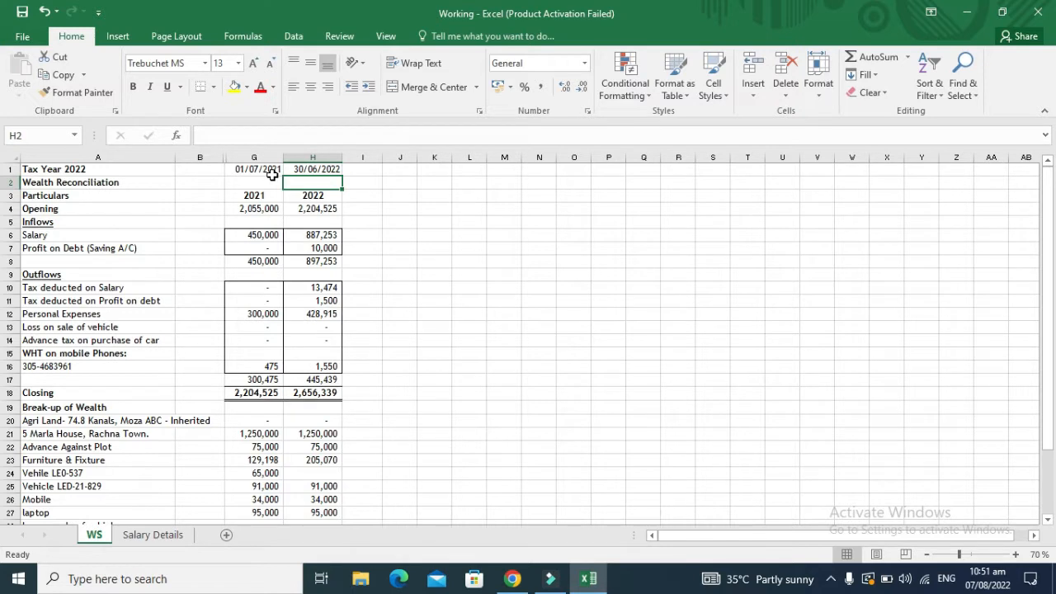
# Step: Clear both period dates from G1 and H1 again
pyautogui.press('Right')
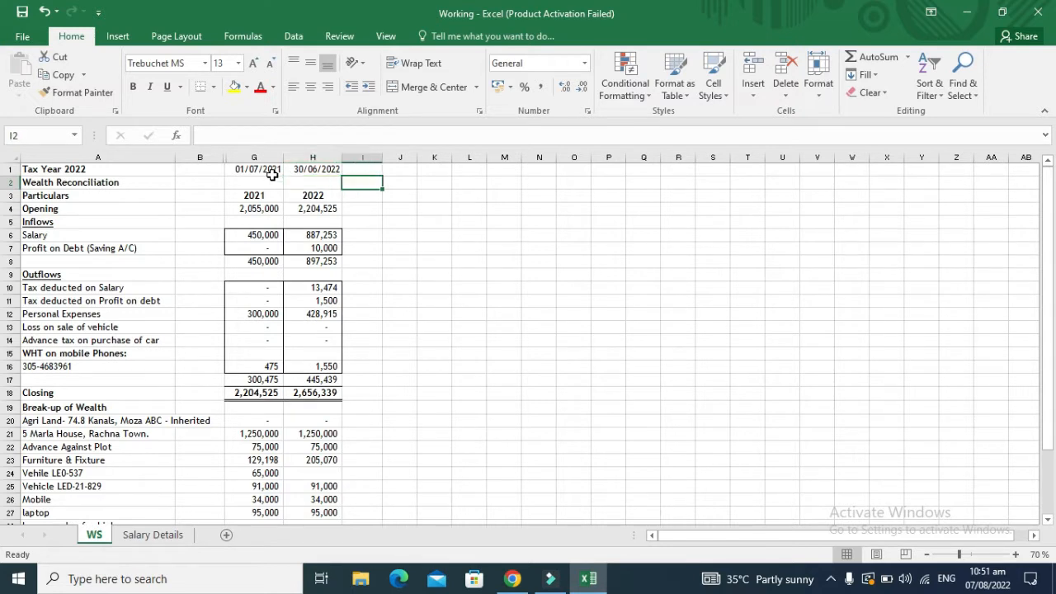
pyautogui.press('Left')
pyautogui.press('Left')
pyautogui.press('Left')
pyautogui.press('Up')
pyautogui.press('Right')
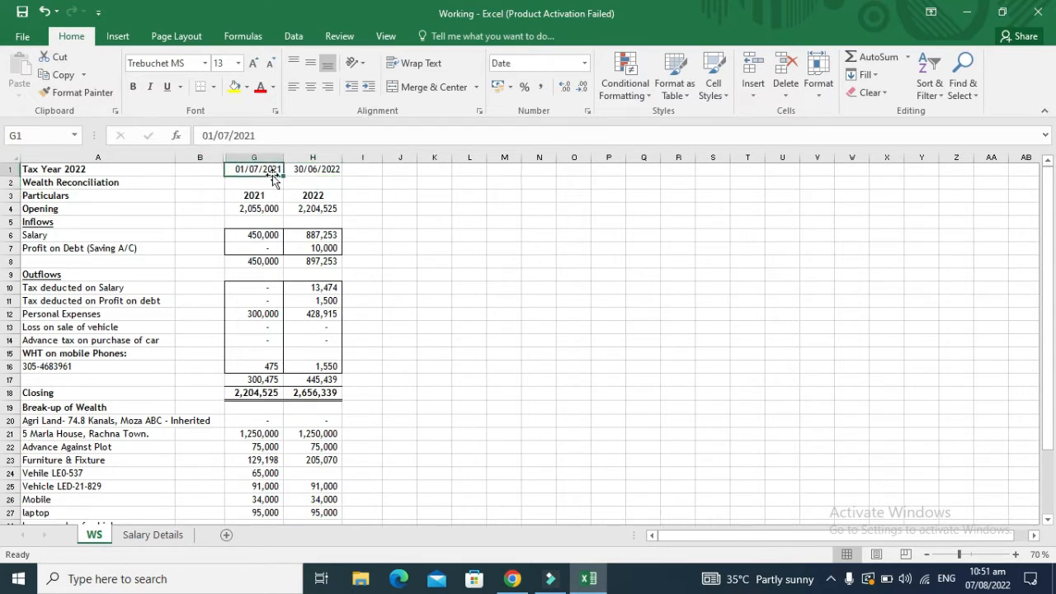
pyautogui.hotkey('shift', 'Right')
pyautogui.press('Delete')
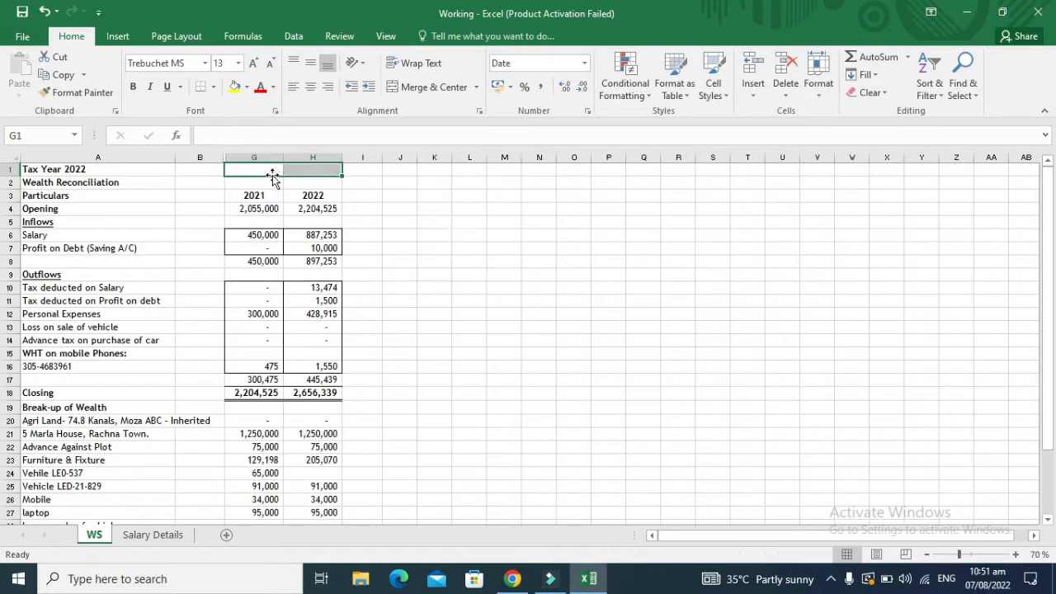
pyautogui.press('Down')
pyautogui.press('Left')
pyautogui.press('Left')
# Step: Review the Tax Year 2022 headings, the 2021 opening balance and the 2021 salary figure
pyautogui.press('Up')
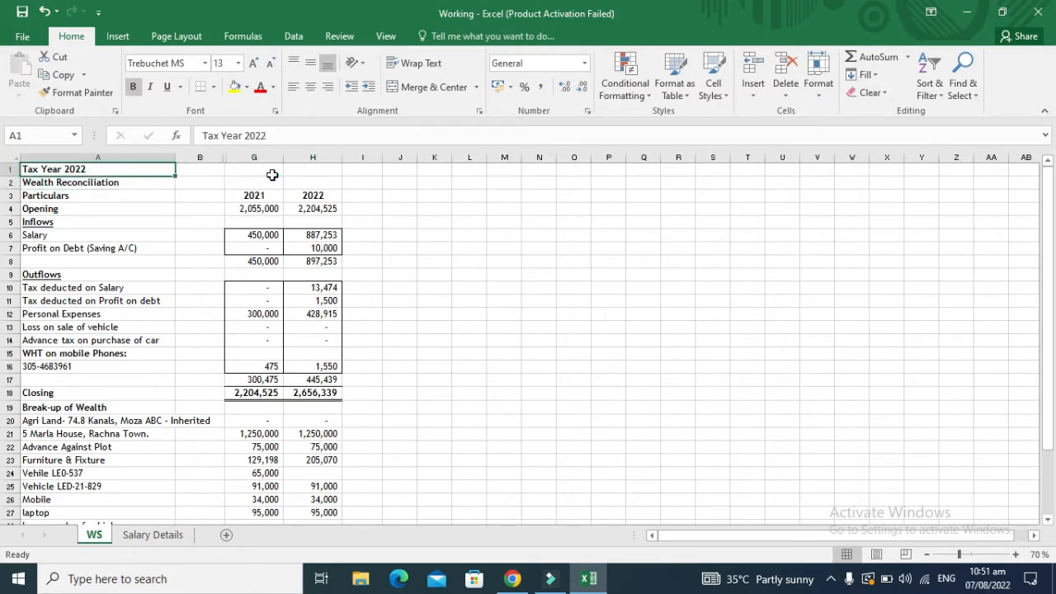
pyautogui.press('Down')
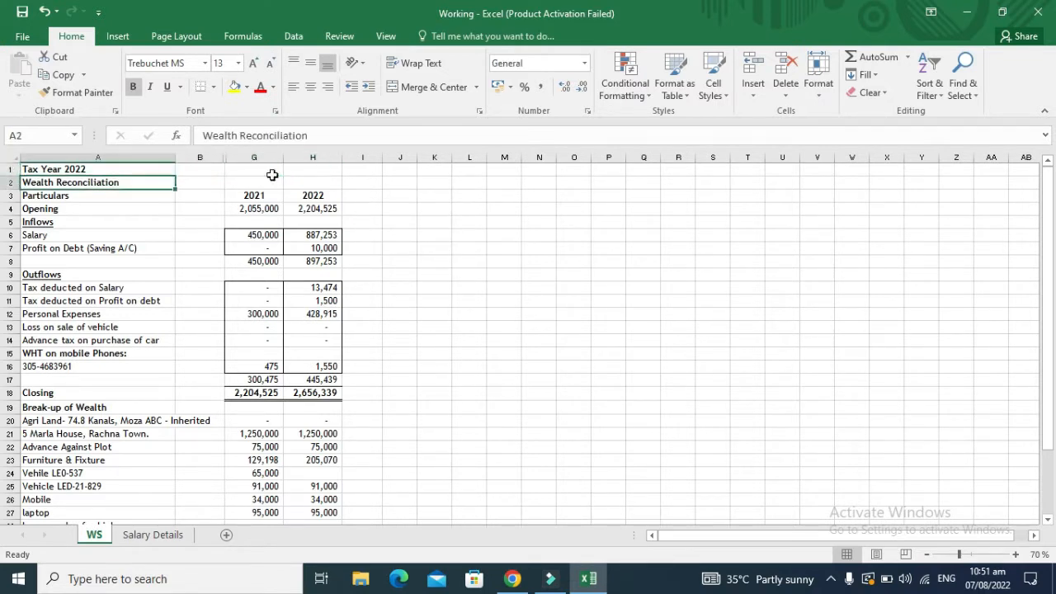
pyautogui.press('Down')
pyautogui.press('Down')
pyautogui.press('Down')
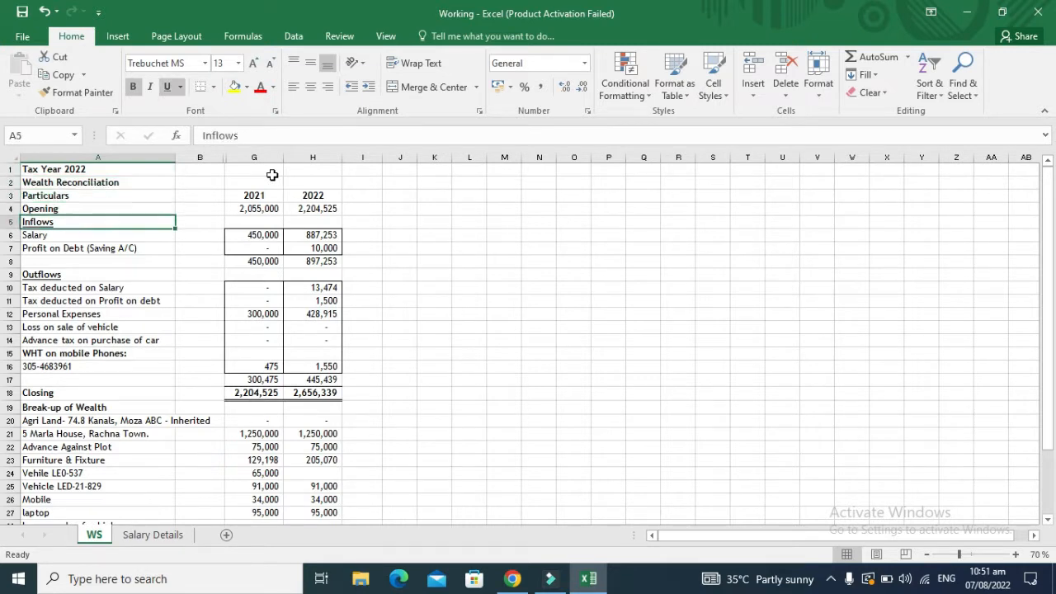
pyautogui.press('Right')
pyautogui.press('Right')
pyautogui.press('Up')
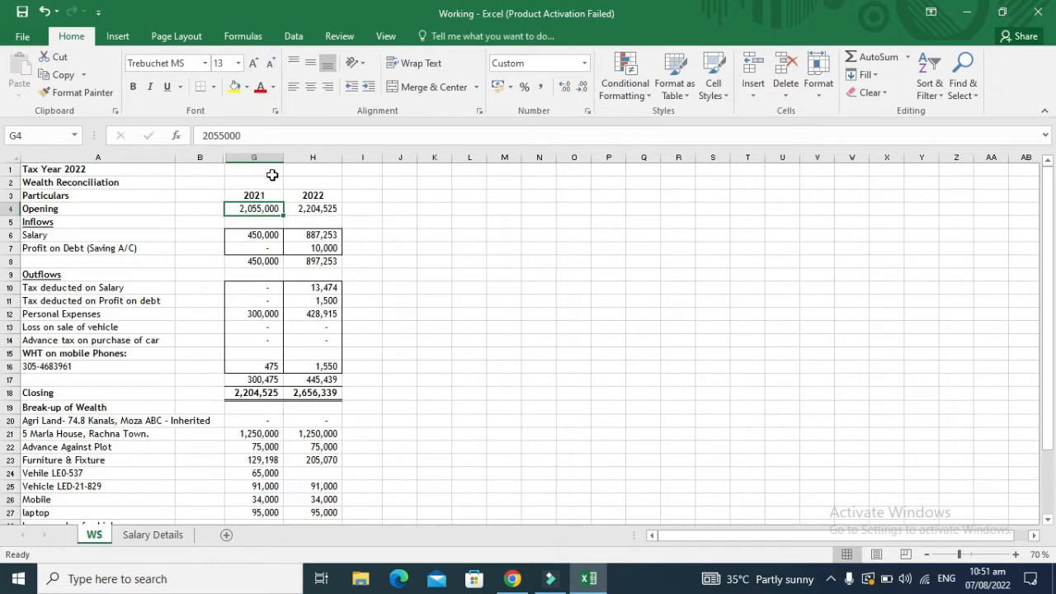
pyautogui.press('Left')
pyautogui.press('Left')
pyautogui.press('Down')
pyautogui.press('Down')
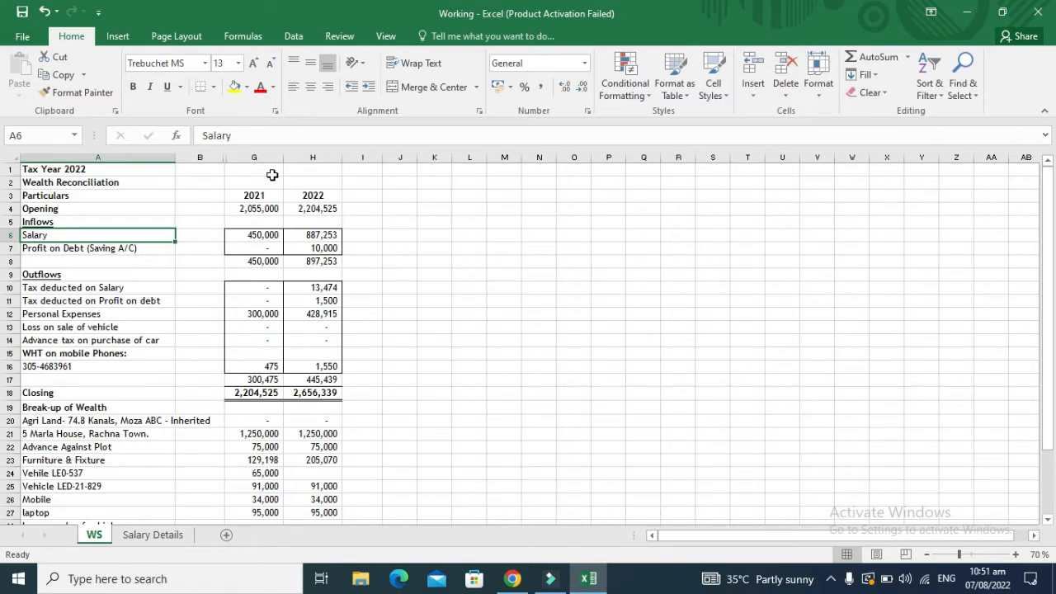
pyautogui.press('Right')
pyautogui.press('Right')
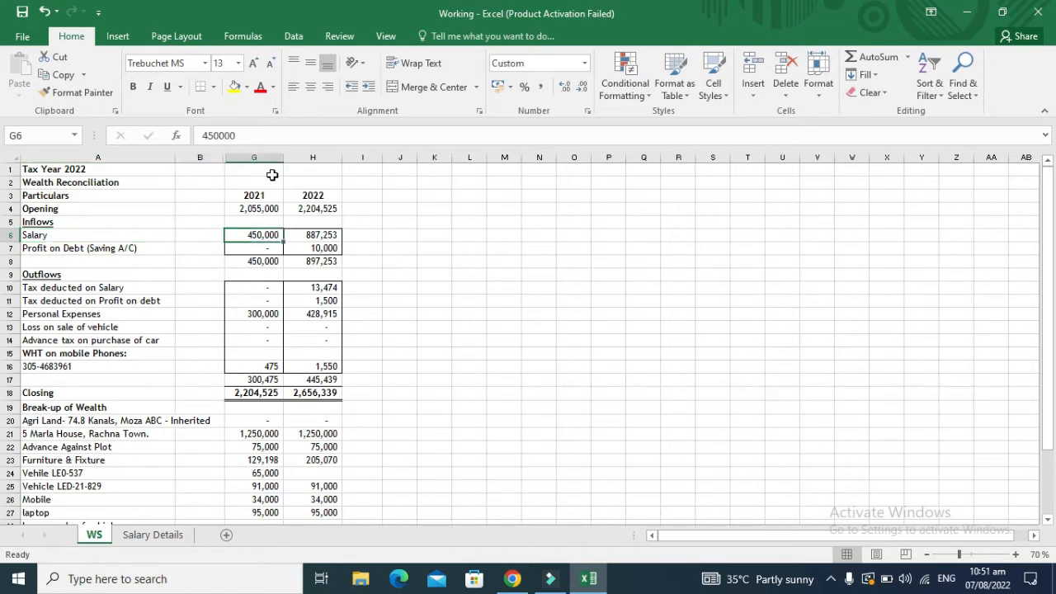
# Step: Review 2021 profit on debt, personal expenses, closing balance and house value
pyautogui.press('Down')
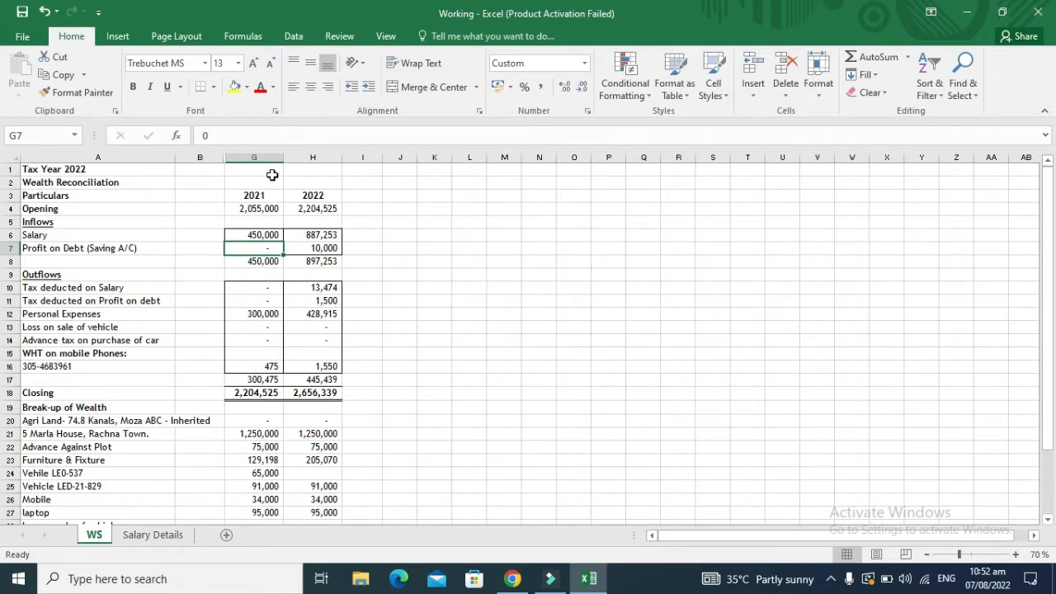
pyautogui.press('Down')
pyautogui.press('Down')
pyautogui.press('Down')
pyautogui.press('Down')
pyautogui.press('Down')
pyautogui.press('Down')
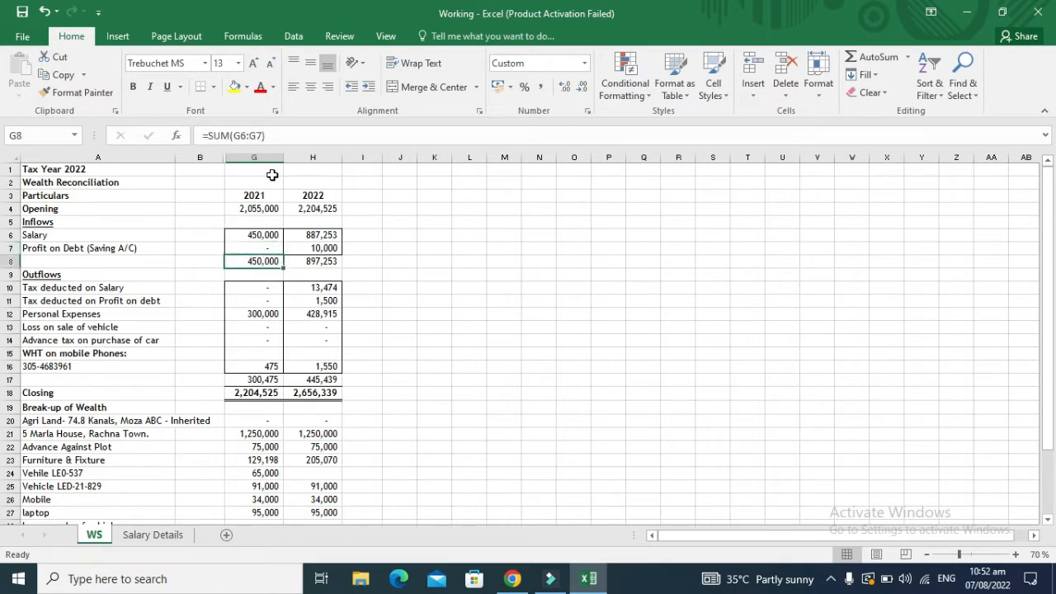
pyautogui.press('Up')
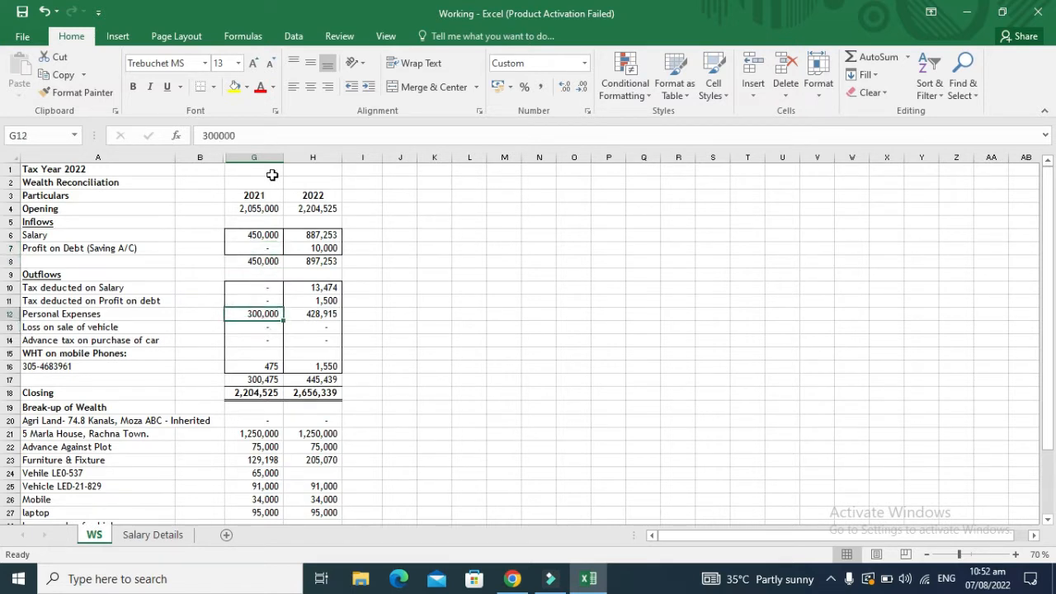
pyautogui.press('Down')
pyautogui.press('Down')
pyautogui.press('Down')
pyautogui.press('Down')
pyautogui.press('Down')
pyautogui.press('Down')
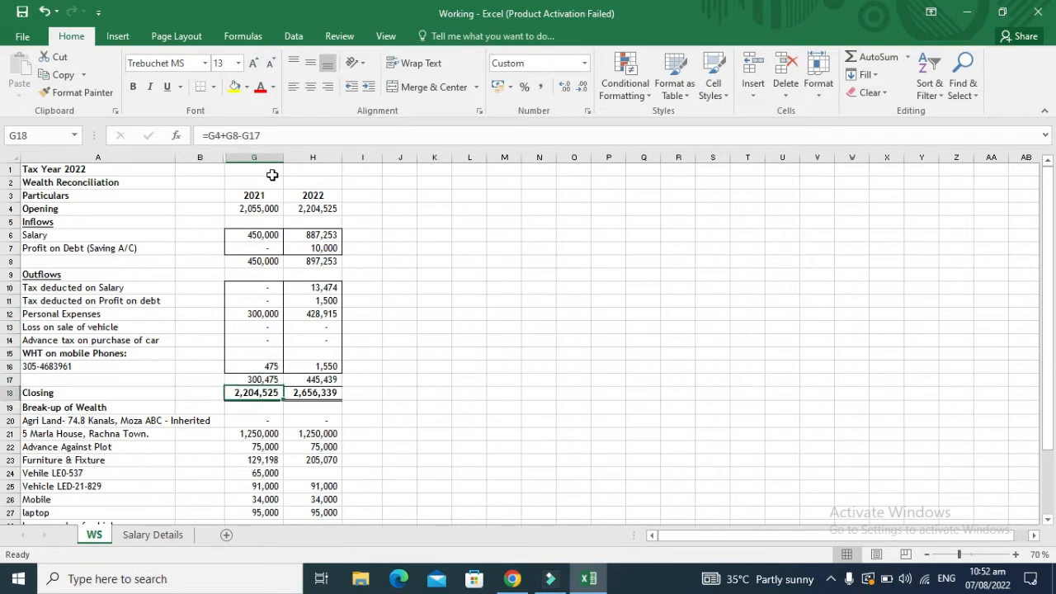
pyautogui.press('Down')
pyautogui.press('Down')
pyautogui.press('Down')
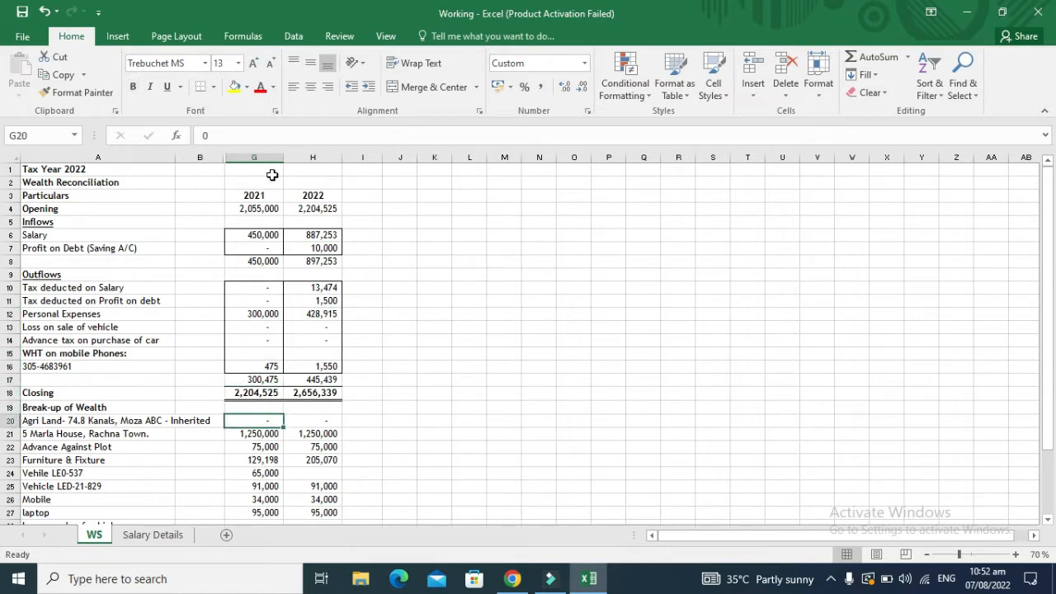
pyautogui.press('Down')
# Step: Check the 2021 asset values: land, plot advance, furniture, vehicle, mobile and cash/prize bonds
pyautogui.press('Down')
pyautogui.press('Up')
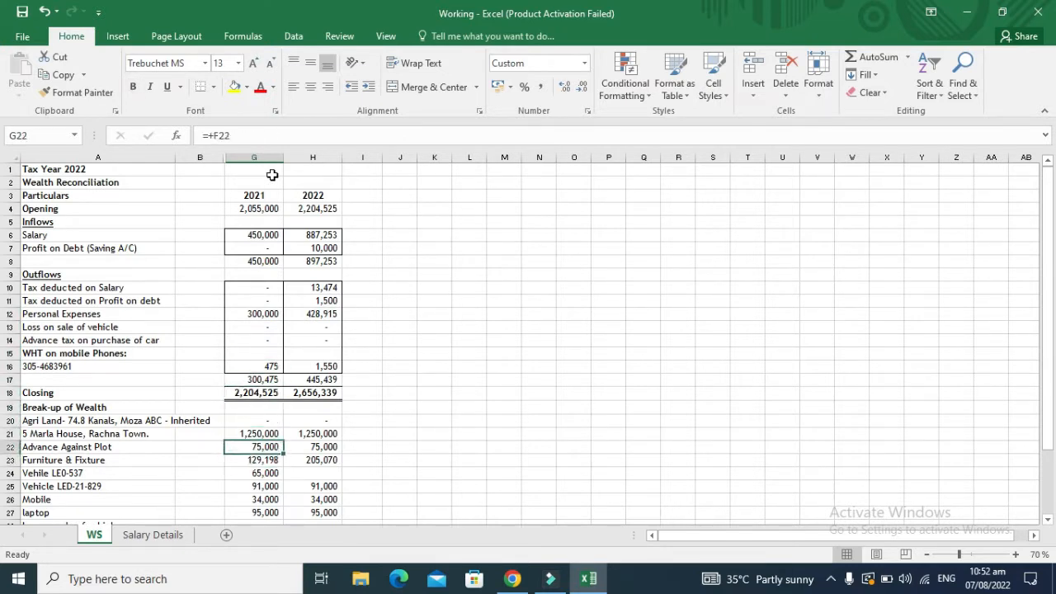
pyautogui.press('Up')
pyautogui.press('Up')
pyautogui.press('Up')
pyautogui.press('Up')
pyautogui.press('Up')
pyautogui.press('Up')
pyautogui.press('Up')
pyautogui.press('Up')
pyautogui.press('Up')
pyautogui.press('Up')
pyautogui.press('Up')
pyautogui.press('Up')
pyautogui.press('Up')
pyautogui.press('Up')
pyautogui.press('Up')
pyautogui.press('Up')
pyautogui.press('Up')
pyautogui.press('Up')
pyautogui.press('Down')
pyautogui.press('Down')
pyautogui.press('Down')
pyautogui.press('Down')
pyautogui.press('Down')
pyautogui.press('Down')
pyautogui.press('Down')
pyautogui.press('Down')
pyautogui.press('Down')
pyautogui.press('Down')
pyautogui.press('Down')
pyautogui.press('Down')
pyautogui.press('Down')
pyautogui.press('Down')
pyautogui.press('Down')
pyautogui.press('Down')
pyautogui.press('Down')
pyautogui.press('Down')
pyautogui.press('Down')
pyautogui.press('Down')
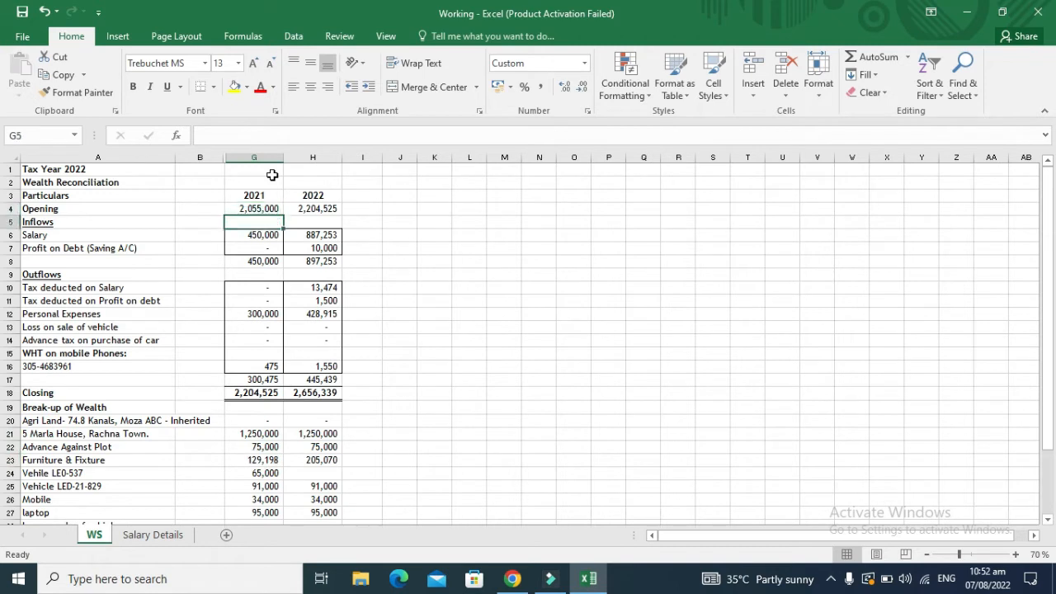
pyautogui.press('Up')
pyautogui.press('Up')
pyautogui.press('Up')
pyautogui.press('Up')
pyautogui.press('Up')
pyautogui.press('Up')
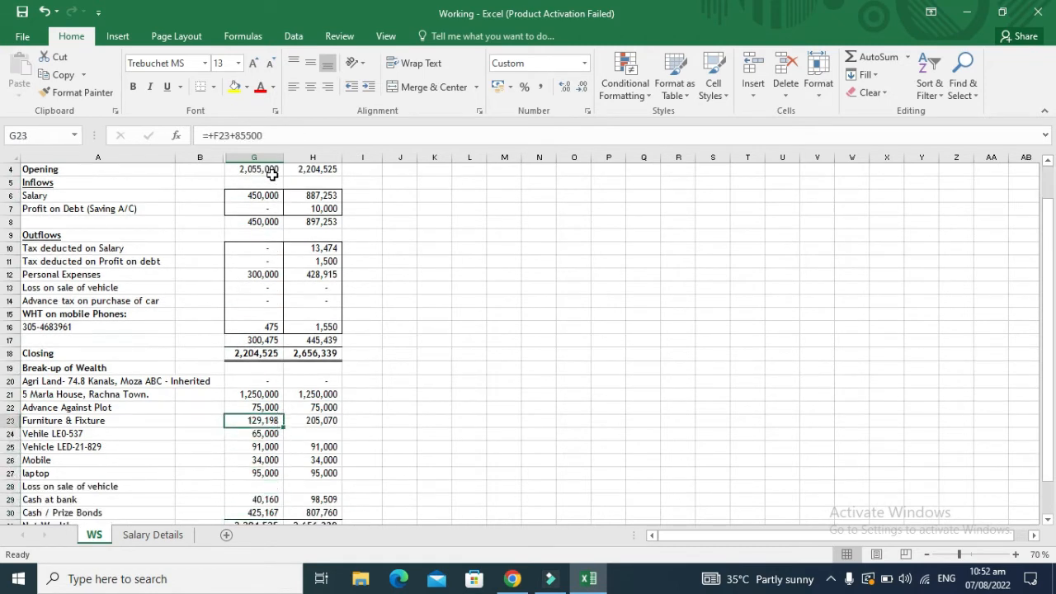
pyautogui.press('Left')
pyautogui.press('Right')
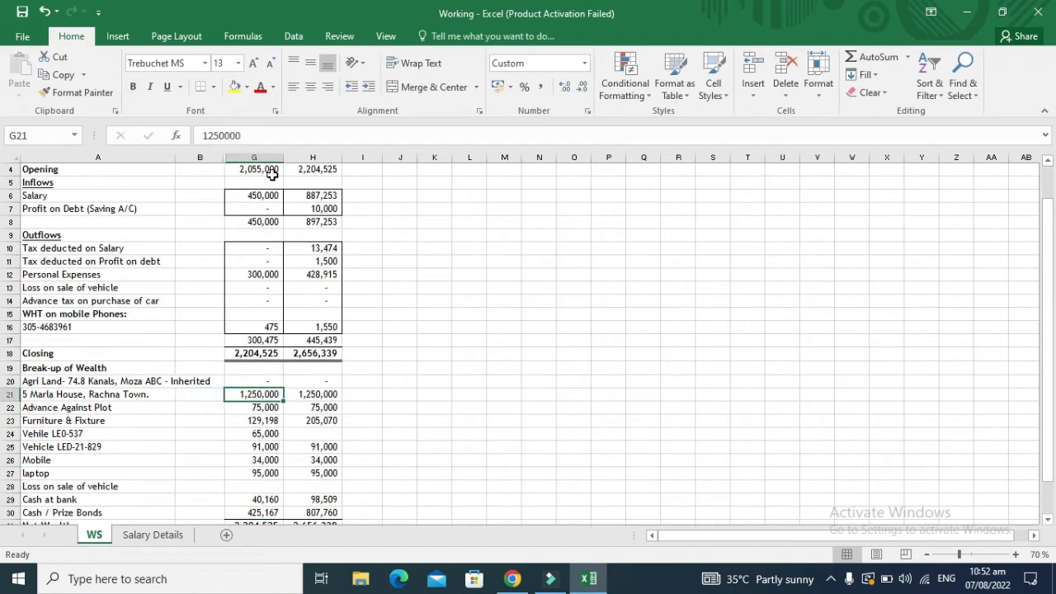
pyautogui.press('Up')
pyautogui.press('Down')
pyautogui.press('Down')
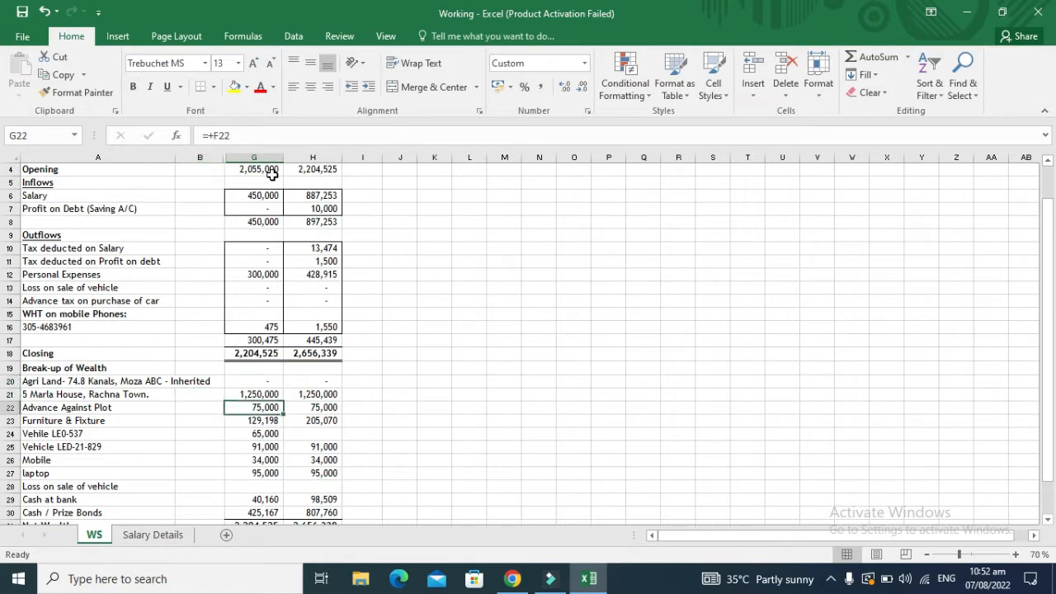
pyautogui.press('Down')
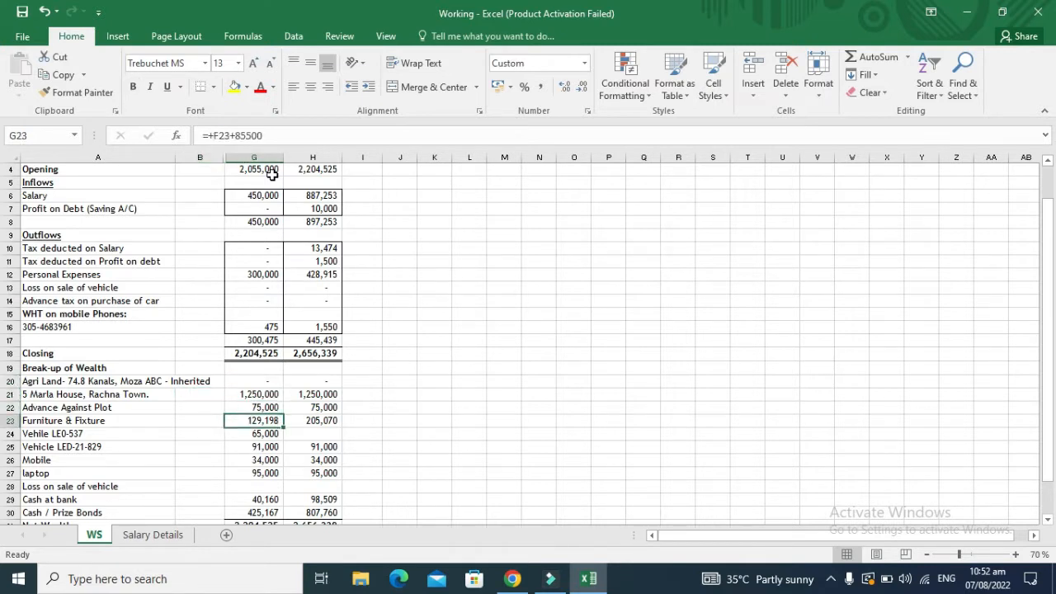
pyautogui.press('Down')
pyautogui.press('Down')
pyautogui.press('Down')
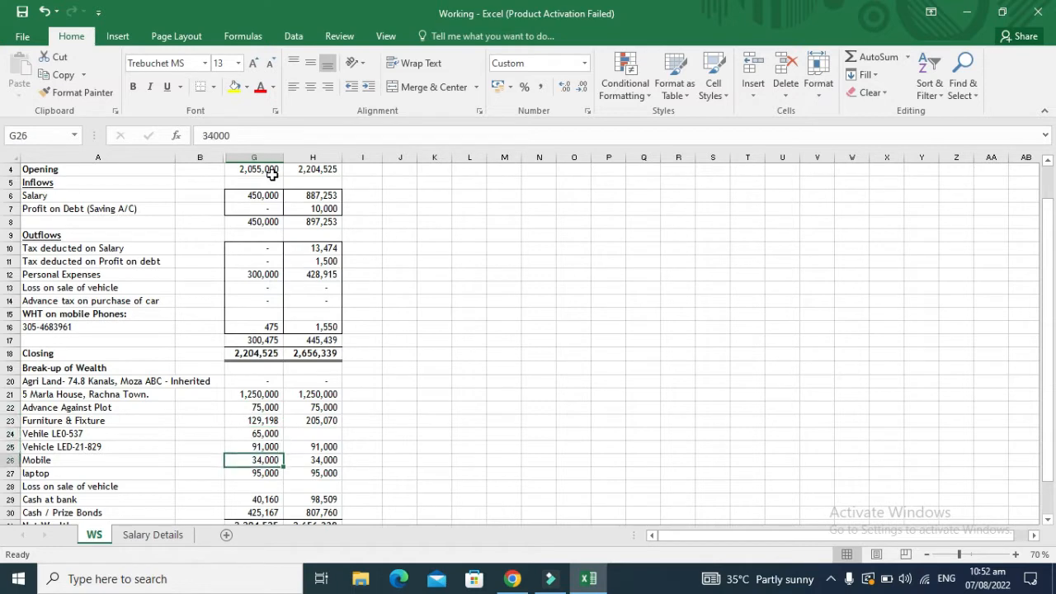
pyautogui.press('Down')
pyautogui.press('Down')
pyautogui.press('Down')
pyautogui.press('Down')
pyautogui.press('Down')
pyautogui.press('Down')
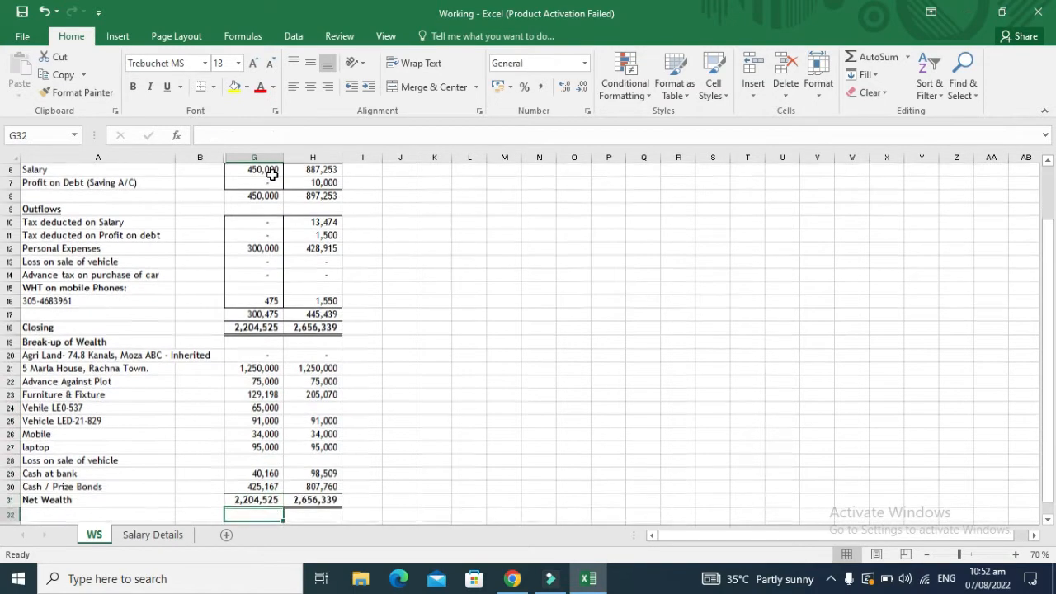
pyautogui.press('Up')
pyautogui.press('Up')
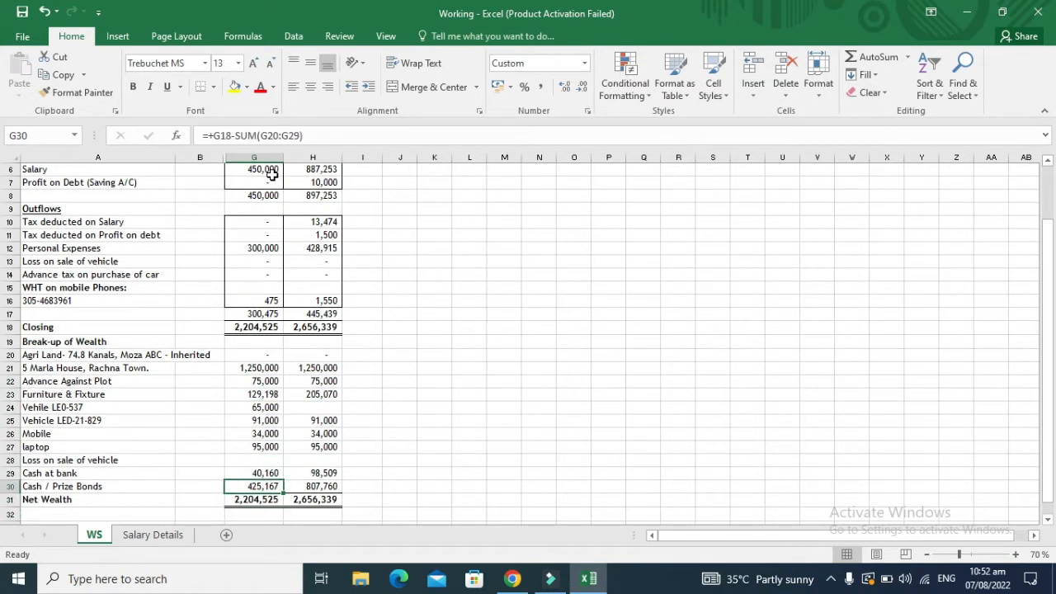
pyautogui.press('Up')
pyautogui.press('Up')
pyautogui.press('Up')
pyautogui.press('Up')
pyautogui.press('Up')
pyautogui.press('Up')
pyautogui.press('Up')
pyautogui.press('Up')
pyautogui.press('Up')
pyautogui.press('Up')
pyautogui.press('Up')
pyautogui.press('Up')
pyautogui.press('Up')
pyautogui.press('Up')
pyautogui.press('Up')
pyautogui.press('Up')
pyautogui.press('Up')
pyautogui.press('Up')
pyautogui.press('Up')
pyautogui.press('Up')
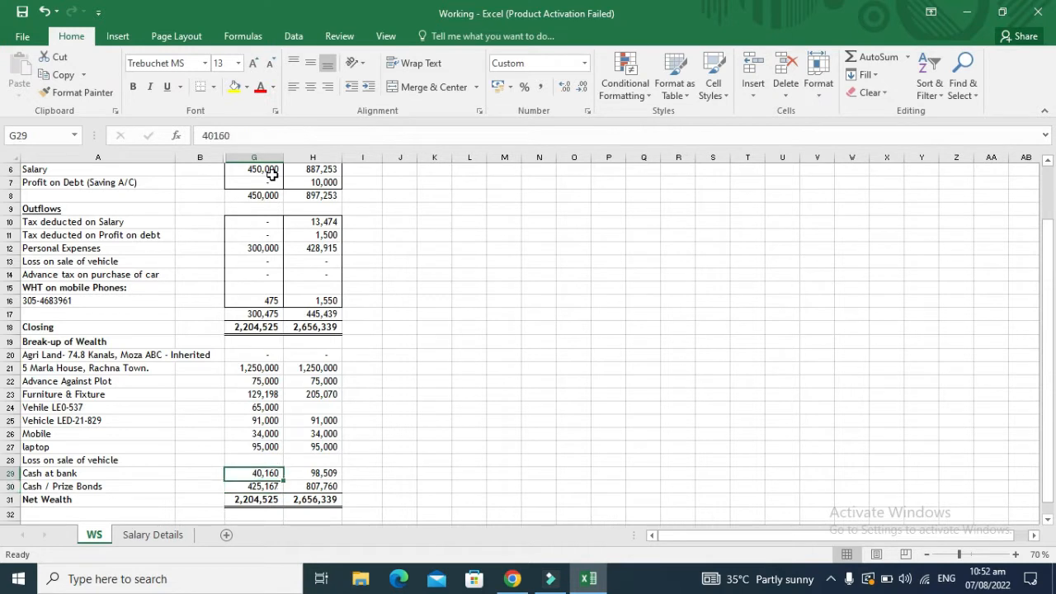
# Step: Recheck the 2021 agricultural land value and tax on profit on debt
pyautogui.press('Down')
pyautogui.press('Down')
pyautogui.press('Down')
pyautogui.press('Down')
pyautogui.press('Down')
pyautogui.press('Down')
pyautogui.press('Down')
pyautogui.press('Down')
pyautogui.press('Down')
pyautogui.press('Down')
pyautogui.press('Down')
pyautogui.press('Down')
pyautogui.press('Down')
pyautogui.press('Down')
pyautogui.press('Down')
pyautogui.press('Down')
pyautogui.press('Down')
pyautogui.press('Down')
pyautogui.press('Down')
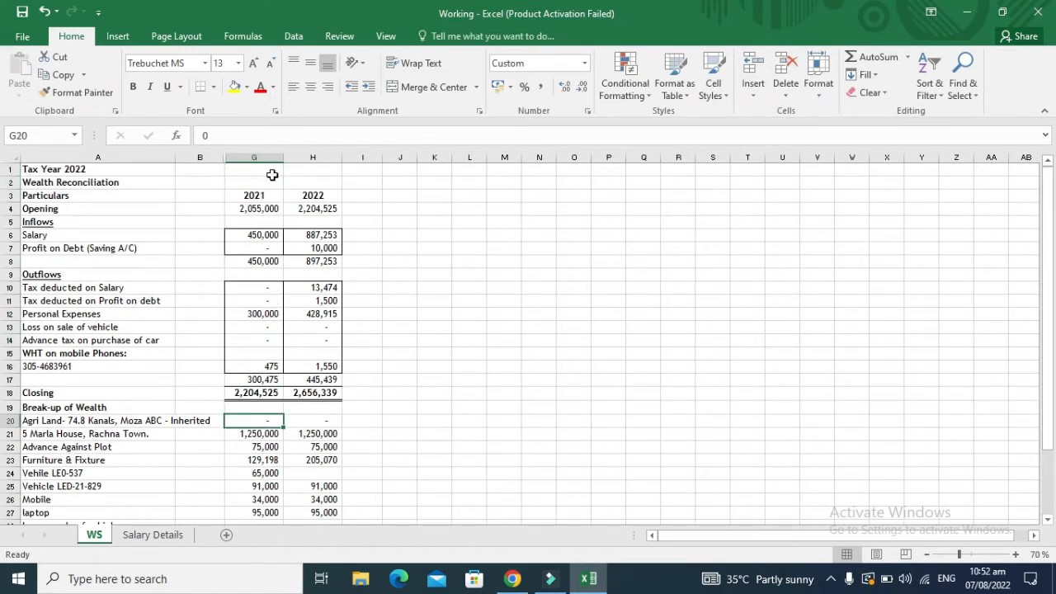
pyautogui.press('Down')
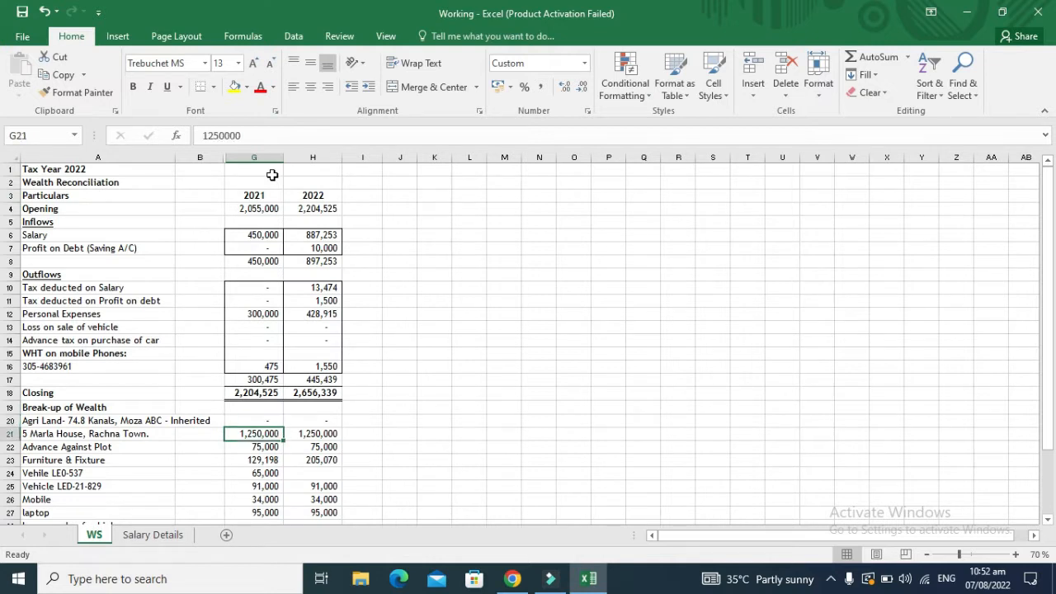
pyautogui.press('Up')
pyautogui.press('Up')
pyautogui.press('Up')
pyautogui.press('Up')
pyautogui.press('Up')
pyautogui.press('Up')
pyautogui.press('Up')
pyautogui.press('Up')
pyautogui.press('Up')
pyautogui.press('Up')
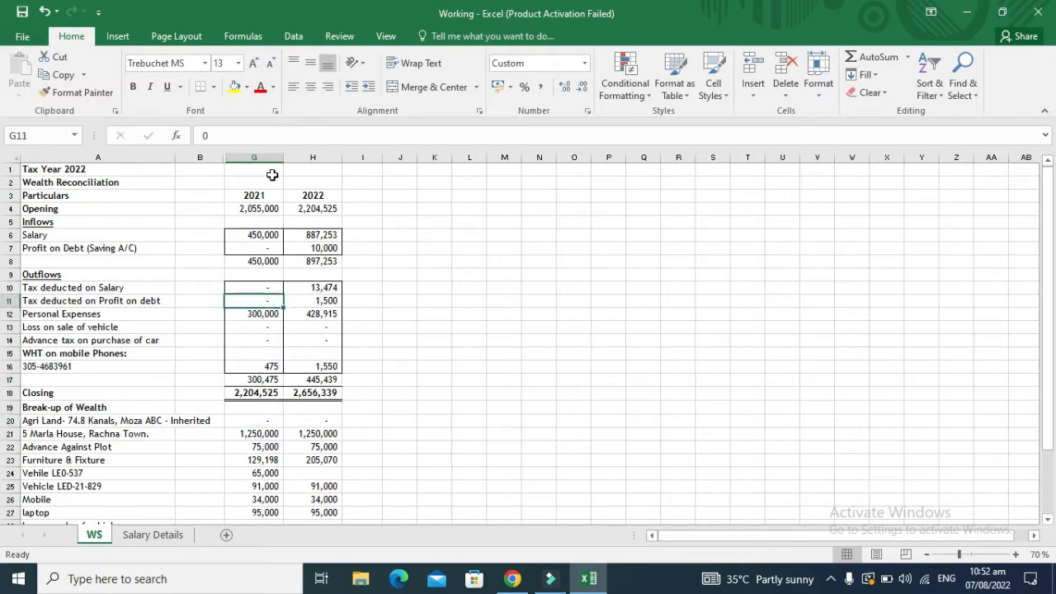
pyautogui.press('Down')
pyautogui.press('Down')
pyautogui.press('Down')
pyautogui.press('Down')
pyautogui.press('Down')
pyautogui.press('Down')
pyautogui.press('Down')
pyautogui.press('Down')
pyautogui.press('Down')
pyautogui.press('Down')
pyautogui.press('Down')
pyautogui.press('Down')
pyautogui.press('Down')
pyautogui.press('Down')
pyautogui.press('Down')
pyautogui.press('Down')
pyautogui.press('Down')
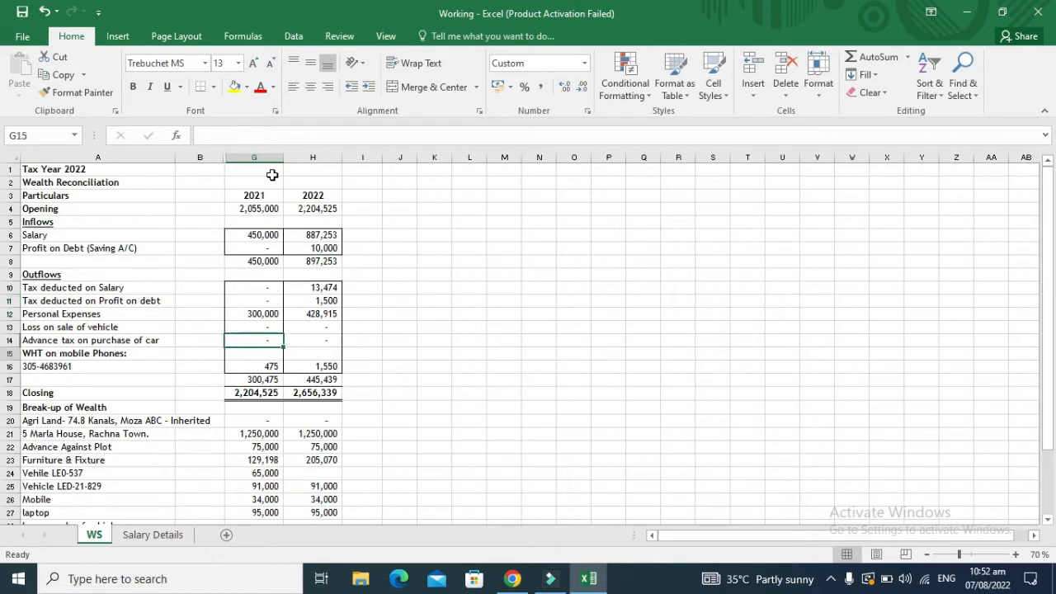
pyautogui.press('Down')
pyautogui.press('Down')
pyautogui.press('Down')
pyautogui.press('Down')
pyautogui.press('Down')
pyautogui.press('Up')
pyautogui.press('Up')
pyautogui.press('Up')
pyautogui.press('Up')
pyautogui.press('Up')
pyautogui.press('Up')
pyautogui.press('Up')
pyautogui.press('Up')
pyautogui.press('Up')
pyautogui.press('Up')
pyautogui.press('Up')
pyautogui.press('Up')
pyautogui.press('Up')
pyautogui.press('Up')
pyautogui.press('Up')
pyautogui.press('Up')
pyautogui.press('Up')
pyautogui.press('Up')
pyautogui.press('Up')
pyautogui.press('Up')
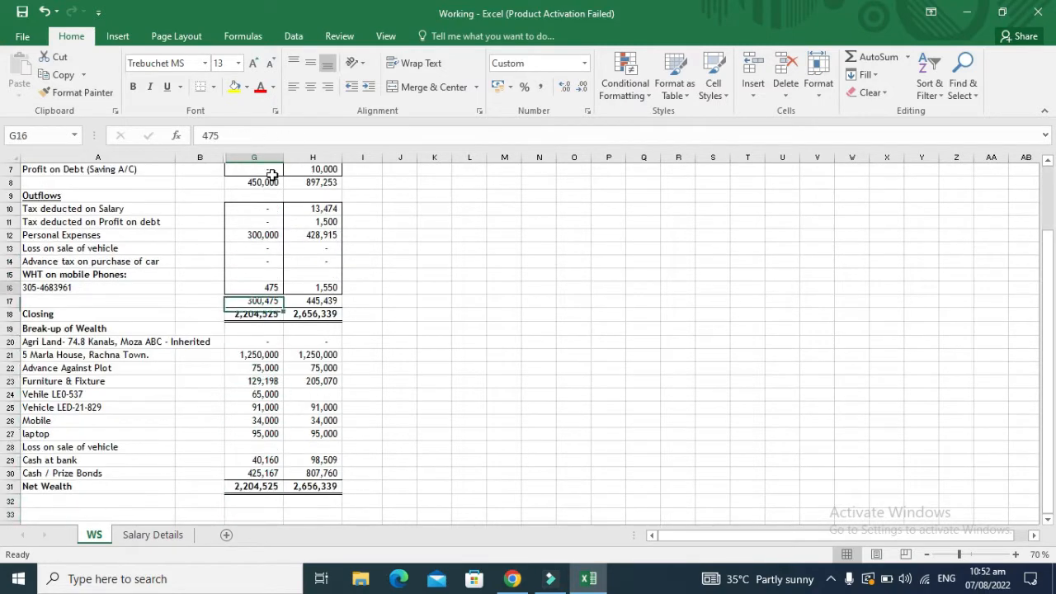
# Step: Check the 2022 opening wealth, 887,253 salary, 10,000 profit on debt and their taxes
pyautogui.press('Right')
pyautogui.press('Down')
pyautogui.press('Down')
pyautogui.press('Down')
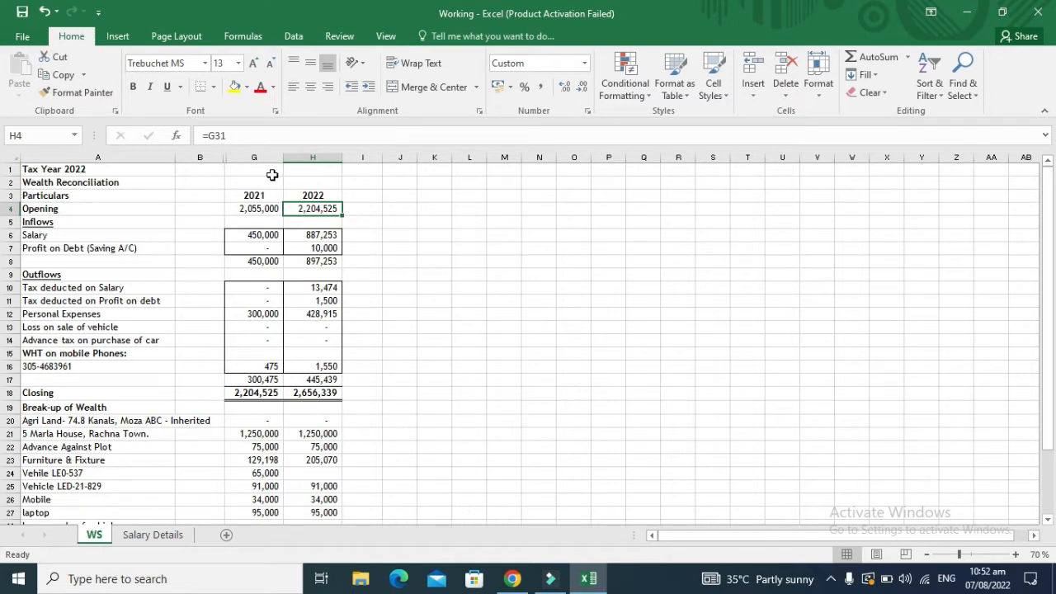
pyautogui.press('Down')
pyautogui.press('Down')
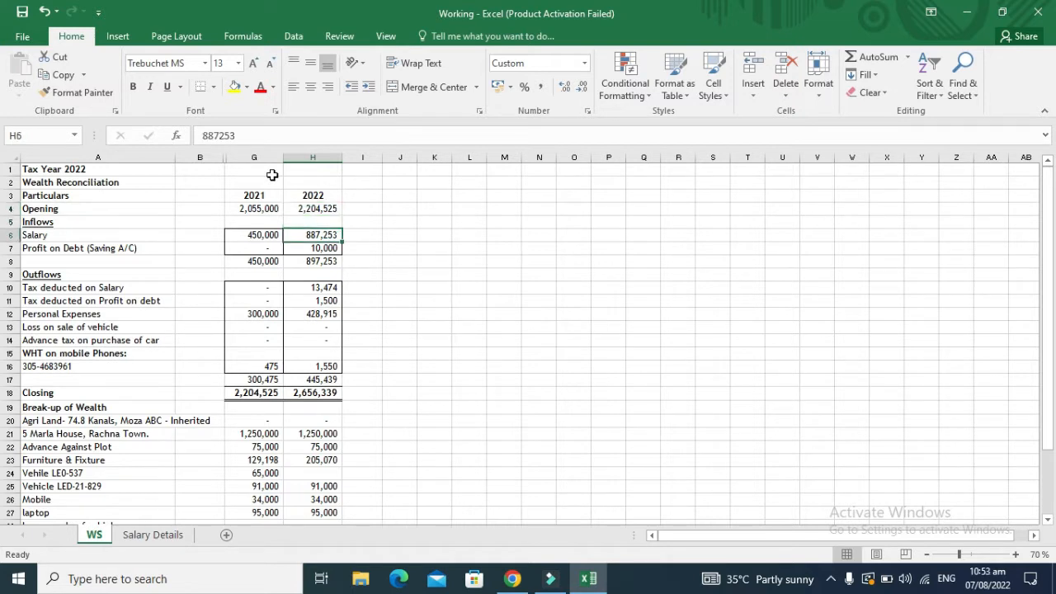
pyautogui.press('Down')
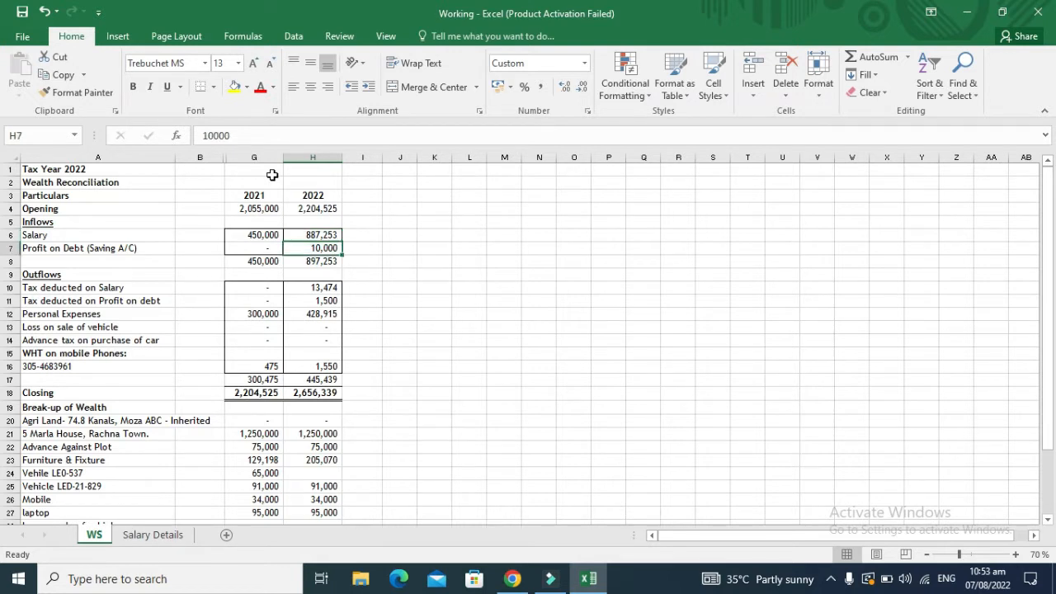
pyautogui.press('Down')
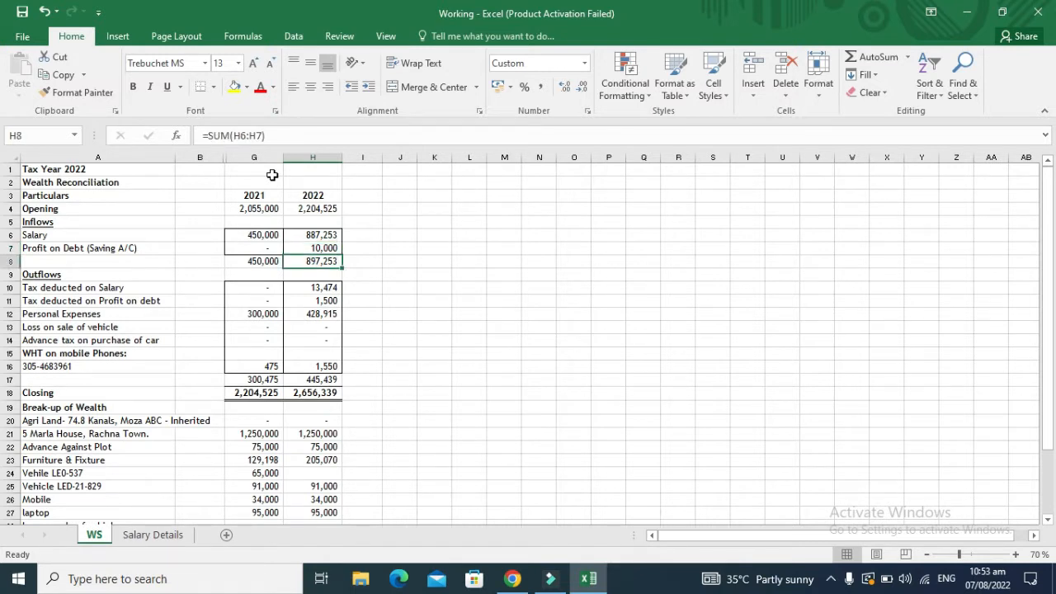
pyautogui.press('Down')
pyautogui.press('Down')
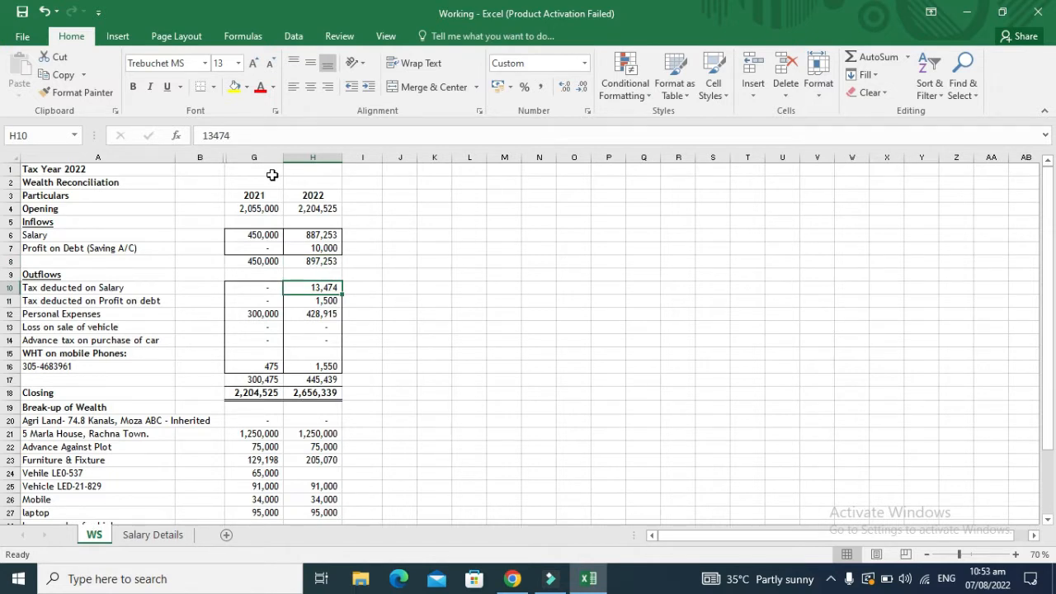
pyautogui.press('Down')
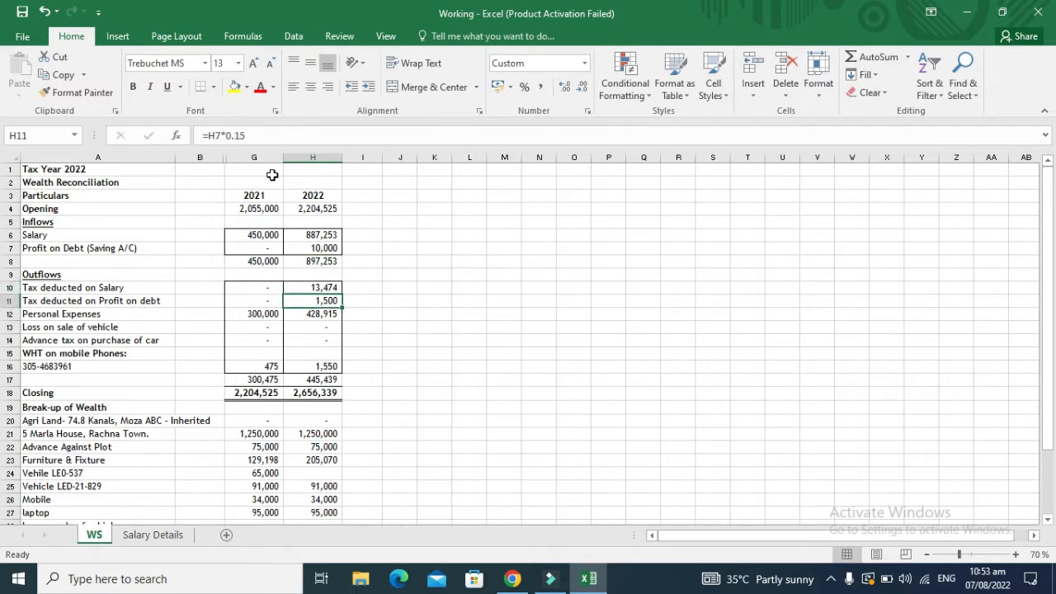
pyautogui.press('Left')
pyautogui.press('Left')
pyautogui.press('Left')
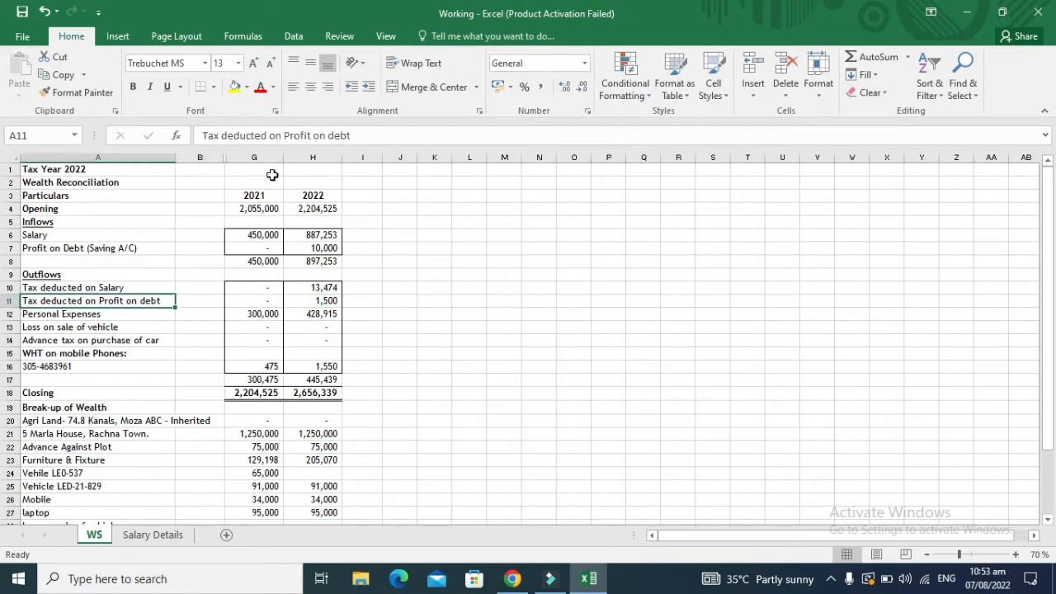
pyautogui.press('Right')
pyautogui.press('Right')
pyautogui.press('Right')
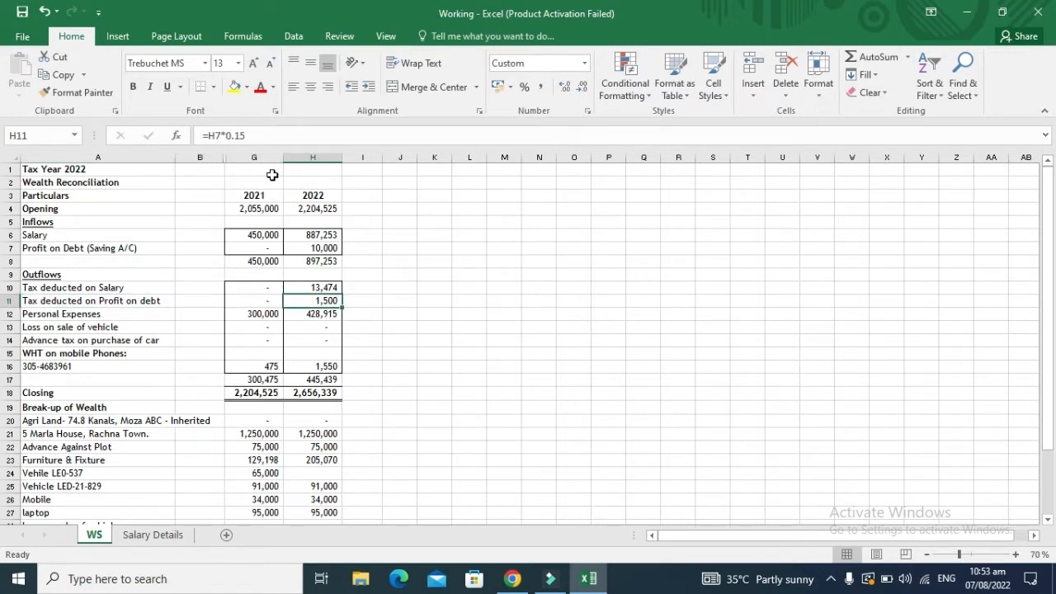
pyautogui.press('Up')
pyautogui.press('Down')
pyautogui.press('Down')
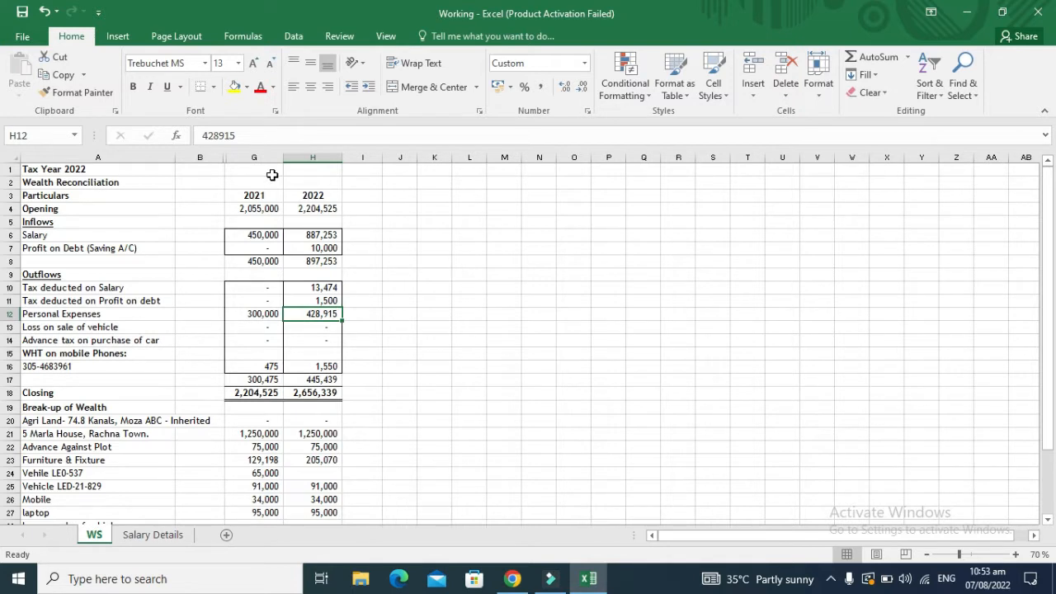
# Step: Check the 2022 mobile withholding tax of 1,550, closing wealth and house value
pyautogui.press('Down')
pyautogui.press('Down')
pyautogui.press('Down')
pyautogui.press('Down')
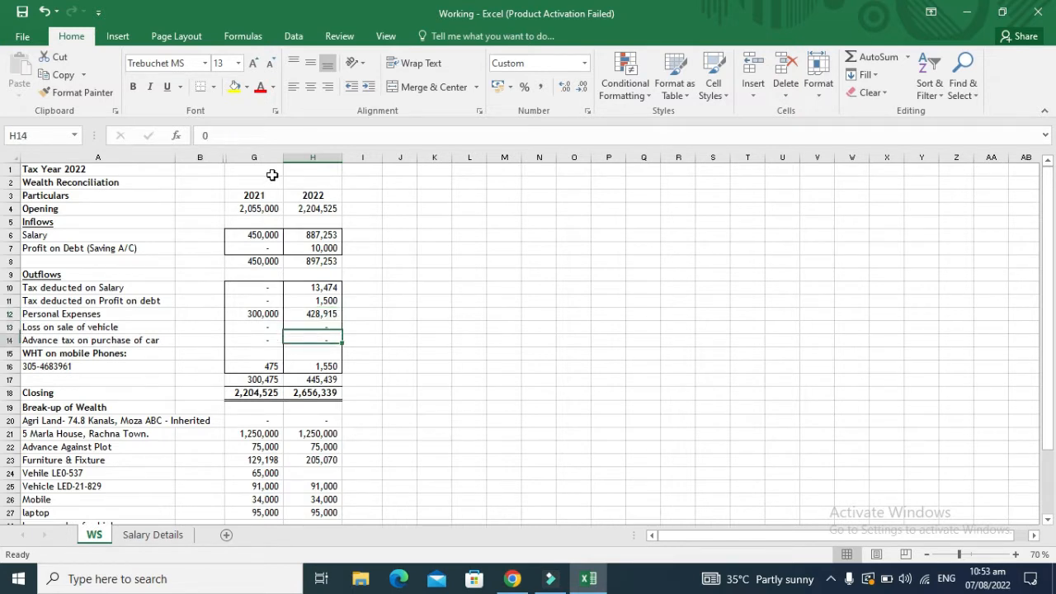
pyautogui.press('Left')
pyautogui.press('Left')
pyautogui.press('Left')
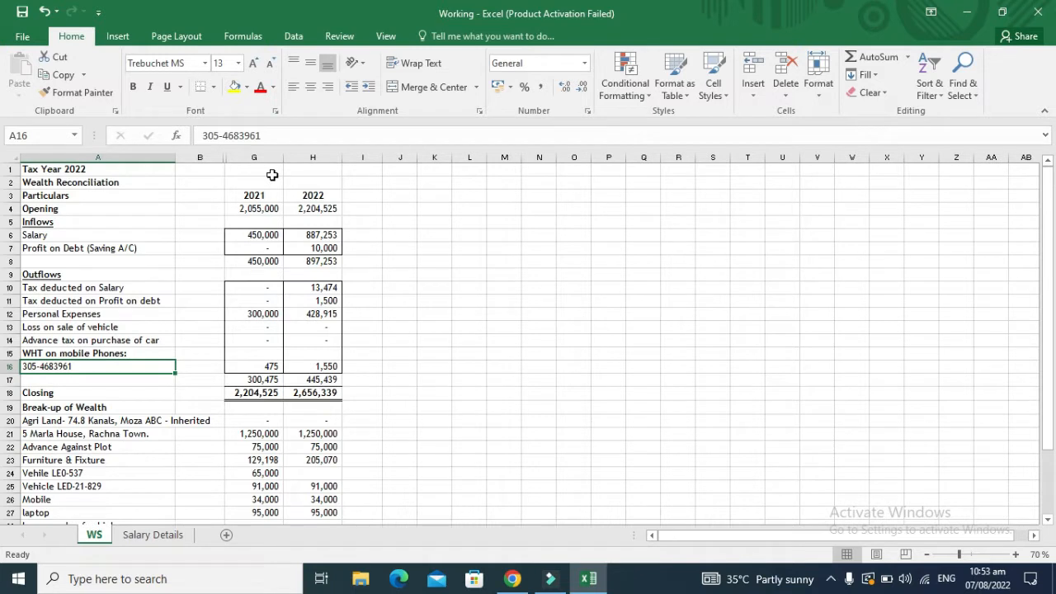
pyautogui.press('Right')
pyautogui.press('Right')
pyautogui.press('Left')
pyautogui.press('Right')
pyautogui.press('Right')
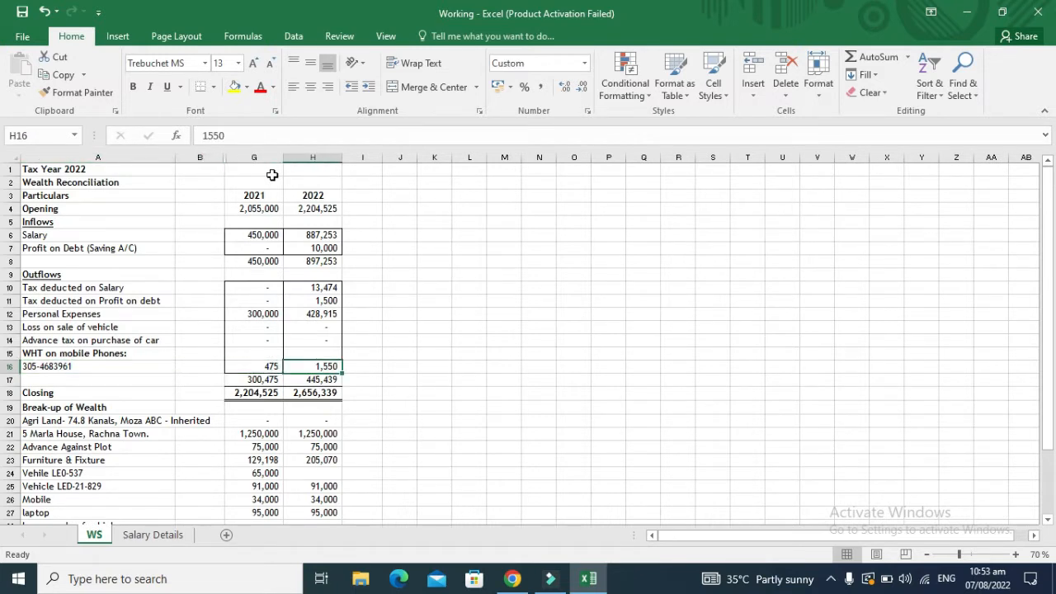
pyautogui.press('Down')
pyautogui.press('Down')
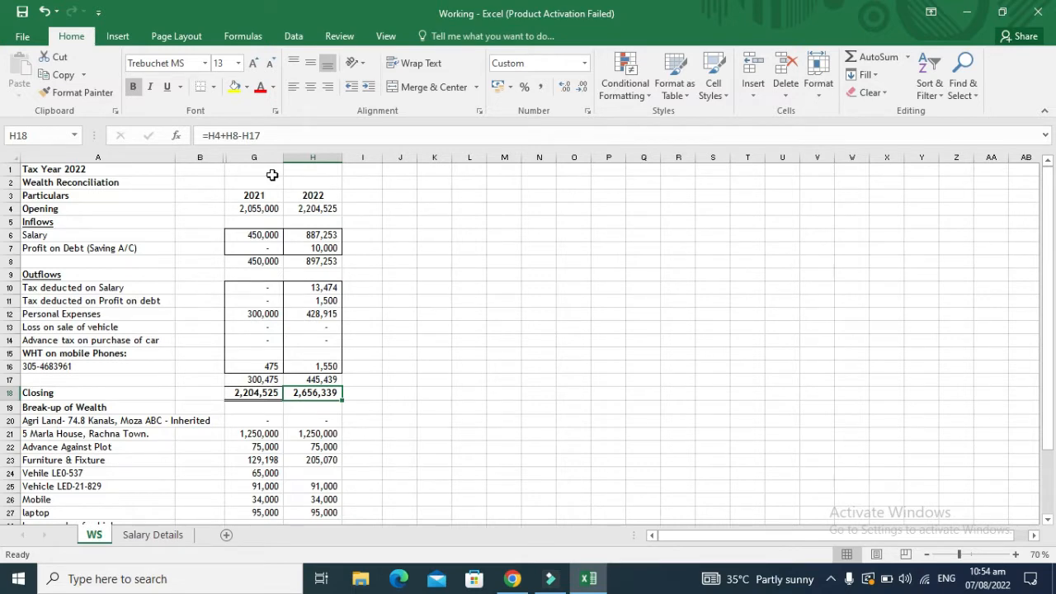
pyautogui.press('Down')
pyautogui.press('Down')
pyautogui.press('Down')
pyautogui.press('Down')
pyautogui.press('Down')
pyautogui.press('Down')
pyautogui.press('Down')
pyautogui.press('Down')
pyautogui.press('Down')
pyautogui.press('Down')
pyautogui.press('Down')
pyautogui.press('Down')
pyautogui.press('Down')
pyautogui.press('Up')
pyautogui.press('Up')
pyautogui.press('Up')
pyautogui.press('Up')
pyautogui.press('Up')
pyautogui.press('Up')
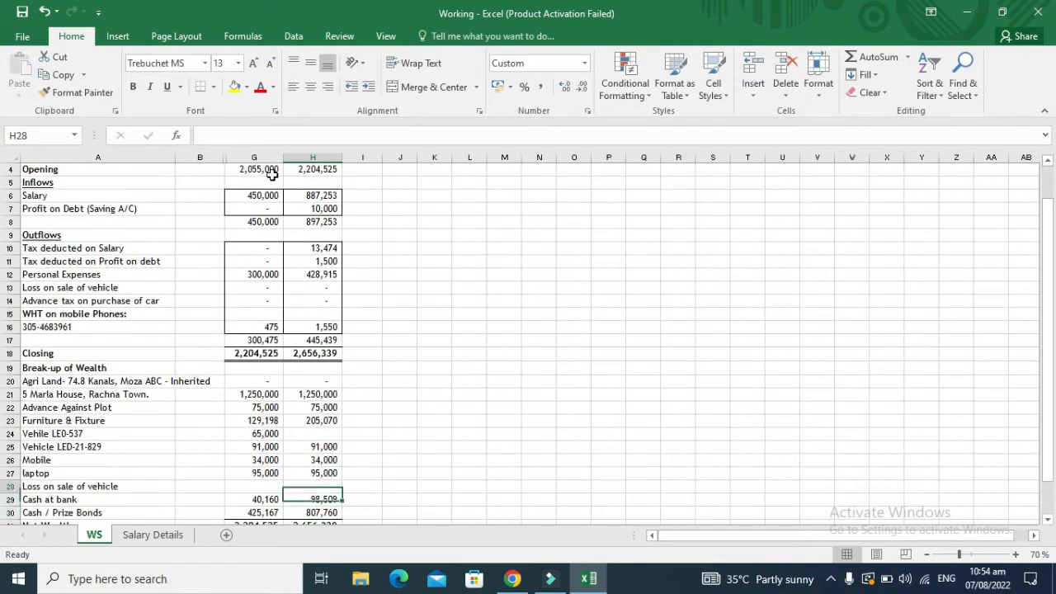
pyautogui.press('Up')
pyautogui.press('Up')
pyautogui.press('Up')
pyautogui.press('Up')
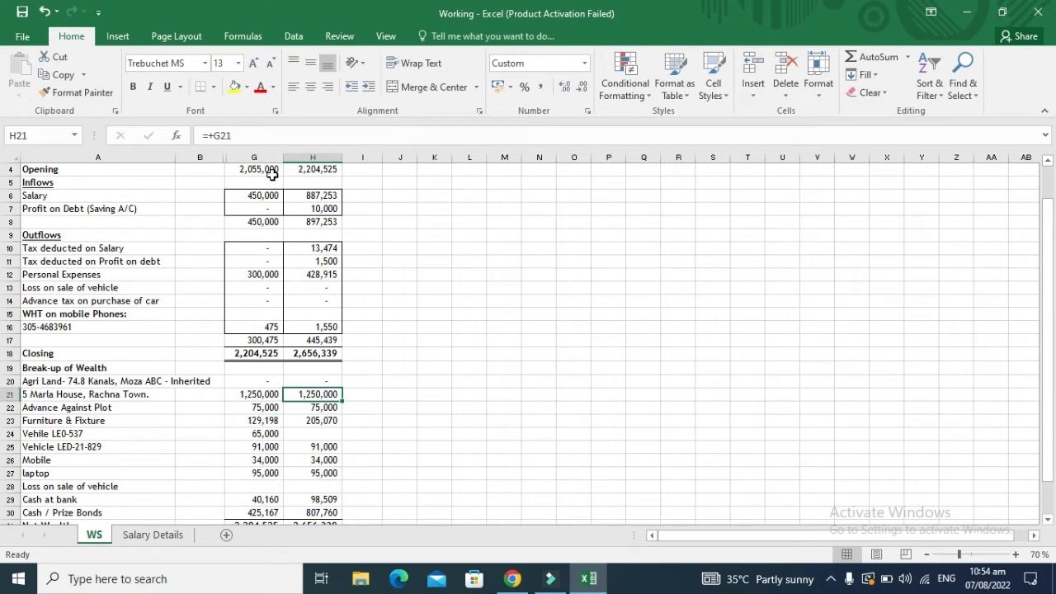
# Step: Read the agricultural land, 5 Marla house and Advance Against Plot descriptions and values
pyautogui.press('Left')
pyautogui.press('Left')
pyautogui.press('Left')
pyautogui.press('Right')
pyautogui.press('Right')
pyautogui.press('Right')
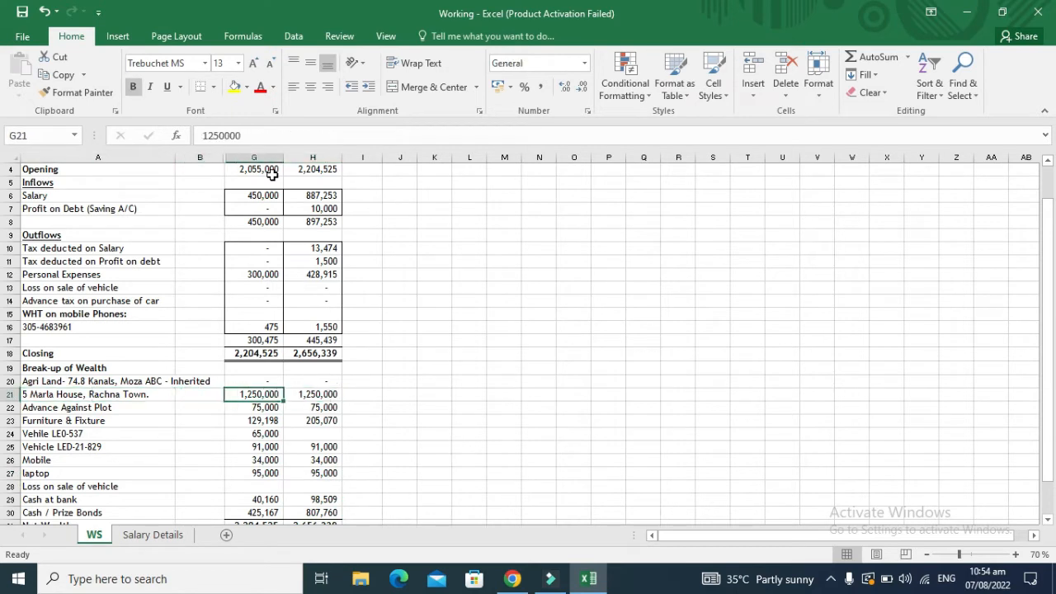
pyautogui.press('Left')
pyautogui.press('Left')
pyautogui.press('Left')
pyautogui.press('Up')
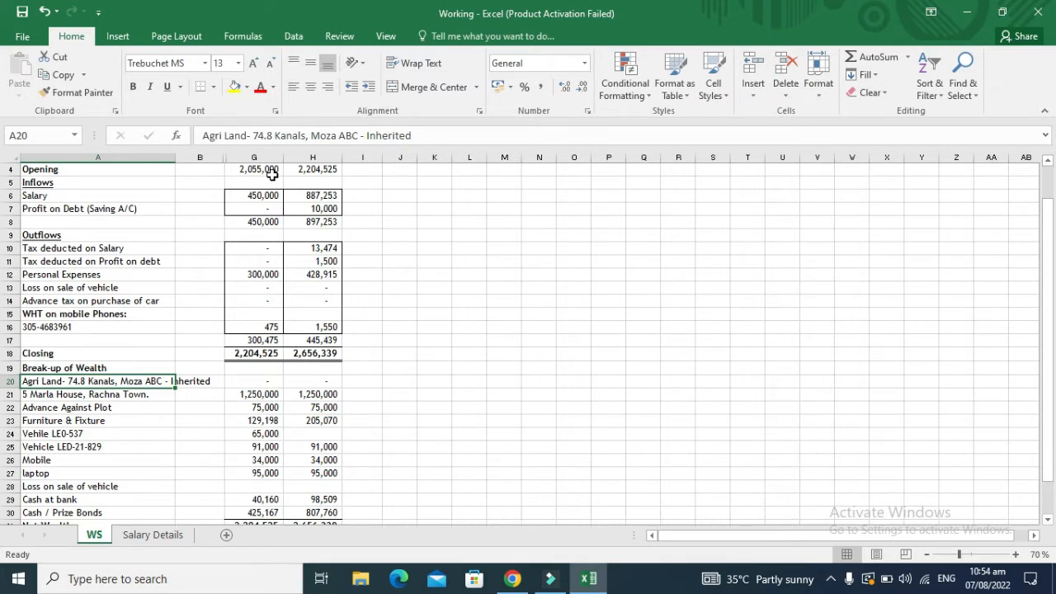
pyautogui.press('Down')
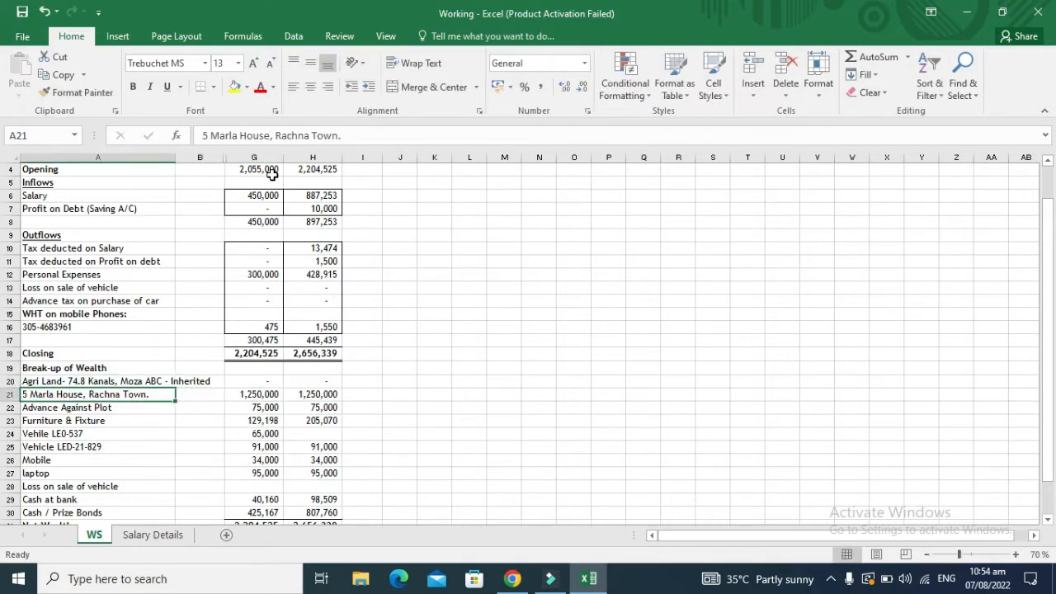
pyautogui.press('Down')
pyautogui.press('Right')
pyautogui.press('Right')
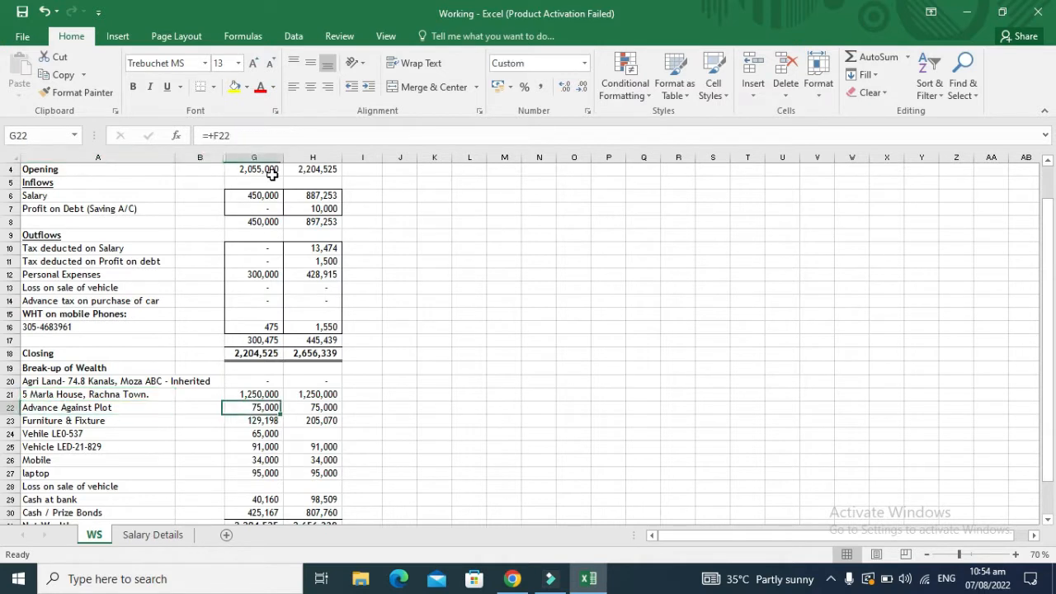
pyautogui.press('Left')
pyautogui.press('Left')
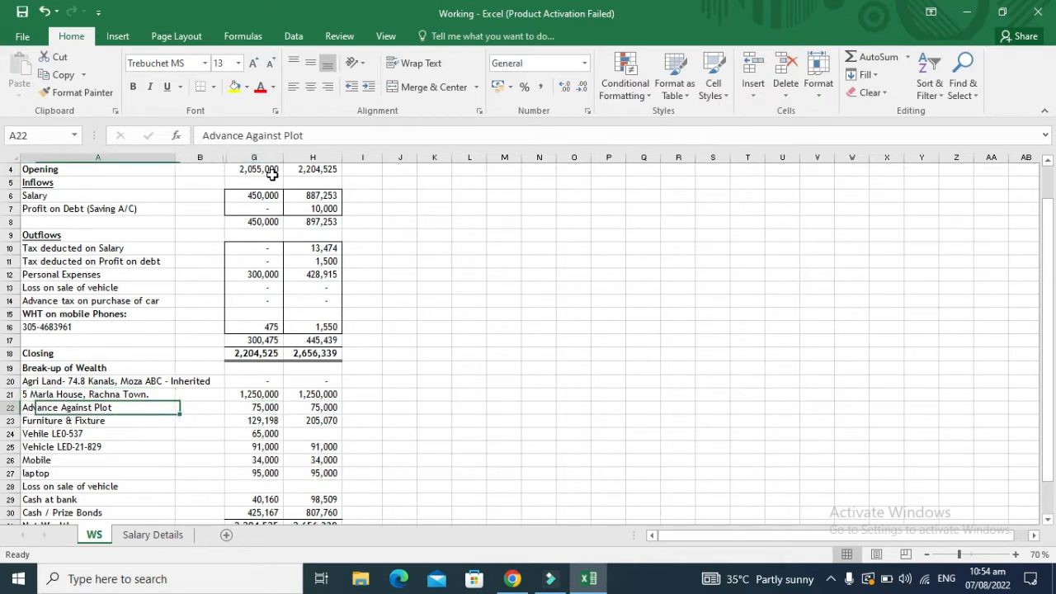
pyautogui.press('Right')
pyautogui.press('Right')
pyautogui.press('Left')
pyautogui.press('Left')
# Step: Append ', Lahore Smart City' to the Advance Against Plot label in A22
pyautogui.press('F2')
pyautogui.write(',')
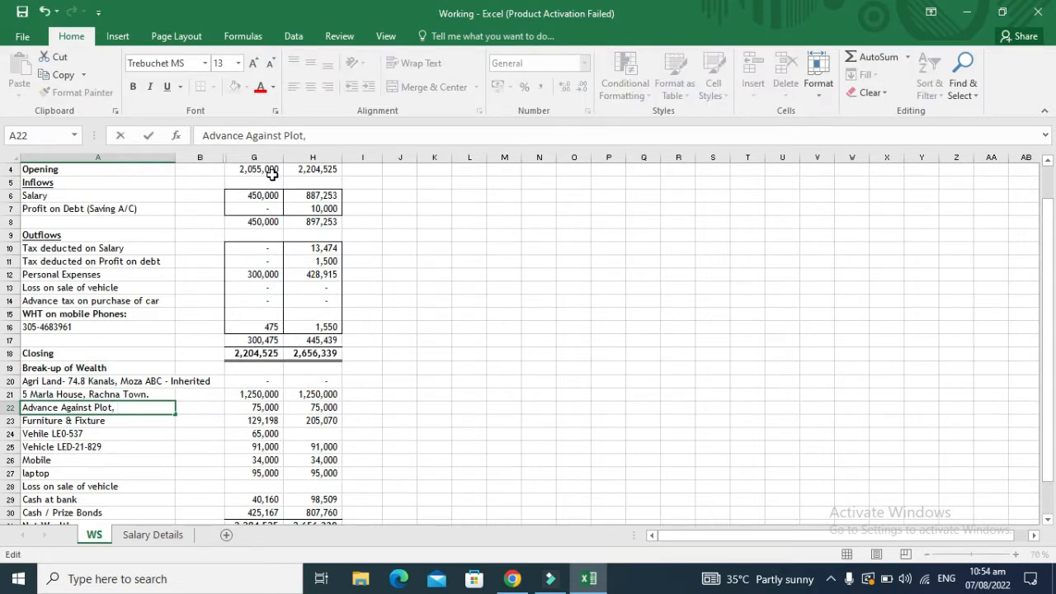
pyautogui.write(' Lahore D')
pyautogui.press('BackSpace')
pyautogui.write('Smart')
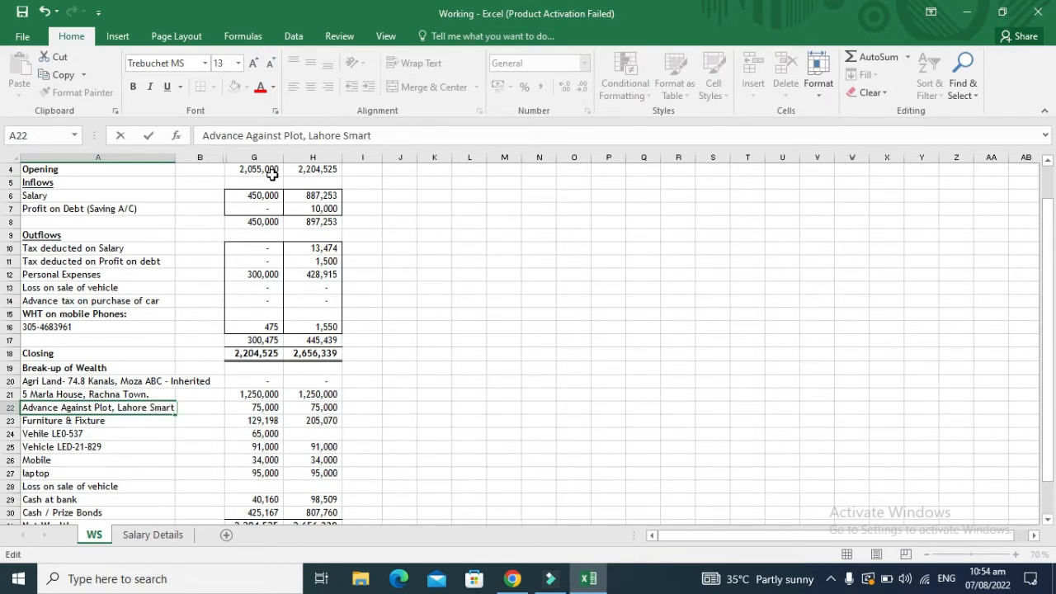
pyautogui.write(' City')
pyautogui.press('Return')
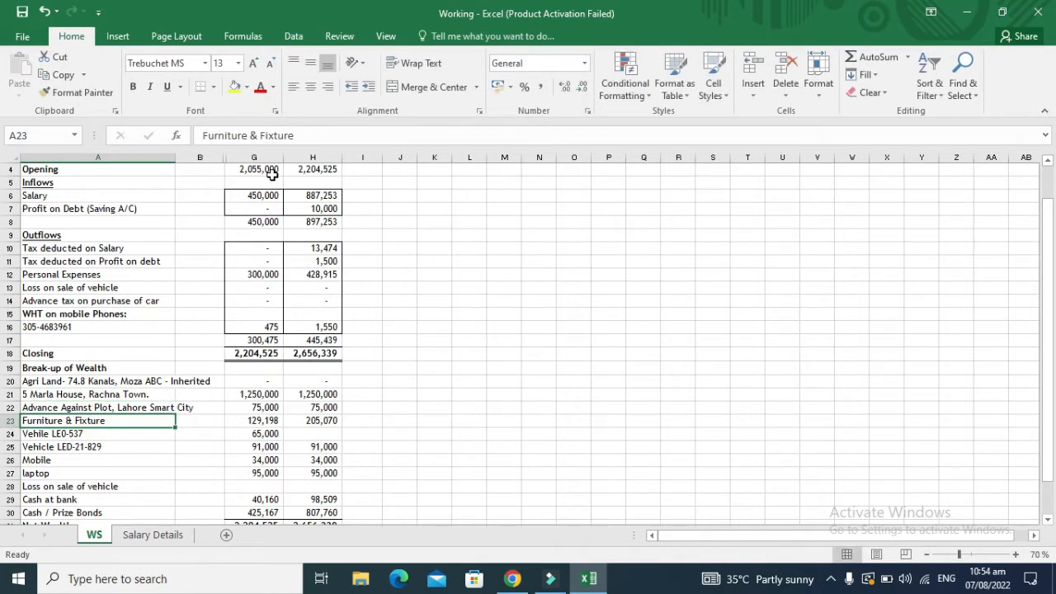
pyautogui.press('Down')
pyautogui.hotkey('shift', 'Down')
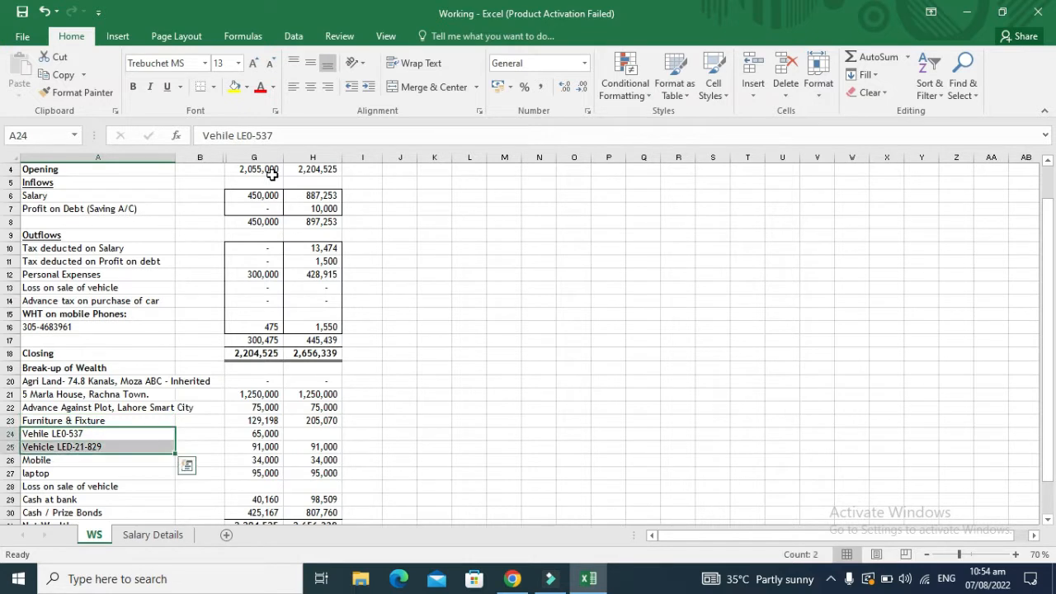
pyautogui.press('Right')
pyautogui.press('Right')
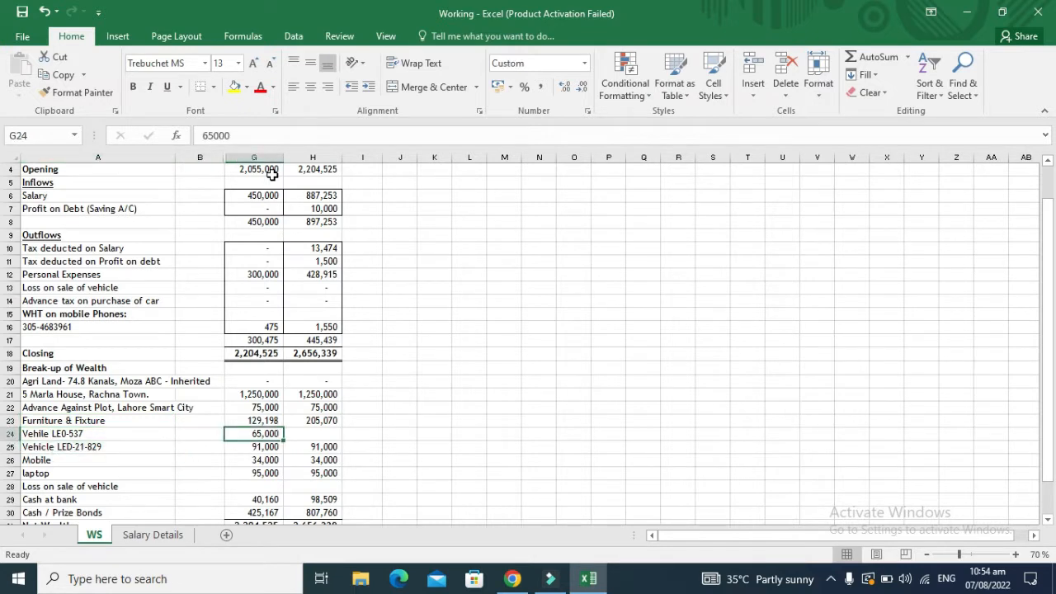
pyautogui.press('Right')
pyautogui.write('=')
pyautogui.press('Left')
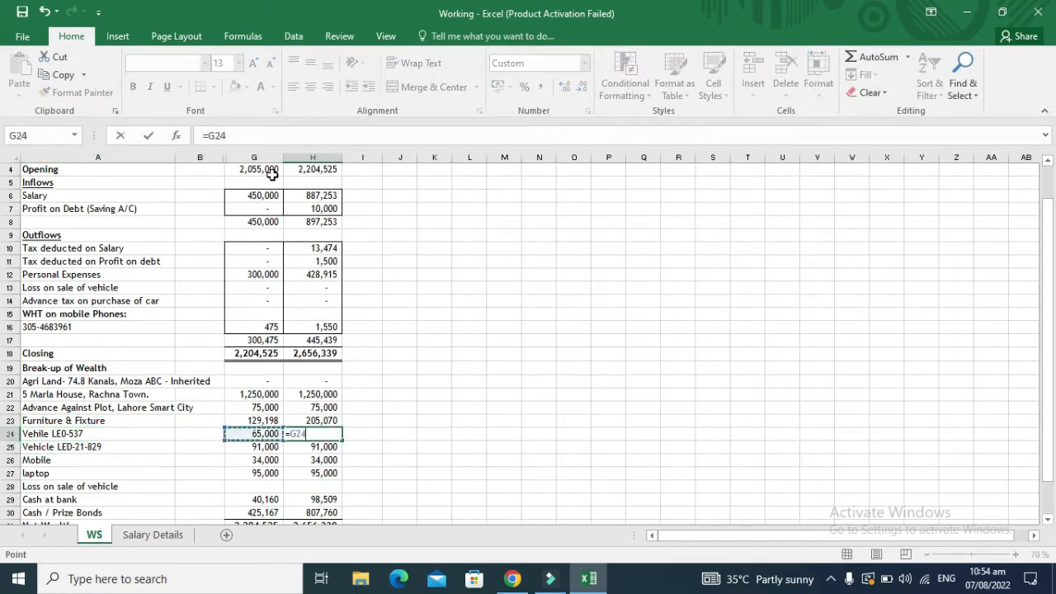
pyautogui.press('Return')
pyautogui.press('Up')
pyautogui.press('Left')
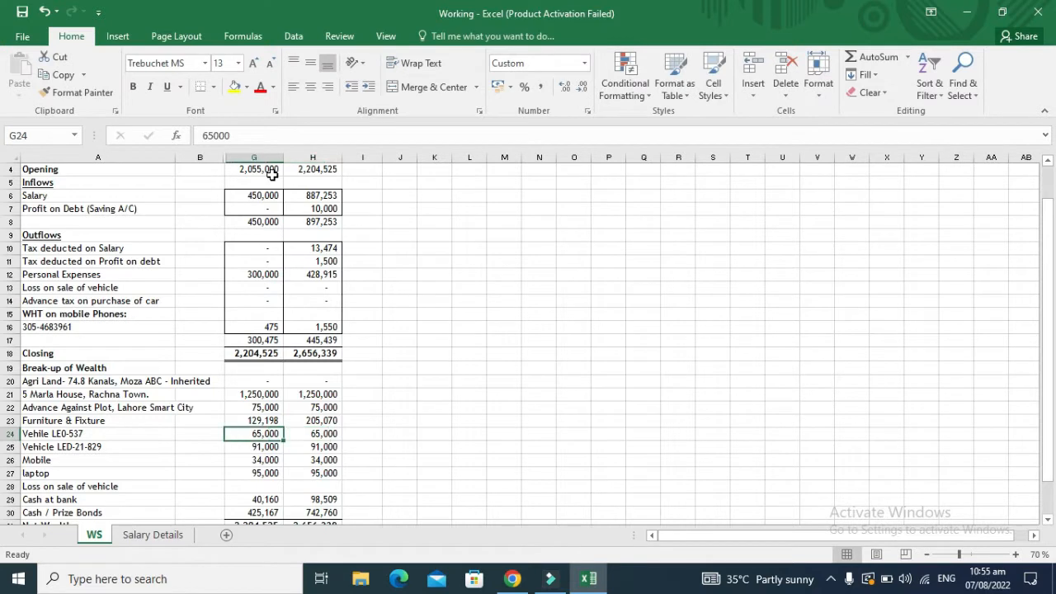
pyautogui.press('Down')
pyautogui.press('Left')
pyautogui.press('Left')
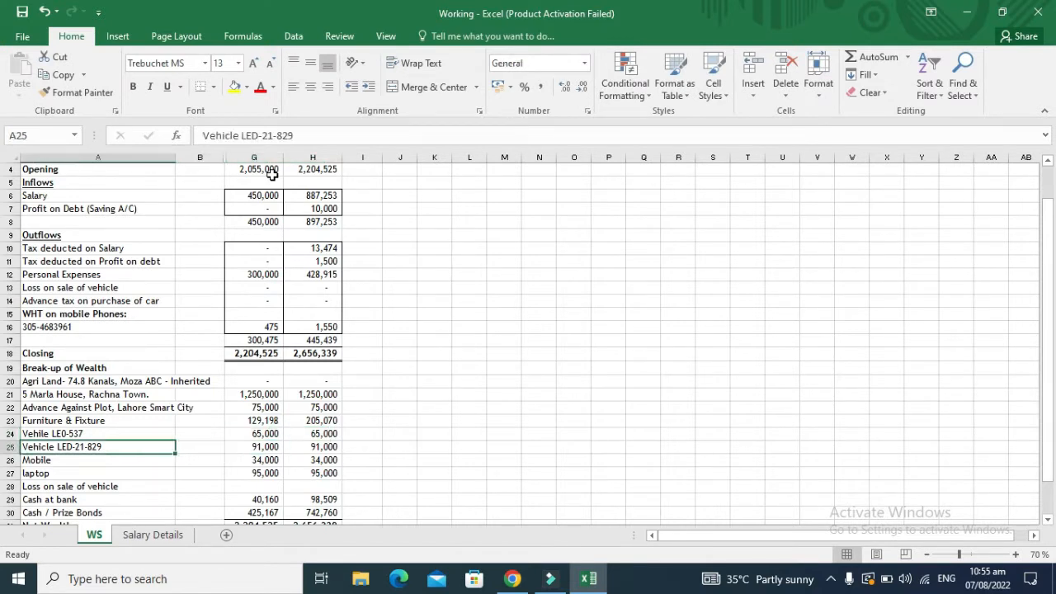
pyautogui.press('Down')
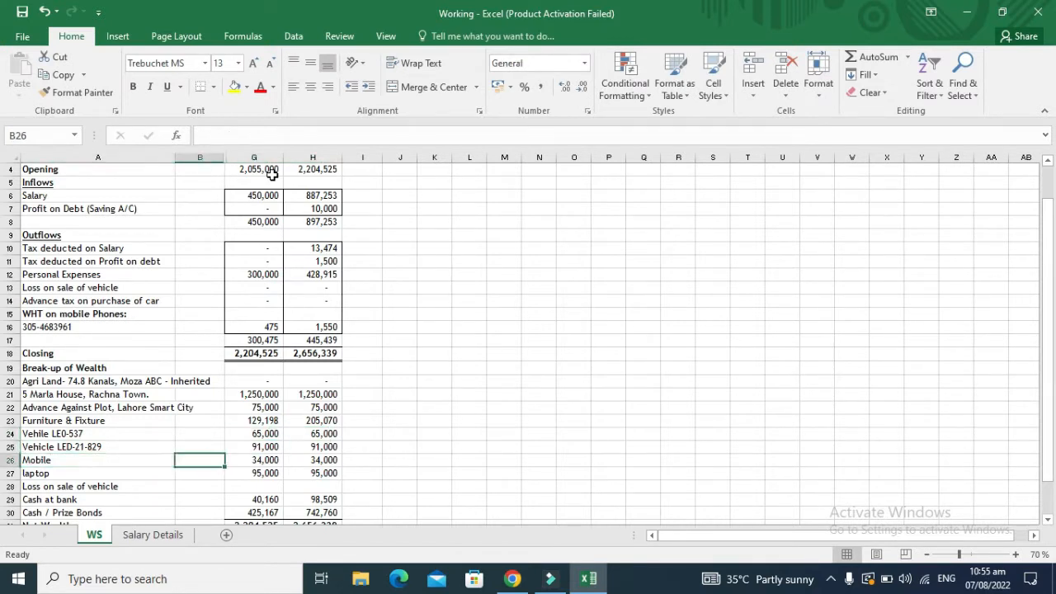
pyautogui.press('Down')
pyautogui.press('Down')
pyautogui.press('Down')
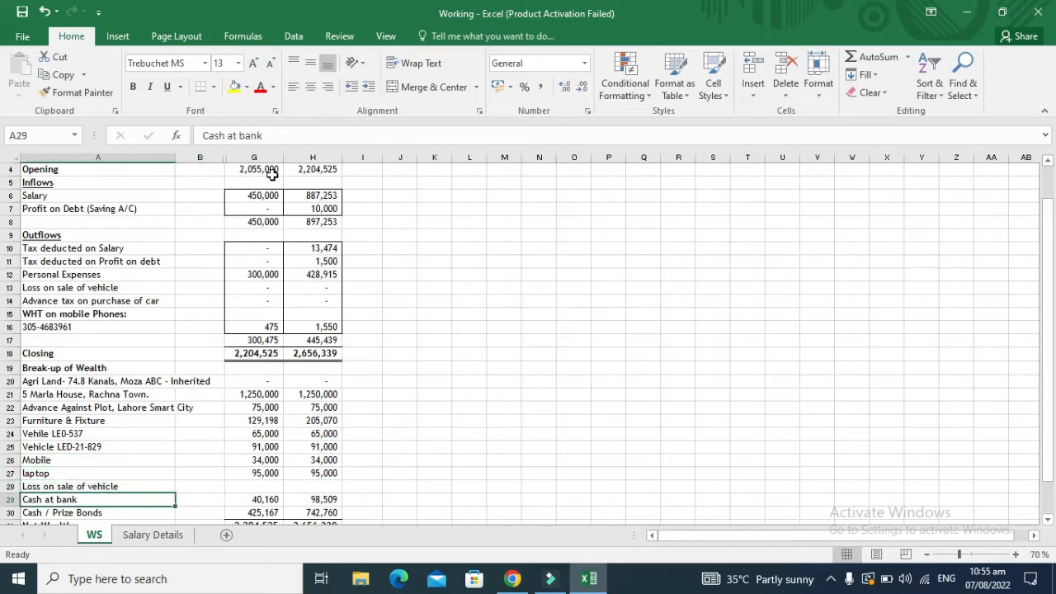
pyautogui.press('Right')
pyautogui.press('Right')
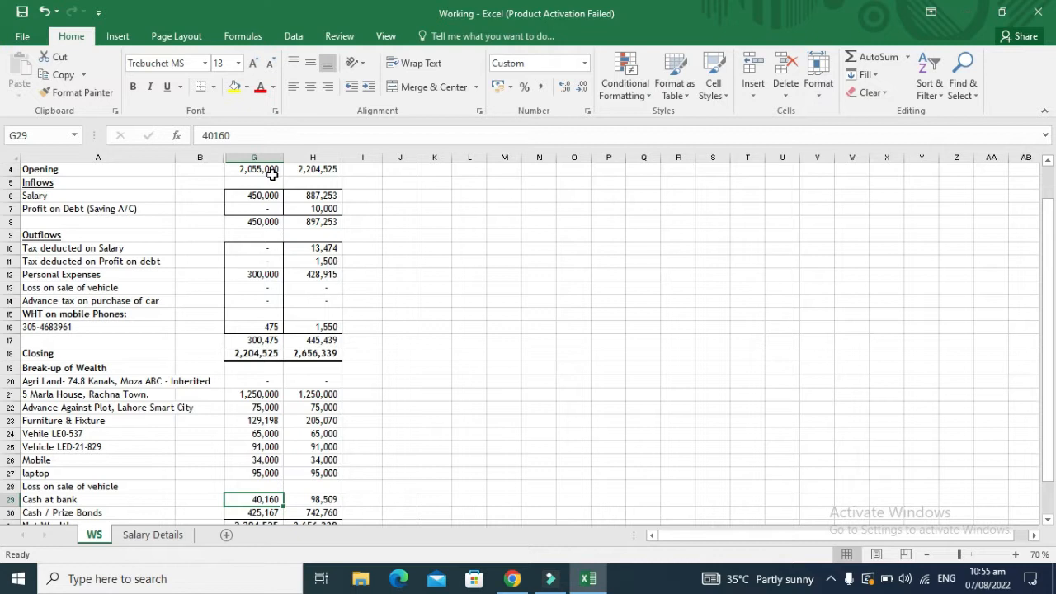
pyautogui.press('Right')
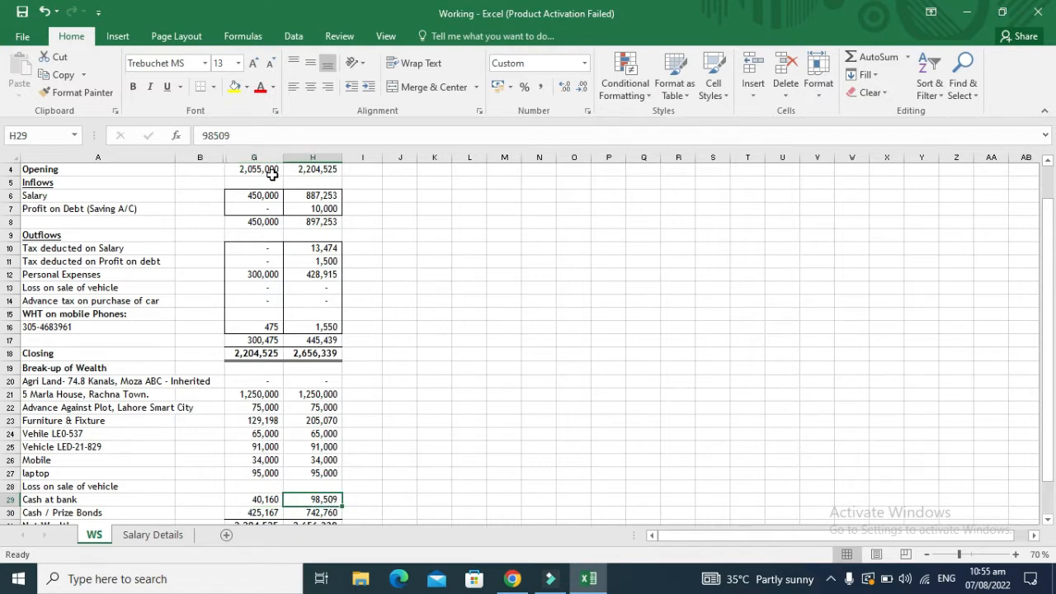
pyautogui.press('Left')
pyautogui.press('Left')
pyautogui.press('Left')
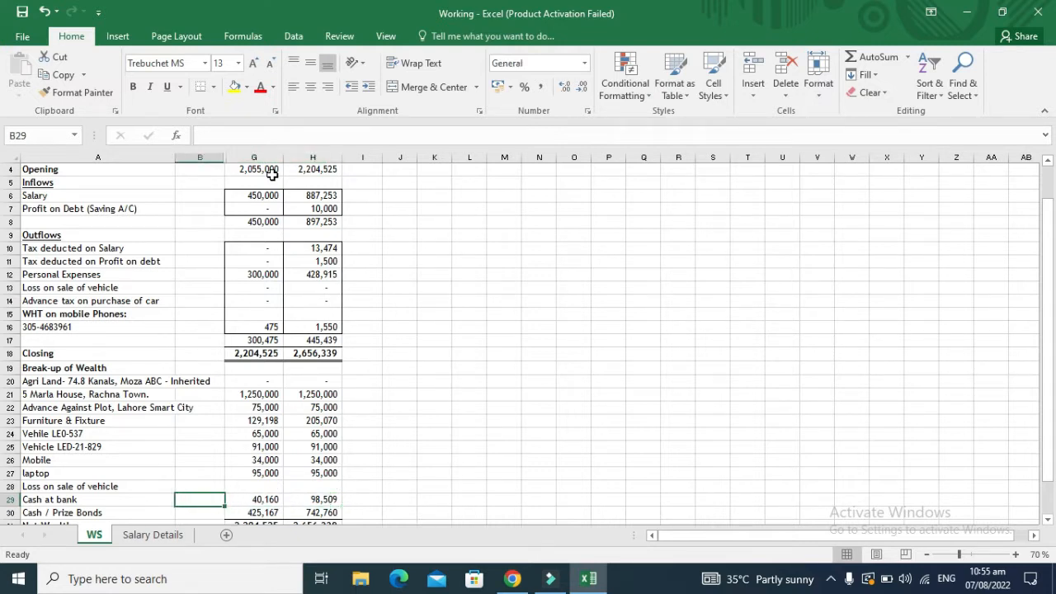
pyautogui.press('Down')
pyautogui.press('Down')
pyautogui.press('Up')
pyautogui.press('Right')
pyautogui.press('Right')
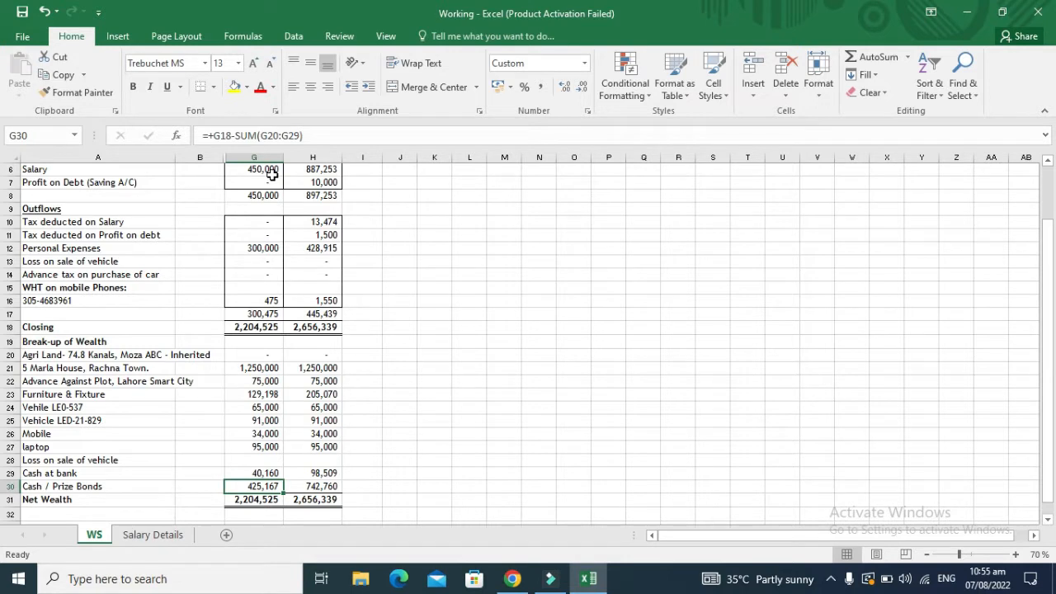
pyautogui.press('F2')
pyautogui.press('Escape')
pyautogui.press('F2')
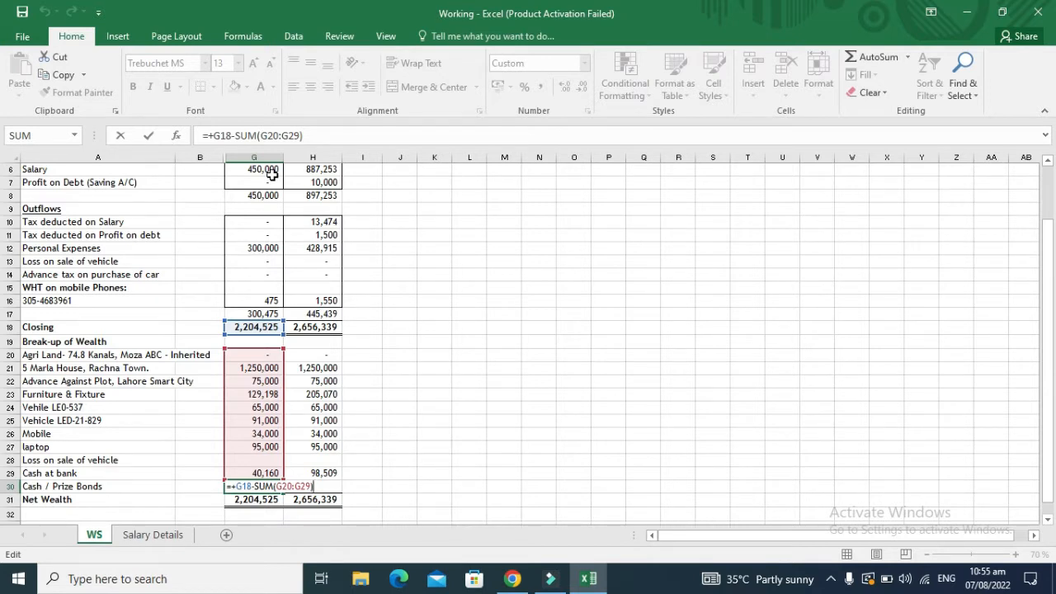
pyautogui.press('Escape')
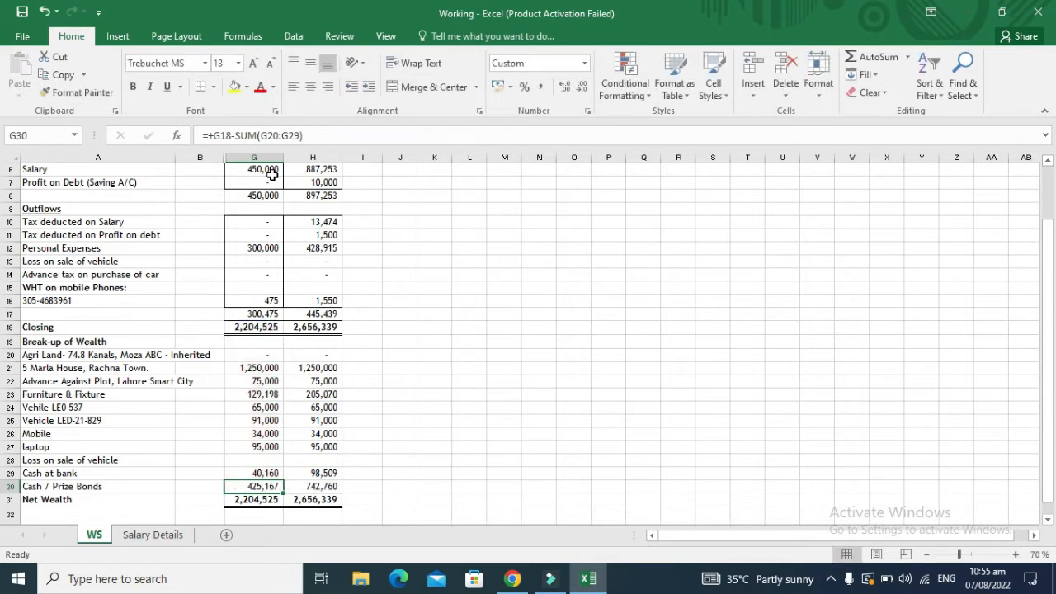
pyautogui.press('Right')
pyautogui.press('Up')
pyautogui.press('Up')
pyautogui.press('Up')
pyautogui.press('Up')
pyautogui.press('Up')
pyautogui.press('Up')
pyautogui.press('Up')
pyautogui.press('Up')
pyautogui.press('Up')
pyautogui.press('Up')
pyautogui.press('Up')
pyautogui.press('Up')
pyautogui.press('Up')
pyautogui.press('Up')
pyautogui.press('Up')
pyautogui.press('Up')
pyautogui.press('Up')
pyautogui.press('Up')
pyautogui.press('Up')
pyautogui.press('Up')
pyautogui.press('Up')
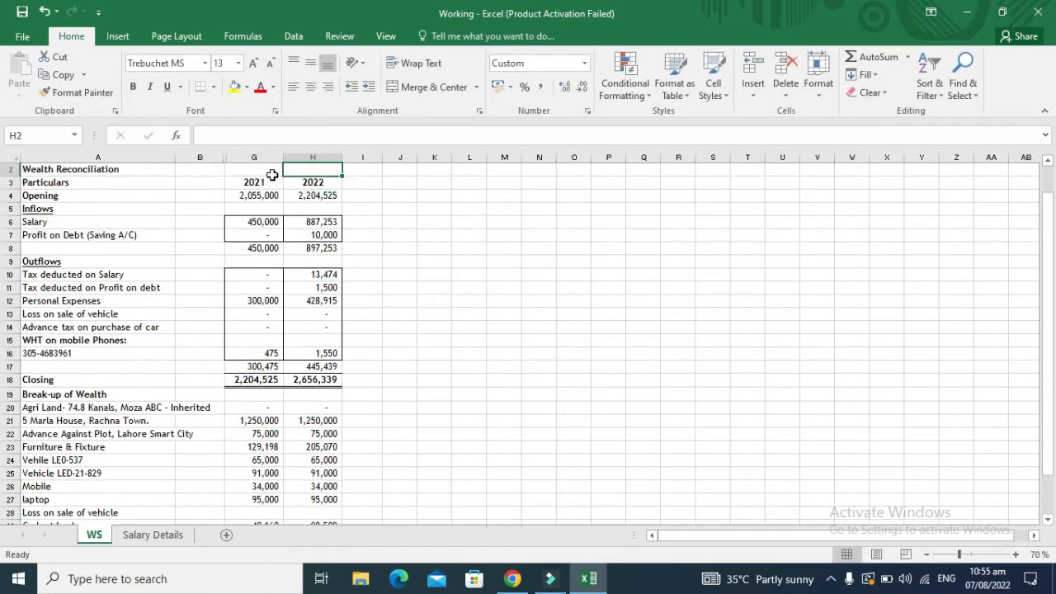
pyautogui.press('Down')
pyautogui.press('Down')
pyautogui.press('Down')
pyautogui.press('Down')
pyautogui.press('Down')
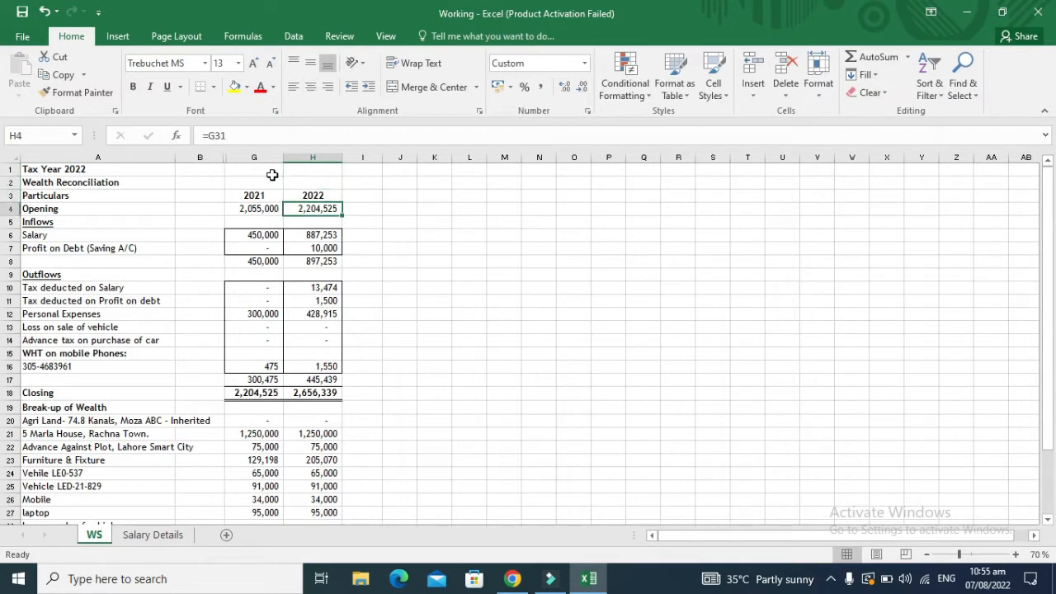
pyautogui.press('Down')
pyautogui.press('Down')
pyautogui.press('Down')
pyautogui.press('Down')
pyautogui.press('Down')
pyautogui.press('Down')
pyautogui.press('Down')
pyautogui.press('Down')
pyautogui.press('Down')
pyautogui.press('Down')
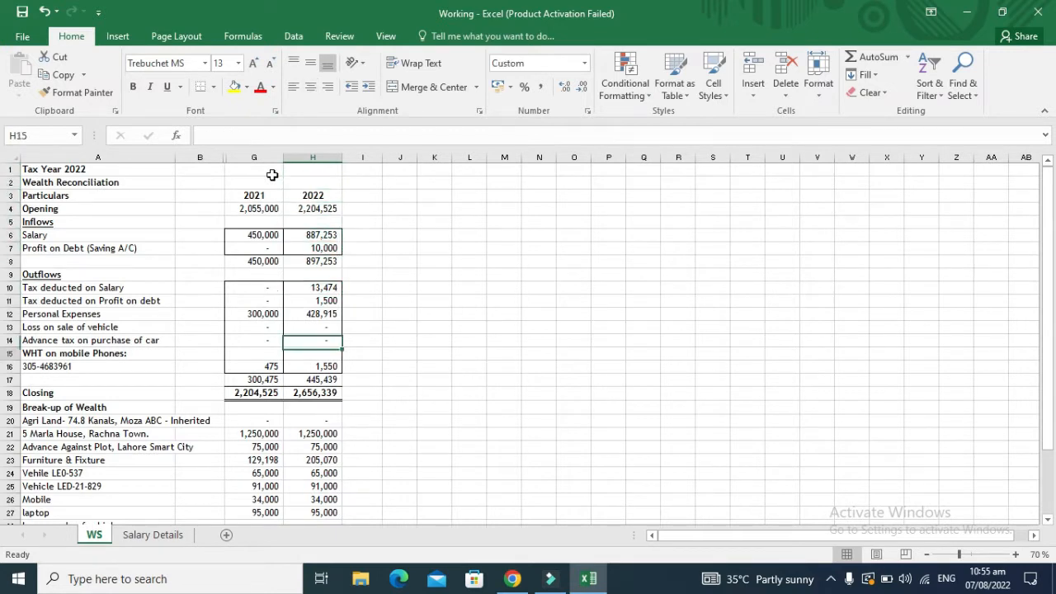
pyautogui.press('Up')
pyautogui.press('Up')
pyautogui.press('Up')
pyautogui.press('Up')
pyautogui.press('Up')
pyautogui.press('Up')
pyautogui.press('Up')
pyautogui.press('Up')
pyautogui.press('Up')
pyautogui.press('Up')
pyautogui.press('Up')
pyautogui.press('Up')
pyautogui.press('Up')
pyautogui.press('Up')
pyautogui.press('Up')
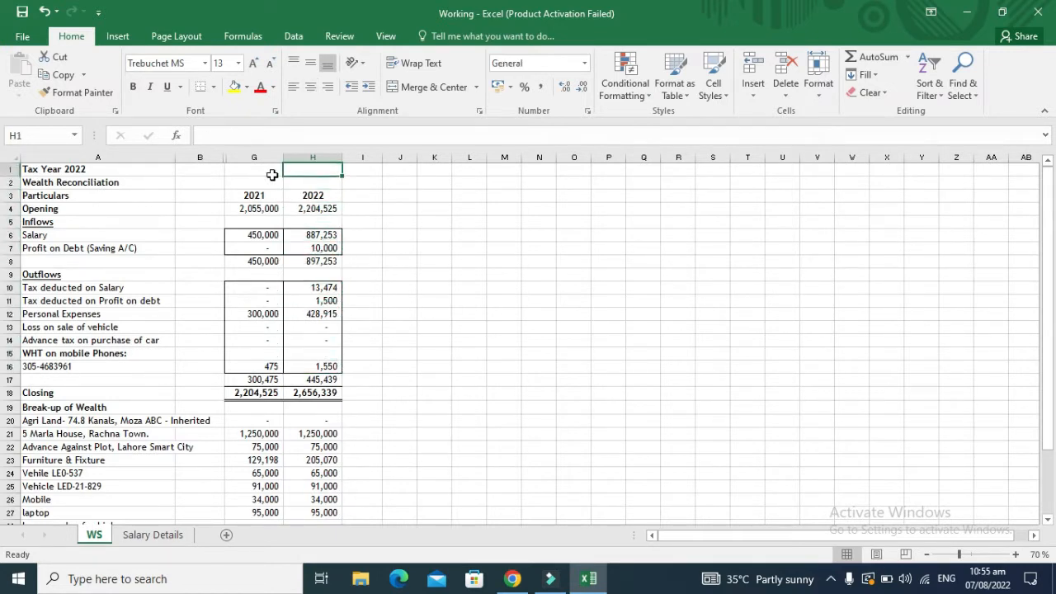
pyautogui.press('Down')
pyautogui.press('Down')
pyautogui.press('Down')
pyautogui.press('Down')
pyautogui.press('Down')
pyautogui.press('Down')
pyautogui.press('Down')
pyautogui.press('Down')
pyautogui.press('Down')
pyautogui.press('Down')
pyautogui.press('Down')
pyautogui.press('Down')
pyautogui.press('Down')
pyautogui.press('Down')
pyautogui.press('Down')
pyautogui.press('Down')
pyautogui.press('Down')
pyautogui.press('Down')
pyautogui.press('Down')
pyautogui.press('Down')
pyautogui.press('Down')
pyautogui.press('Down')
pyautogui.press('Down')
pyautogui.press('Down')
pyautogui.press('Down')
pyautogui.press('Down')
pyautogui.press('Down')
pyautogui.press('Down')
pyautogui.press('Down')
pyautogui.press('Down')
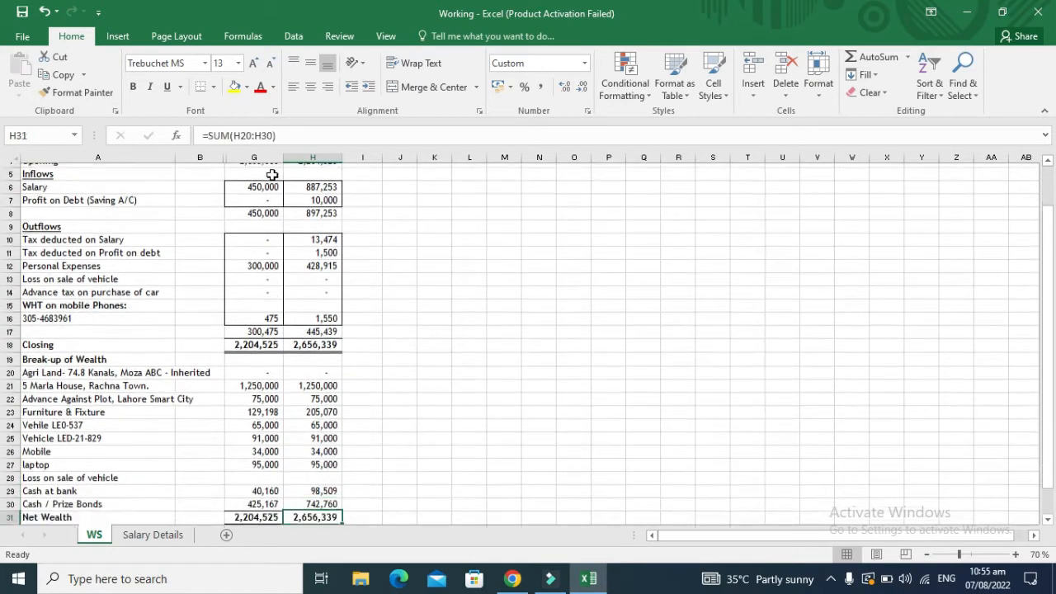
pyautogui.press('Up')
pyautogui.press('Up')
pyautogui.press('Up')
pyautogui.press('Up')
pyautogui.press('Up')
pyautogui.press('Up')
pyautogui.press('Up')
pyautogui.press('Up')
pyautogui.press('Up')
pyautogui.press('Up')
pyautogui.press('Up')
pyautogui.press('Up')
pyautogui.press('Up')
pyautogui.press('Up')
pyautogui.press('Up')
pyautogui.press('Up')
pyautogui.press('Up')
pyautogui.press('Up')
pyautogui.press('Up')
pyautogui.press('Up')
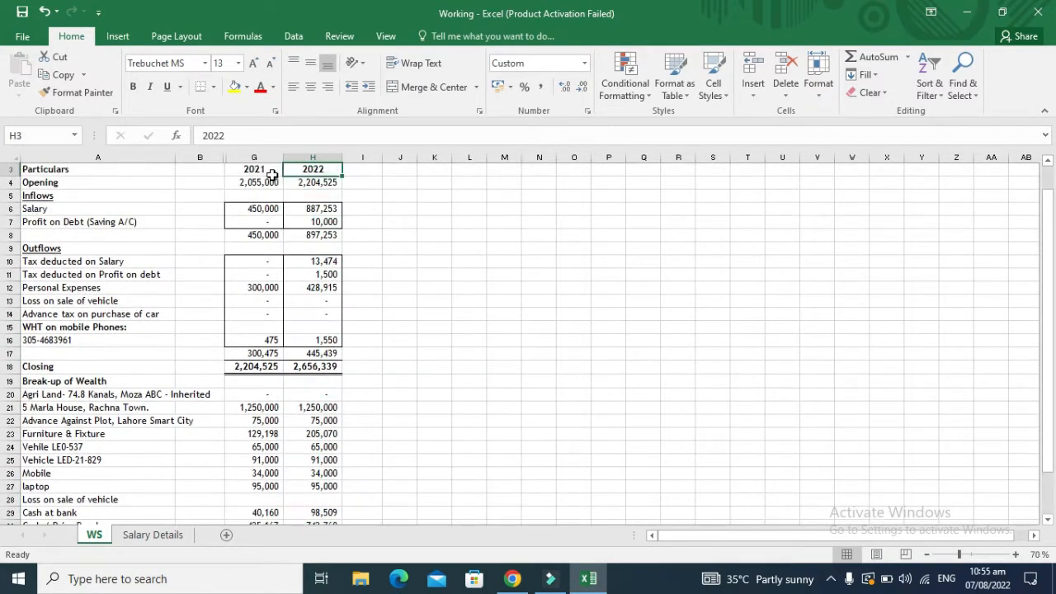
pyautogui.press('Left')
pyautogui.press('Left')
pyautogui.press('Left')
pyautogui.press('Down')
pyautogui.press('Down')
pyautogui.press('Down')
pyautogui.press('Down')
pyautogui.press('Down')
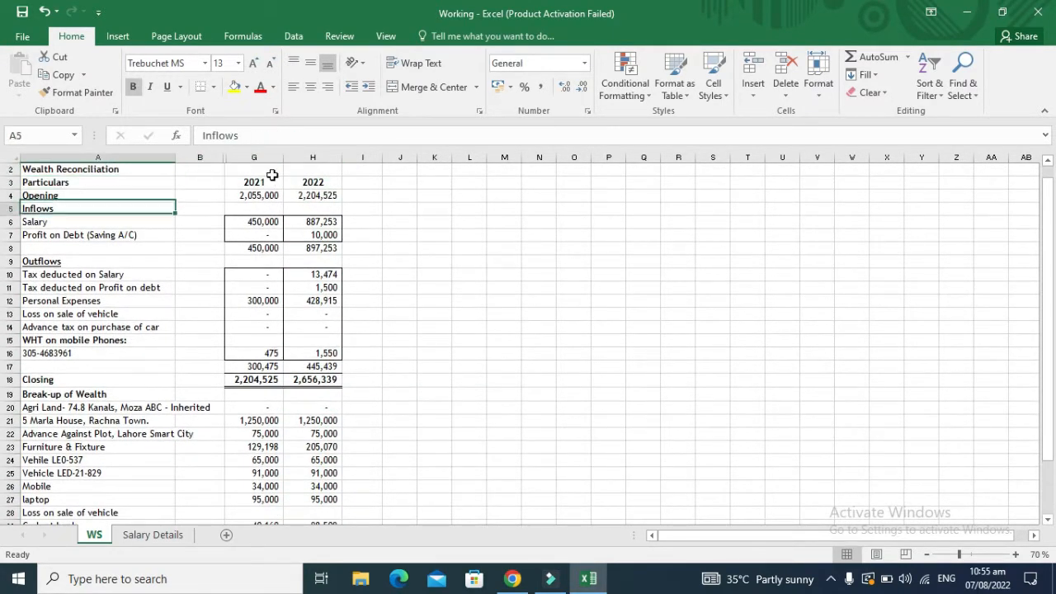
pyautogui.press('Right')
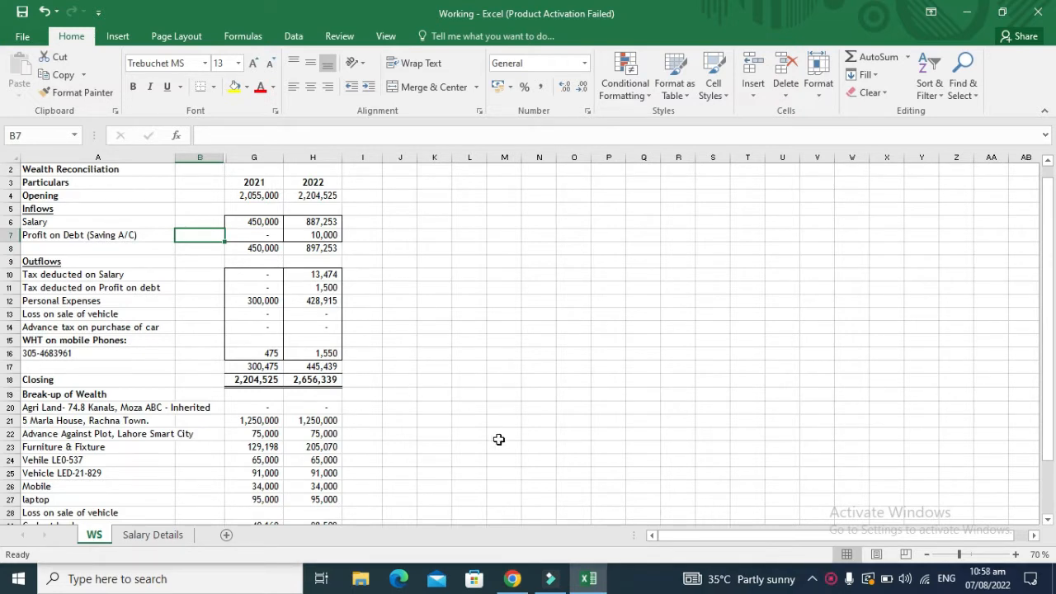
# Step: In a new Chrome tab, search for IRIS FBR and open the IRIS login page
pyautogui.click(512, 579)
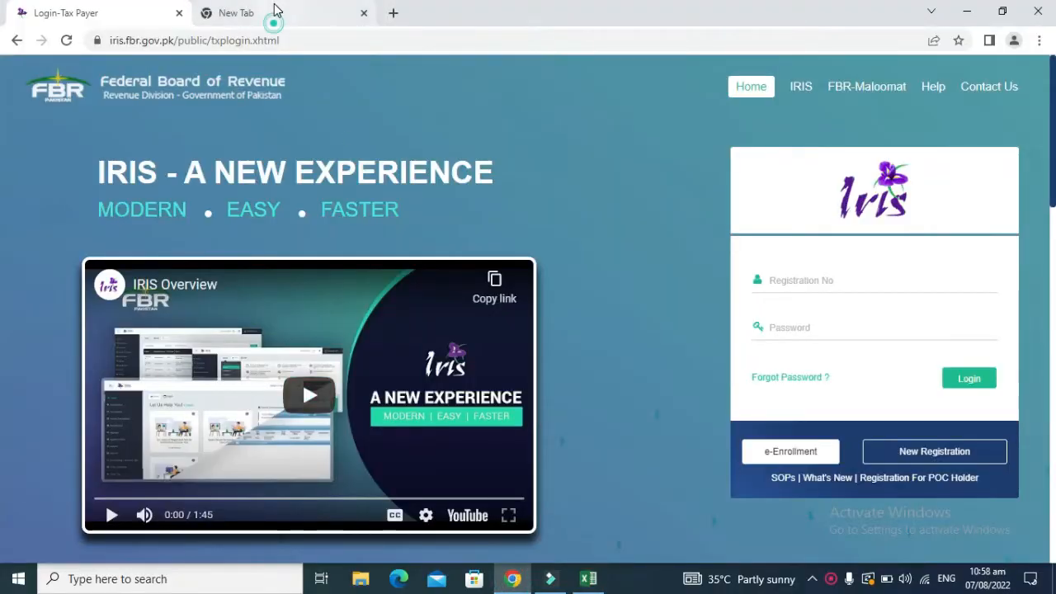
pyautogui.click(272, 16)
pyautogui.write('ir')
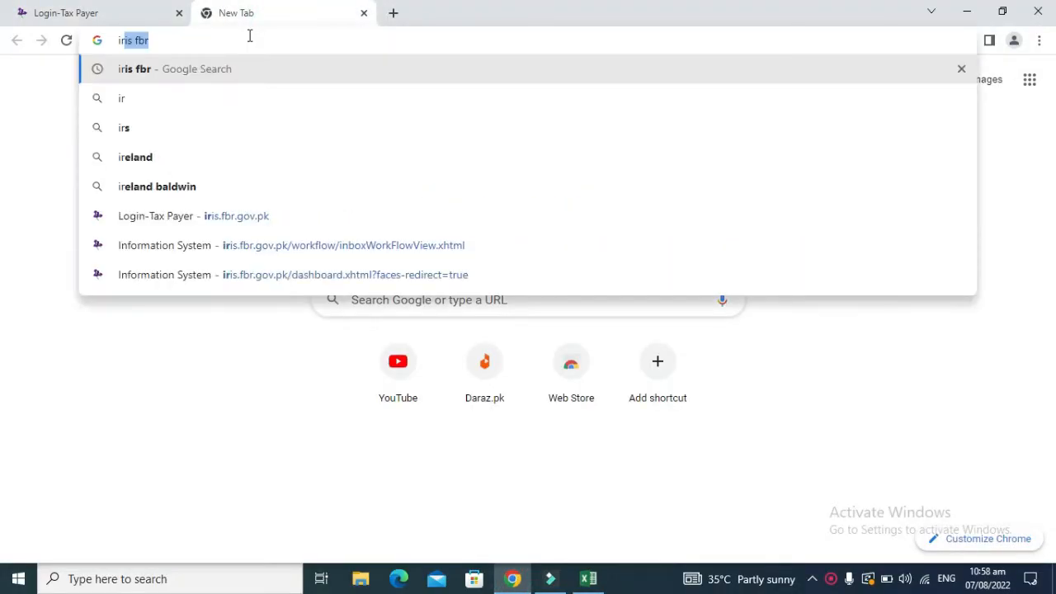
pyautogui.press('Return')
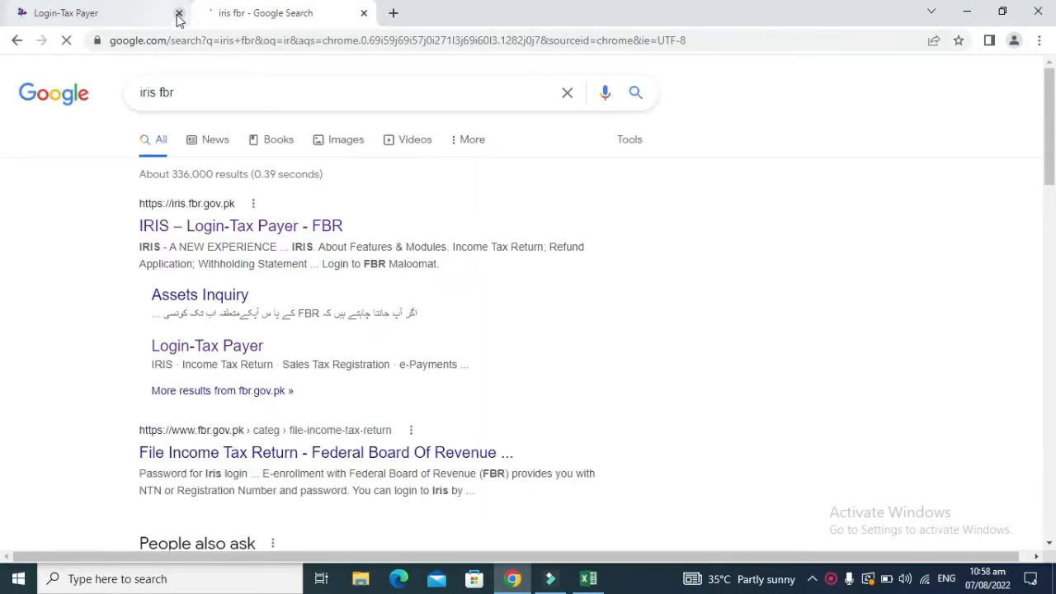
pyautogui.click(179, 15)
pyautogui.click(189, 231)
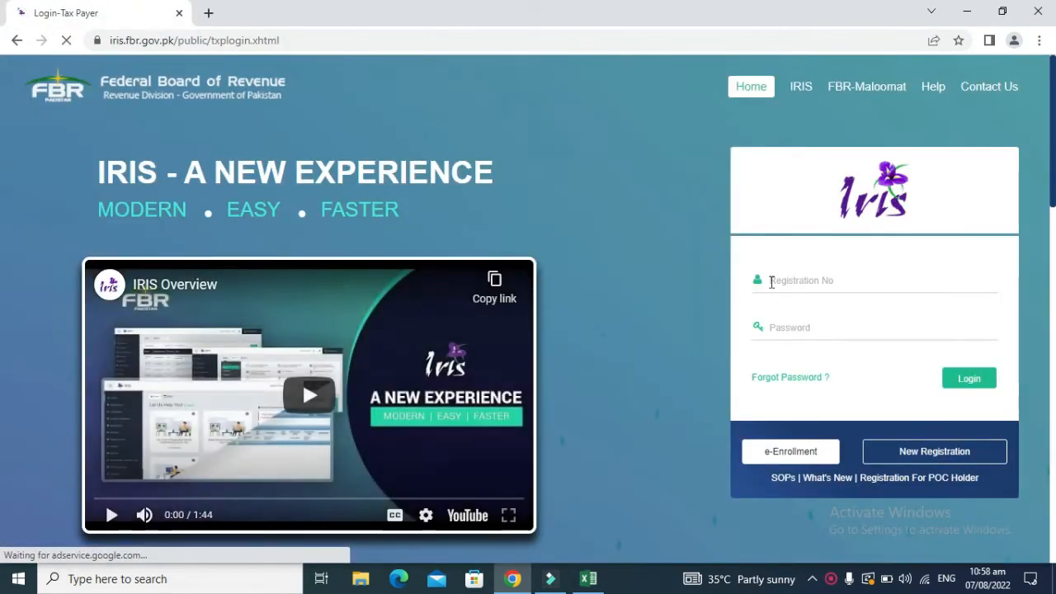
# Step: Sign in with the registration number and account password
pyautogui.click(789, 280)
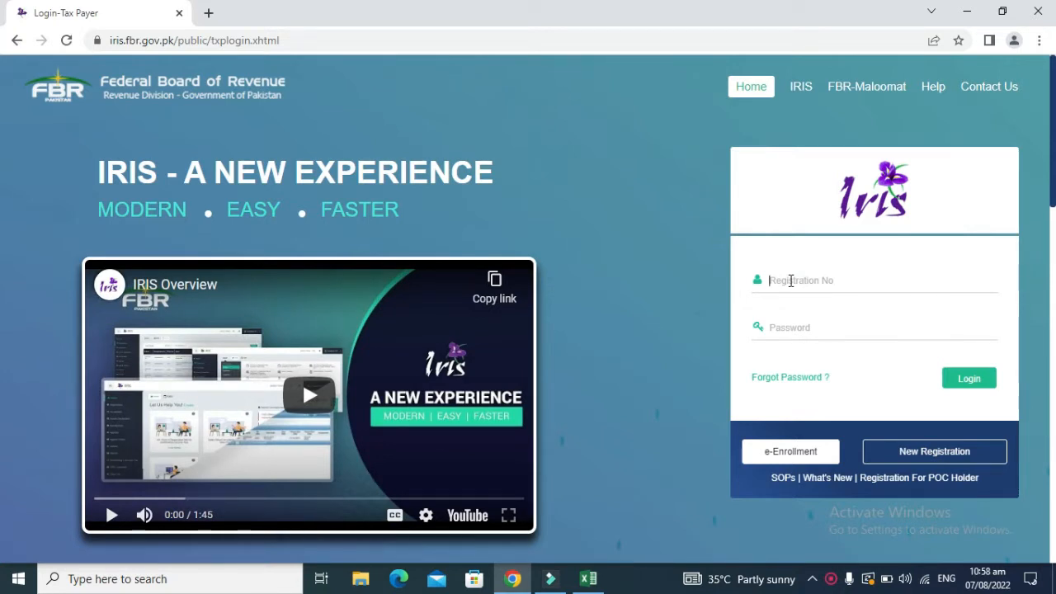
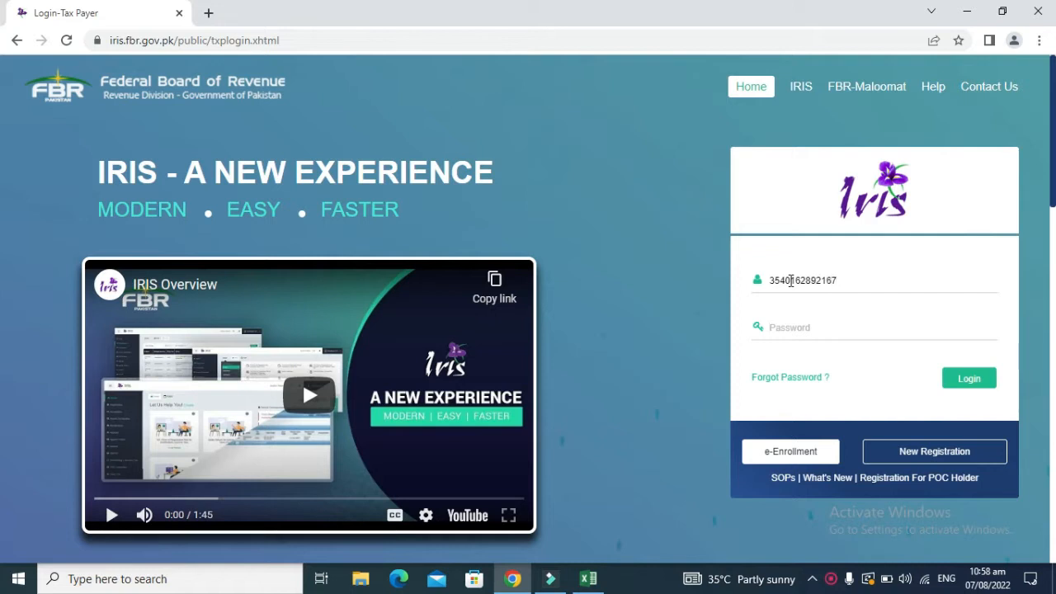
pyautogui.write('••••••••')
pyautogui.press('Return')
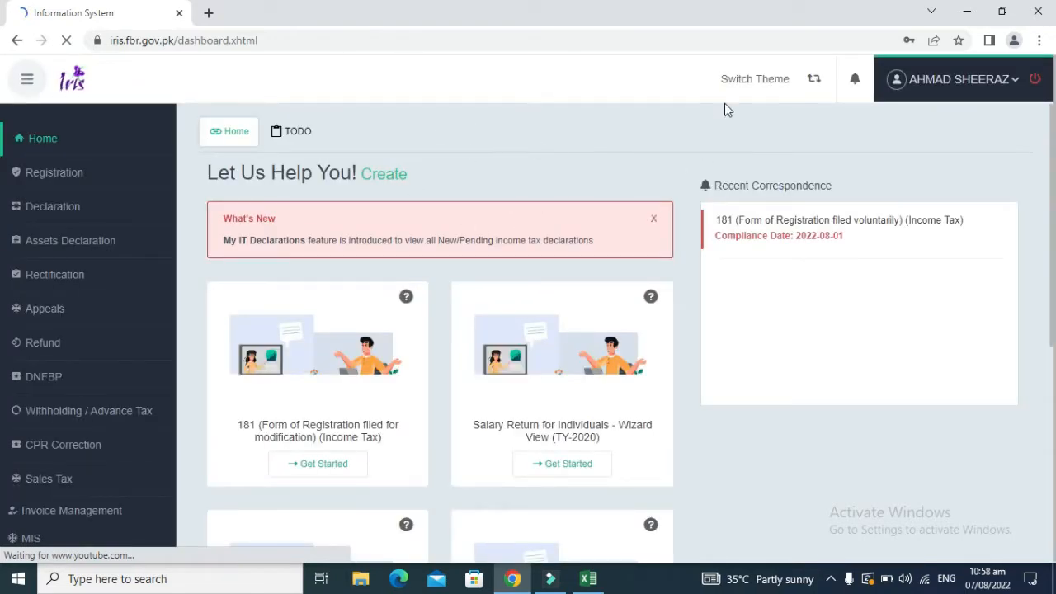
# Step: Toggle the dashboard to Classic View and back to Advance View
pyautogui.click(815, 80)
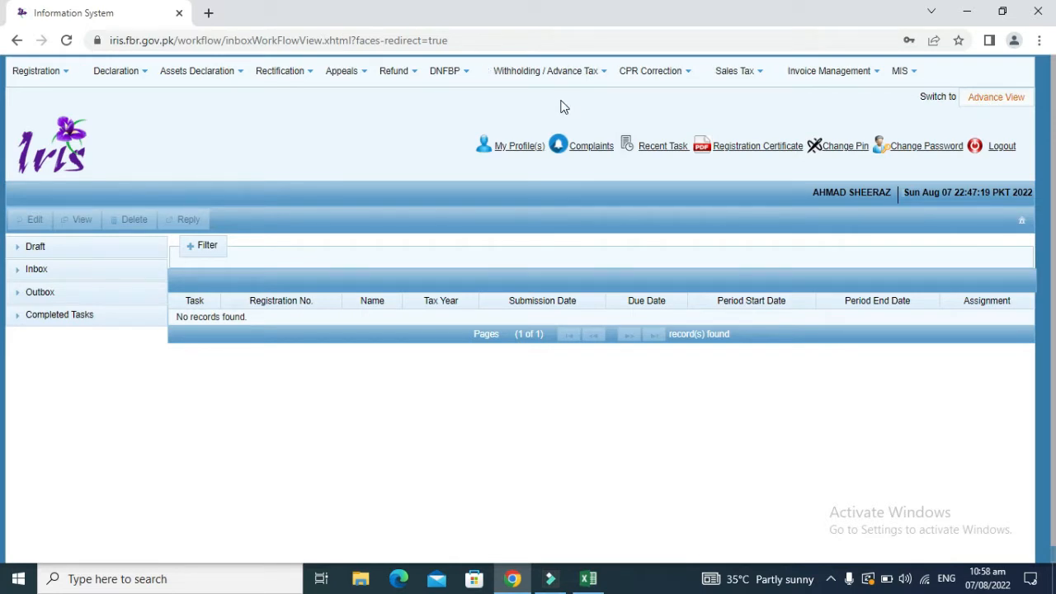
pyautogui.click(993, 103)
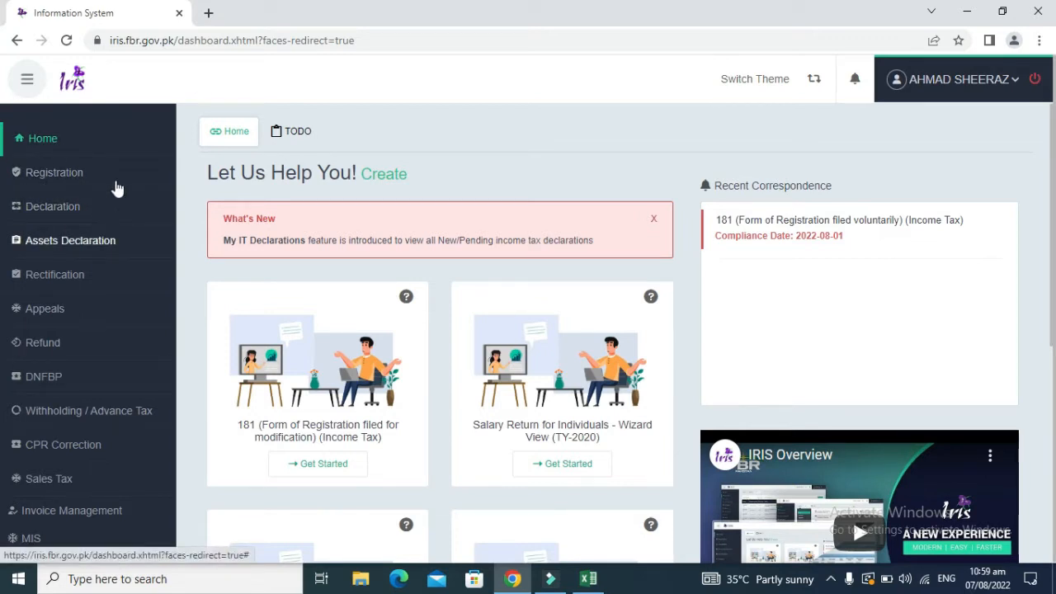
# Step: Browse the Returns / Statements (Original) list, then toggle Classic and Advance views
pyautogui.click(55, 208)
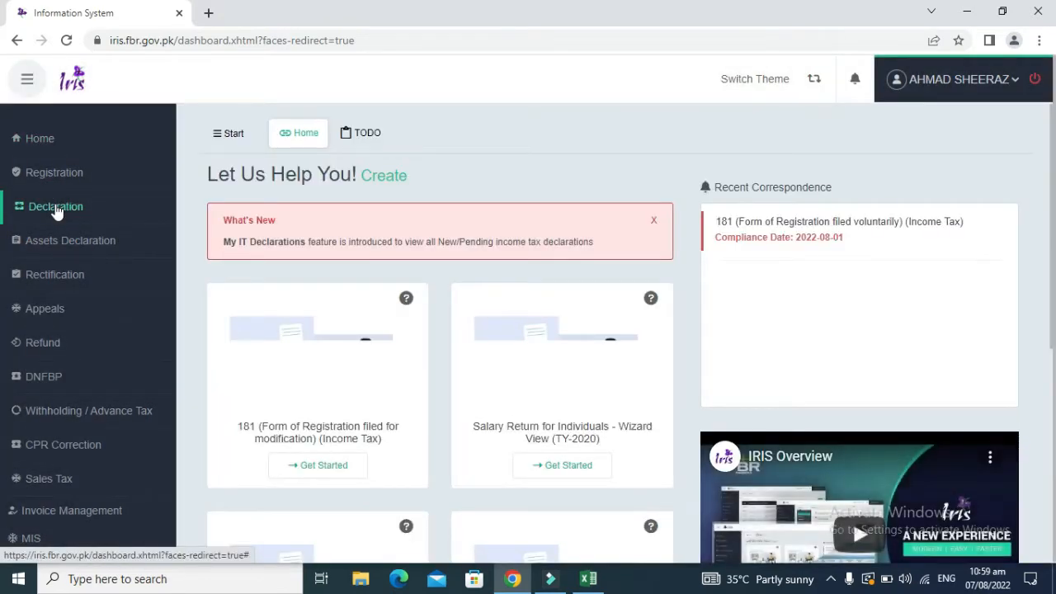
pyautogui.click(232, 138)
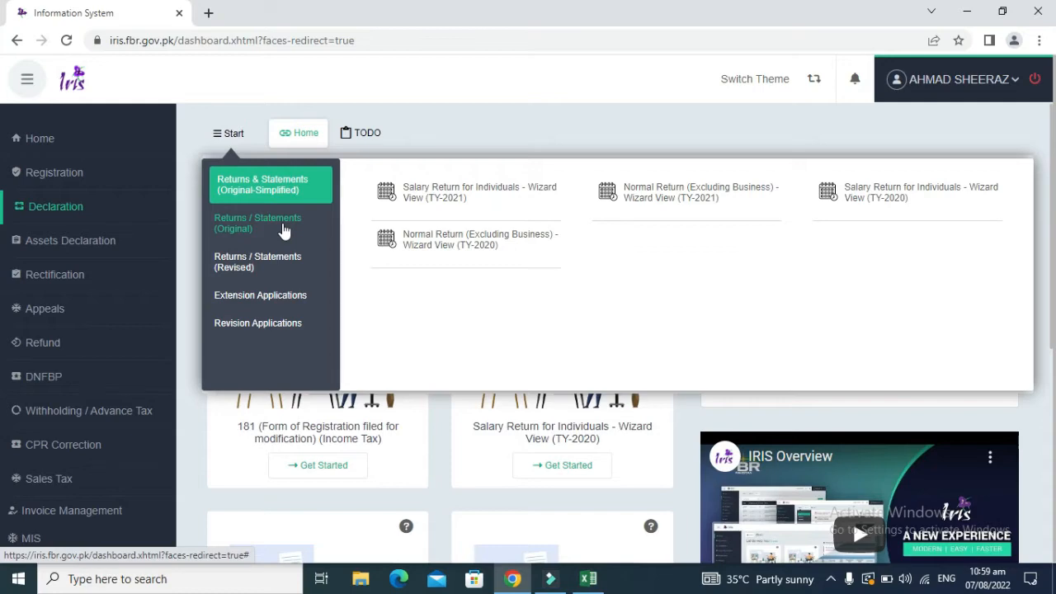
pyautogui.click(283, 230)
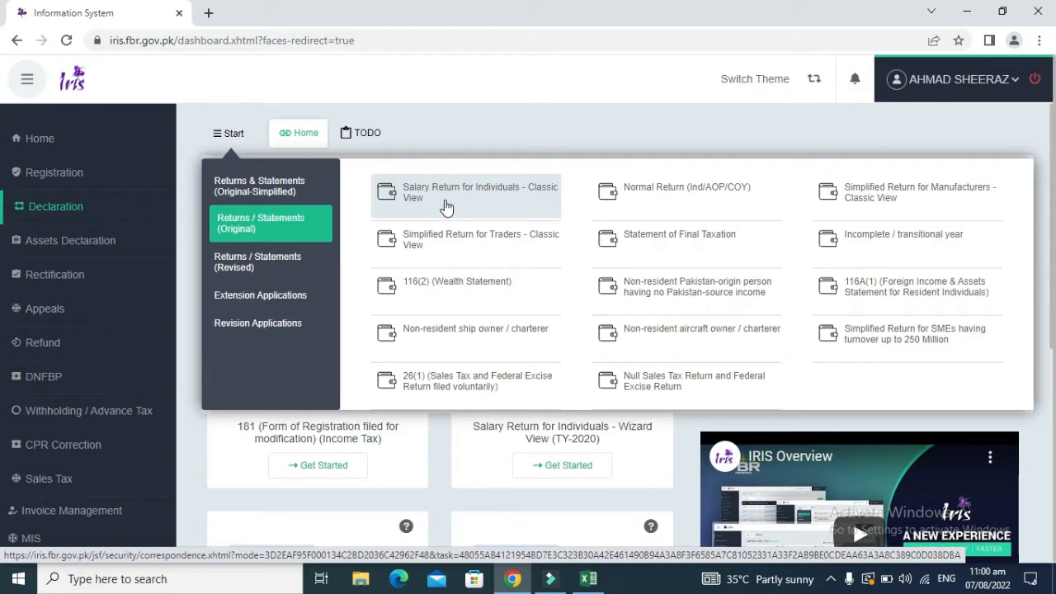
pyautogui.click(407, 104)
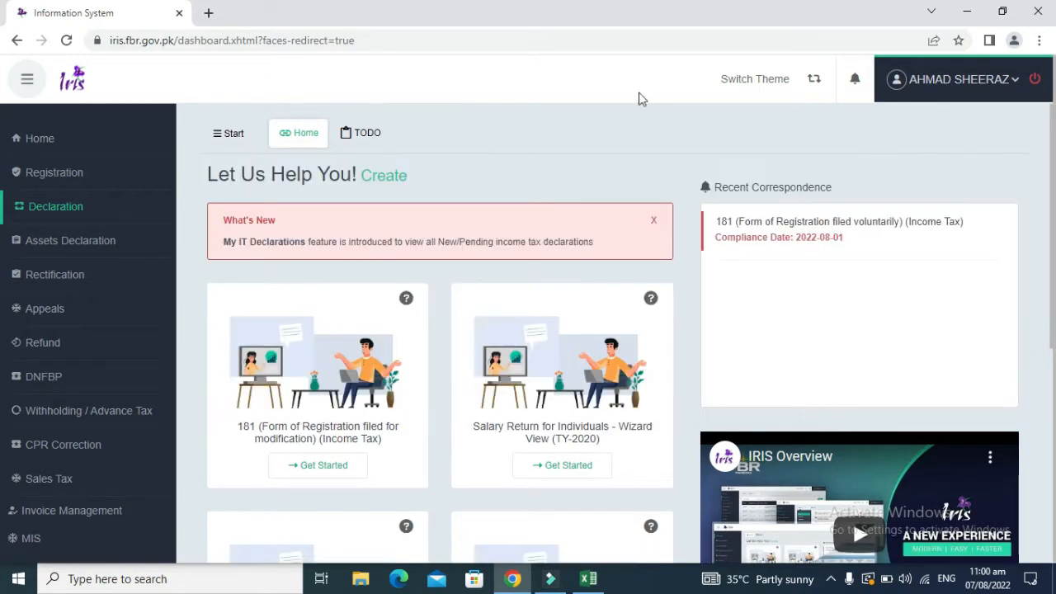
pyautogui.click(773, 91)
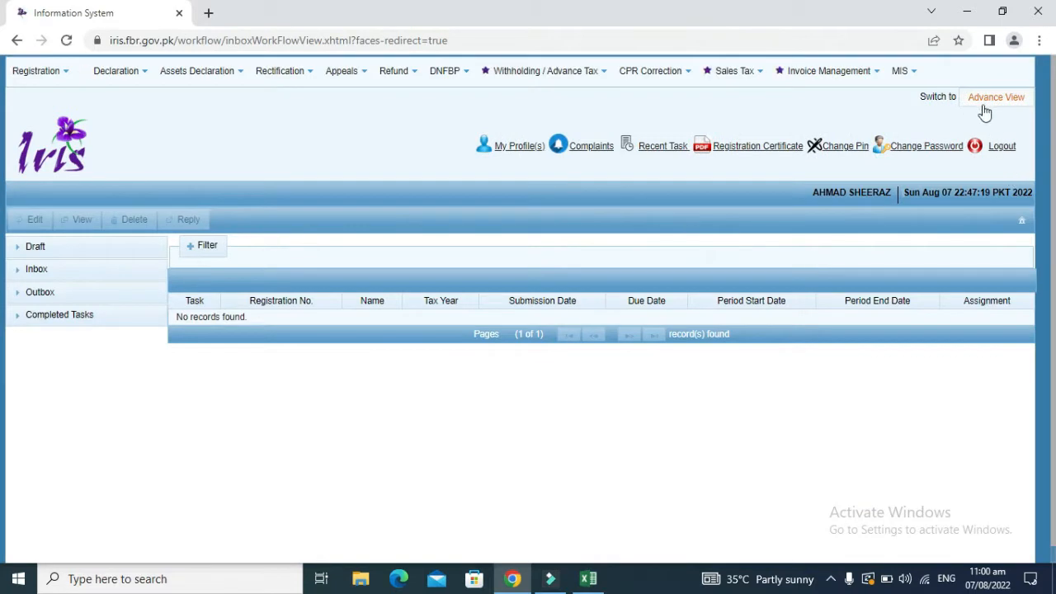
pyautogui.click(991, 99)
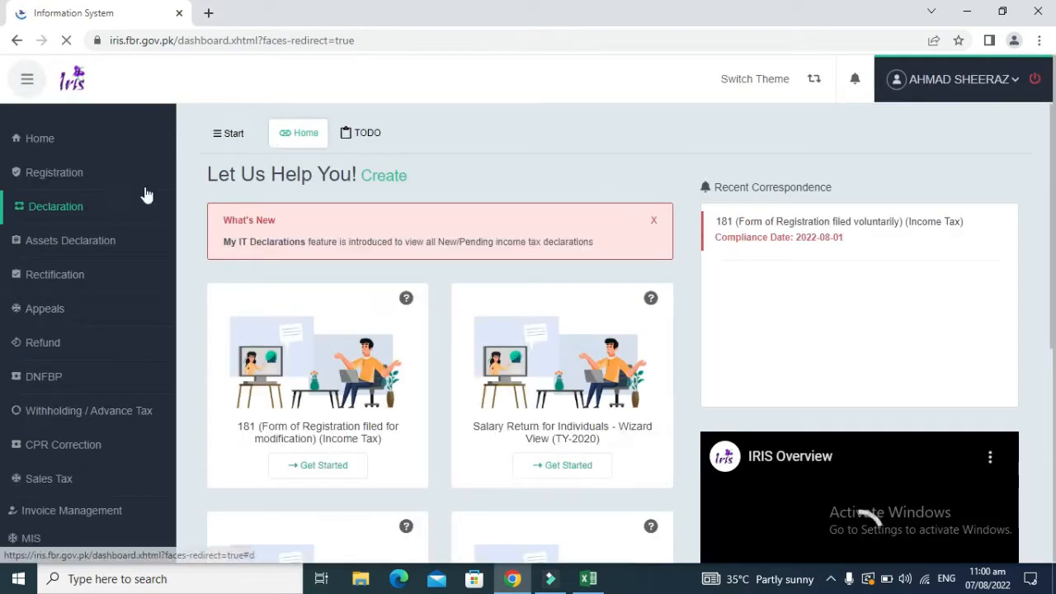
# Step: From Start > Returns / Statements (Original), begin Salary Return for Individuals - Classic View
pyautogui.click(73, 215)
pyautogui.click(80, 208)
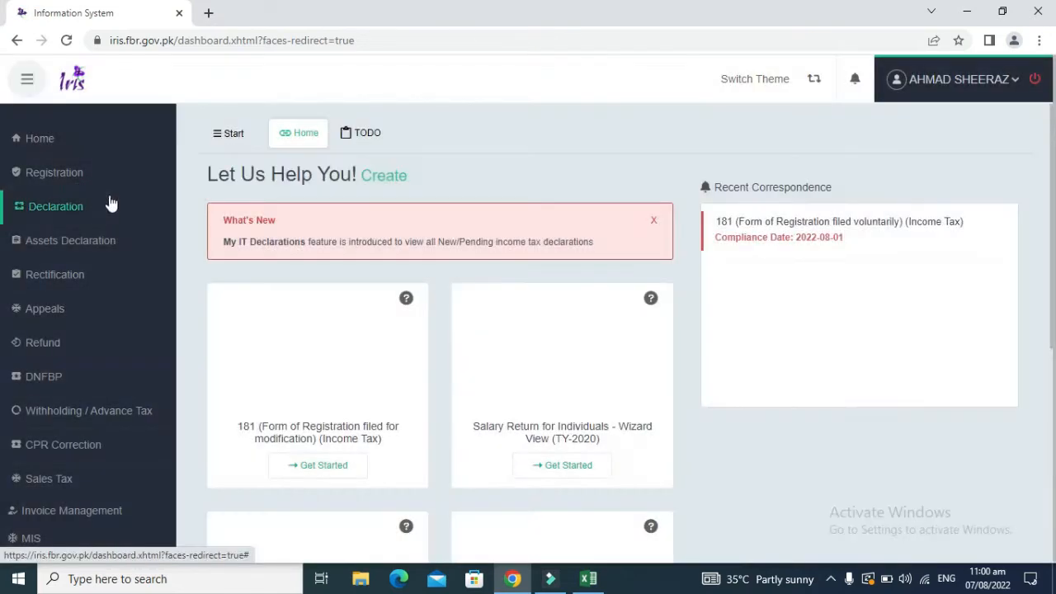
pyautogui.click(225, 139)
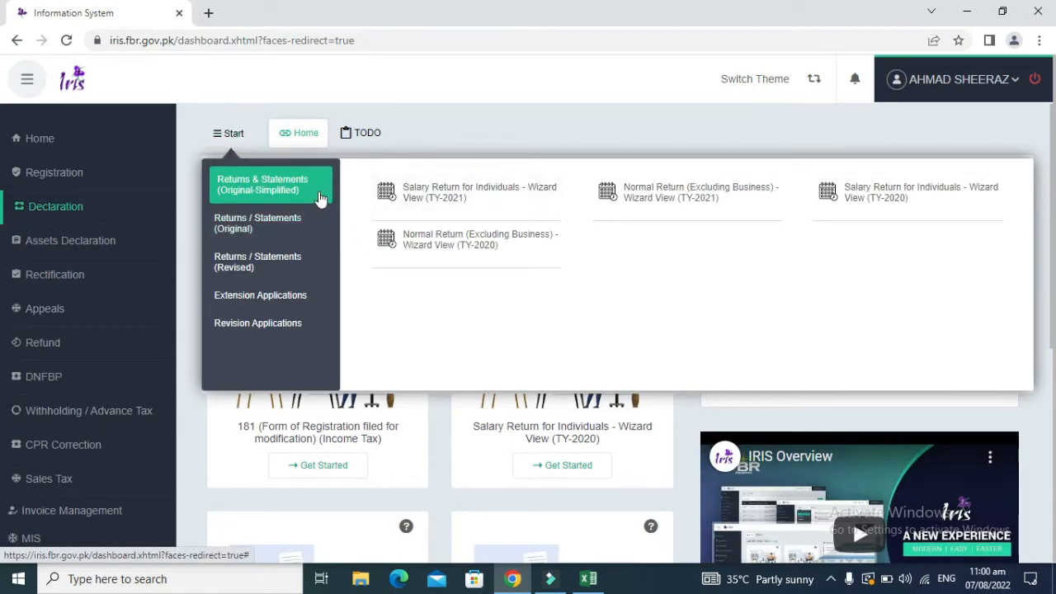
pyautogui.click(244, 227)
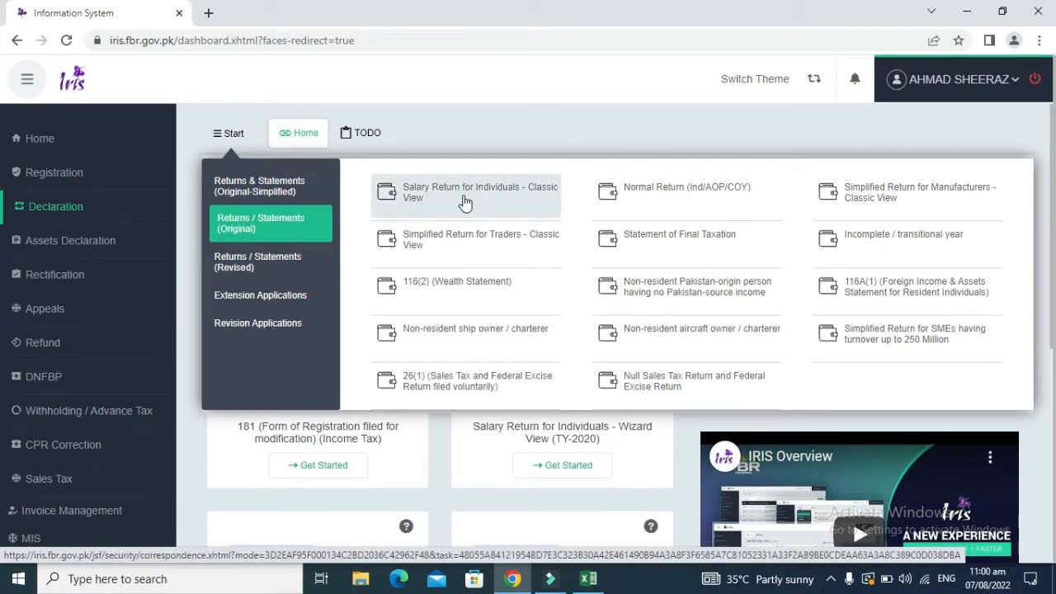
pyautogui.click(465, 202)
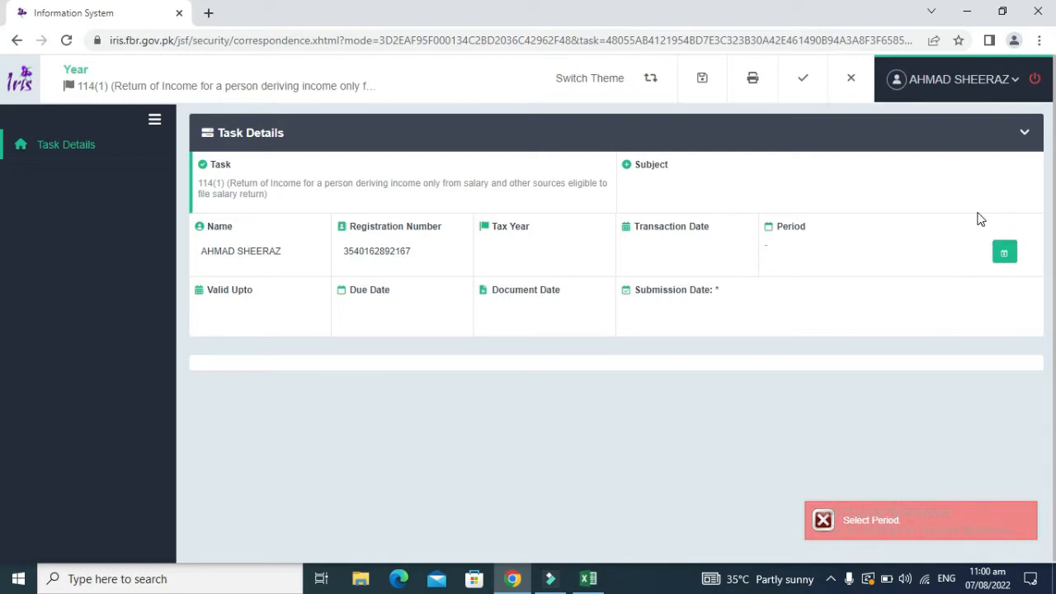
# Step: Search tax period 2022 and select the 01-JUL-2021 – 30-JUN-2022 period
pyautogui.click(1006, 251)
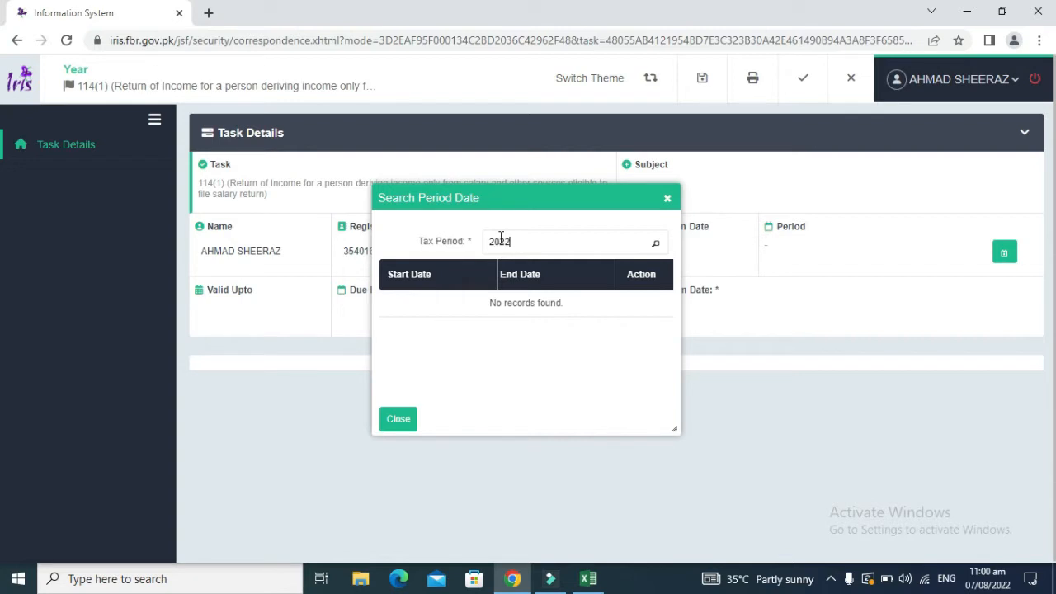
pyautogui.click(656, 246)
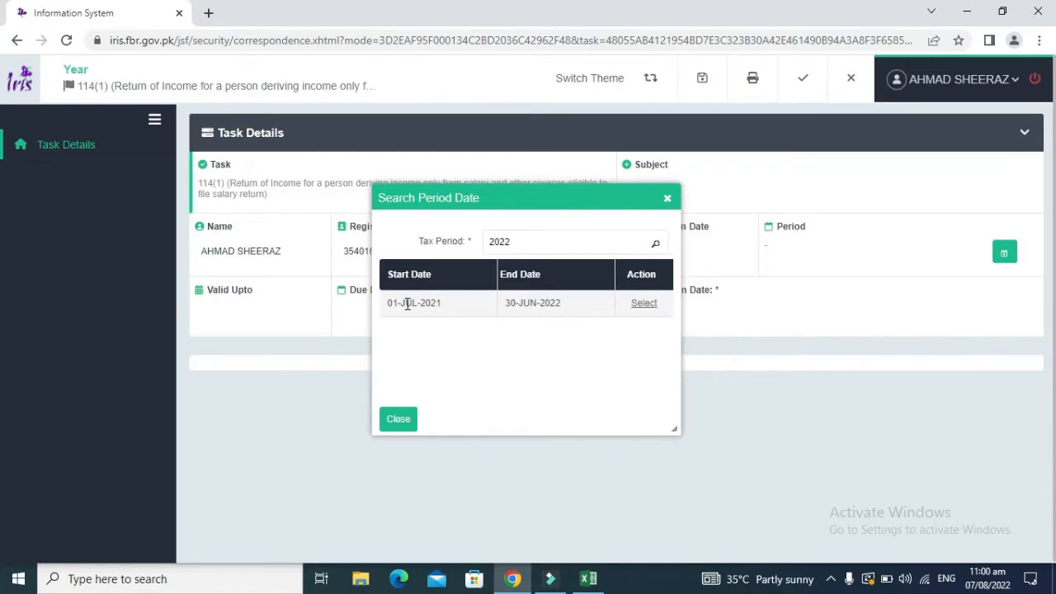
pyautogui.moveTo(391, 303); pyautogui.dragTo(446, 302)
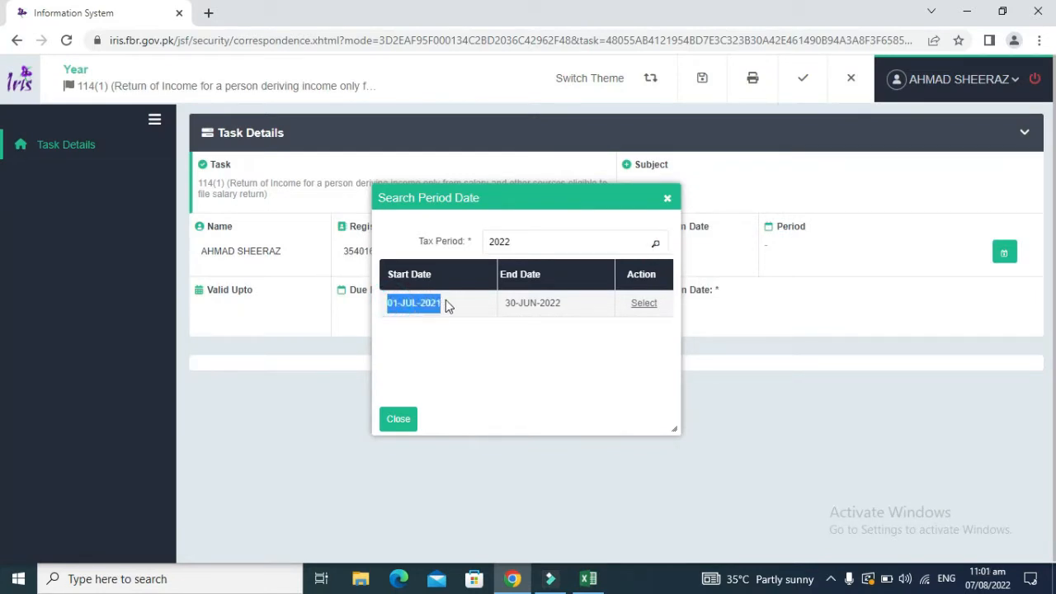
pyautogui.click(645, 303)
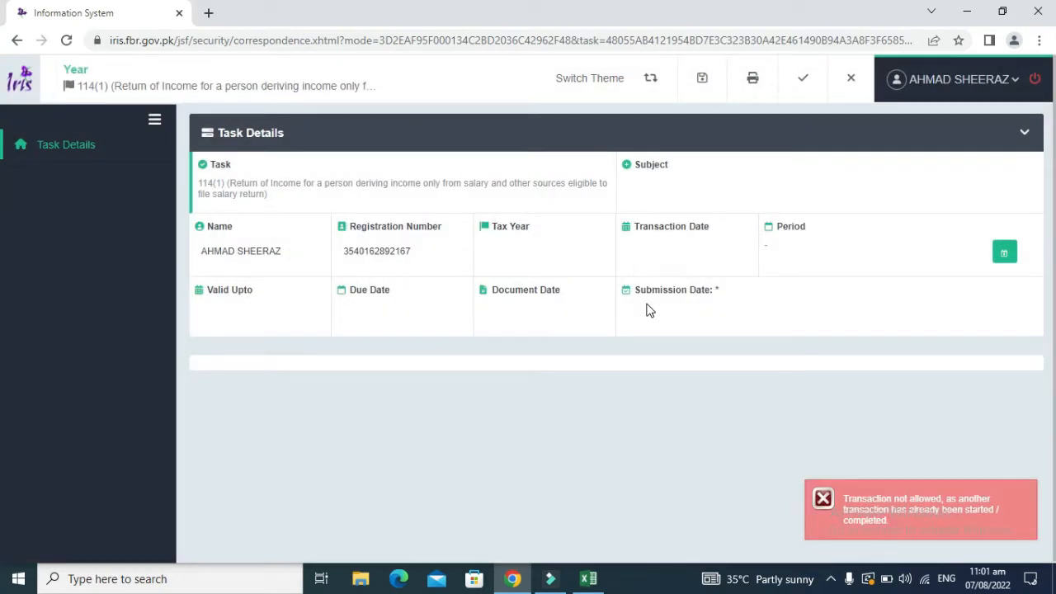
pyautogui.click(155, 120)
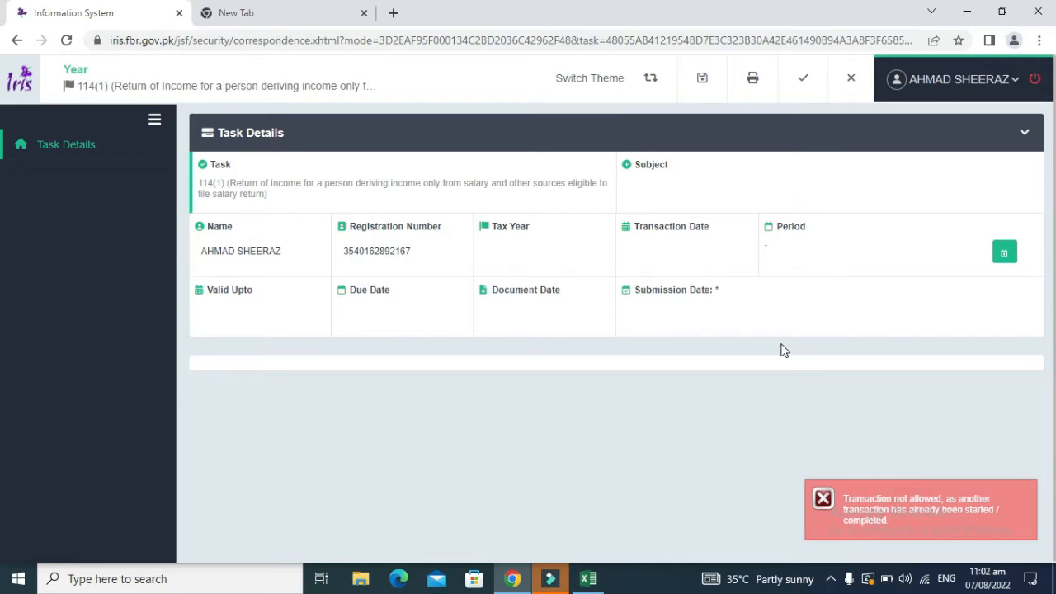
# Step: Close the blocked return without saving and list My IT Declarations
pyautogui.click(848, 85)
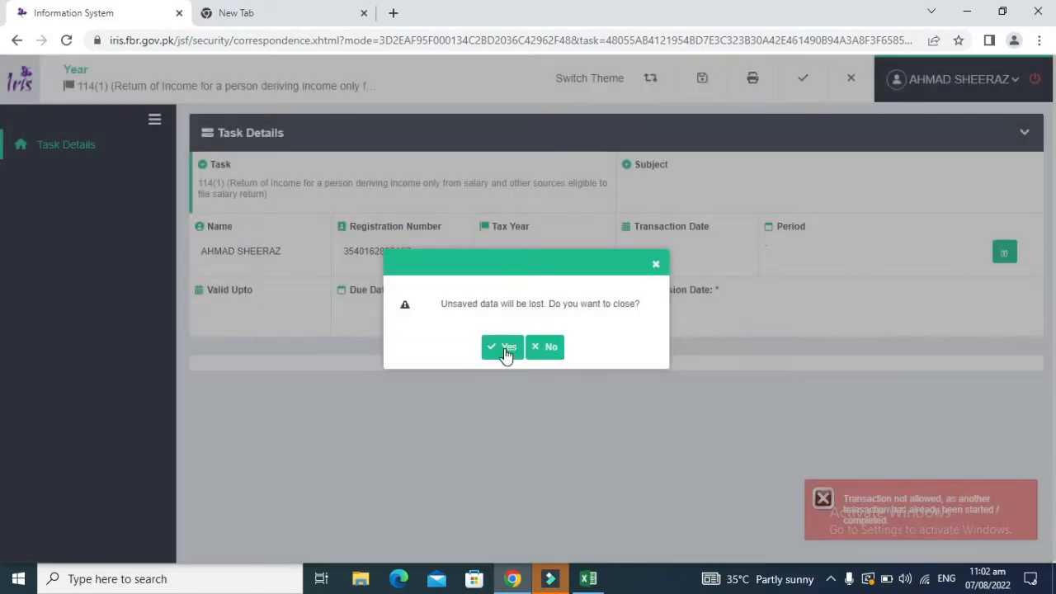
pyautogui.click(506, 353)
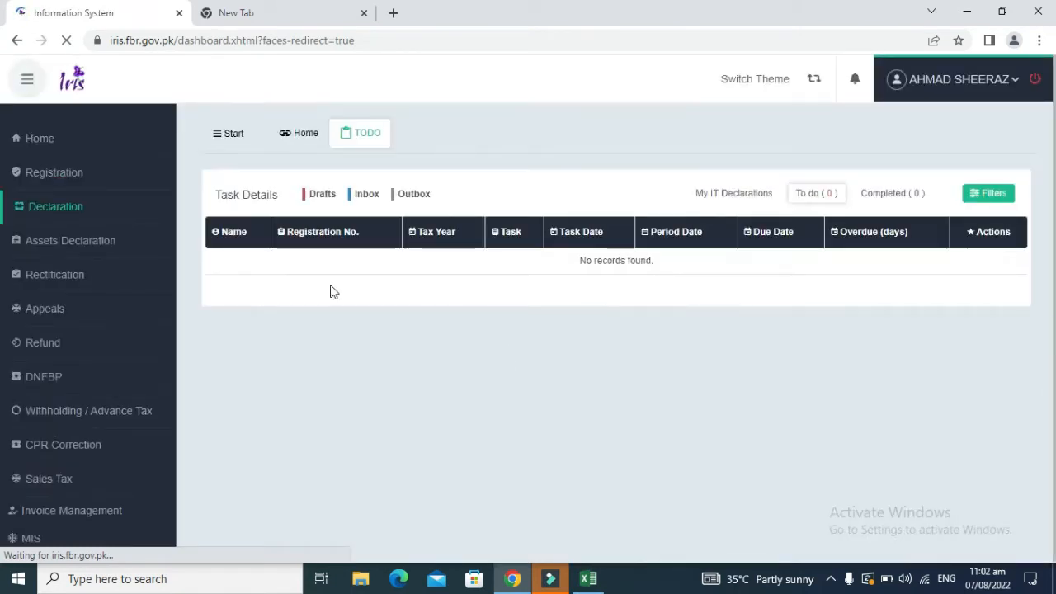
pyautogui.click(74, 202)
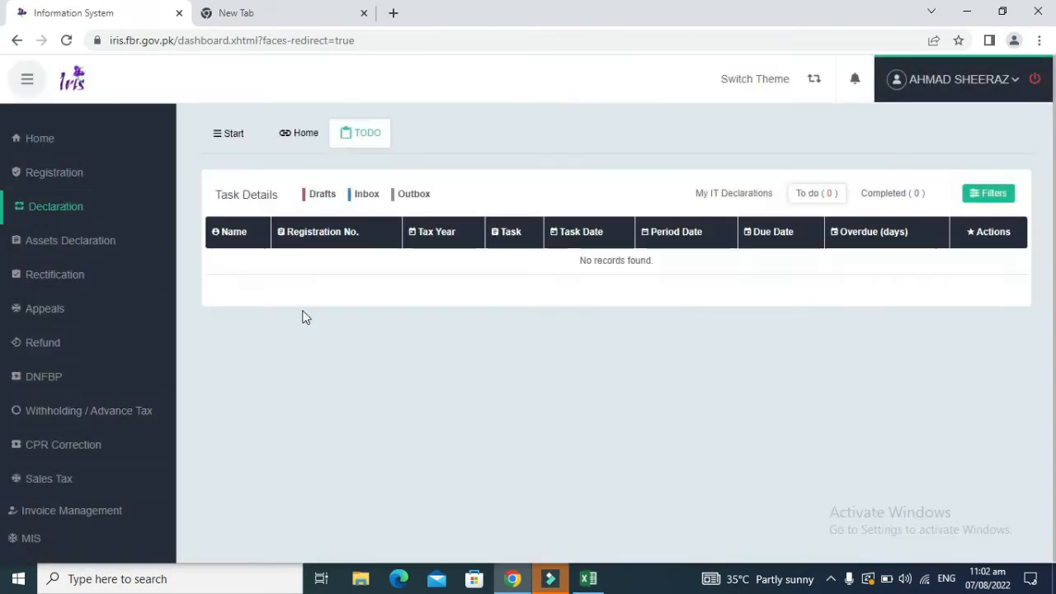
pyautogui.click(723, 199)
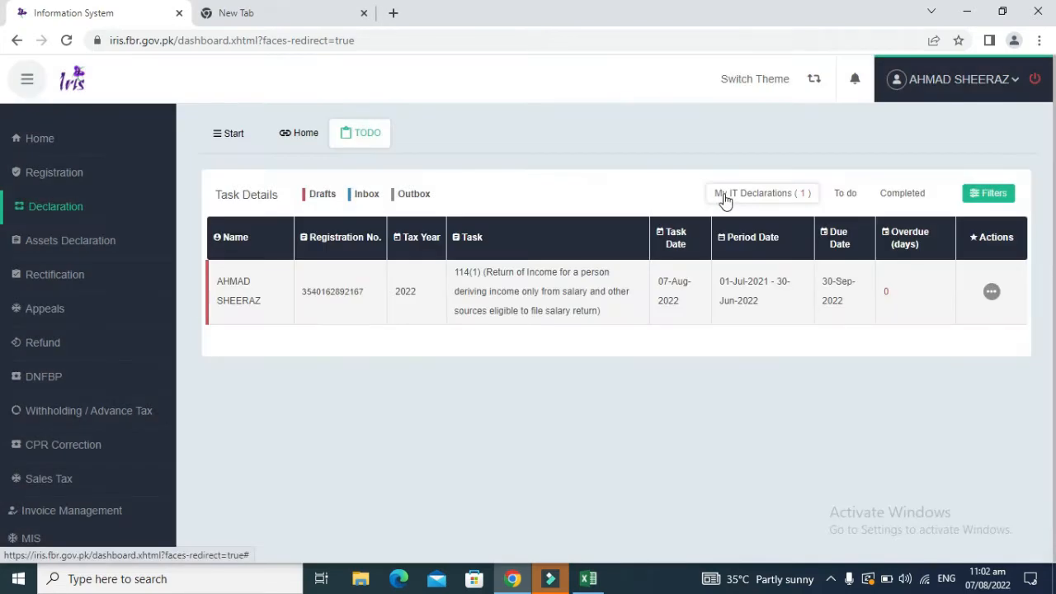
# Step: Delete the existing 2022 114(1) draft declaration
pyautogui.click(991, 294)
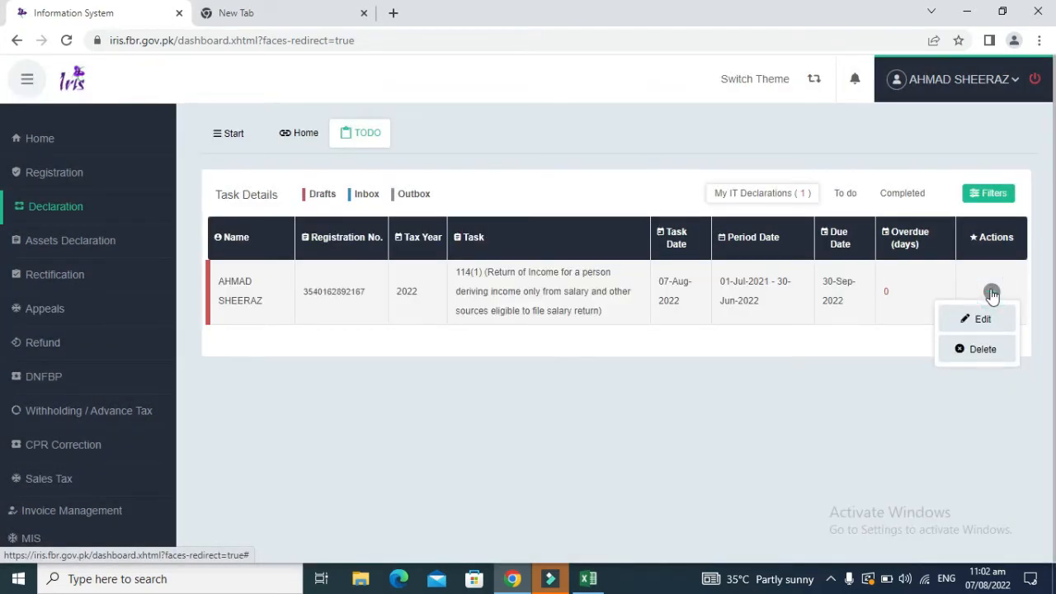
pyautogui.click(977, 349)
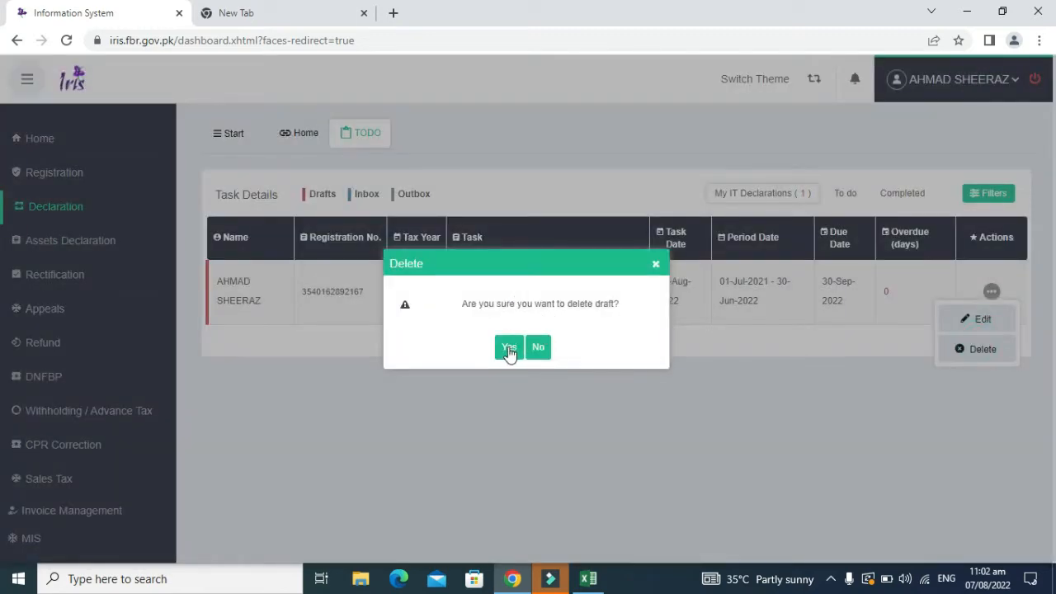
pyautogui.click(509, 349)
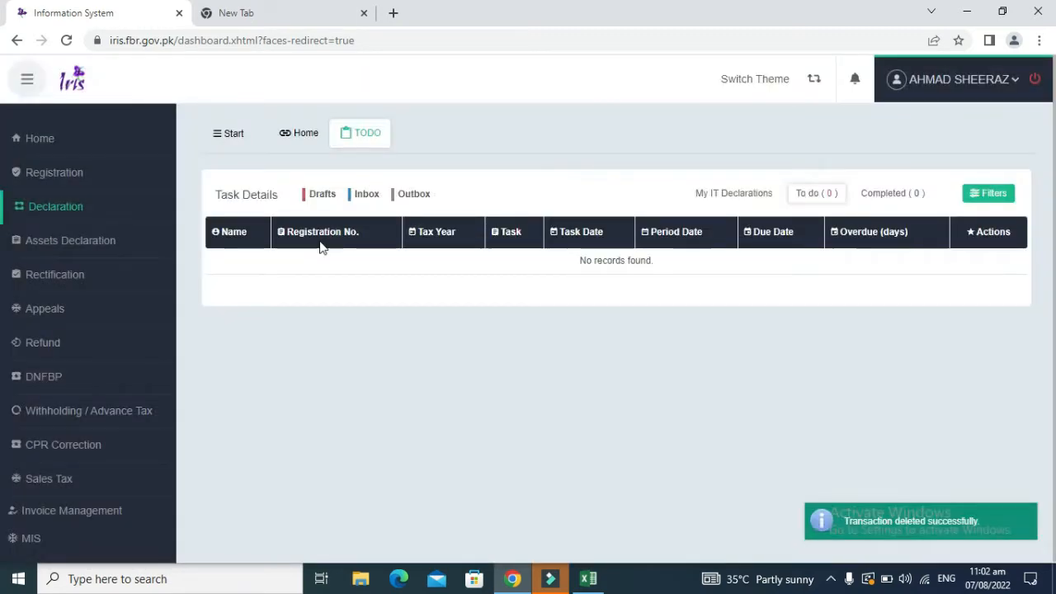
pyautogui.click(230, 138)
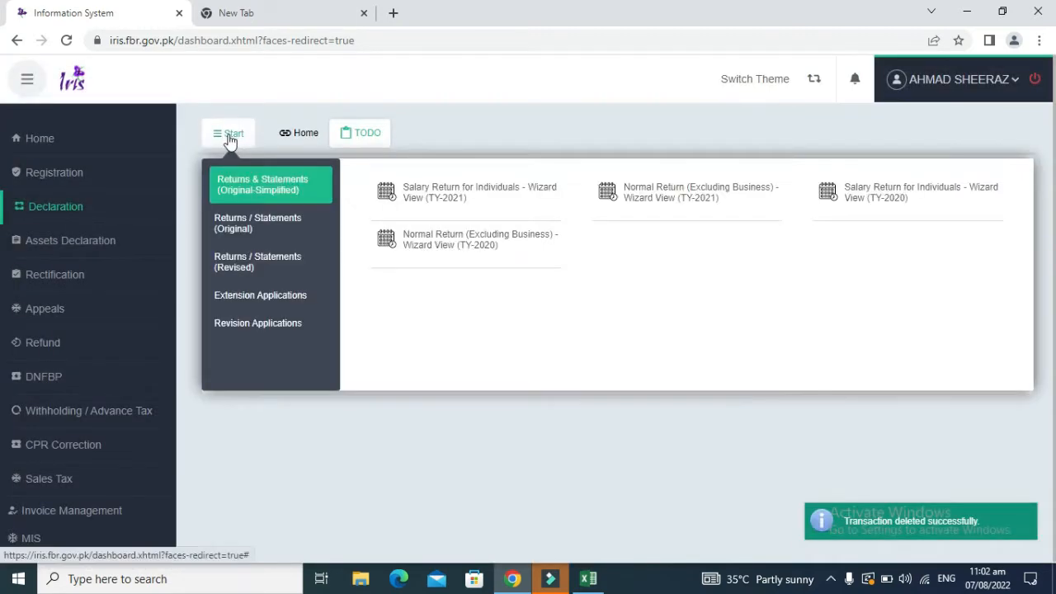
# Step: Start a new classic Salary Return for Individuals with period 01-JUL-2021 to 30-JUN-2022
pyautogui.click(247, 227)
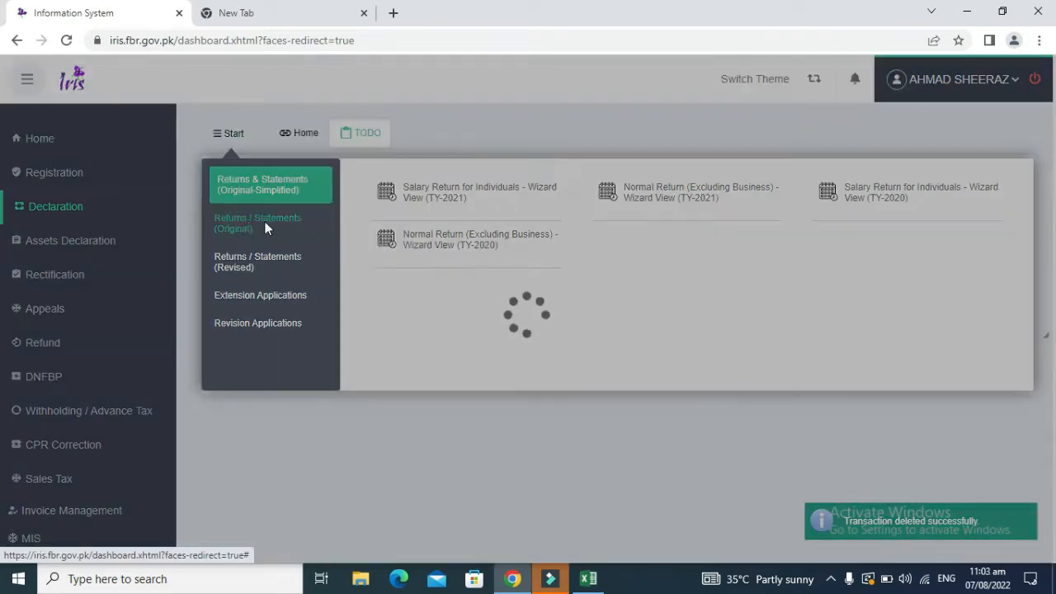
pyautogui.click(421, 198)
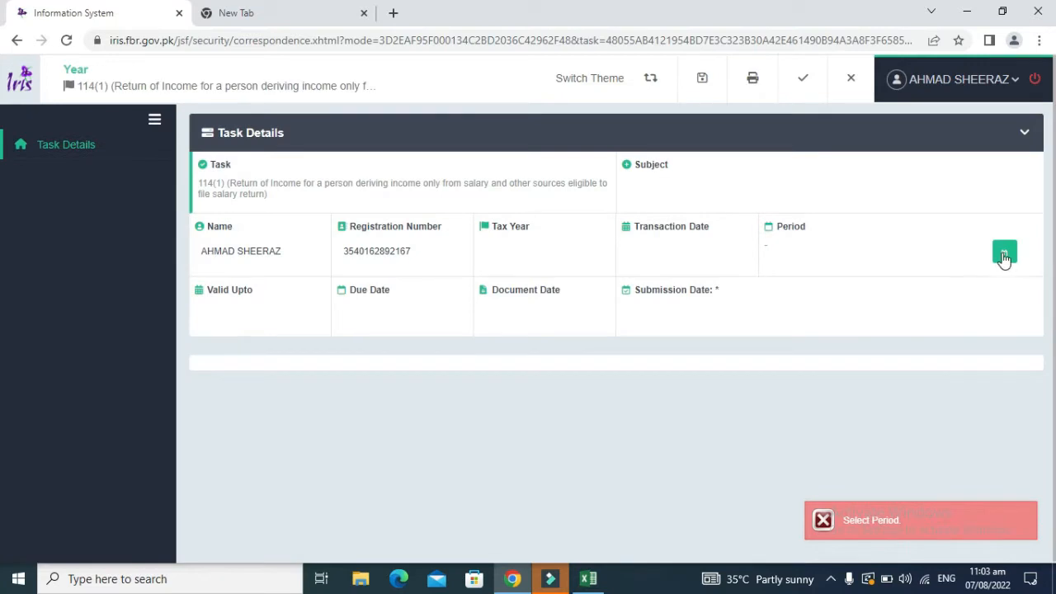
pyautogui.click(1003, 254)
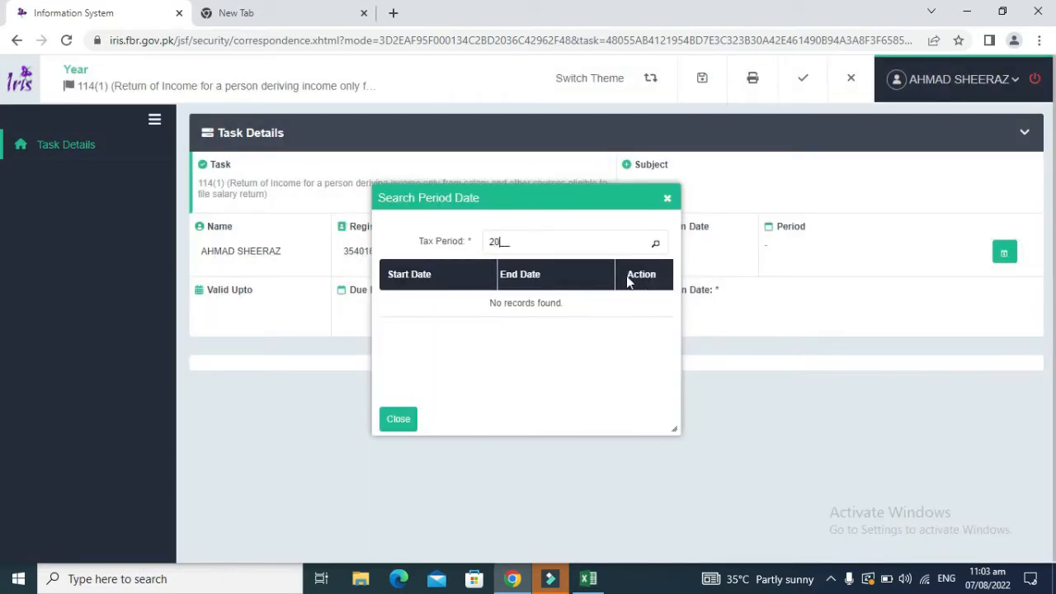
pyautogui.press('Return')
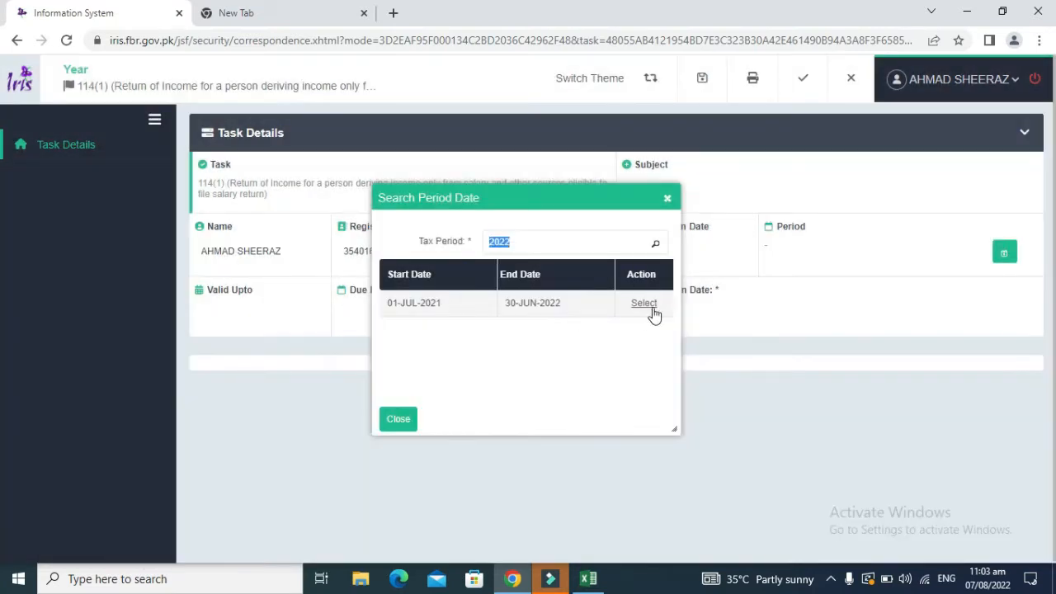
pyautogui.click(651, 307)
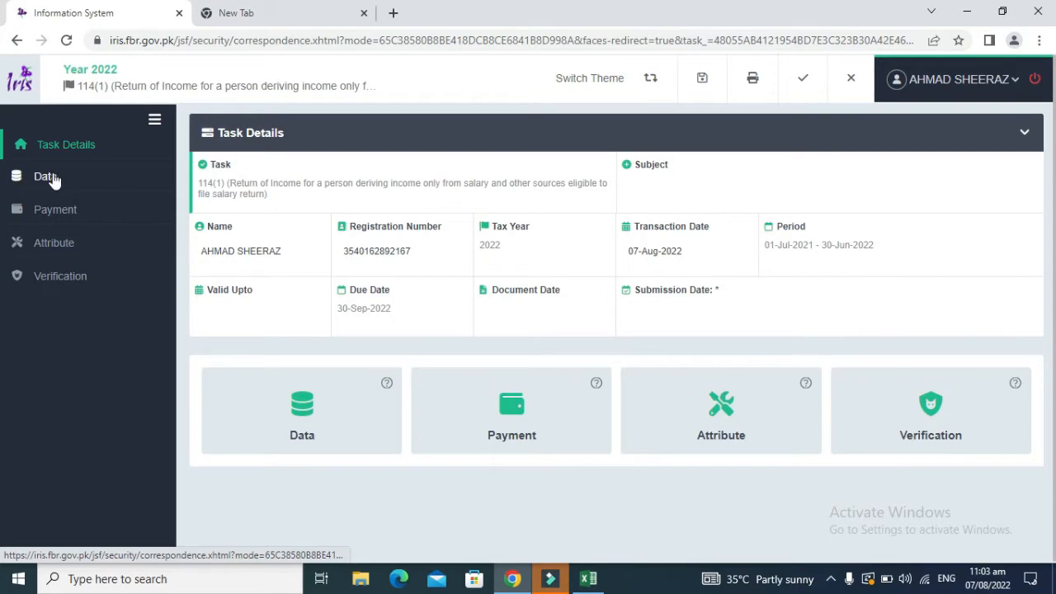
# Step: Expand the return's sections and open the Salary income schedule
pyautogui.click(334, 424)
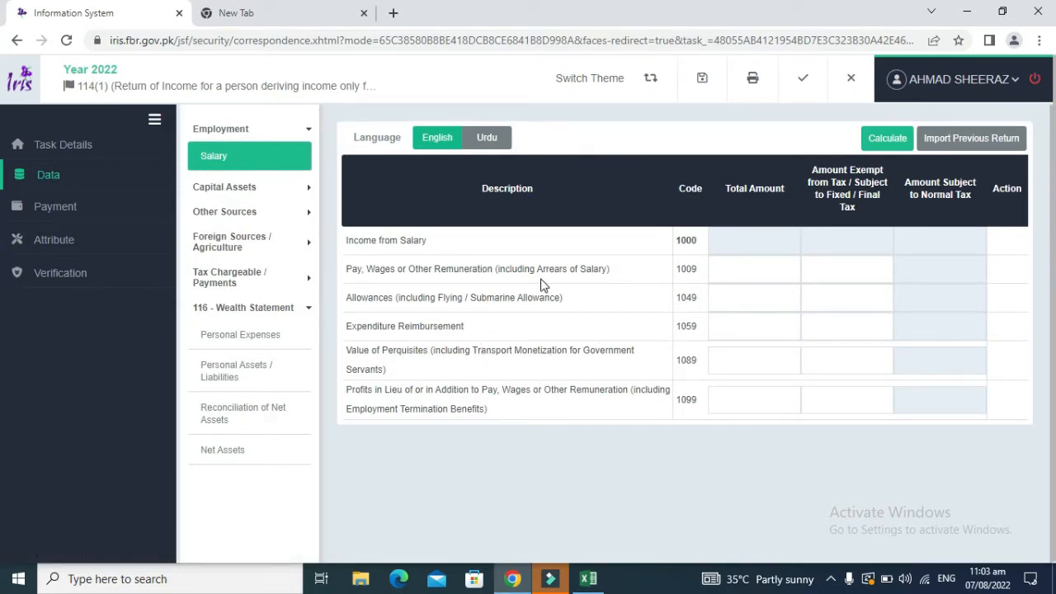
pyautogui.click(223, 189)
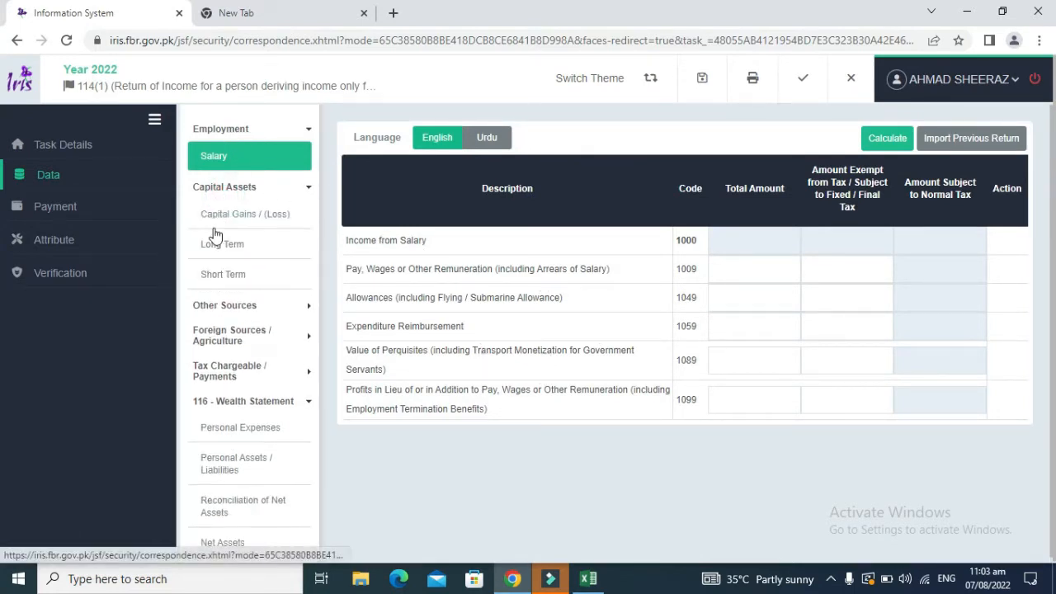
pyautogui.click(307, 188)
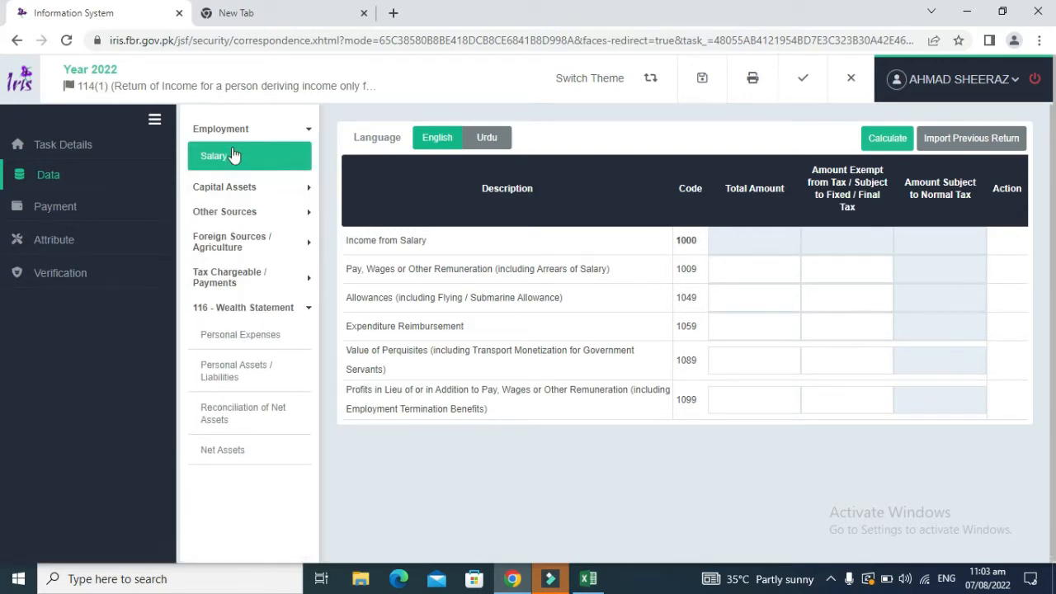
pyautogui.click(223, 275)
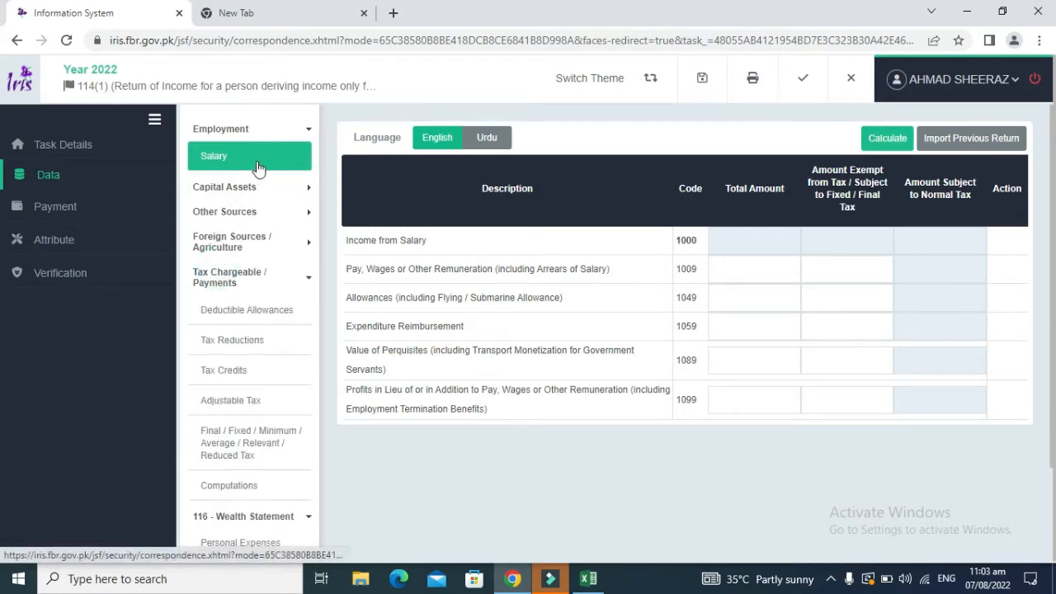
pyautogui.click(258, 165)
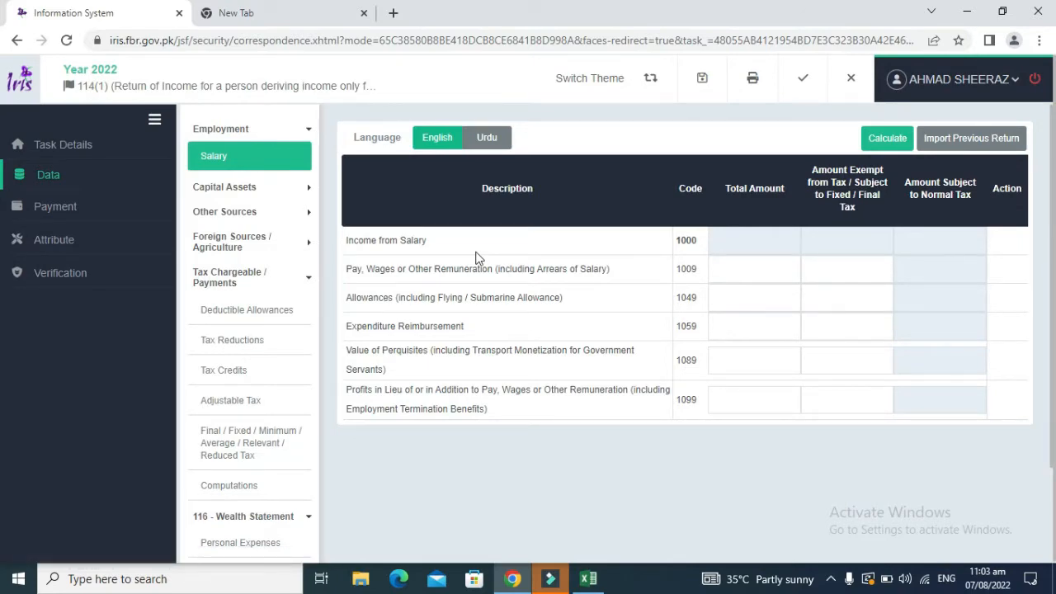
pyautogui.hotkey('alt', 'Tab')
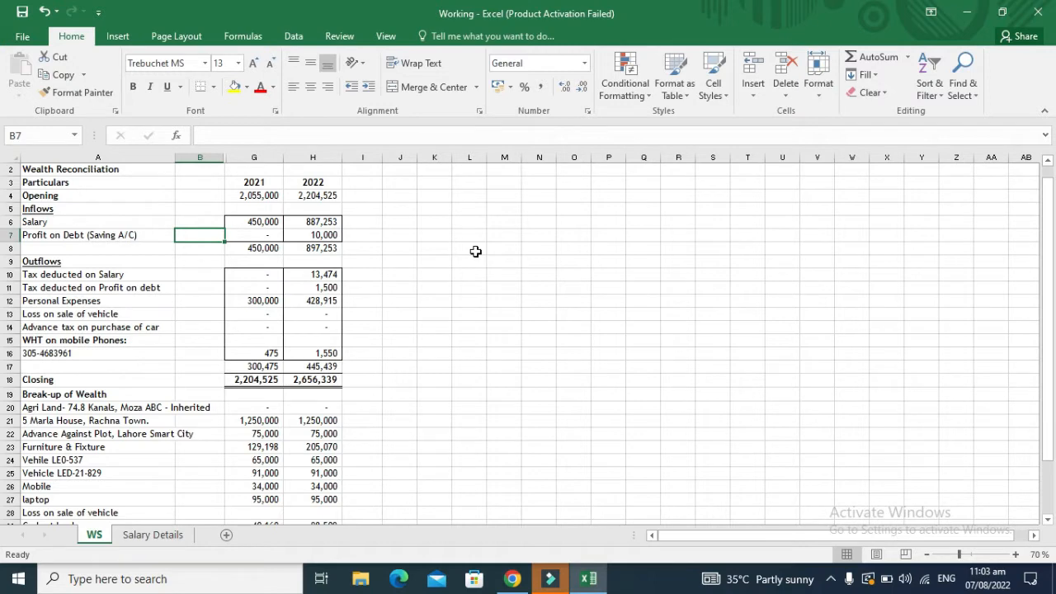
pyautogui.hotkey('alt', 'Tab')
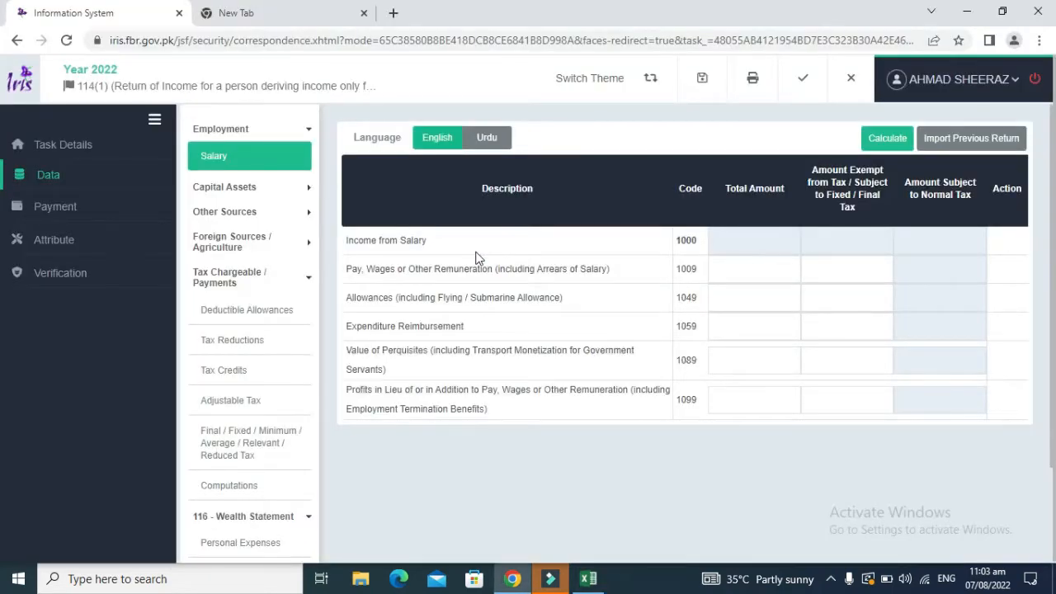
# Step: Enter 887,253 as pay and wages under code 1009 and calculate the totals
pyautogui.click(750, 273)
pyautogui.click(886, 146)
pyautogui.click(889, 142)
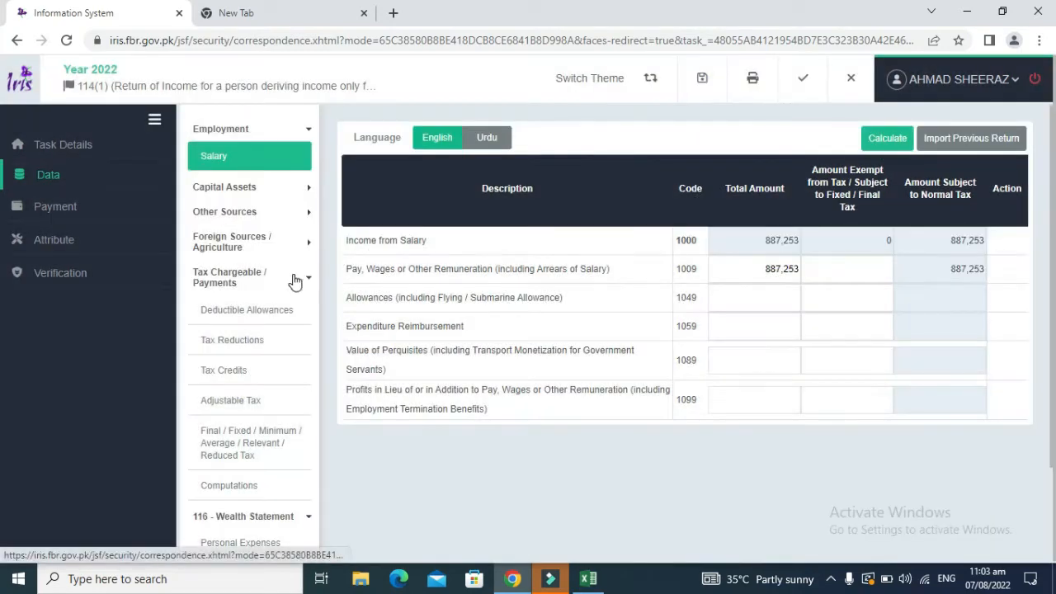
pyautogui.hotkey('alt', 'Tab')
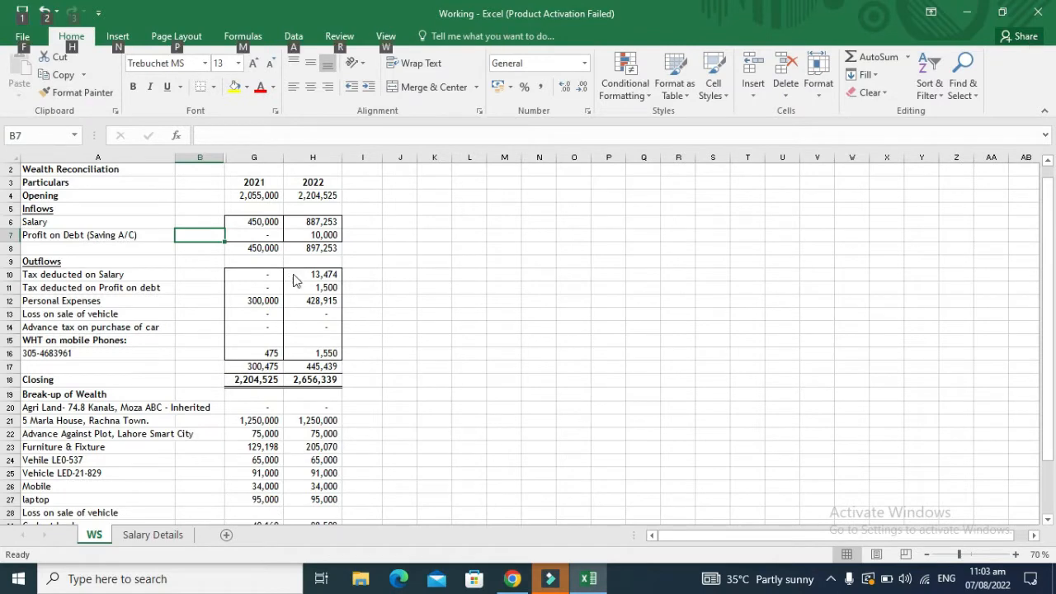
# Step: Change the A7 label to read 'Profit on Debt (UBL Main Branch, Lahore)'
pyautogui.hotkey('alt', 'Tab')
pyautogui.hotkey('alt', 'Tab')
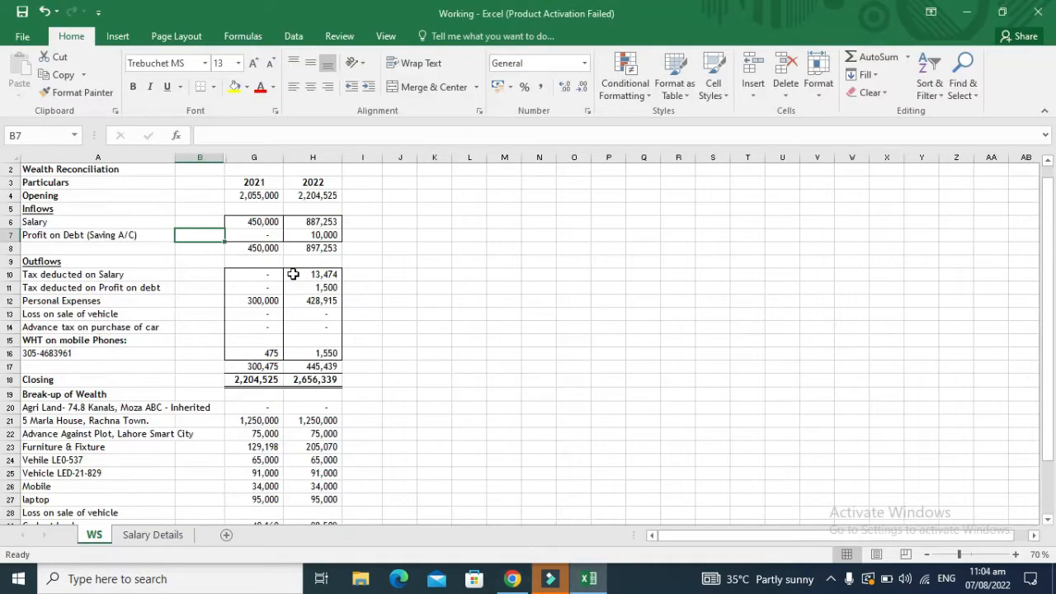
pyautogui.click(103, 236)
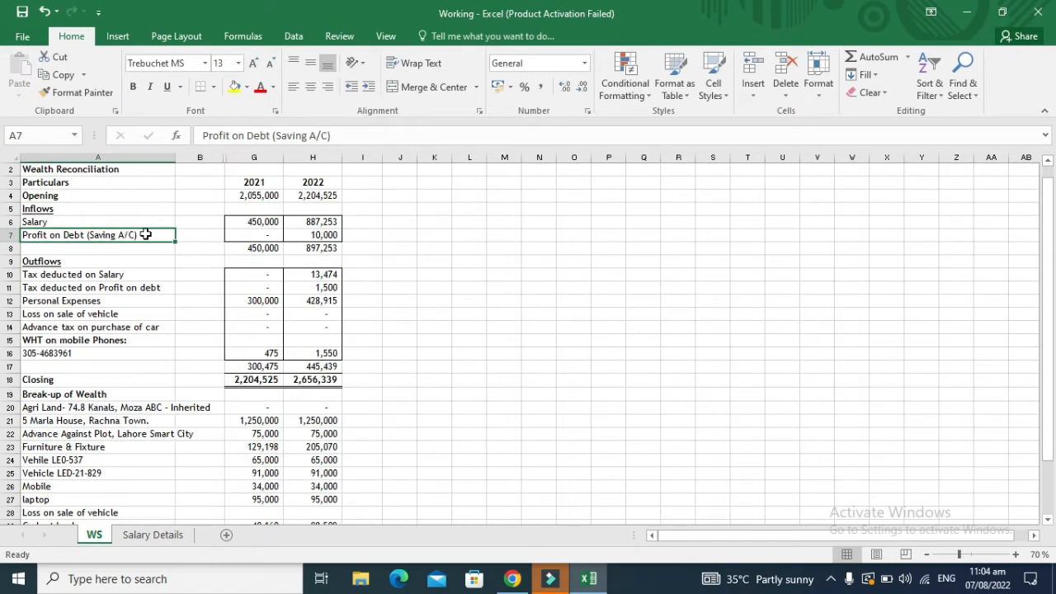
pyautogui.doubleClick(145, 235)
pyautogui.doubleClick(145, 235)
pyautogui.press('BackSpace')
pyautogui.press('BackSpace')
pyautogui.press('BackSpace')
pyautogui.press('BackSpace')
pyautogui.press('BackSpace')
pyautogui.press('BackSpace')
pyautogui.press('BackSpace')
pyautogui.press('BackSpace')
pyautogui.press('BackSpace')
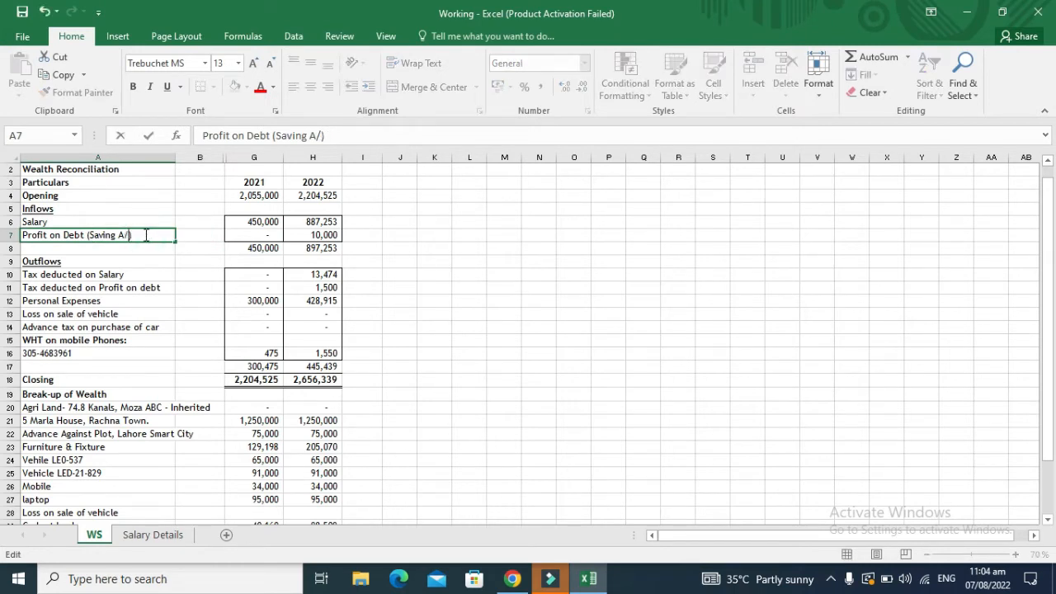
pyautogui.press('BackSpace')
pyautogui.write('PK')
pyautogui.press('BackSpace')
pyautogui.press('BackSpace')
pyautogui.write('UBL Main Branch, ')
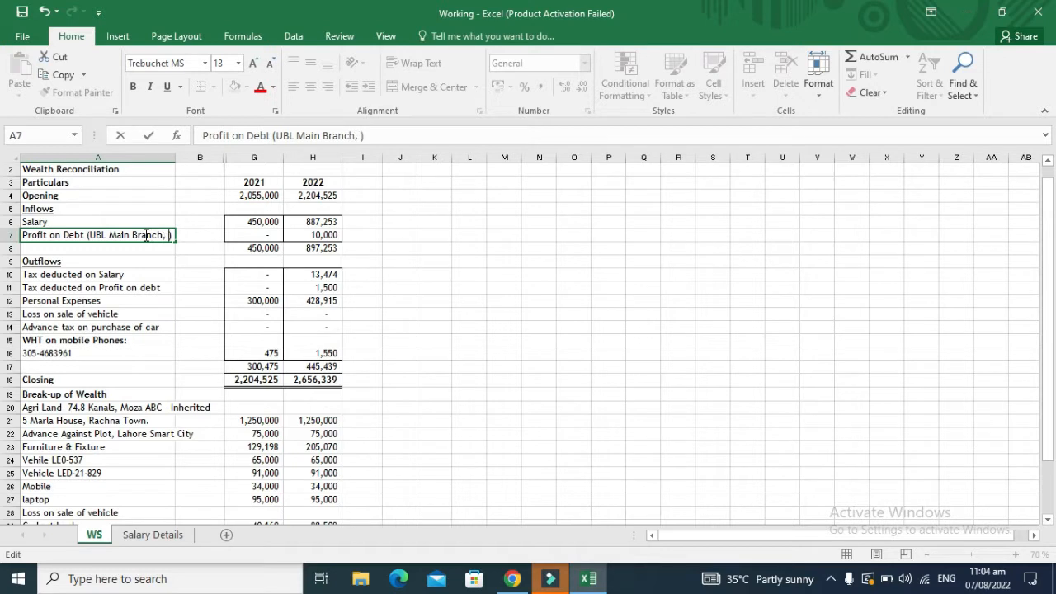
pyautogui.write('Lahore')
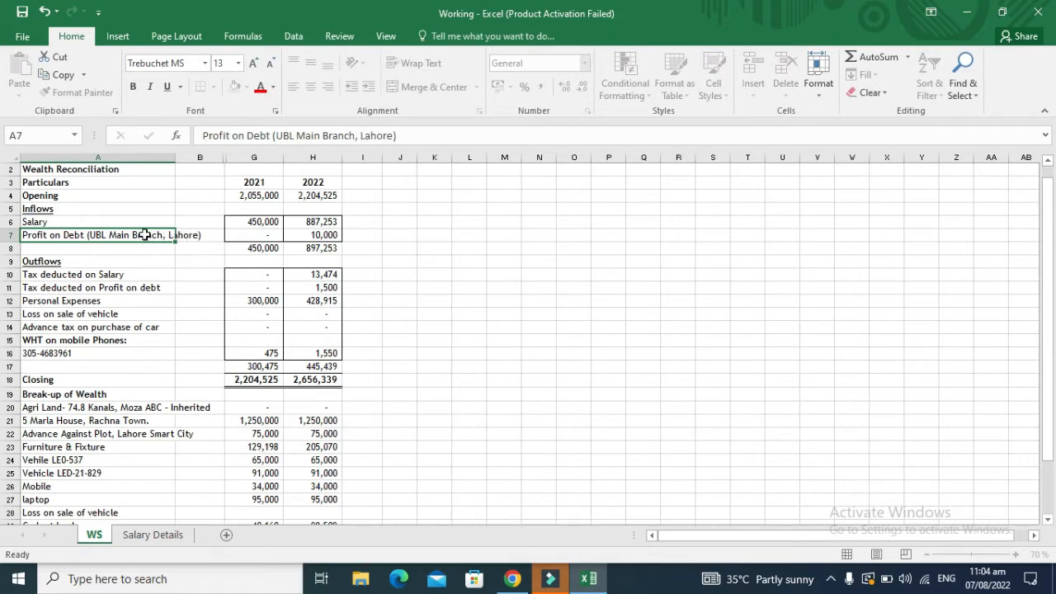
pyautogui.hotkey('ctrl', 'Return')
# Step: Append ', Saving A/C' to the A7 label and return to the IRIS return
pyautogui.press('F2')
pyautogui.press('Left')
pyautogui.write(', Saving A')
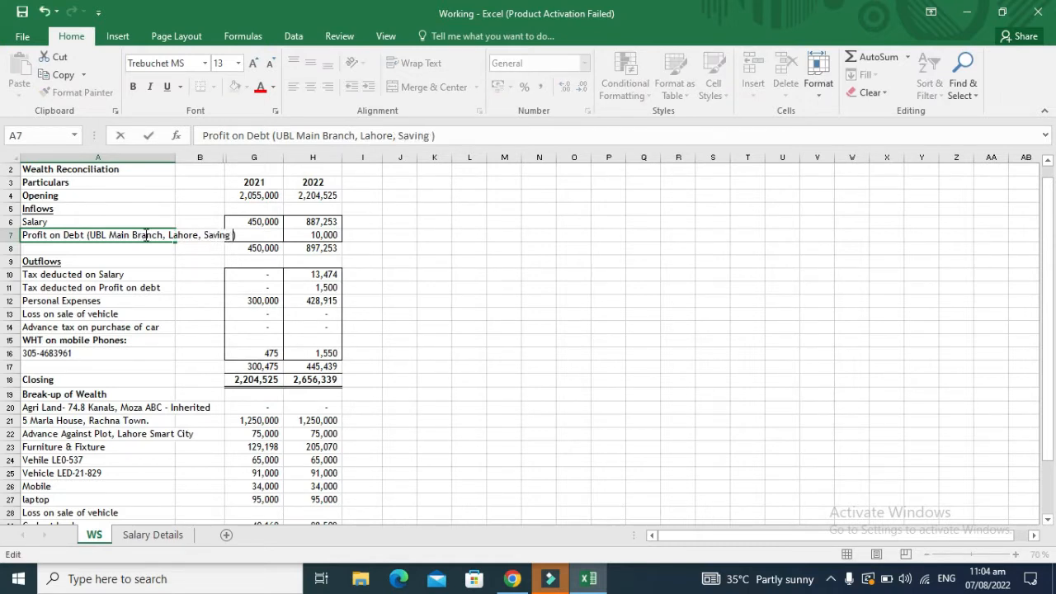
pyautogui.write('/C')
pyautogui.press('Return')
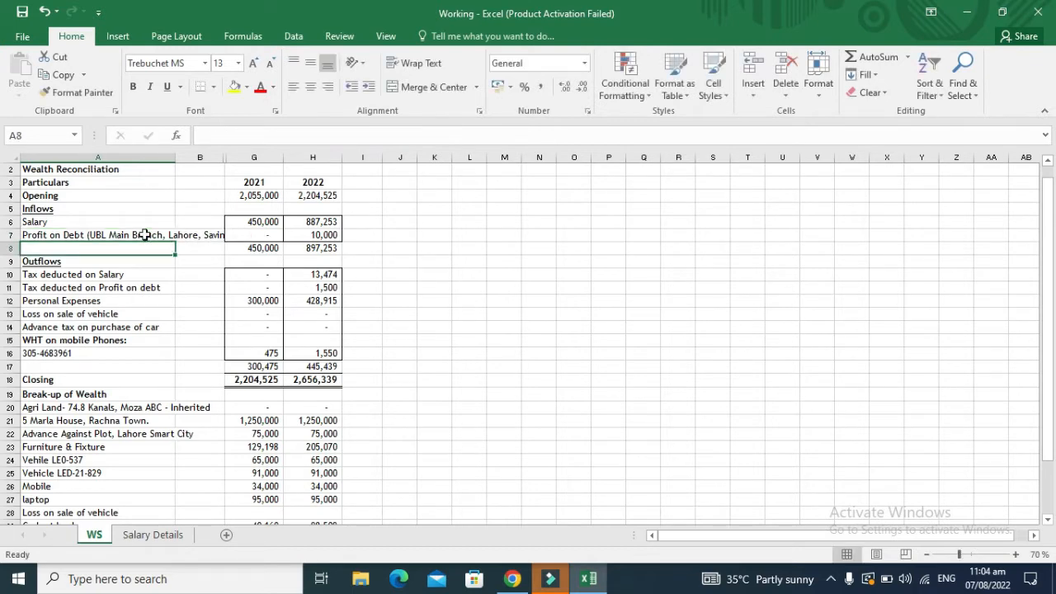
pyautogui.click(512, 579)
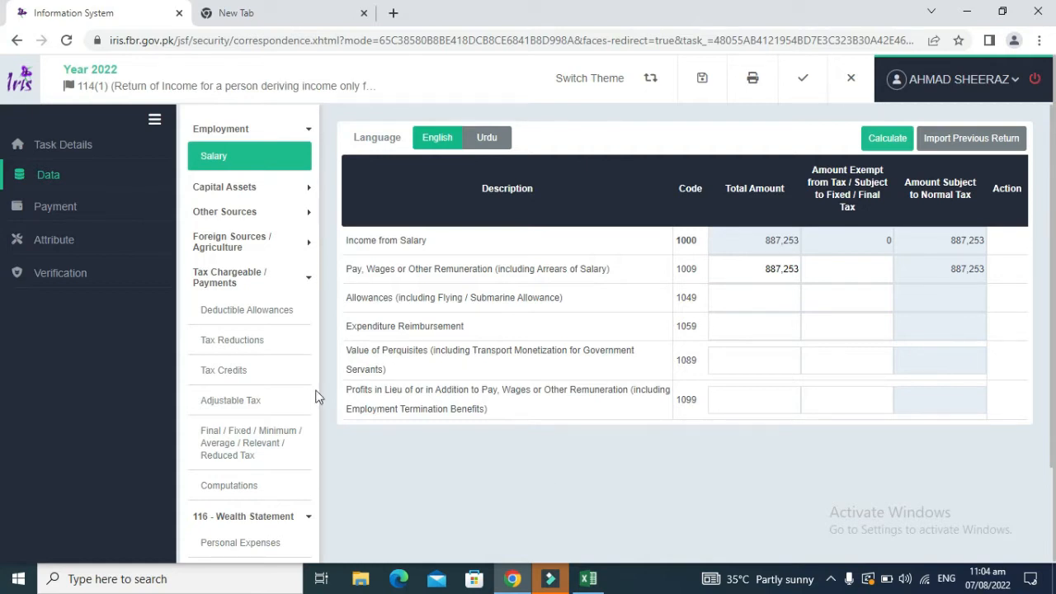
# Step: Open the Final/Fixed/Minimum tax schedule, find the Profit on debt u/s 7B row and add an entry
pyautogui.click(243, 444)
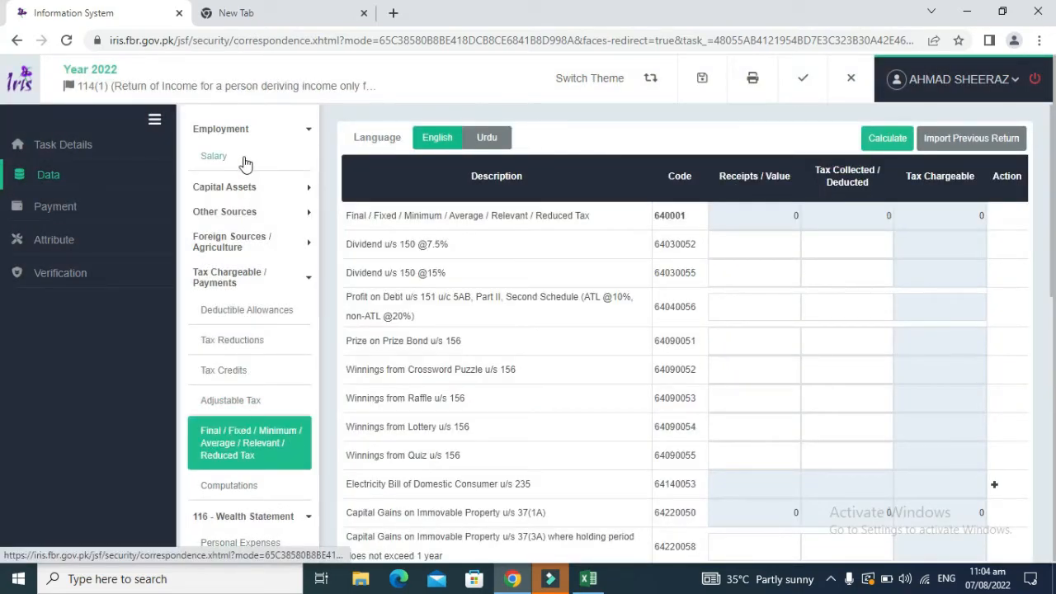
pyautogui.click(207, 149)
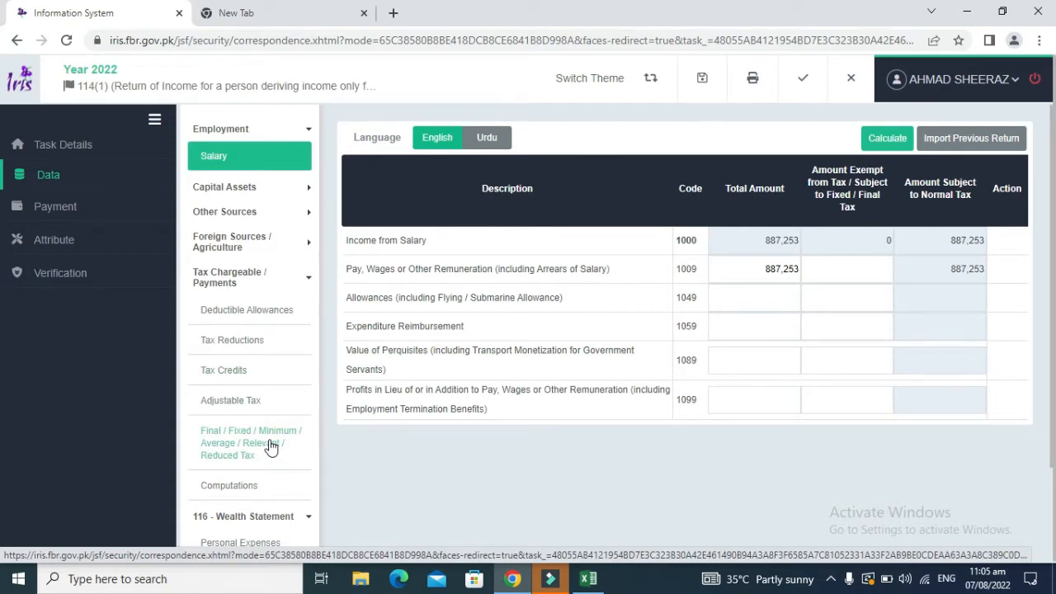
pyautogui.click(271, 447)
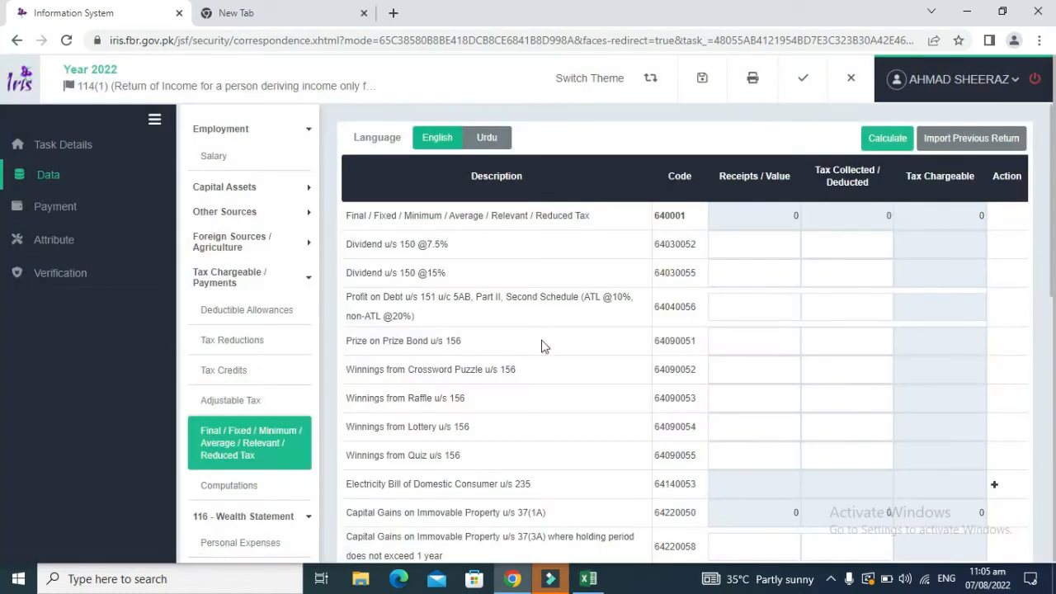
pyautogui.hotkey('ctrl', 'f')
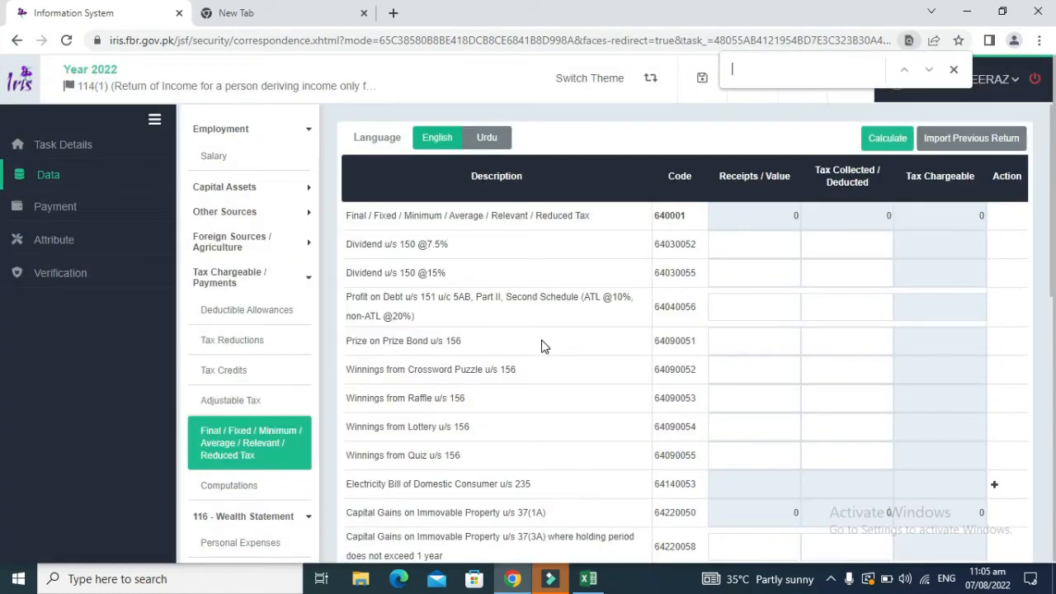
pyautogui.write('78')
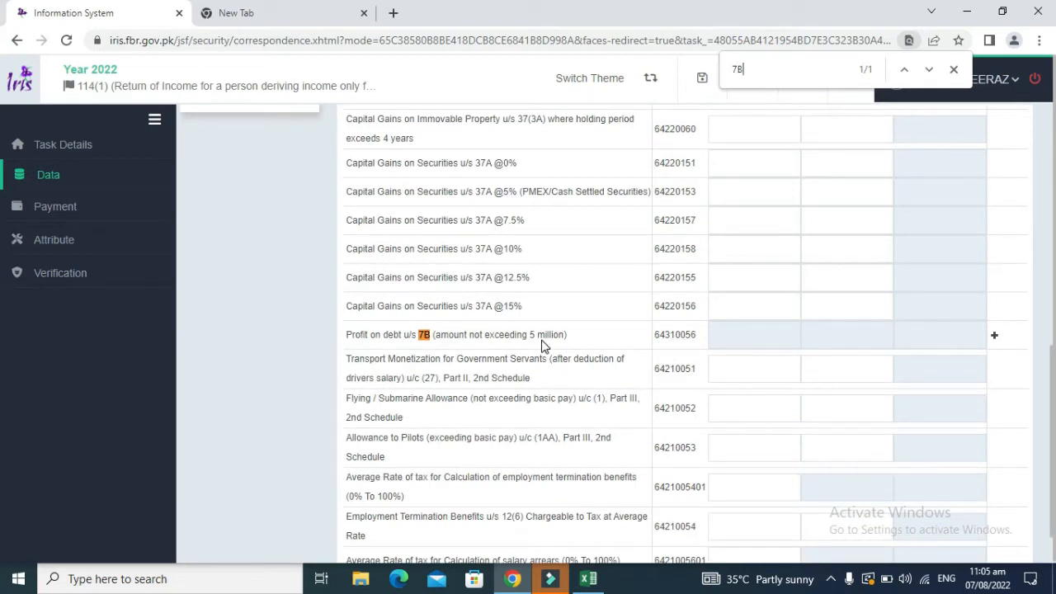
pyautogui.press('Escape')
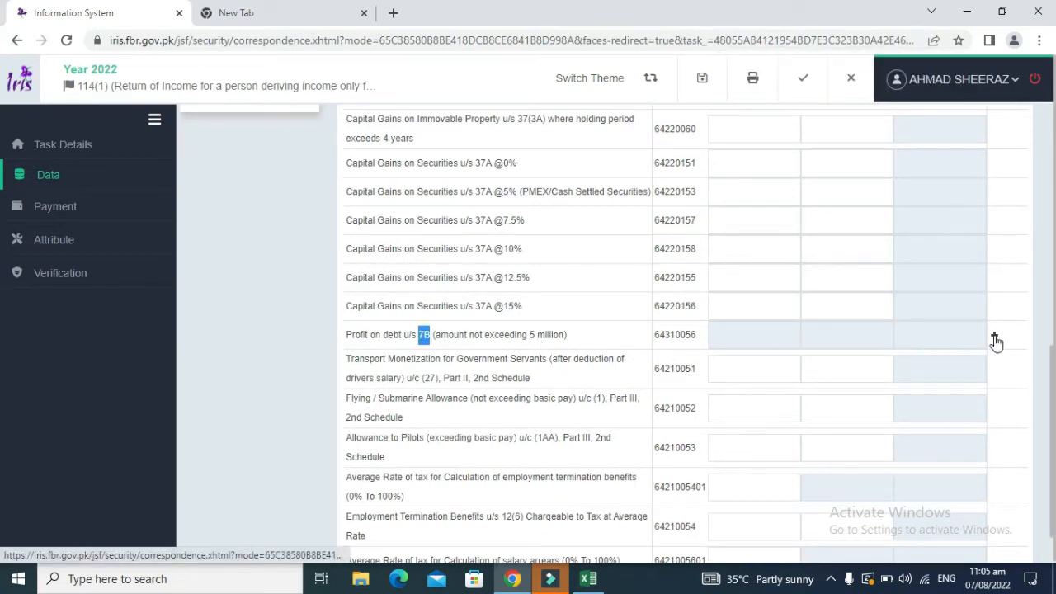
pyautogui.click(995, 340)
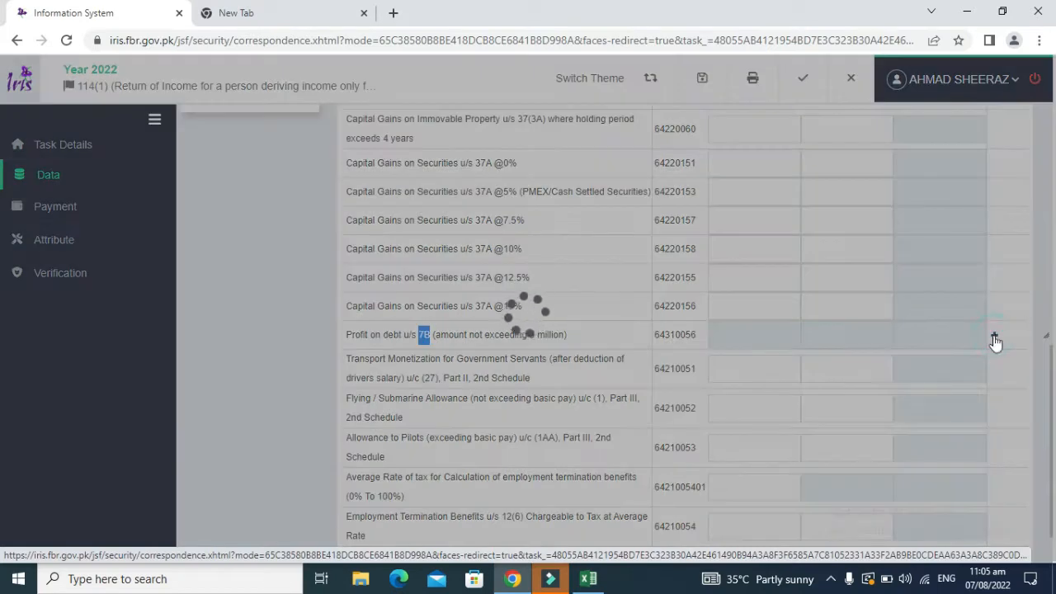
# Step: Enter the savings account number and 'Saving A/C, UBL, Main Branch, Lahore' as the new 7B entry
pyautogui.click(525, 243)
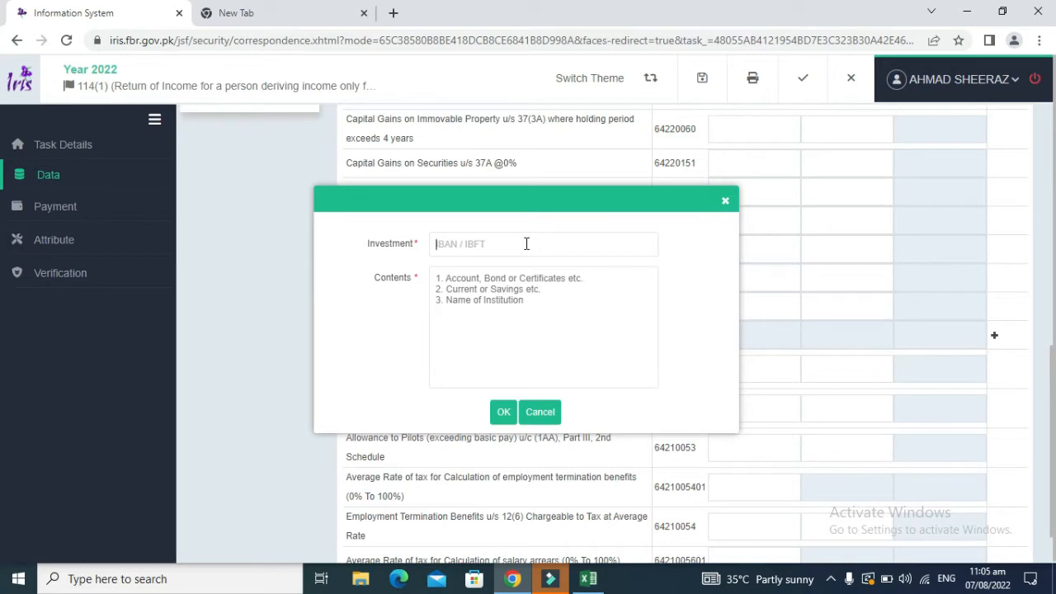
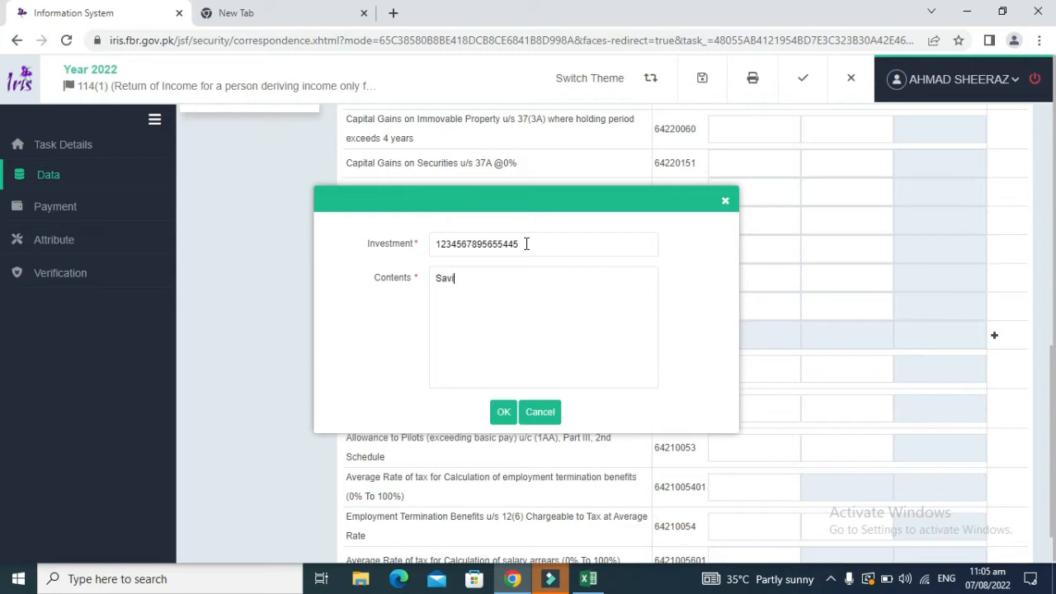
pyautogui.press('BackSpace')
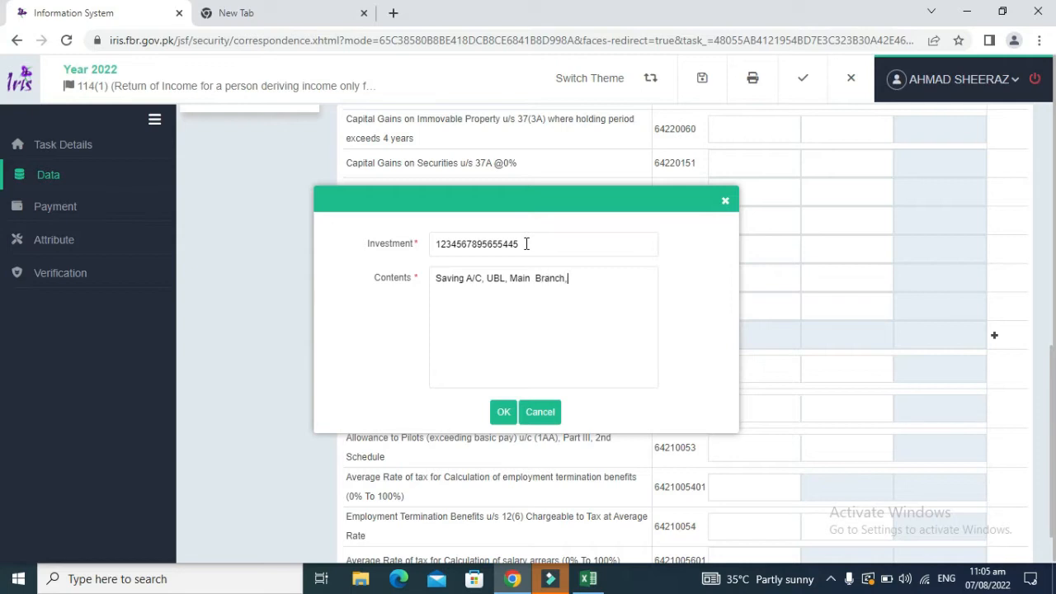
pyautogui.click(505, 417)
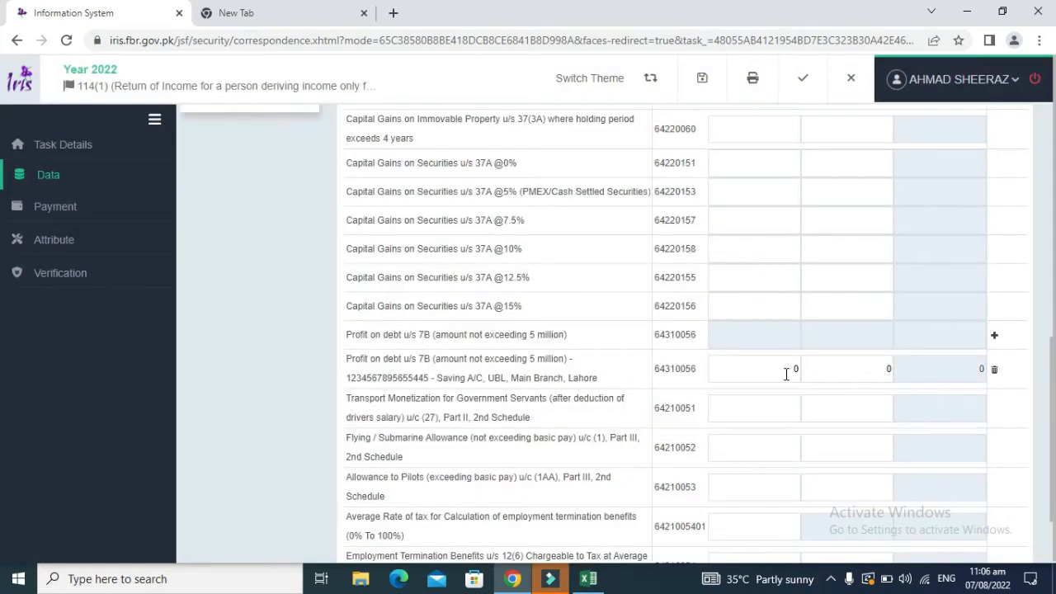
# Step: Enter 10,000 receipts and 1,500 tax deducted on the 7B row, then recalculate the totals
pyautogui.click(786, 373)
pyautogui.write('10,000')
pyautogui.press('Tab')
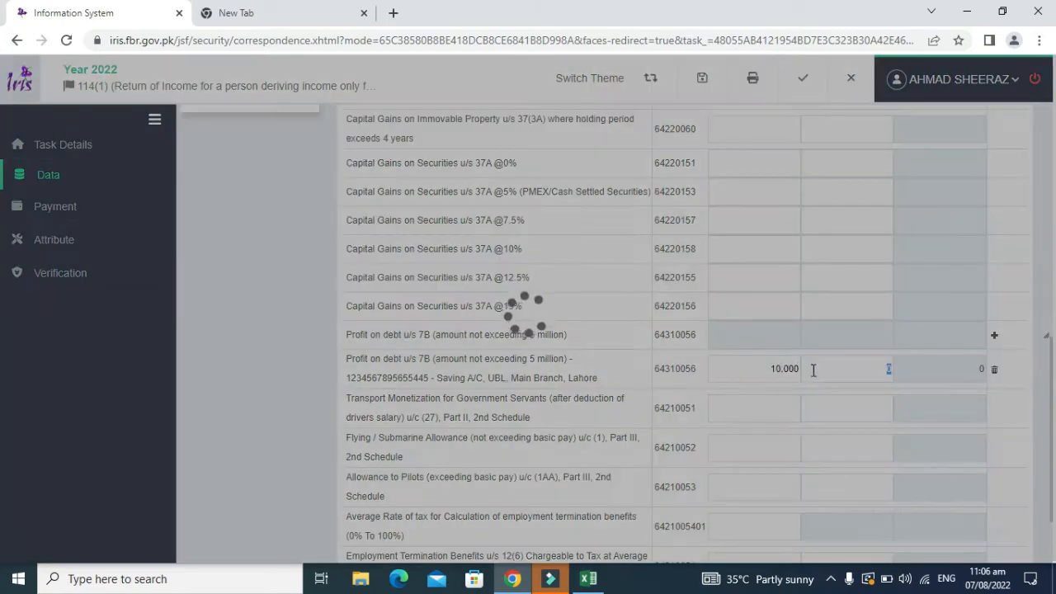
pyautogui.write('1500')
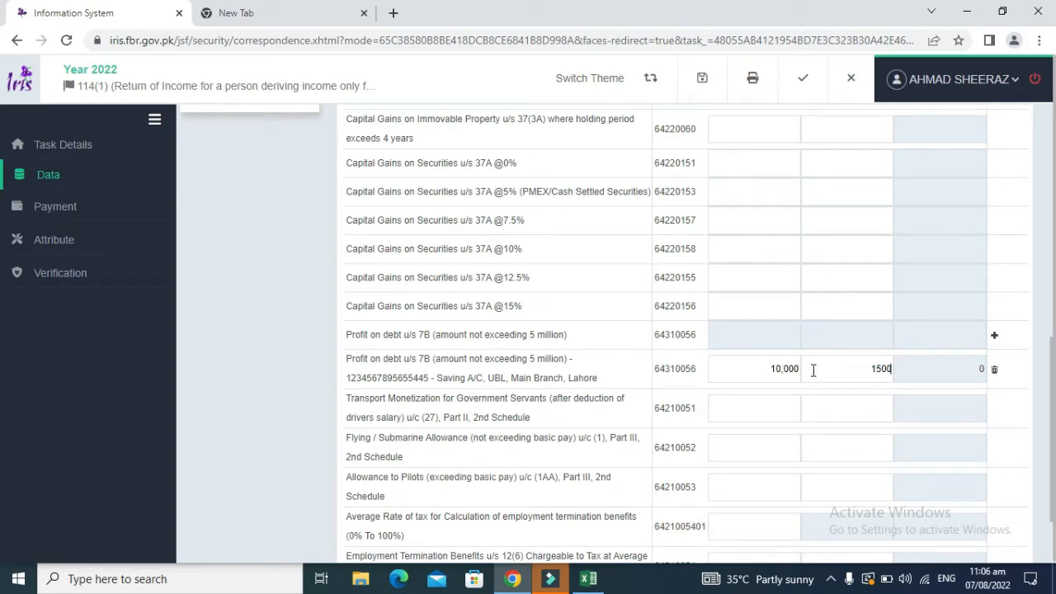
pyautogui.click(976, 257)
pyautogui.moveTo(1052, 352); pyautogui.dragTo(1053, 124)
pyautogui.click(877, 126)
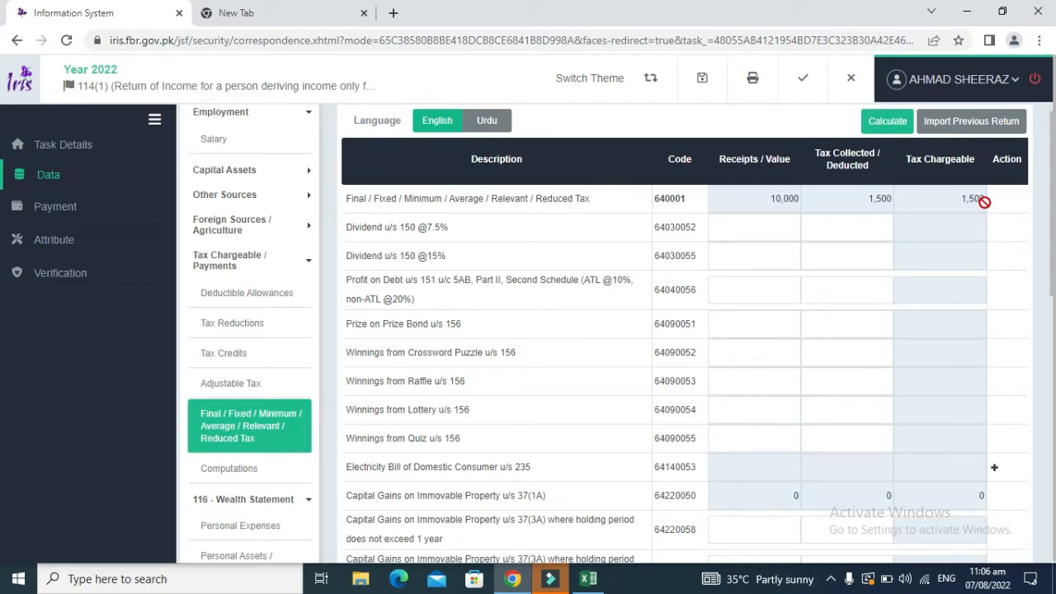
# Step: Check the Salary schedule, then return to the Final/Fixed/Minimum tax schedule
pyautogui.moveTo(1052, 219); pyautogui.dragTo(1052, 234)
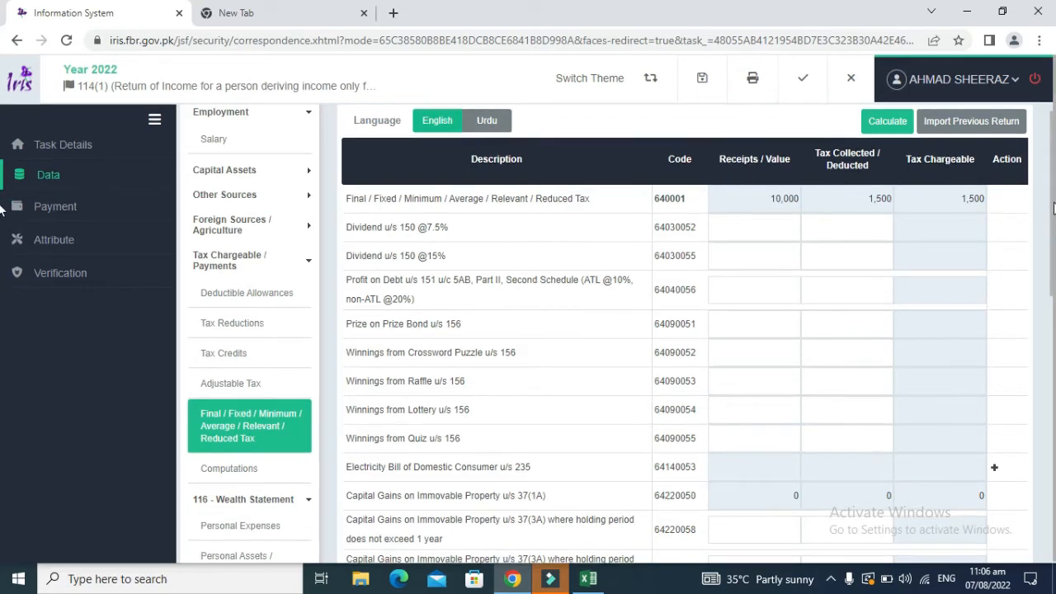
pyautogui.click(205, 134)
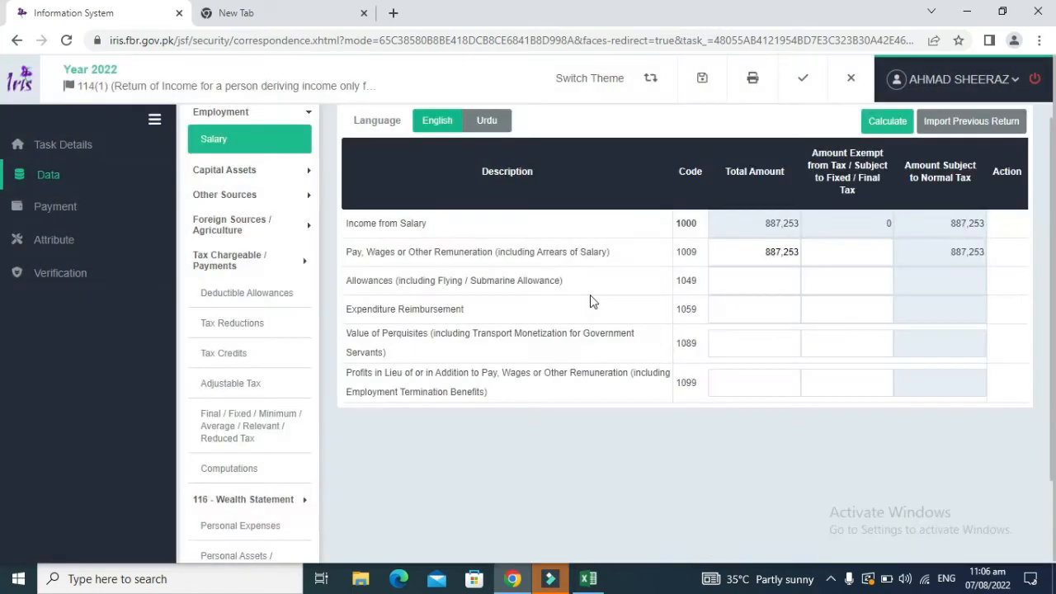
pyautogui.click(254, 425)
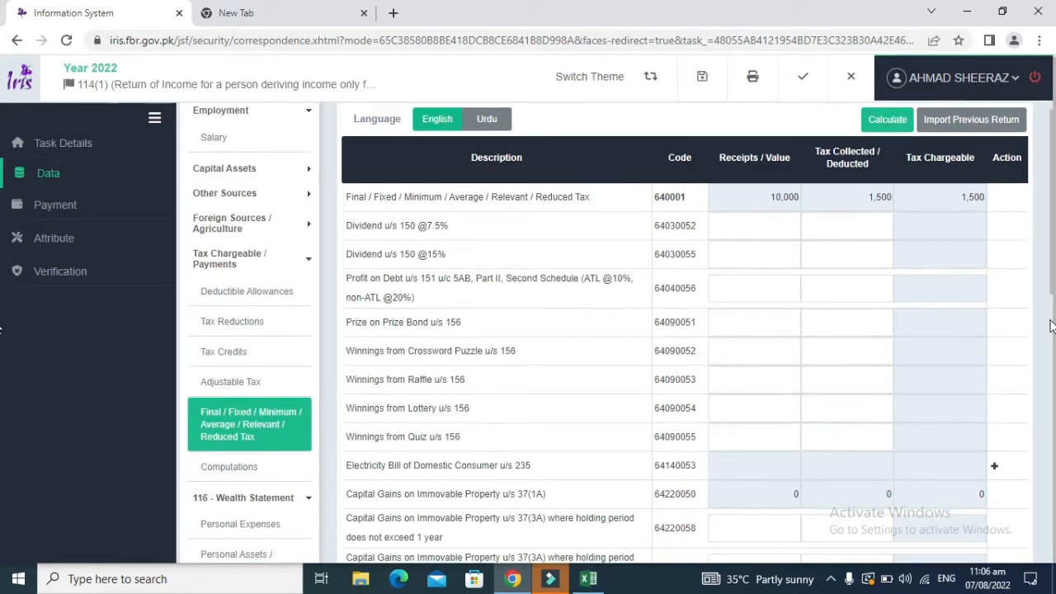
pyautogui.scroll(-5, 1053, 323)
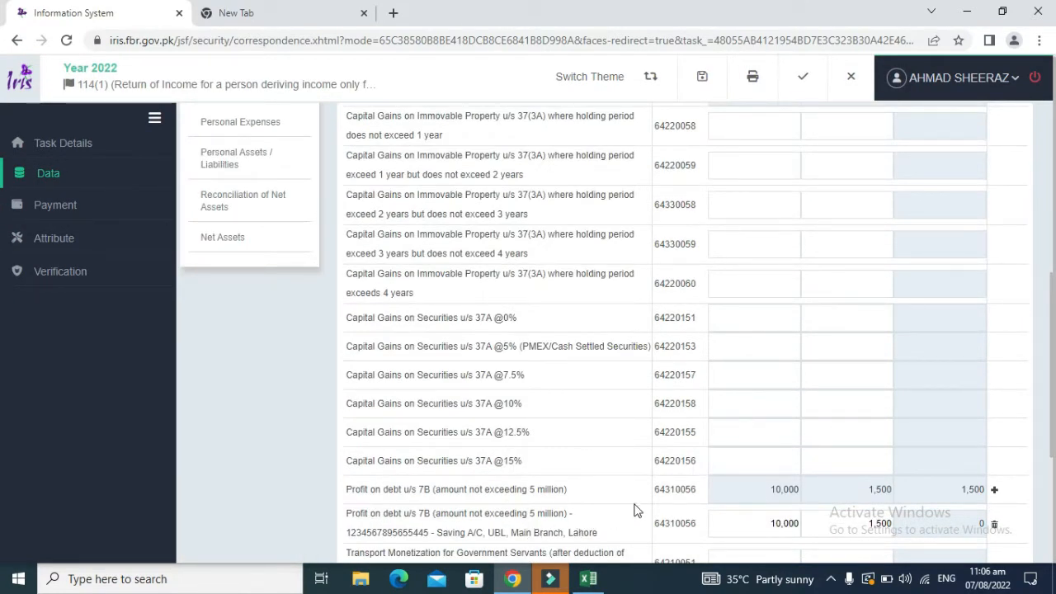
# Step: Start a second Profit on debt u/s 7B account, then discard the investment details form unsaved
pyautogui.click(995, 491)
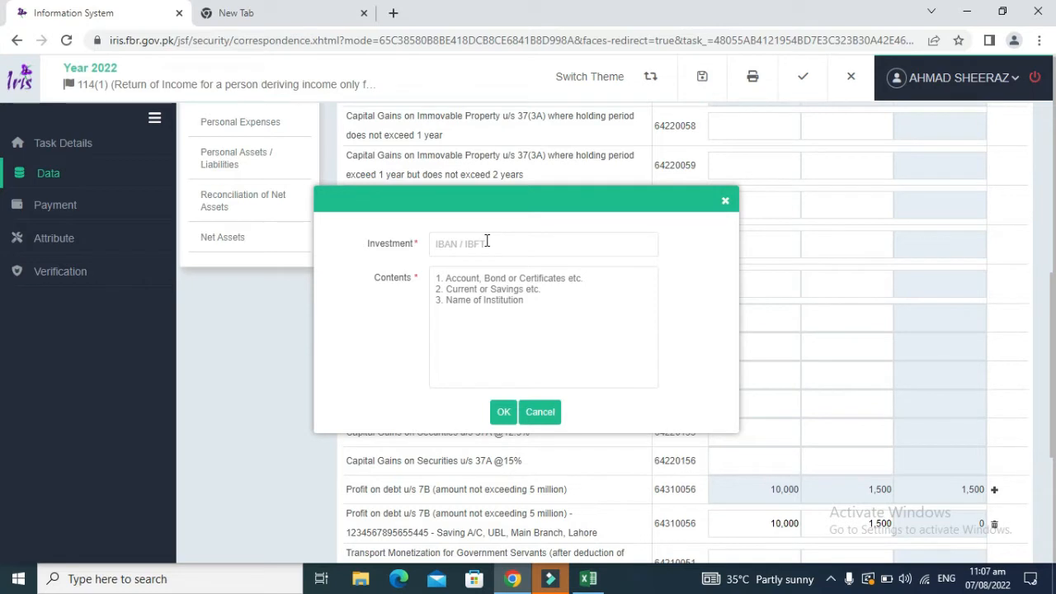
pyautogui.click(487, 241)
pyautogui.click(393, 252)
pyautogui.click(725, 201)
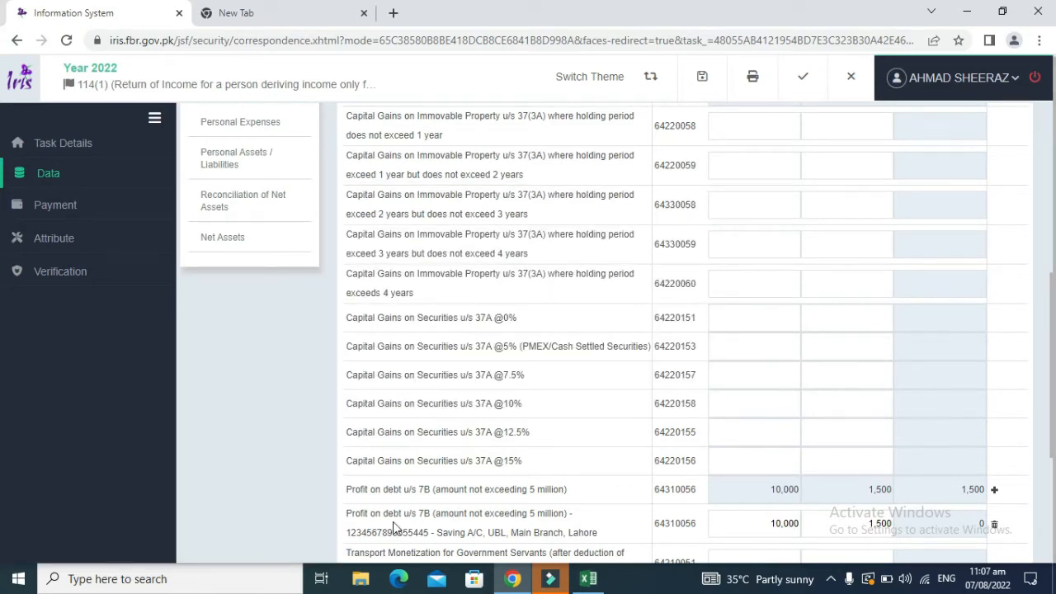
# Step: Scroll back to the top of the Final/Fixed/Minimum tax table
pyautogui.moveTo(346, 532); pyautogui.dragTo(599, 533)
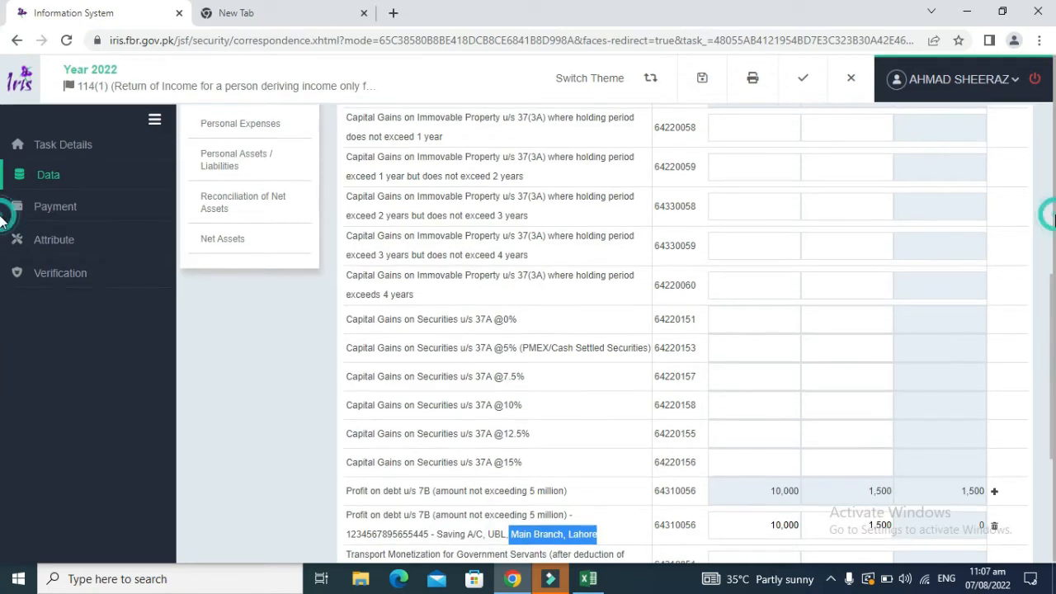
pyautogui.moveTo(1053, 283); pyautogui.dragTo(1051, 153)
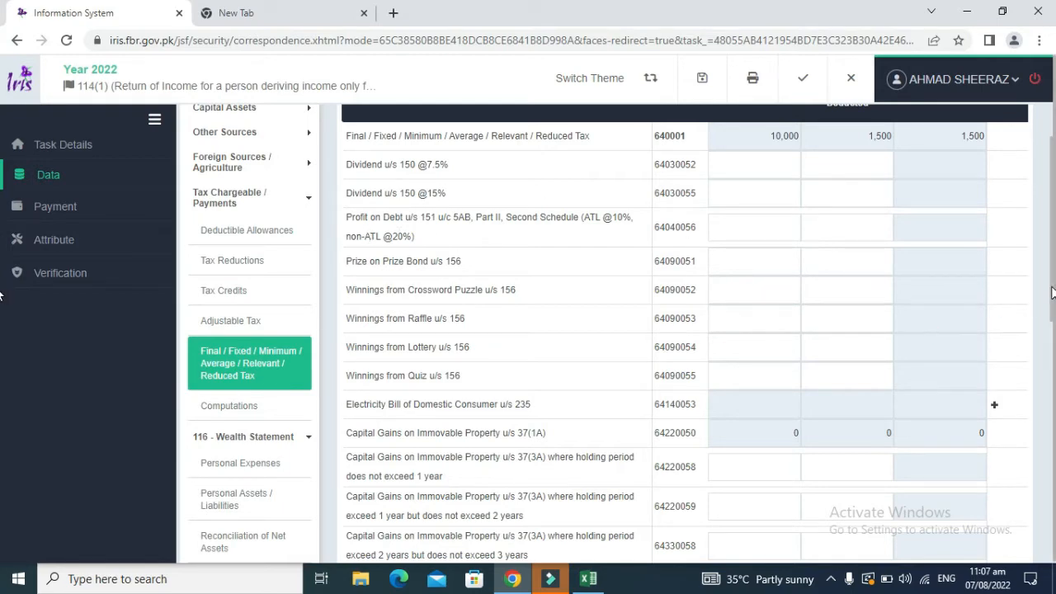
pyautogui.moveTo(1050, 289)
pyautogui.mouseDown()
pyautogui.moveTo(1050, 433)
pyautogui.moveTo(1049, 295)
pyautogui.mouseUp()
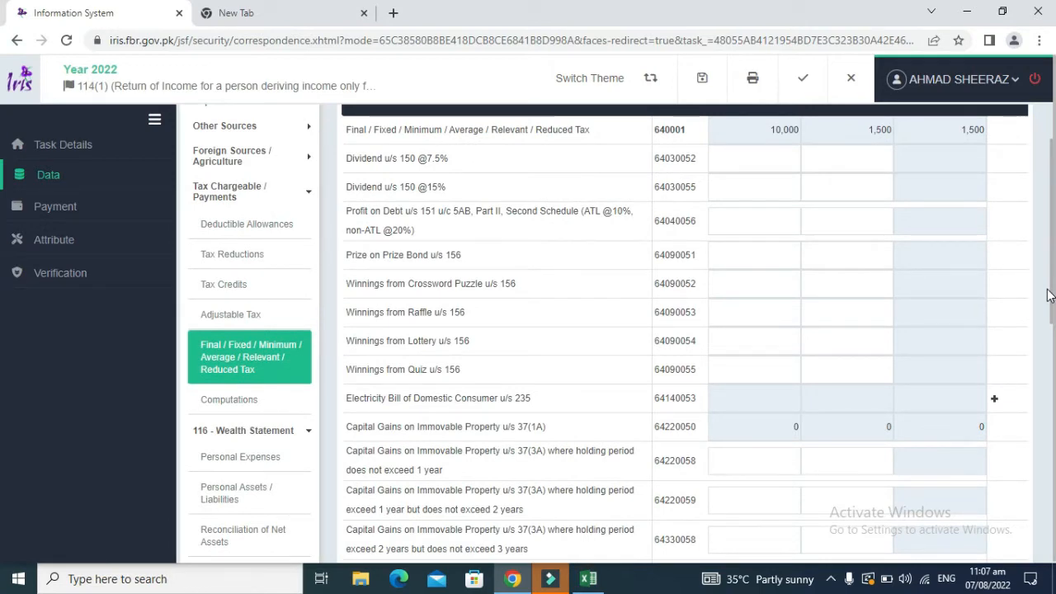
pyautogui.moveTo(1049, 296); pyautogui.dragTo(1035, 255)
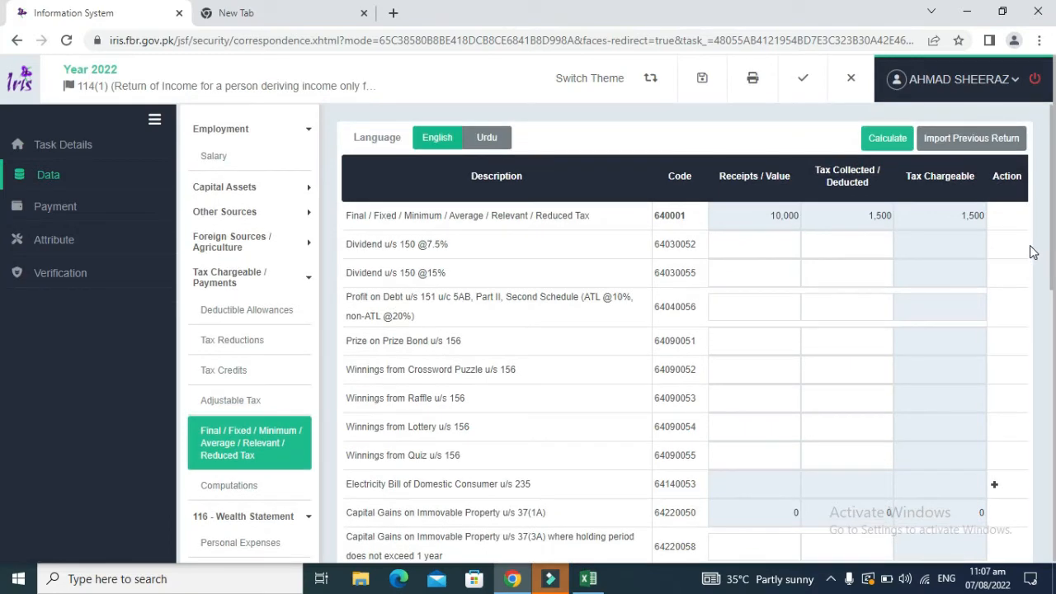
pyautogui.moveTo(1051, 264)
pyautogui.mouseDown()
pyautogui.moveTo(1051, 273)
pyautogui.moveTo(1050, 264)
pyautogui.mouseUp()
# Step: Copy the 13,474 salary tax from Excel H10 into Salary of Employees u/s 149 Tax Collected
pyautogui.click(223, 400)
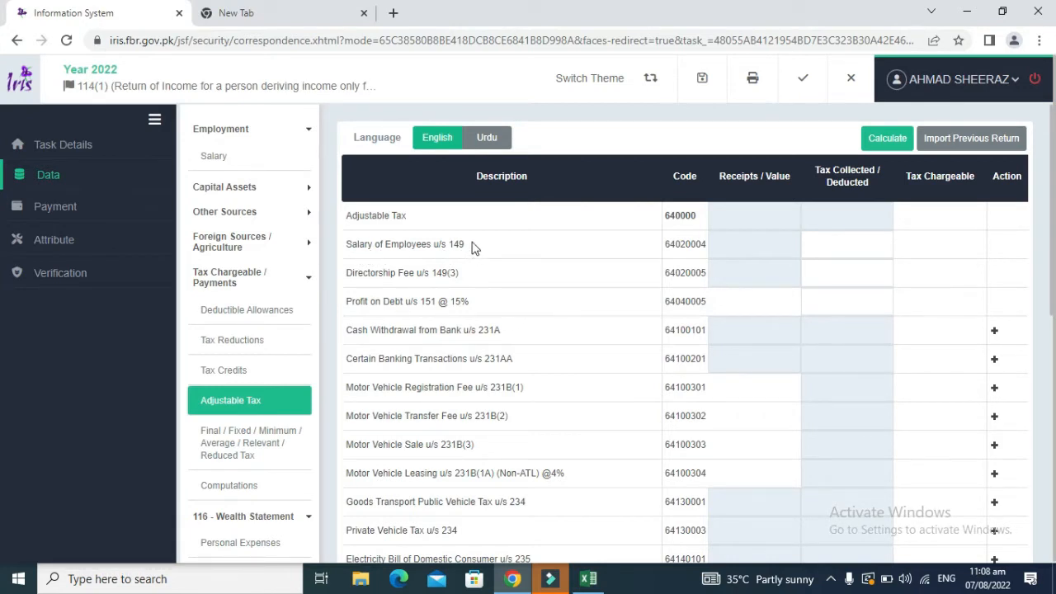
pyautogui.moveTo(475, 248); pyautogui.dragTo(370, 241)
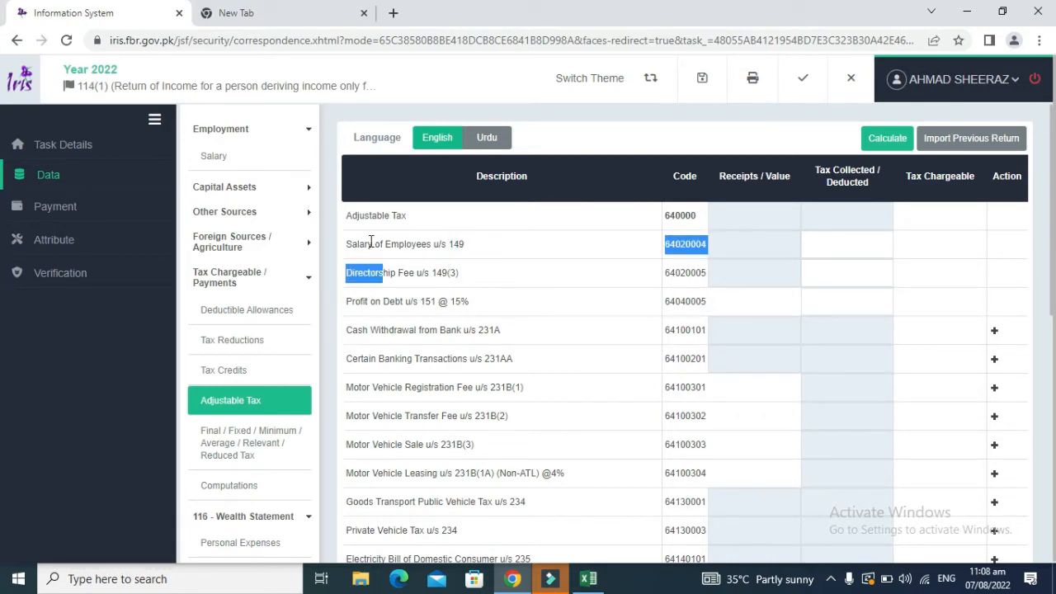
pyautogui.click(477, 248)
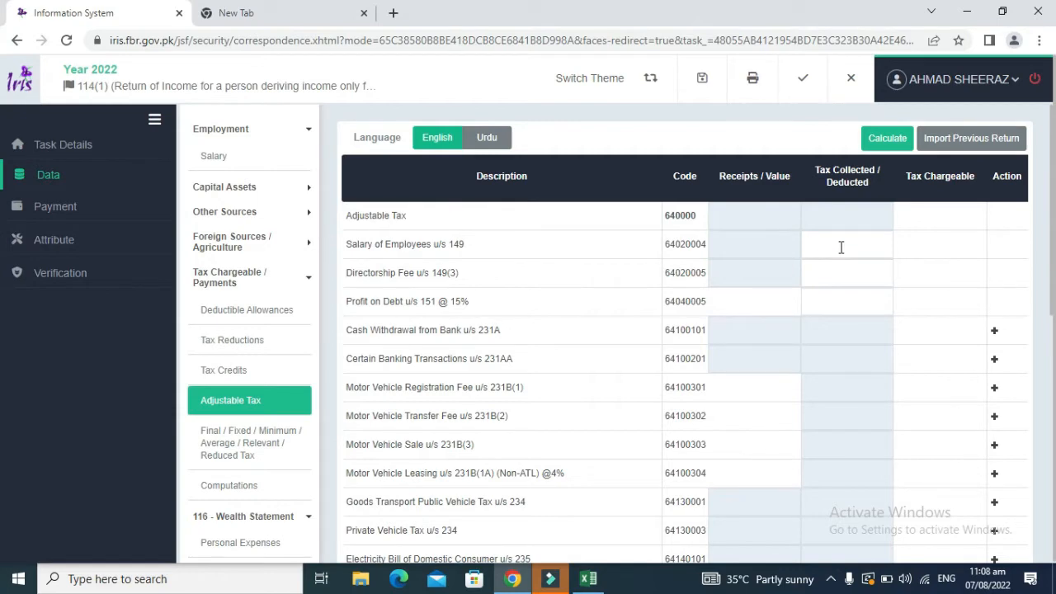
pyautogui.hotkey('alt', 'Tab')
pyautogui.press('Right')
pyautogui.press('Right')
pyautogui.press('Right')
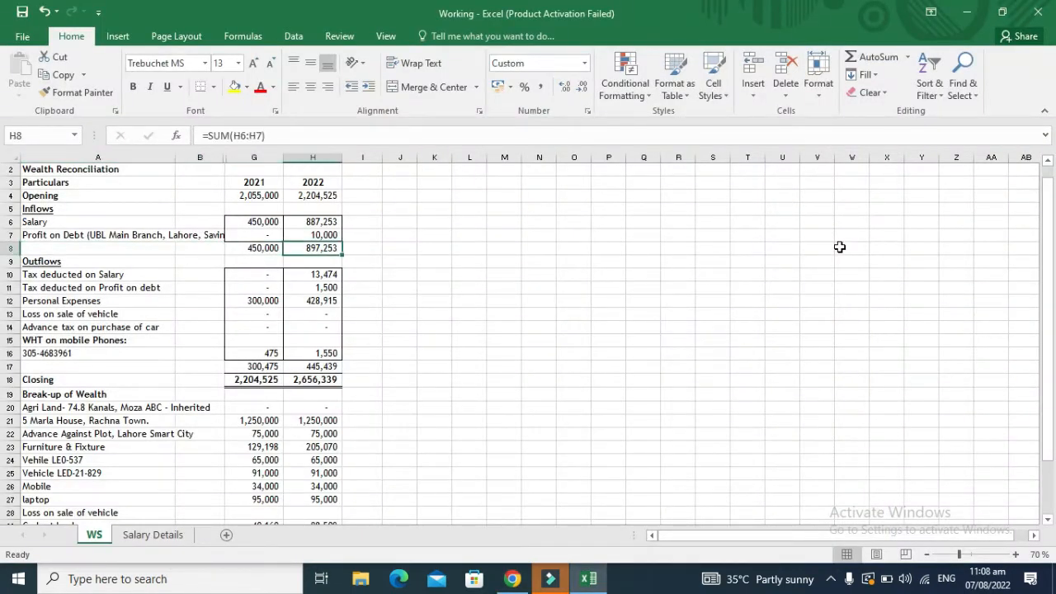
pyautogui.press('Down')
pyautogui.press('Down')
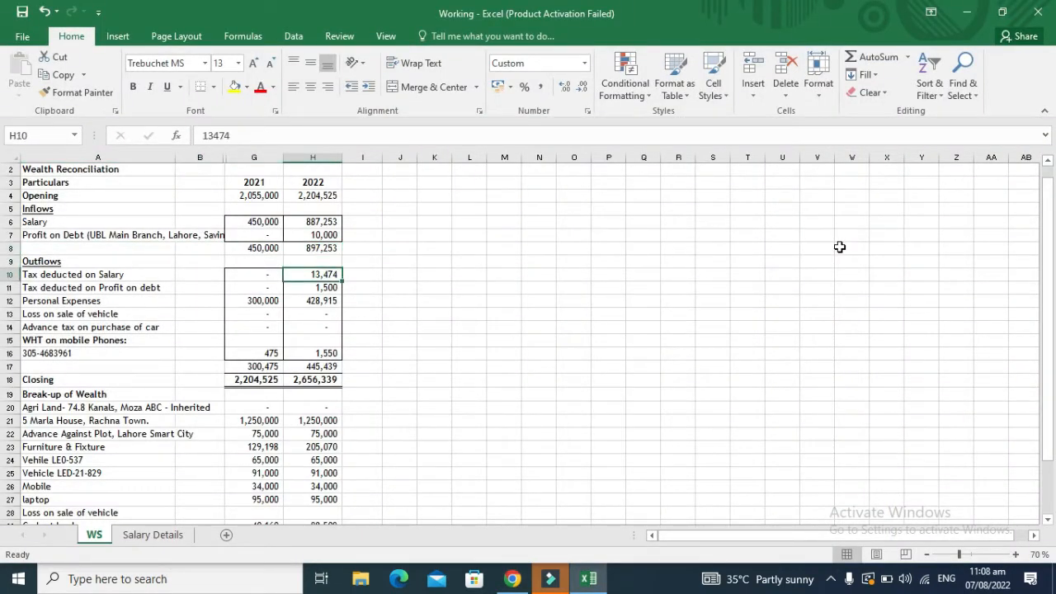
pyautogui.hotkey('alt', 'Tab')
pyautogui.click(840, 246)
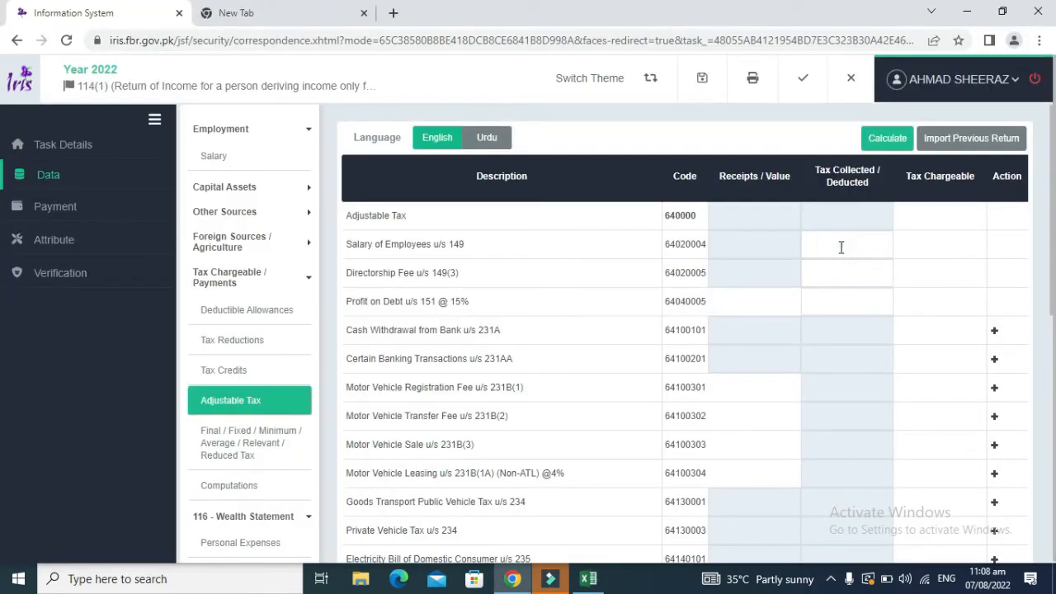
pyautogui.hotkey('alt', 'Tab')
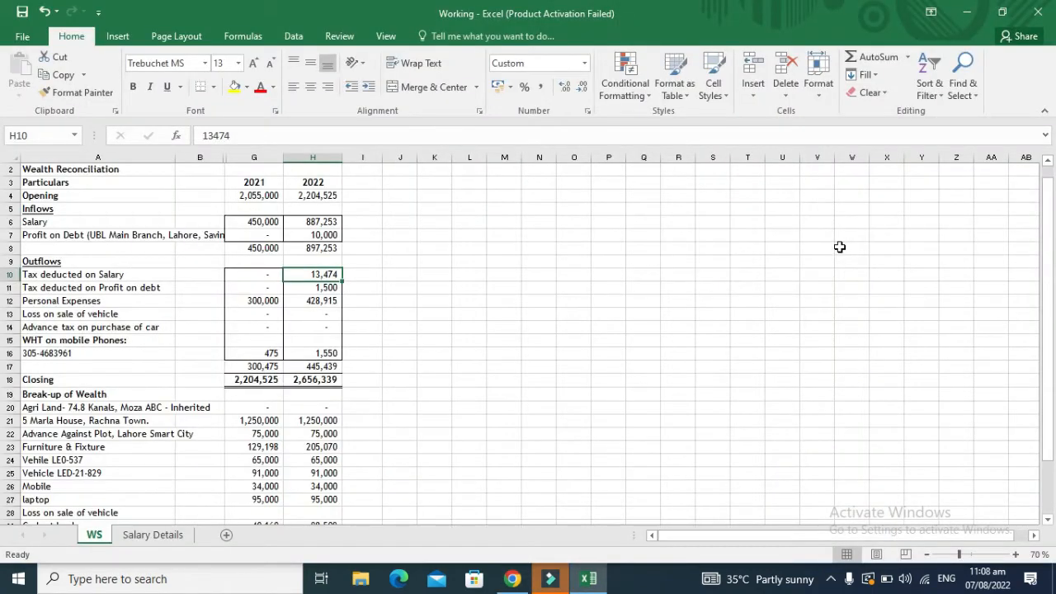
pyautogui.hotkey('ctrl', 'c')
pyautogui.hotkey('alt', 'Tab')
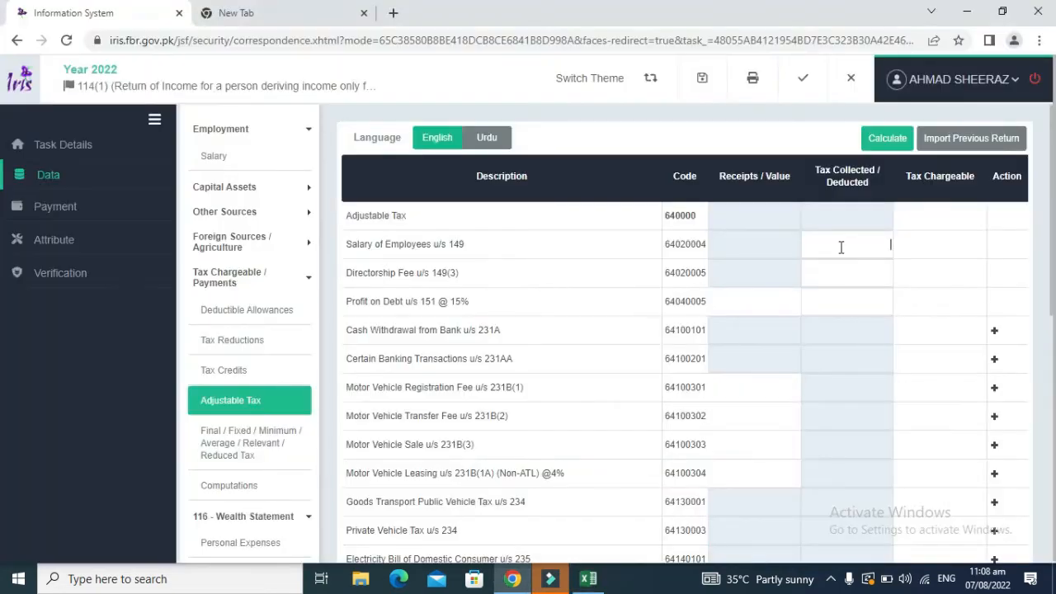
pyautogui.hotkey('ctrl', 'v')
pyautogui.click(972, 265)
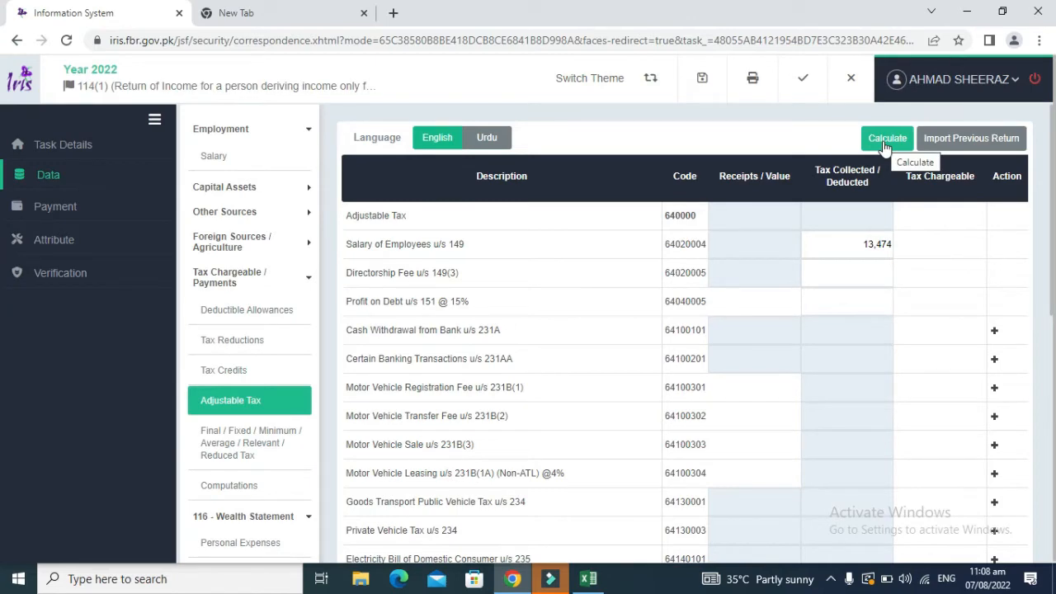
# Step: Recalculate the adjustable tax totals and cross-check the 2022 salary, profit and inflow figures in Excel
pyautogui.click(884, 142)
pyautogui.moveTo(1053, 197); pyautogui.dragTo(1054, 272)
pyautogui.scroll(1, 1054, 279)
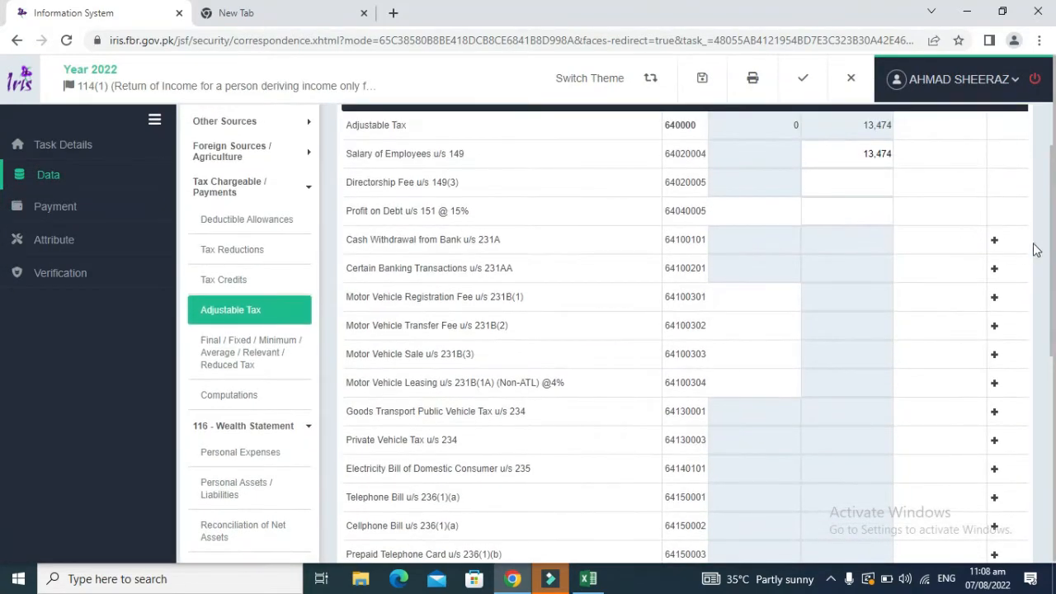
pyautogui.hotkey('alt', 'Tab')
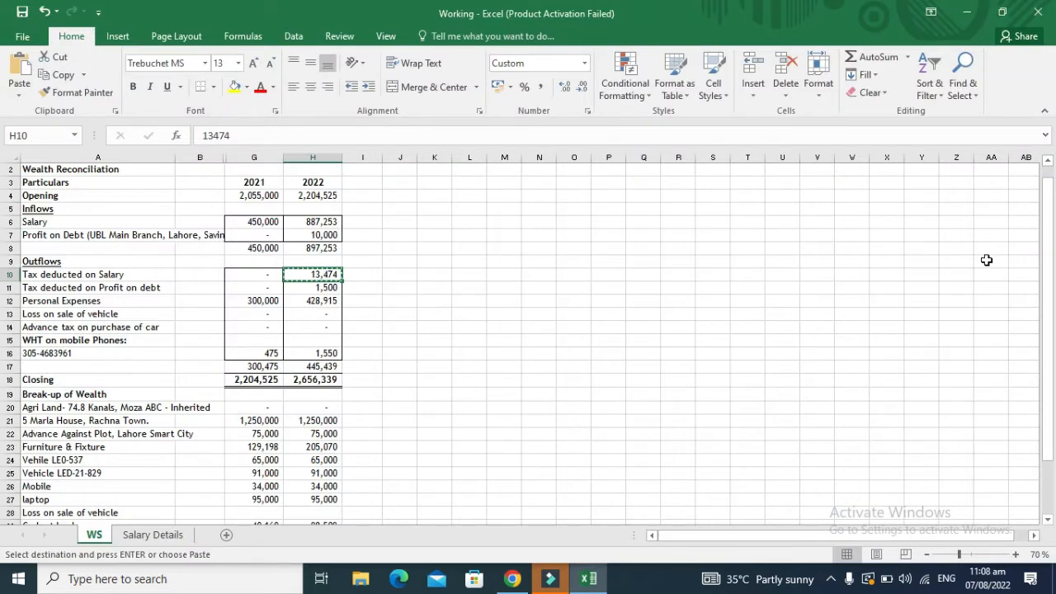
pyautogui.press('Escape')
pyautogui.press('Up')
pyautogui.press('Up')
pyautogui.press('Up')
pyautogui.press('Up')
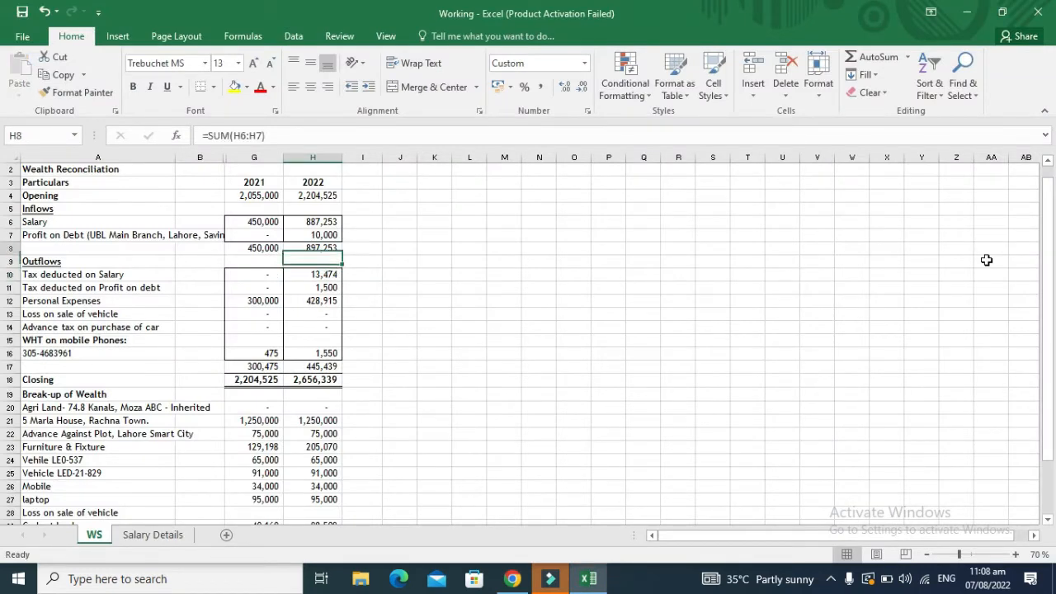
pyautogui.press('Down')
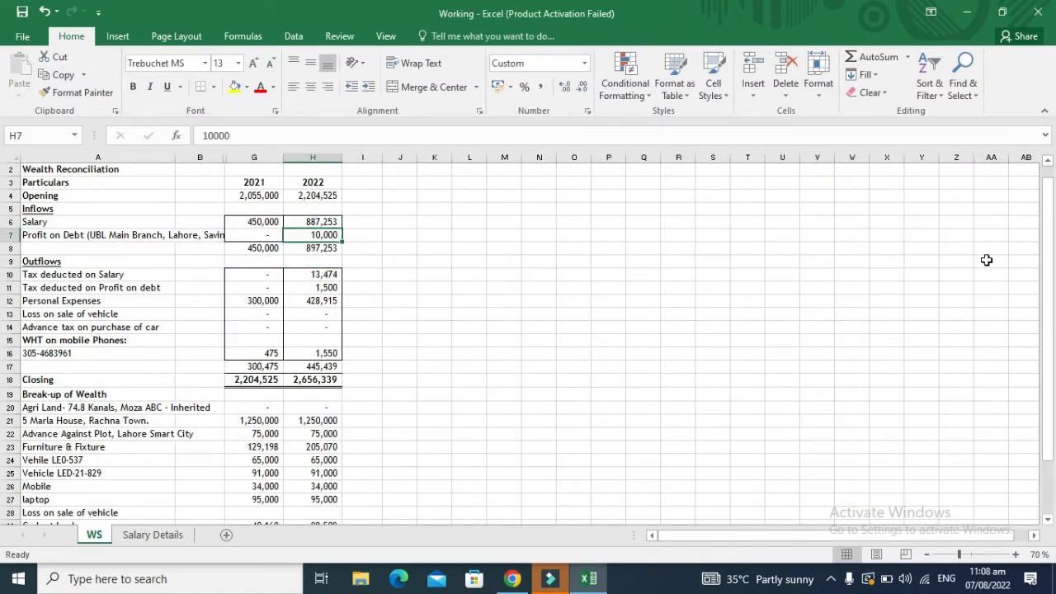
pyautogui.press('Up')
pyautogui.press('Down')
pyautogui.press('Down')
pyautogui.press('Down')
pyautogui.press('Down')
pyautogui.press('Left')
pyautogui.press('Left')
pyautogui.press('Left')
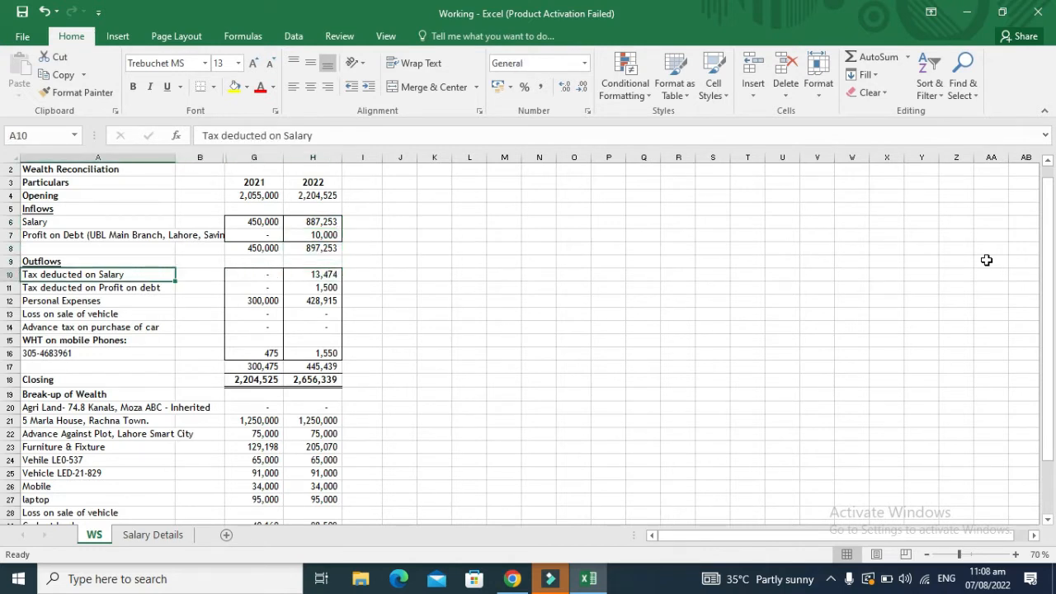
pyautogui.press('Right')
pyautogui.press('Right')
pyautogui.press('Right')
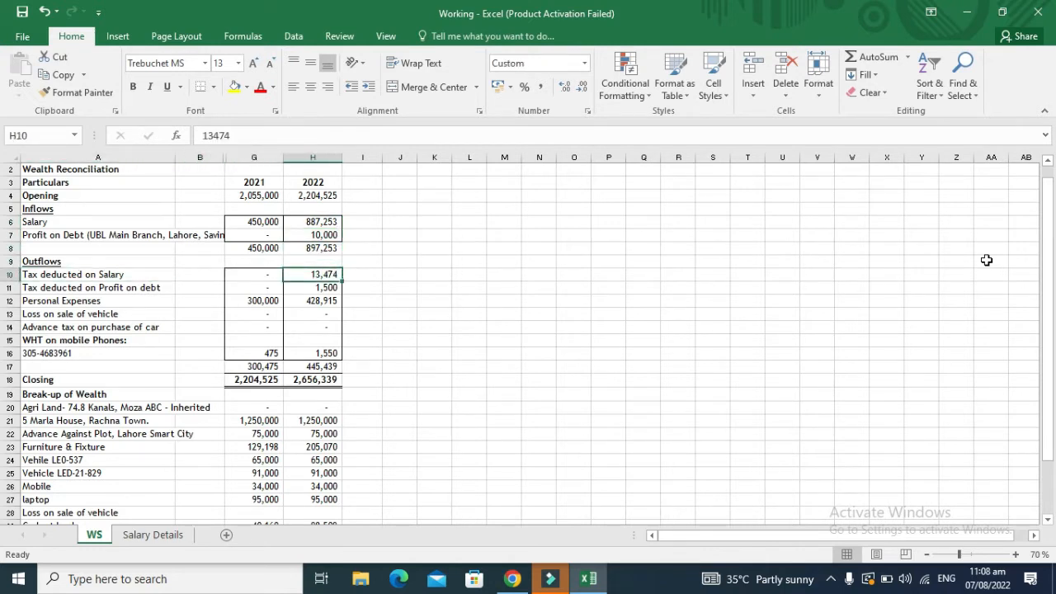
# Step: Reload the Adjustable Tax schedule, then open the Final/Fixed/Minimum tax schedule
pyautogui.hotkey('alt', 'Tab')
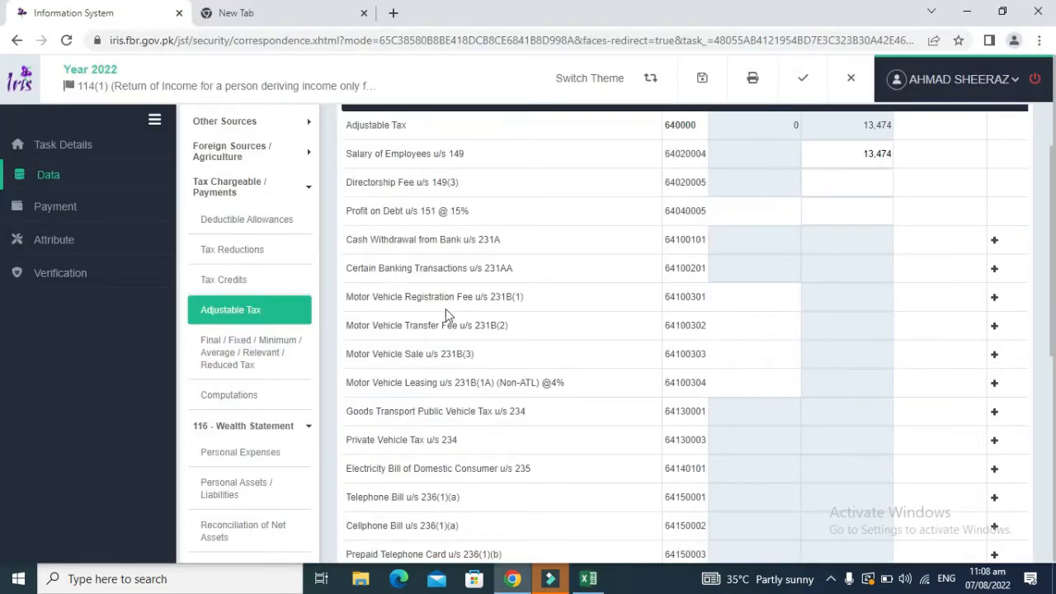
pyautogui.click(235, 312)
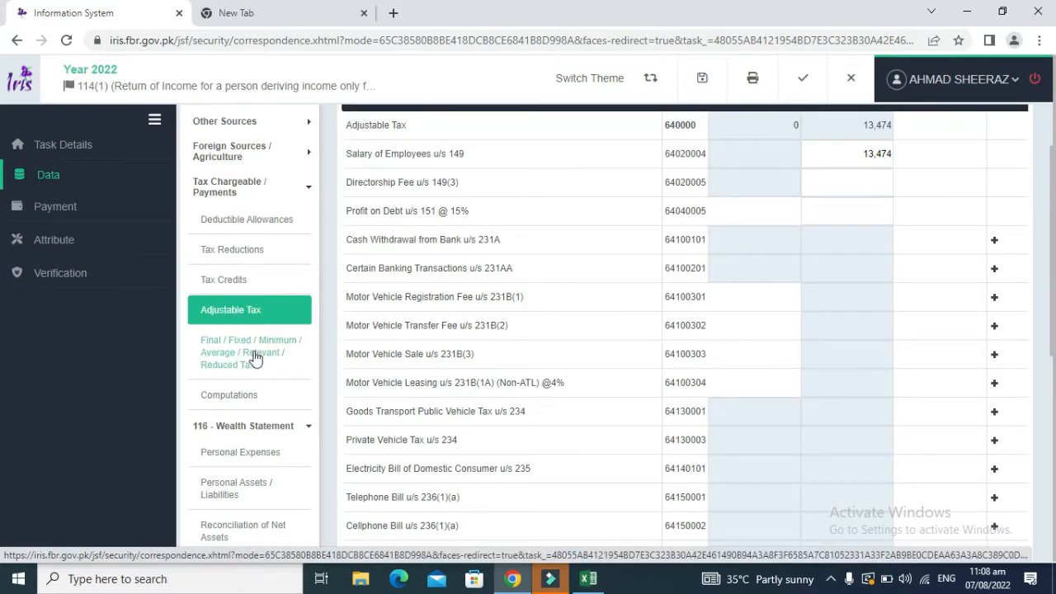
pyautogui.click(255, 357)
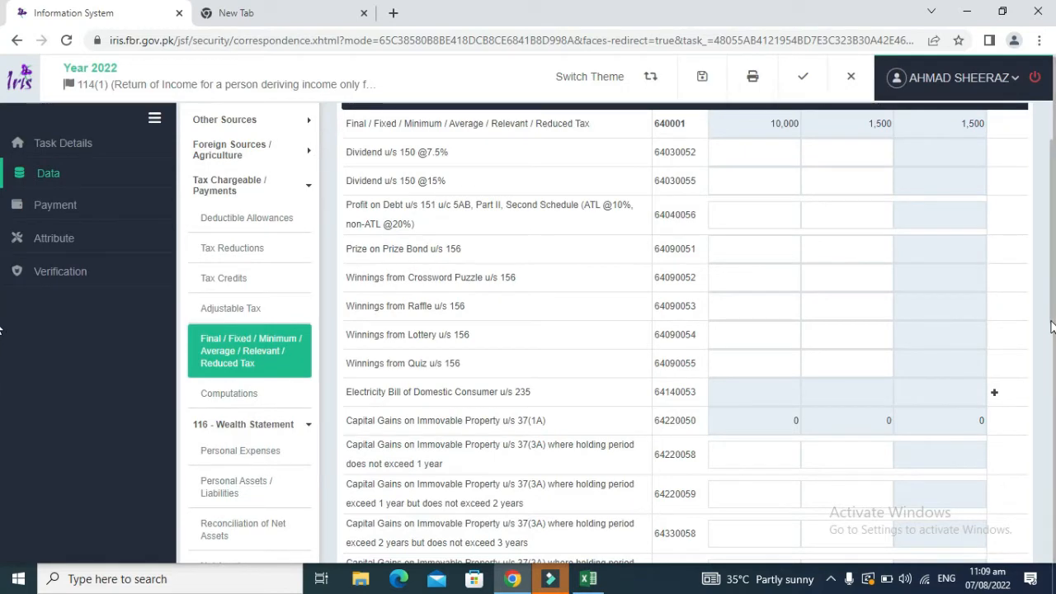
# Step: Verify the profit on debt entry shows 10,000 receipts and 1,500 tax in Final/Fixed tax
pyautogui.scroll(-5, 1051, 326)
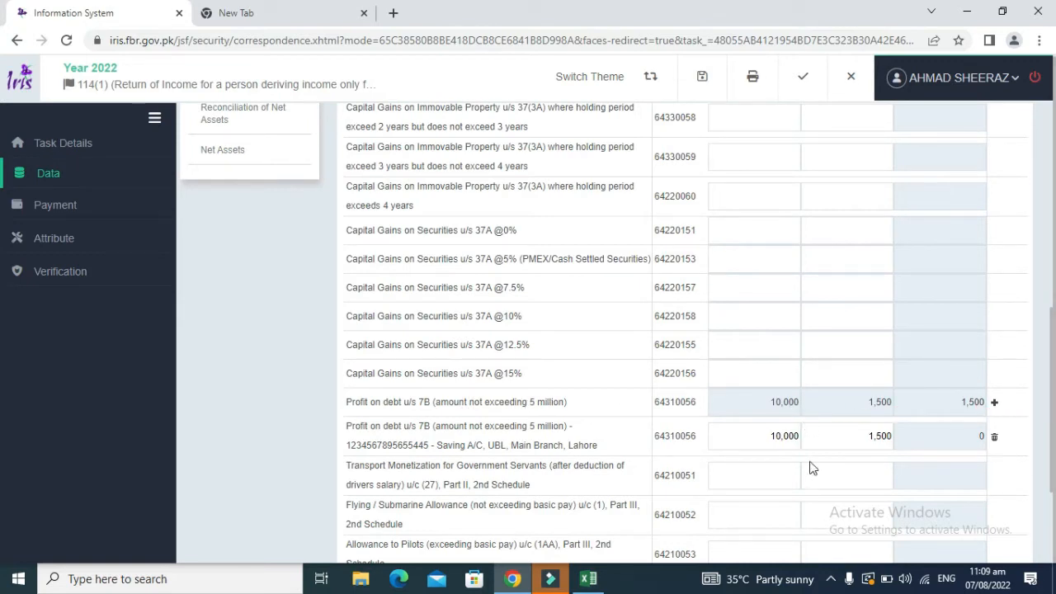
pyautogui.click(743, 438)
pyautogui.click(864, 434)
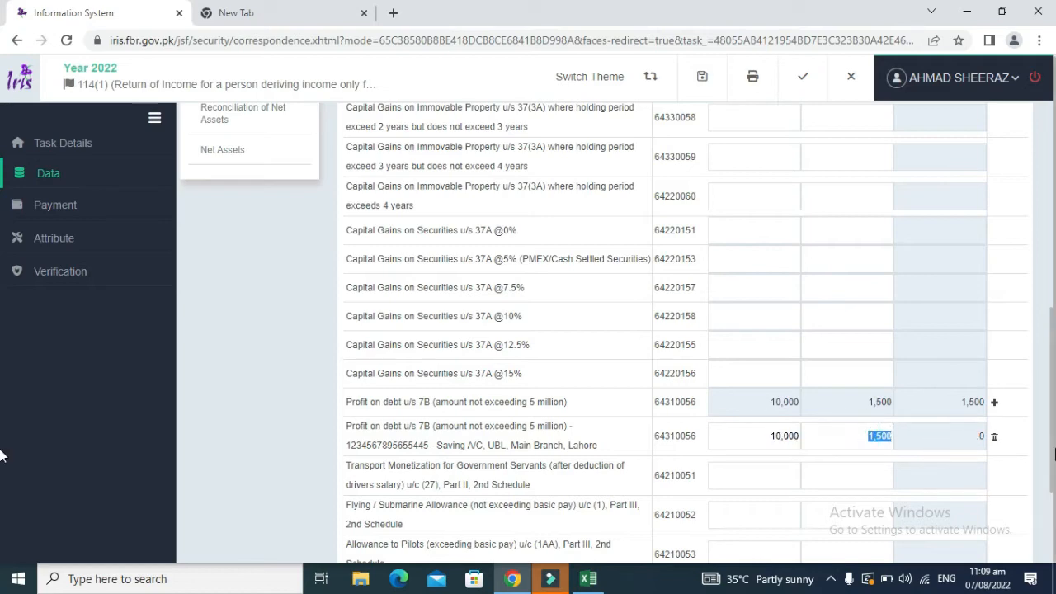
pyautogui.moveTo(1054, 450)
pyautogui.mouseDown()
pyautogui.moveTo(1054, 319)
pyautogui.moveTo(1046, 460)
pyautogui.mouseUp()
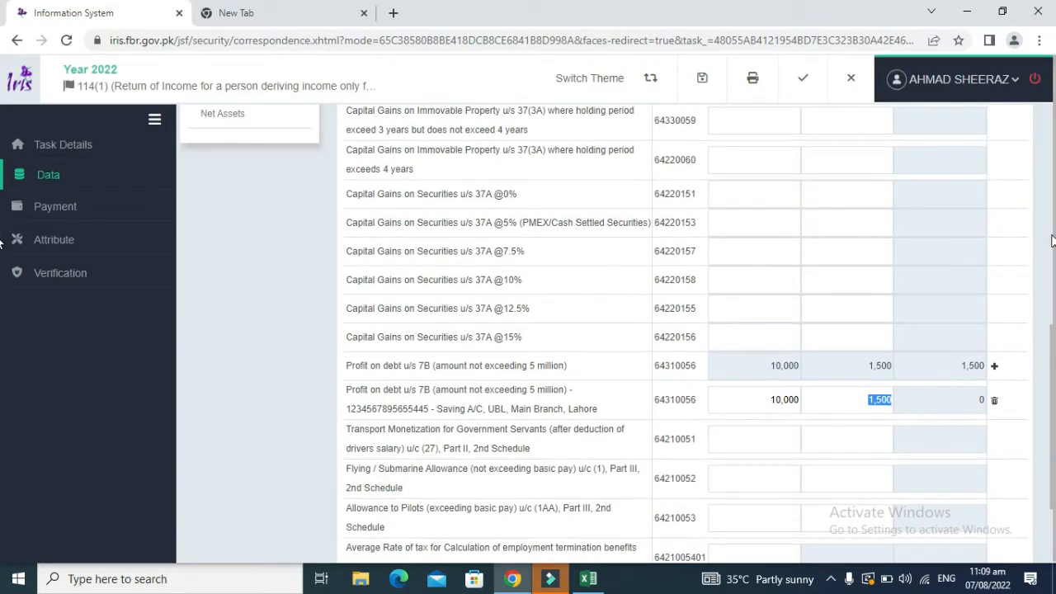
pyautogui.moveTo(1054, 413); pyautogui.dragTo(1049, 235)
pyautogui.click(1052, 132)
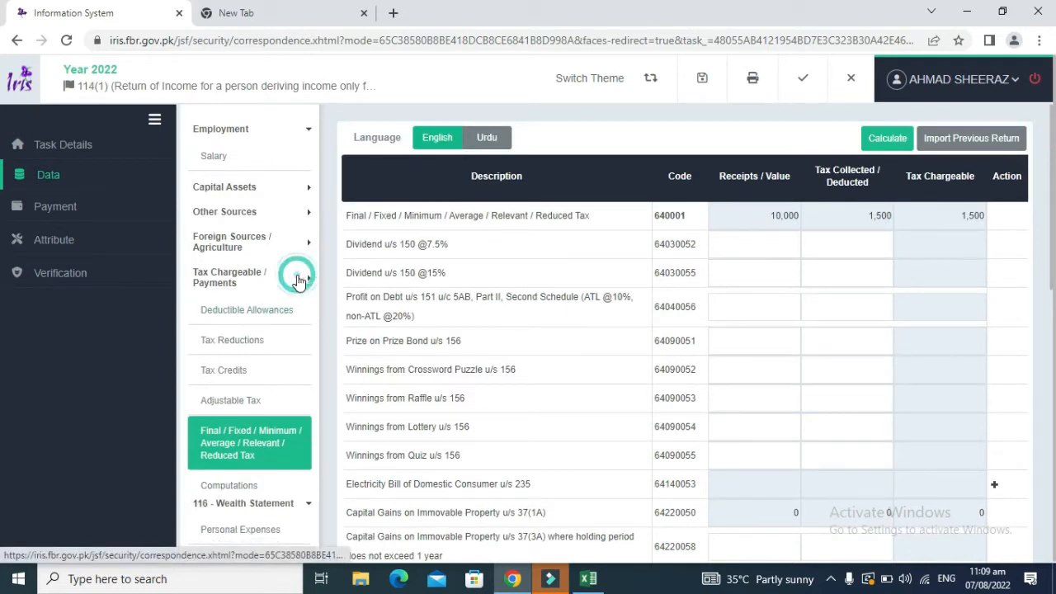
# Step: Expand Tax Chargeable / Payments and confirm 13,474 salary tax under Adjustable Tax
pyautogui.click(292, 277)
pyautogui.click(293, 135)
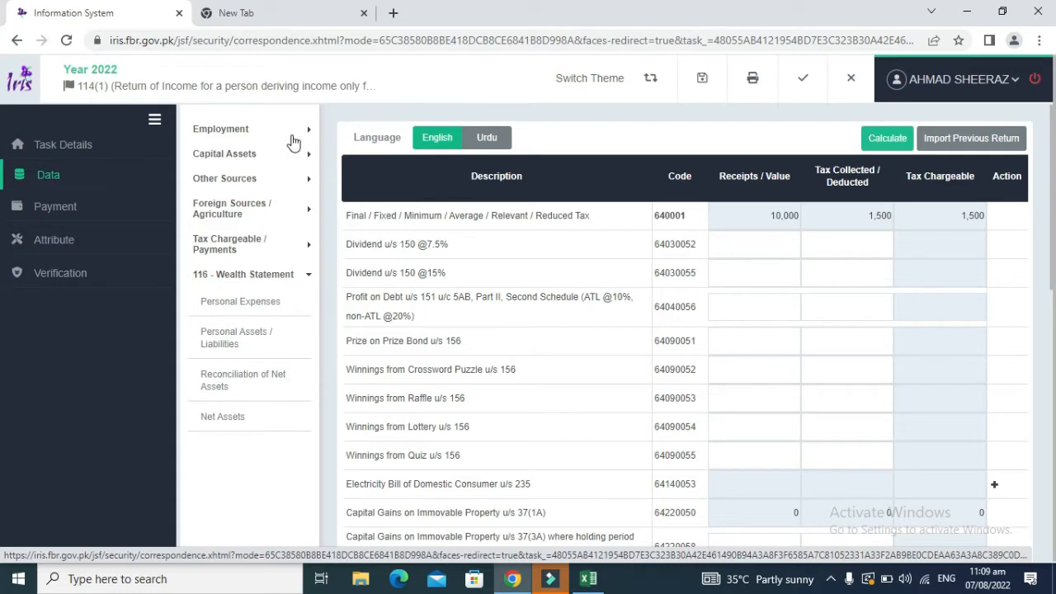
pyautogui.click(296, 140)
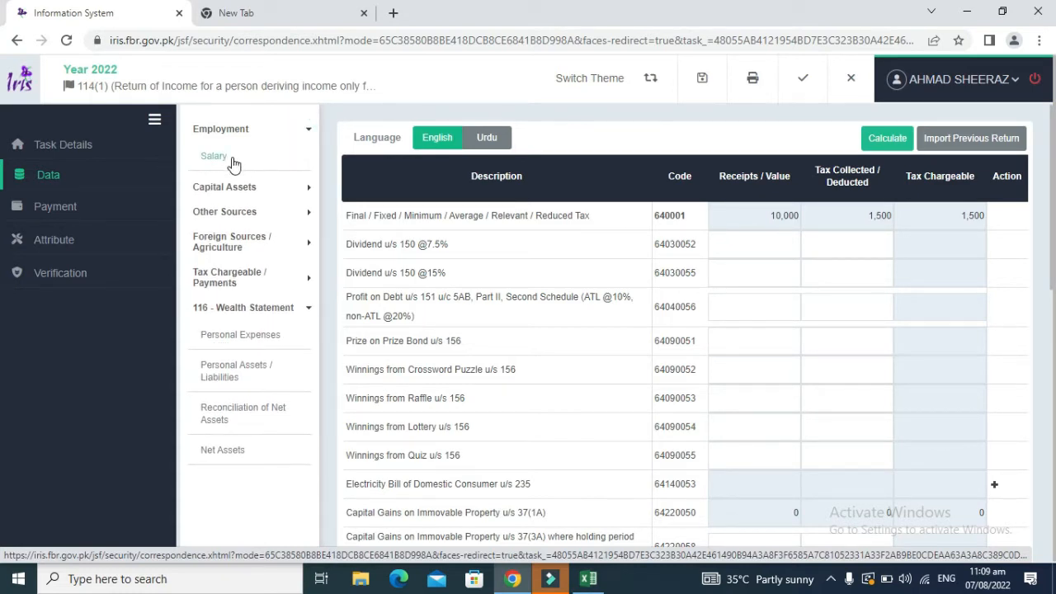
pyautogui.click(294, 279)
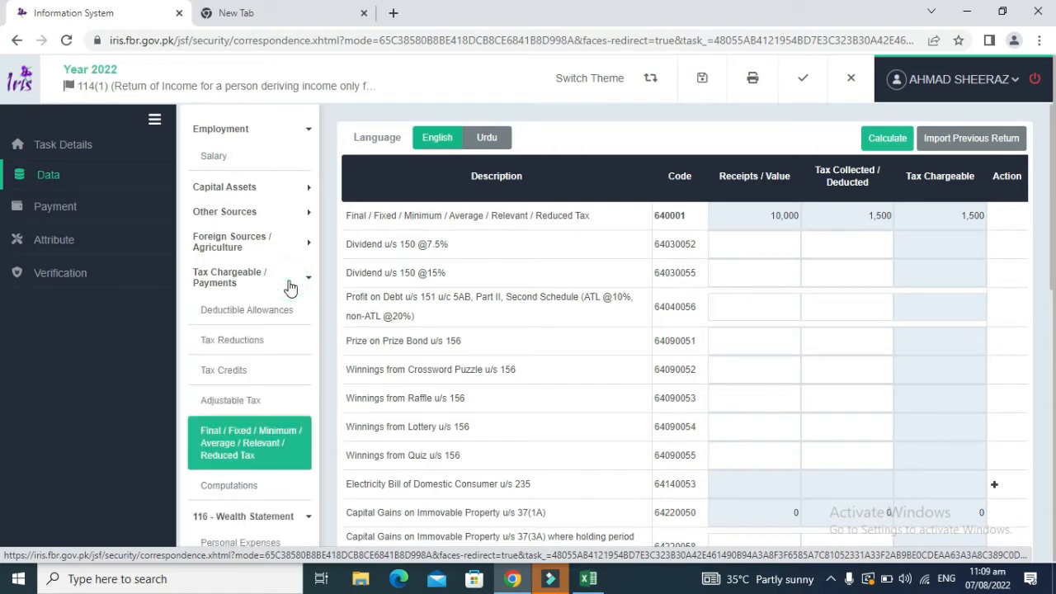
pyautogui.click(235, 400)
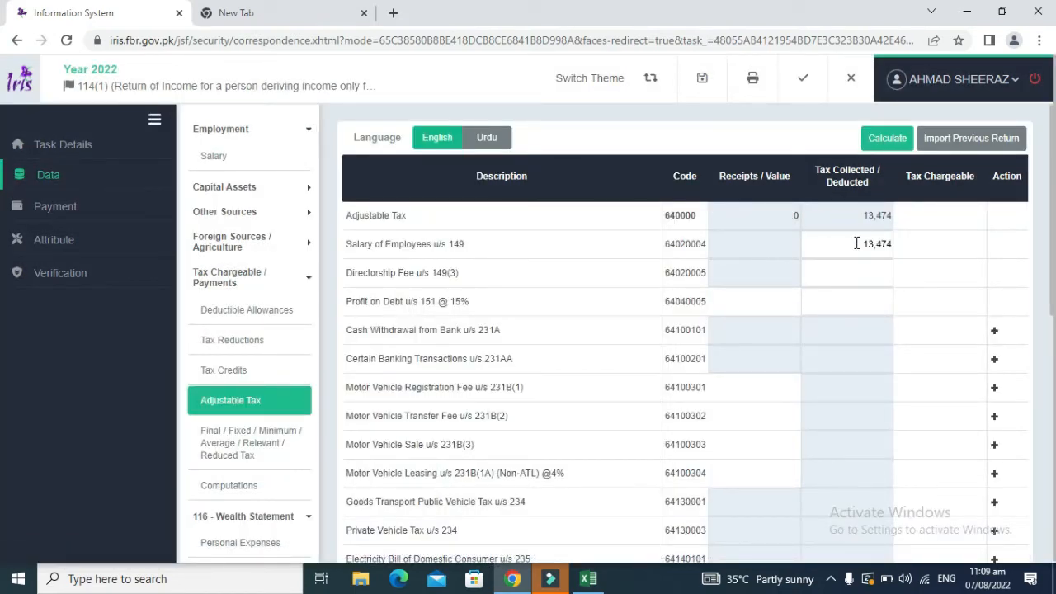
pyautogui.click(856, 243)
# Step: View the Final/Fixed tax schedule once more, then switch to the Excel working file
pyautogui.click(247, 438)
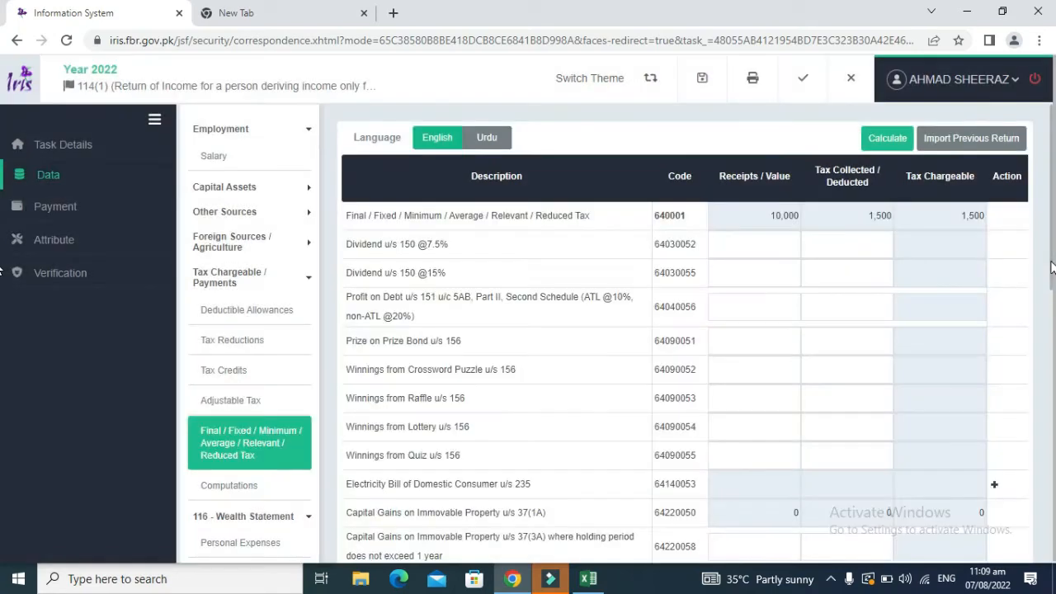
pyautogui.moveTo(1050, 261)
pyautogui.mouseDown()
pyautogui.moveTo(1051, 384)
pyautogui.moveTo(1052, 264)
pyautogui.mouseUp()
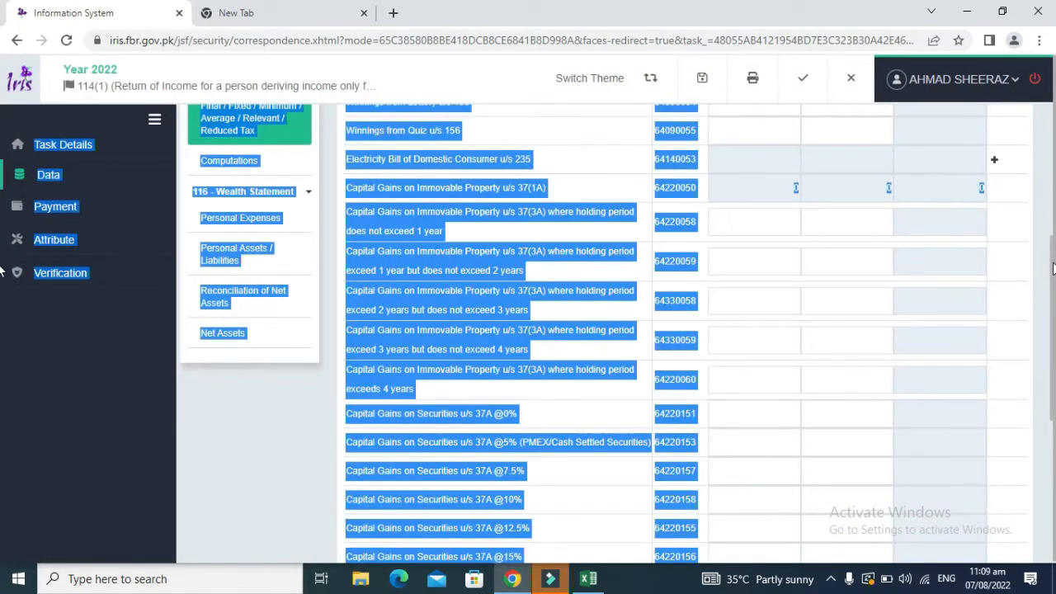
pyautogui.click(1051, 263)
pyautogui.click(1028, 266)
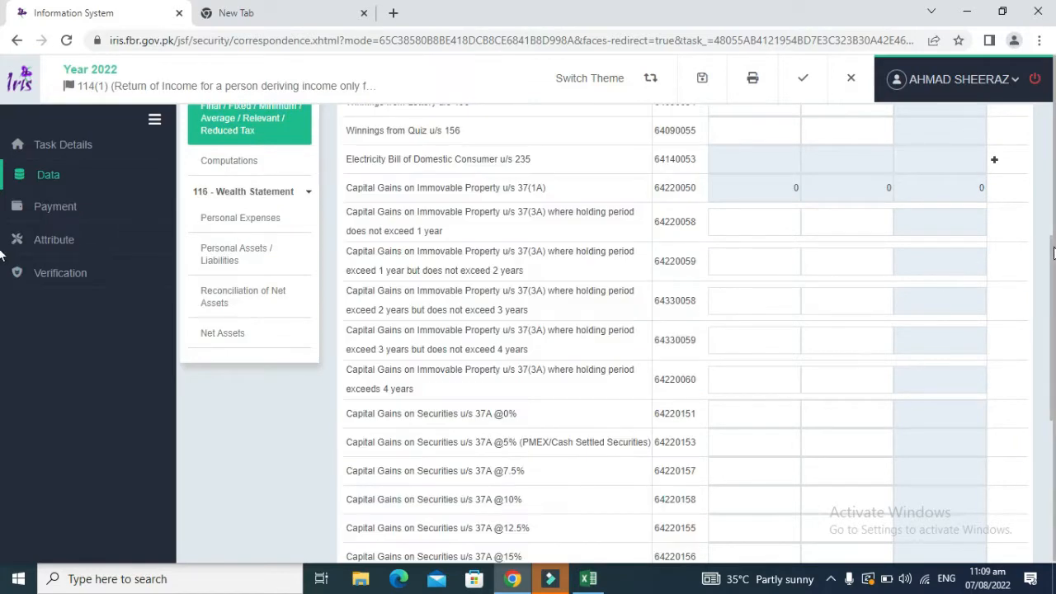
pyautogui.hotkey('alt', 'Tab')
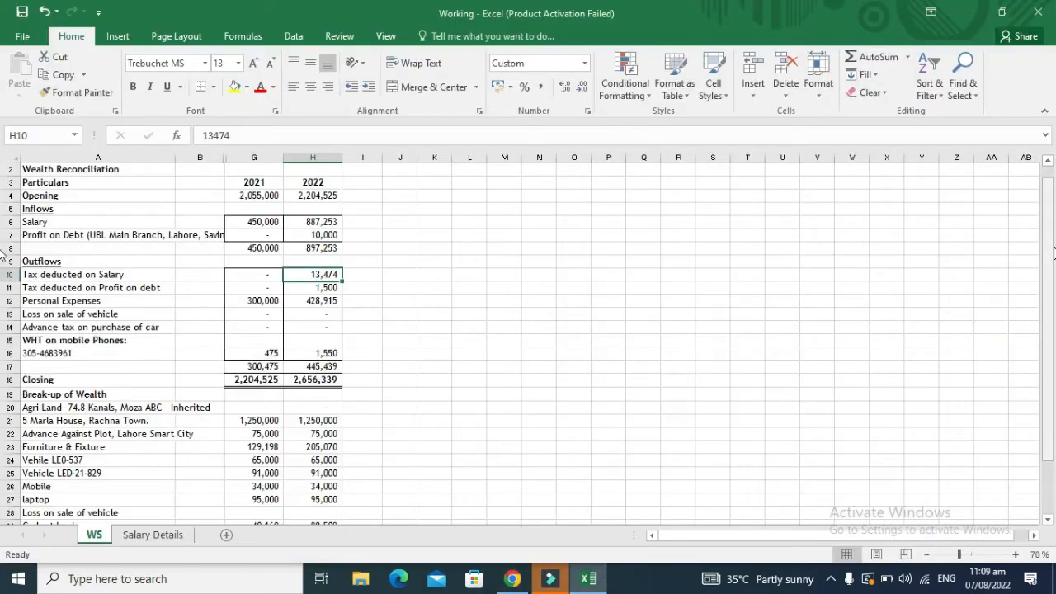
# Step: Read the 1,550 mobile-phone tax in H16, then scroll the IRIS page back in Chrome
pyautogui.click(325, 353)
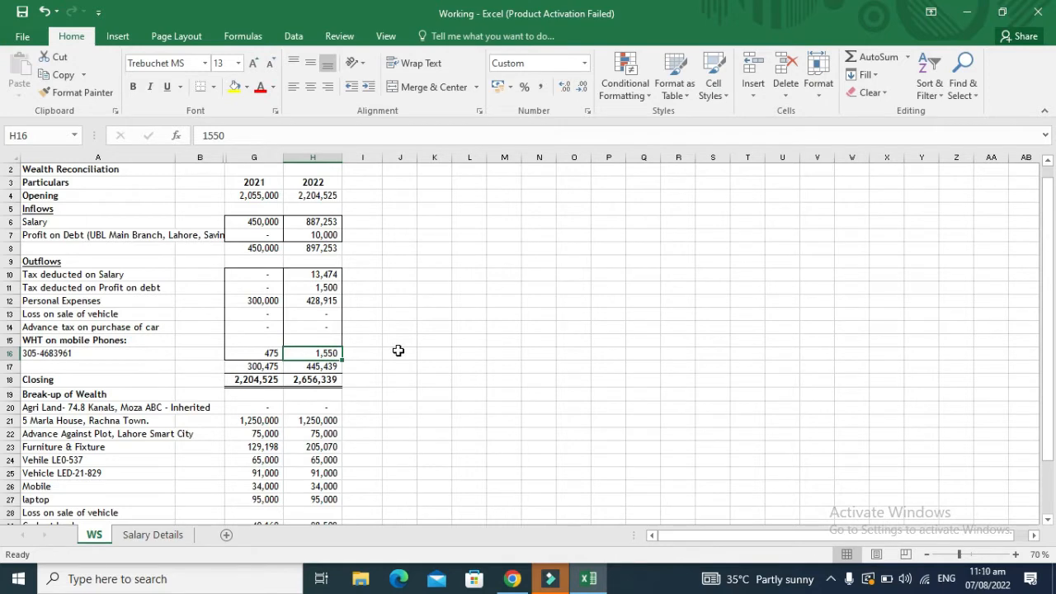
pyautogui.hotkey('alt', 'Tab')
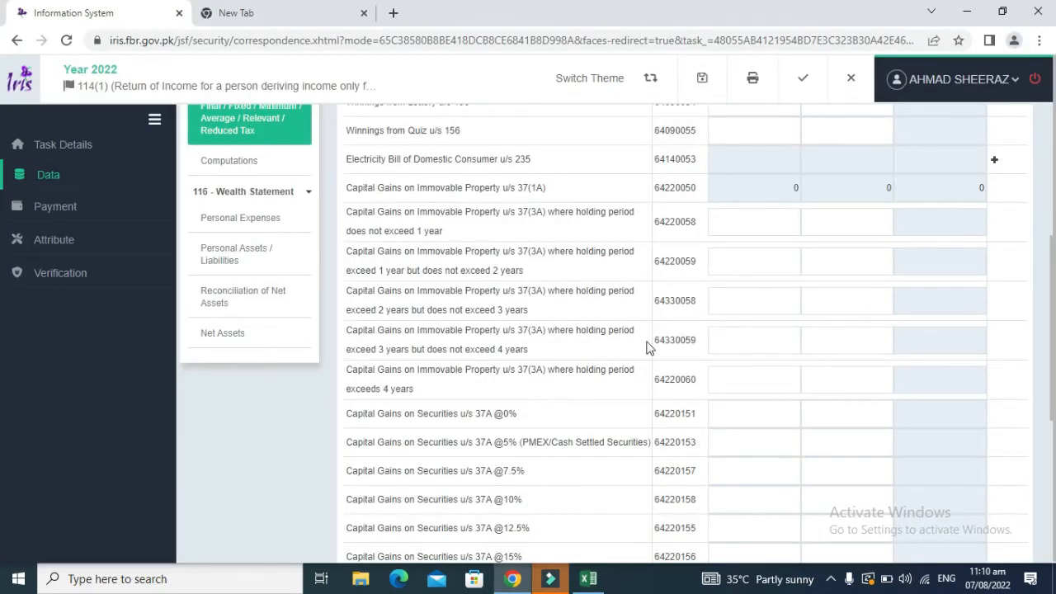
pyautogui.click(1049, 363)
pyautogui.moveTo(1049, 364); pyautogui.dragTo(1033, 304)
# Step: Open Adjustable Tax and add a new entry on the Cellphone Bill u/s 236(1)(a) row
pyautogui.click(244, 224)
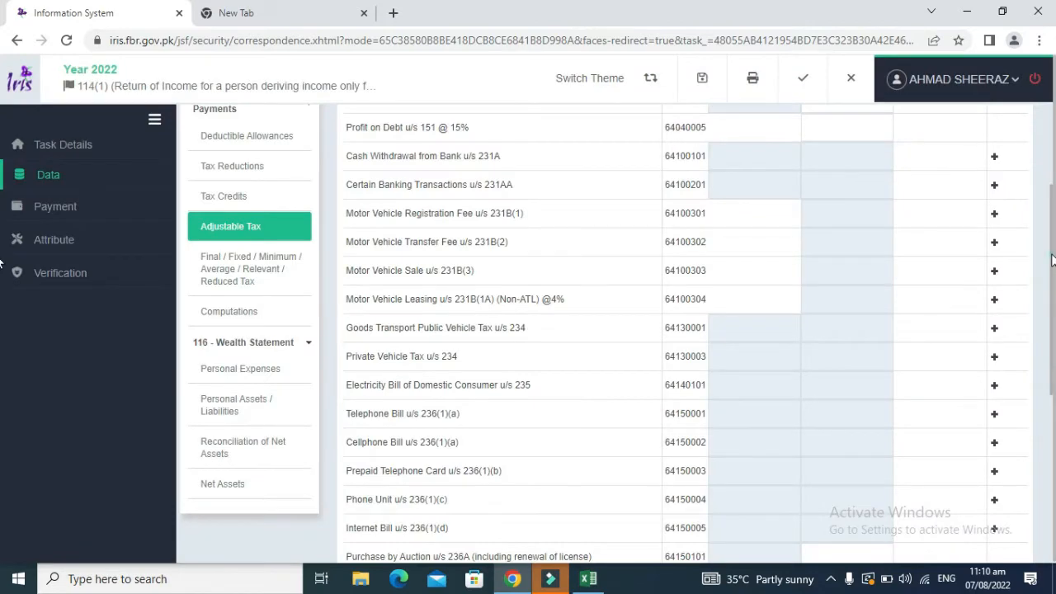
pyautogui.scroll(-1, 493, 364)
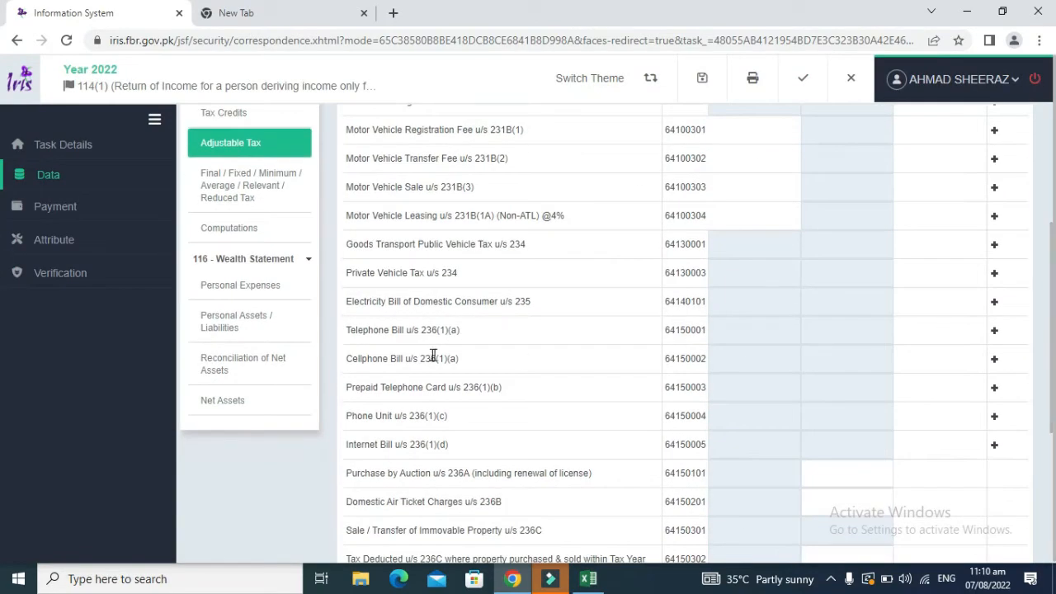
pyautogui.moveTo(492, 355); pyautogui.dragTo(349, 350)
pyautogui.click(343, 347)
pyautogui.moveTo(466, 361); pyautogui.dragTo(994, 361)
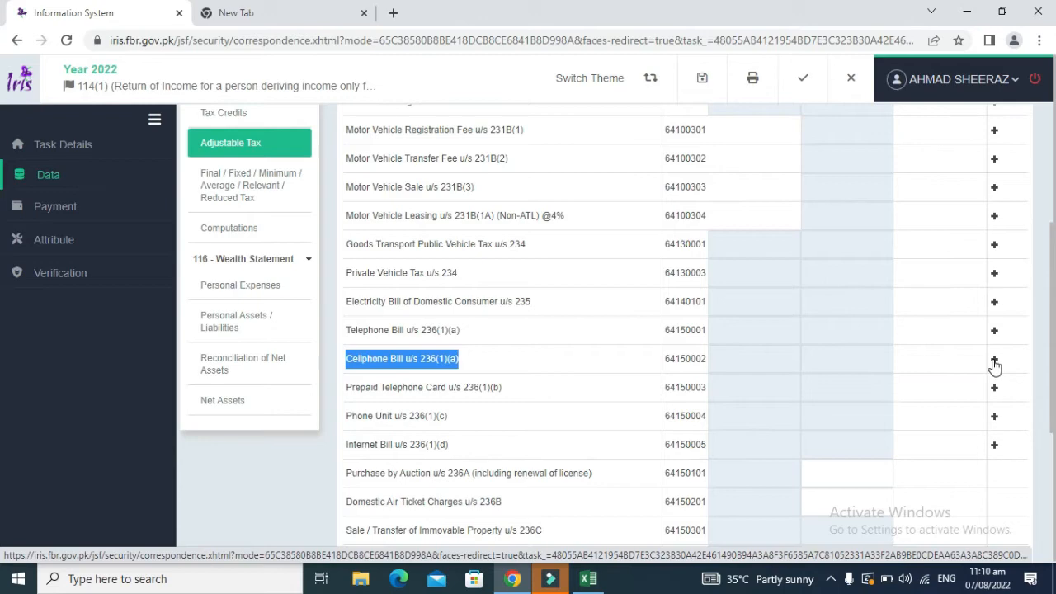
pyautogui.click(994, 362)
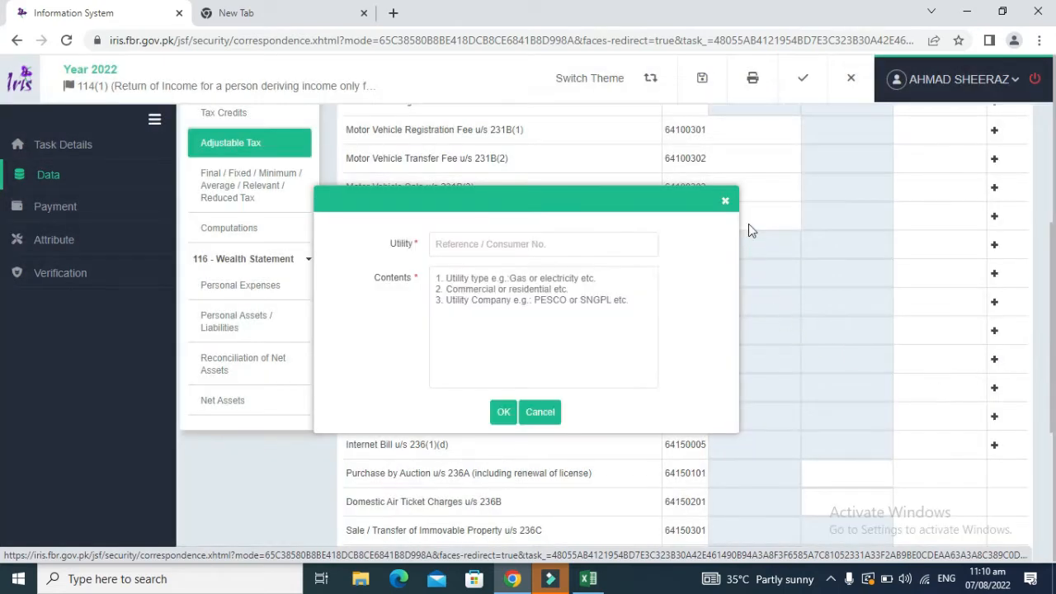
# Step: Enter the mobile number with the description 'Prepaid, Mobilink' and confirm the entry
pyautogui.click(533, 244)
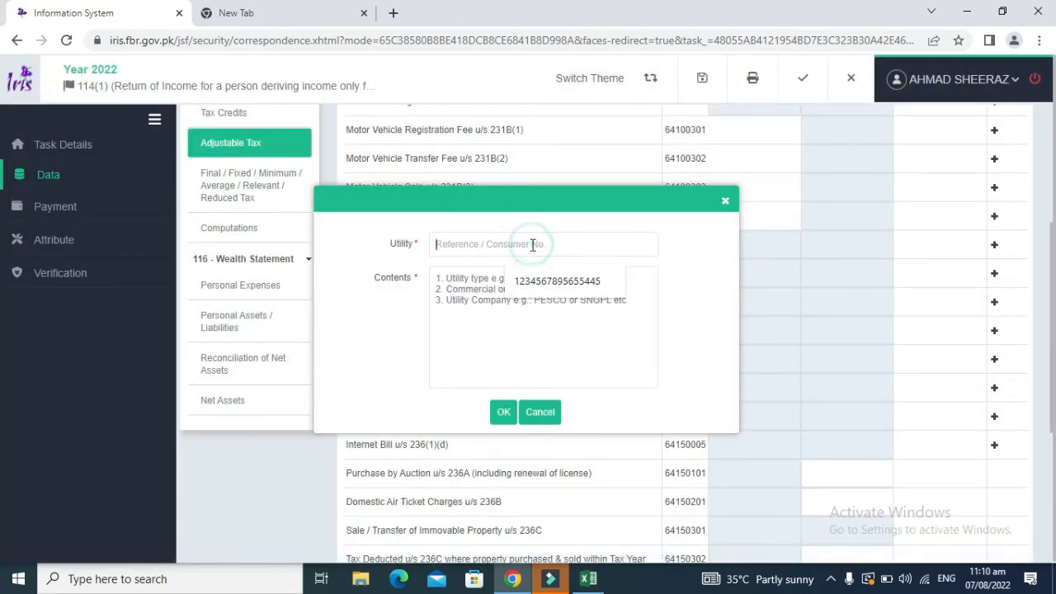
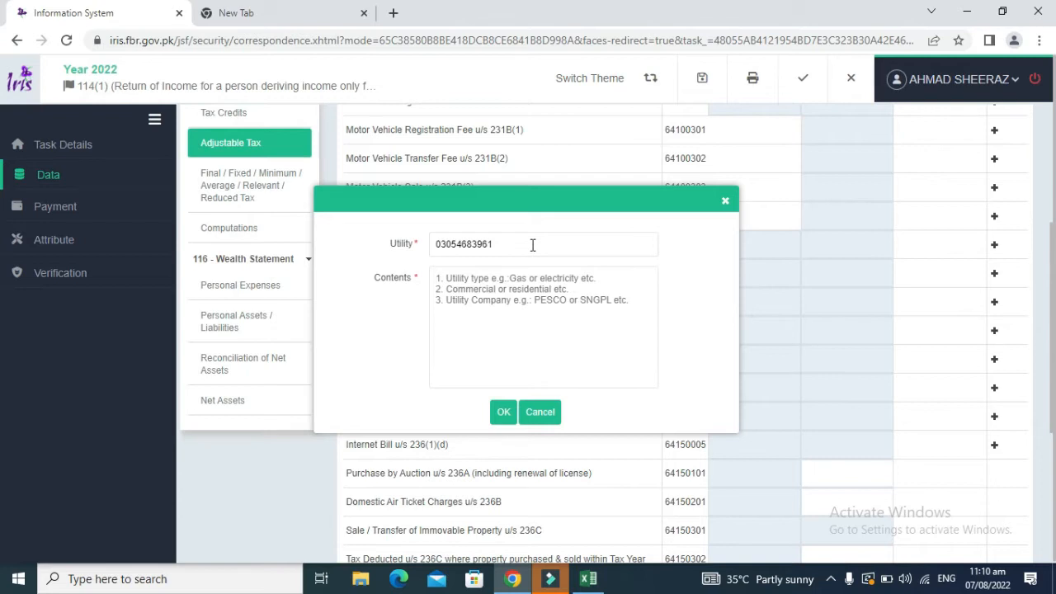
pyautogui.write('Prepaid, Mobilink')
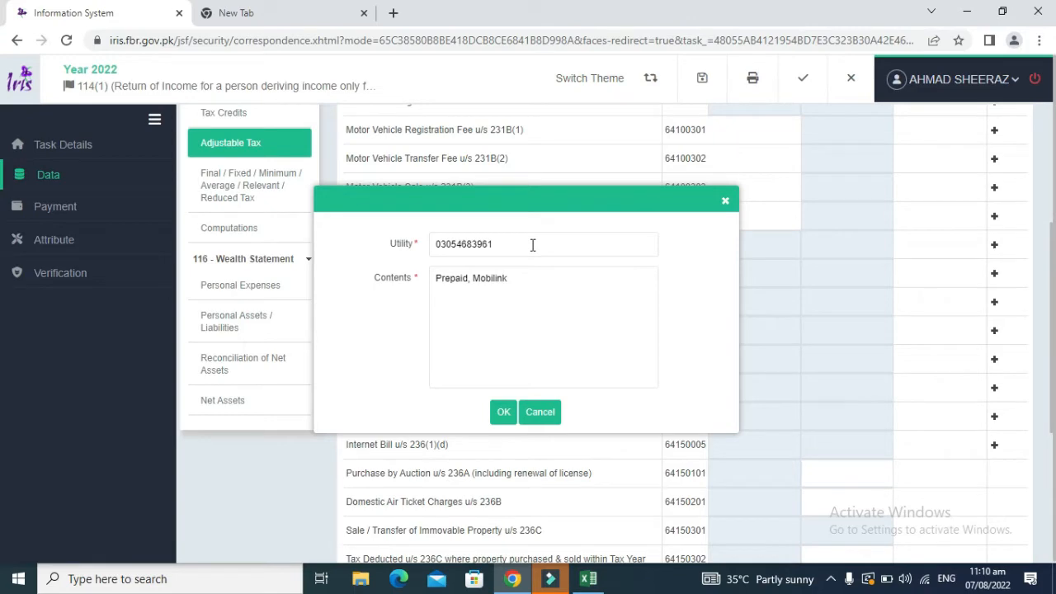
pyautogui.click(504, 412)
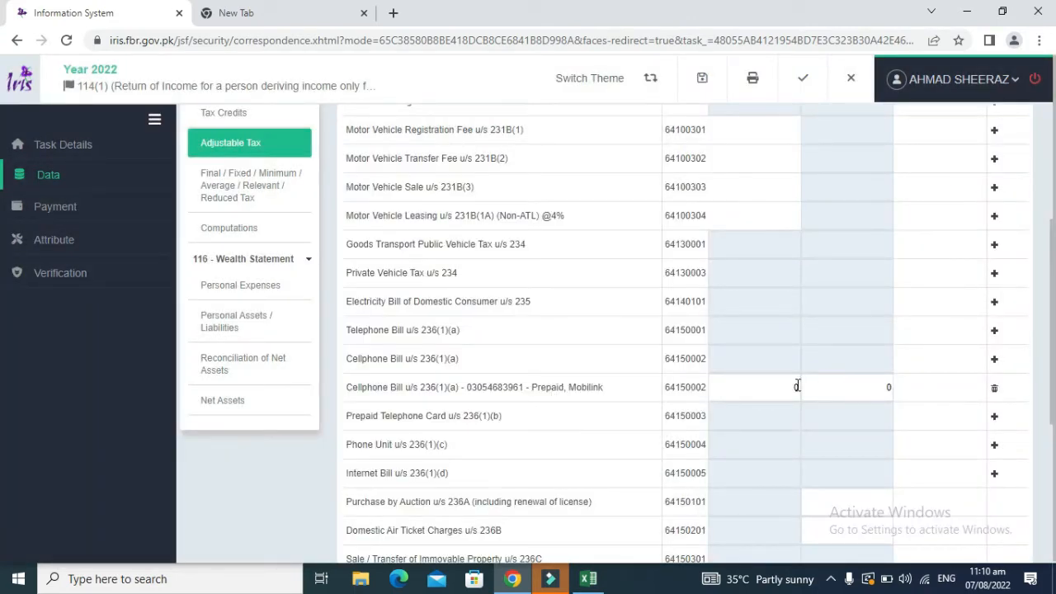
# Step: Enter 1,550 tax collected on the Mobilink cellphone row and recalculate
pyautogui.click(858, 385)
pyautogui.click(978, 312)
pyautogui.scroll(3, 3, 272)
pyautogui.click(890, 137)
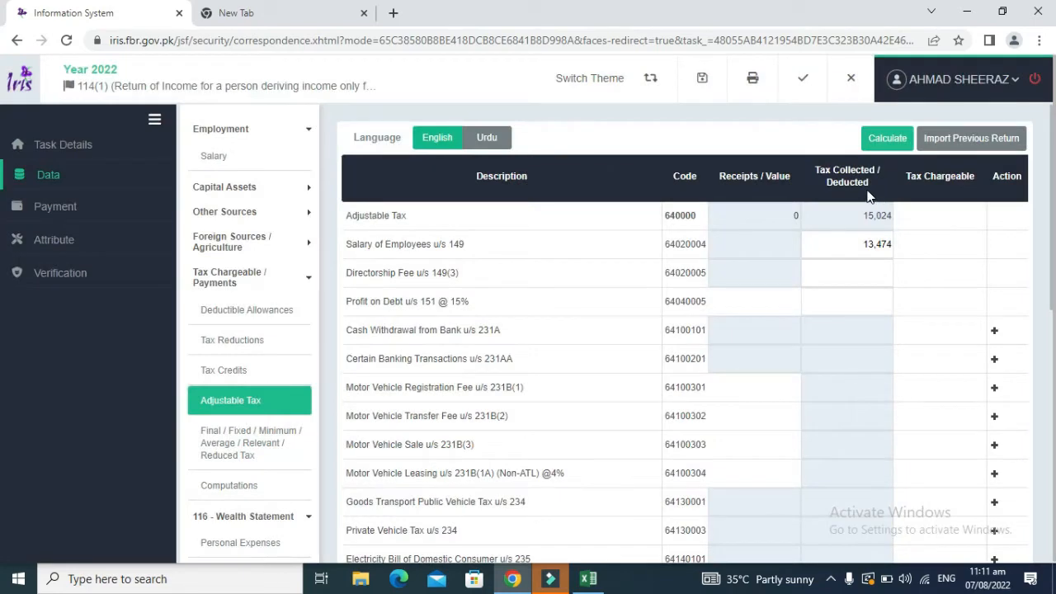
# Step: Review the cellphone rows and recalculate again to confirm the 15,024 adjustable tax total
pyautogui.moveTo(792, 176); pyautogui.dragTo(707, 179)
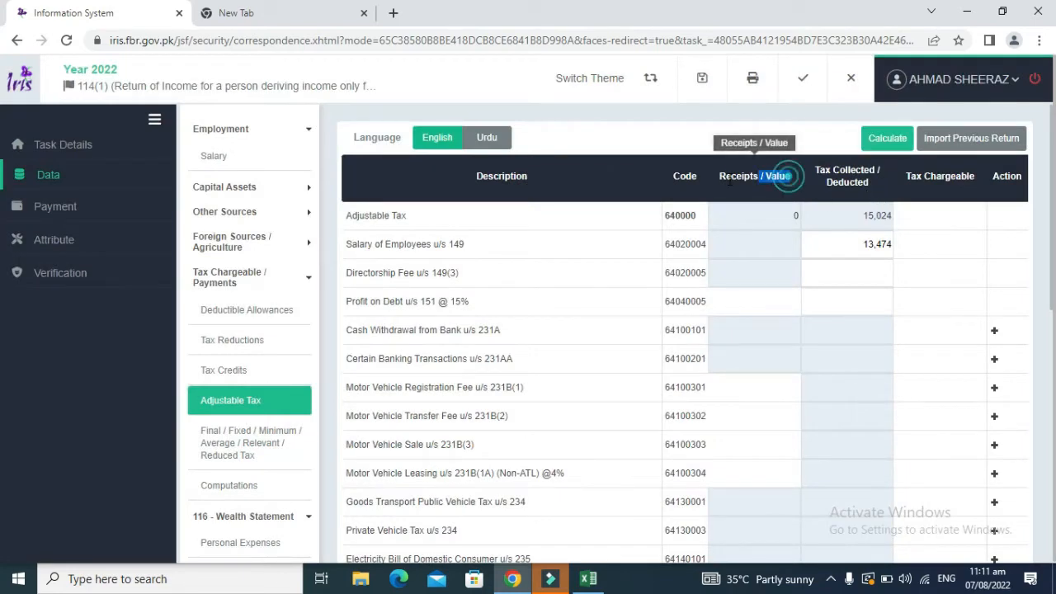
pyautogui.moveTo(1053, 198); pyautogui.dragTo(1055, 353)
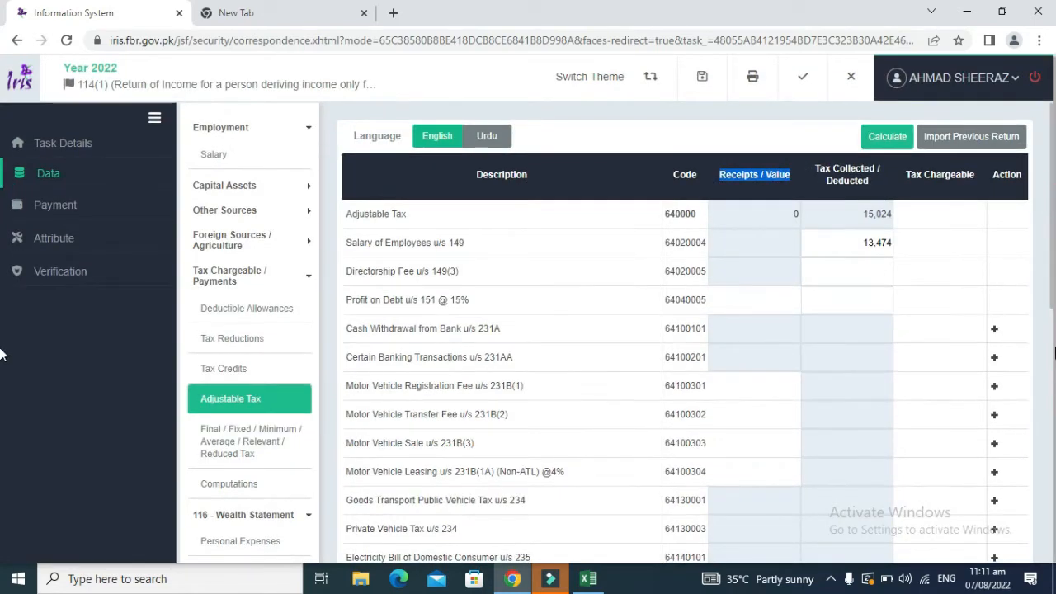
pyautogui.click(1053, 353)
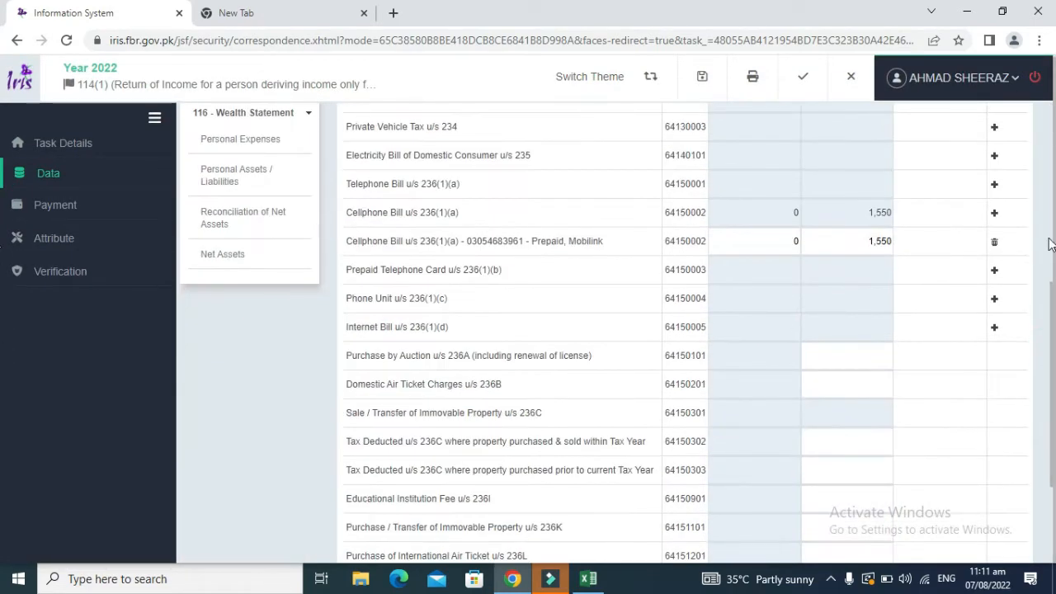
pyautogui.click(1053, 241)
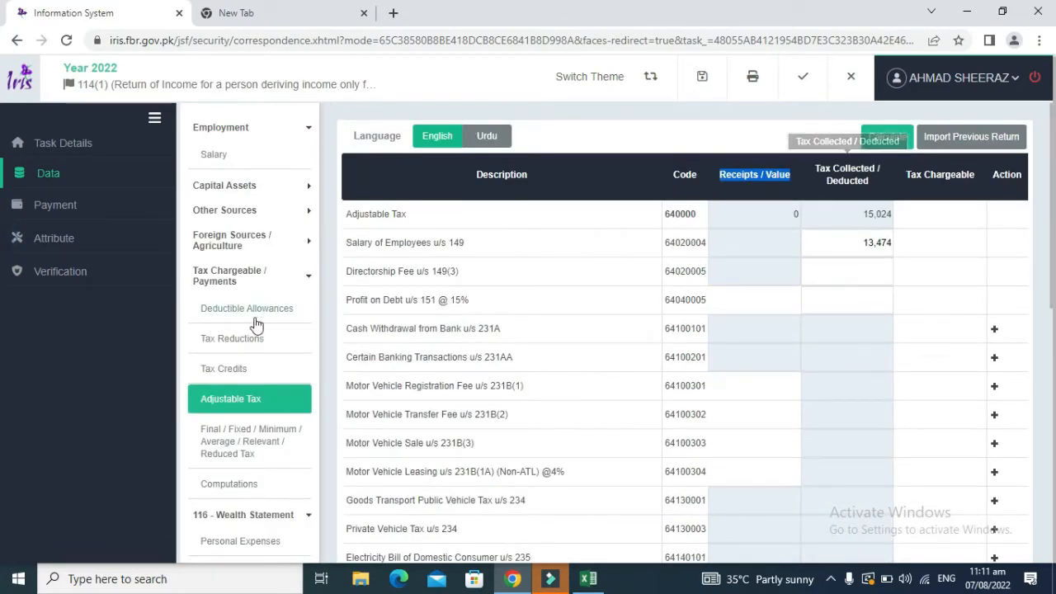
pyautogui.click(888, 136)
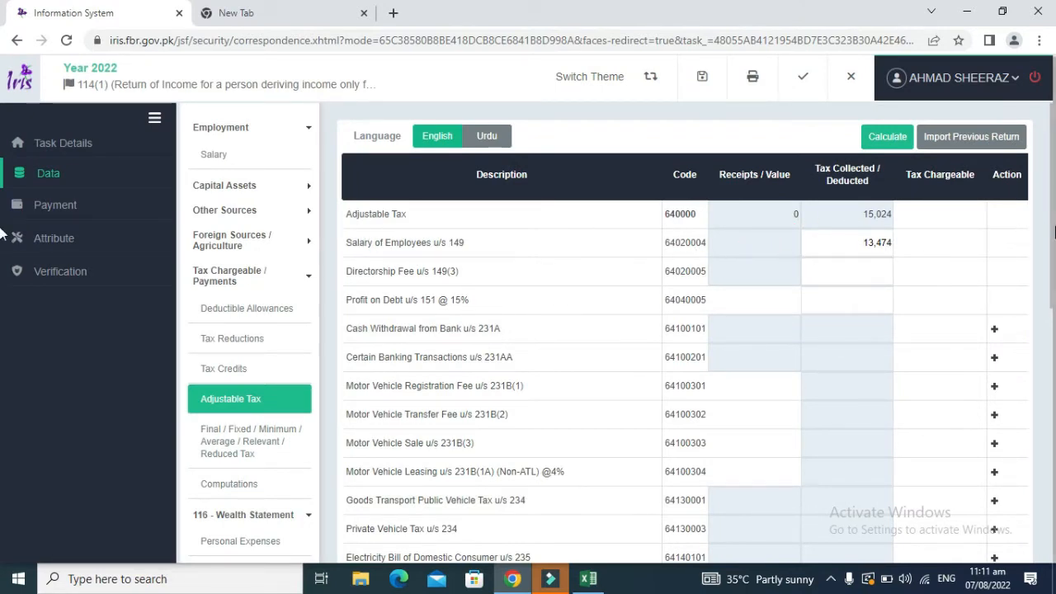
pyautogui.moveTo(1045, 233); pyautogui.dragTo(1044, 411)
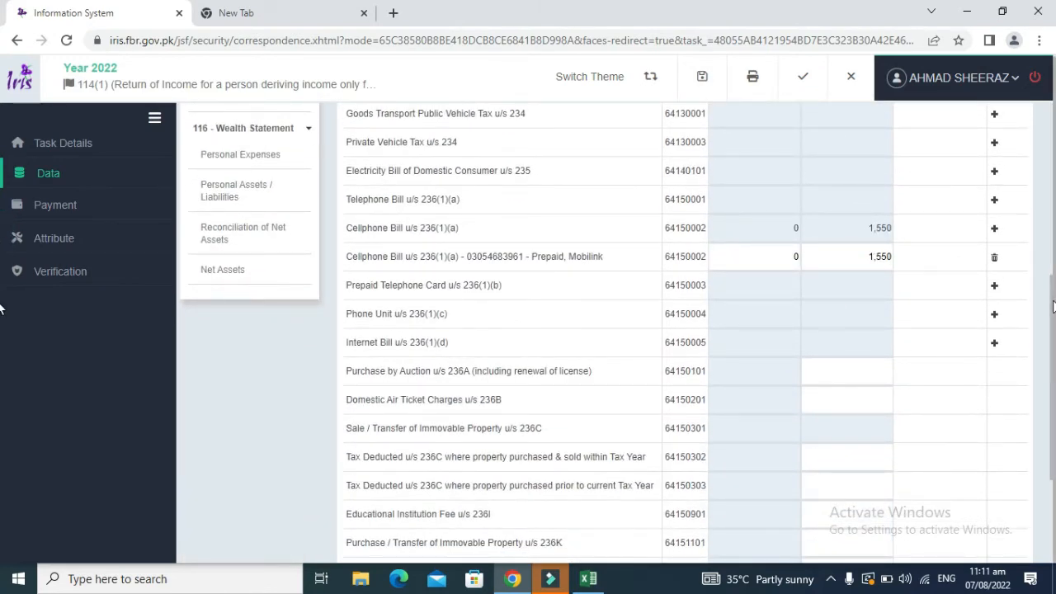
pyautogui.moveTo(1052, 307); pyautogui.dragTo(1053, 134)
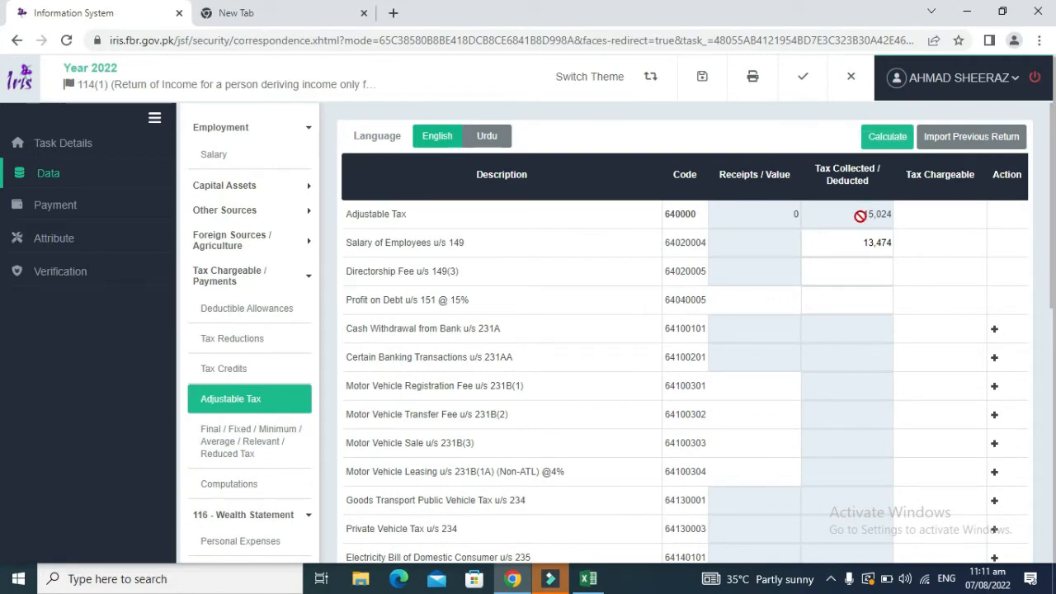
# Step: Recalculate the IRIS tax computation to show taxable income 887,253 and tax chargeable 15,863
pyautogui.click(232, 455)
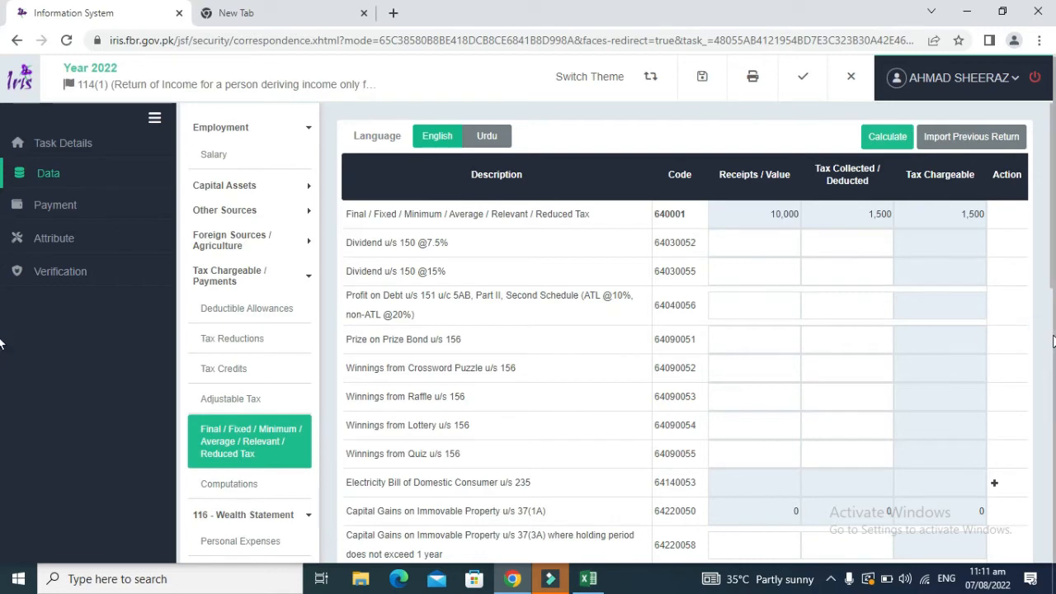
pyautogui.click(223, 486)
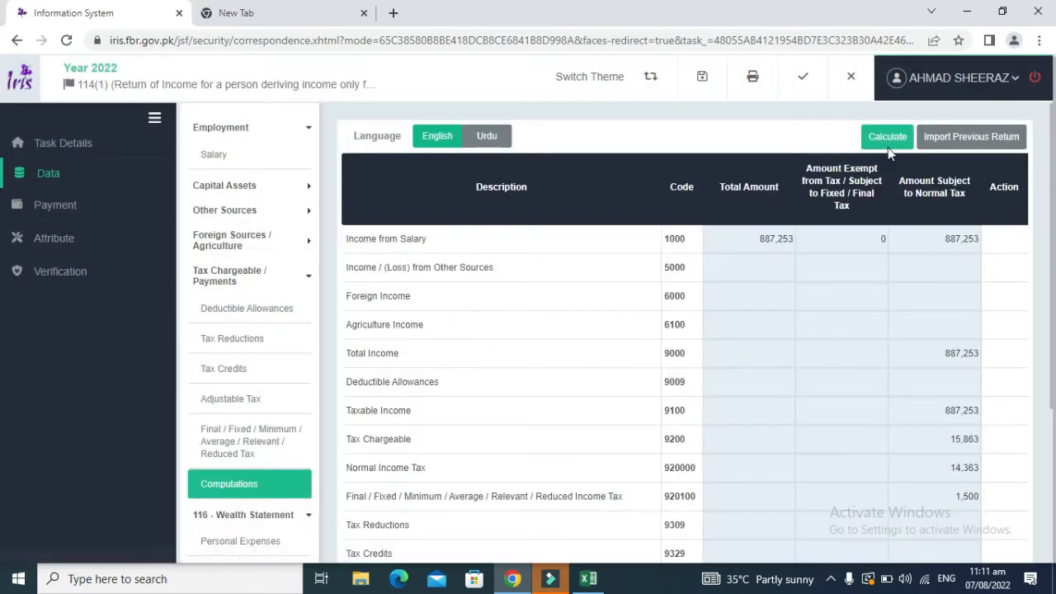
pyautogui.click(881, 138)
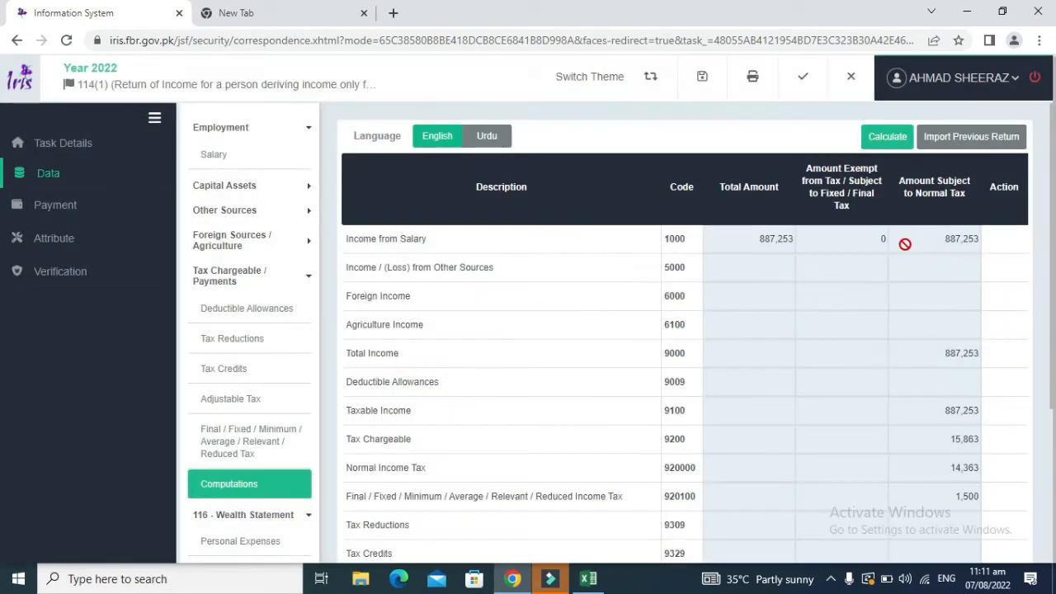
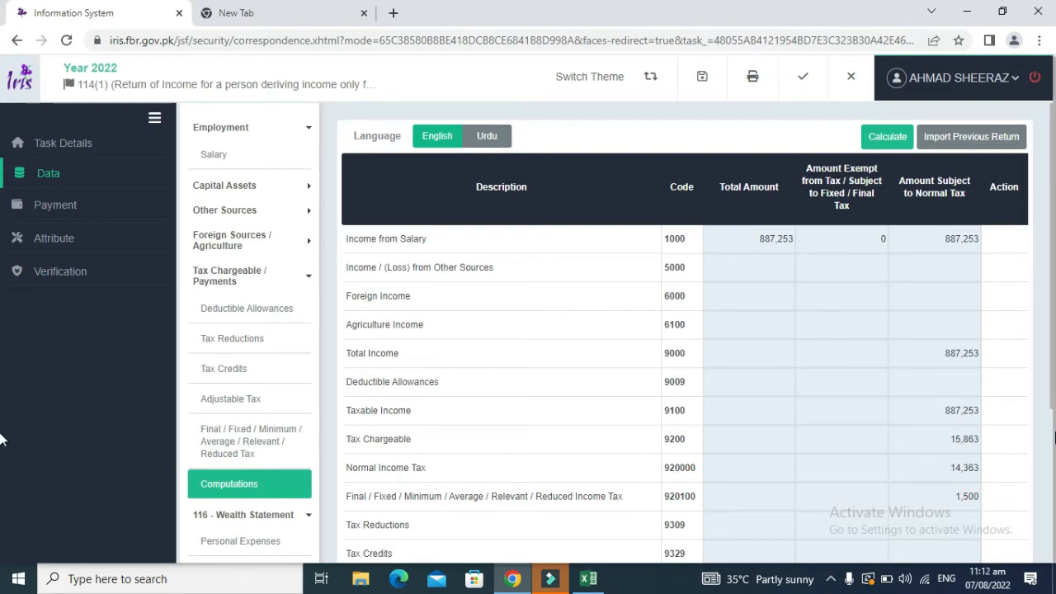
# Step: Review the computed tax rows down to tax chargeable 15,863, then bring up the Excel wealth reconciliation
pyautogui.moveTo(1050, 410); pyautogui.dragTo(1051, 498)
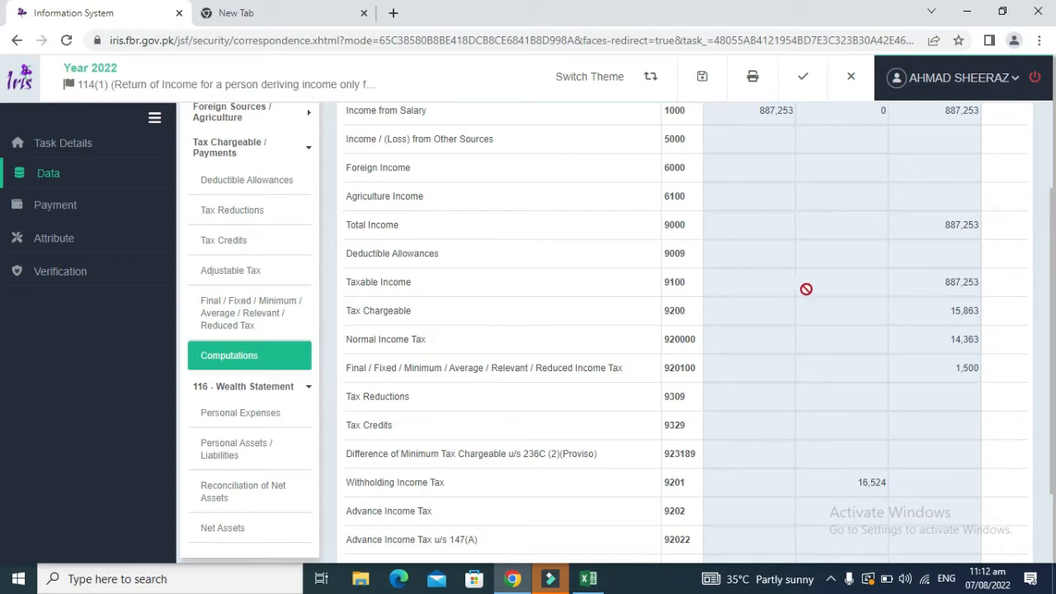
pyautogui.moveTo(411, 310); pyautogui.dragTo(349, 306)
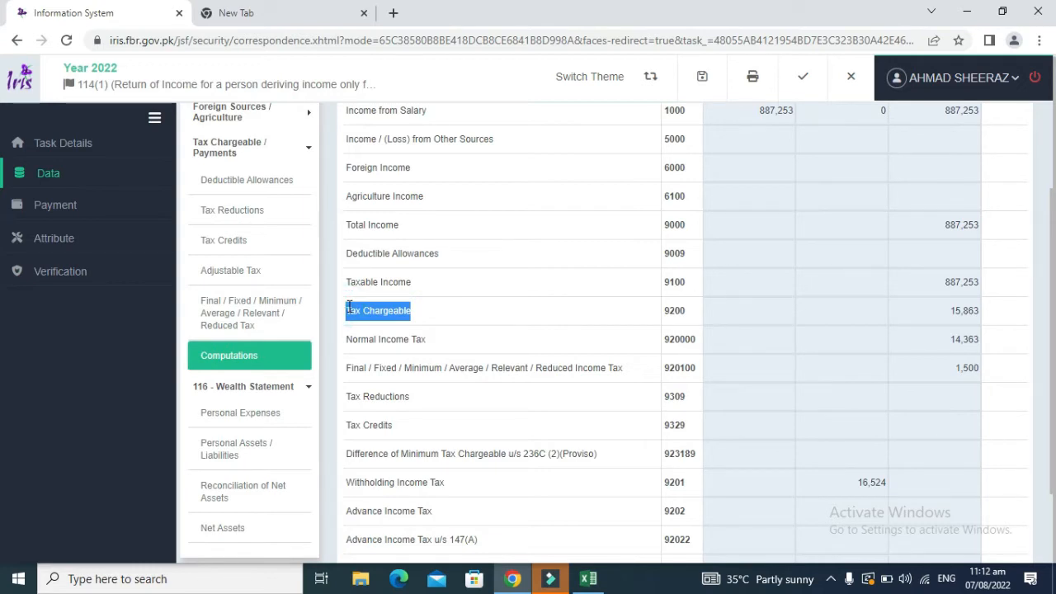
pyautogui.click(349, 307)
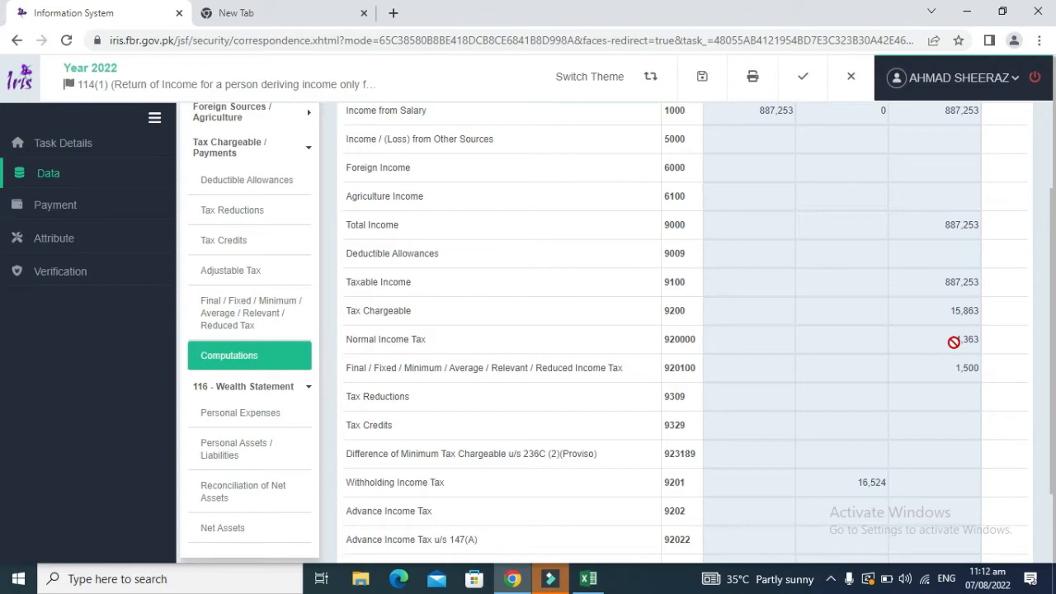
pyautogui.hotkey('alt', 'Tab')
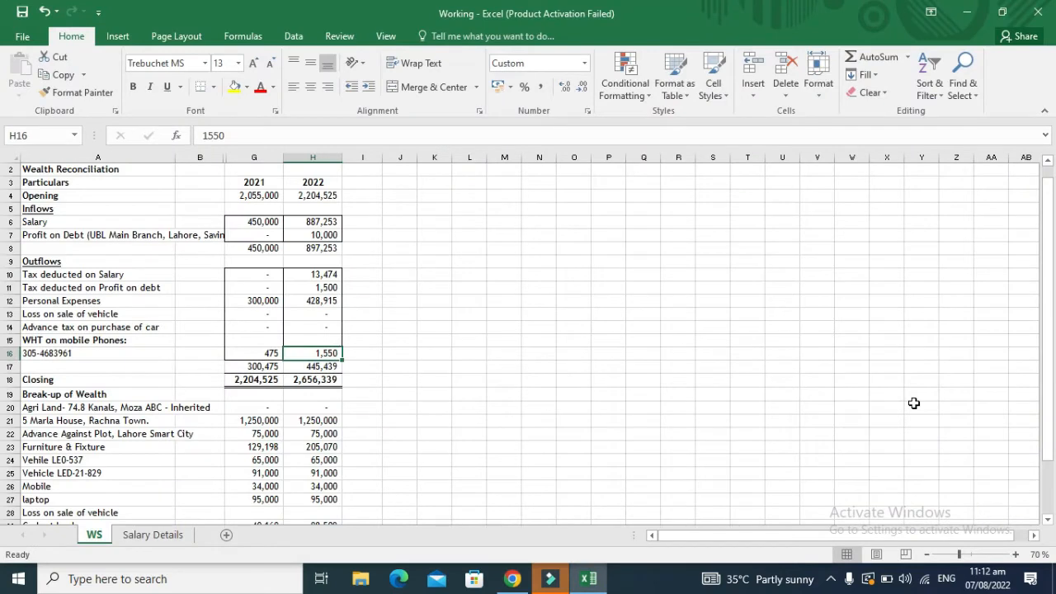
# Step: Highlight the 13,474 salary tax in H10 yellow
pyautogui.press('Right')
pyautogui.press('Up')
pyautogui.press('Up')
pyautogui.press('Up')
pyautogui.press('Up')
pyautogui.press('Up')
pyautogui.press('Up')
pyautogui.press('Left')
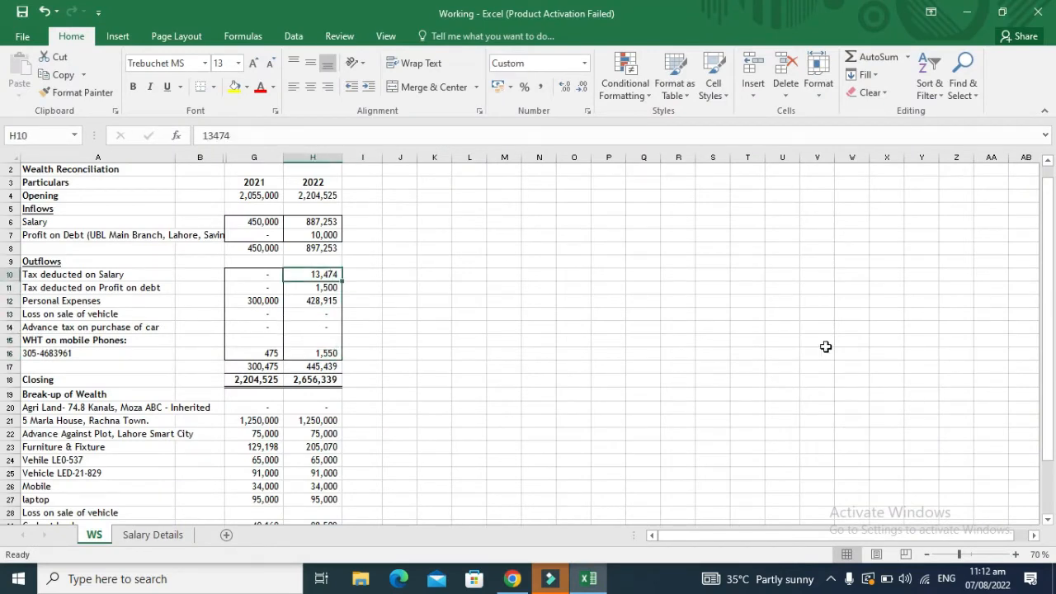
pyautogui.click(235, 88)
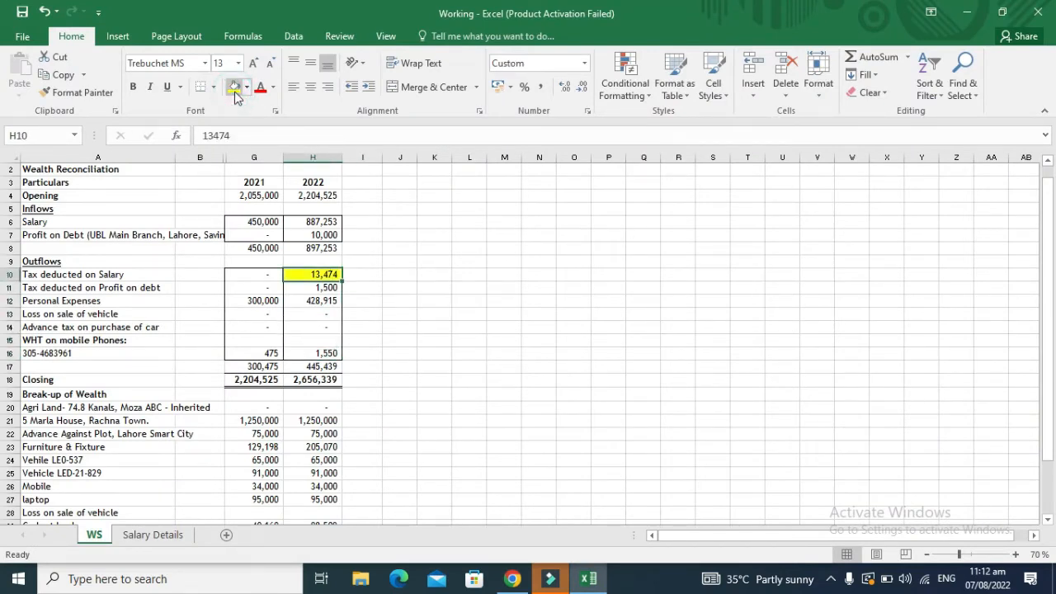
# Step: Enter =H10+H11 in I11 to total salary and profit-on-debt tax at 14,974
pyautogui.press('Down')
pyautogui.press('Right')
pyautogui.press('Left')
pyautogui.press('Right')
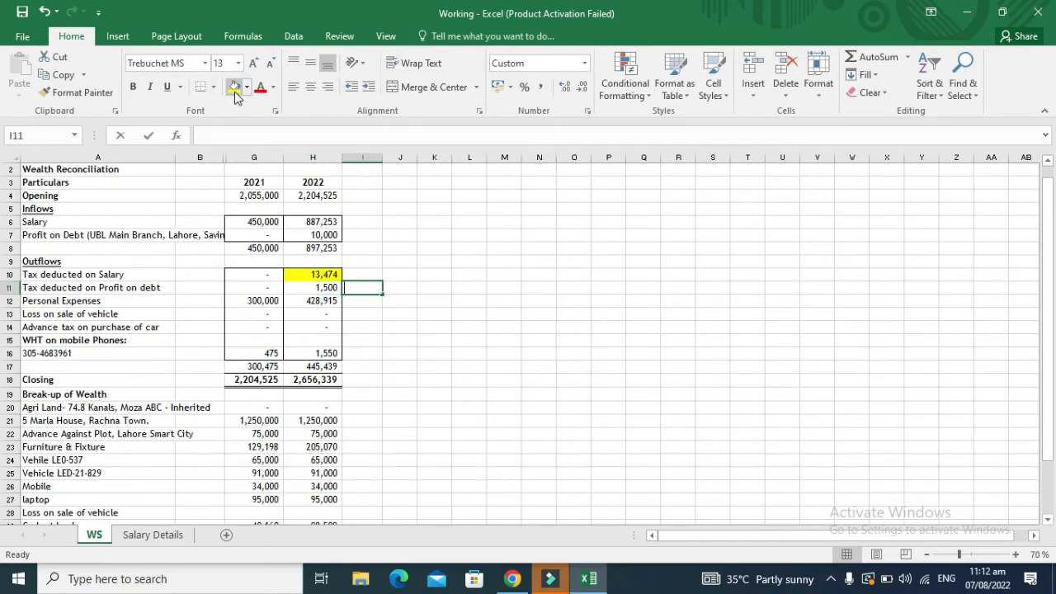
pyautogui.write('=')
pyautogui.press('Left')
pyautogui.press('Up')
pyautogui.write('+H11')
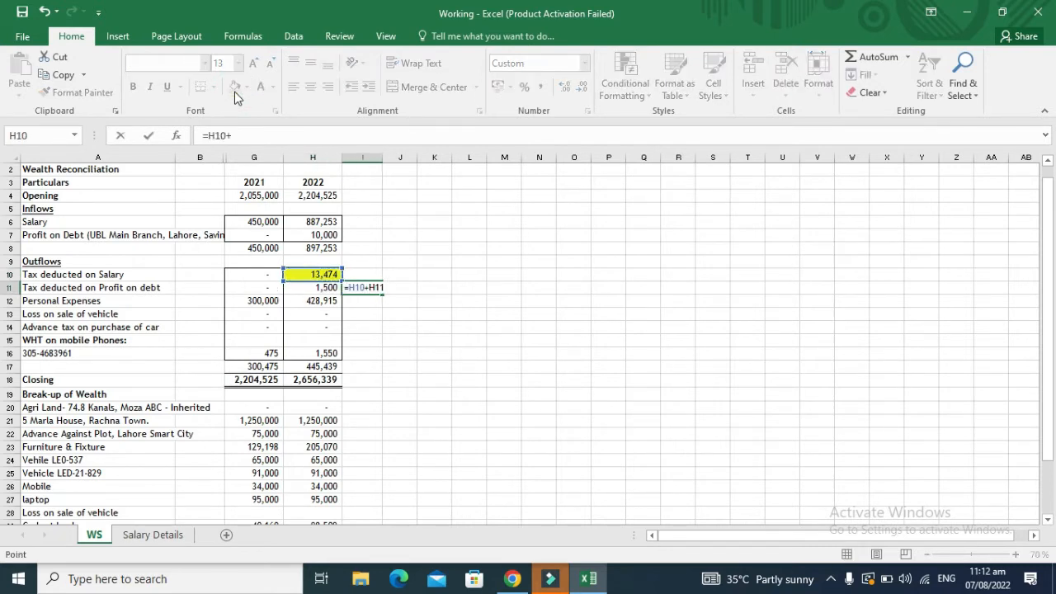
pyautogui.press('Return')
pyautogui.press('Up')
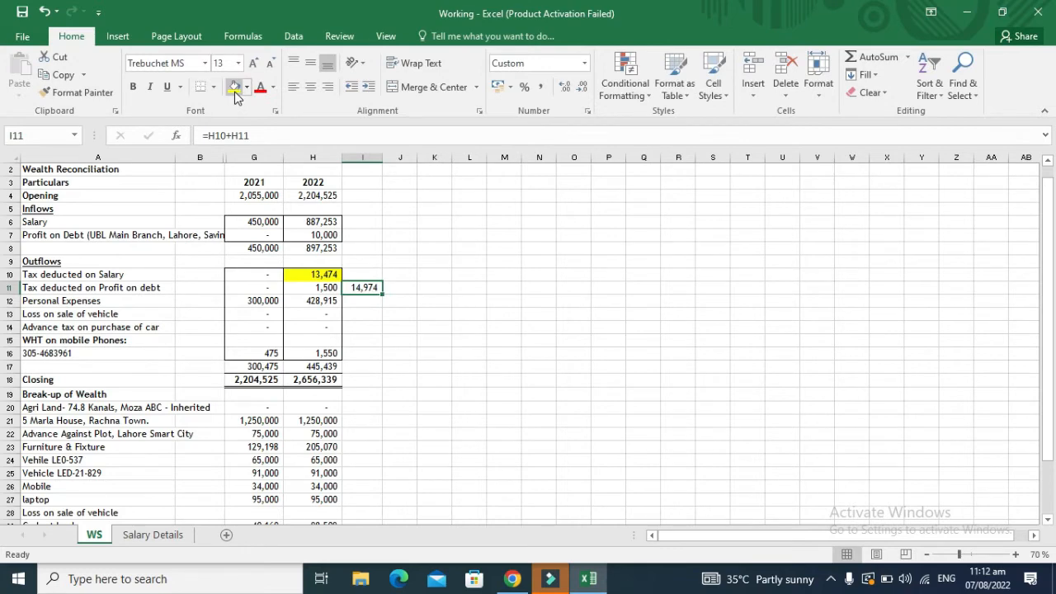
# Step: Enter =I11+H16 in I12 to bring the withheld taxes to 16,524
pyautogui.hotkey('alt', 'Tab')
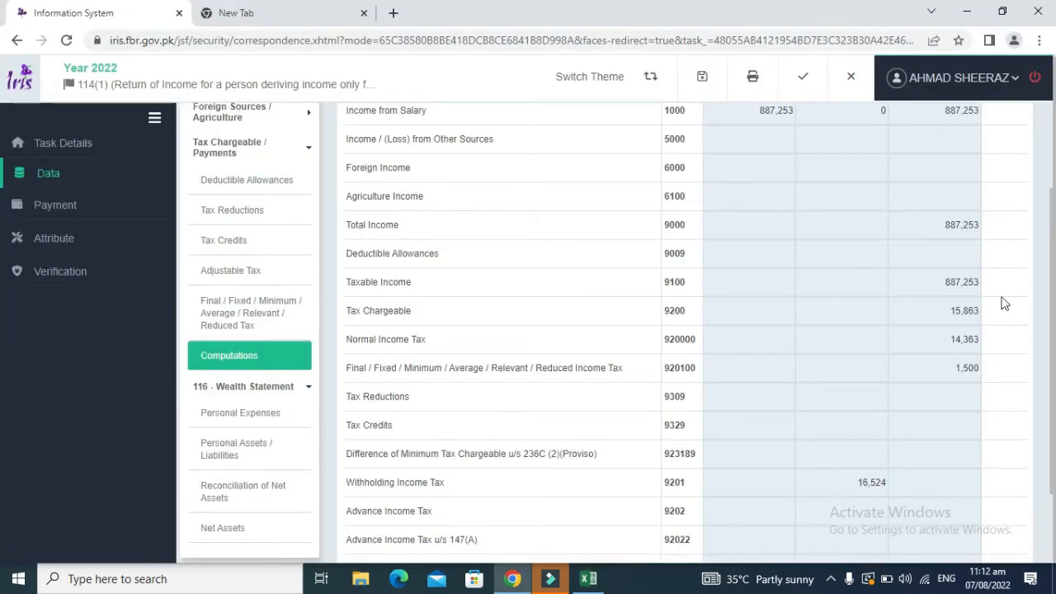
pyautogui.hotkey('alt', 'Tab')
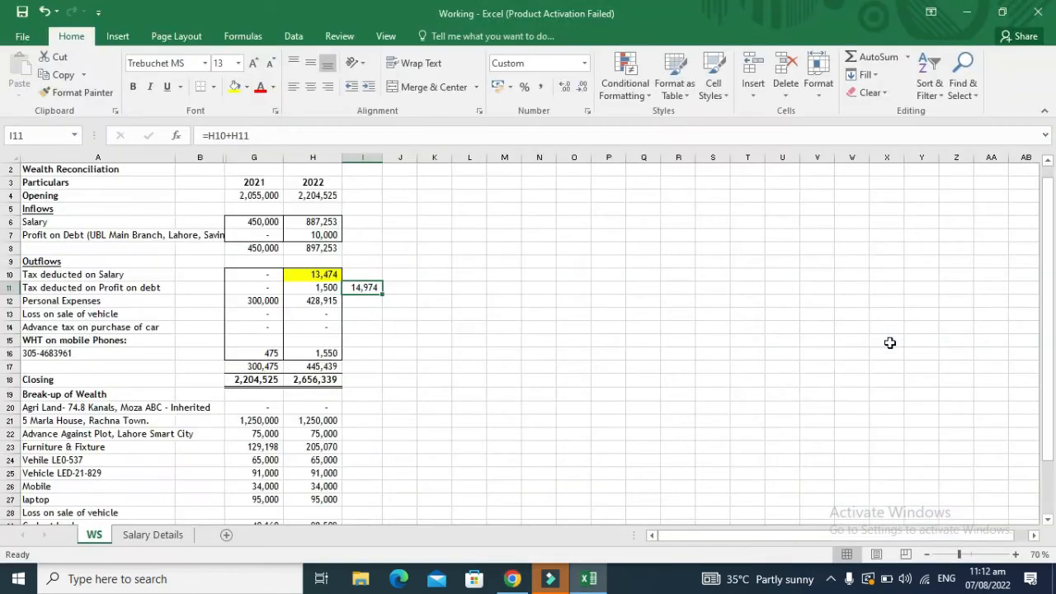
pyautogui.press('Down')
pyautogui.write('=')
pyautogui.press('Up')
pyautogui.write('+')
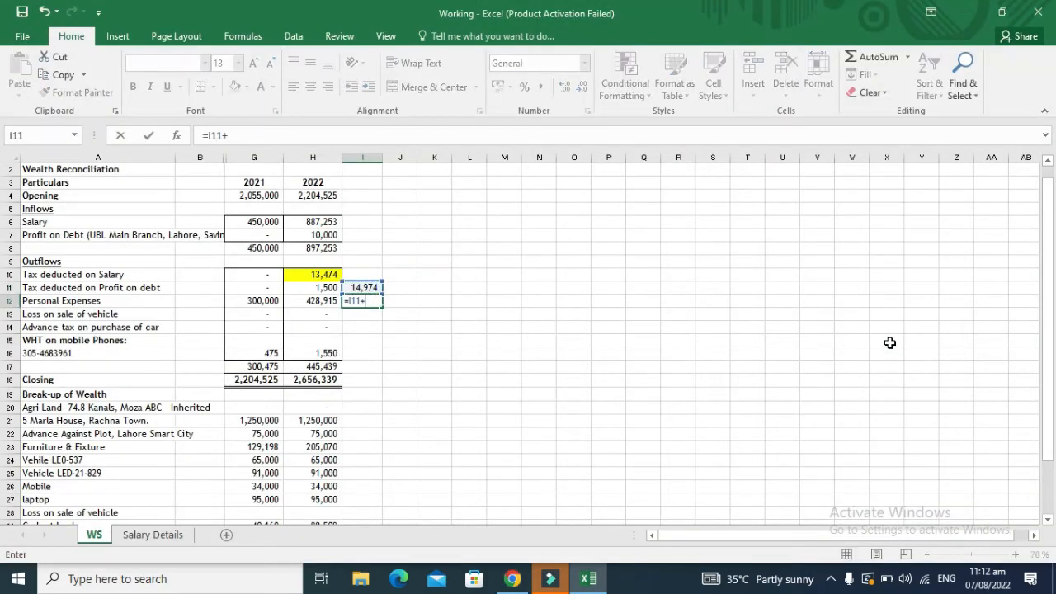
pyautogui.press('Down')
pyautogui.press('Down')
pyautogui.press('Down')
pyautogui.press('Down')
pyautogui.press('Left')
pyautogui.press('Return')
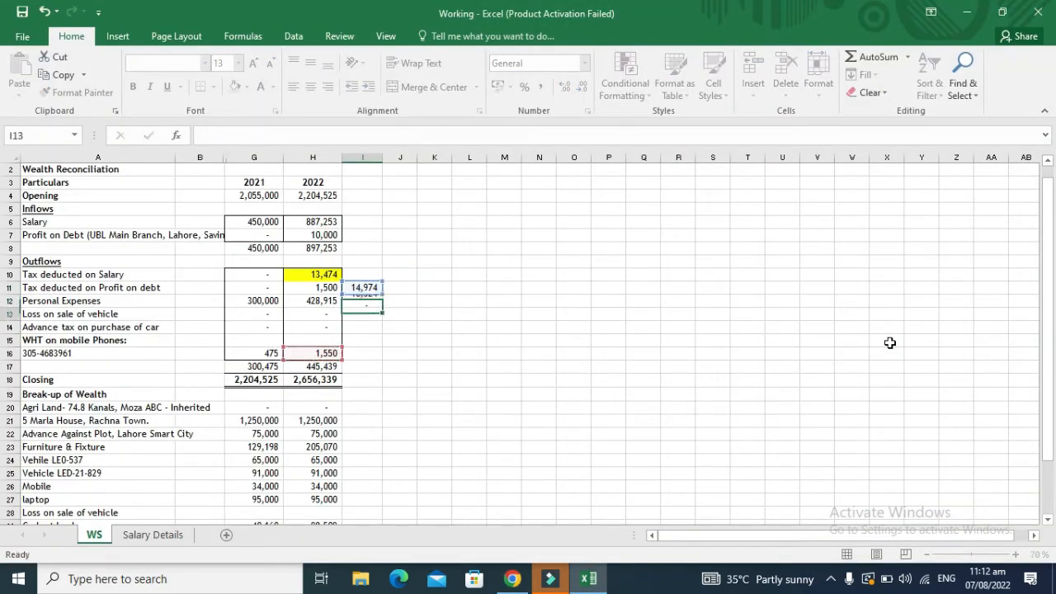
pyautogui.press('Up')
pyautogui.hotkey('alt', 'Tab')
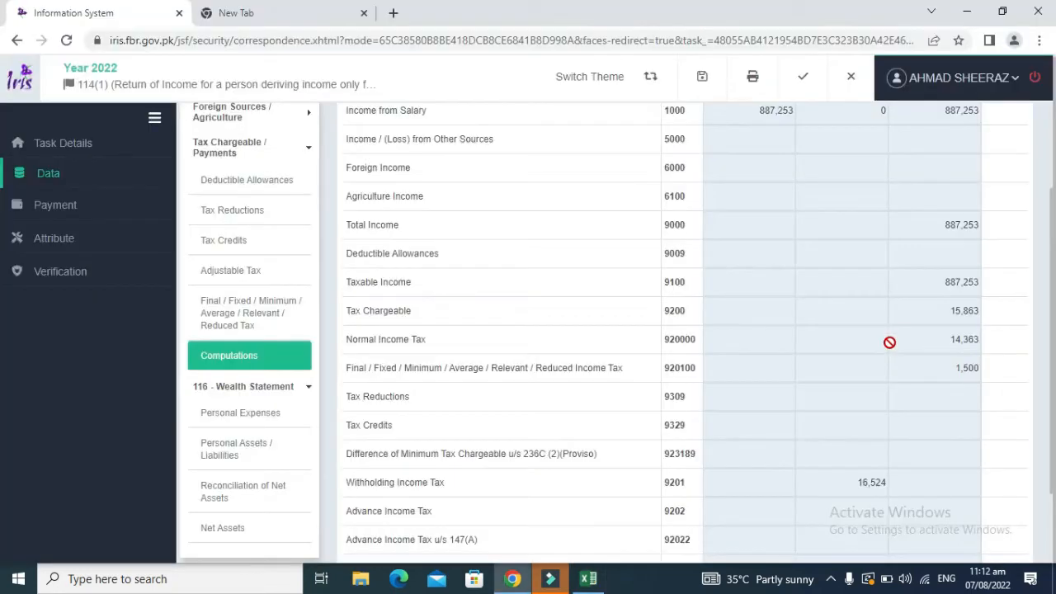
pyautogui.doubleClick(864, 481)
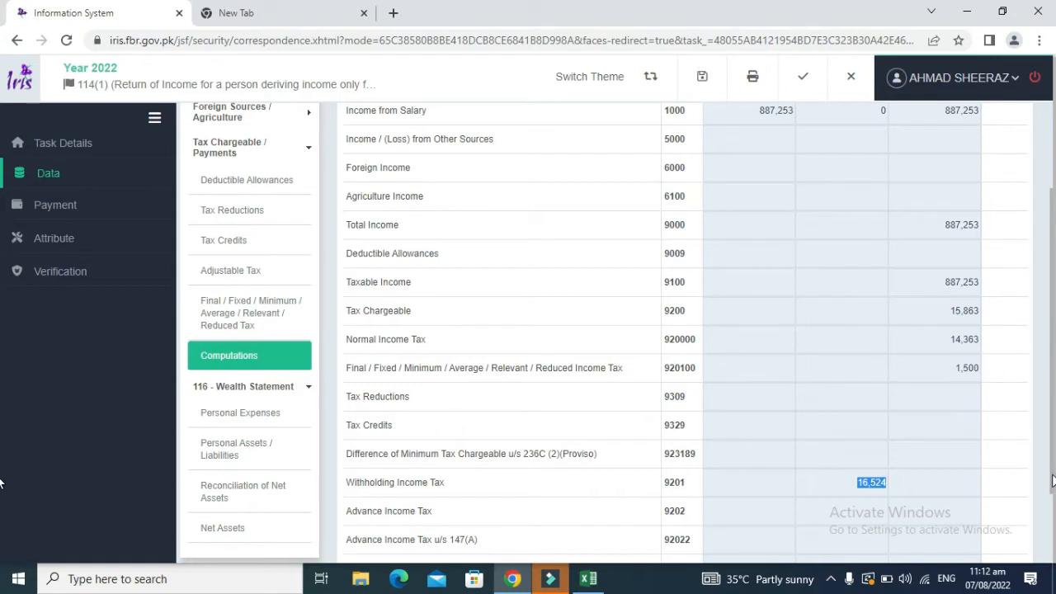
pyautogui.moveTo(1053, 482); pyautogui.dragTo(1053, 548)
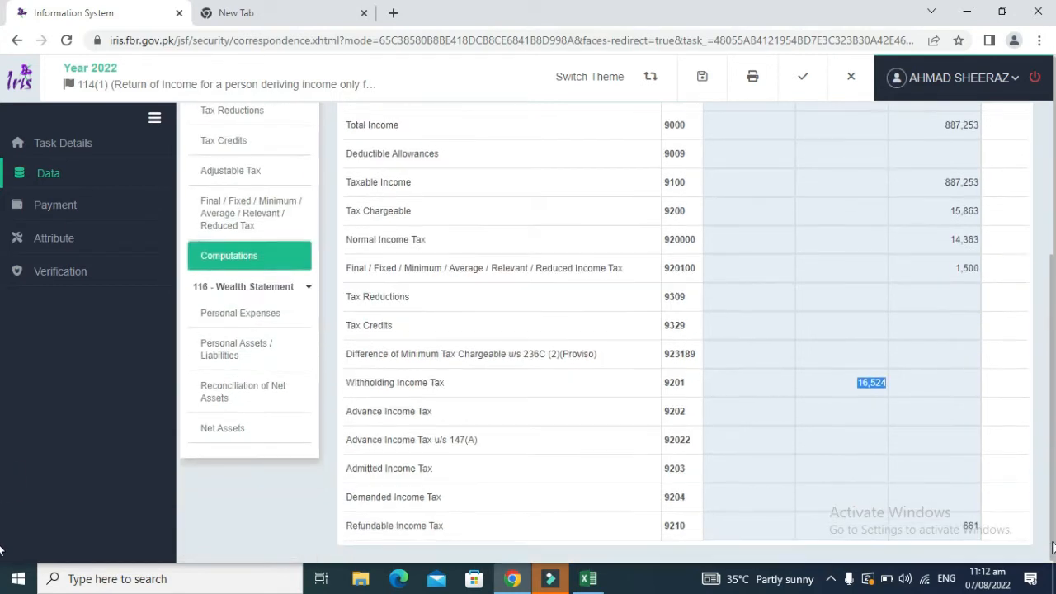
pyautogui.doubleClick(437, 526)
pyautogui.moveTo(437, 527); pyautogui.dragTo(972, 528)
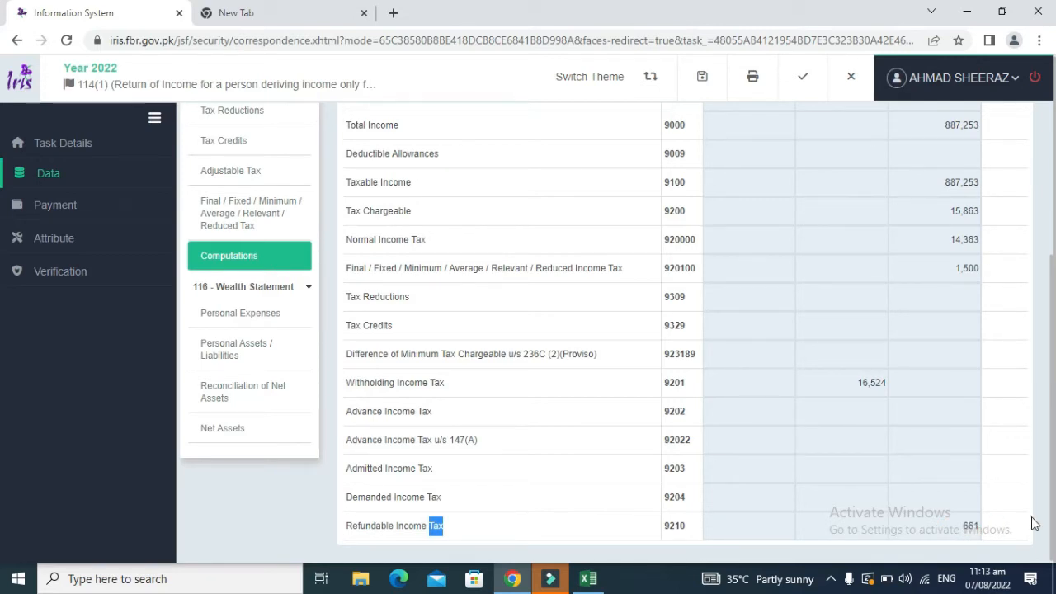
pyautogui.hotkey('ctrl', 'a')
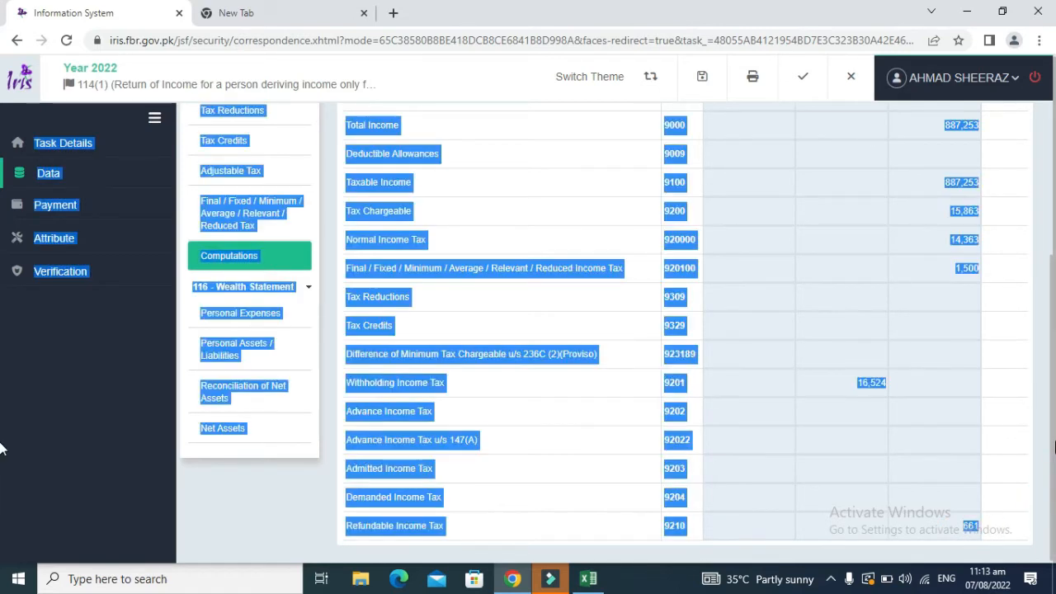
pyautogui.click(977, 420)
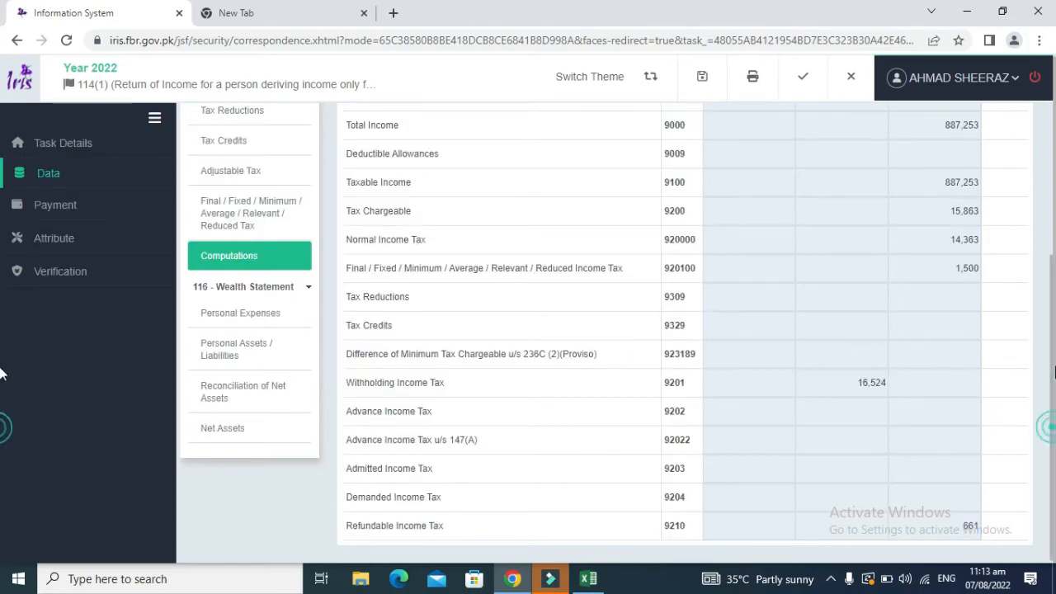
pyautogui.scroll(2, 1054, 355)
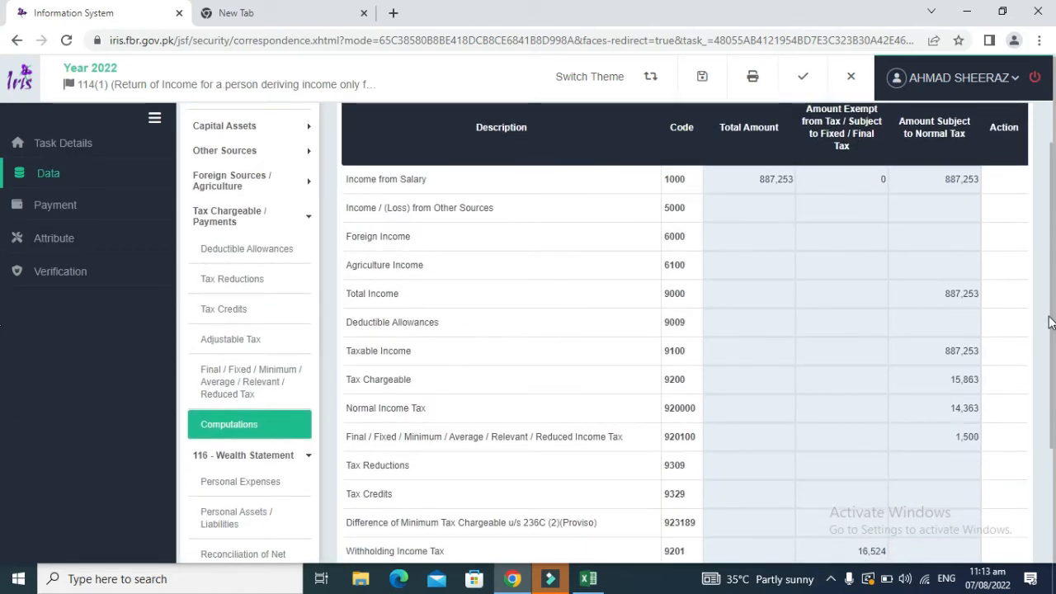
pyautogui.scroll(1, 1050, 322)
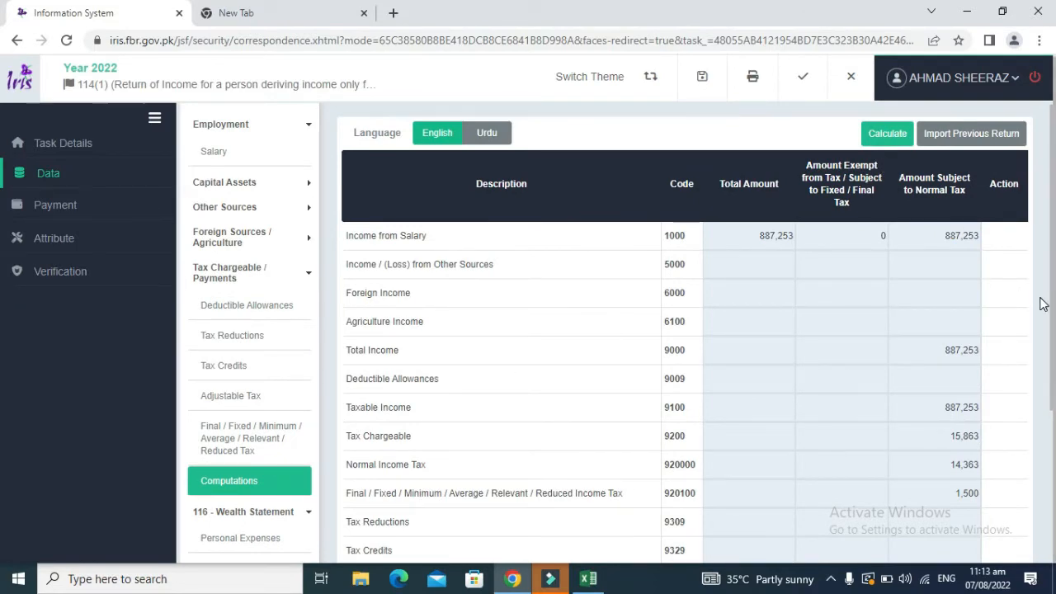
# Step: Highlight the mobile tax 1,550 in H16 and debt tax 1,500 in H11 yellow
pyautogui.hotkey('alt', 'Tab')
pyautogui.press('Up')
pyautogui.press('Up')
pyautogui.press('Up')
pyautogui.press('Up')
pyautogui.press('Up')
pyautogui.press('Up')
pyautogui.press('Up')
pyautogui.press('Up')
pyautogui.press('Left')
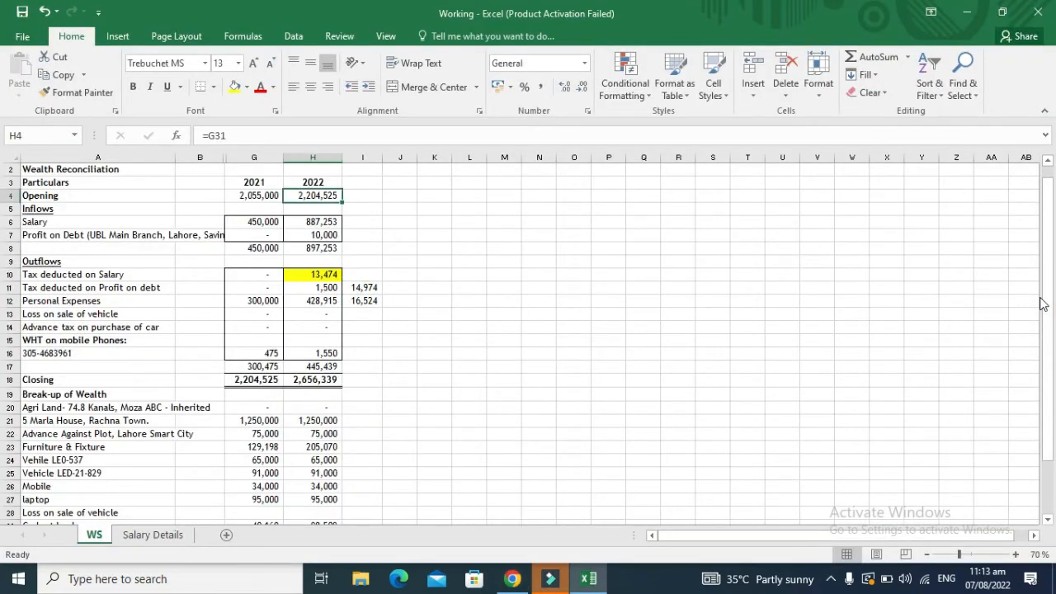
pyautogui.press('Down')
pyautogui.press('Down')
pyautogui.press('Down')
pyautogui.press('Down')
pyautogui.press('Down')
pyautogui.press('Down')
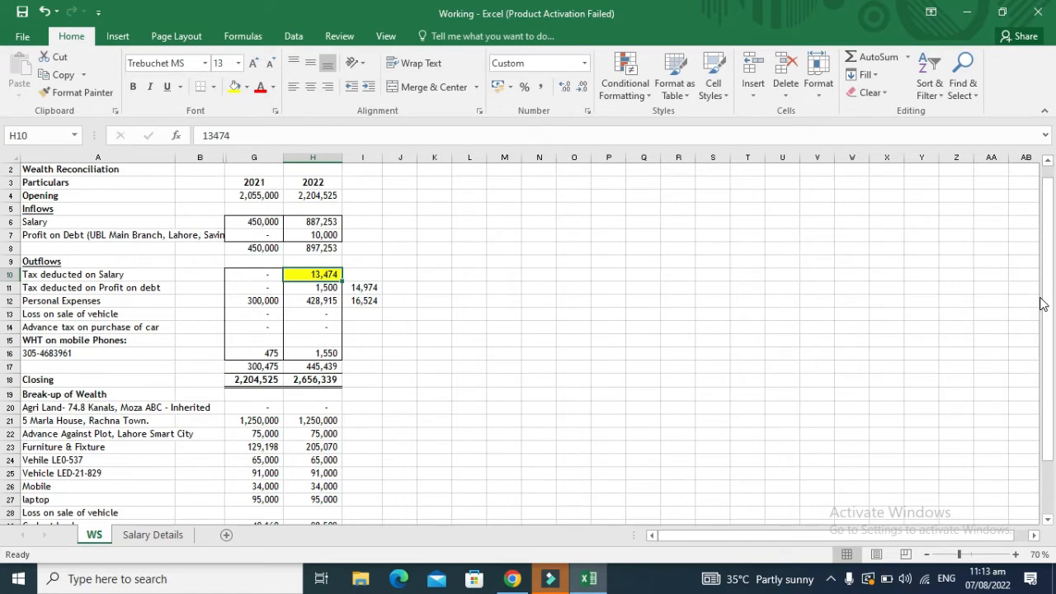
pyautogui.press('Down')
pyautogui.press('Down')
pyautogui.press('Down')
pyautogui.press('Down')
pyautogui.press('Down')
pyautogui.press('Down')
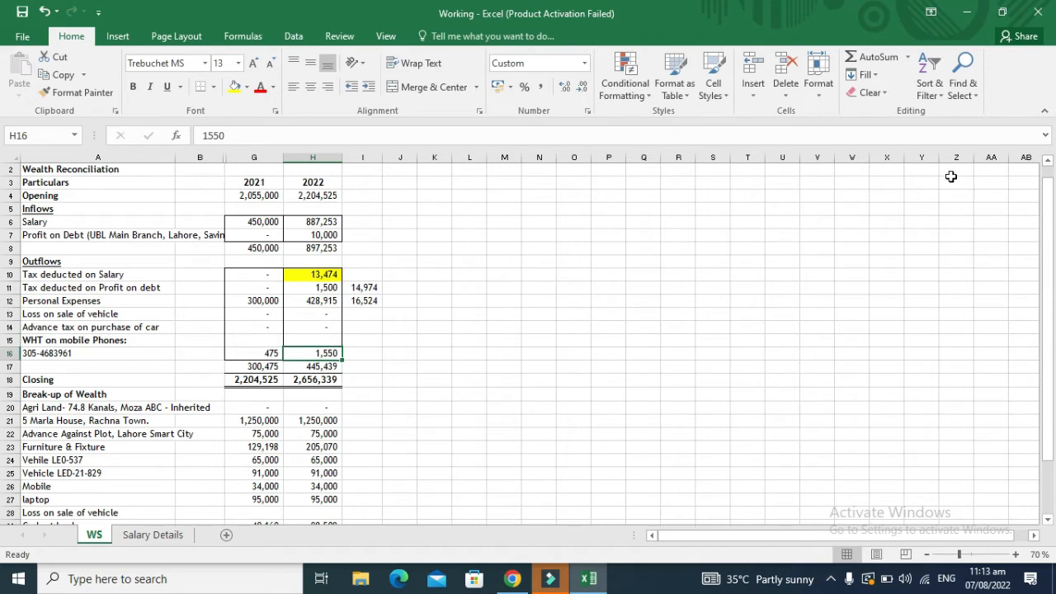
pyautogui.click(232, 87)
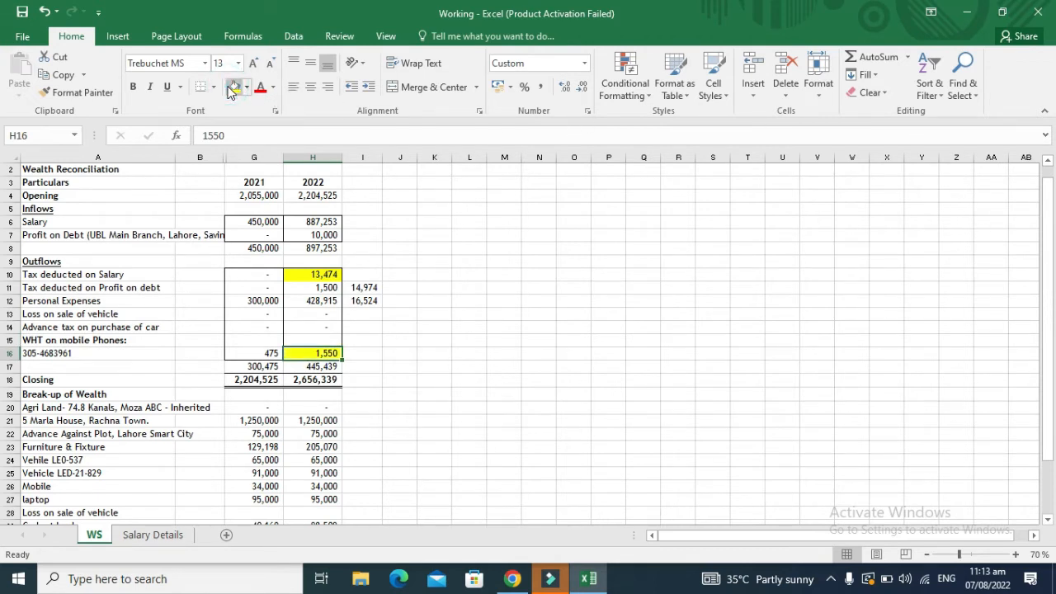
pyautogui.press('Up')
pyautogui.press('Up')
pyautogui.press('Up')
pyautogui.press('Up')
pyautogui.press('Up')
pyautogui.press('Up')
pyautogui.press('Down')
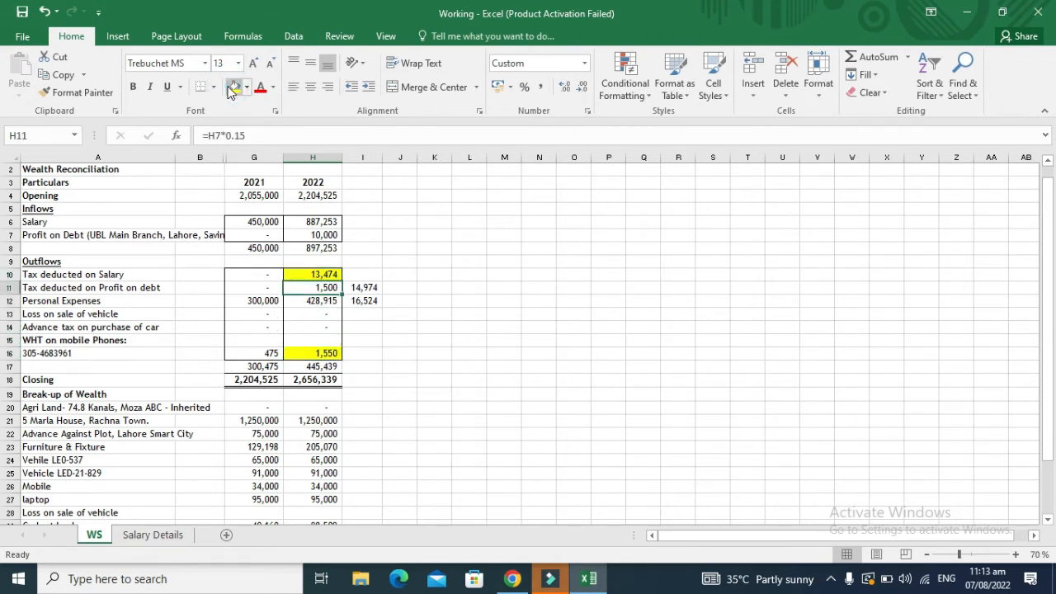
pyautogui.click(232, 88)
# Step: Highlight the H6:H8 inflow figures yellow
pyautogui.press('Up')
pyautogui.press('Up')
pyautogui.press('Up')
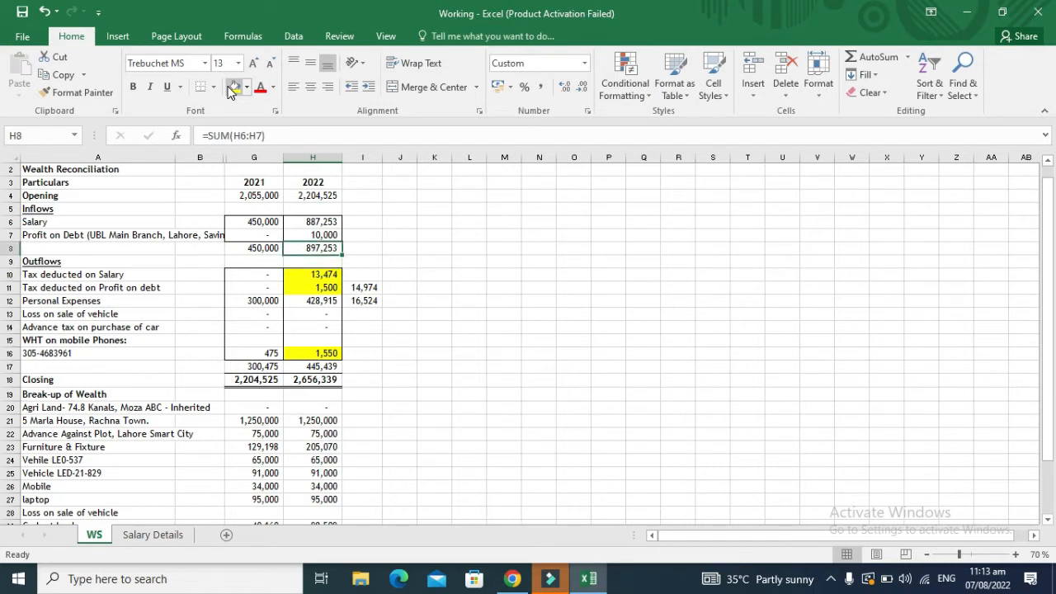
pyautogui.press('Down')
pyautogui.press('Up')
pyautogui.press('Up')
pyautogui.press('Up')
pyautogui.hotkey('shift', 'Down')
pyautogui.hotkey('shift', 'Down')
pyautogui.click(232, 88)
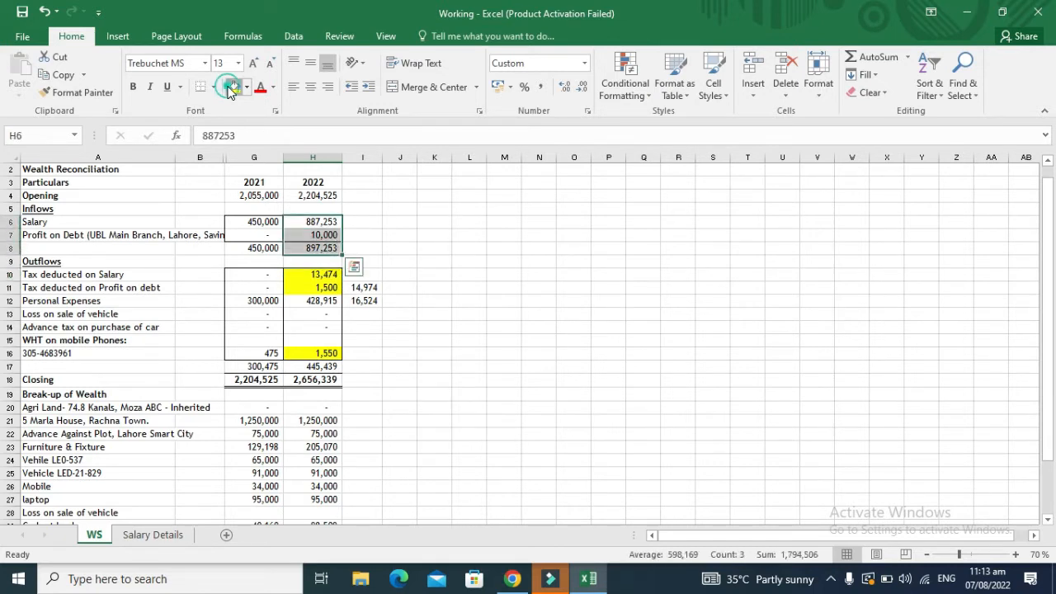
pyautogui.hotkey('alt', 'Tab')
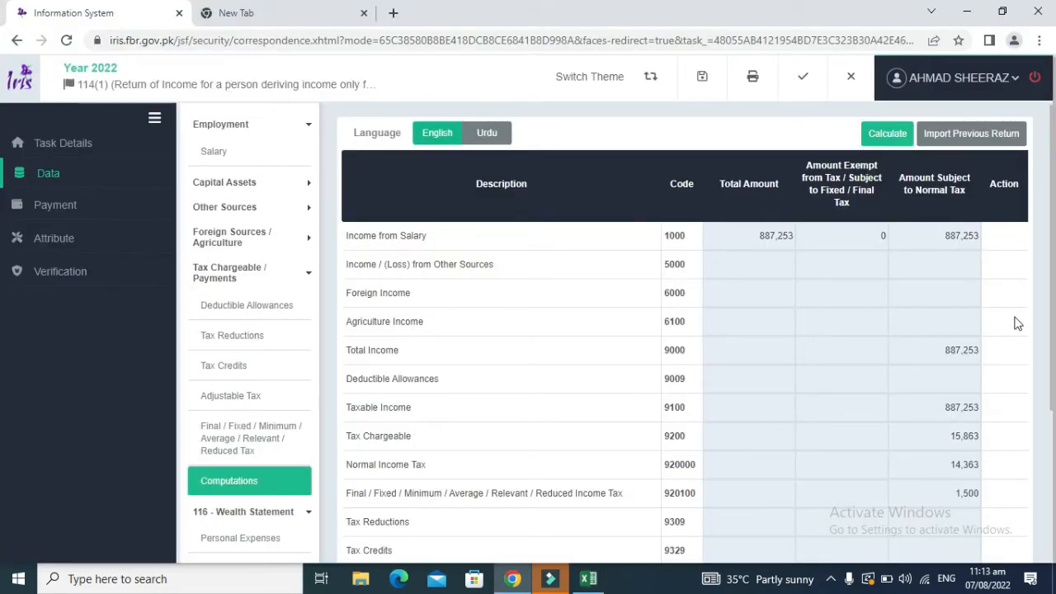
pyautogui.scroll(-1, 1052, 323)
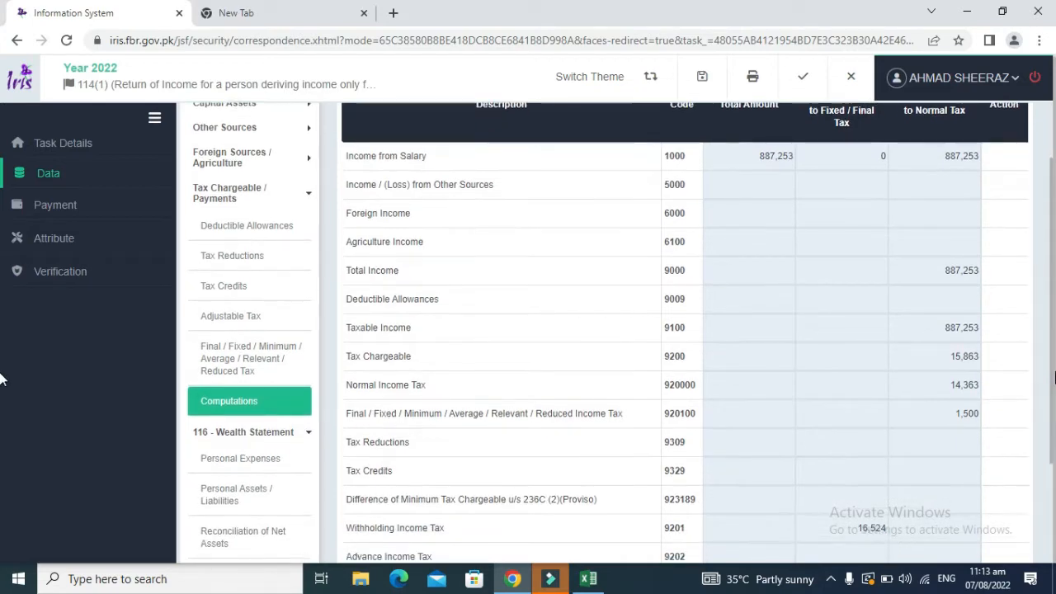
pyautogui.scroll(1, 1048, 347)
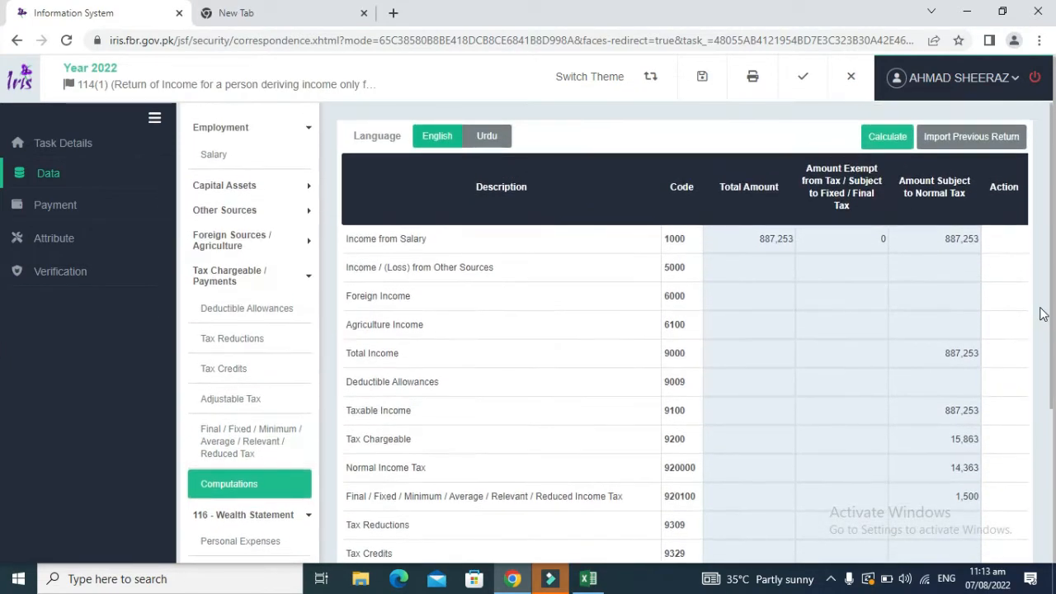
pyautogui.scroll(-1, 1047, 349)
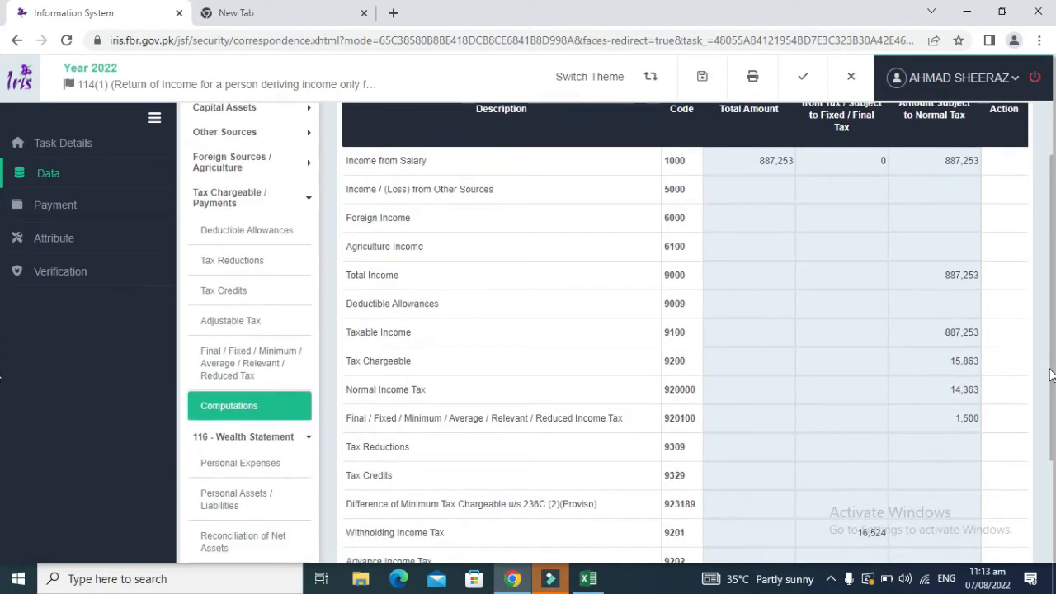
pyautogui.scroll(-1, 1053, 423)
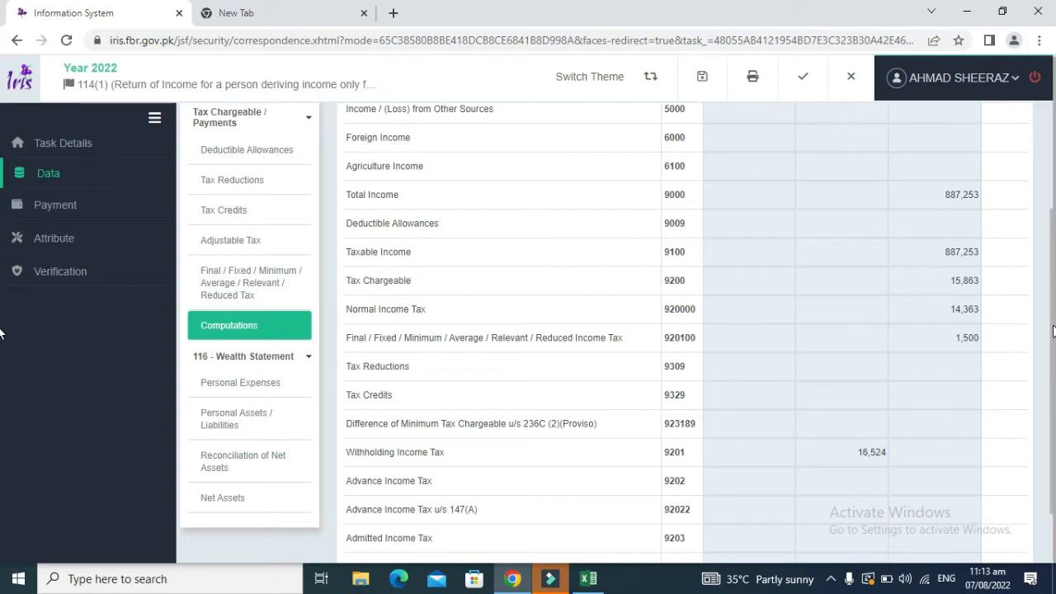
pyautogui.click(294, 356)
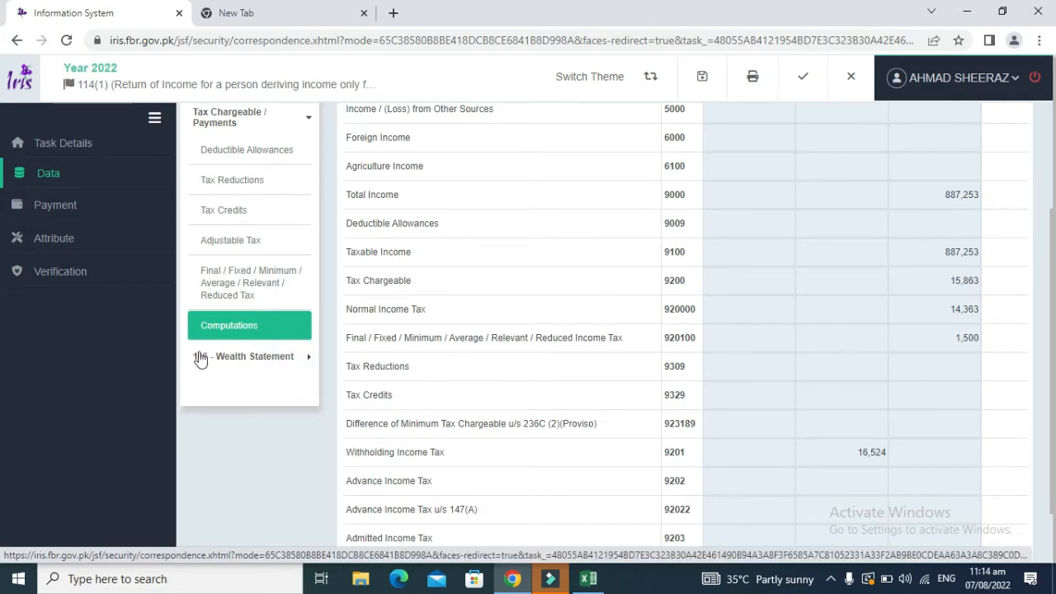
pyautogui.click(280, 357)
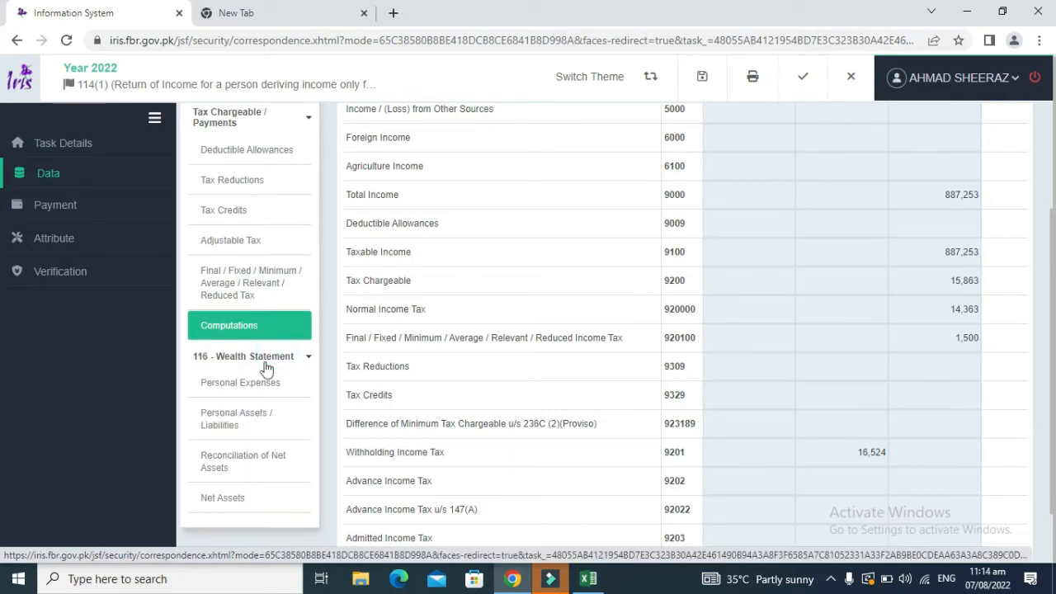
# Step: Open Personal Expenses in IRIS and copy the 2022 personal expenses figure from Excel
pyautogui.click(258, 384)
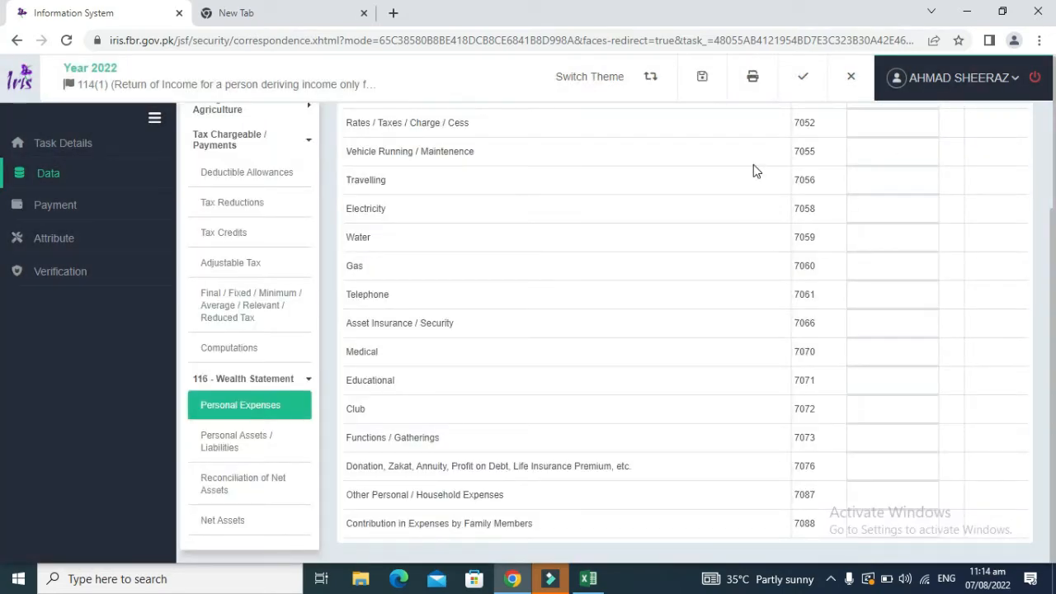
pyautogui.hotkey('alt', 'Tab')
pyautogui.press('Down')
pyautogui.press('Down')
pyautogui.press('Down')
pyautogui.press('Down')
pyautogui.press('Down')
pyautogui.press('Down')
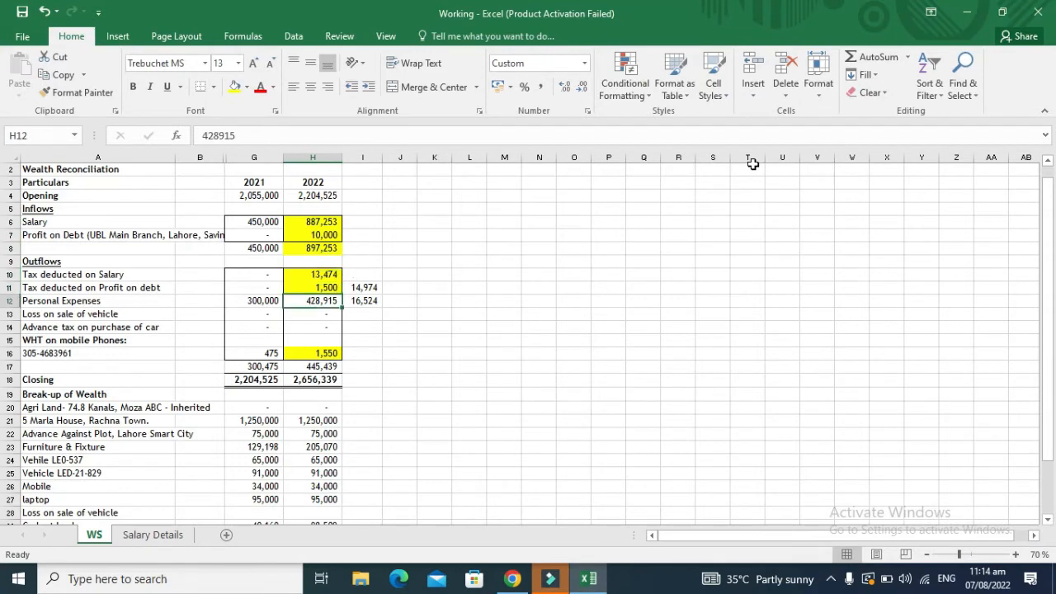
pyautogui.hotkey('ctrl', 'c')
pyautogui.hotkey('alt', 'Tab')
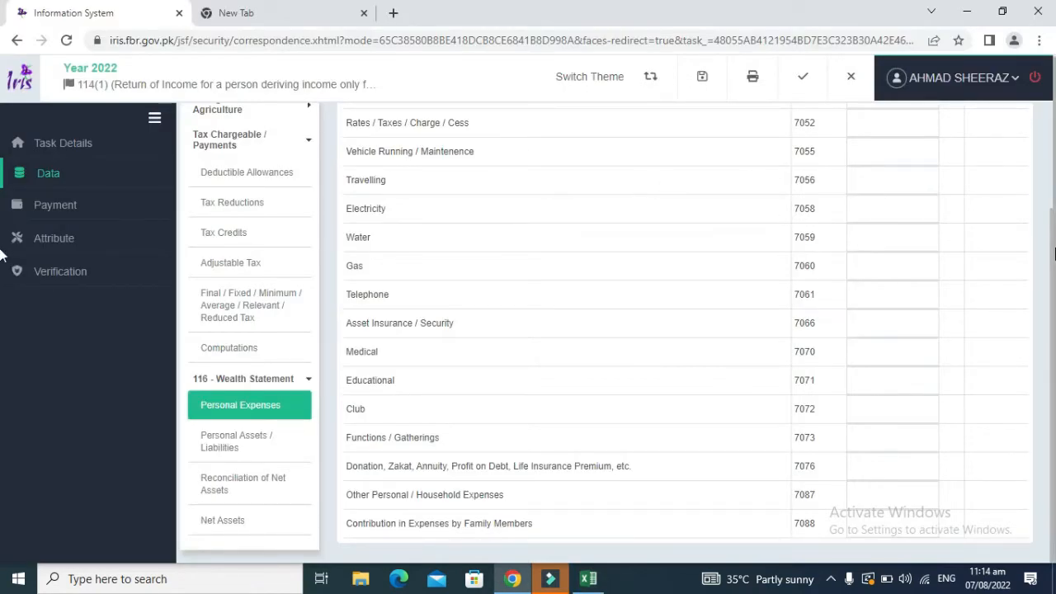
# Step: Enter 400,000 as Other Personal/Household Expenses (7087) and recalculate
pyautogui.click(861, 495)
pyautogui.write('400000')
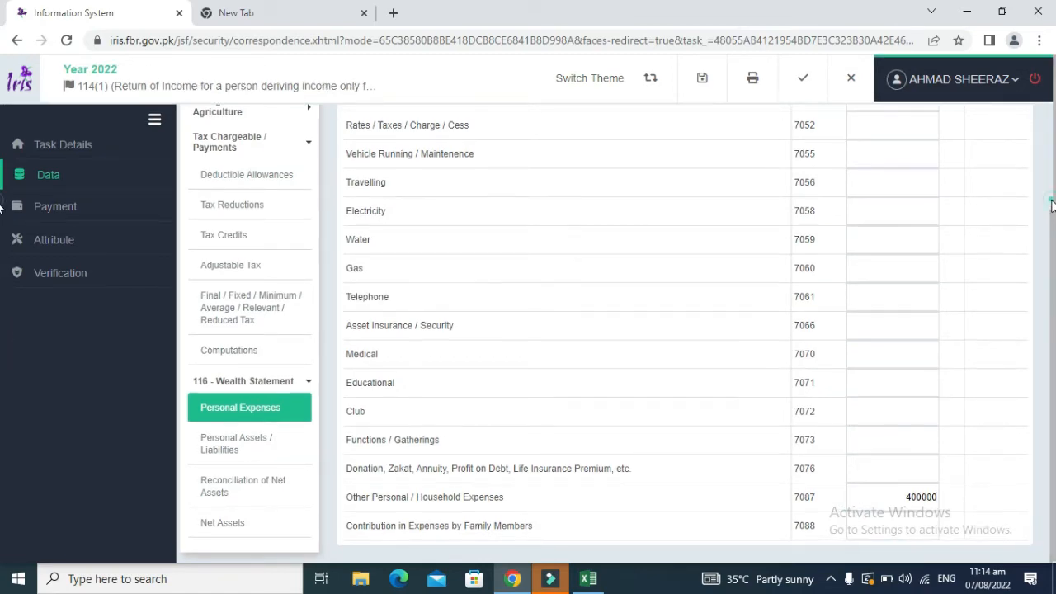
pyautogui.scroll(2, 1051, 216)
pyautogui.click(874, 141)
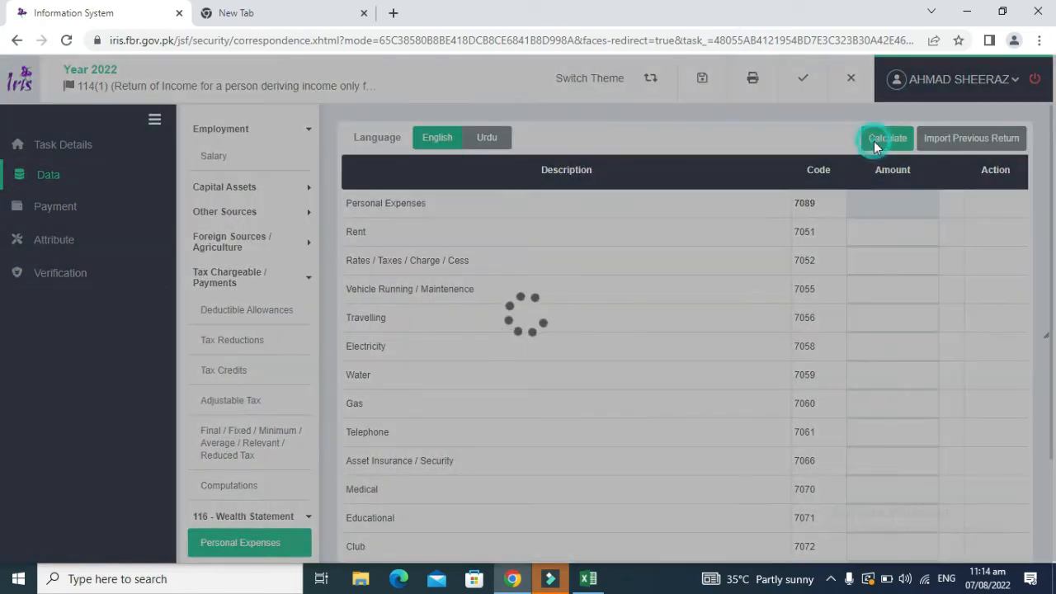
pyautogui.hotkey('alt', 'Tab')
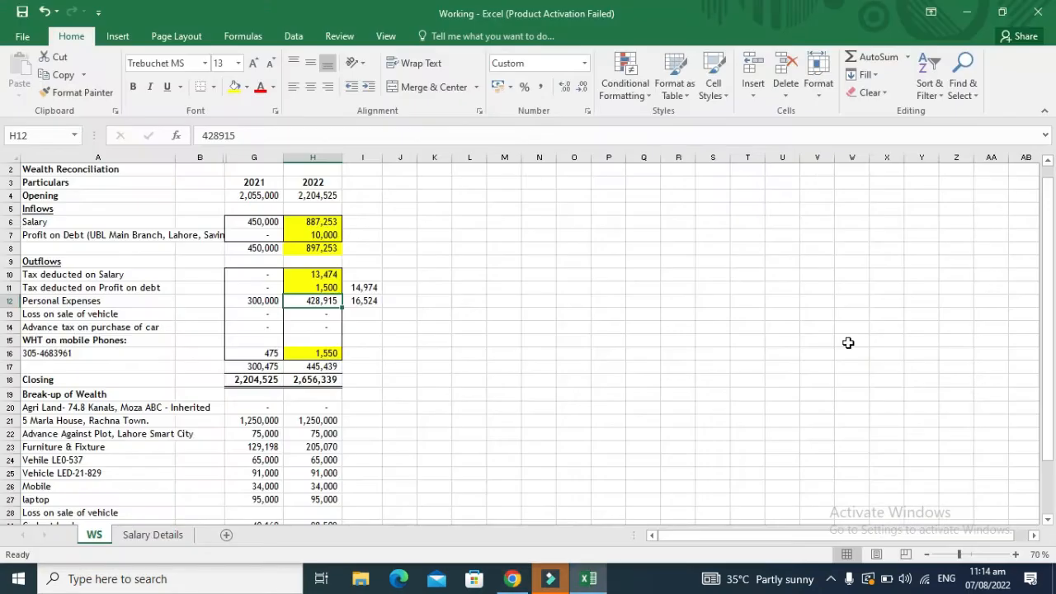
pyautogui.hotkey('alt', 'Tab')
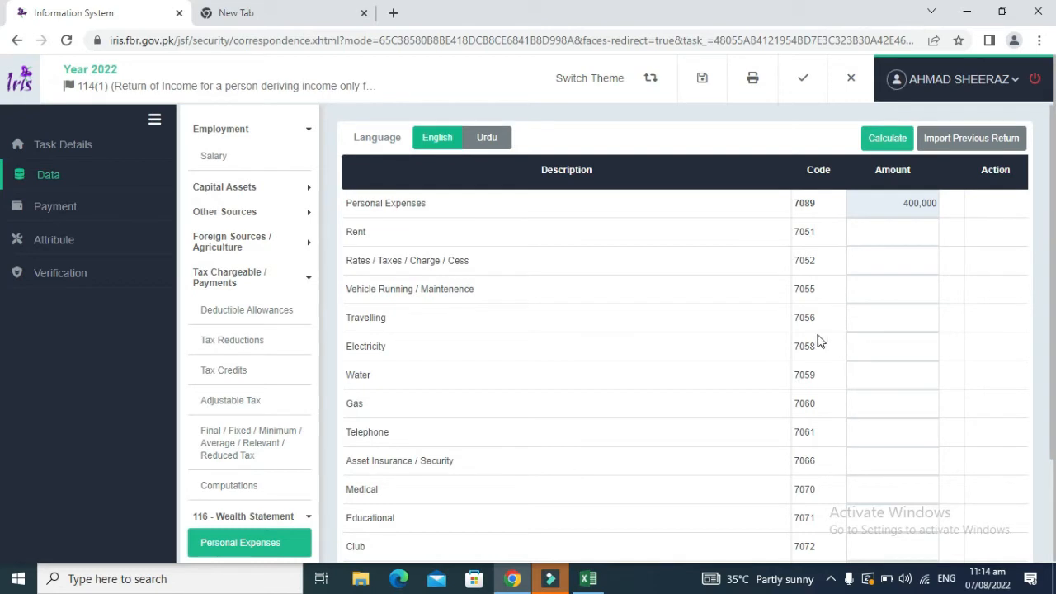
# Step: Enter 10,000 as Vehicle Running/Maintenance (7055) and recalculate the total to 410,000
pyautogui.click(876, 261)
pyautogui.hotkey('alt', 'Tab')
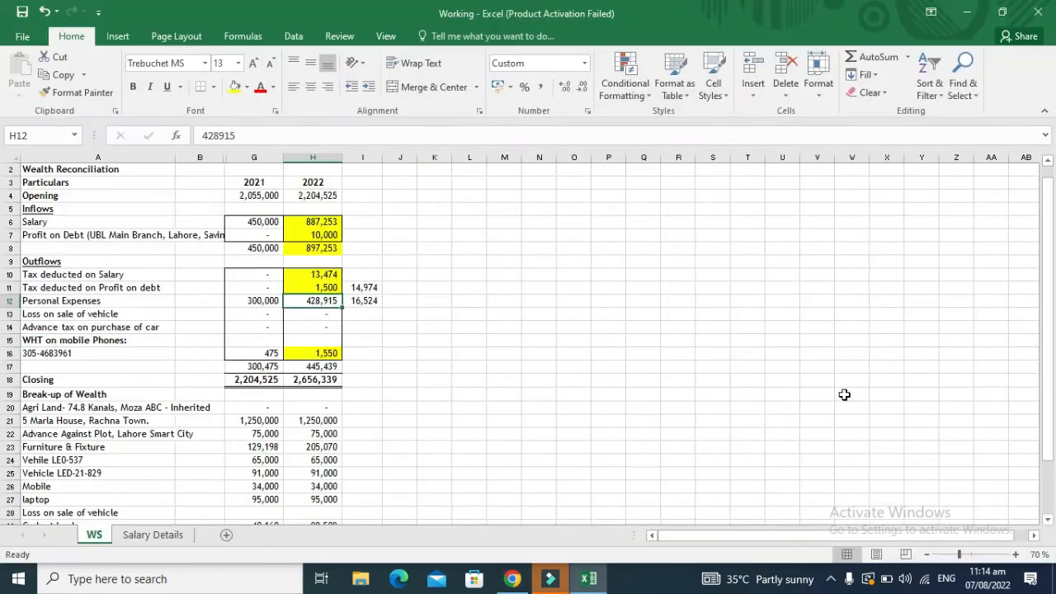
pyautogui.hotkey('alt', 'Tab')
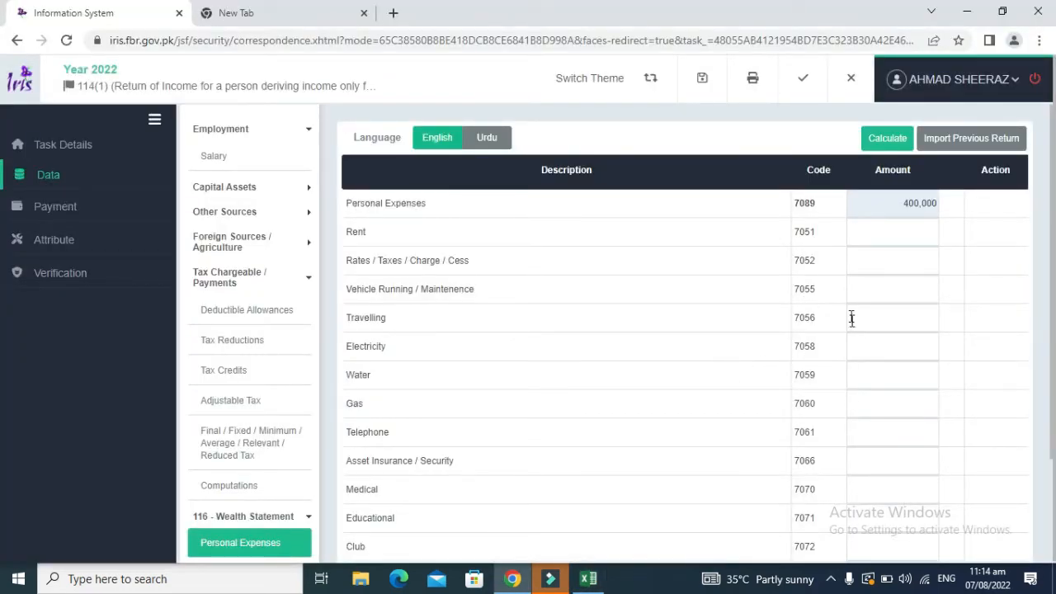
pyautogui.click(864, 290)
pyautogui.write('100000')
pyautogui.click(891, 144)
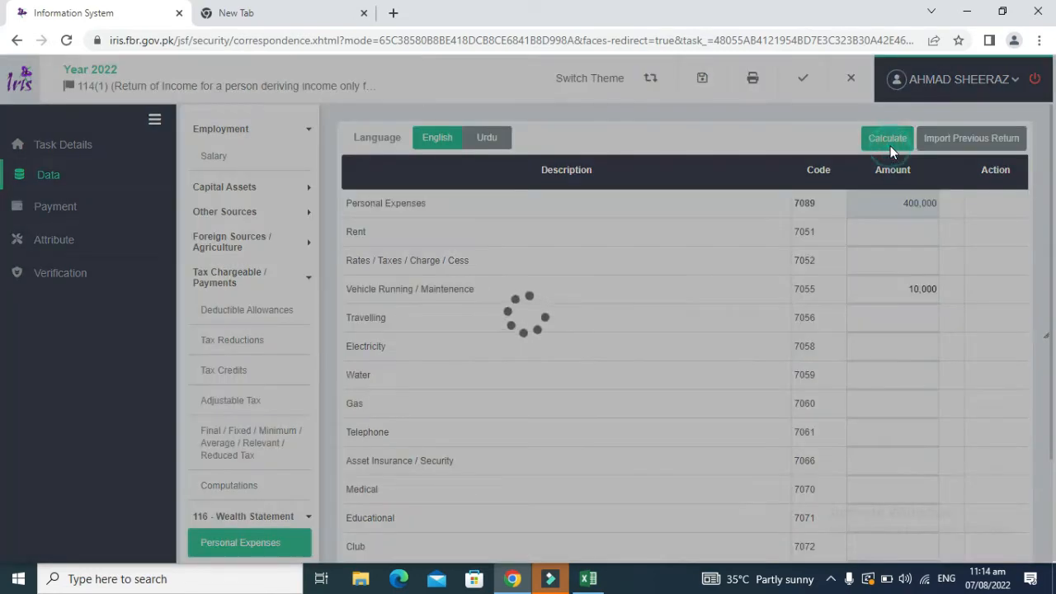
pyautogui.click(891, 140)
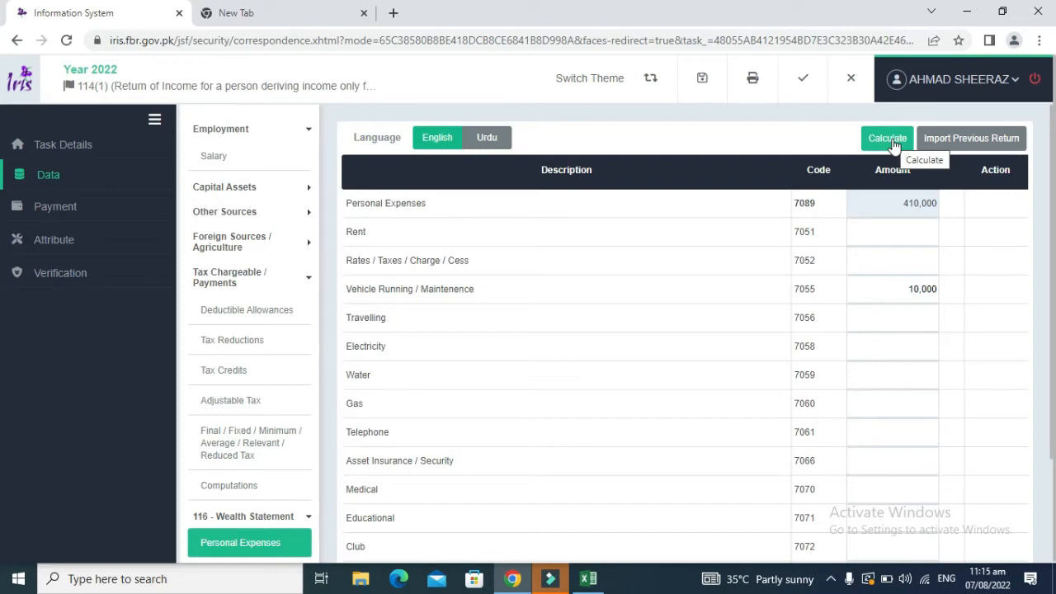
pyautogui.hotkey('alt', 'Tab')
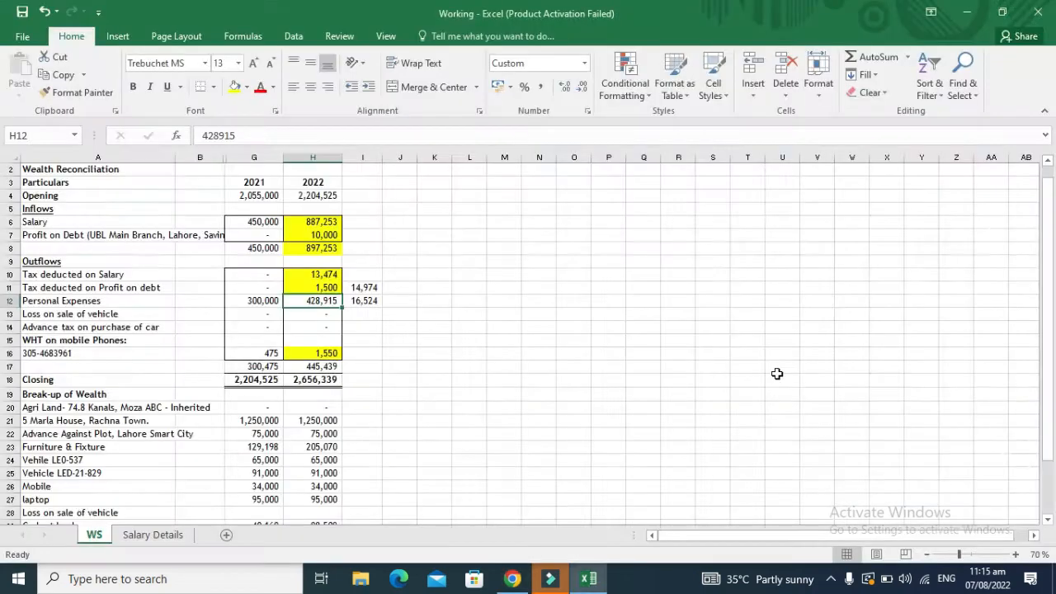
pyautogui.hotkey('alt', 'Tab')
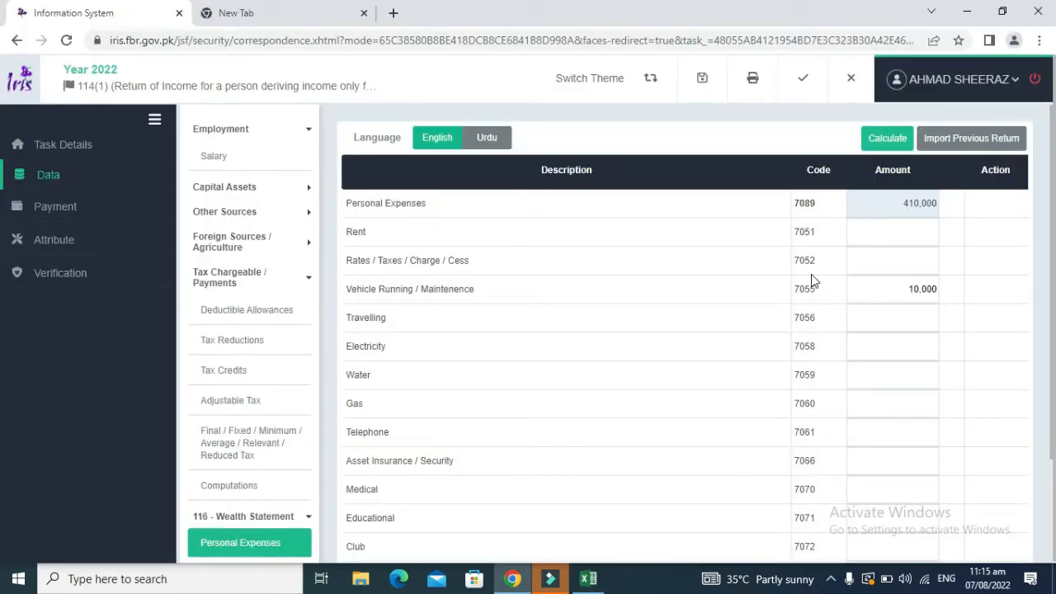
# Step: Move the 18,915 amount from Water to Telephone (7061) and recalculate to 428,915
pyautogui.click(887, 383)
pyautogui.write('18915')
pyautogui.doubleClick(913, 377)
pyautogui.press('BackSpace')
pyautogui.click(899, 428)
pyautogui.hotkey('ctrl', 'v')
pyautogui.click(882, 140)
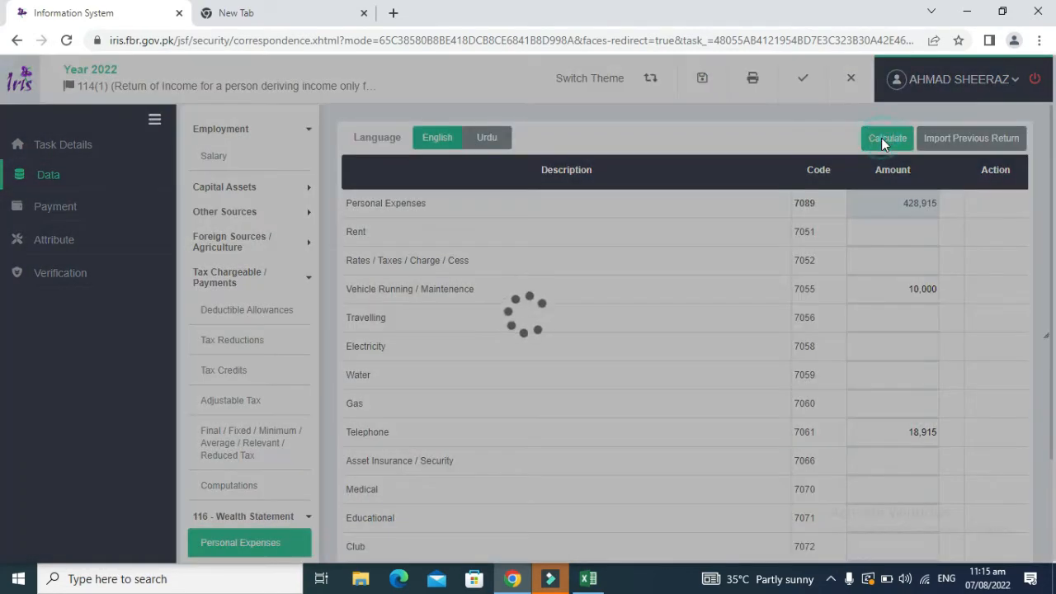
pyautogui.press('alt')
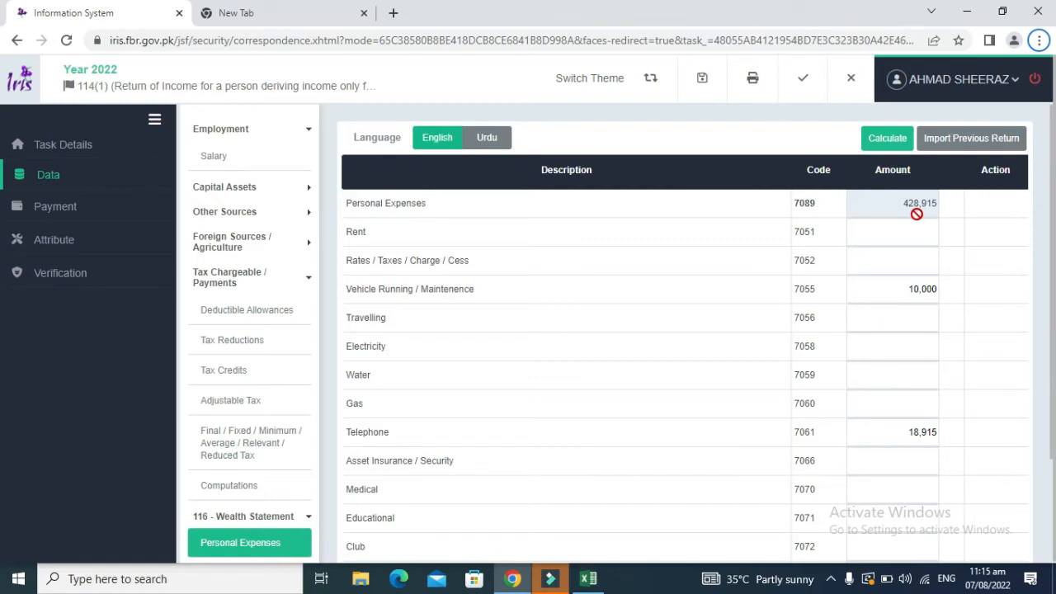
# Step: Select Excel cells H10, H11 and H16 to check their 16,524 sum
pyautogui.hotkey('alt', 'Tab')
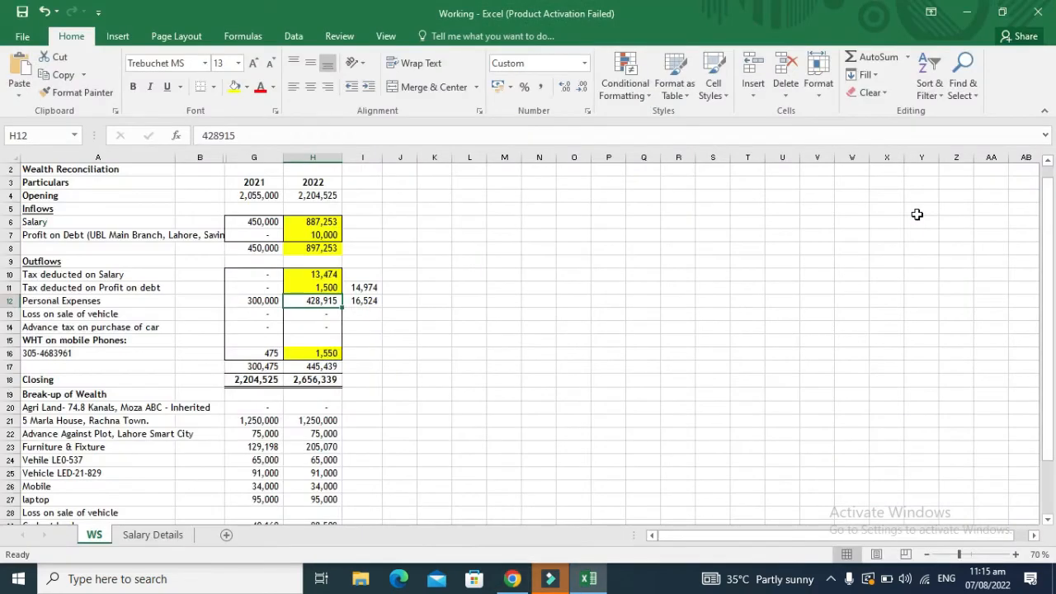
pyautogui.hotkey('alt', 'Tab')
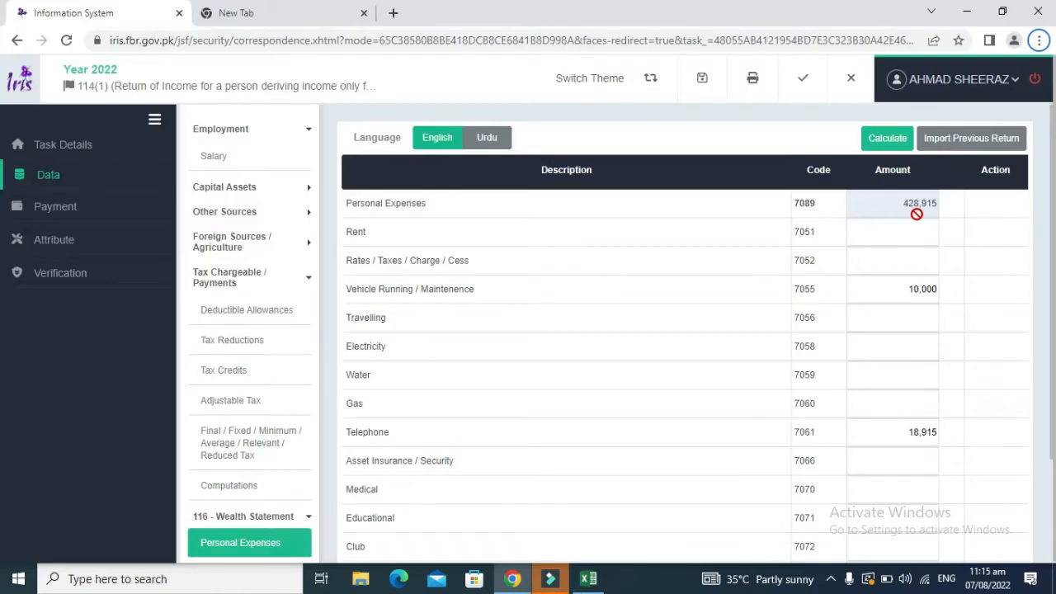
pyautogui.hotkey('alt', 'Tab')
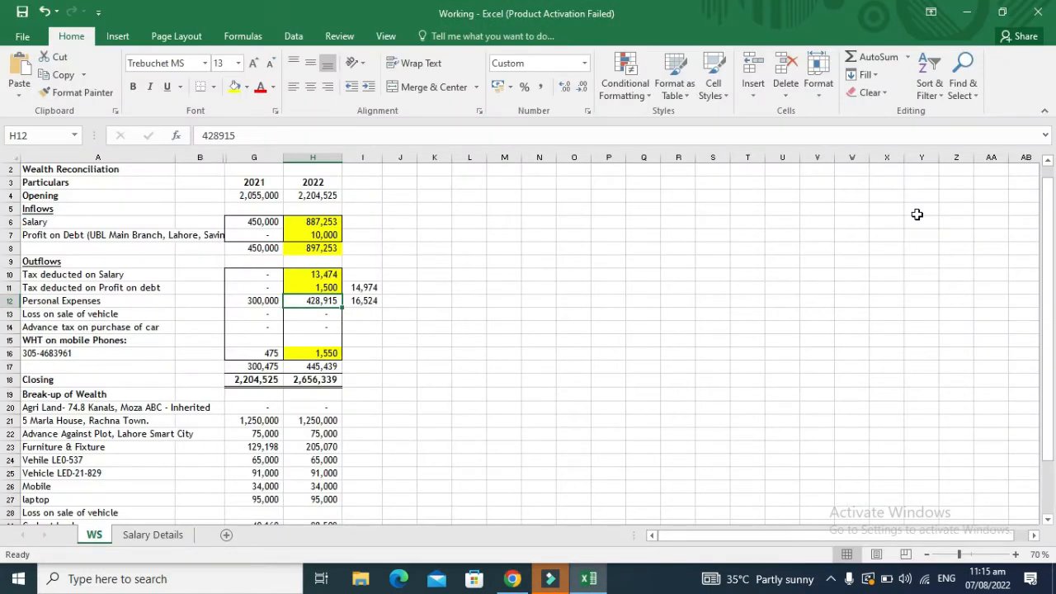
pyautogui.press('Up')
pyautogui.press('Up')
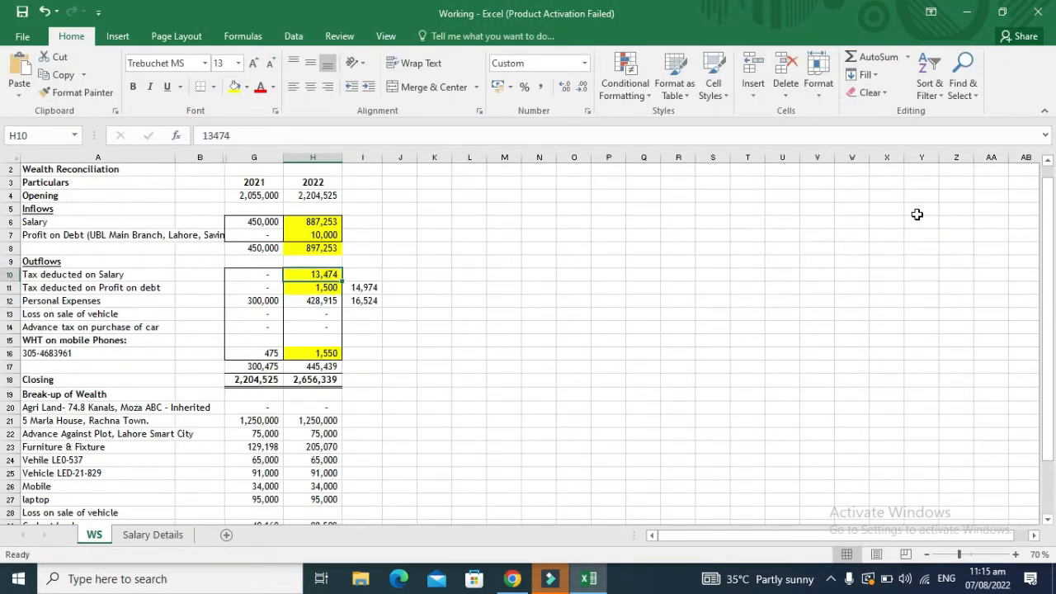
pyautogui.hotkey('shift', 'Down')
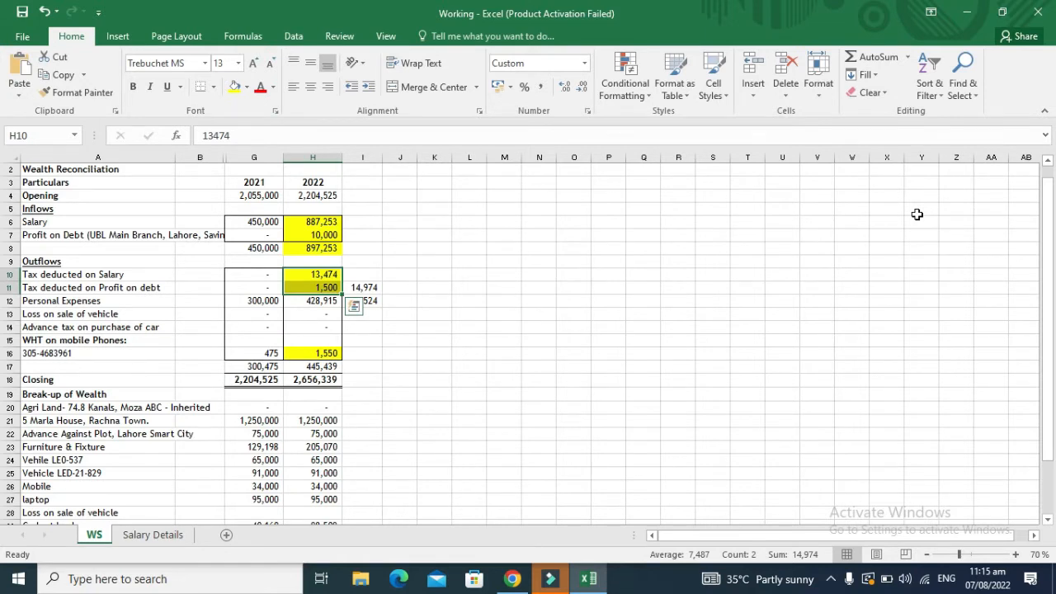
pyautogui.keyDown('ctrl'); pyautogui.click(320, 354); pyautogui.keyUp('ctrl')
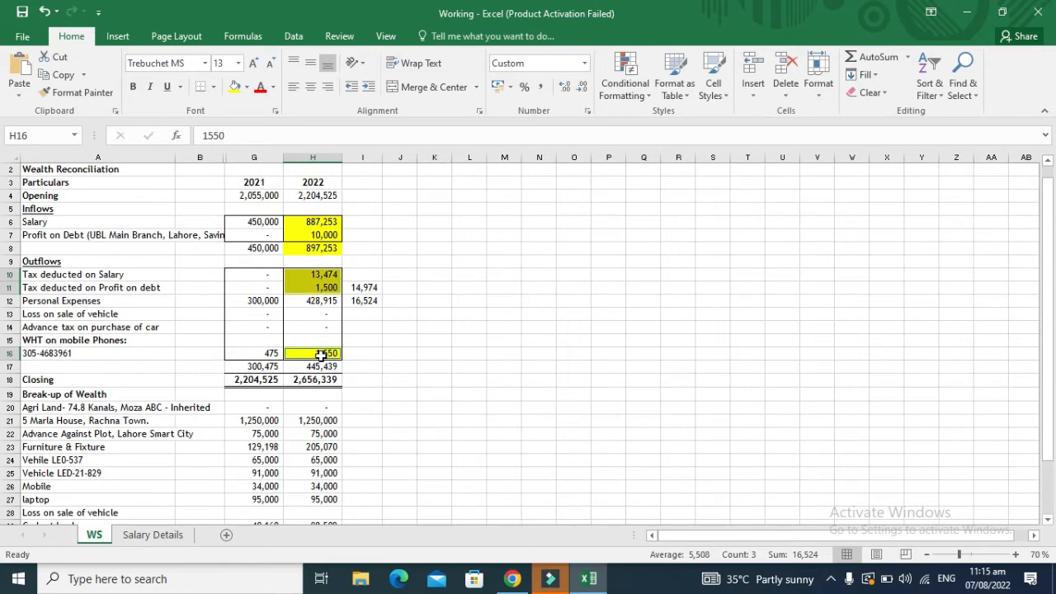
pyautogui.hotkey('alt', 'Tab')
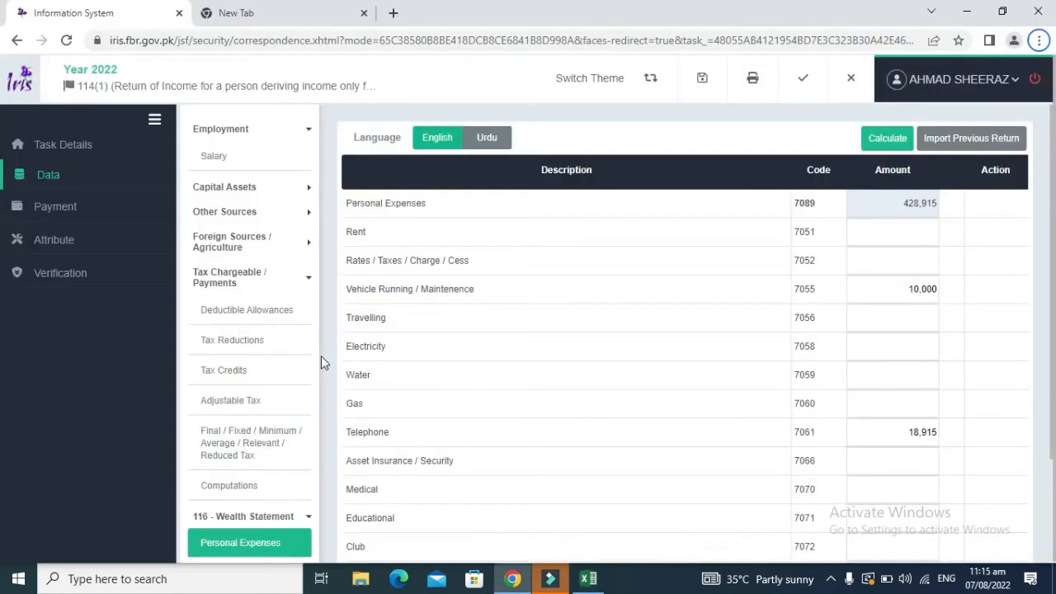
# Step: Enter 16,524 as rates and taxes and recalculate personal expenses to 445,439
pyautogui.click(891, 259)
pyautogui.write('16524')
pyautogui.click(896, 139)
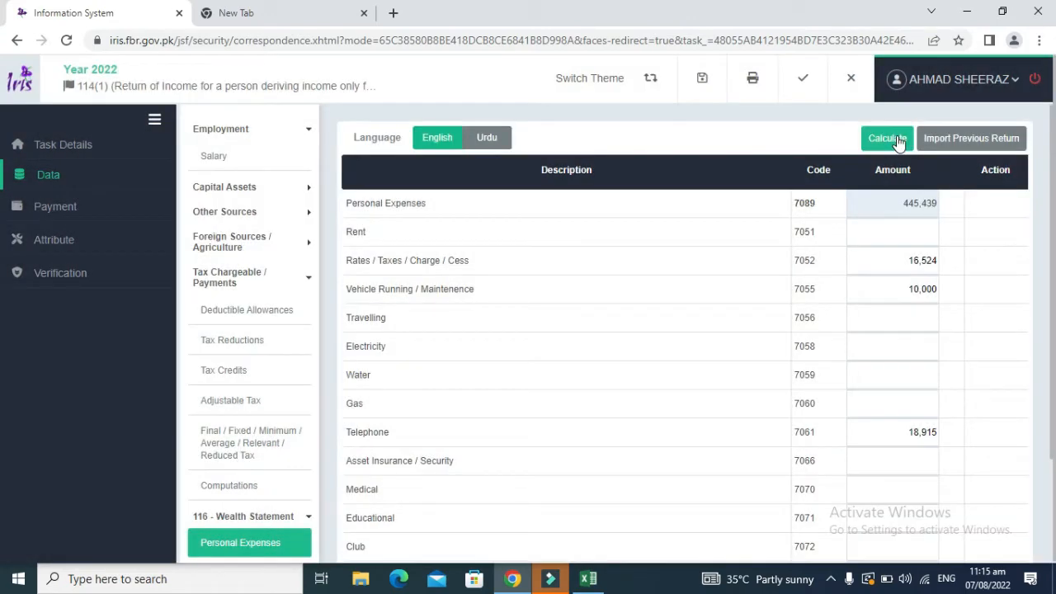
pyautogui.click(897, 139)
pyautogui.hotkey('alt', 'Tab')
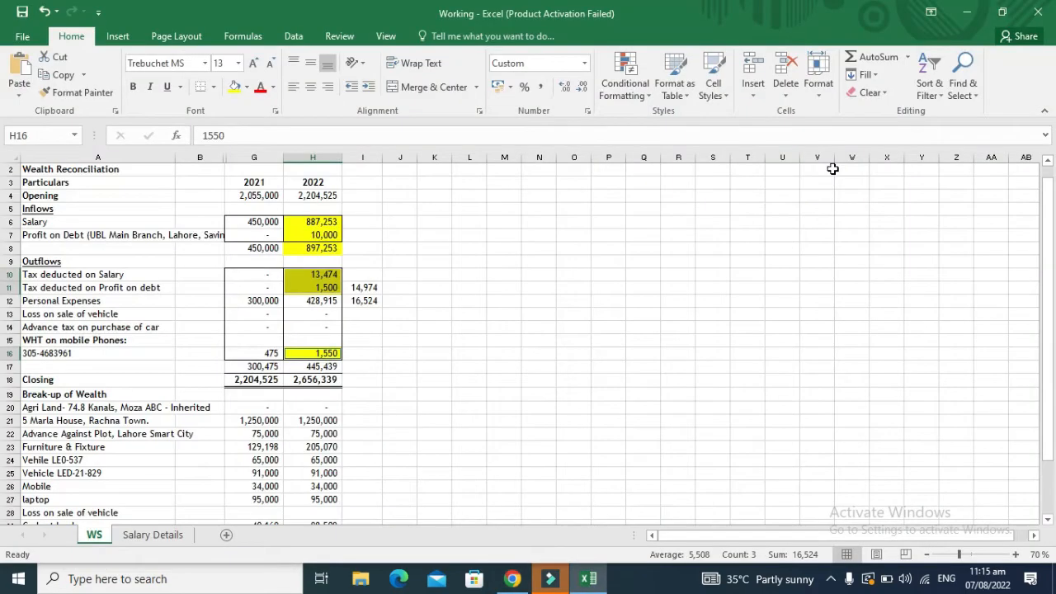
pyautogui.click(518, 314)
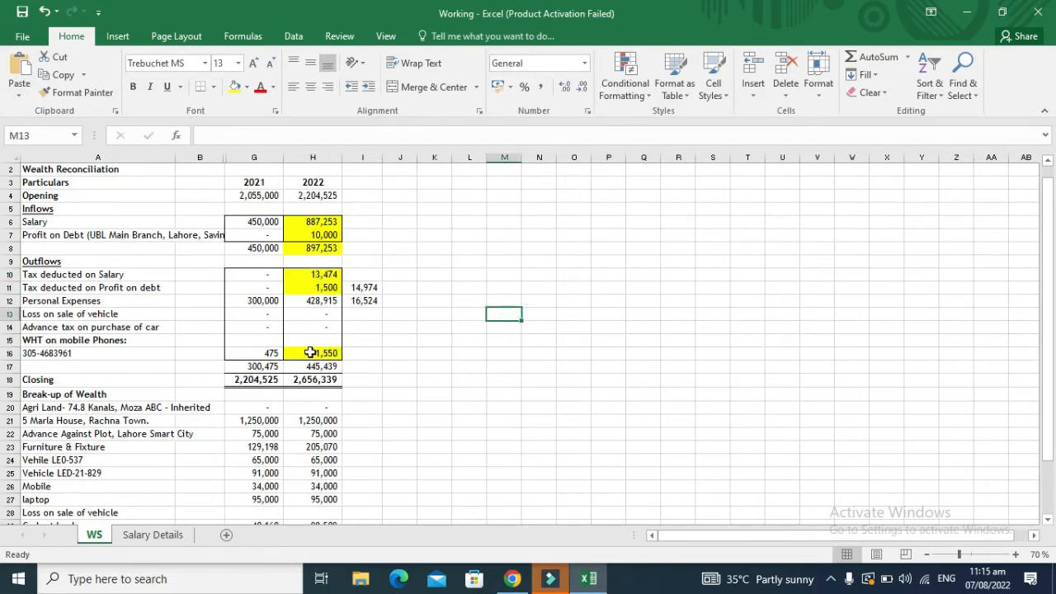
pyautogui.hotkey('alt', 'Tab')
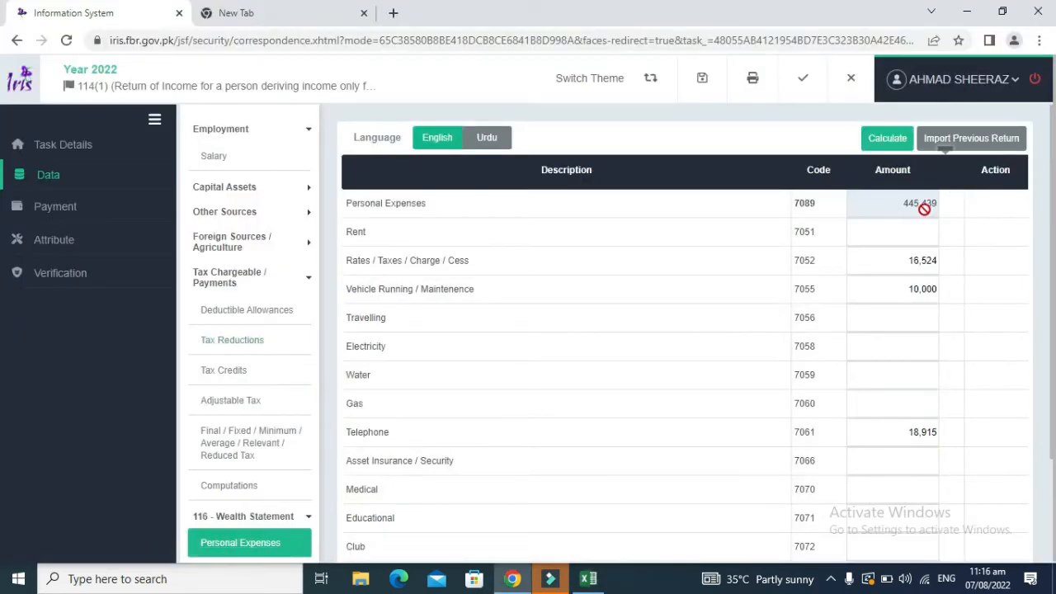
pyautogui.click(880, 143)
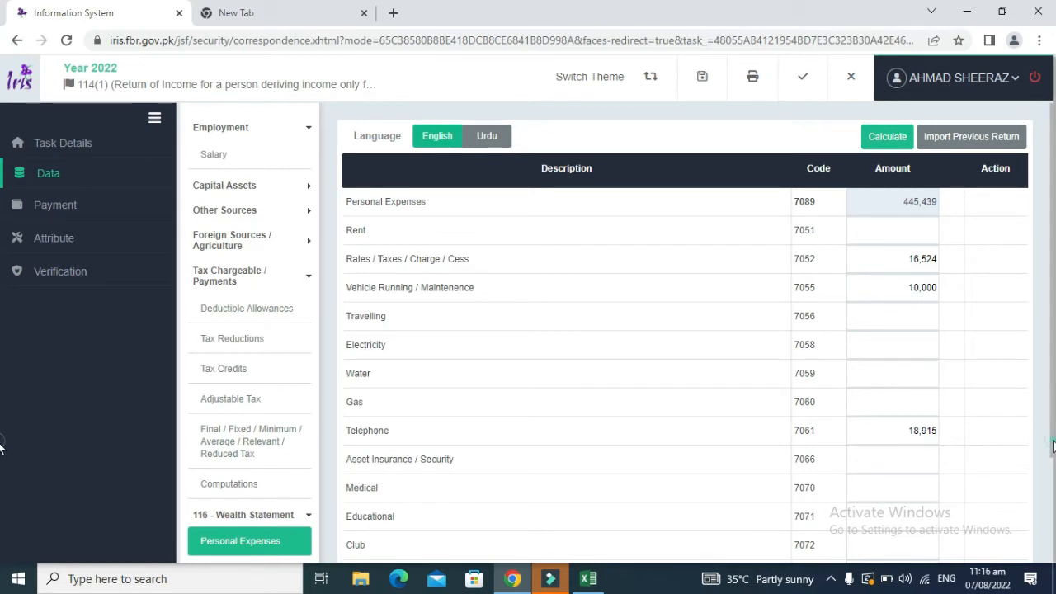
# Step: Compare the 445,439 total with the Excel 2022 outflows total in H17
pyautogui.click(1050, 531)
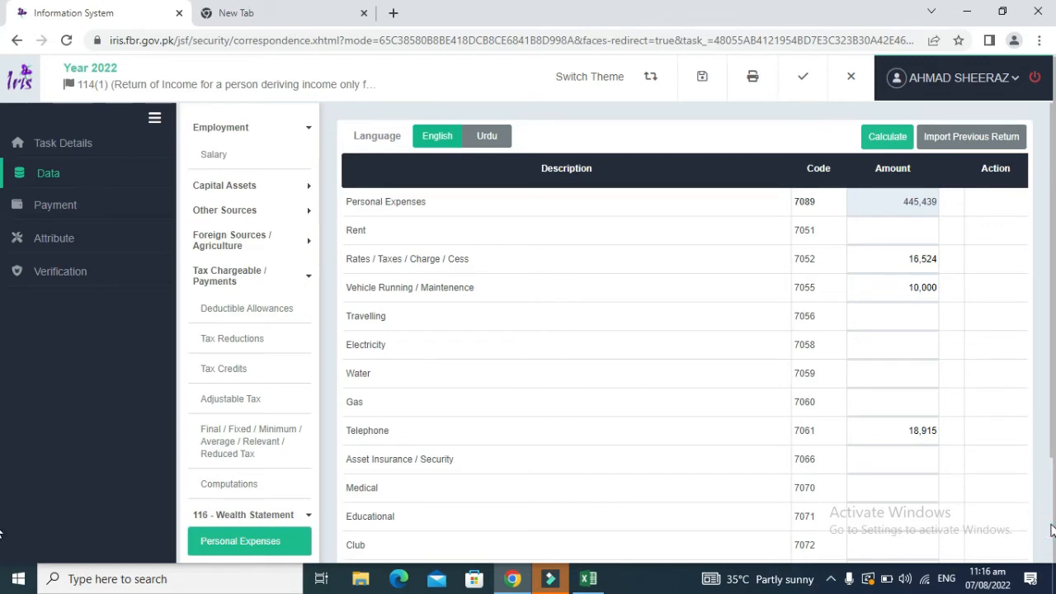
pyautogui.click(1051, 526)
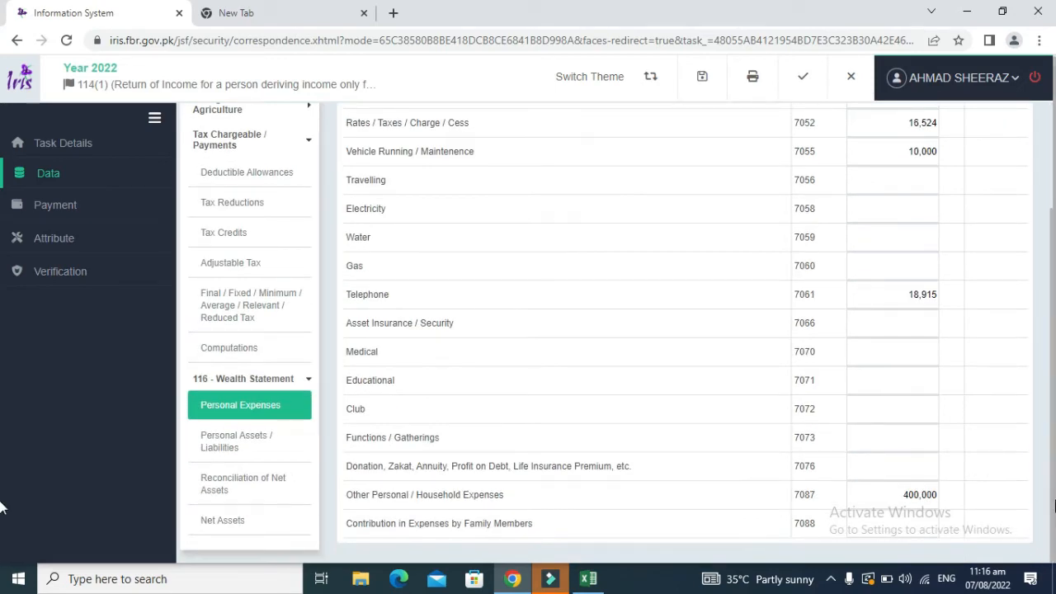
pyautogui.moveTo(1053, 501); pyautogui.dragTo(1054, 368)
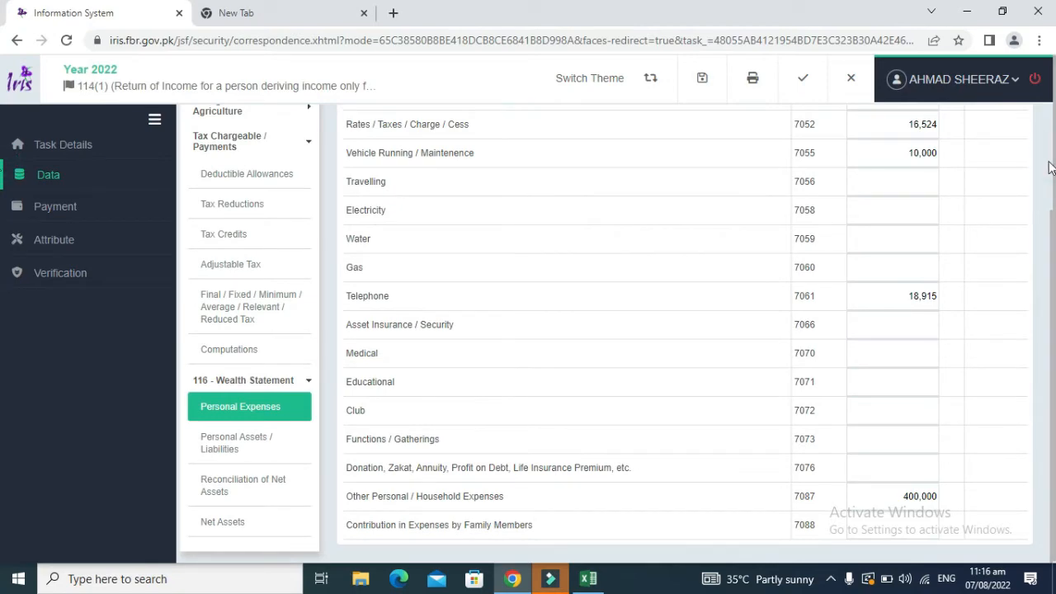
pyautogui.hotkey('alt', 'Tab')
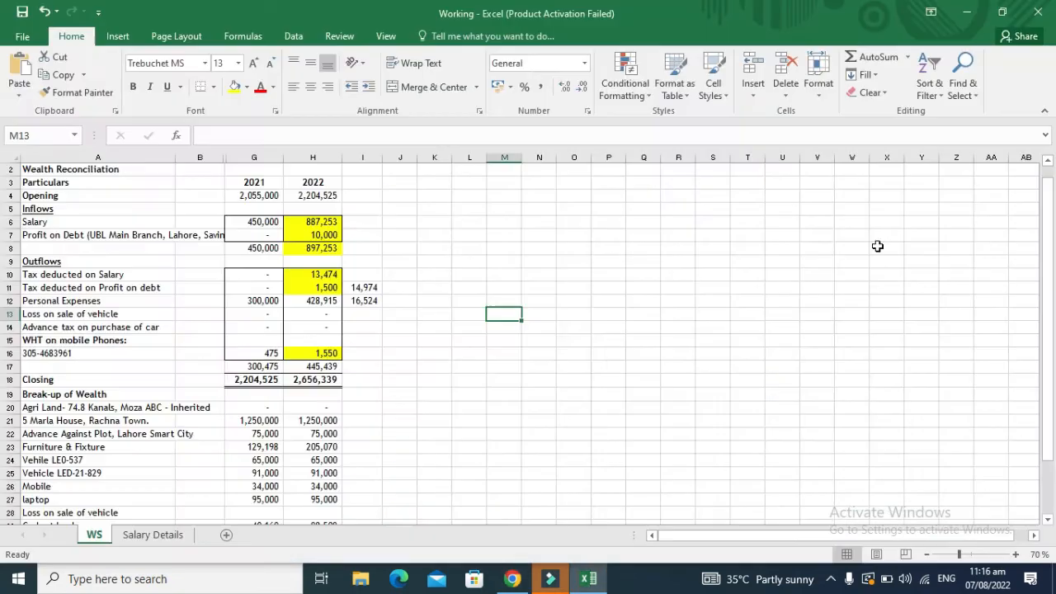
pyautogui.press('Left')
pyautogui.press('Left')
pyautogui.press('Left')
pyautogui.press('Left')
pyautogui.press('Down')
pyautogui.press('Down')
pyautogui.press('Down')
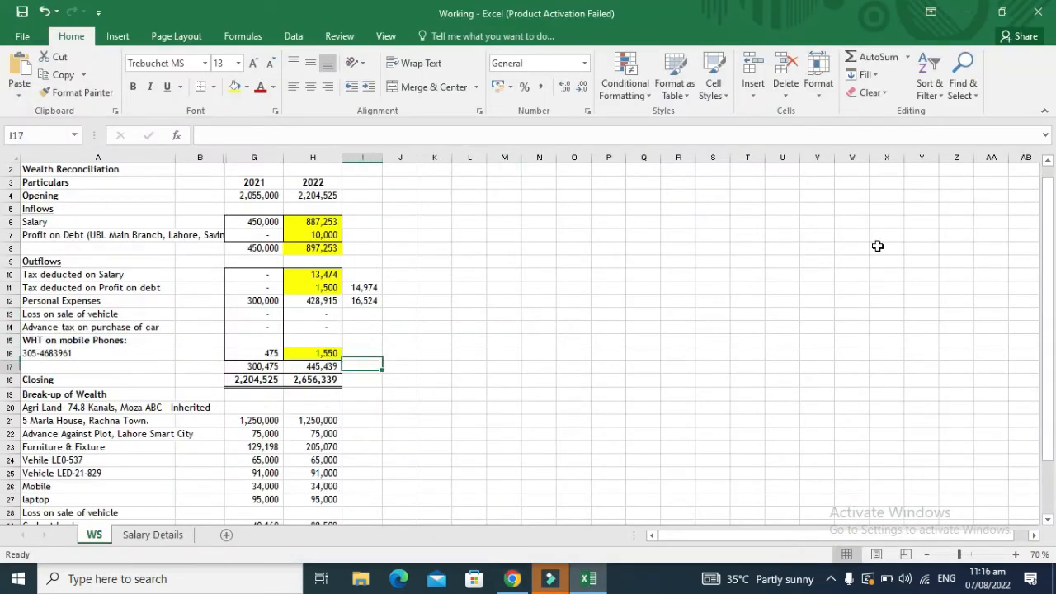
pyautogui.press('Down')
pyautogui.press('Left')
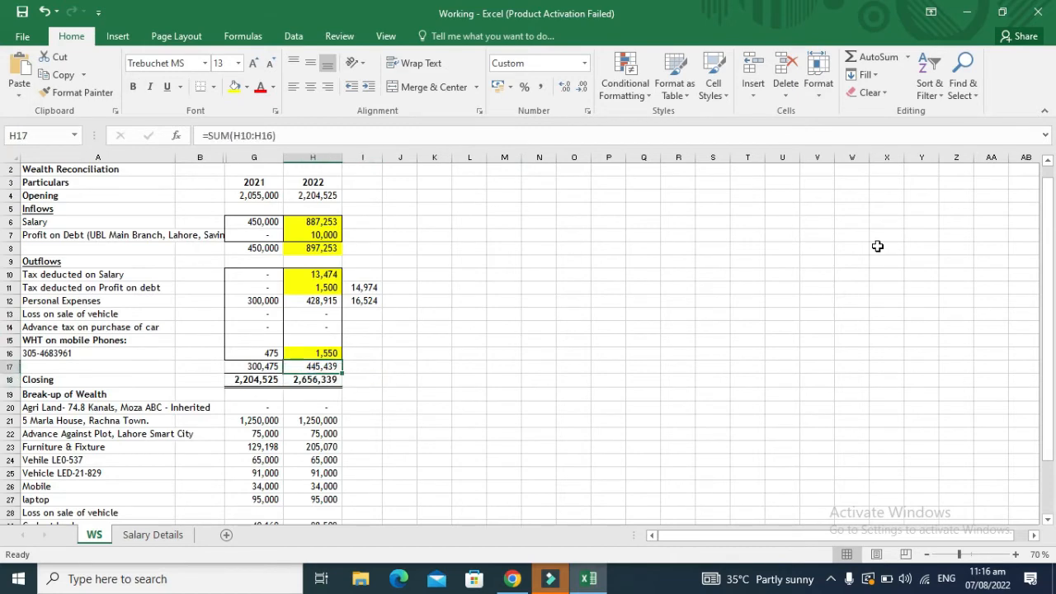
pyautogui.hotkey('alt', 'Tab')
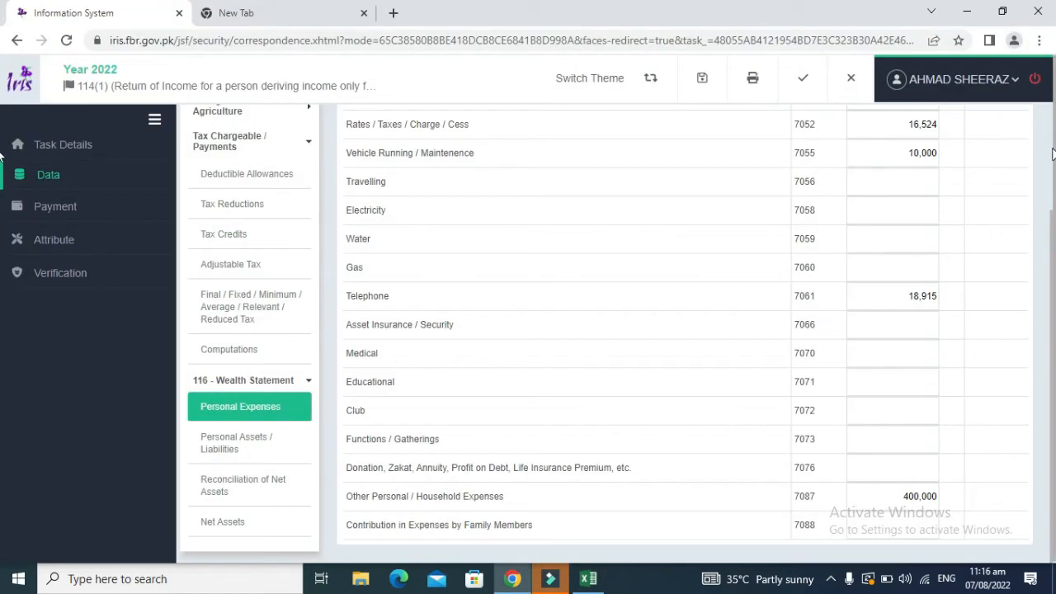
# Step: Open the Personal Assets / Liabilities section from the sidebar
pyautogui.scroll(2, 1051, 149)
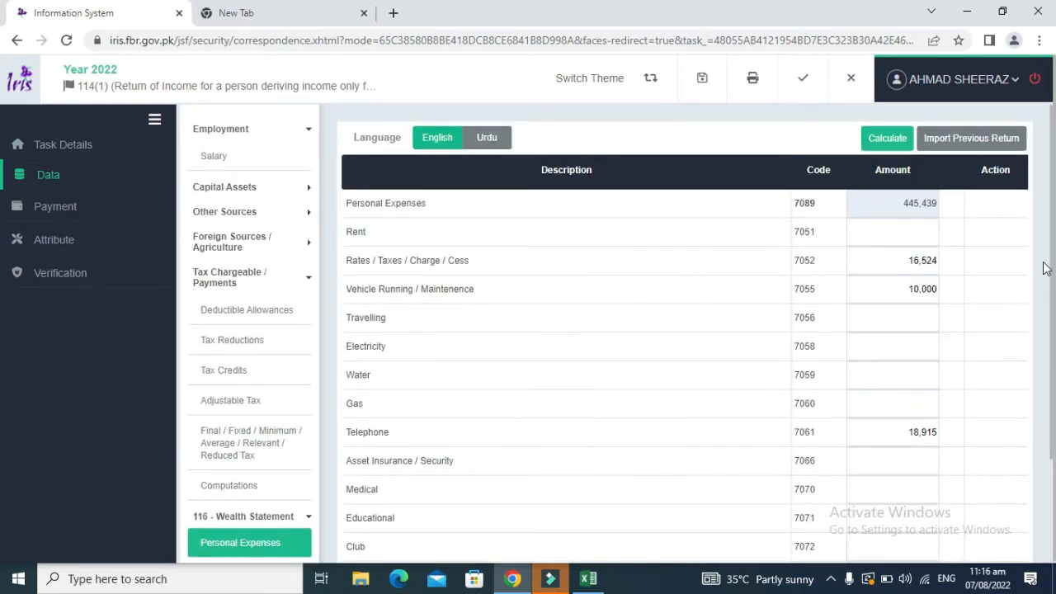
pyautogui.moveTo(1051, 271); pyautogui.dragTo(1051, 401)
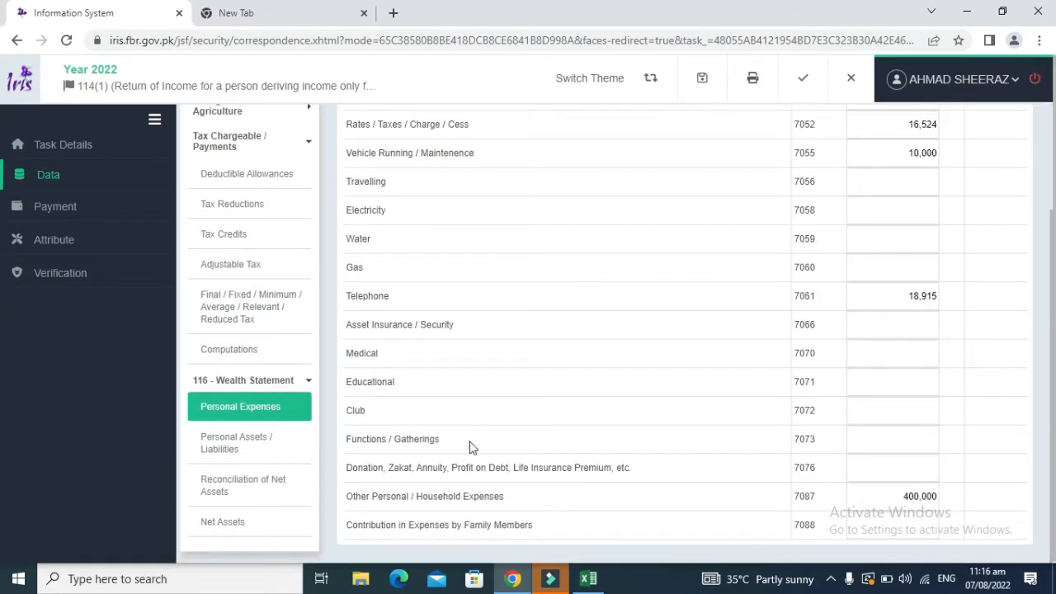
pyautogui.click(230, 456)
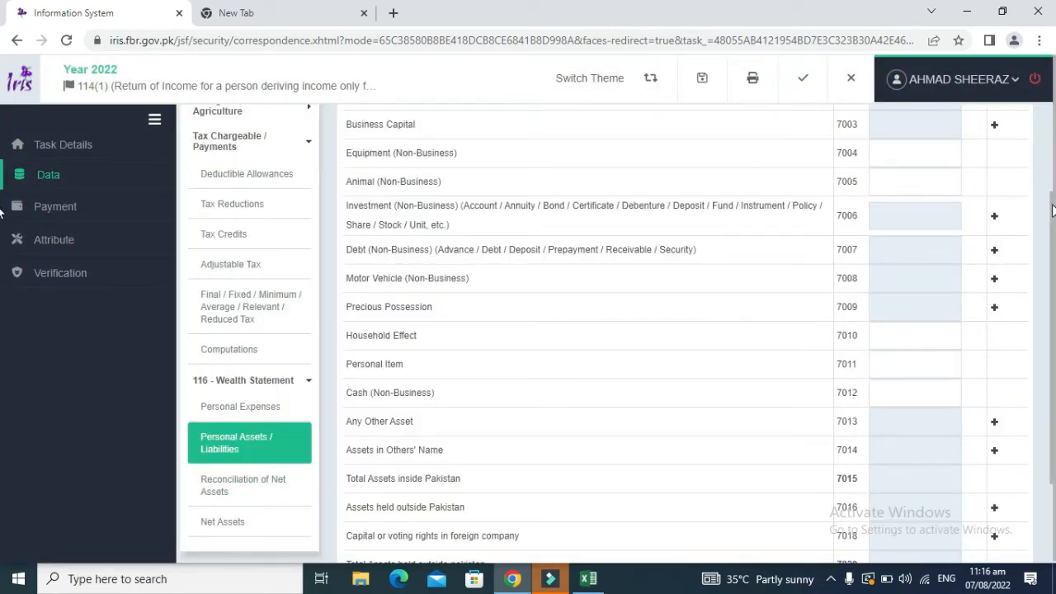
# Step: Locate the Agri Land entry at A20 in Excel's break-up of wealth
pyautogui.scroll(3, 533, 226)
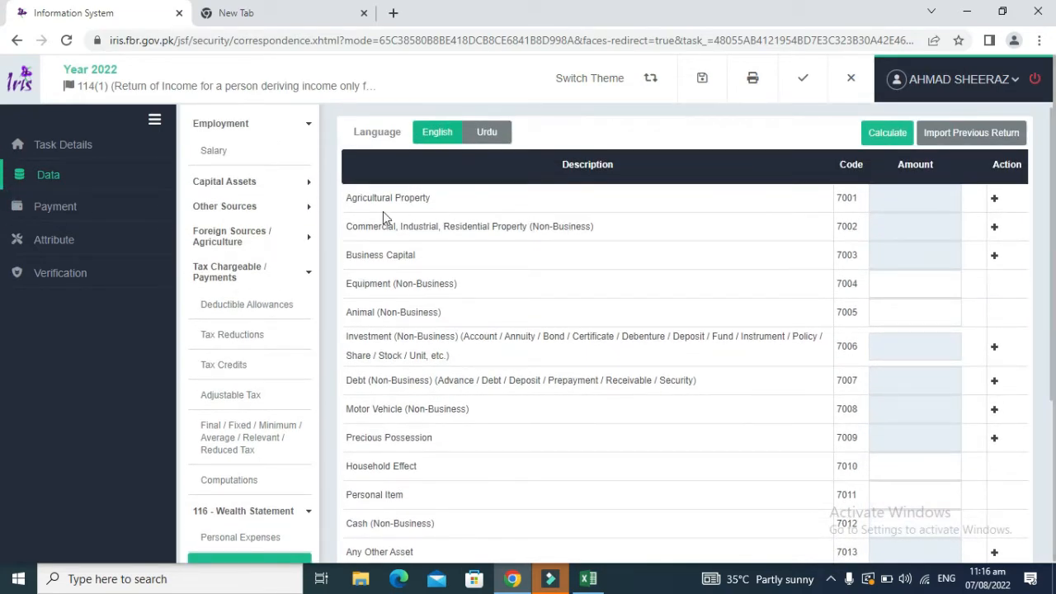
pyautogui.hotkey('alt', 'Tab')
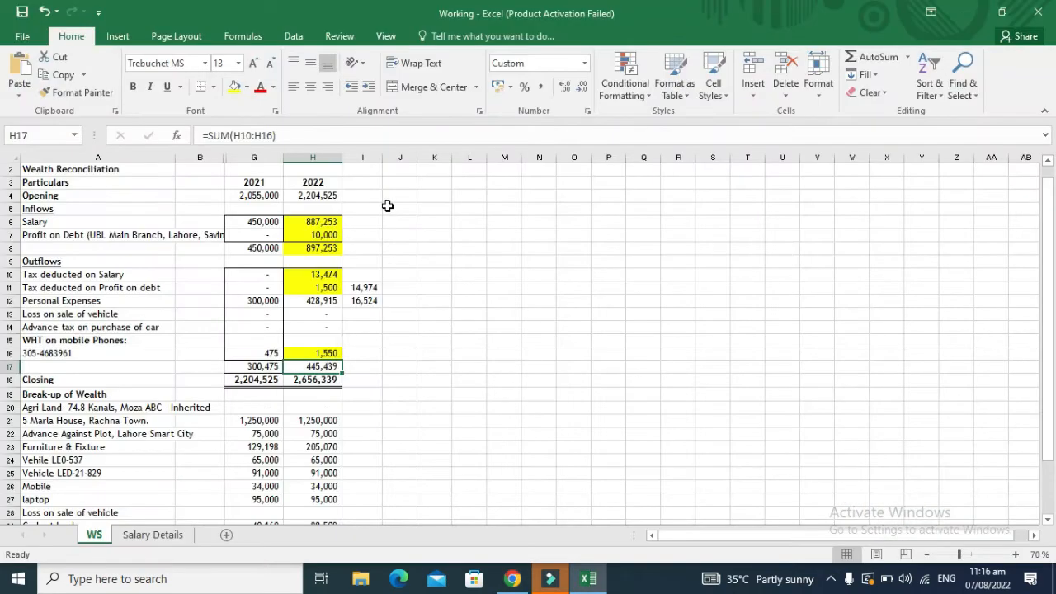
pyautogui.press('Left')
pyautogui.press('Left')
pyautogui.press('Left')
pyautogui.press('Down')
pyautogui.press('Down')
pyautogui.press('Down')
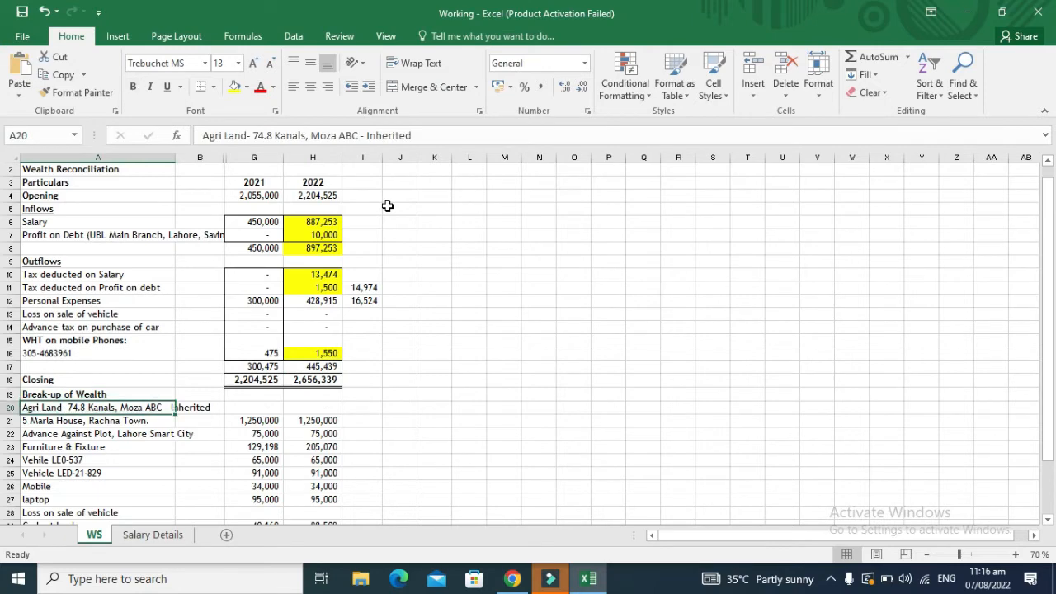
pyautogui.hotkey('alt', 'Tab')
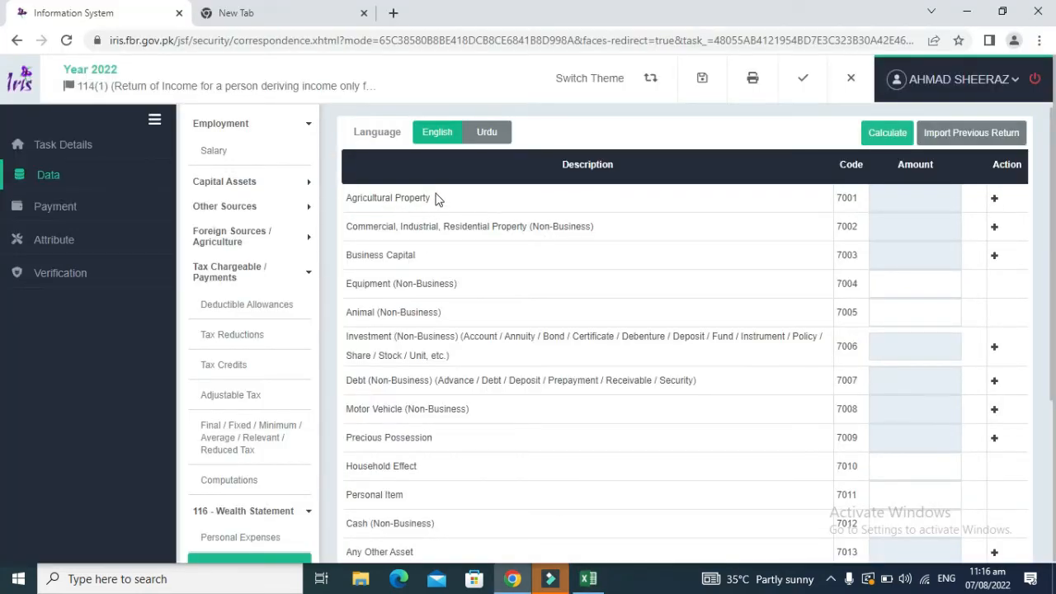
# Step: Match the Agricultural and Residential Property rows in IRIS against the workbook list
pyautogui.moveTo(430, 196); pyautogui.dragTo(348, 199)
pyautogui.click(348, 200)
pyautogui.moveTo(596, 227); pyautogui.dragTo(348, 223)
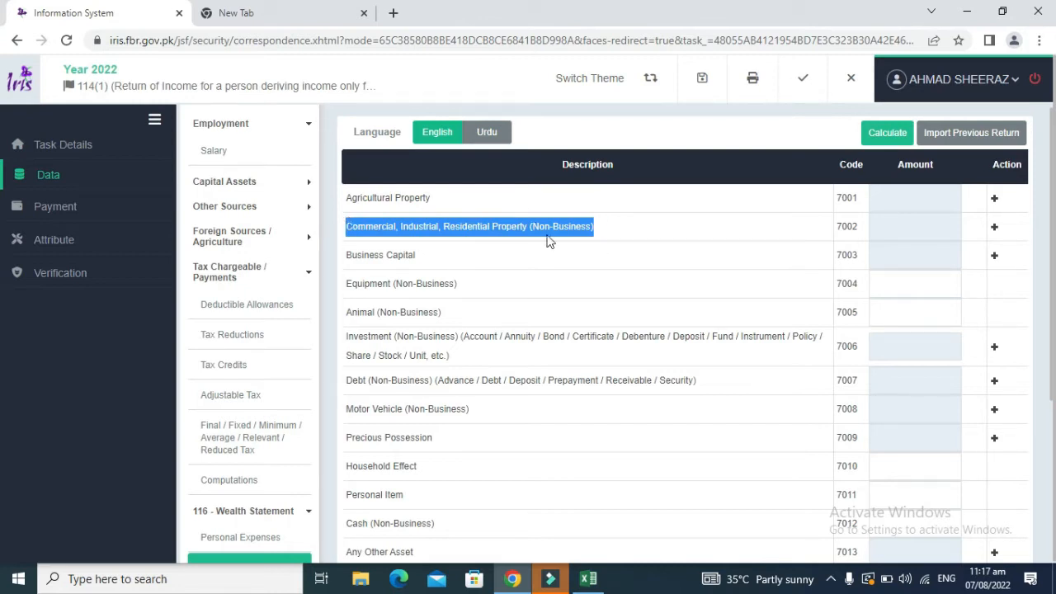
pyautogui.moveTo(431, 201); pyautogui.dragTo(358, 198)
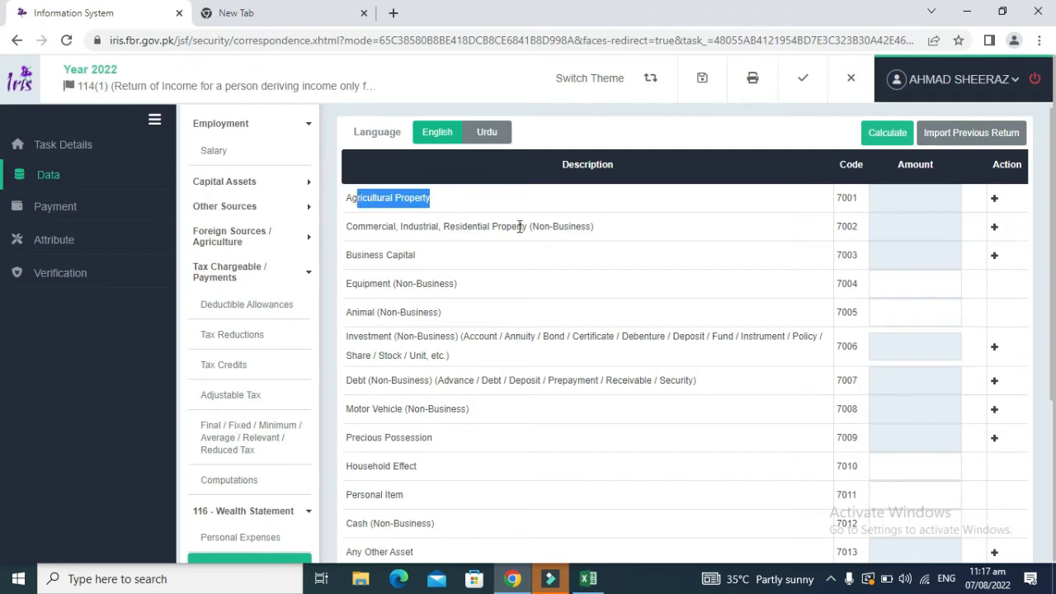
pyautogui.click(597, 232)
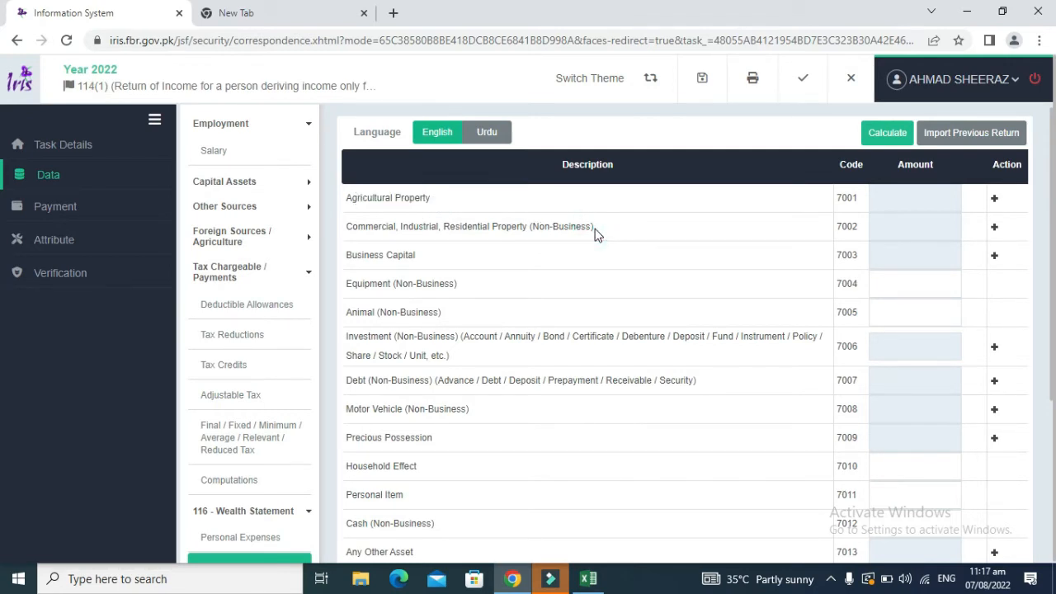
pyautogui.moveTo(596, 234); pyautogui.dragTo(446, 231)
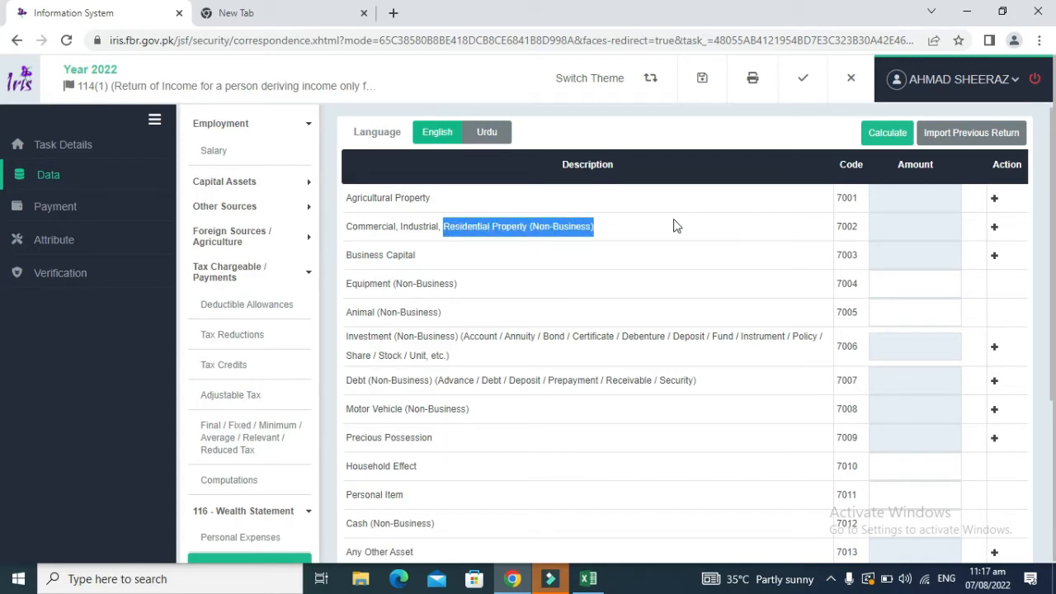
pyautogui.hotkey('alt', 'Tab')
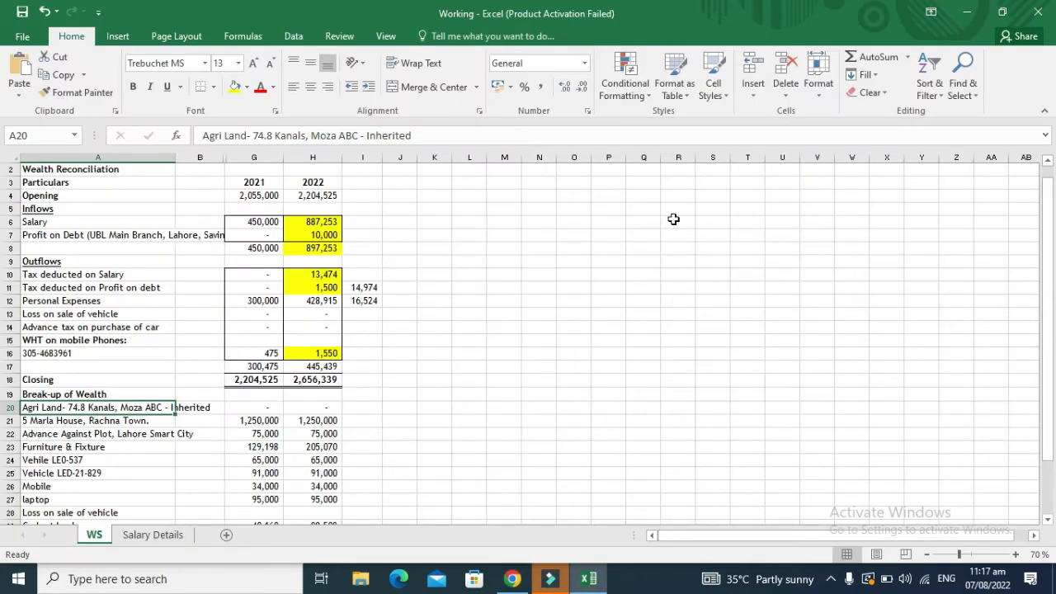
pyautogui.hotkey('alt', 'Tab')
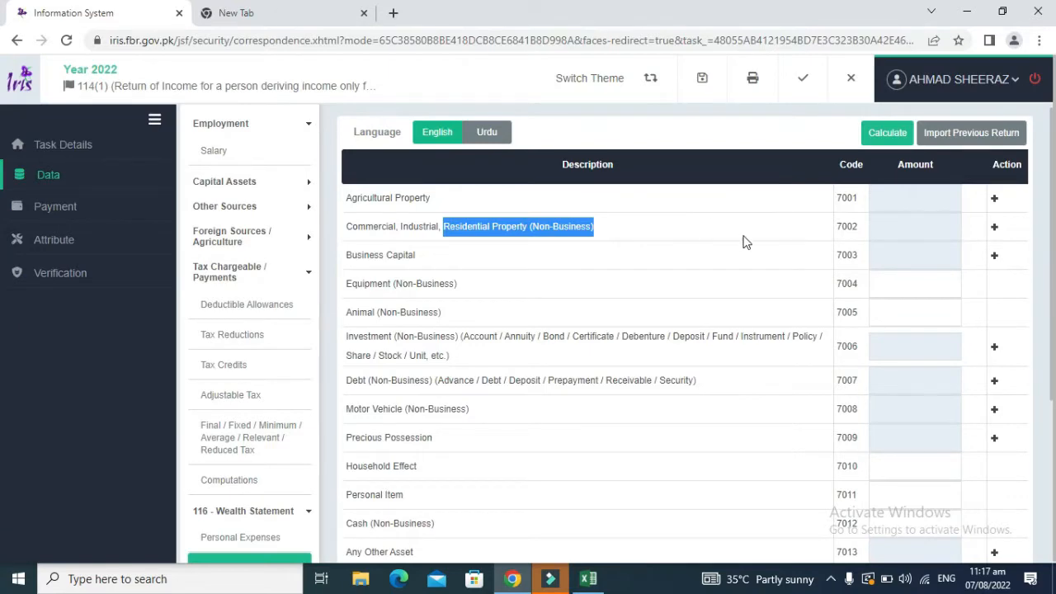
pyautogui.click(744, 237)
# Step: Add an Agricultural Property (7001) entry with address 'Rachna Town, Moza 123'
pyautogui.click(995, 199)
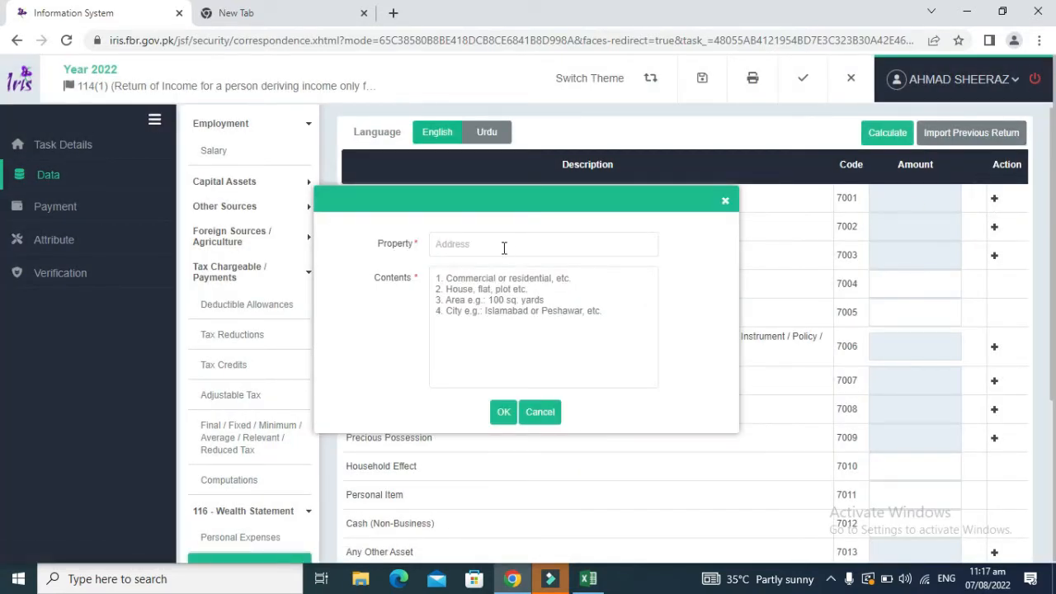
pyautogui.hotkey('alt', 'Tab')
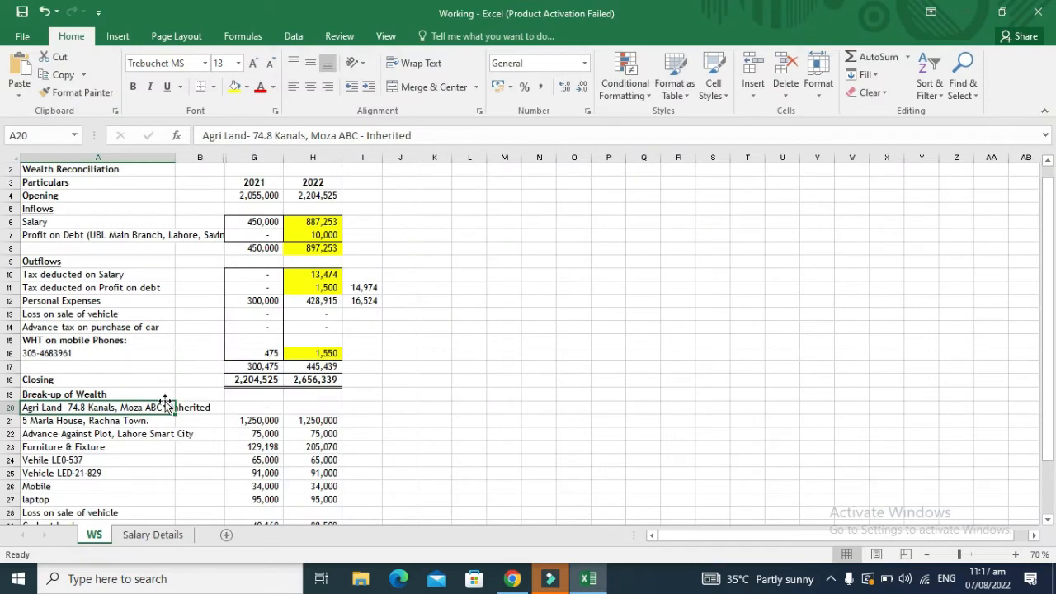
pyautogui.hotkey('alt', 'Tab')
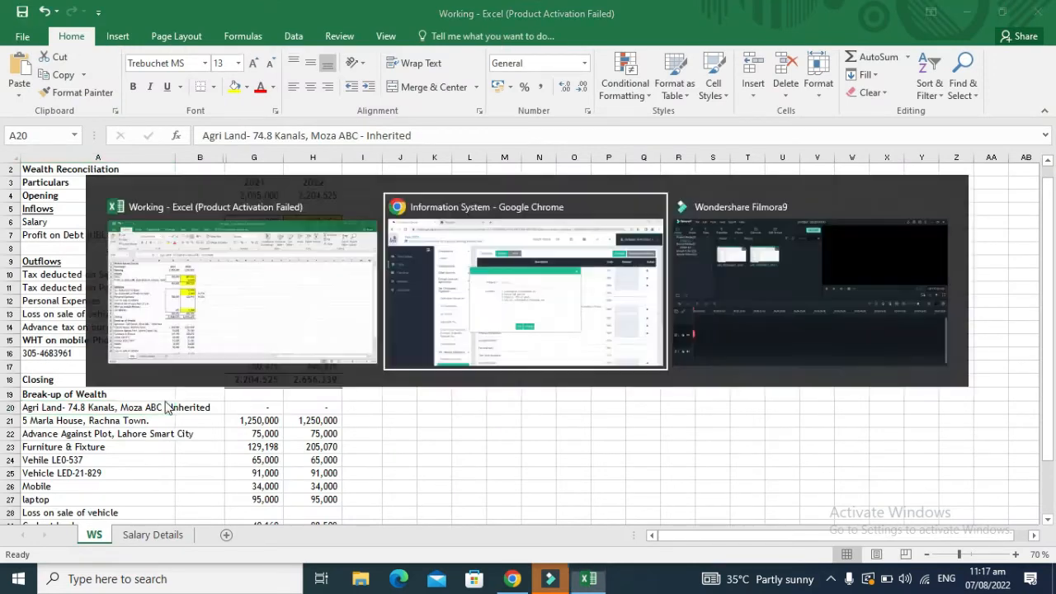
pyautogui.click(466, 244)
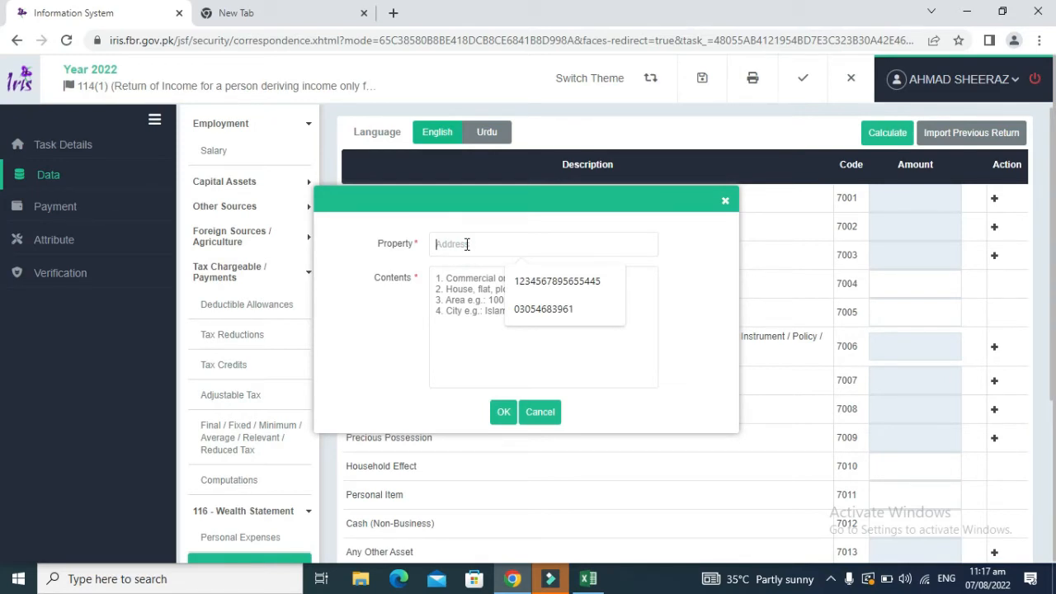
pyautogui.write('L')
pyautogui.press('BackSpace')
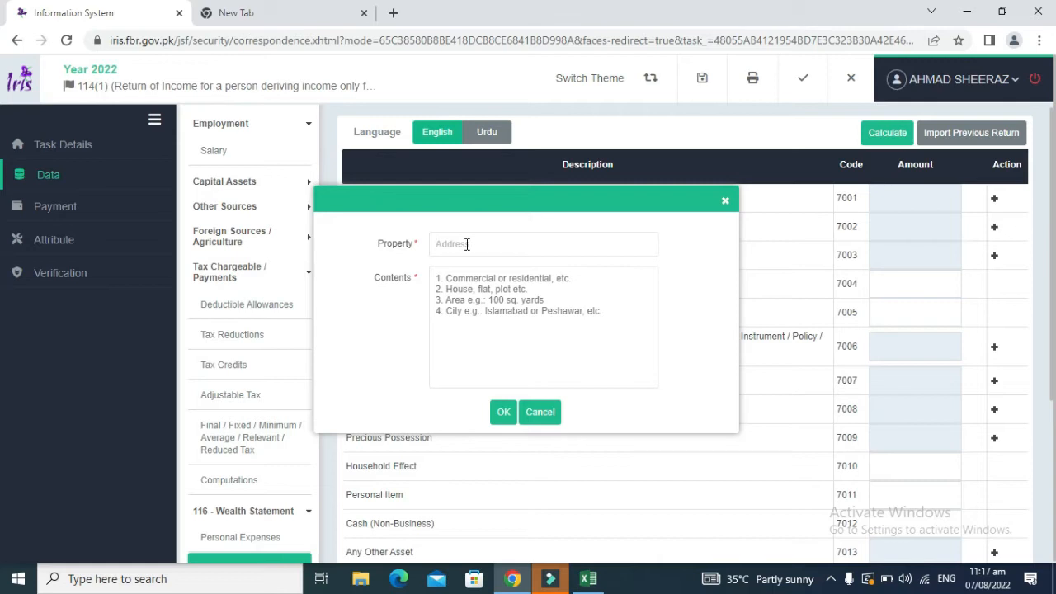
pyautogui.write('Rachna Town,')
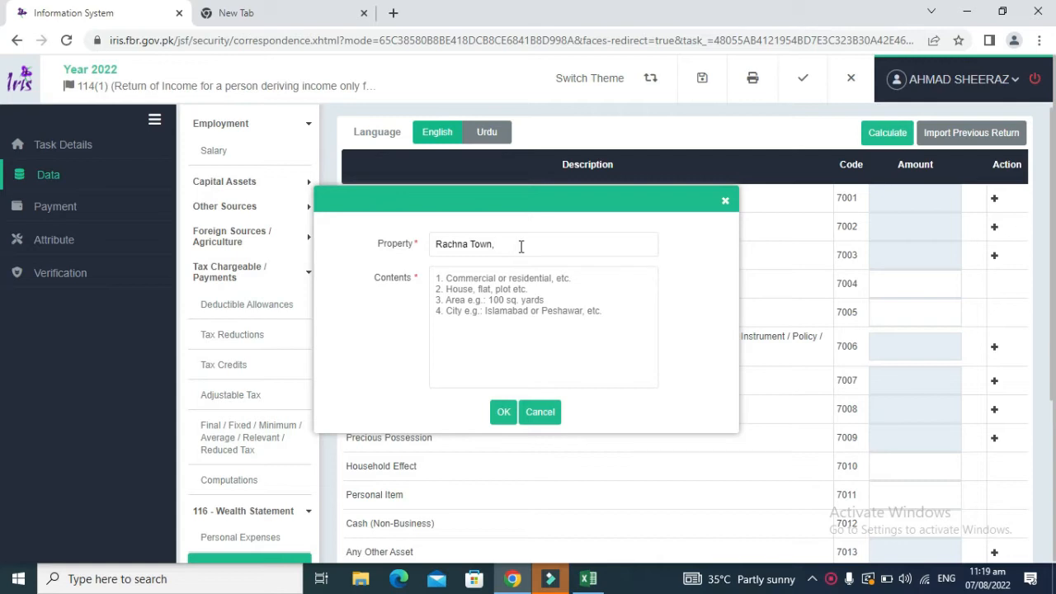
pyautogui.write('Moza')
pyautogui.press('BackSpace')
pyautogui.press('BackSpace')
pyautogui.write('za 123')
pyautogui.press('Tab')
# Step: Fill contents 'Agri Land, 74.8 Kanals, Moza ABC, Rachna Town' using details copied from A20, and submit
pyautogui.write('Ar')
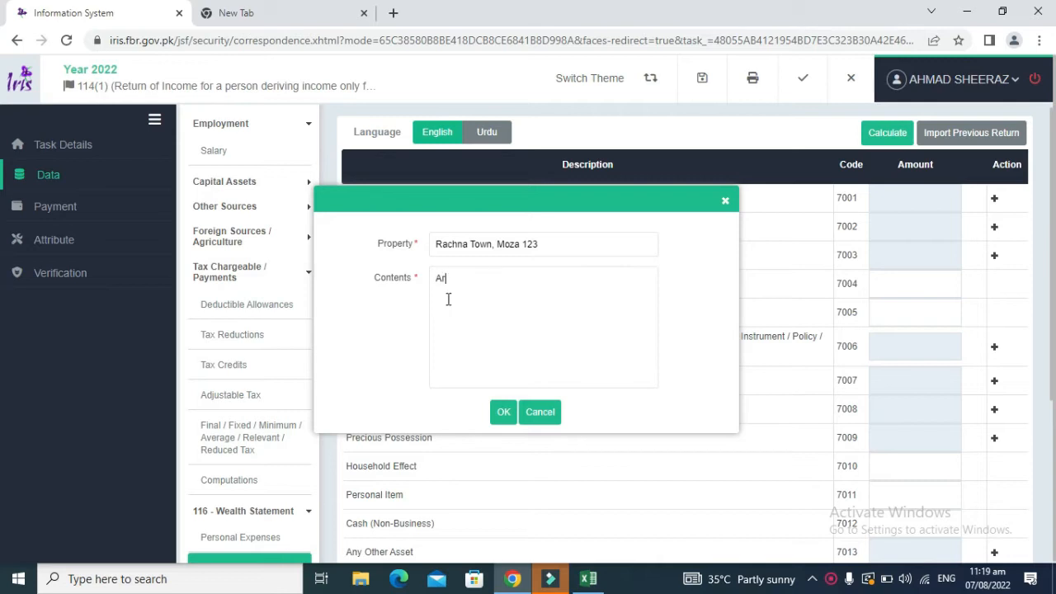
pyautogui.write('gi Lan')
pyautogui.press('BackSpace')
pyautogui.press('BackSpace')
pyautogui.press('BackSpace')
pyautogui.press('BackSpace')
pyautogui.press('BackSpace')
pyautogui.press('BackSpace')
pyautogui.press('BackSpace')
pyautogui.press('BackSpace')
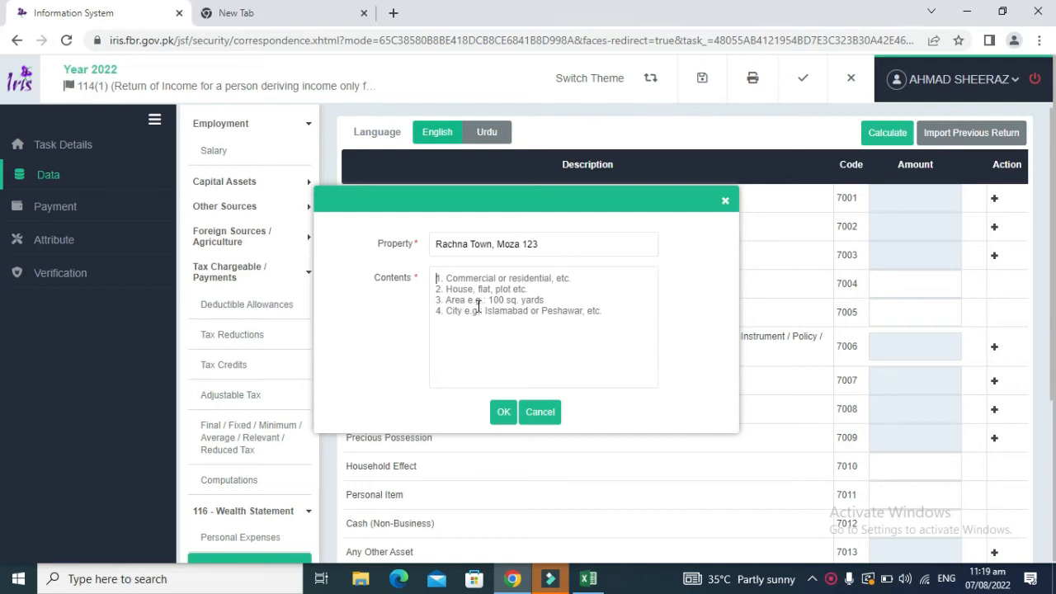
pyautogui.write('A')
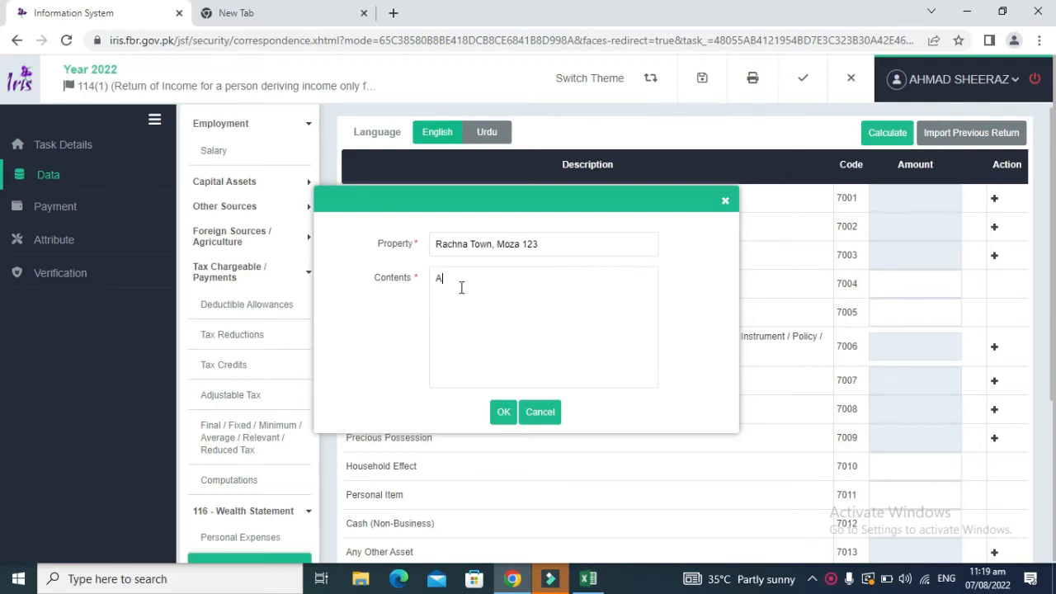
pyautogui.write('gri Land,')
pyautogui.hotkey('alt', 'Tab')
pyautogui.click(134, 406)
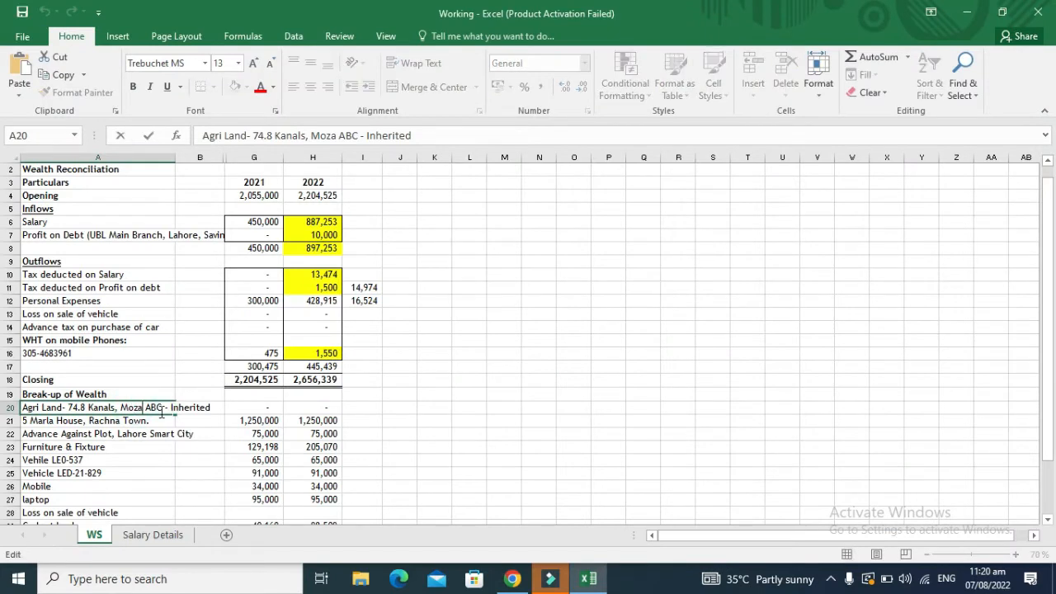
pyautogui.press('Right')
pyautogui.press('Right')
pyautogui.press('Right')
pyautogui.press('Right')
pyautogui.hotkey('shift', 'Left')
pyautogui.hotkey('shift', 'Left')
pyautogui.hotkey('shift', 'Left')
pyautogui.hotkey('shift', 'Left')
pyautogui.hotkey('shift', 'Left')
pyautogui.hotkey('shift', 'Left')
pyautogui.hotkey('shift', 'Left')
pyautogui.hotkey('shift', 'Left')
pyautogui.hotkey('shift', 'Left')
pyautogui.hotkey('shift', 'Left')
pyautogui.hotkey('shift', 'Left')
pyautogui.hotkey('shift', 'Left')
pyautogui.hotkey('shift', 'Left')
pyautogui.hotkey('shift', 'Left')
pyautogui.hotkey('shift', 'Left')
pyautogui.hotkey('shift', 'Left')
pyautogui.hotkey('shift', 'Left')
pyautogui.hotkey('shift', 'Left')
pyautogui.hotkey('shift', 'Left')
pyautogui.hotkey('shift', 'Left')
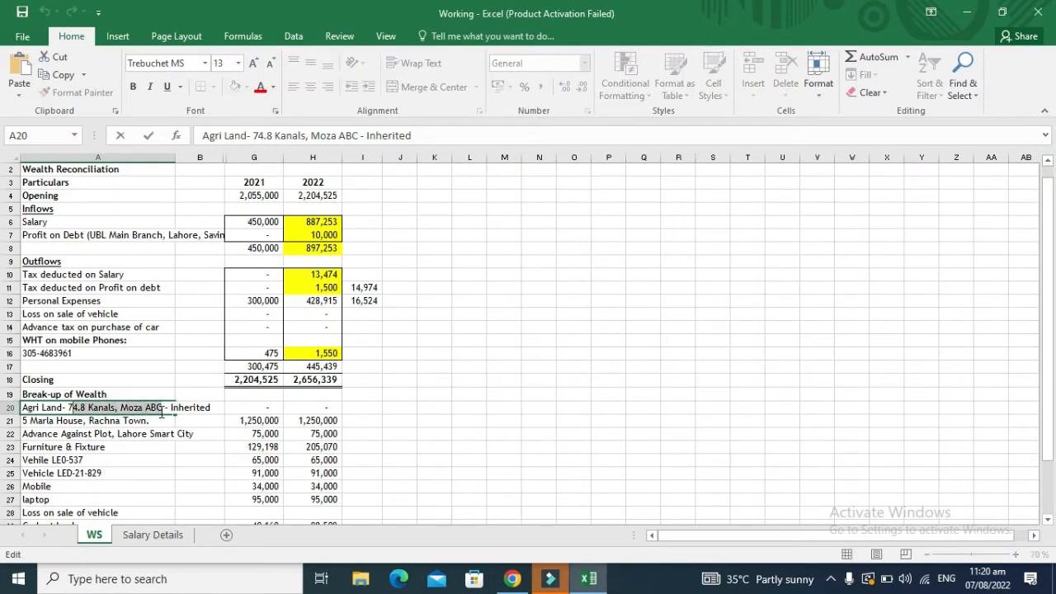
pyautogui.hotkey('shift', 'Left')
pyautogui.hotkey('ctrl', 'c')
pyautogui.hotkey('alt', 'Tab')
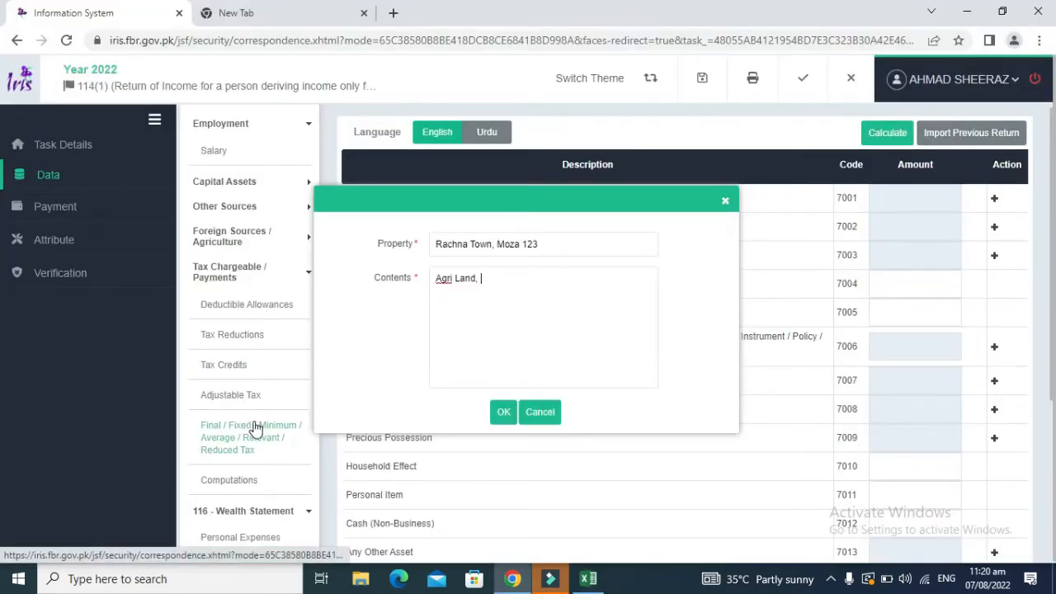
pyautogui.hotkey('ctrl', 'v')
pyautogui.write(', ')
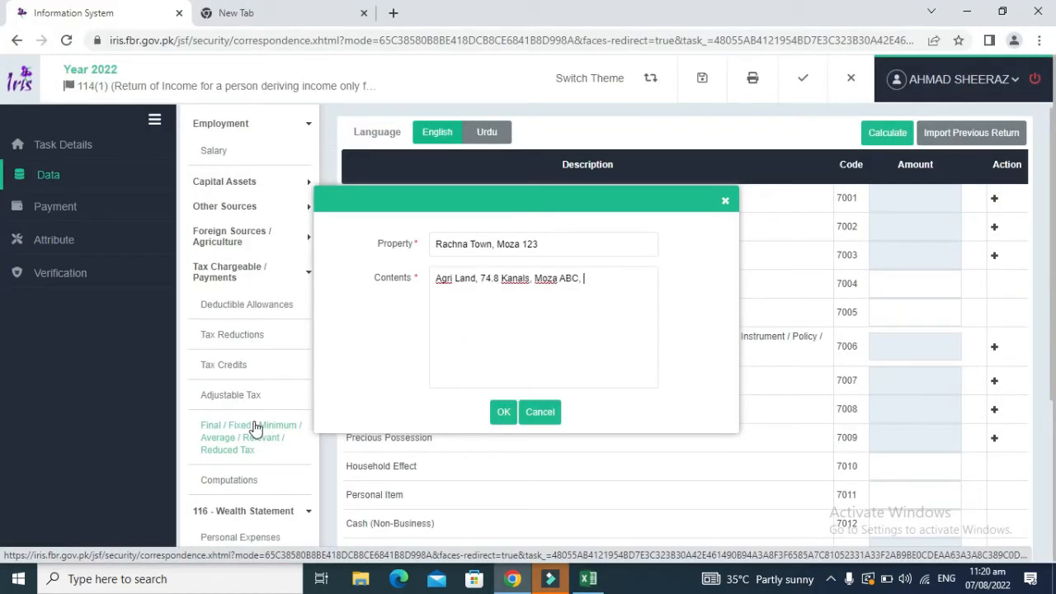
pyautogui.write('Rachna Town')
pyautogui.click(505, 417)
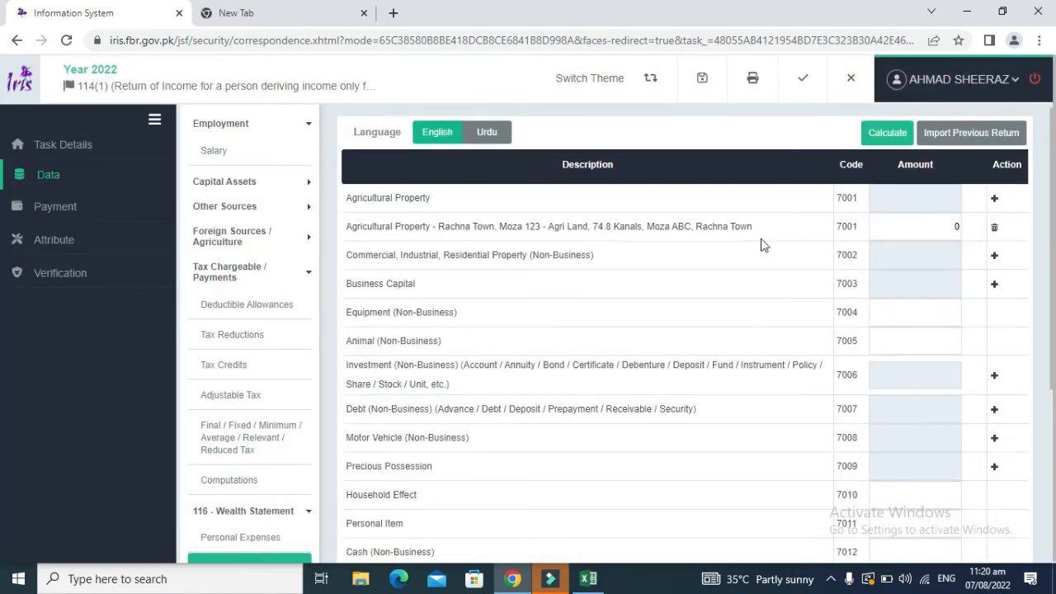
# Step: Recalculate, check the new Rachna Town agricultural property row, and delete it
pyautogui.click(868, 137)
pyautogui.moveTo(750, 229); pyautogui.dragTo(438, 236)
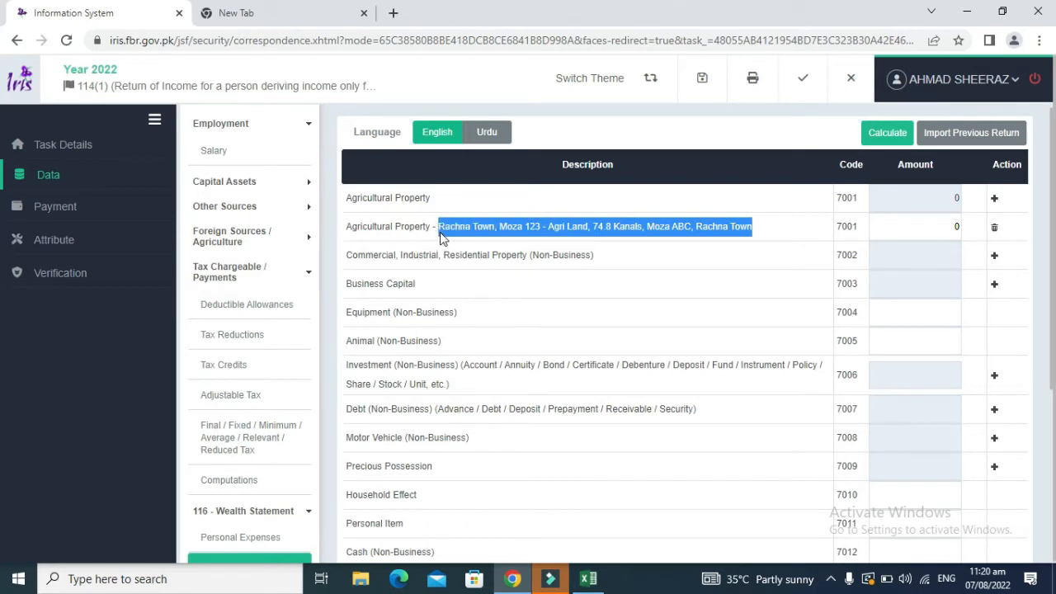
pyautogui.click(891, 218)
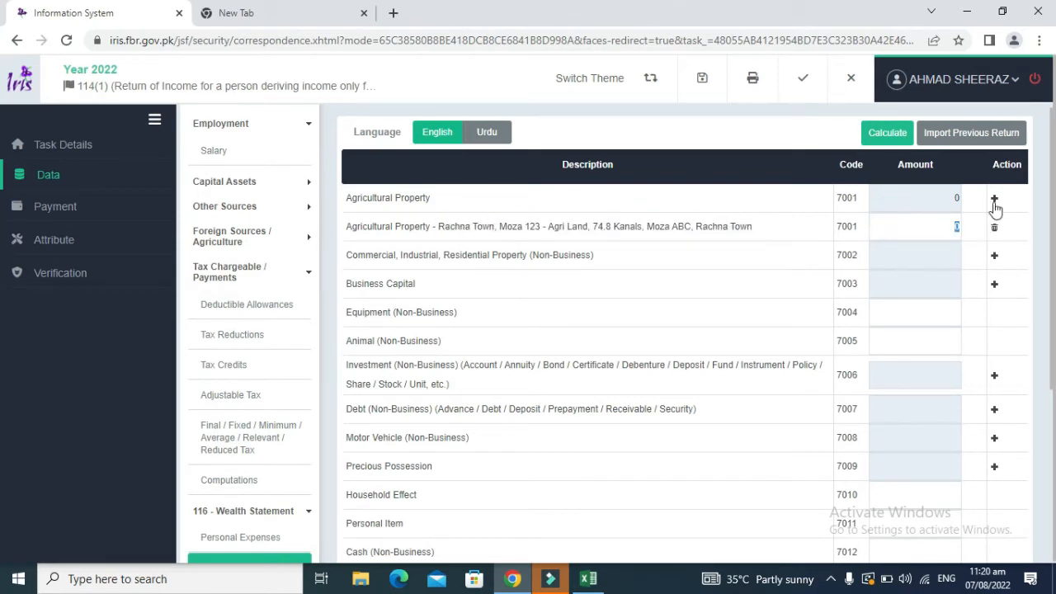
pyautogui.moveTo(755, 225); pyautogui.dragTo(444, 235)
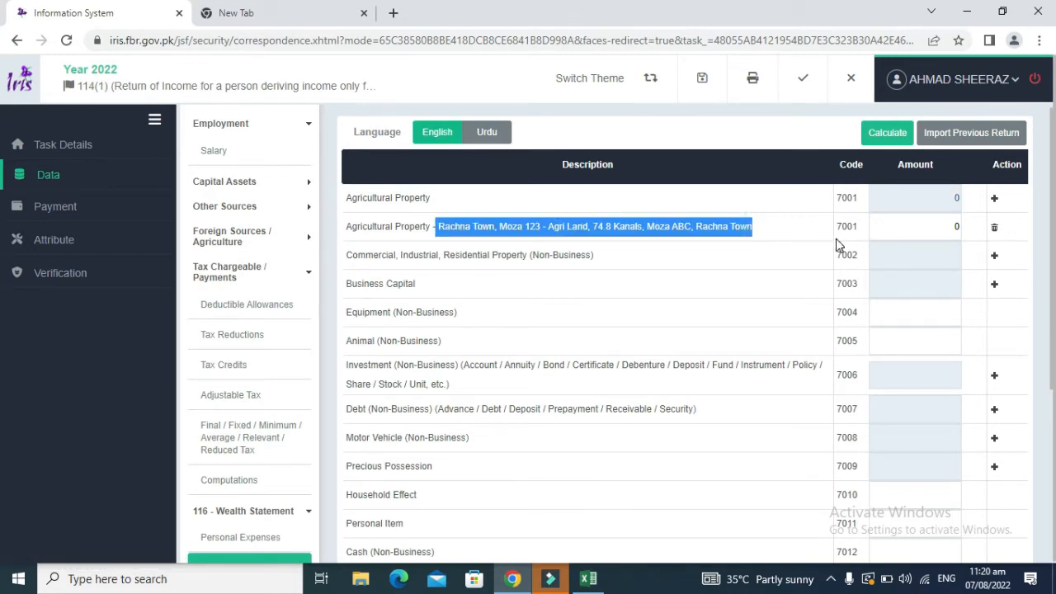
pyautogui.click(995, 230)
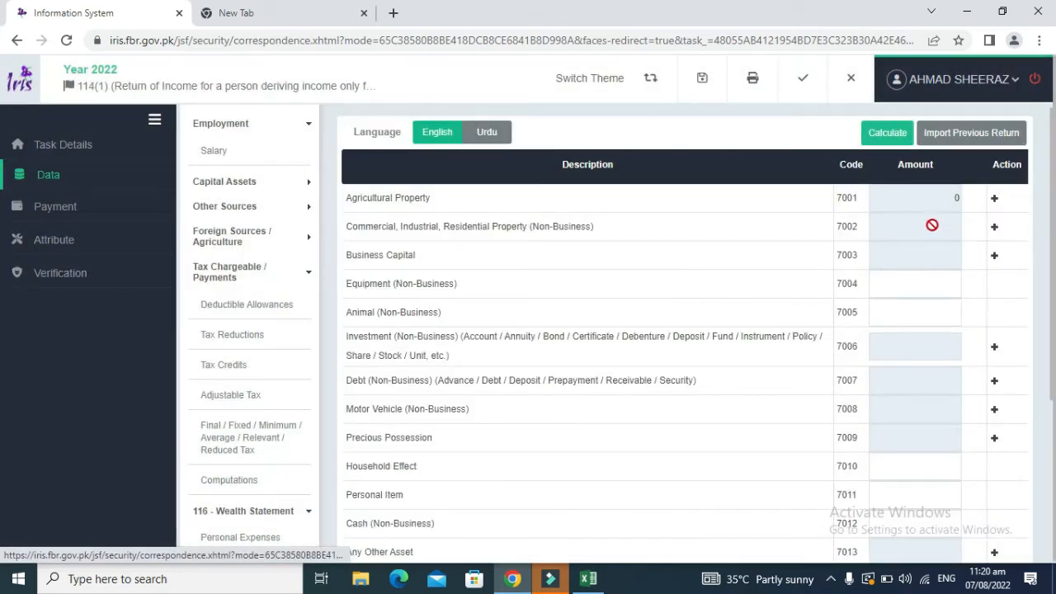
pyautogui.click(993, 200)
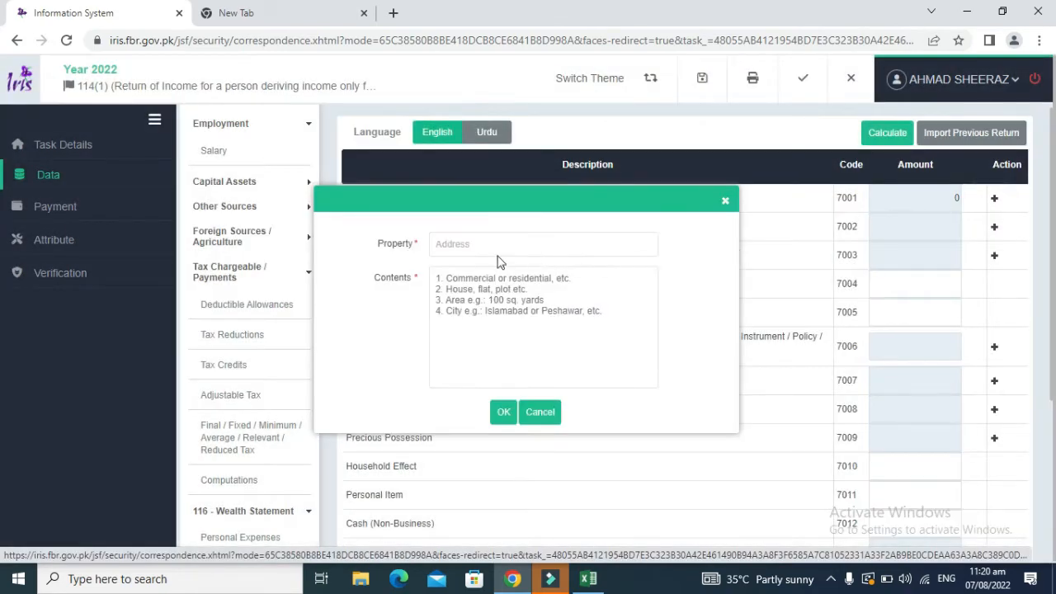
# Step: Paste the property description into Contents and move the Rachna Town address into the Property field
pyautogui.click(470, 283)
pyautogui.hotkey('ctrl', 'v')
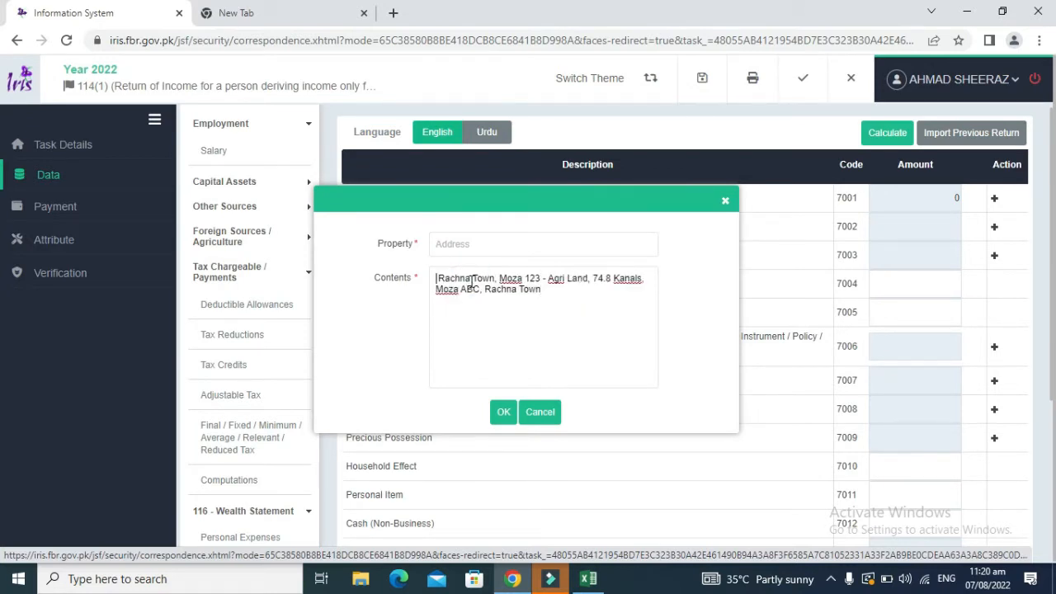
pyautogui.hotkey('ctrl', 'shift', 'Right')
pyautogui.hotkey('ctrl', 'shift', 'Right')
pyautogui.hotkey('shift', 'Right')
pyautogui.hotkey('shift', 'Right')
pyautogui.hotkey('shift', 'Right')
pyautogui.hotkey('shift', 'Right')
pyautogui.hotkey('shift', 'Right')
pyautogui.hotkey('shift', 'Right')
pyautogui.hotkey('shift', 'Right')
pyautogui.hotkey('shift', 'Right')
pyautogui.hotkey('shift', 'Right')
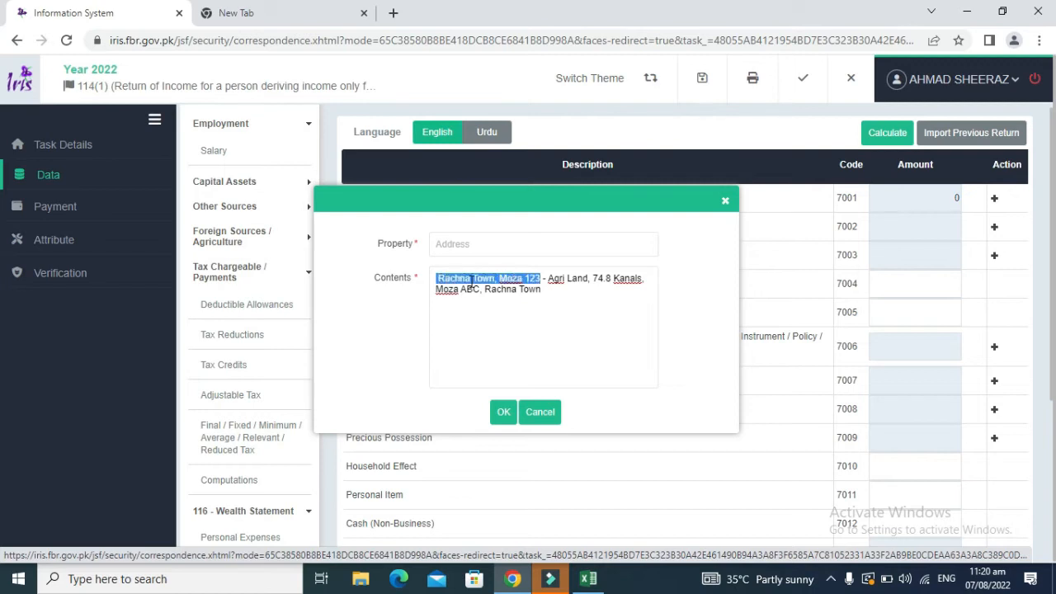
pyautogui.hotkey('ctrl', 'x')
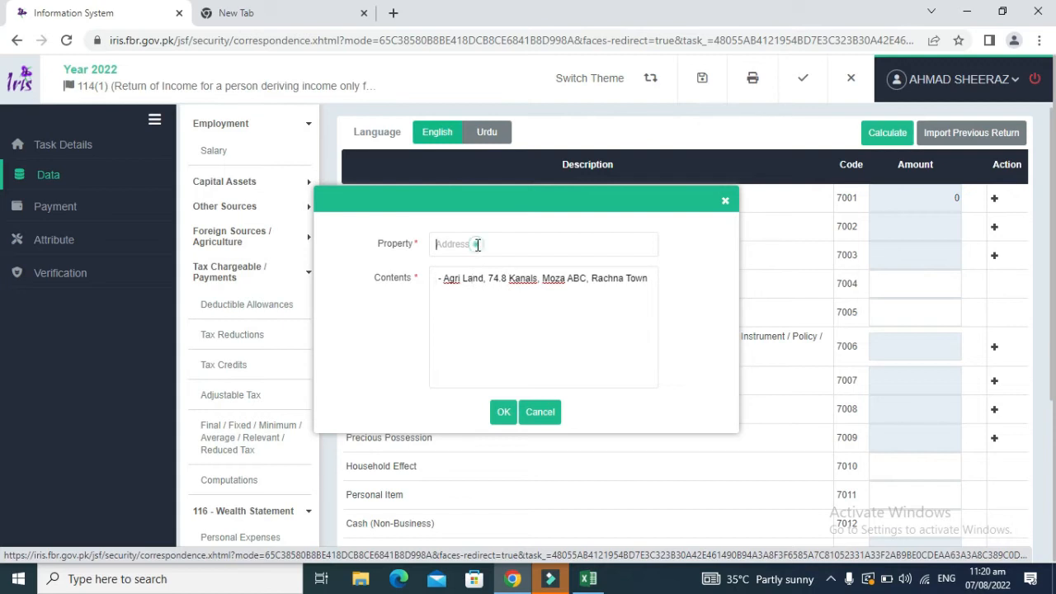
pyautogui.click(477, 244)
pyautogui.hotkey('ctrl', 'v')
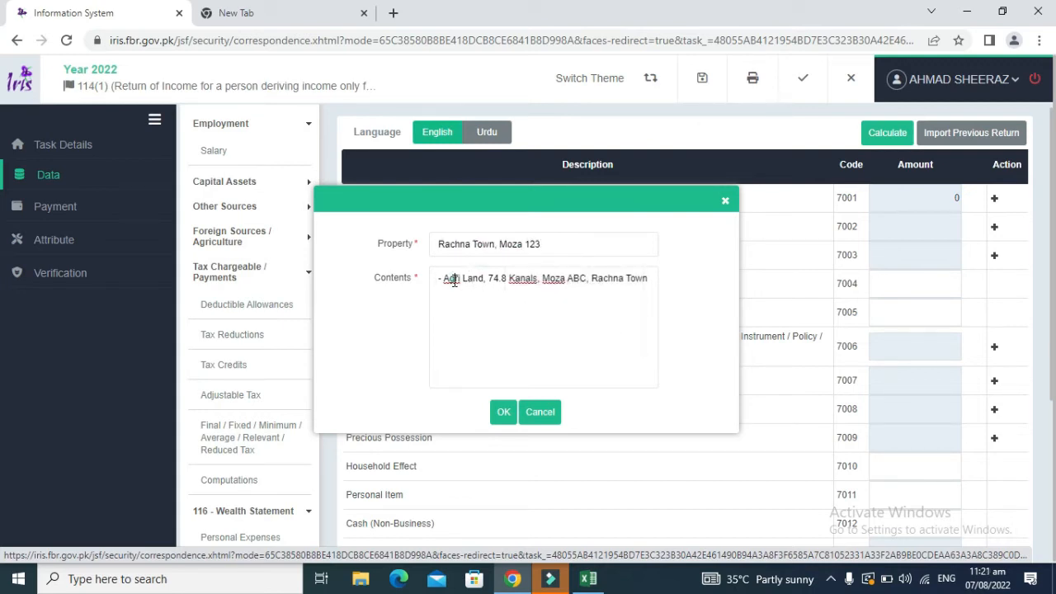
# Step: Finish Contents as 'Agri Land, 74.8 Kanals, Moza ABC, Rachna Town 0 Inherited', add the entry, and recalculate
pyautogui.press('BackSpace')
pyautogui.press('BackSpace')
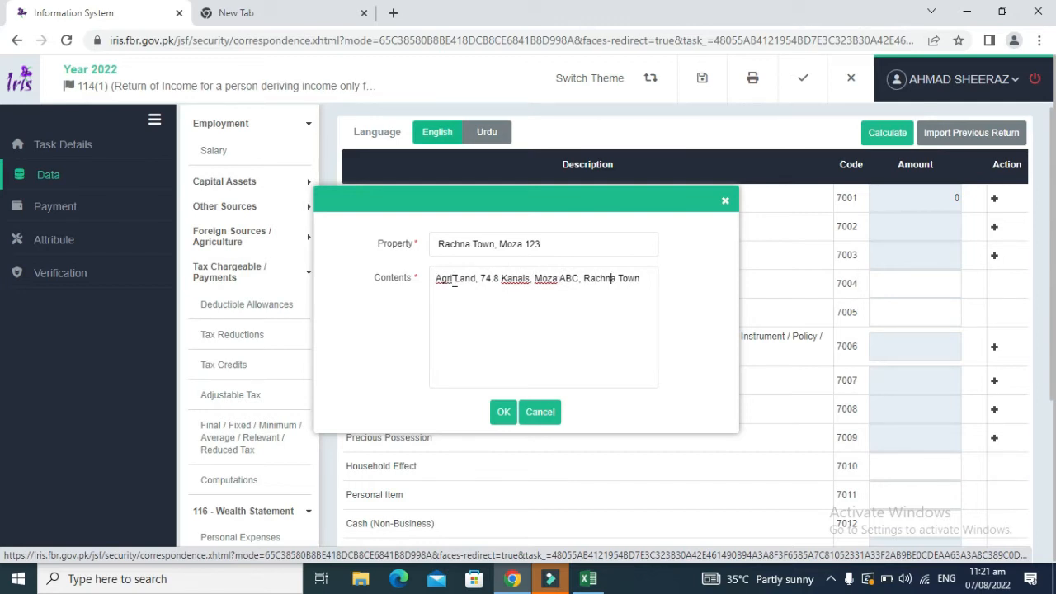
pyautogui.write('0 Inherited')
pyautogui.click(500, 411)
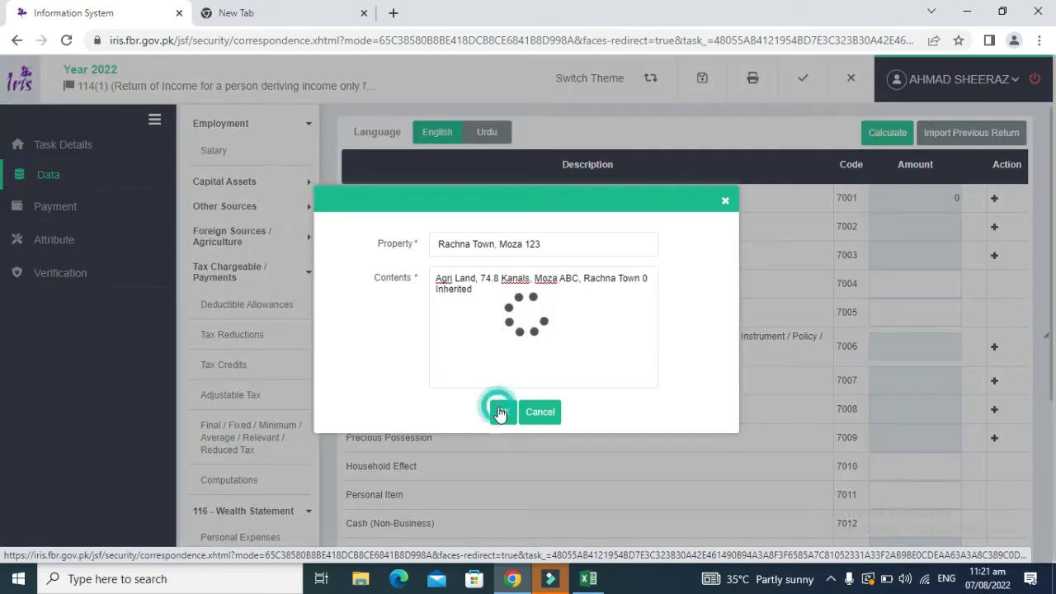
pyautogui.click(879, 141)
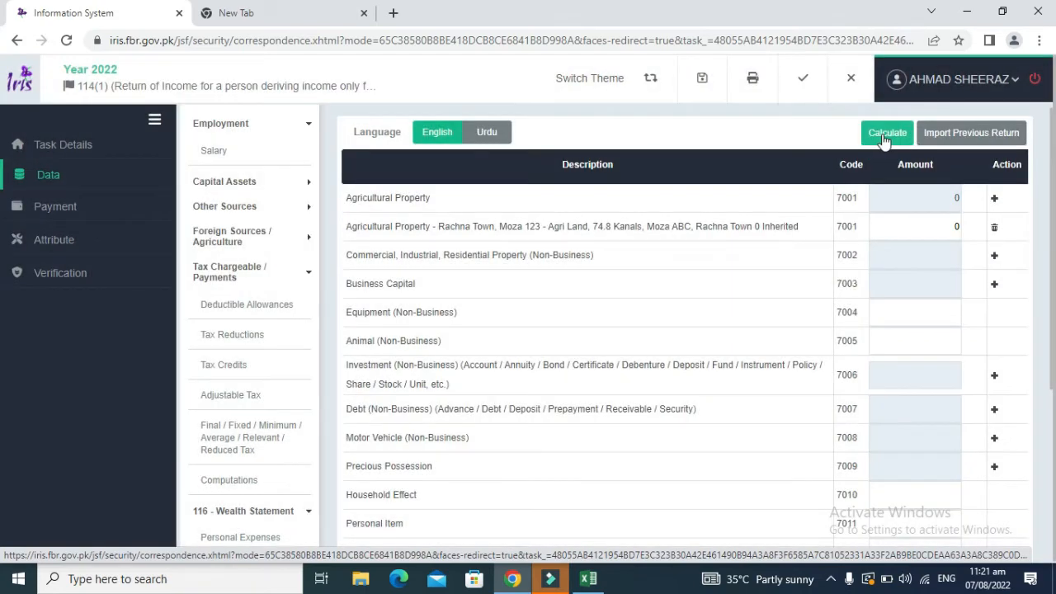
pyautogui.click(882, 134)
pyautogui.doubleClick(757, 228)
pyautogui.tripleClick(797, 224)
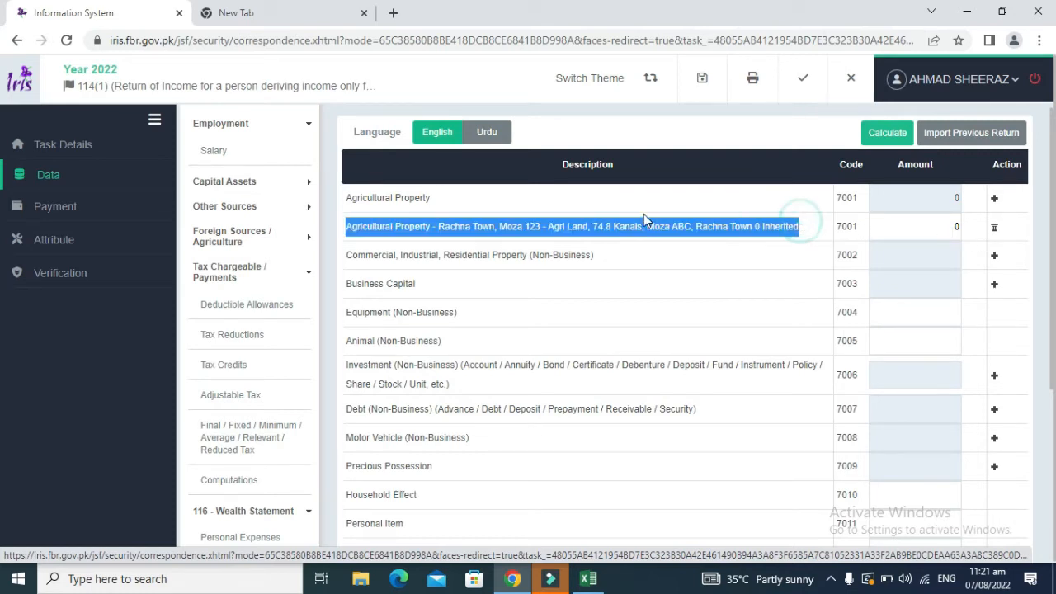
pyautogui.click(644, 213)
pyautogui.moveTo(798, 226); pyautogui.dragTo(437, 237)
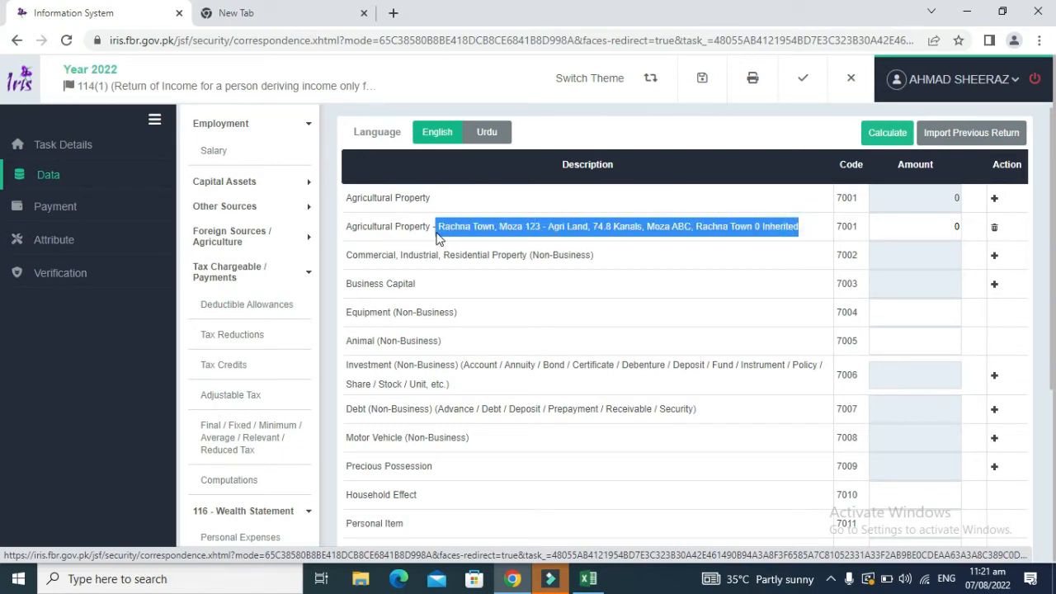
pyautogui.click(794, 320)
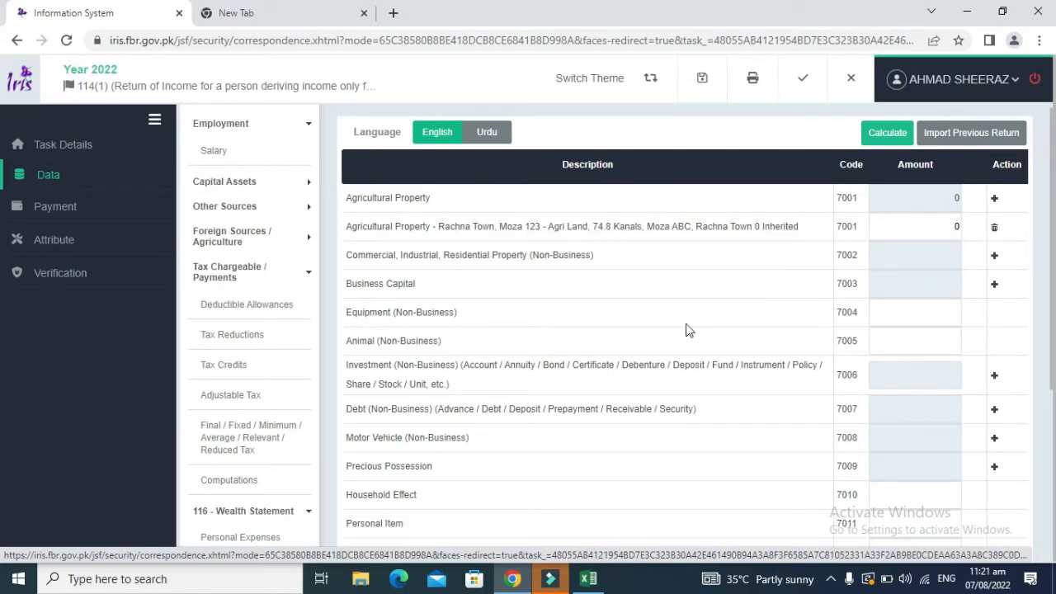
pyautogui.hotkey('alt', 'Tab')
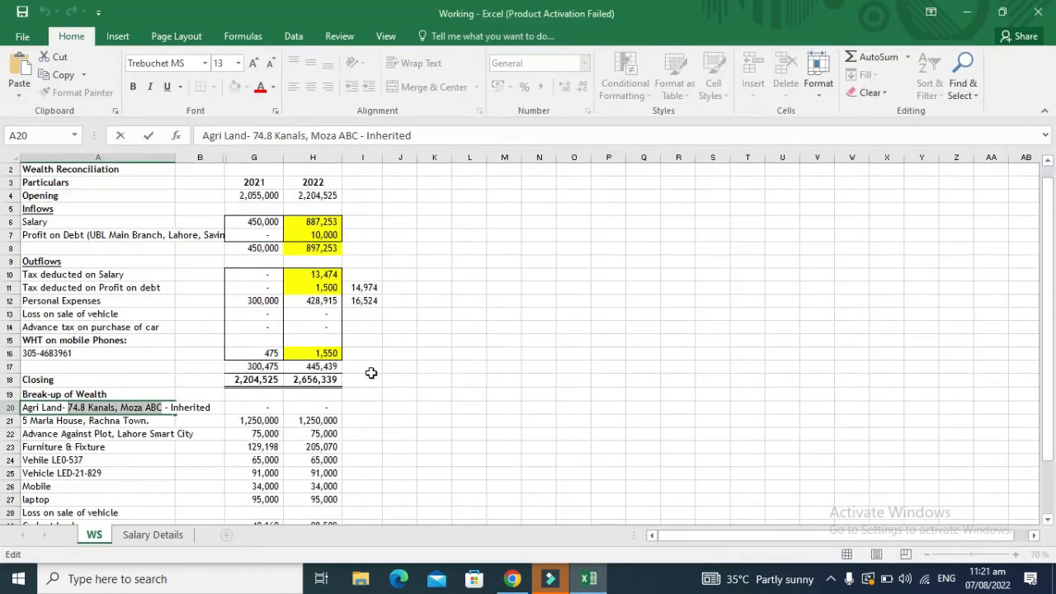
pyautogui.click(180, 424)
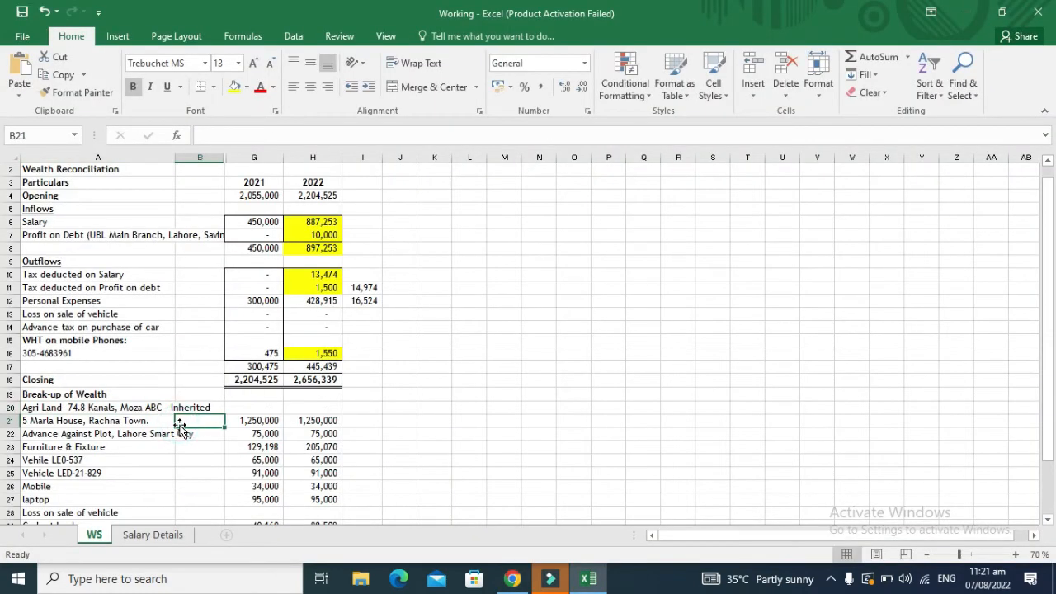
pyautogui.hotkey('alt', 'Tab')
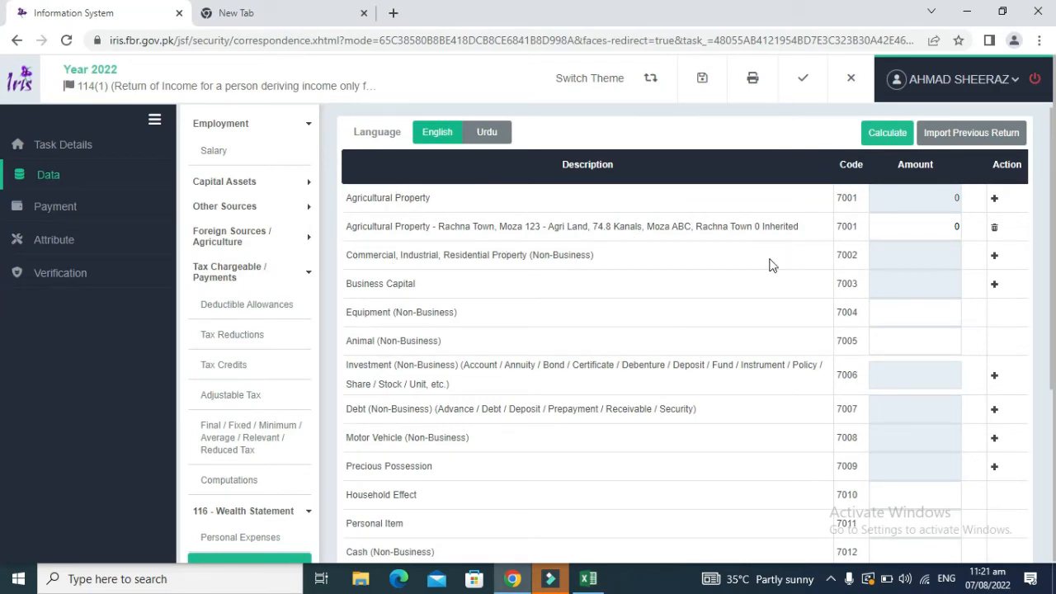
# Step: Open a fresh commercial/residential property entry form
pyautogui.click(995, 259)
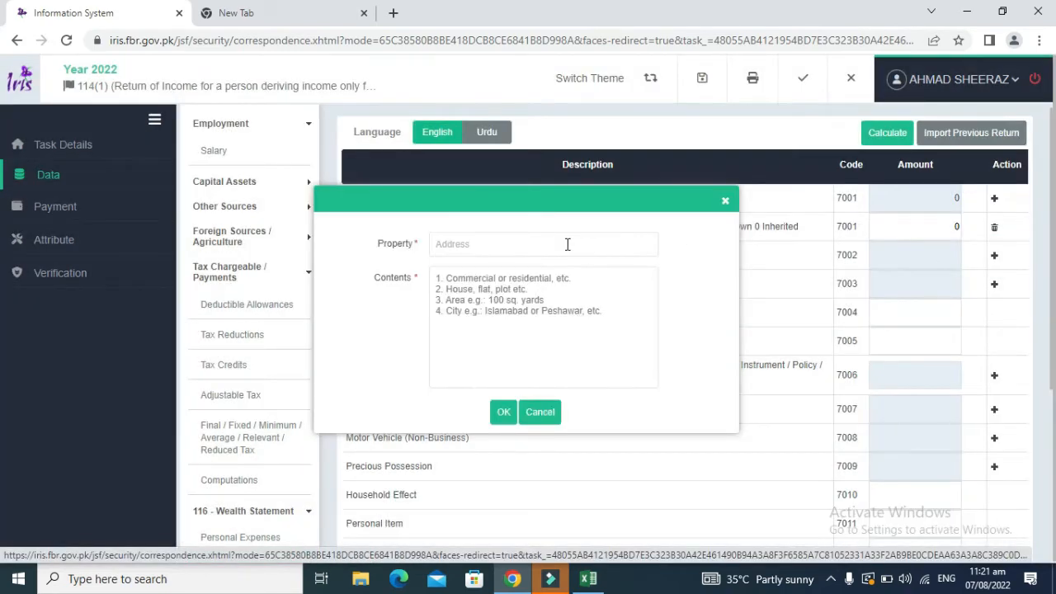
pyautogui.click(725, 200)
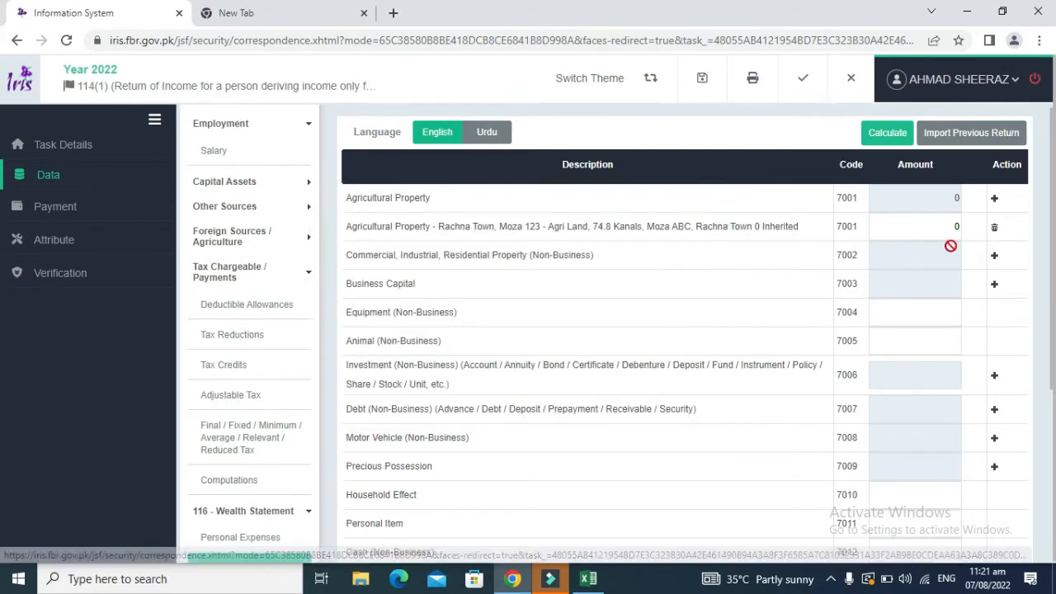
pyautogui.click(996, 261)
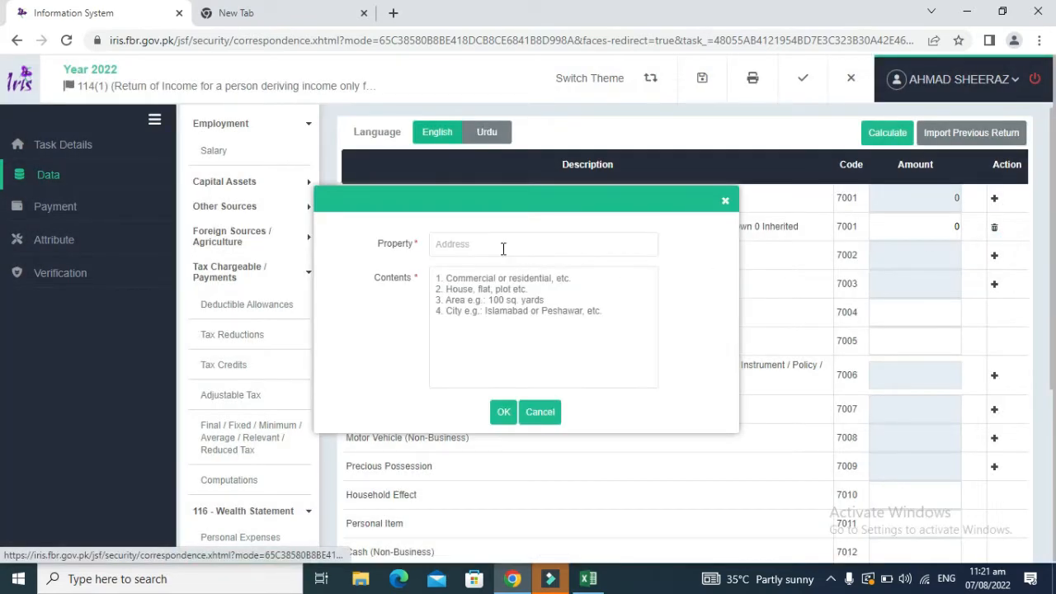
pyautogui.click(503, 246)
pyautogui.hotkey('alt', 'Tab')
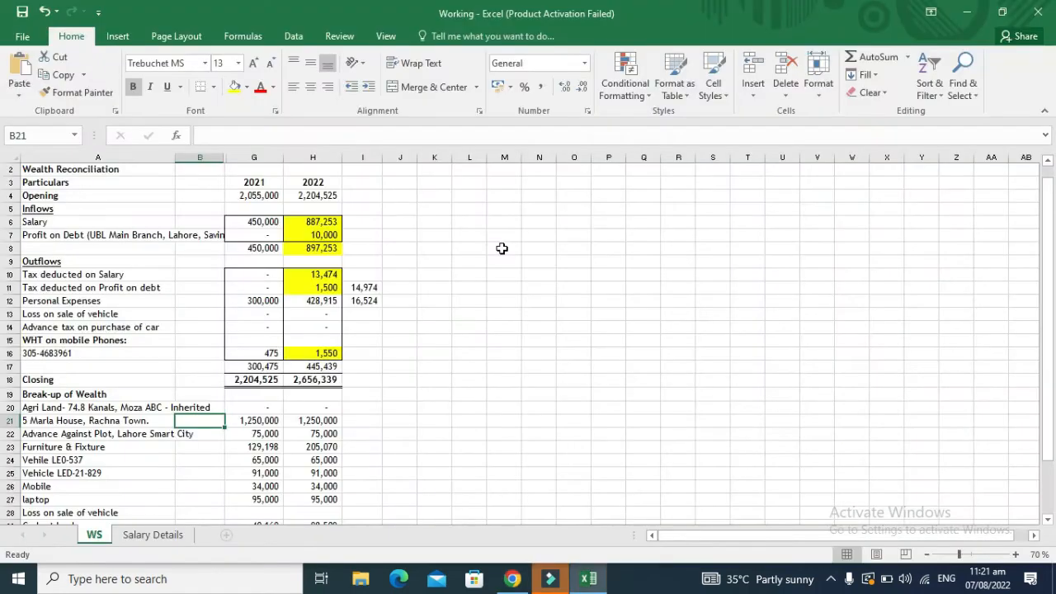
pyautogui.hotkey('alt', 'Tab')
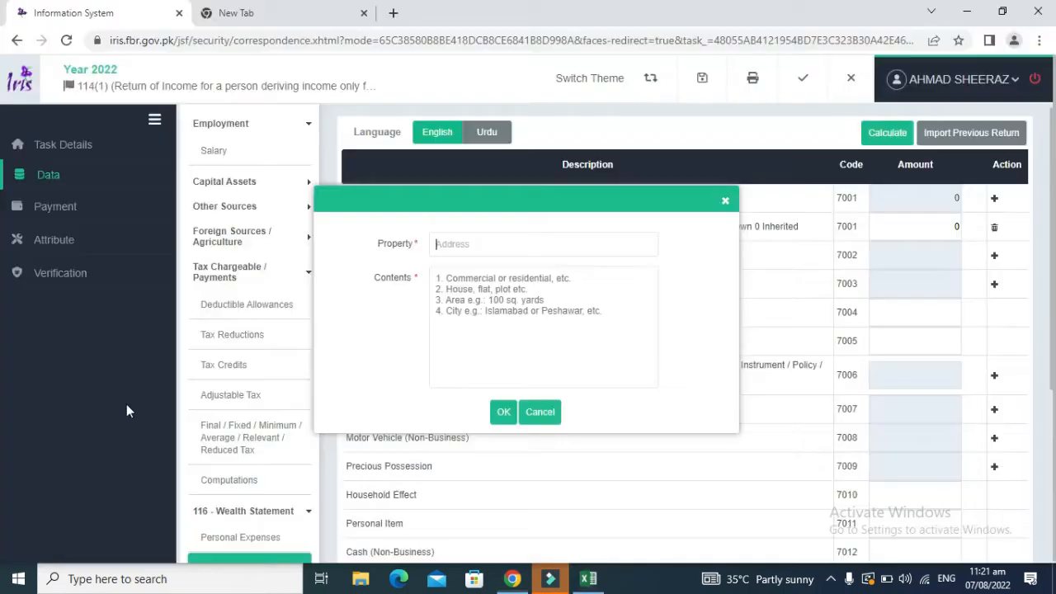
pyautogui.write('Rachn')
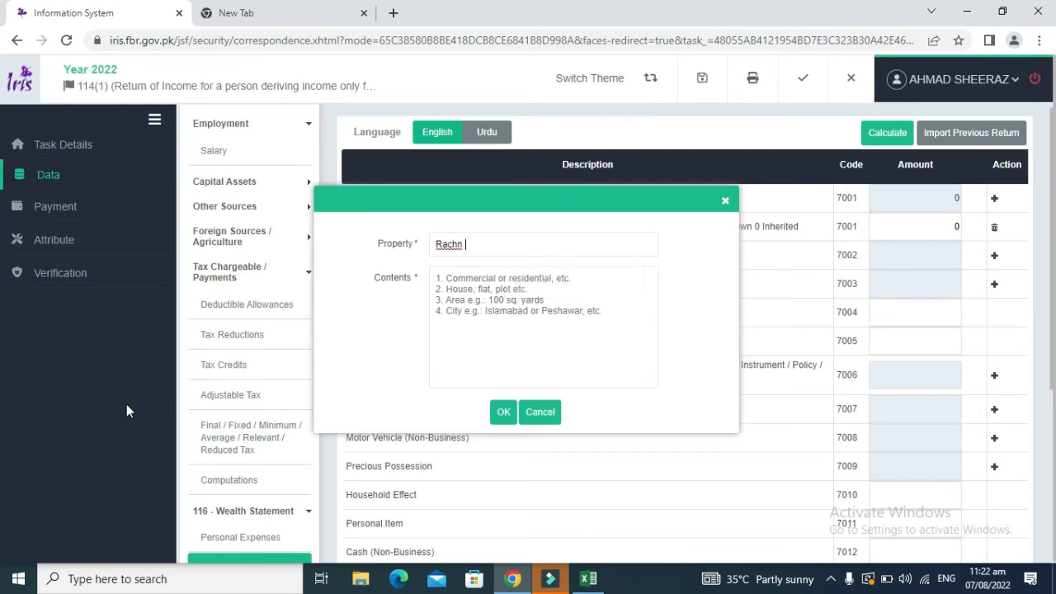
pyautogui.press('BackSpace')
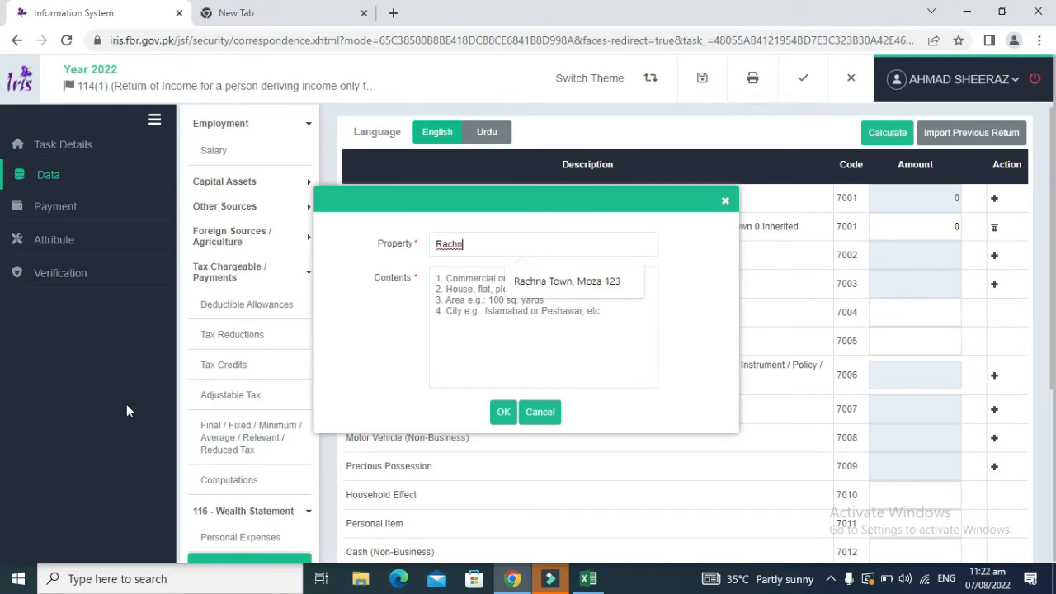
pyautogui.write('a')
pyautogui.press('BackSpace')
pyautogui.press('BackSpace')
pyautogui.press('BackSpace')
pyautogui.press('BackSpace')
pyautogui.press('BackSpace')
pyautogui.press('BackSpace')
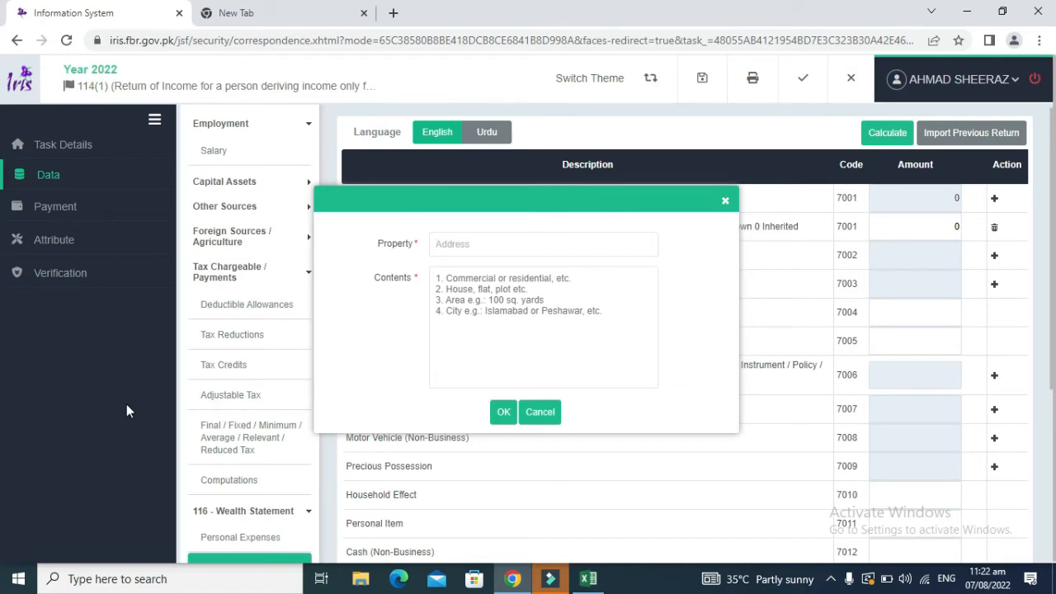
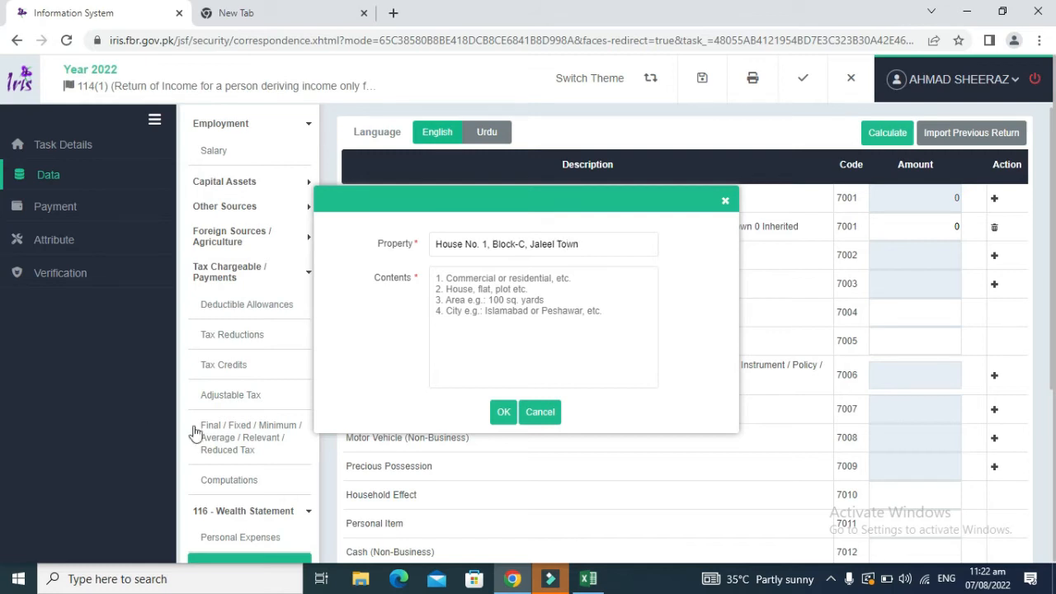
pyautogui.click(449, 282)
# Step: Describe the Jaleel Town house as 'Residential, 5 Marla, Rachna Town' and add it under 7002
pyautogui.write('Residential, 5 M')
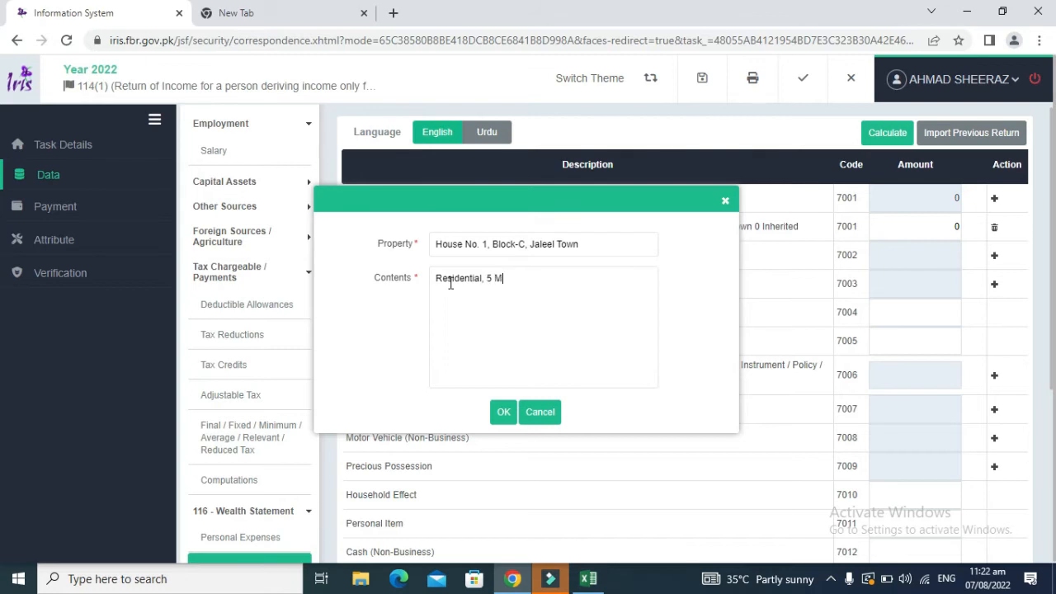
pyautogui.write('la, Rachna Town')
pyautogui.click(376, 239)
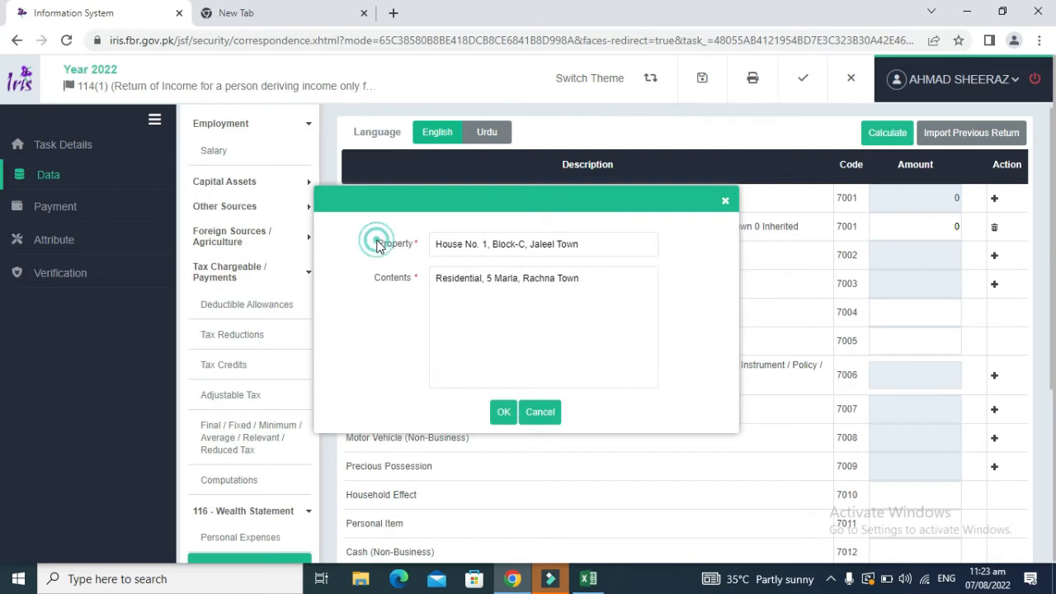
pyautogui.doubleClick(385, 240)
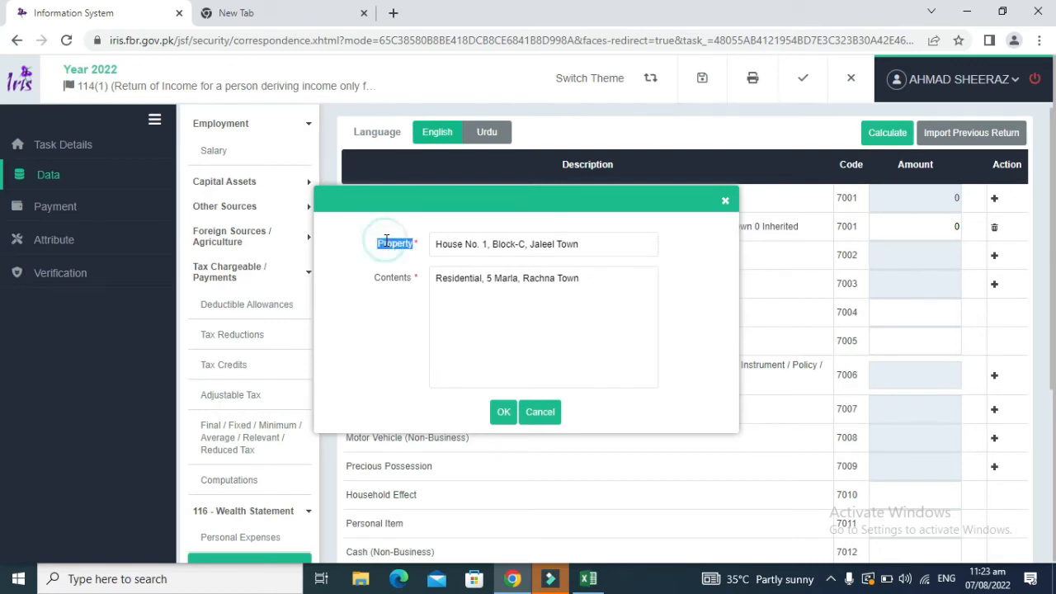
pyautogui.click(386, 283)
pyautogui.doubleClick(396, 279)
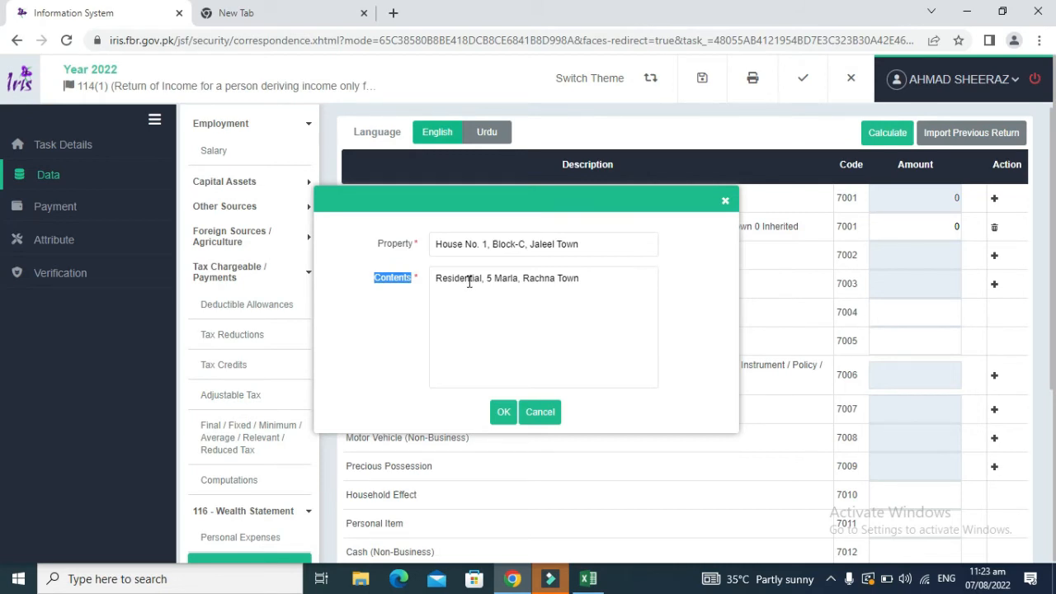
pyautogui.doubleClick(499, 280)
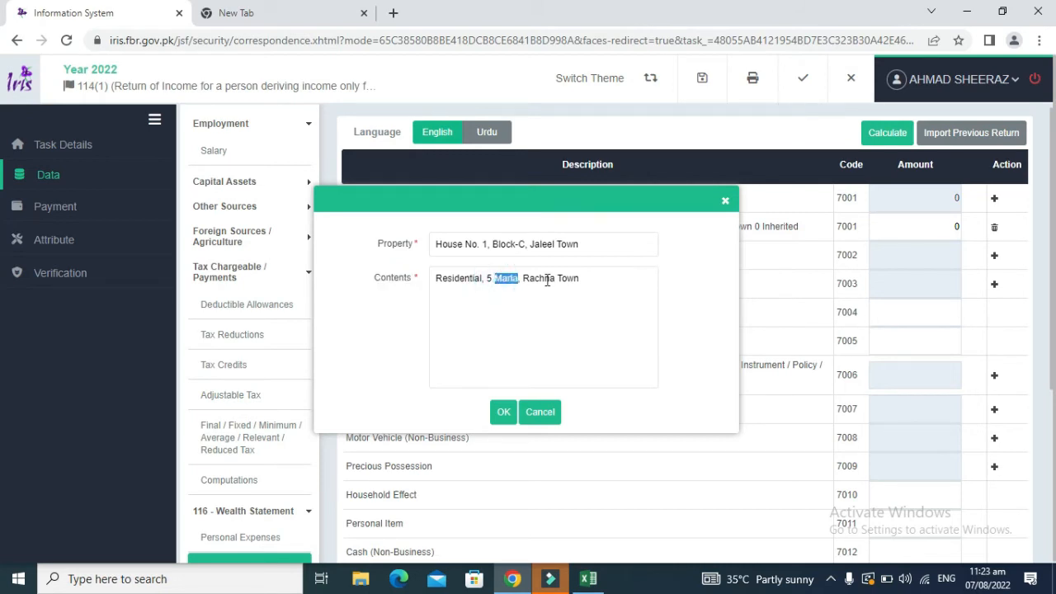
pyautogui.click(503, 412)
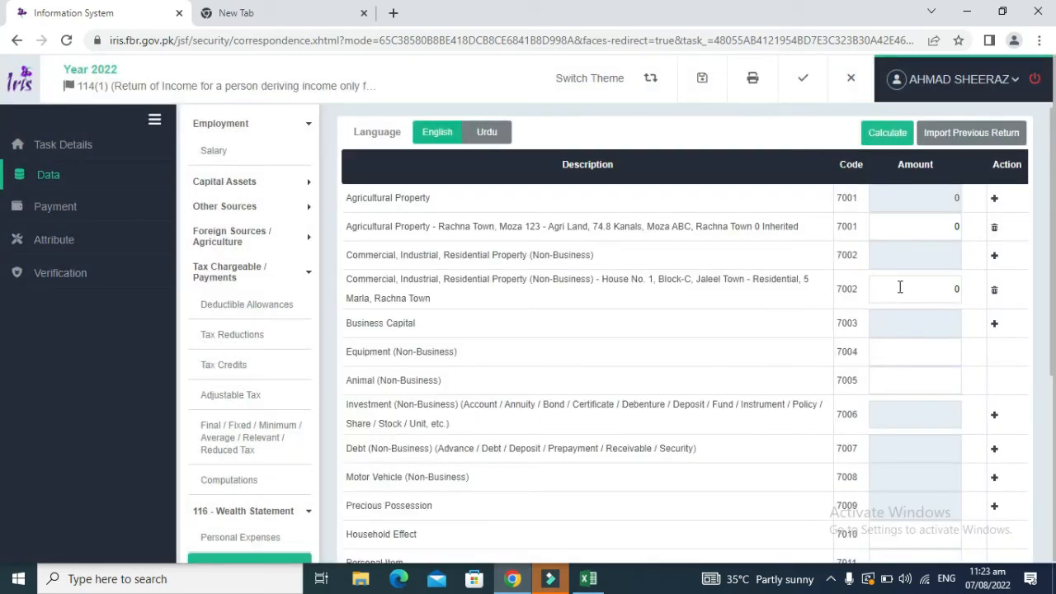
# Step: Copy the 1,250,000 house value from Excel G21 into the house row's Amount
pyautogui.click(923, 281)
pyautogui.moveTo(445, 278); pyautogui.dragTo(583, 302)
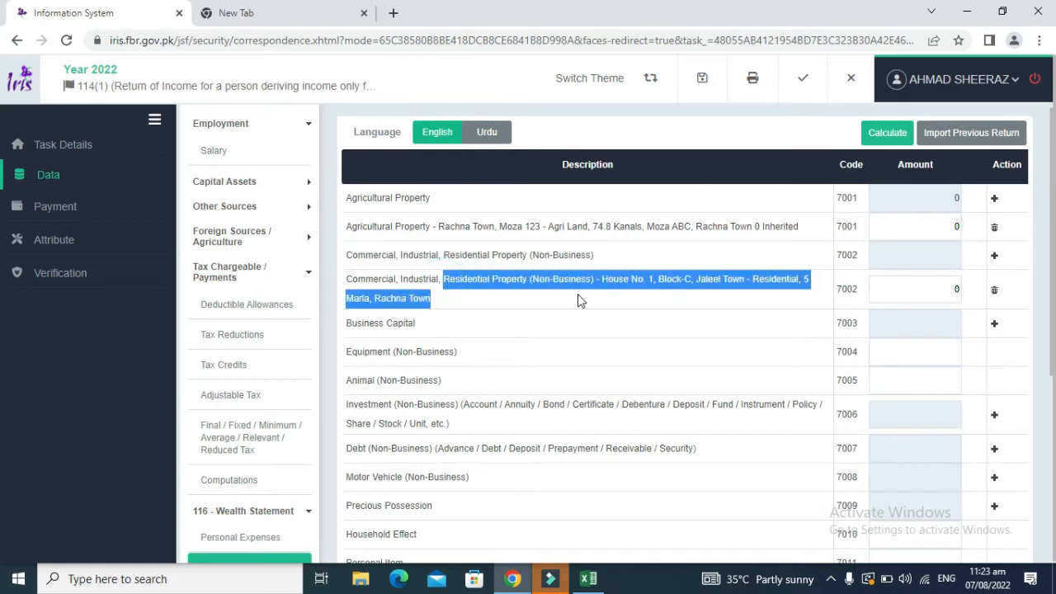
pyautogui.click(634, 274)
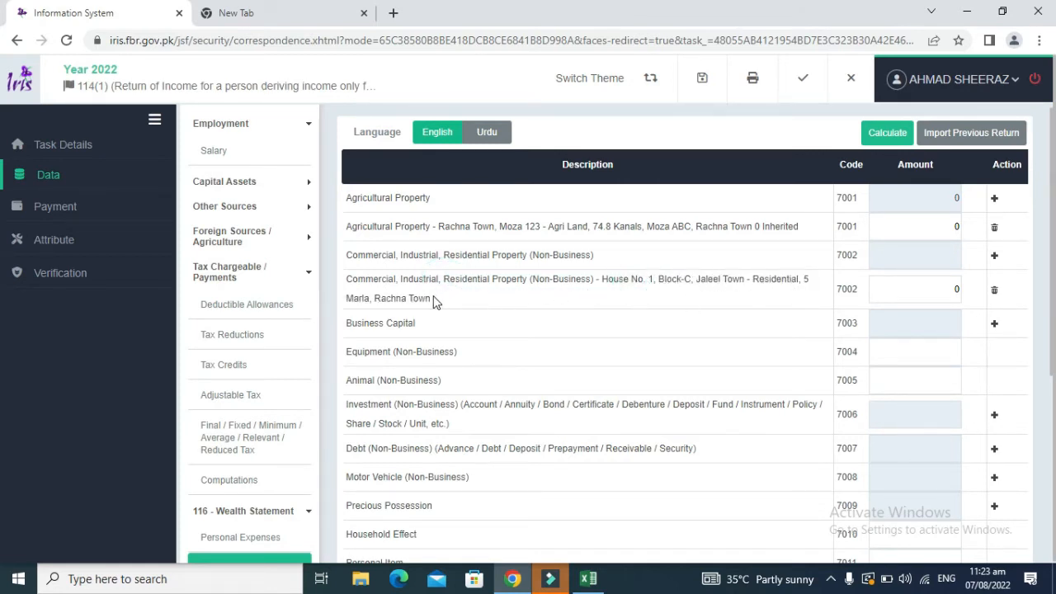
pyautogui.hotkey('alt', 'Tab')
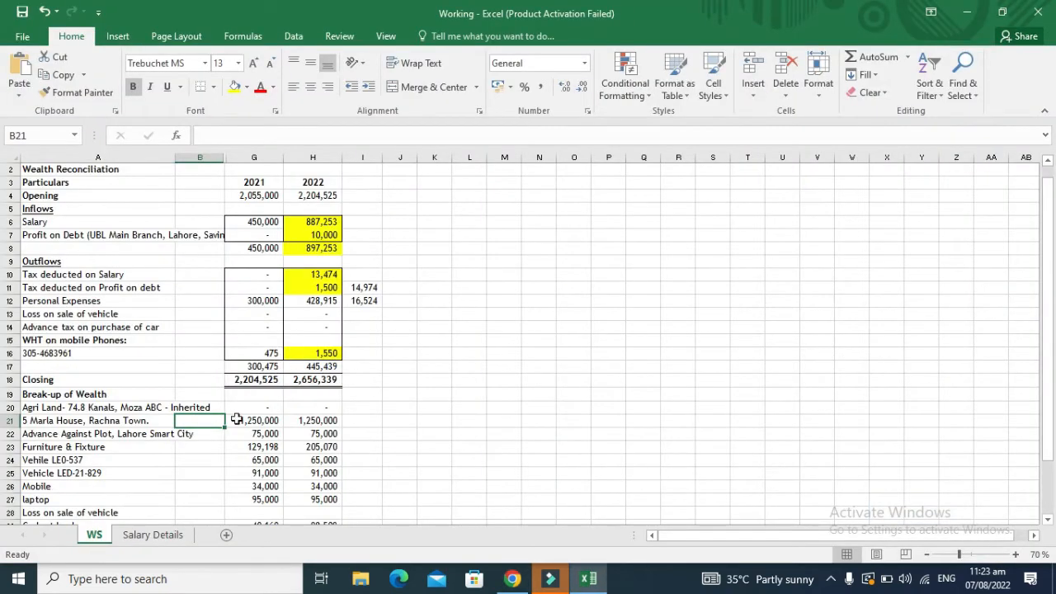
pyautogui.click(262, 434)
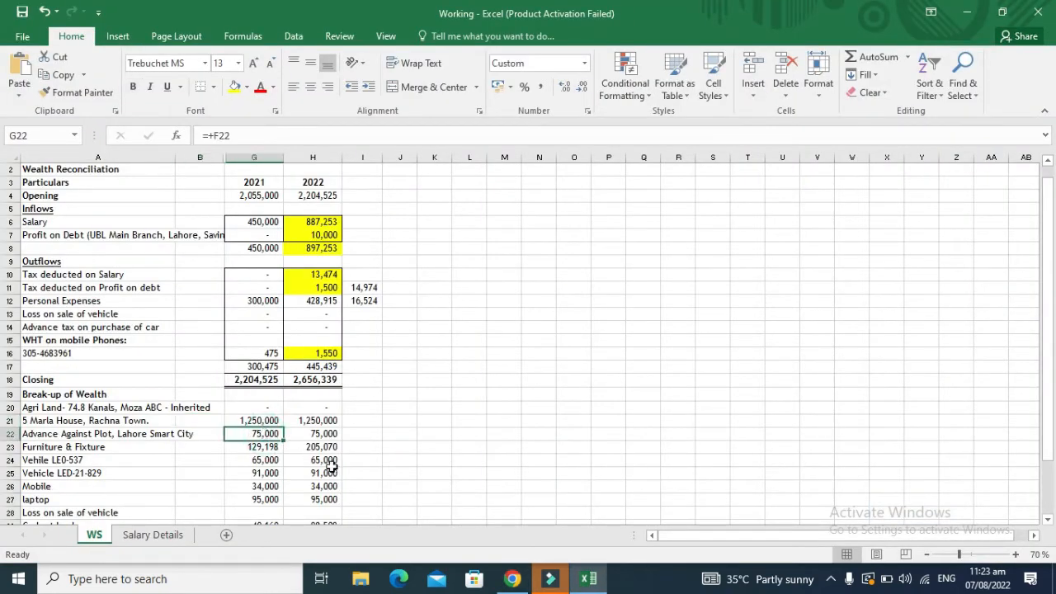
pyautogui.press('Up')
pyautogui.hotkey('ctrl', 'c')
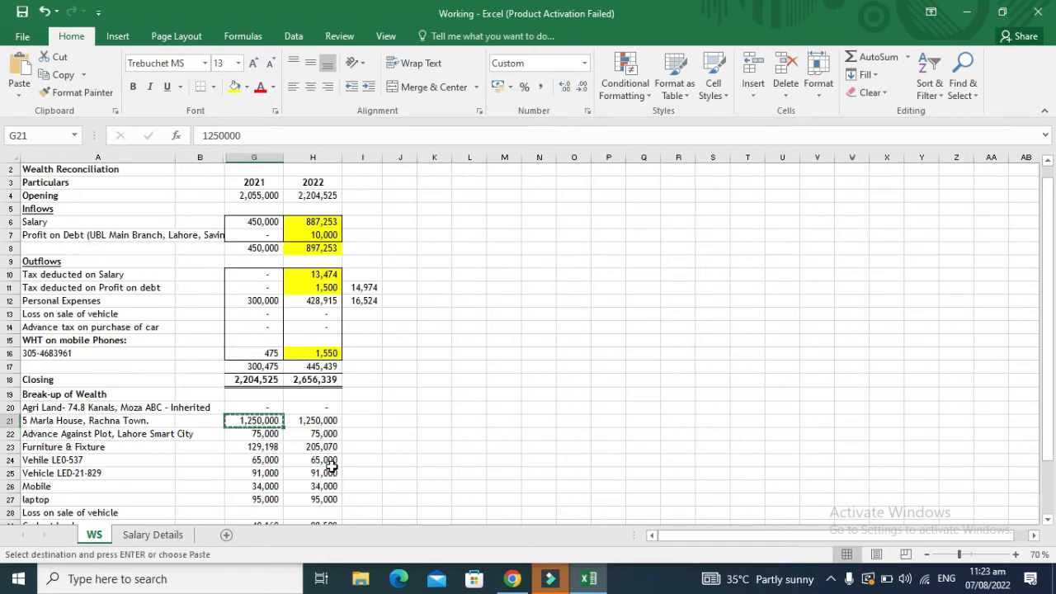
pyautogui.hotkey('alt', 'Tab')
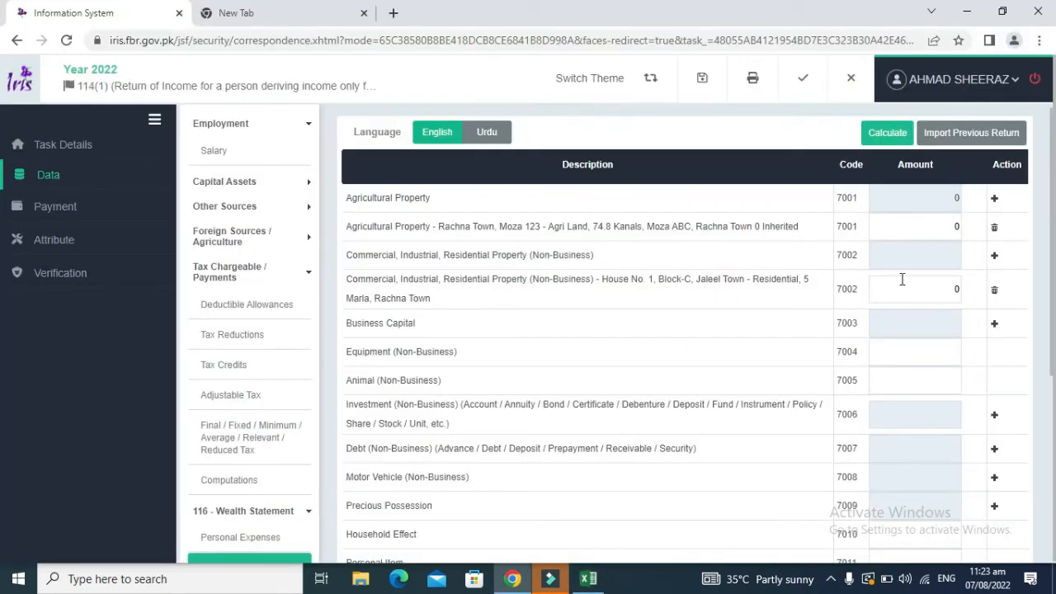
pyautogui.click(912, 282)
pyautogui.hotkey('ctrl', 'v')
# Step: Recalculate and confirm Total Assets now read 1,250,000
pyautogui.click(893, 134)
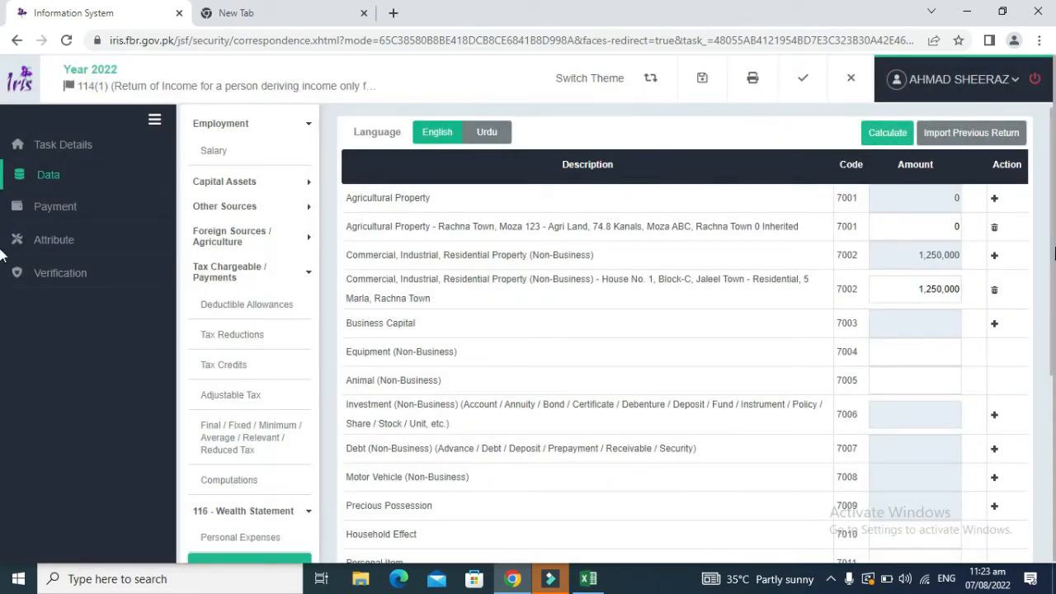
pyautogui.scroll(-3, 1047, 330)
pyautogui.scroll(-1, 1054, 406)
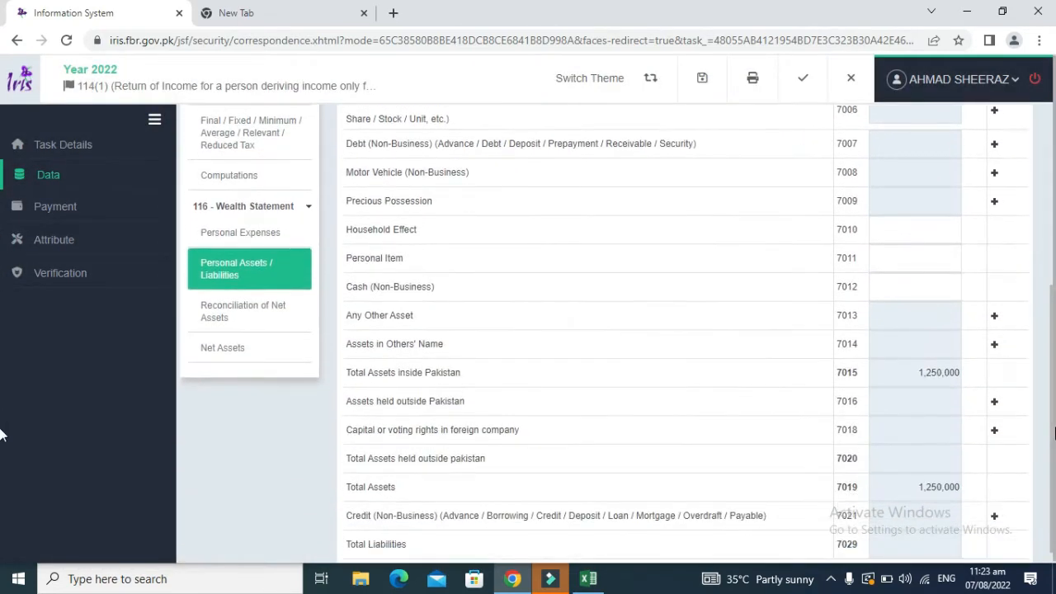
pyautogui.click(389, 490)
pyautogui.moveTo(395, 490); pyautogui.dragTo(923, 488)
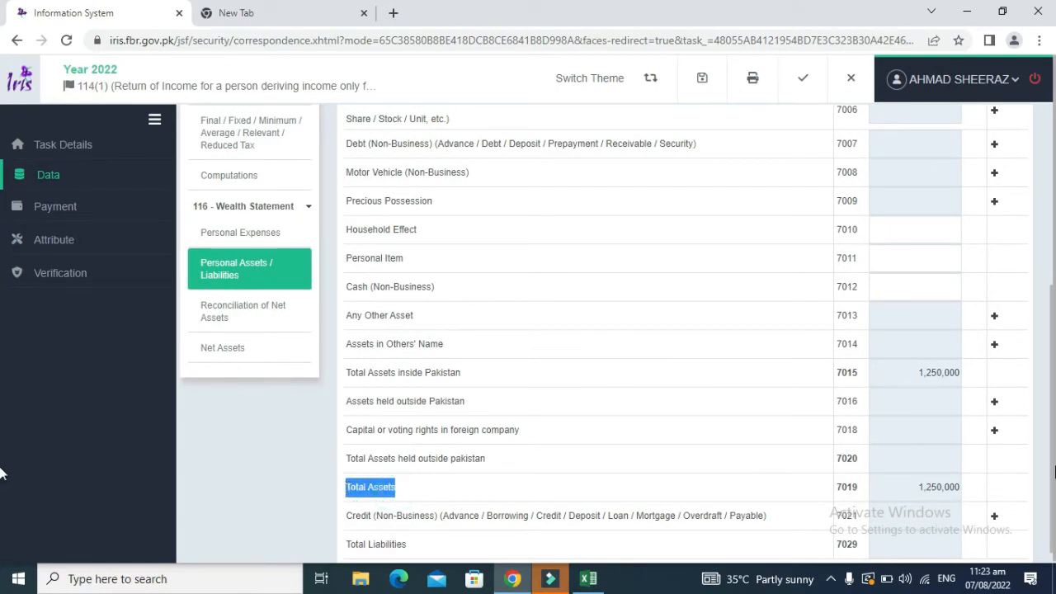
pyautogui.moveTo(1053, 467); pyautogui.dragTo(1055, 275)
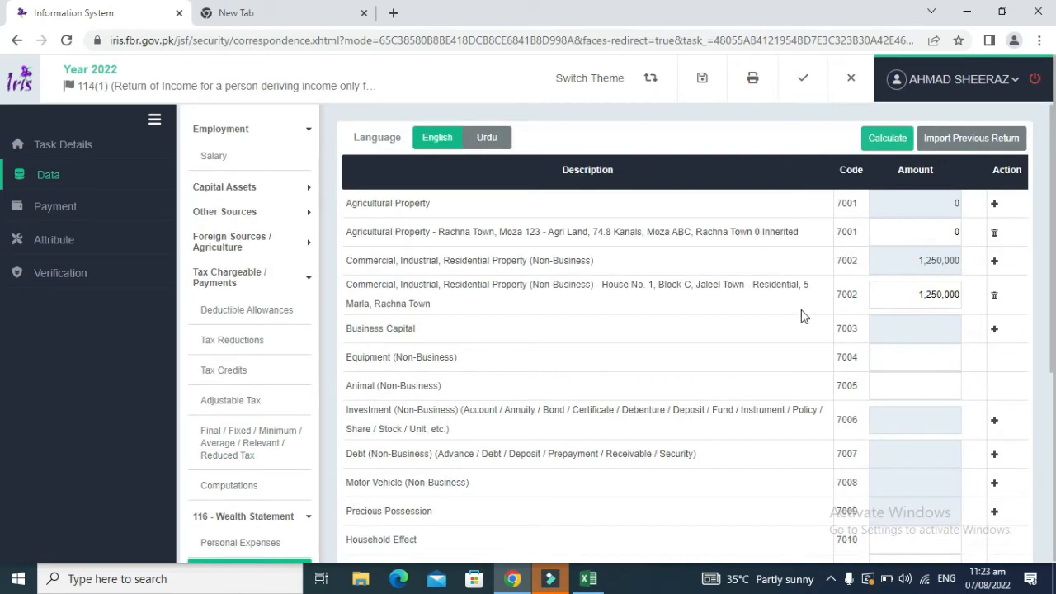
# Step: Look up the plot advance value in Excel and locate the Any Other Asset row in IRIS
pyautogui.hotkey('alt', 'Tab')
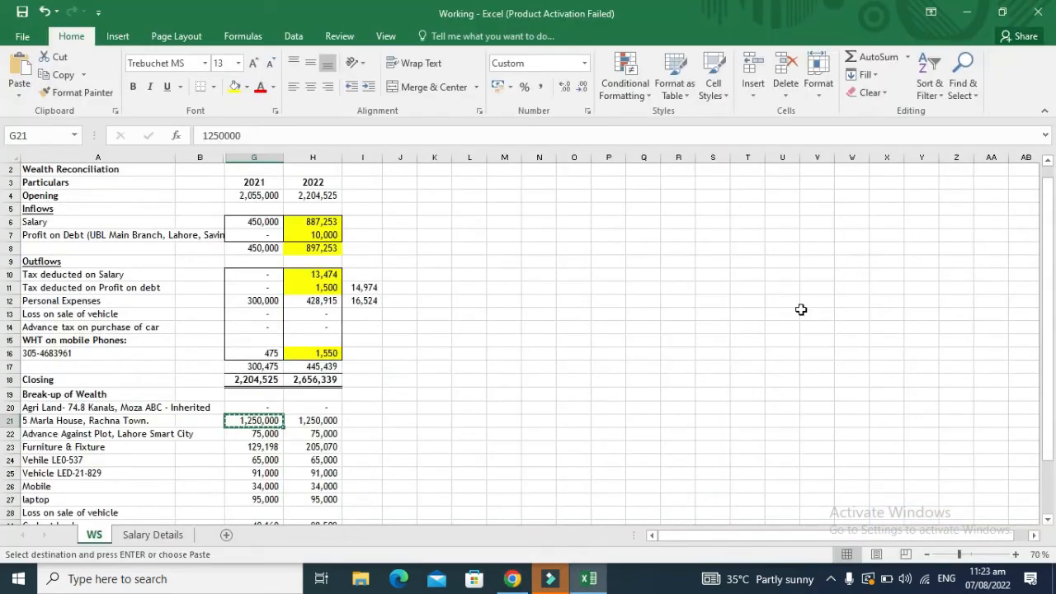
pyautogui.press('Escape')
pyautogui.press('Down')
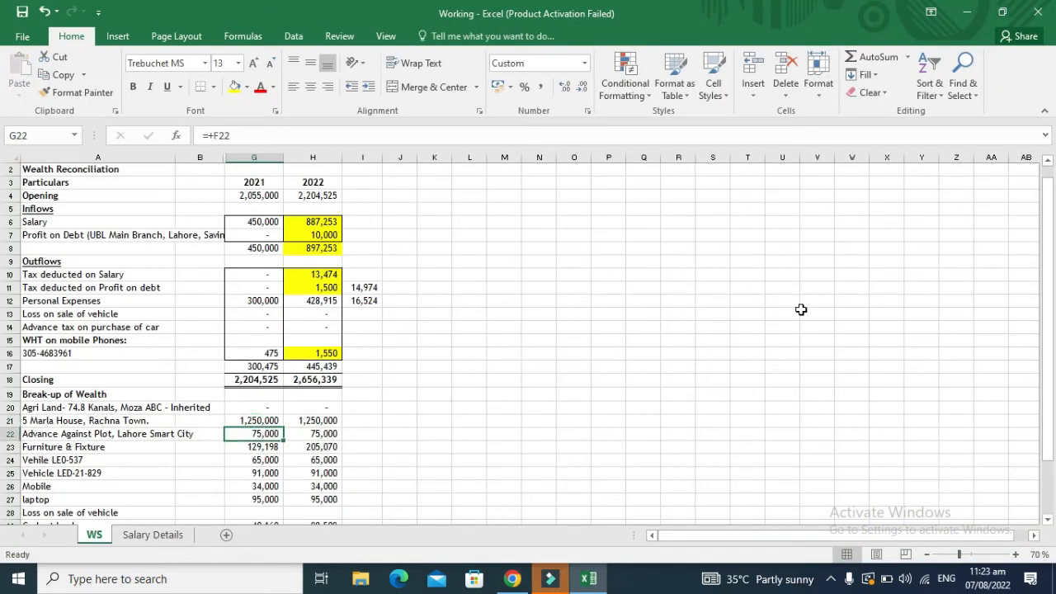
pyautogui.hotkey('alt', 'Tab')
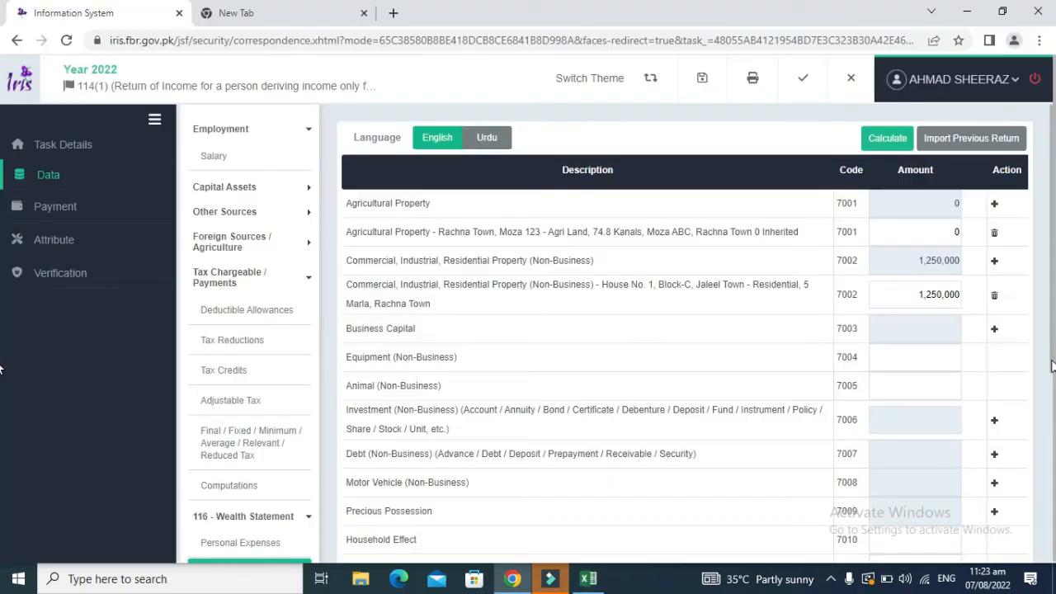
pyautogui.moveTo(1050, 363); pyautogui.dragTo(1053, 514)
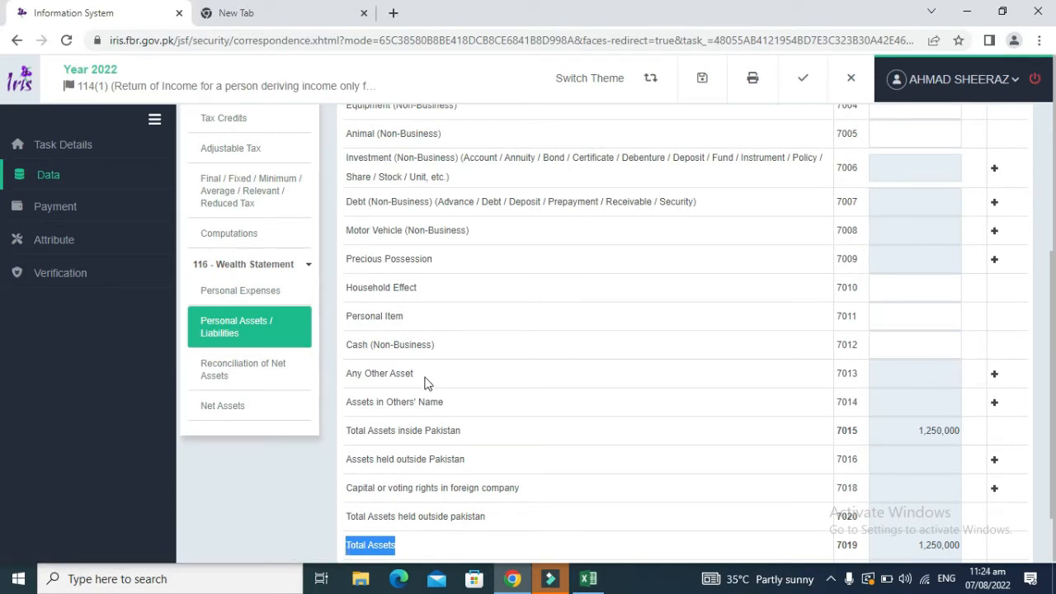
pyautogui.moveTo(427, 383); pyautogui.dragTo(377, 372)
# Step: Add an Any Other Asset entry 'Advance Against plot - 5 Marla Plot - Lahore Smart City'
pyautogui.click(535, 403)
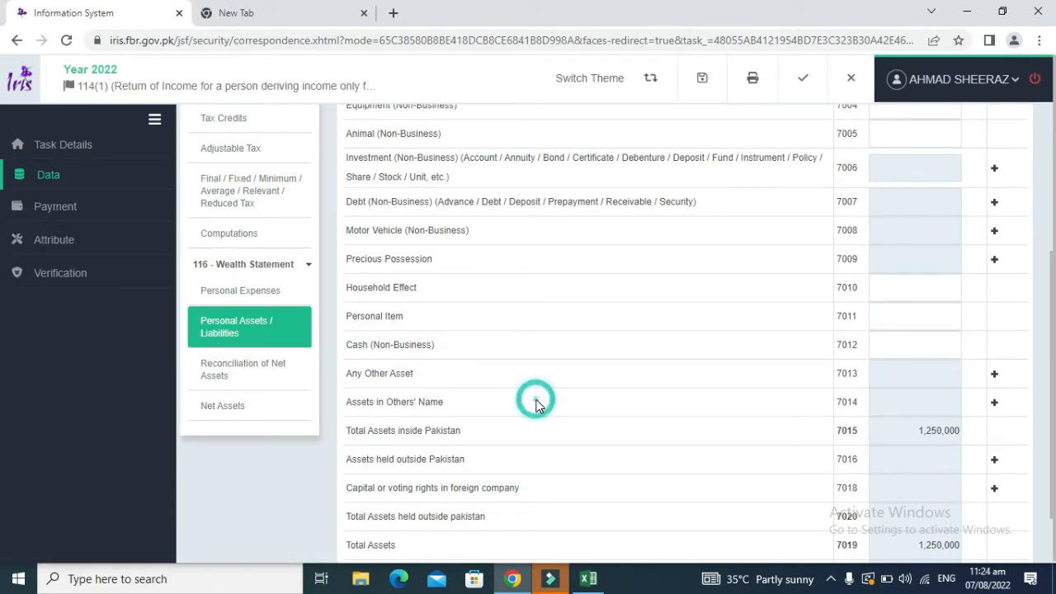
pyautogui.click(994, 373)
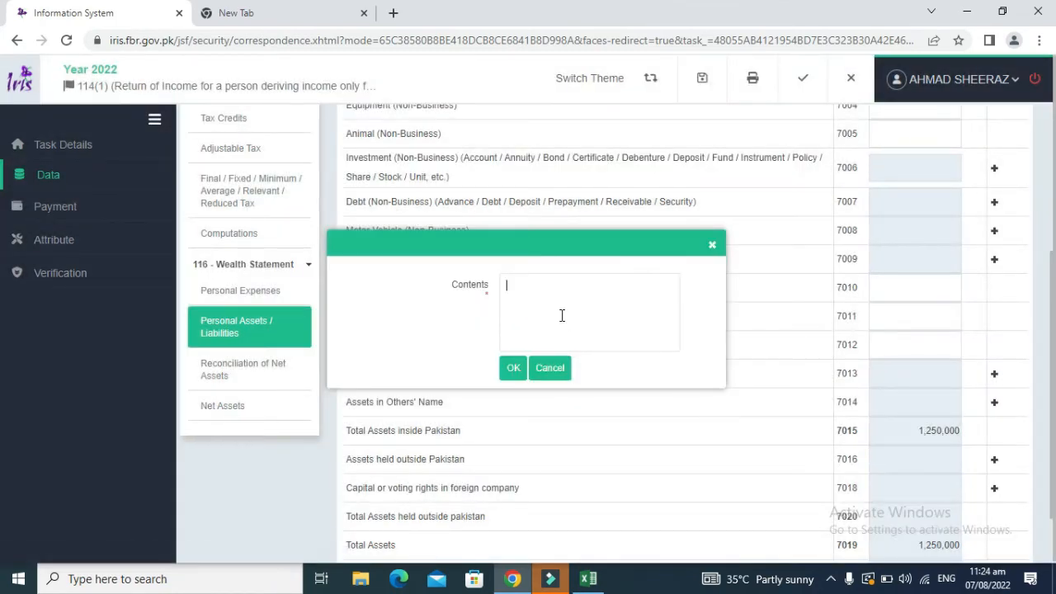
pyautogui.write('Advance Against plot ')
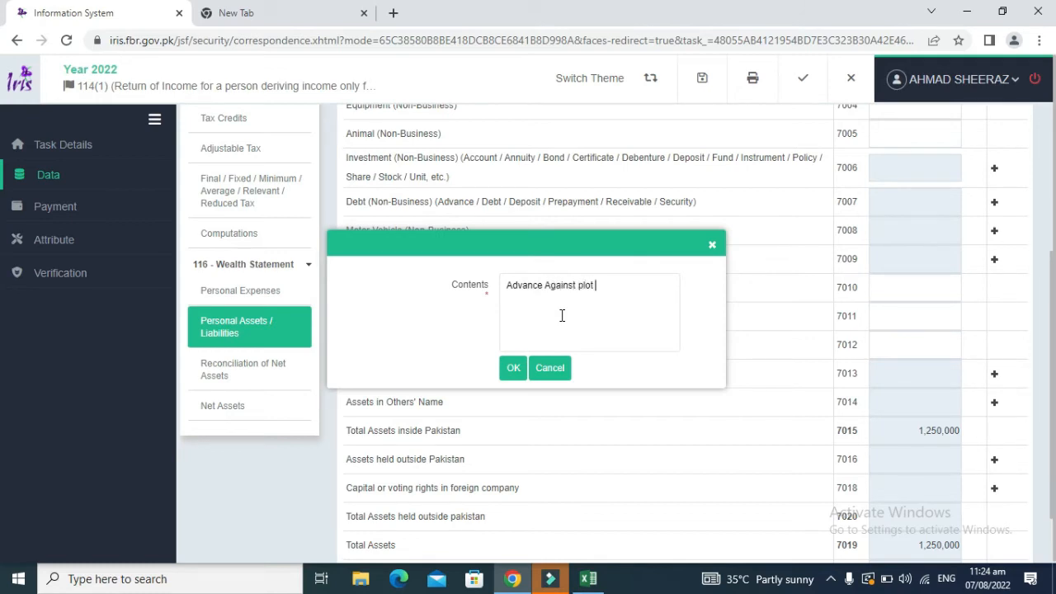
pyautogui.write('- 5 Marla Plot - Lahore Smart City')
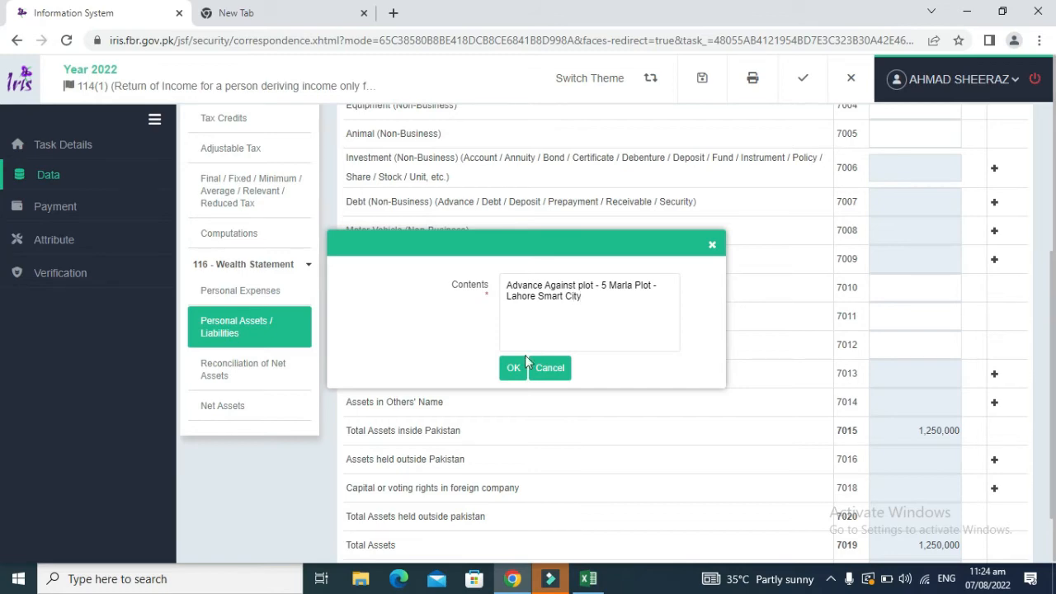
pyautogui.click(514, 368)
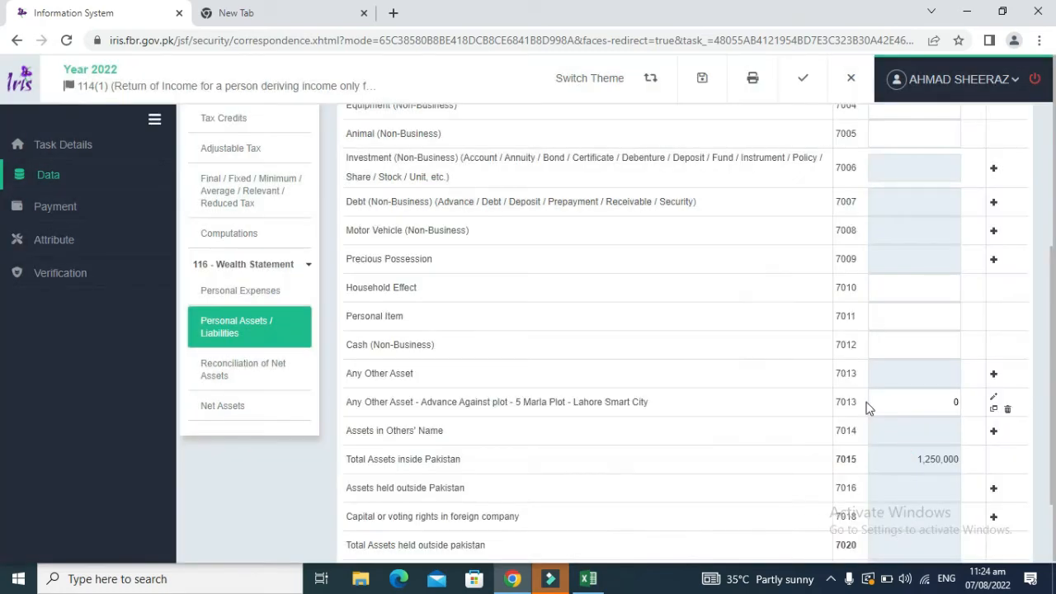
# Step: Set the plot advance amount to 75000 and recalculate so Total Assets read 1,325,000
pyautogui.hotkey('alt', 'Tab')
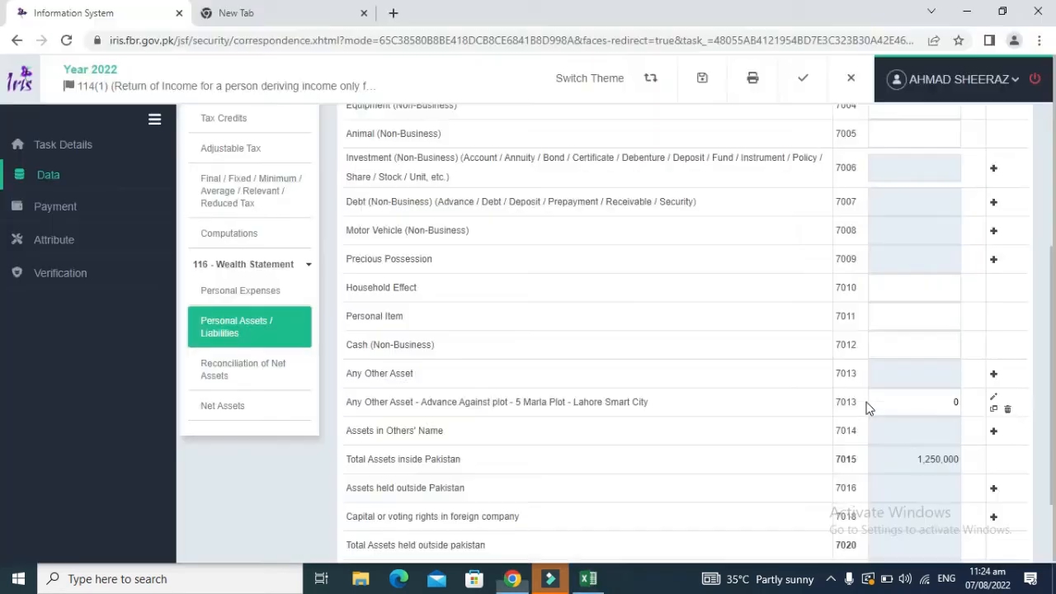
pyautogui.hotkey('alt', 'Tab')
pyautogui.click(924, 405)
pyautogui.write('7')
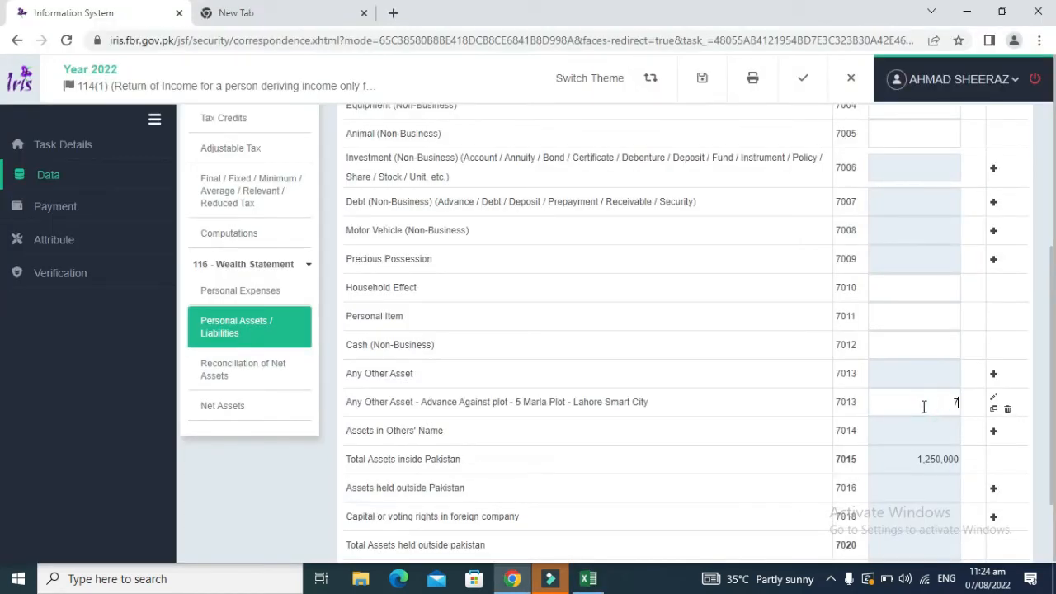
pyautogui.write('5000')
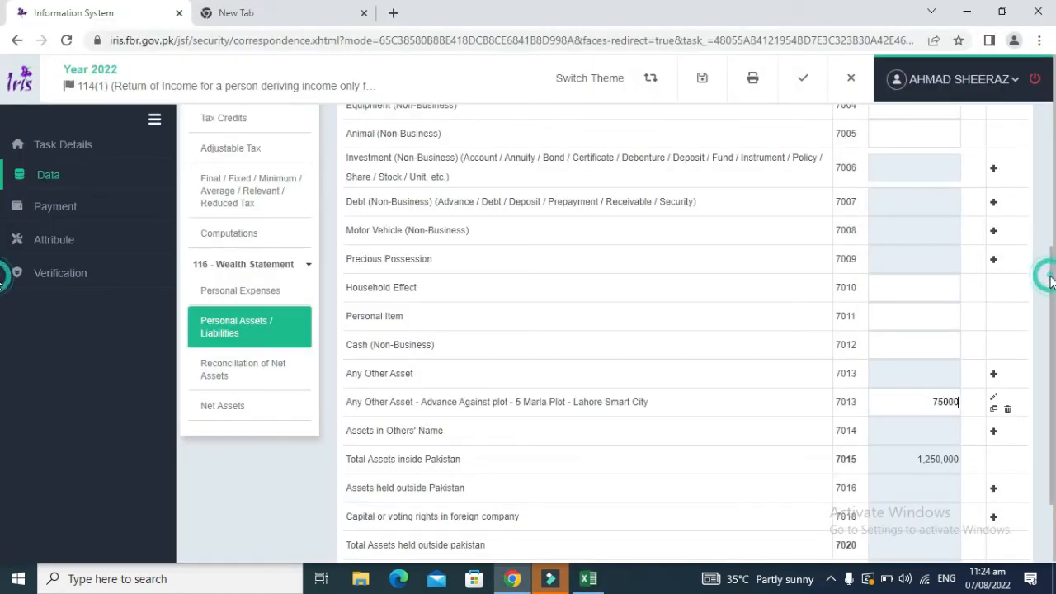
pyautogui.moveTo(1051, 282); pyautogui.dragTo(1051, 135)
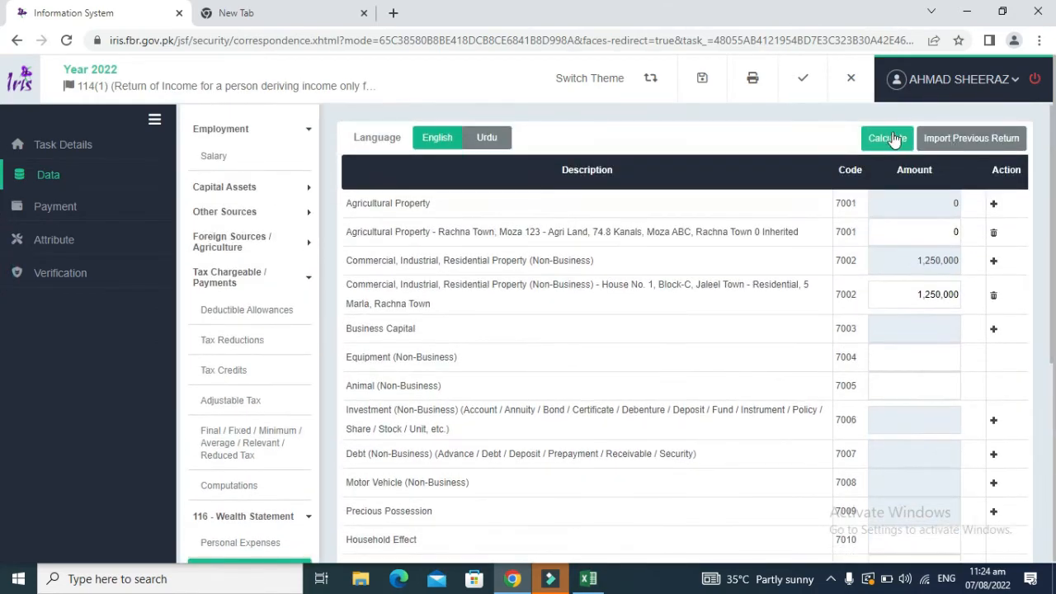
pyautogui.click(891, 138)
pyautogui.scroll(-4, 1051, 212)
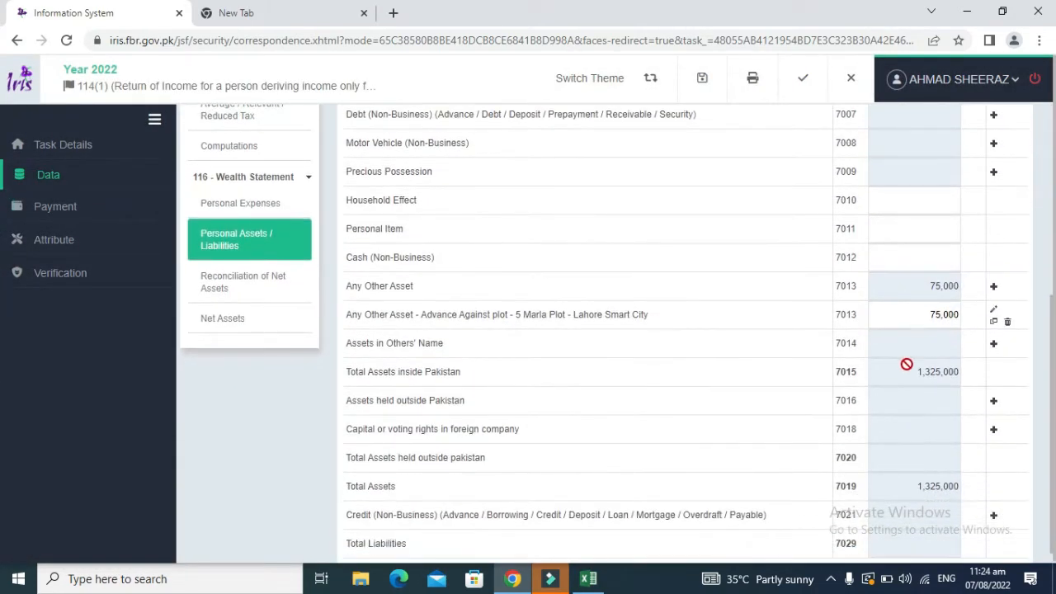
# Step: Check the Furniture & Fixture value in Excel and enter 129198 as Household Effect (7010)
pyautogui.hotkey('alt', 'Tab')
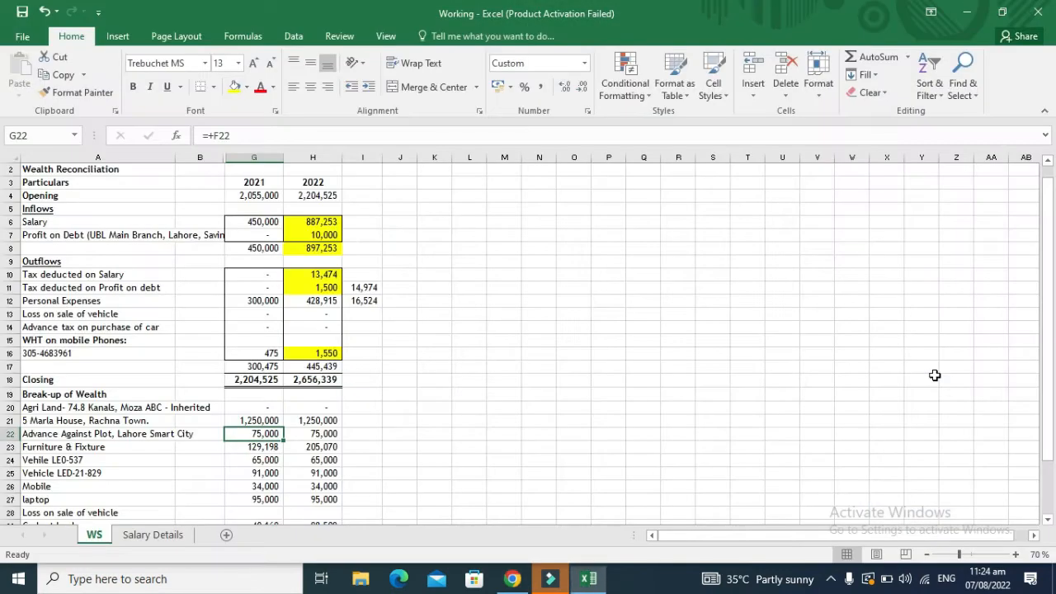
pyautogui.press('Down')
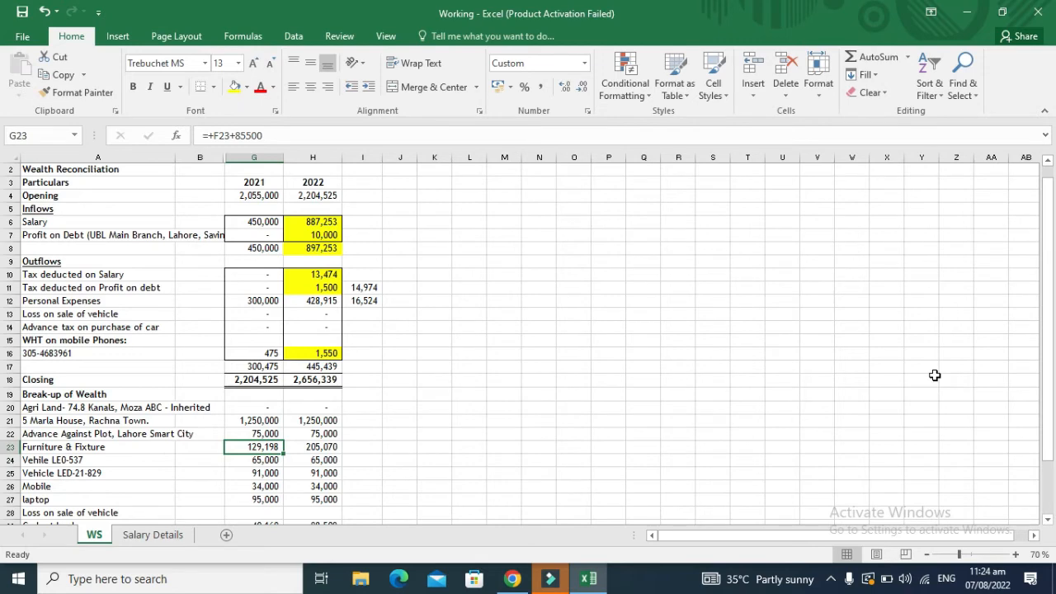
pyautogui.hotkey('alt', 'Tab')
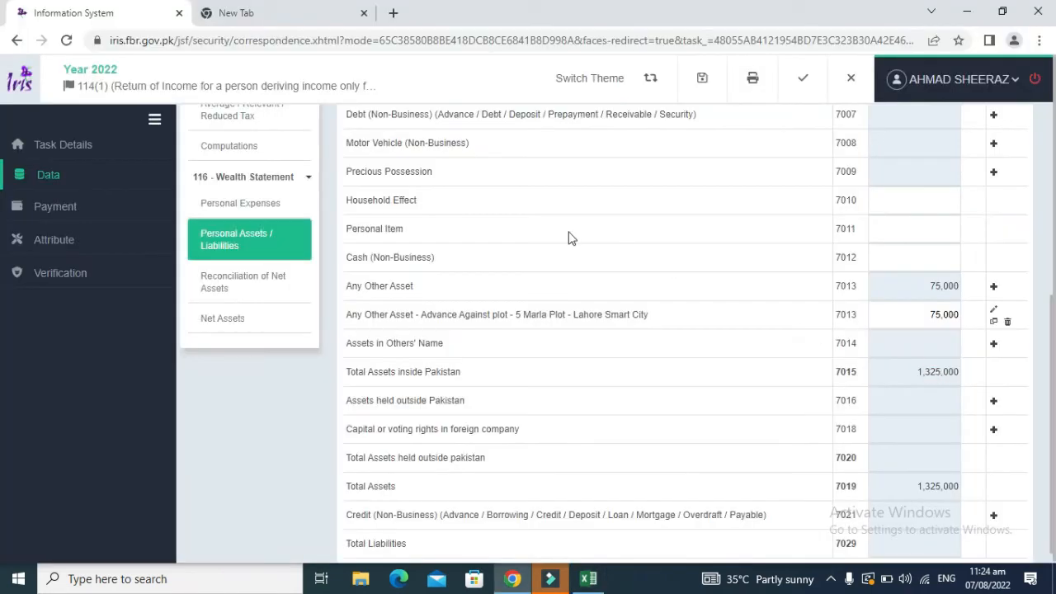
pyautogui.tripleClick(397, 200)
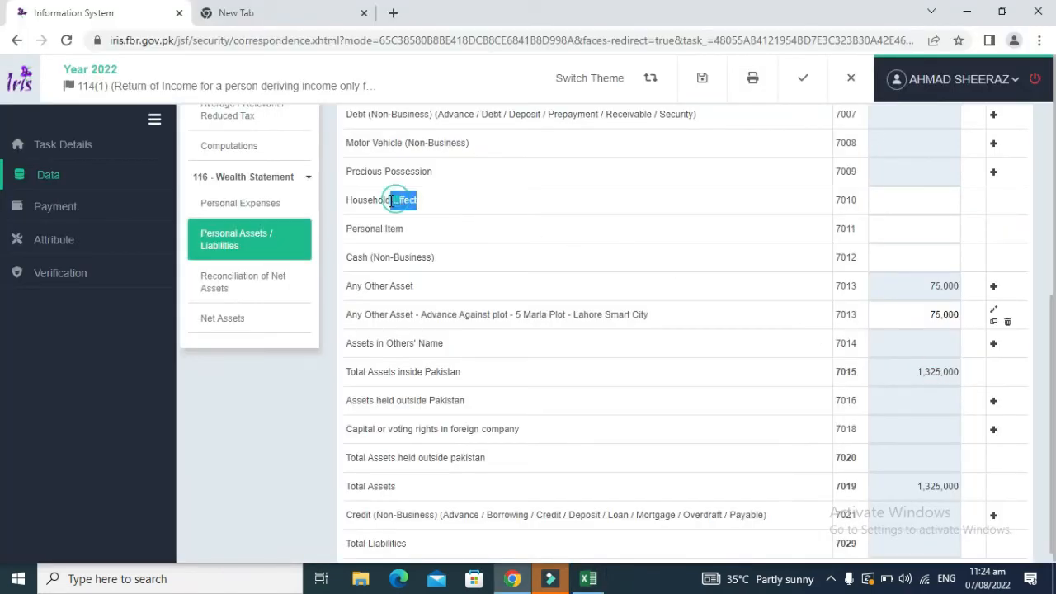
pyautogui.click(899, 194)
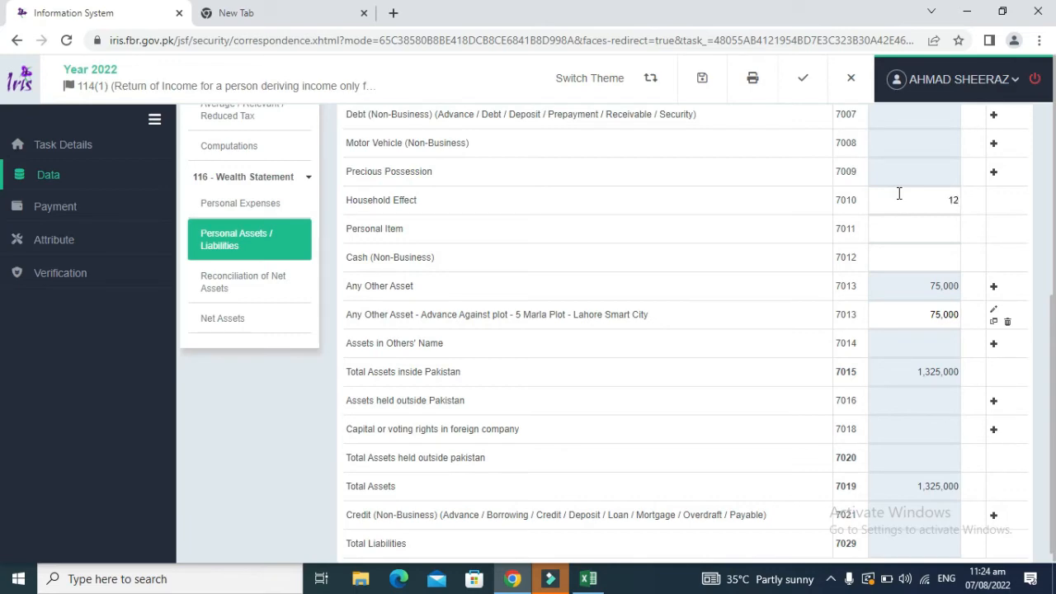
pyautogui.write('129198')
# Step: Recalculate so Total Assets read 1,454,198, then go back to Excel
pyautogui.scroll(4, 1052, 195)
pyautogui.click(888, 138)
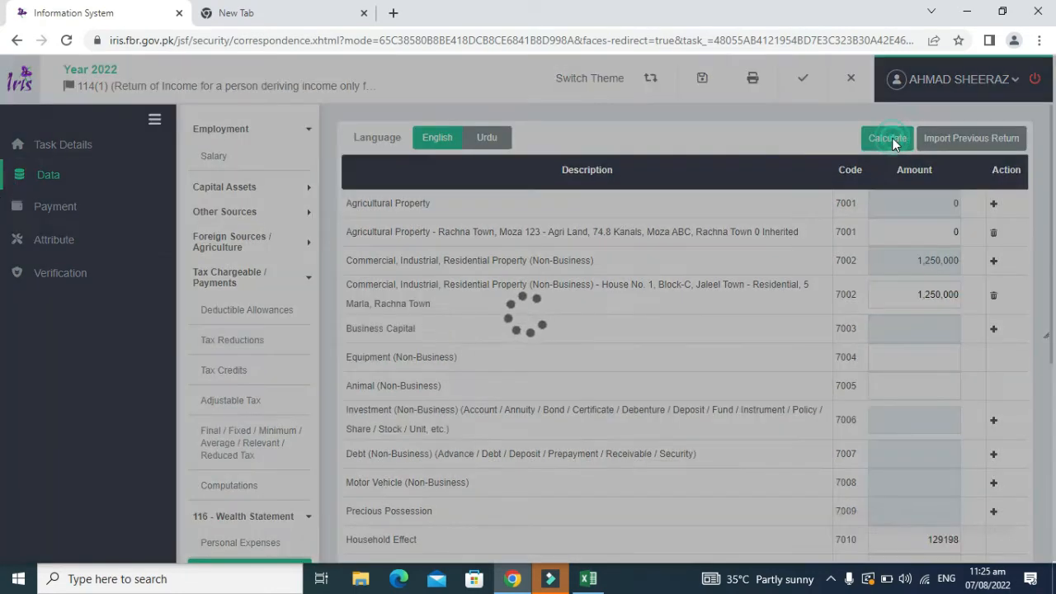
pyautogui.scroll(-4, 807, 363)
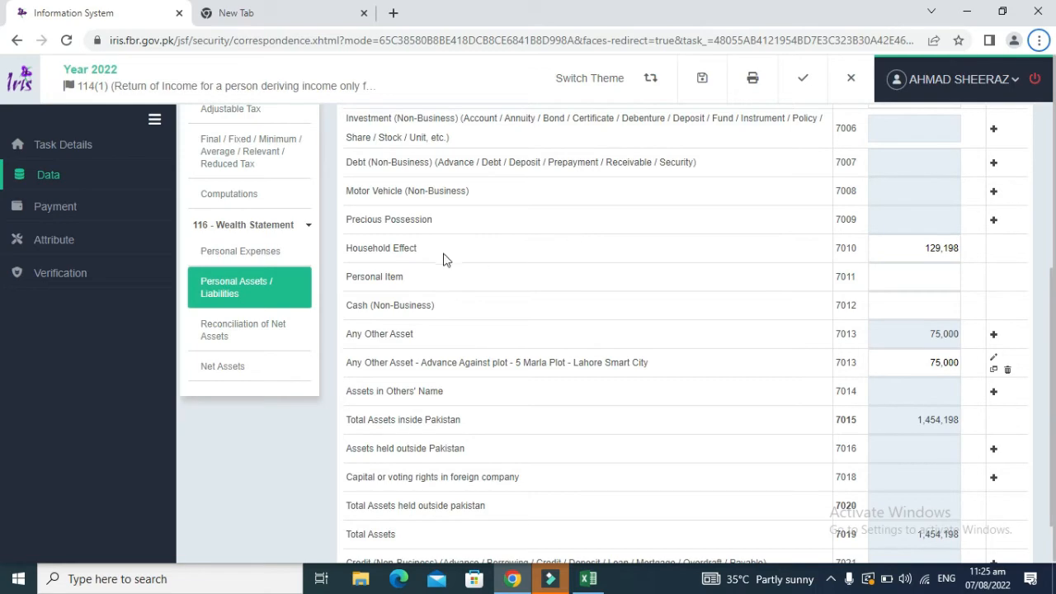
pyautogui.moveTo(418, 248); pyautogui.dragTo(347, 115)
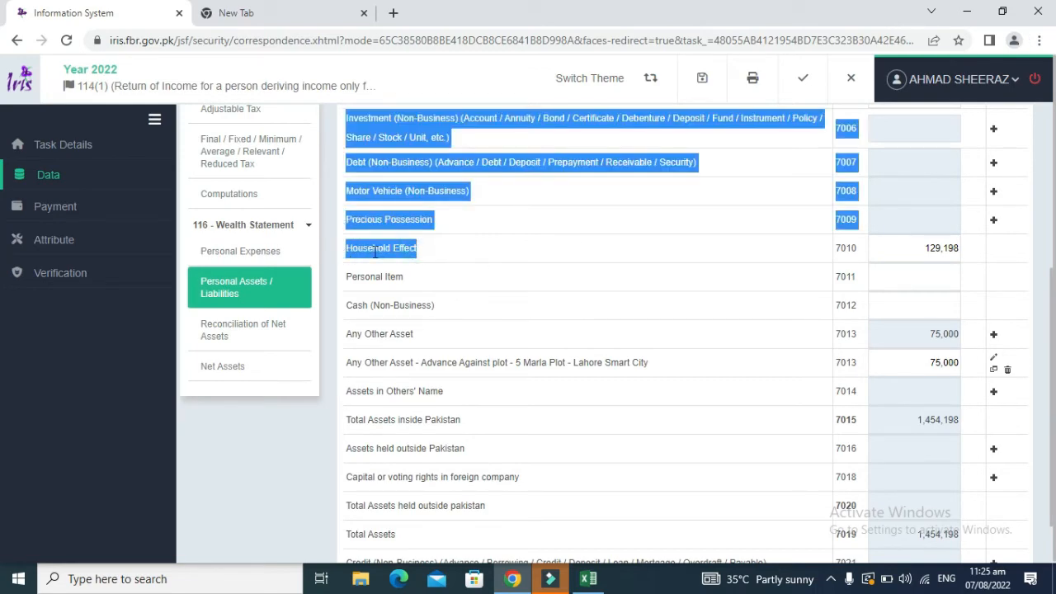
pyautogui.click(911, 253)
pyautogui.hotkey('alt', 'Tab')
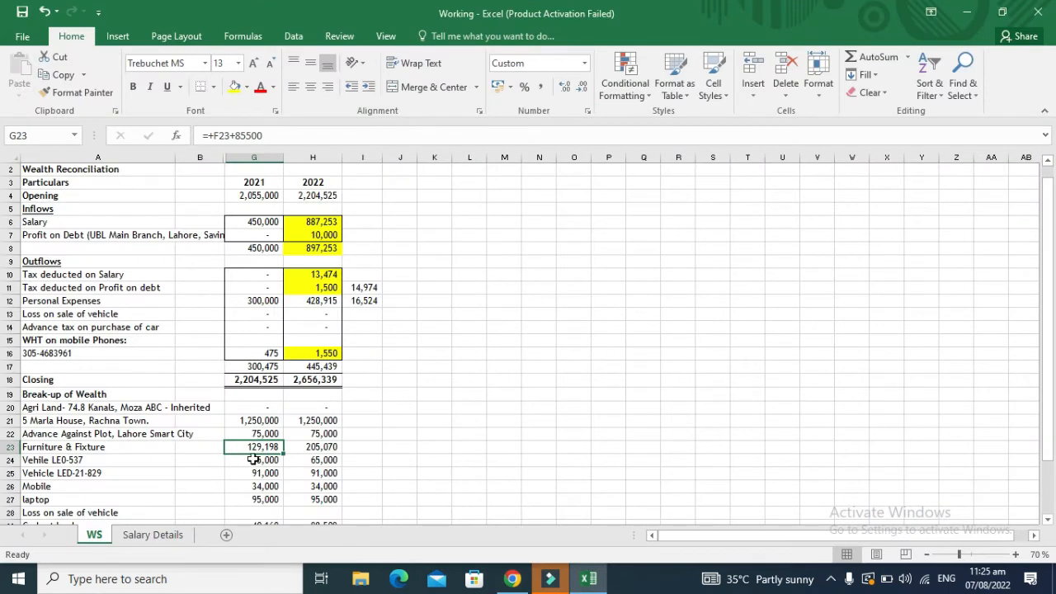
# Step: Fill the house, plot advance and furniture values (G21:G23) yellow
pyautogui.press('Down')
pyautogui.press('Down')
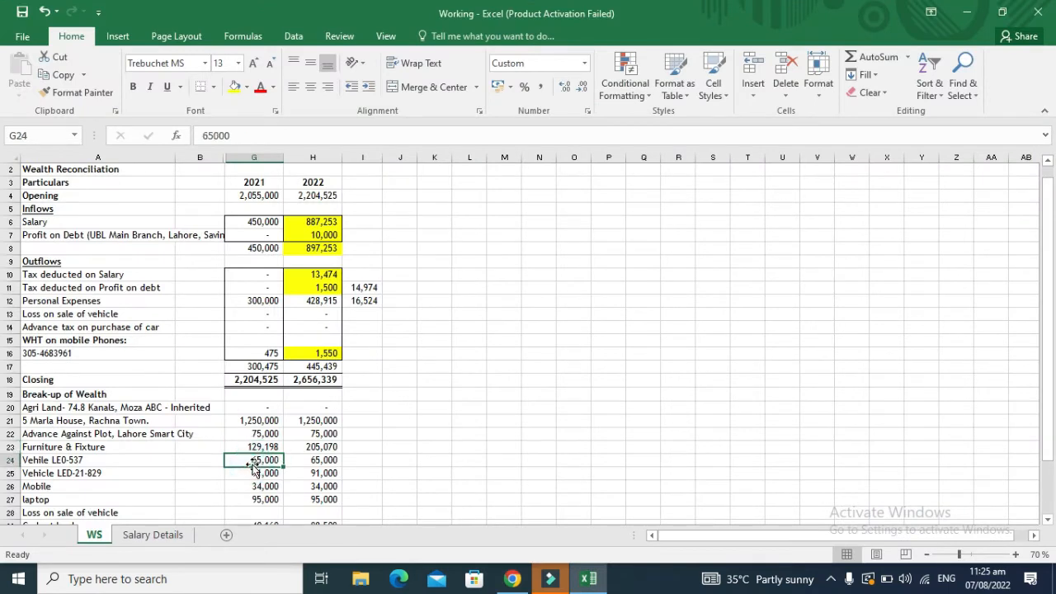
pyautogui.press('Up')
pyautogui.press('Up')
pyautogui.press('Up')
pyautogui.press('Up')
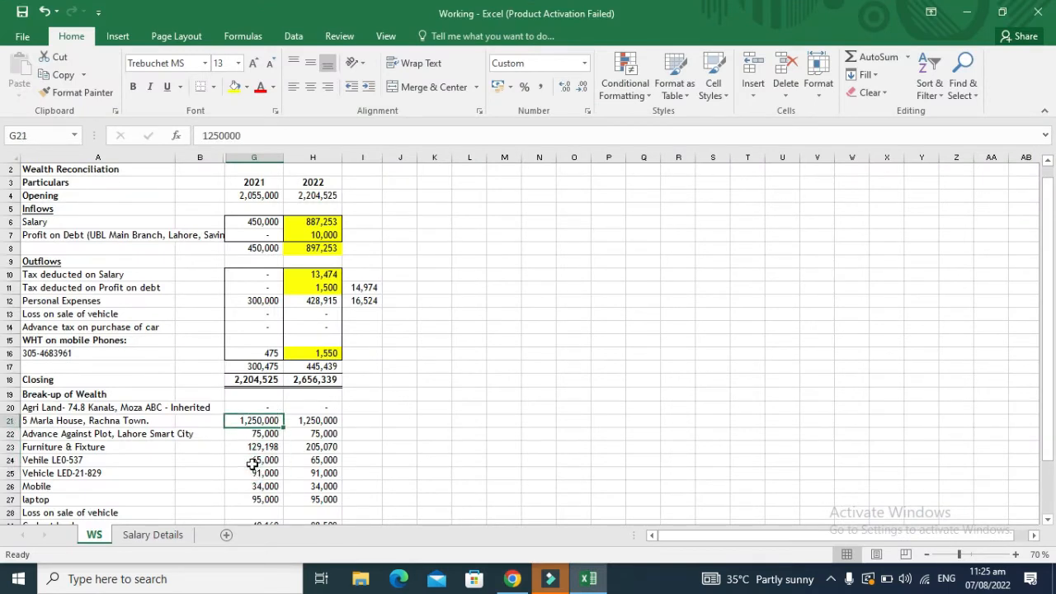
pyautogui.hotkey('shift', 'Down')
pyautogui.hotkey('shift', 'Down')
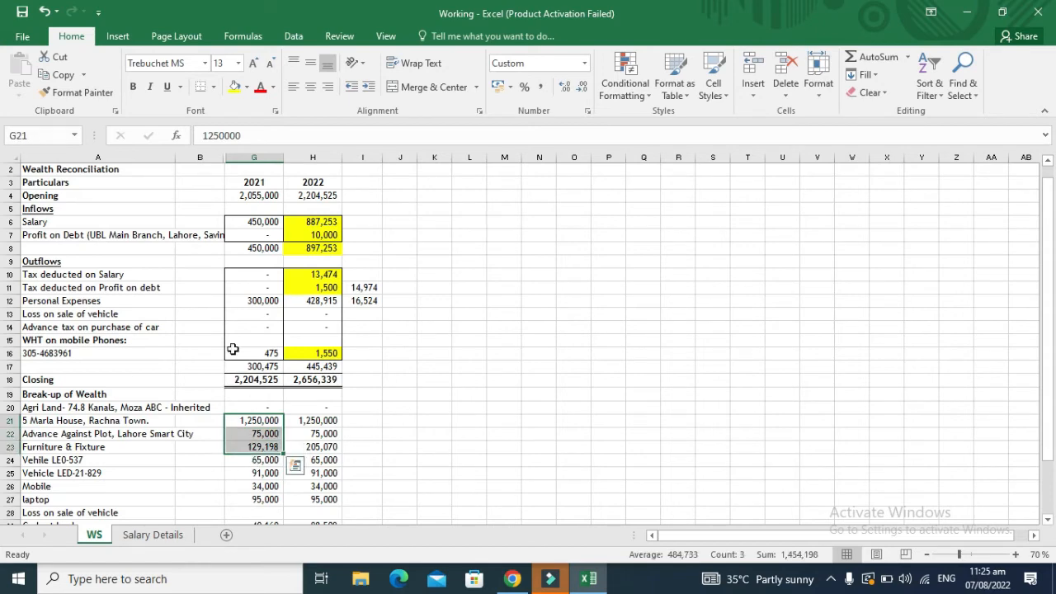
pyautogui.click(233, 87)
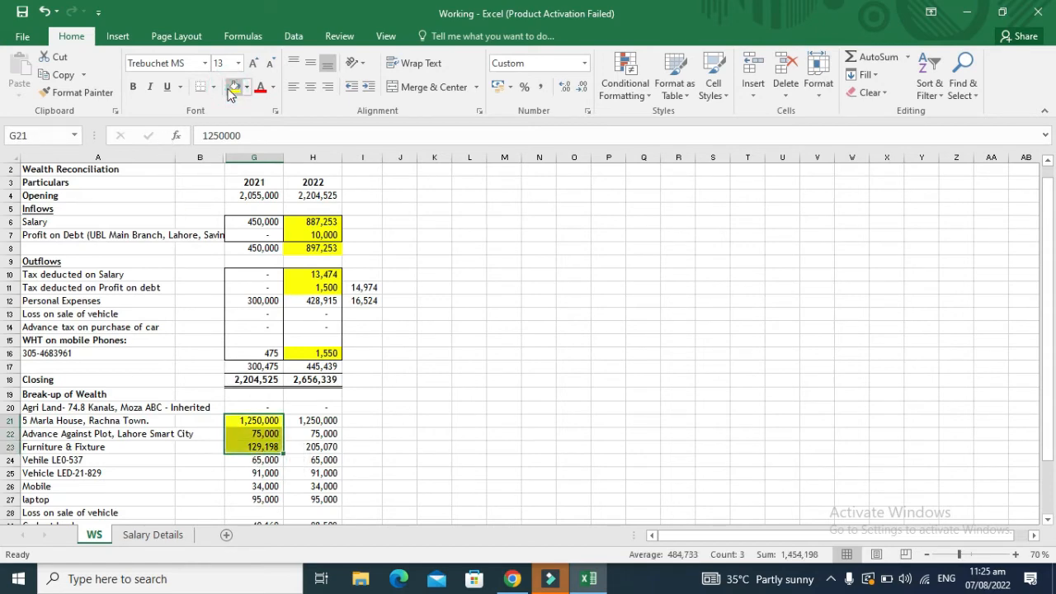
# Step: Fill the mobile 34,000 and laptop 95,000 values yellow
pyautogui.press('Down')
pyautogui.press('Down')
pyautogui.press('Down')
pyautogui.press('Down')
pyautogui.press('Down')
pyautogui.press('Down')
pyautogui.press('Down')
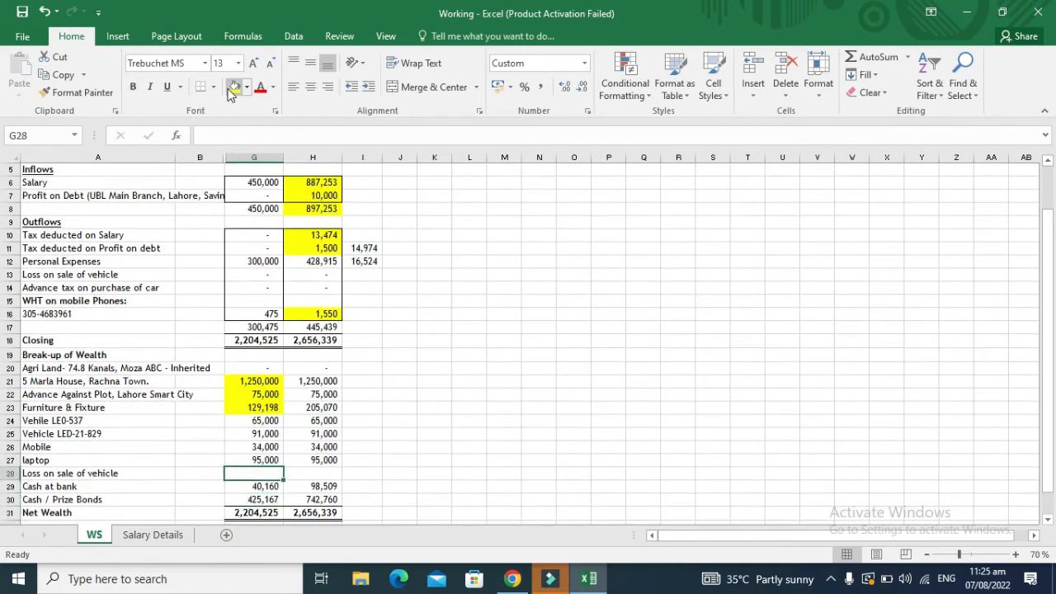
pyautogui.press('Up')
pyautogui.press('Up')
pyautogui.hotkey('shift', 'Down')
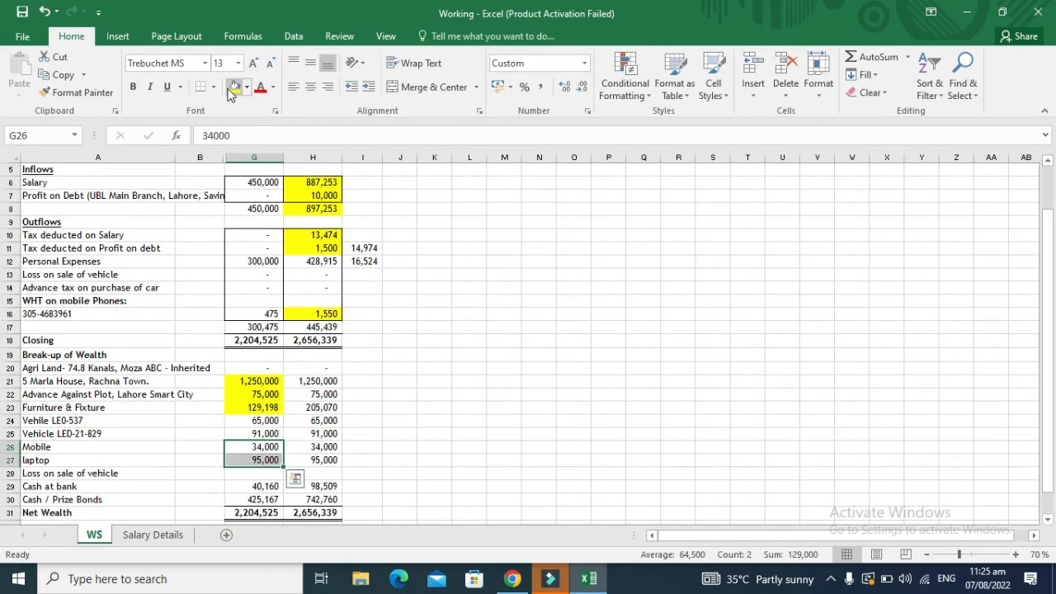
pyautogui.click(234, 87)
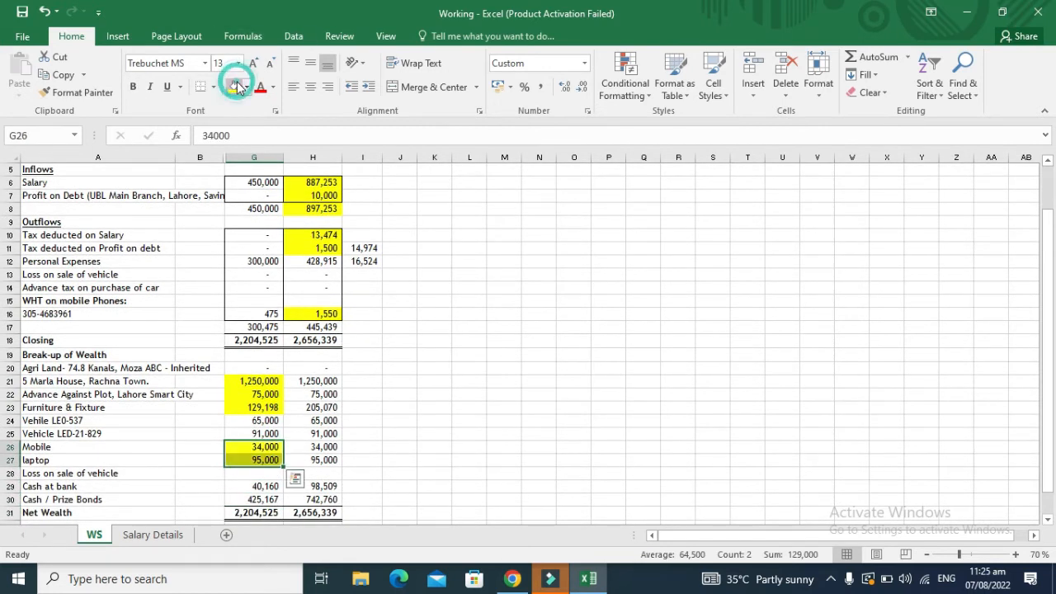
pyautogui.hotkey('alt', 'Tab')
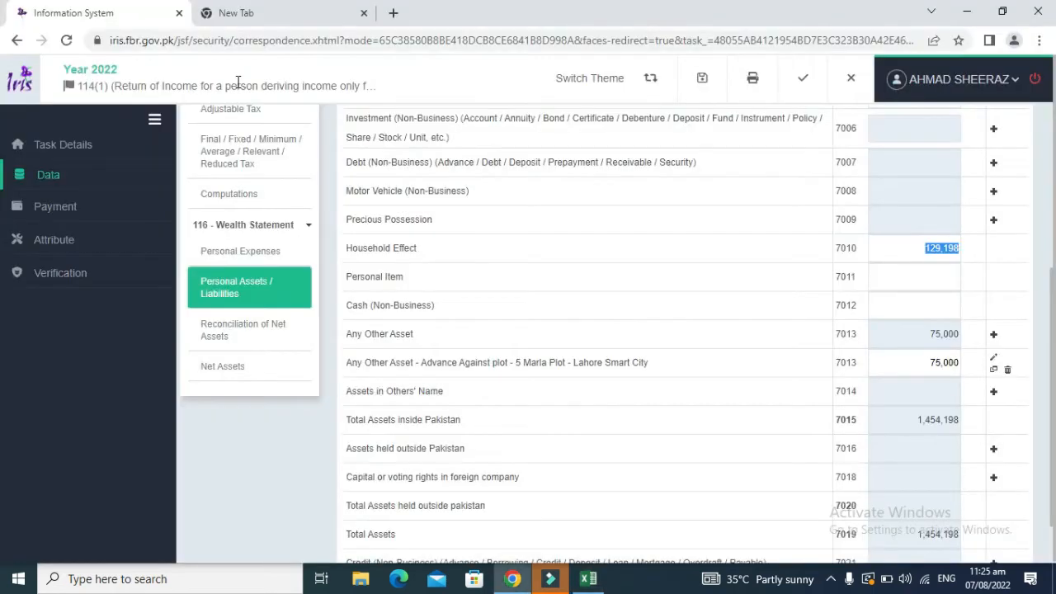
pyautogui.hotkey('alt', 'Tab')
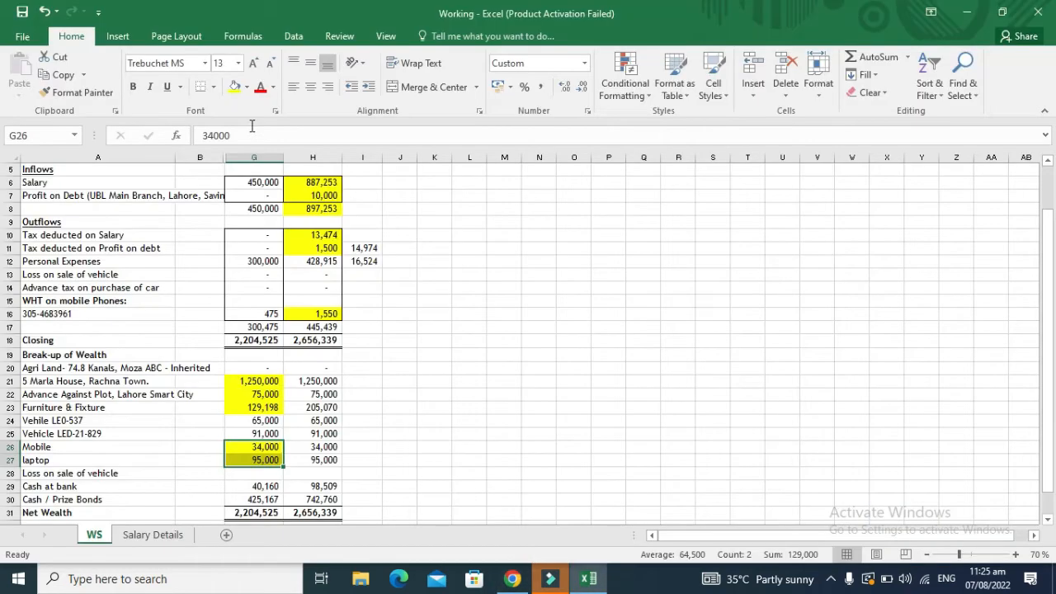
pyautogui.hotkey('alt', 'Tab')
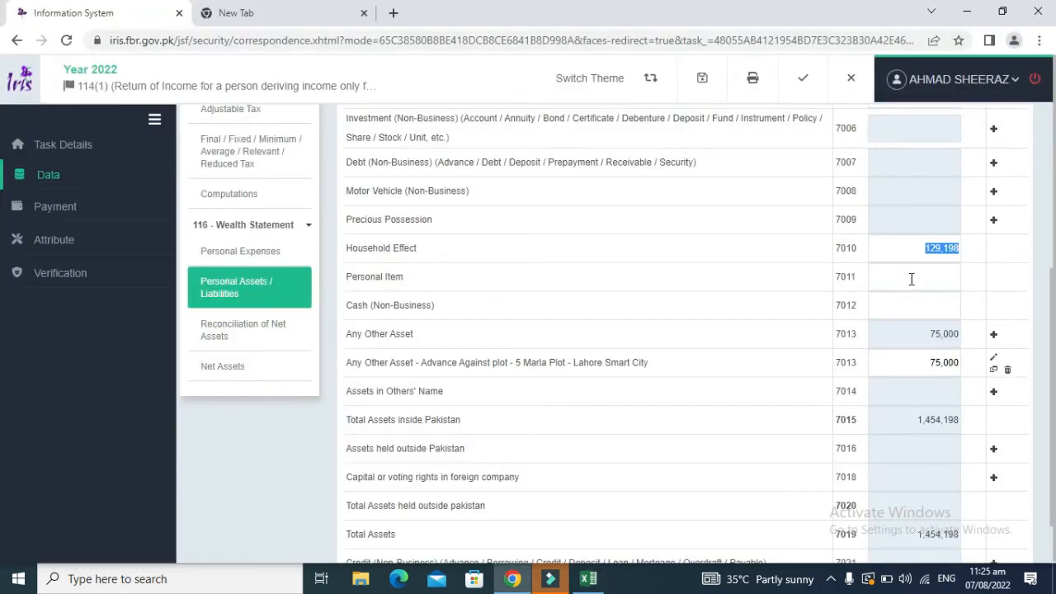
# Step: Enter 129000 as the Personal Item (7011) amount and recalculate; total assets stay 1,454,198
pyautogui.click(912, 278)
pyautogui.write('129000')
pyautogui.scroll(4, 1052, 301)
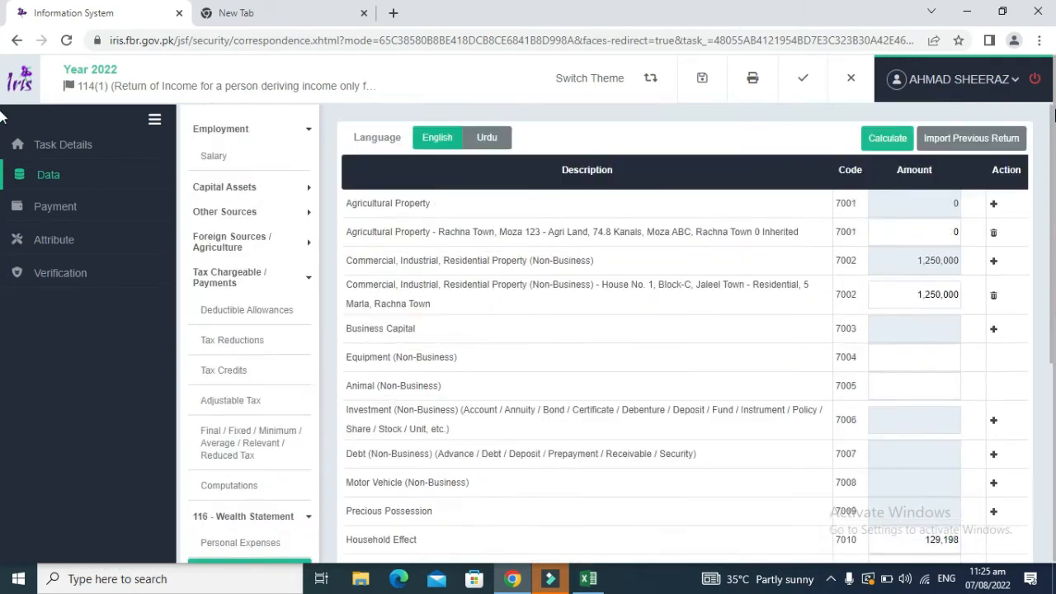
pyautogui.click(886, 138)
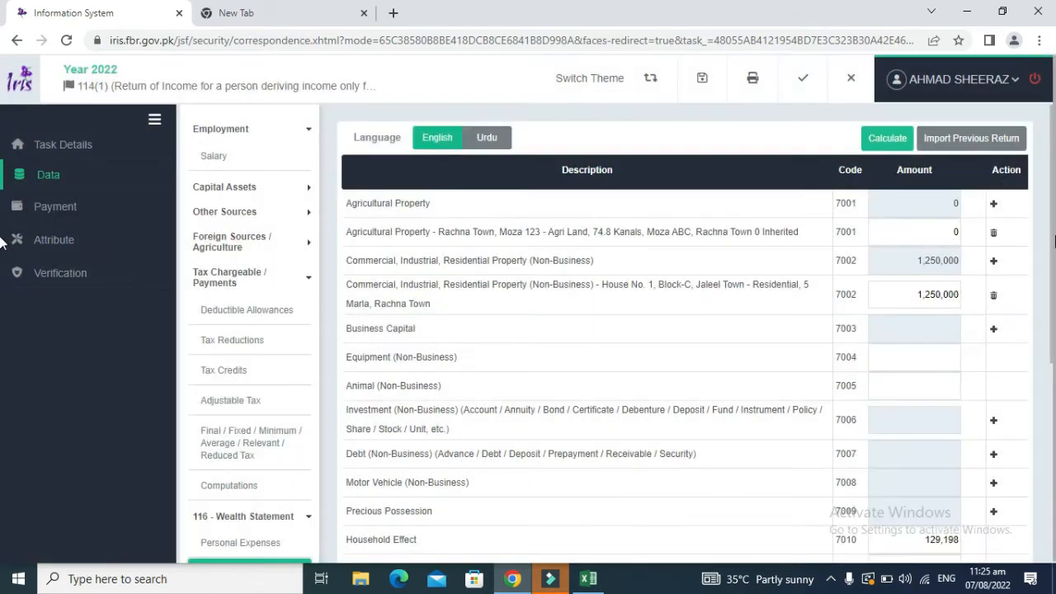
pyautogui.scroll(-4, 1040, 423)
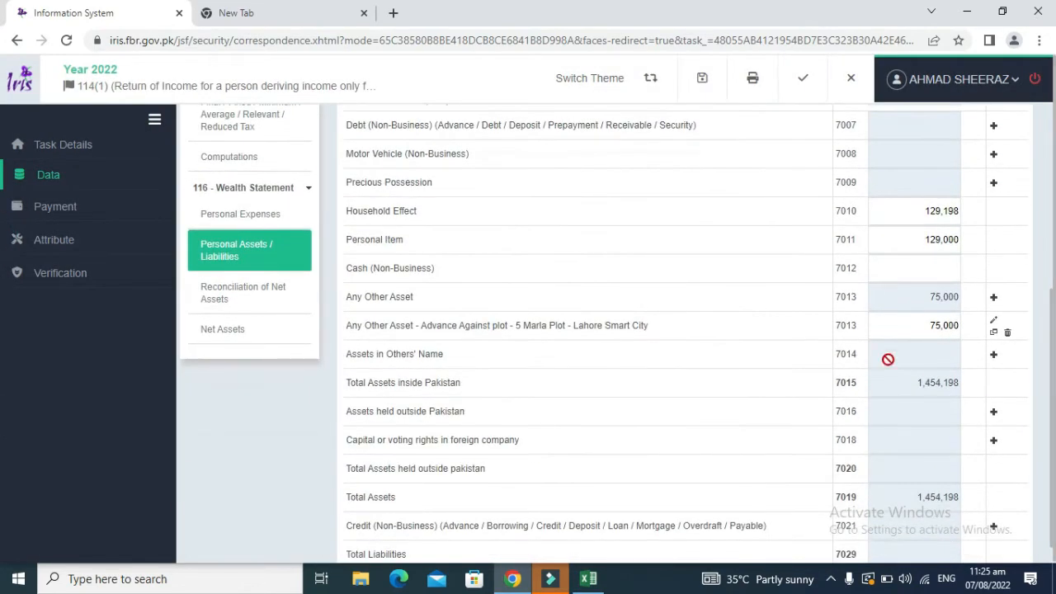
pyautogui.hotkey('alt', 'Tab')
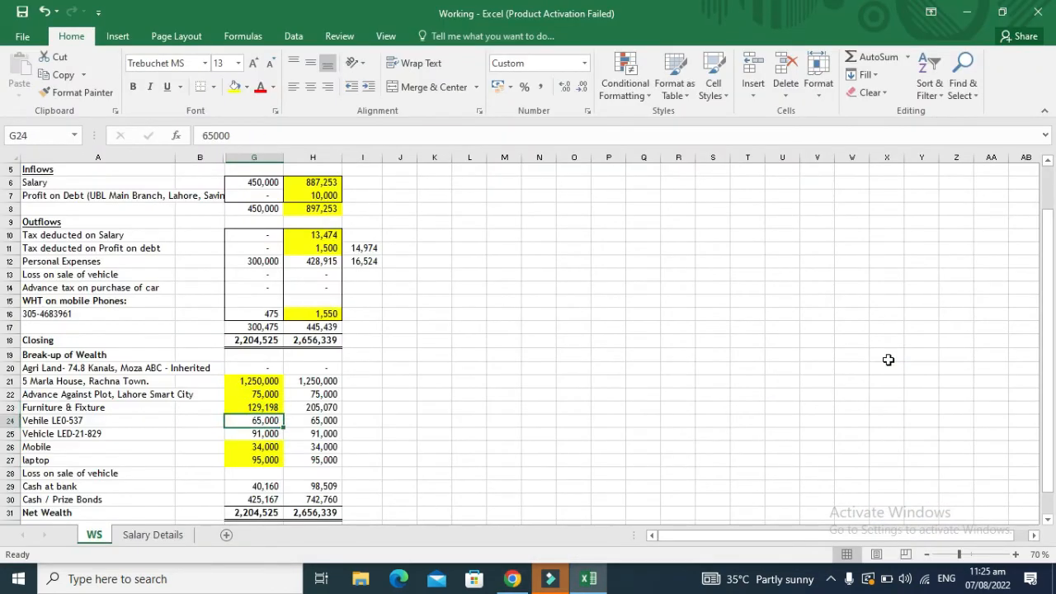
pyautogui.hotkey('shift', 'Down')
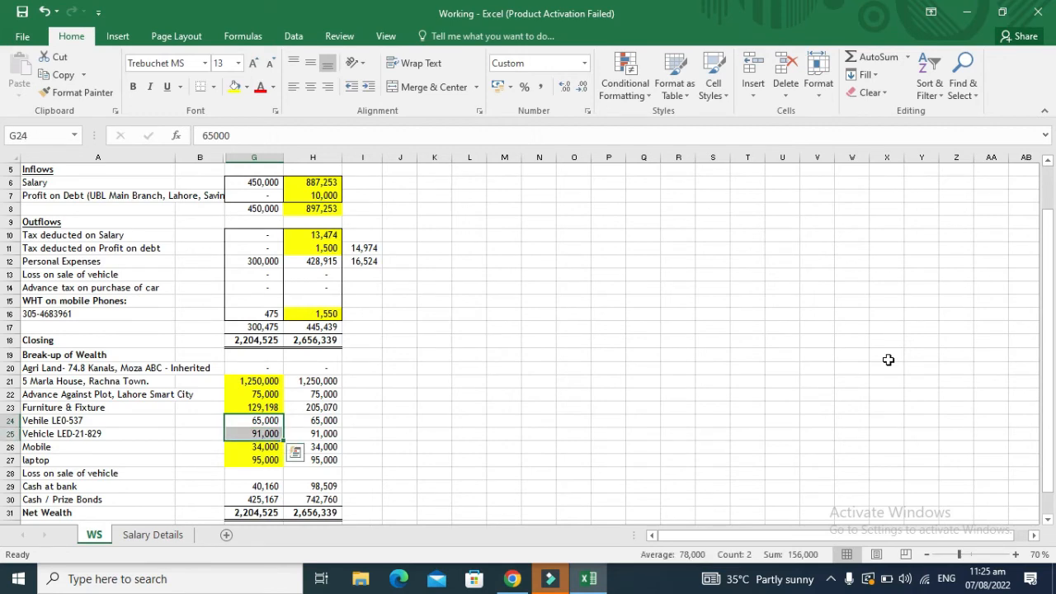
pyautogui.hotkey('alt', 'Tab')
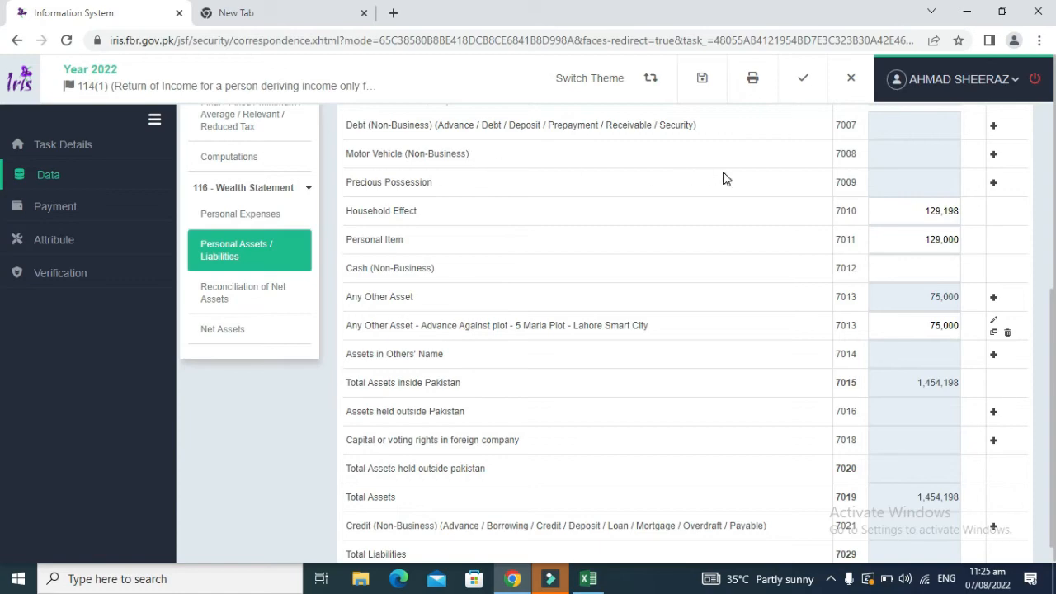
# Step: Add a Motor Vehicle (7008) row with its registration and description 'Private, 2017, 70-CC, Honda'
pyautogui.click(994, 155)
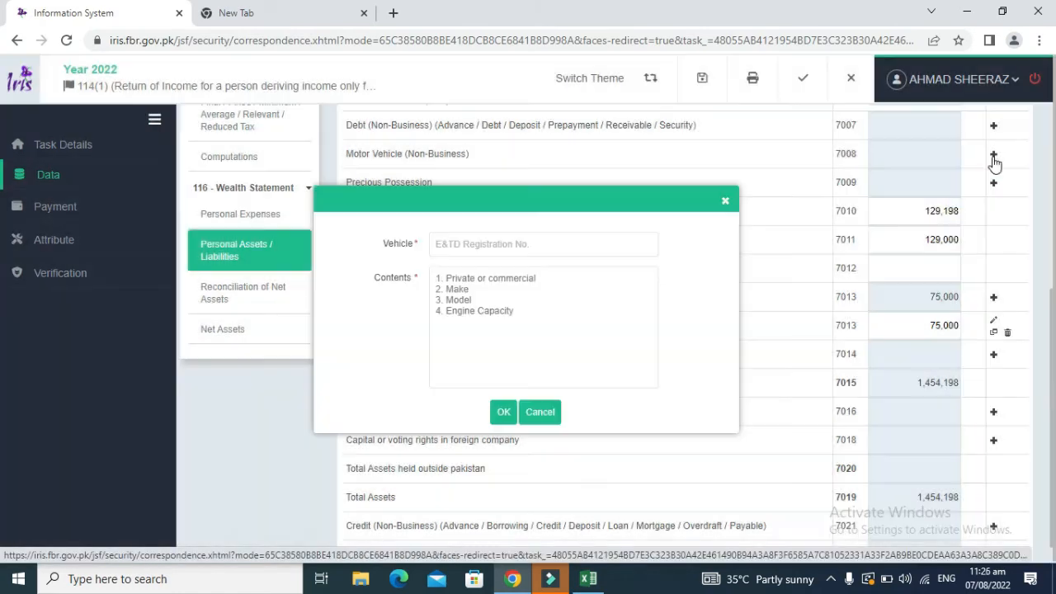
pyautogui.click(578, 246)
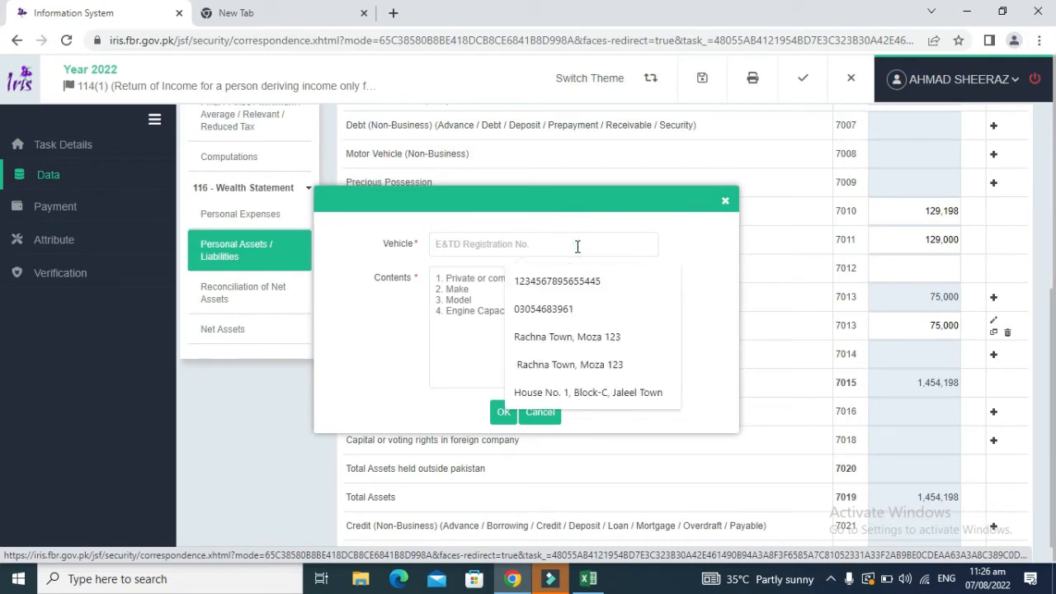
pyautogui.hotkey('alt', 'Tab')
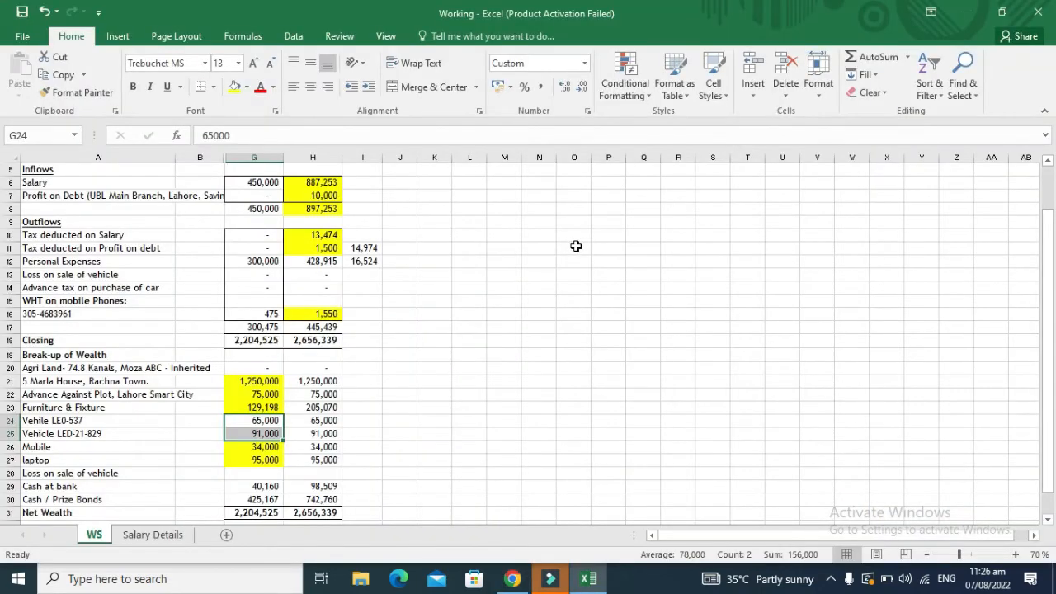
pyautogui.press('Home')
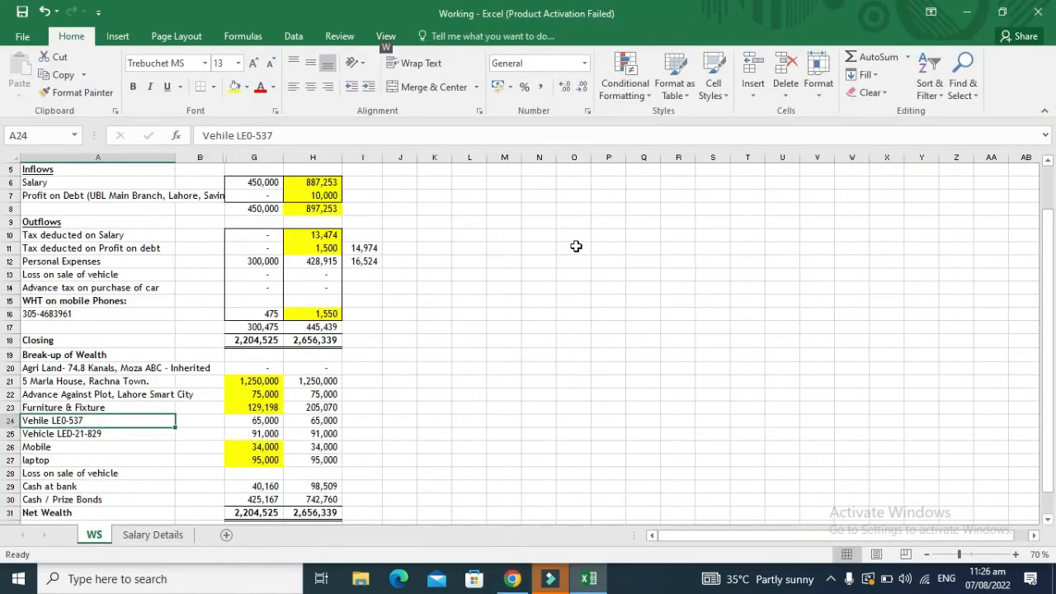
pyautogui.hotkey('alt', 'Tab')
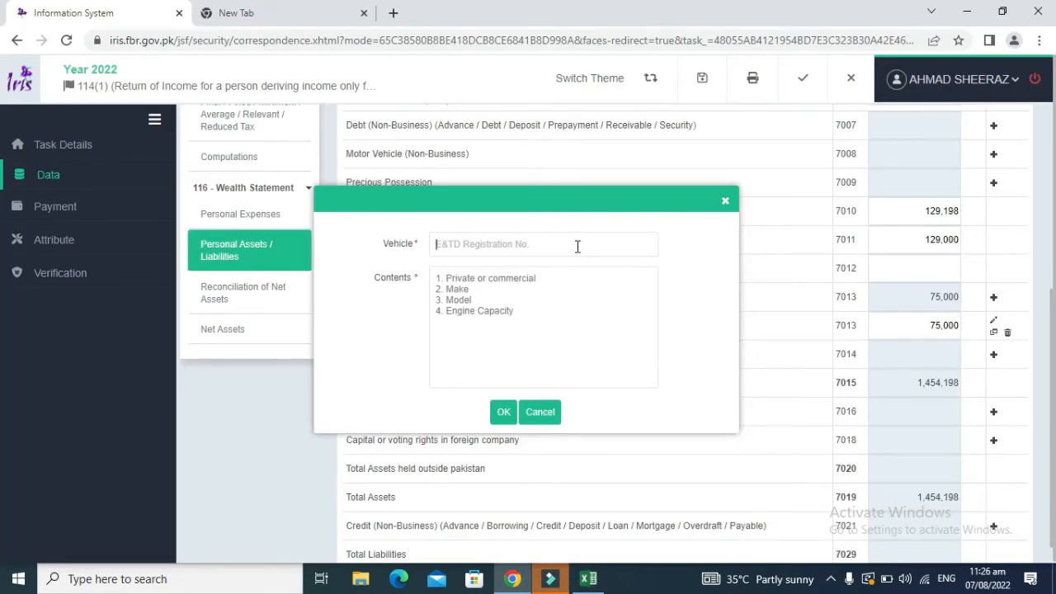
pyautogui.write('LEO-537')
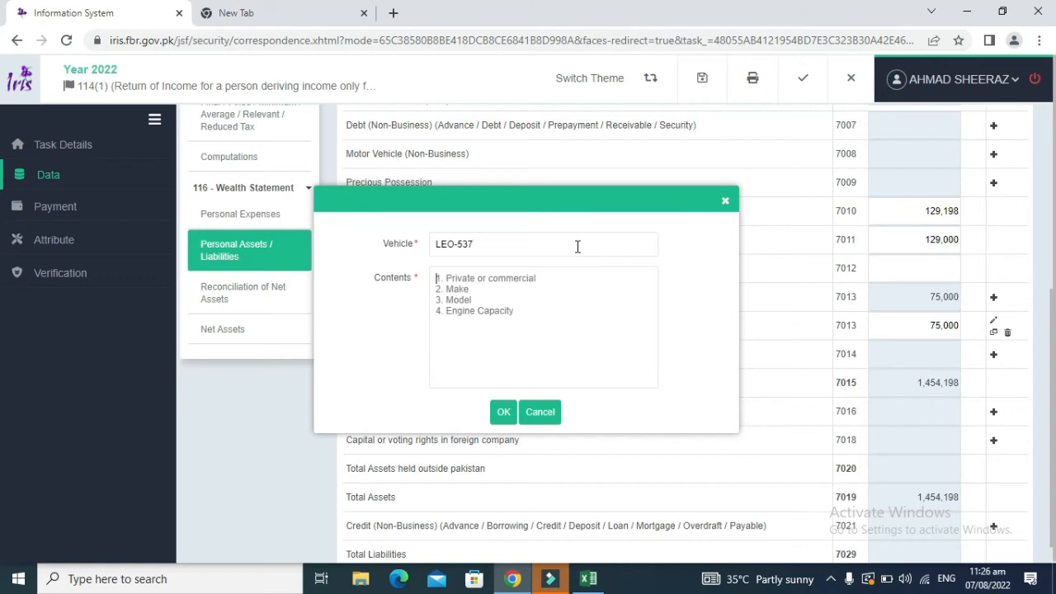
pyautogui.press('Tab')
pyautogui.write('Honda')
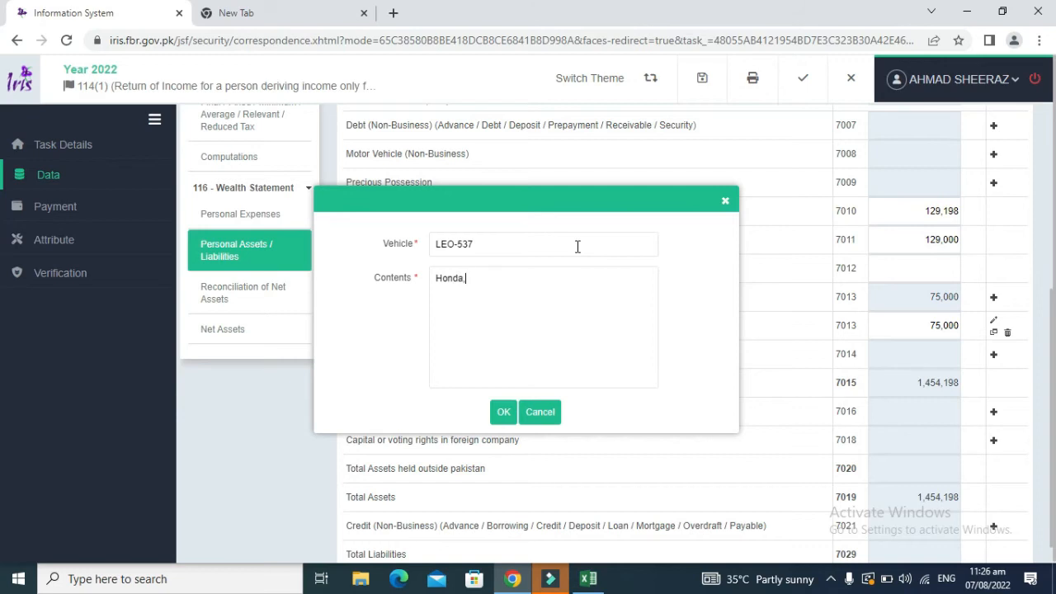
pyautogui.write(', 70-CC')
pyautogui.press('BackSpace')
pyautogui.press('BackSpace')
pyautogui.press('BackSpace')
pyautogui.press('BackSpace')
pyautogui.press('BackSpace')
pyautogui.press('BackSpace')
pyautogui.press('BackSpace')
pyautogui.press('BackSpace')
pyautogui.press('BackSpace')
pyautogui.press('BackSpace')
pyautogui.press('BackSpace')
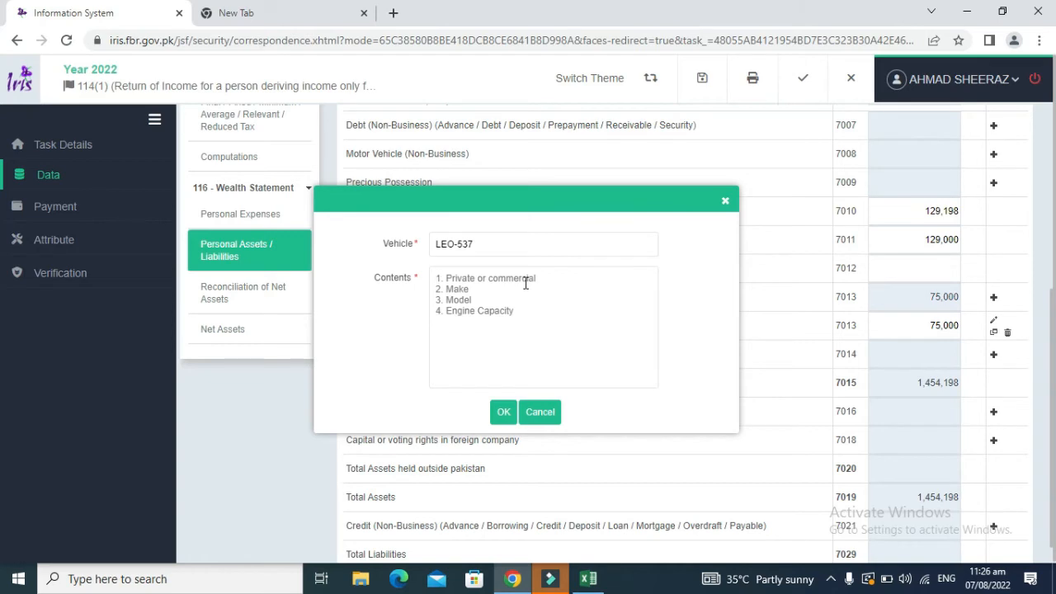
pyautogui.write('P')
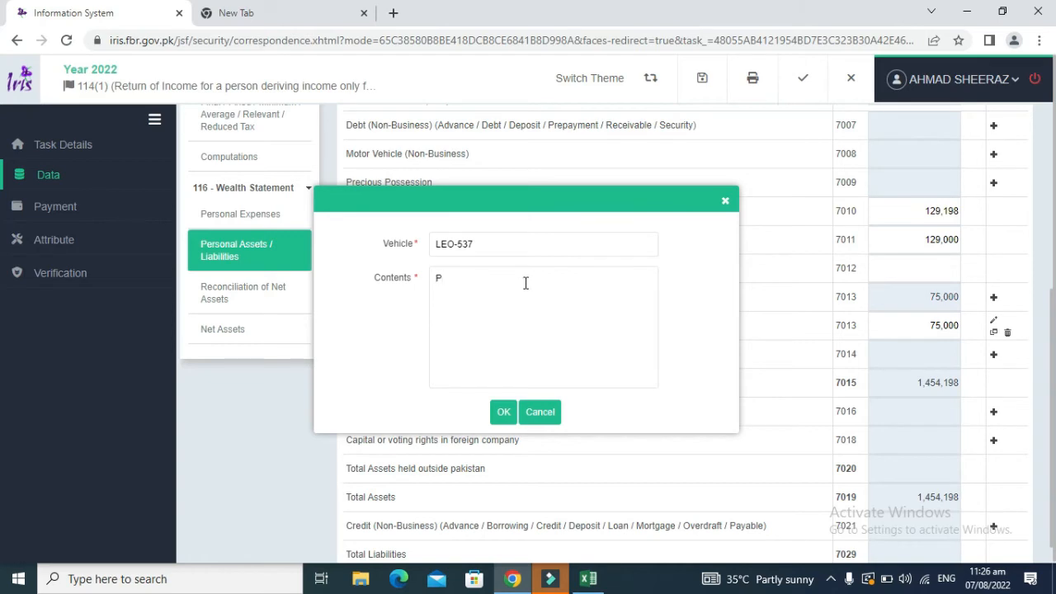
pyautogui.write('rivate, 2017, 70-CC, Honda')
pyautogui.tripleClick(526, 283)
pyautogui.hotkey('ctrl', 'c')
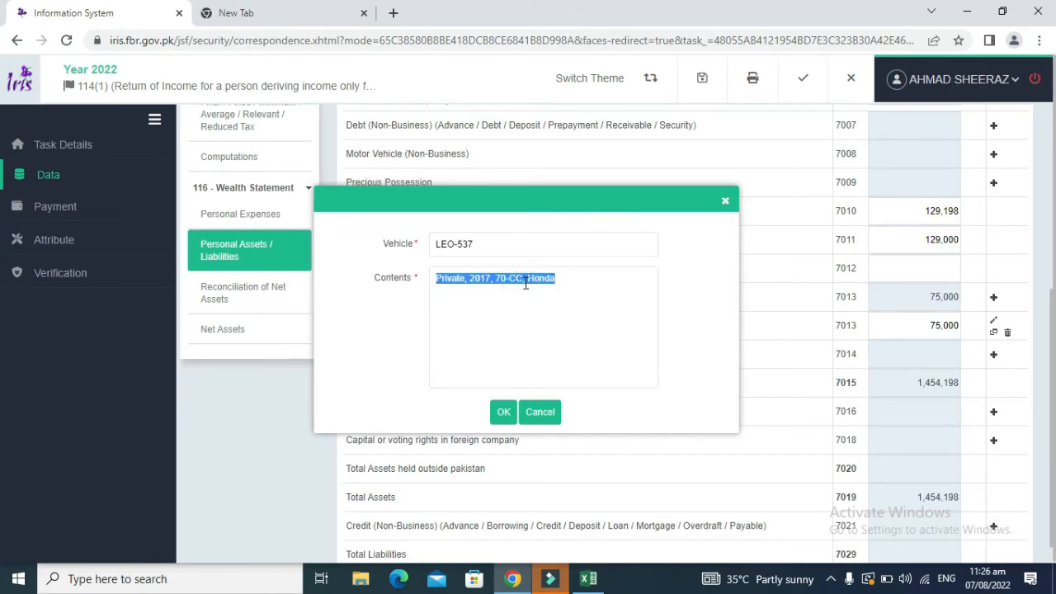
pyautogui.click(504, 411)
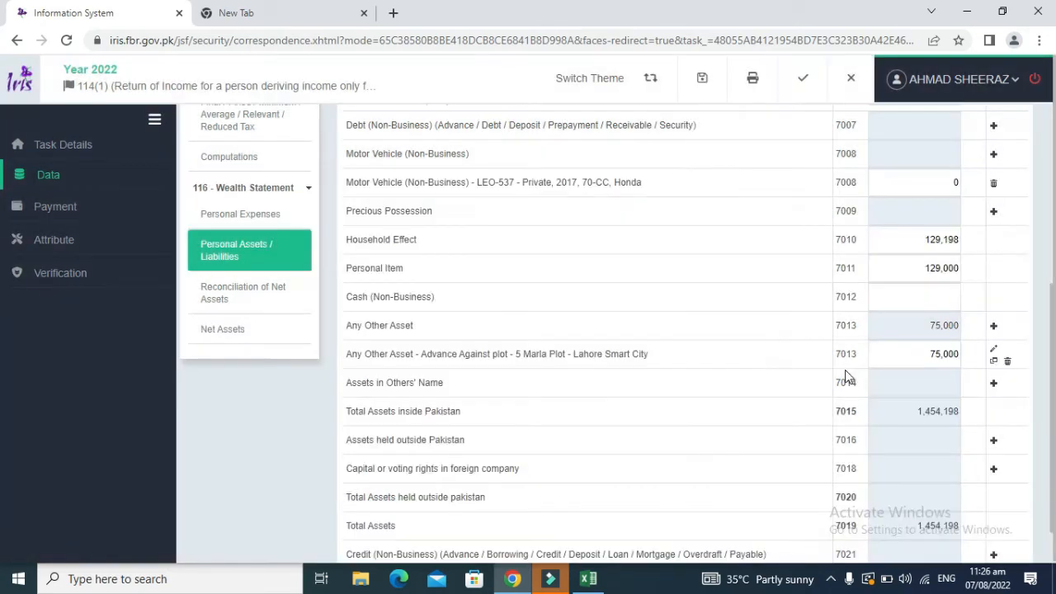
# Step: Enter 65000 as the new motor vehicle's amount
pyautogui.click(954, 184)
pyautogui.hotkey('alt', 'Tab')
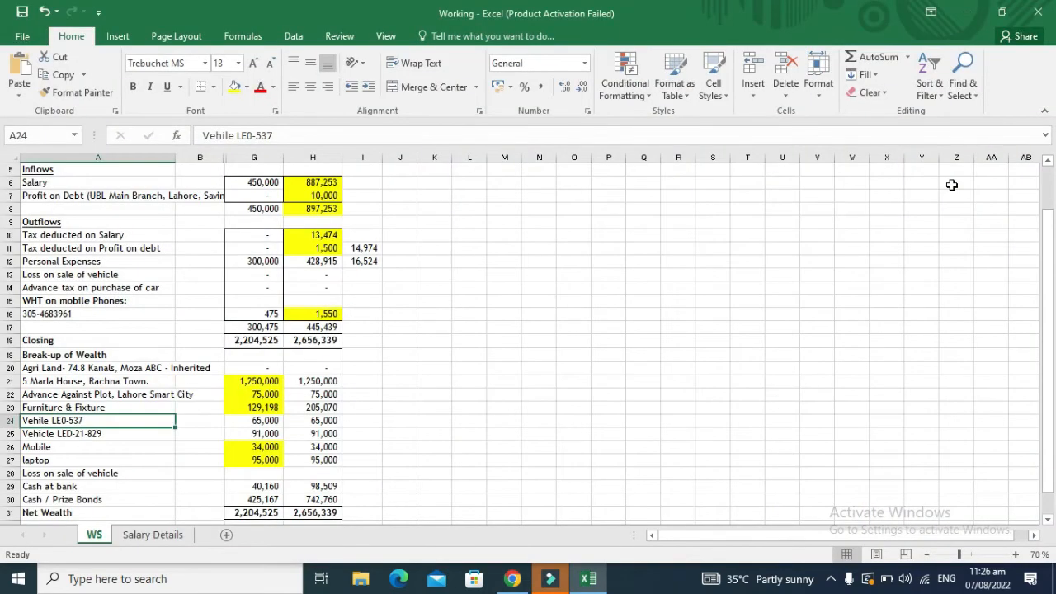
pyautogui.hotkey('alt', 'Tab')
pyautogui.write('65000')
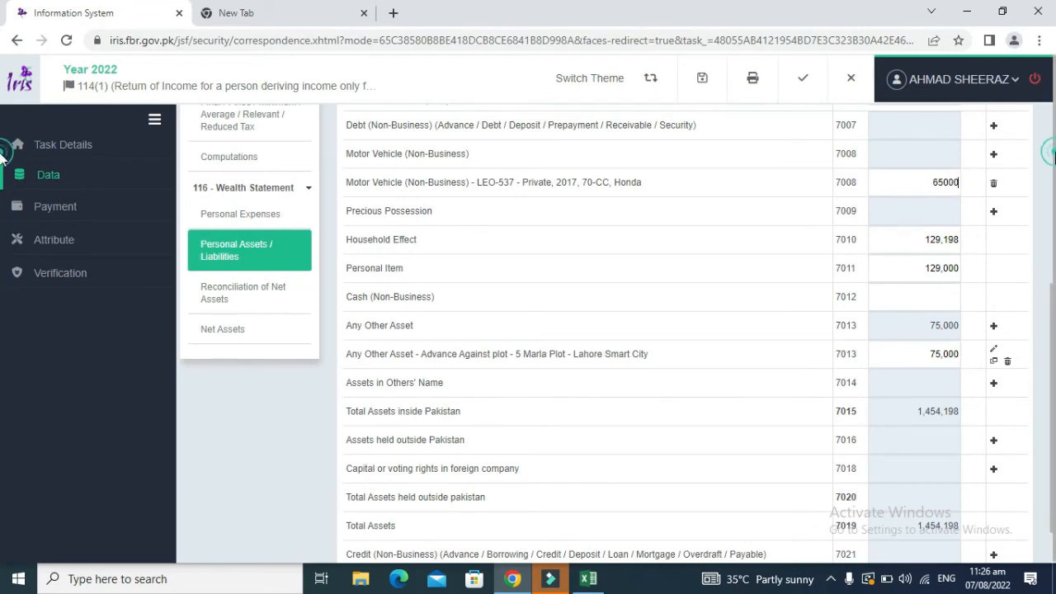
# Step: Recalculate the wealth statement totals after the first vehicle
pyautogui.scroll(4, 908, 173)
pyautogui.click(879, 136)
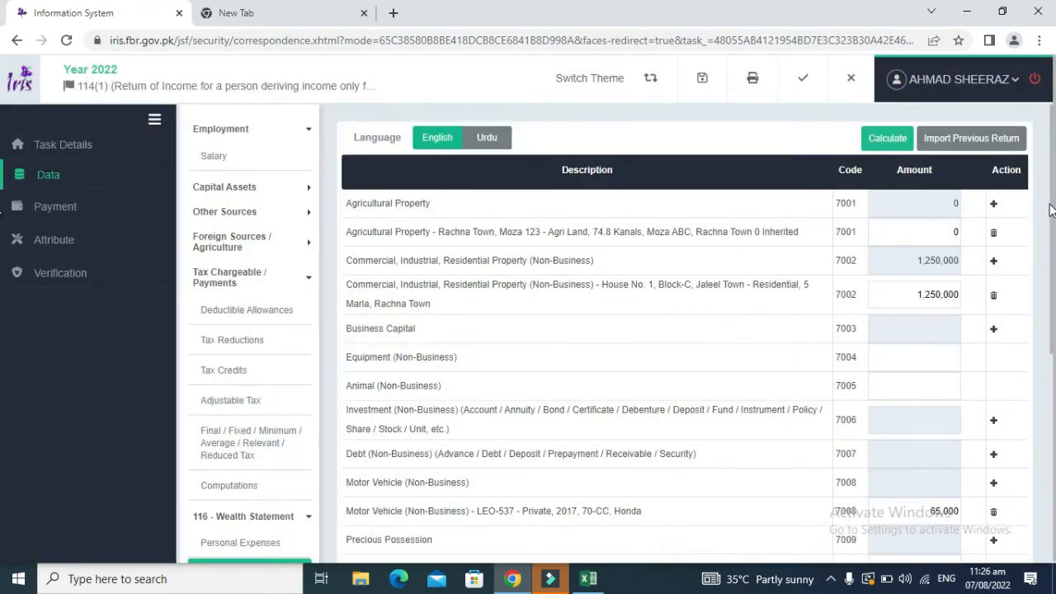
pyautogui.click(1049, 205)
pyautogui.moveTo(1050, 207); pyautogui.dragTo(1038, 358)
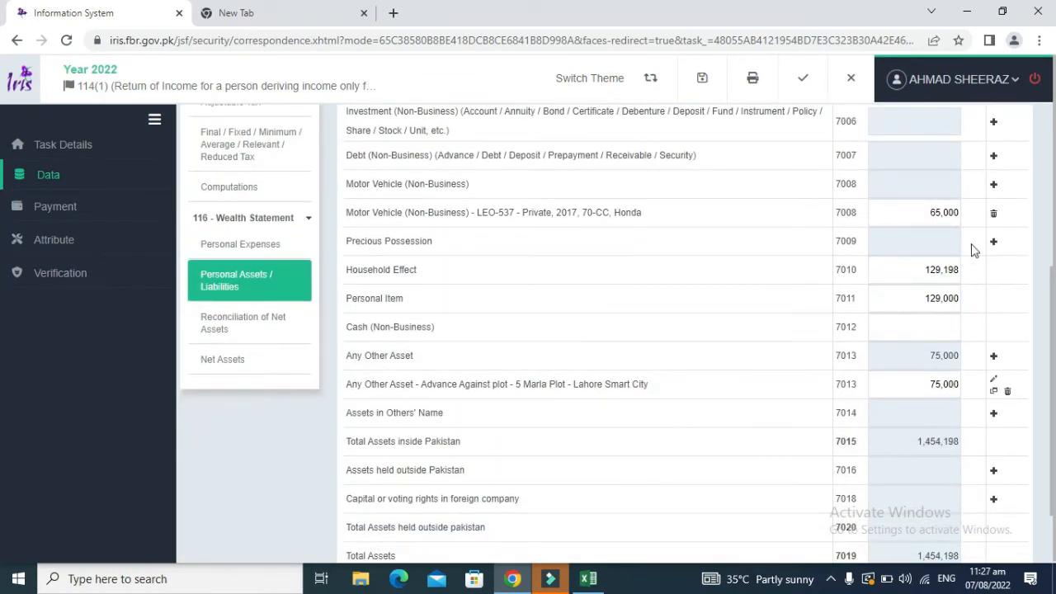
pyautogui.doubleClick(368, 183)
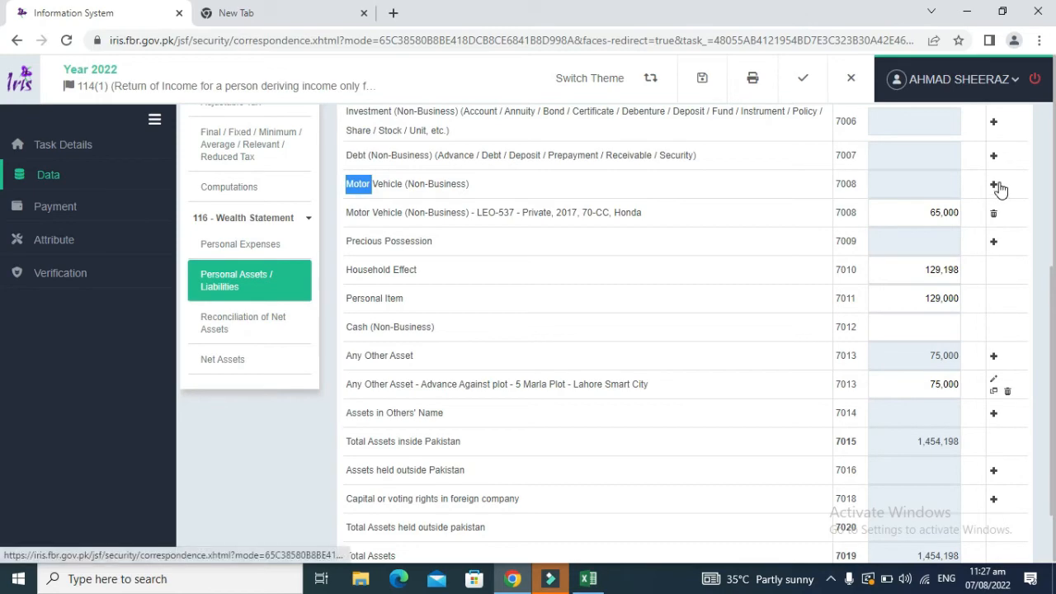
# Step: Add a second Motor Vehicle row described 'Private, 2017, 70-CC, Honda' with the registration from A25
pyautogui.click(994, 184)
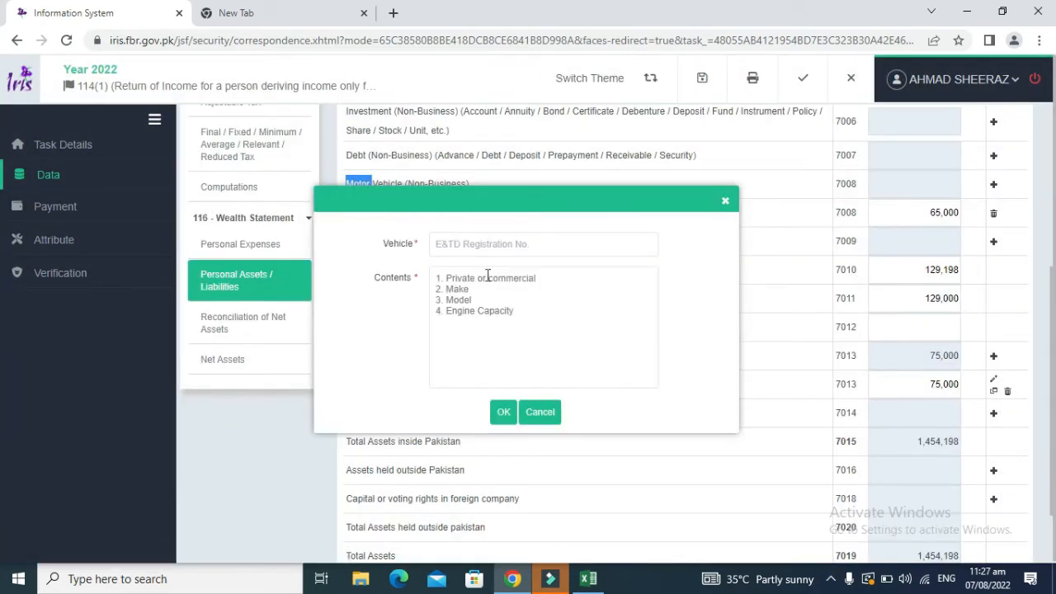
pyautogui.click(487, 276)
pyautogui.hotkey('ctrl', 'v')
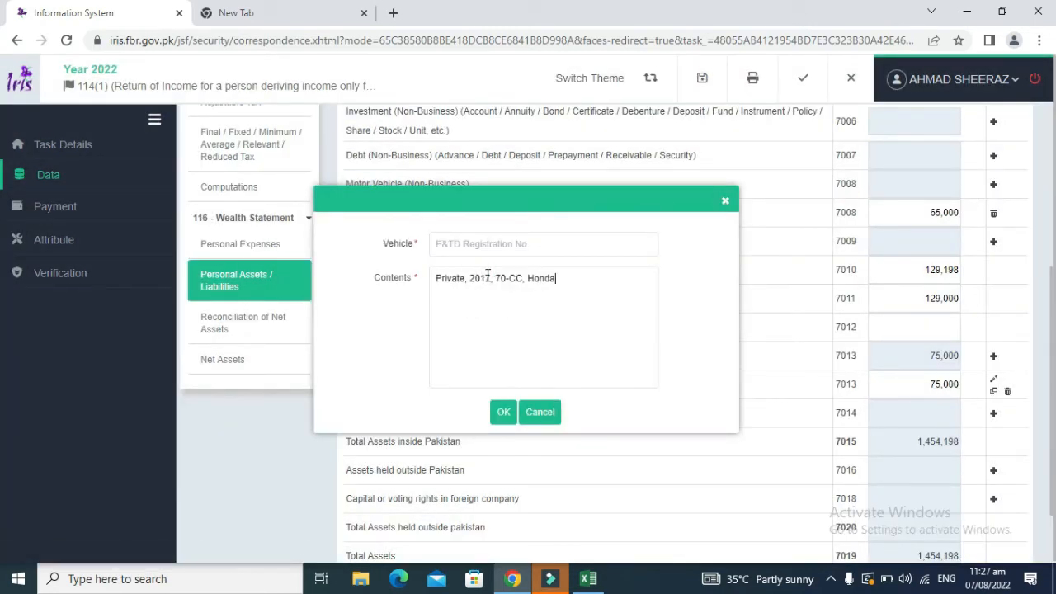
pyautogui.click(458, 243)
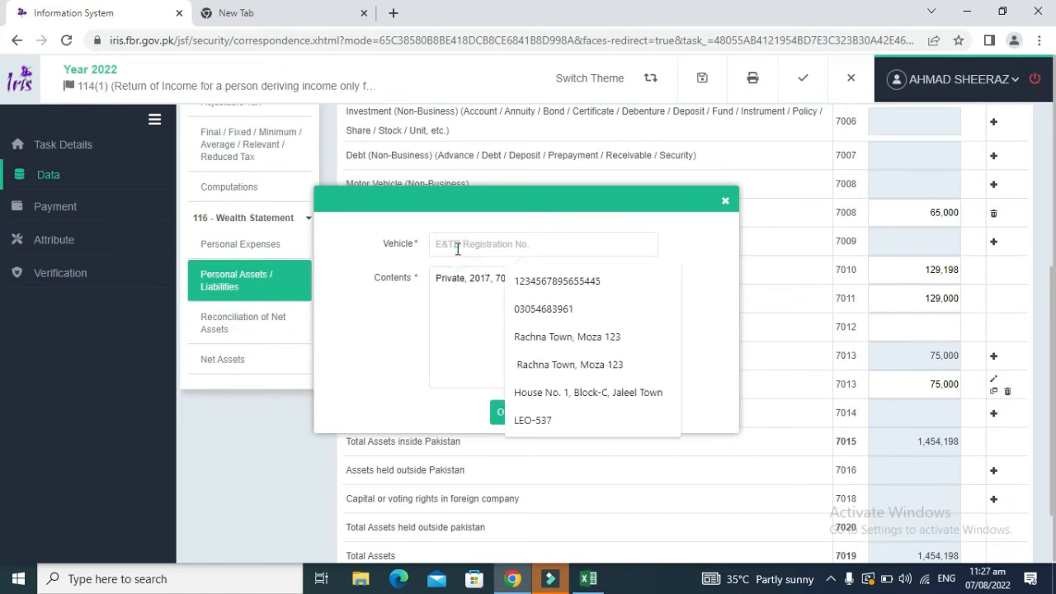
pyautogui.hotkey('alt', 'Tab')
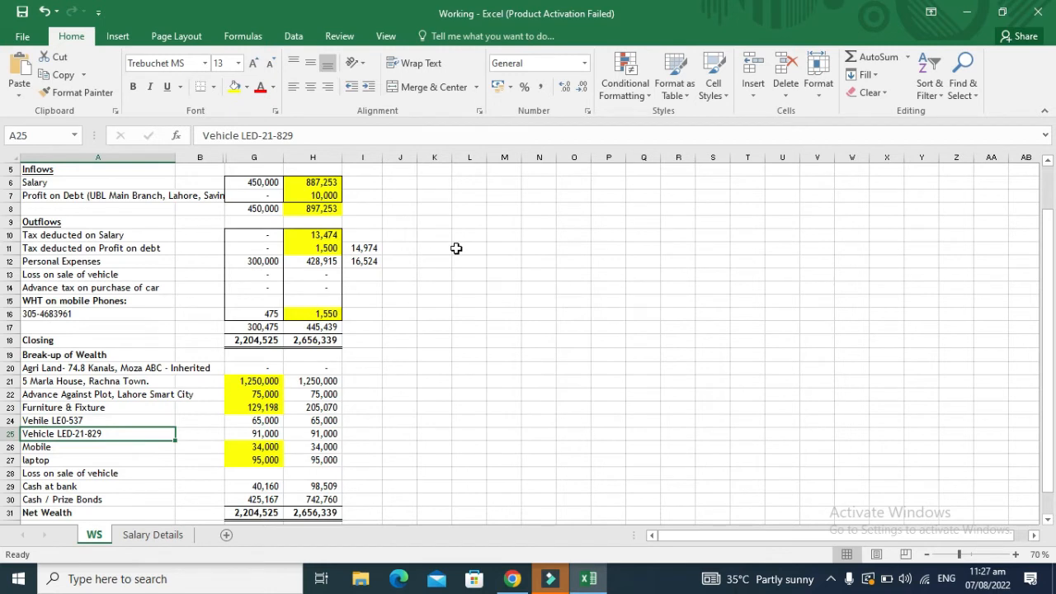
pyautogui.press('F2')
pyautogui.hotkey('shift', 'Left')
pyautogui.hotkey('shift', 'Left')
pyautogui.hotkey('shift', 'Left')
pyautogui.hotkey('shift', 'Left')
pyautogui.hotkey('shift', 'Left')
pyautogui.hotkey('shift', 'Left')
pyautogui.hotkey('shift', 'Left')
pyautogui.hotkey('shift', 'Left')
pyautogui.hotkey('shift', 'Left')
pyautogui.hotkey('shift', 'Left')
pyautogui.hotkey('ctrl', 'c')
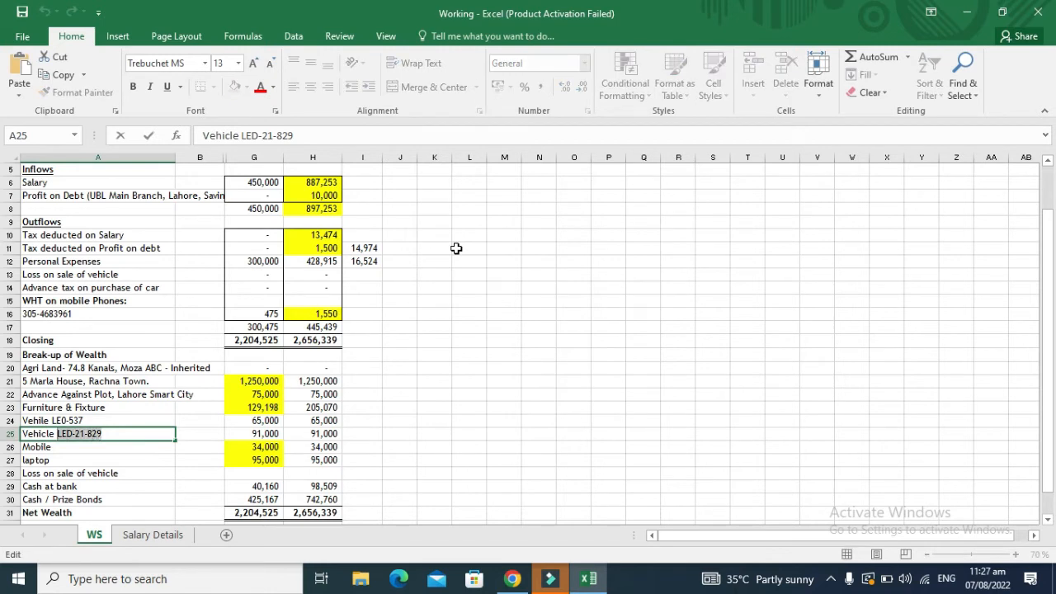
pyautogui.hotkey('alt', 'Tab')
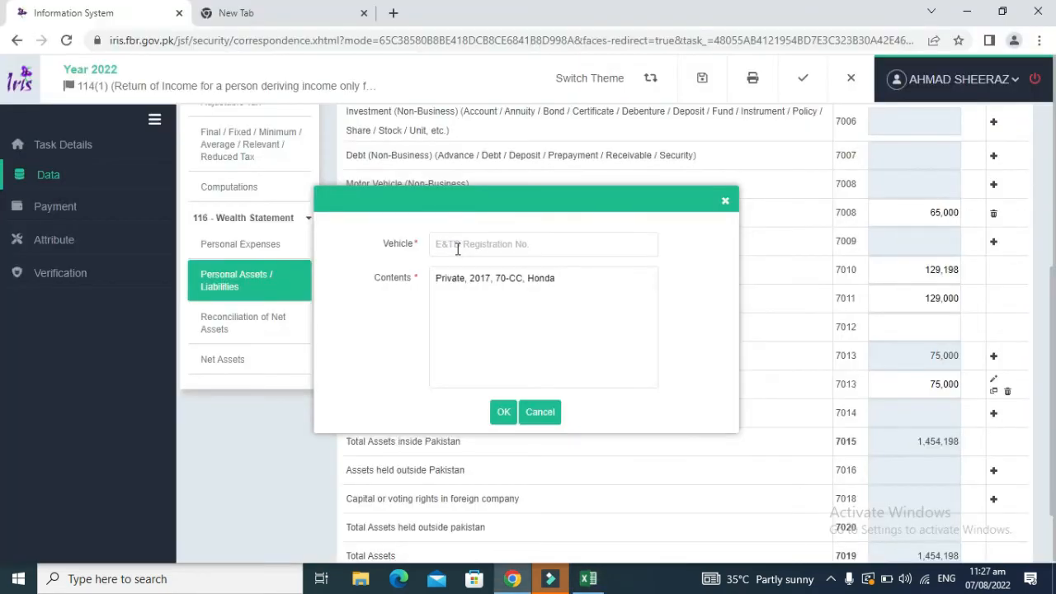
pyautogui.hotkey('ctrl', 'v')
pyautogui.click(502, 415)
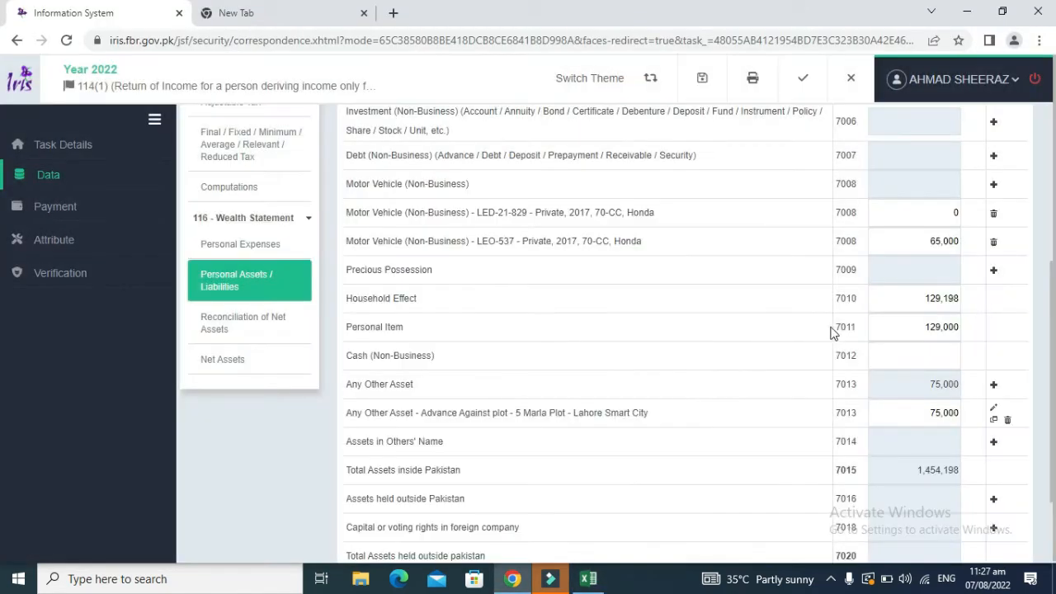
# Step: Enter 91000 as the second vehicle's amount and recalculate; total assets reach 1,739,198
pyautogui.hotkey('alt', 'Tab')
pyautogui.hotkey('alt', 'Tab')
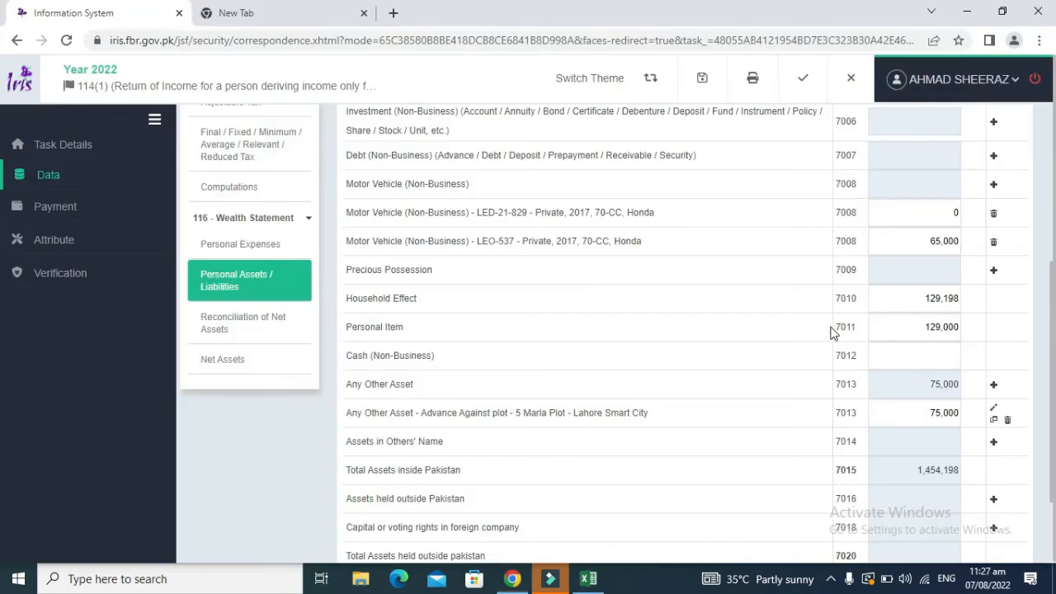
pyautogui.click(949, 213)
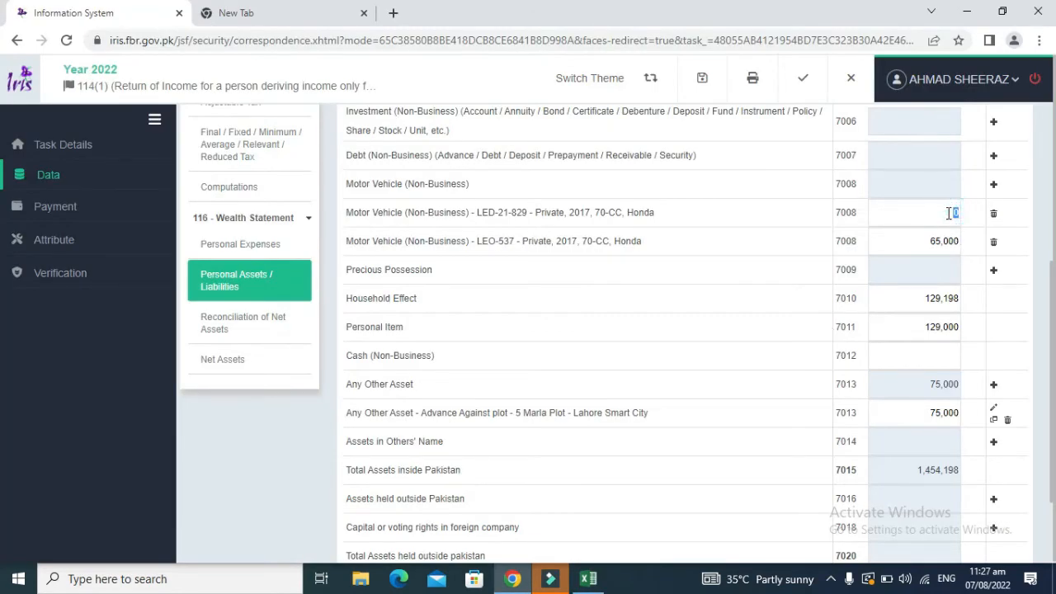
pyautogui.write('91000')
pyautogui.click(1042, 193)
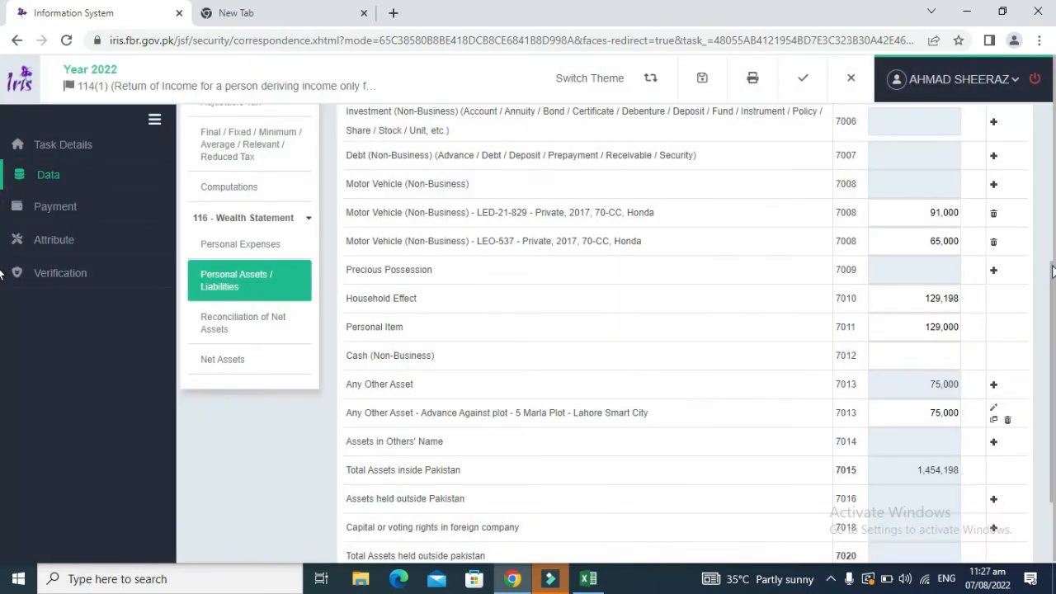
pyautogui.moveTo(1052, 265); pyautogui.dragTo(1052, 111)
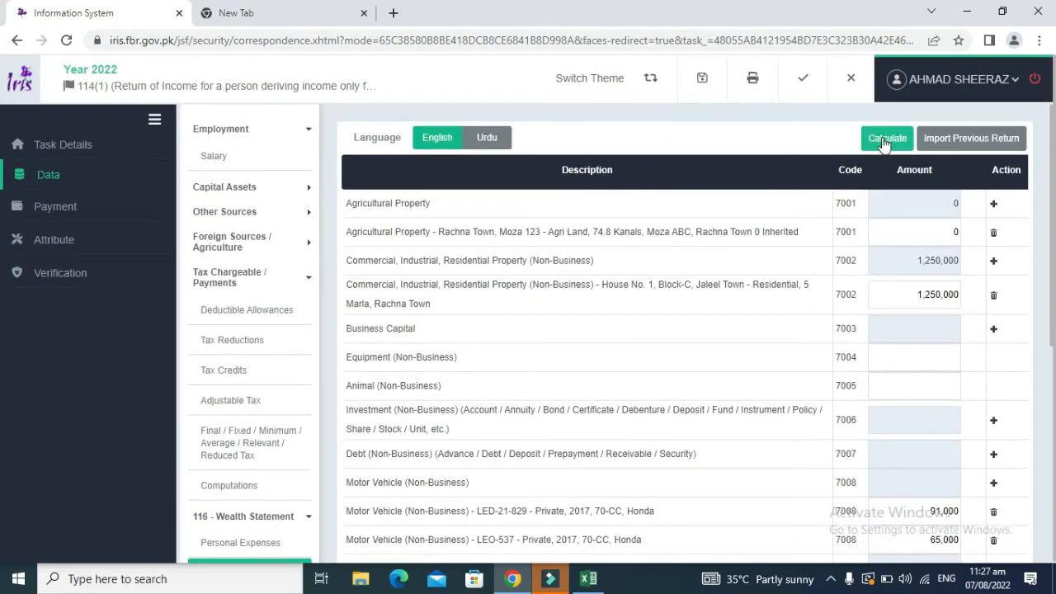
pyautogui.click(884, 140)
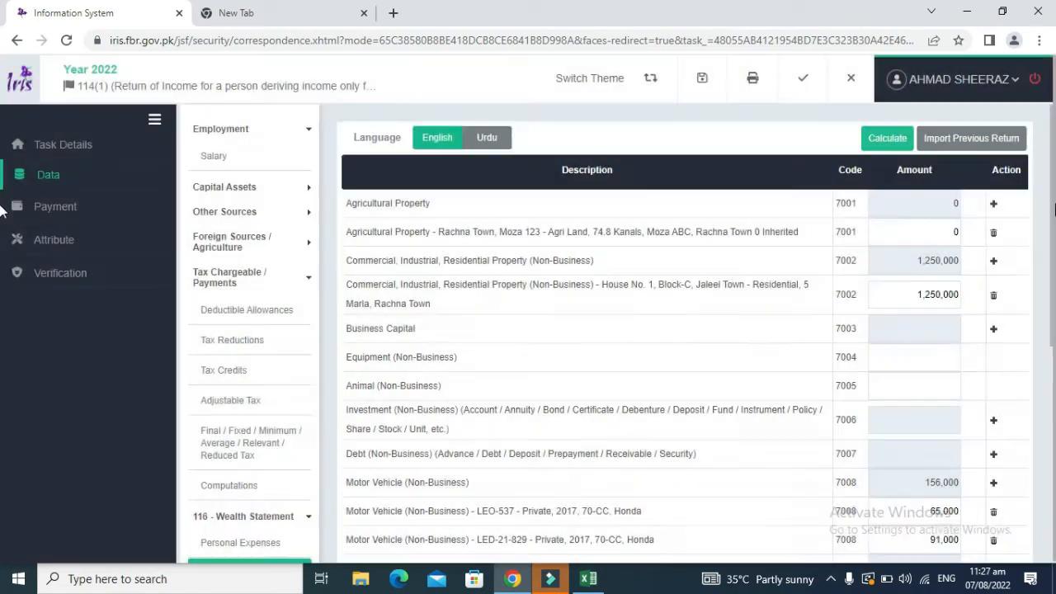
pyautogui.moveTo(1053, 206); pyautogui.dragTo(1051, 413)
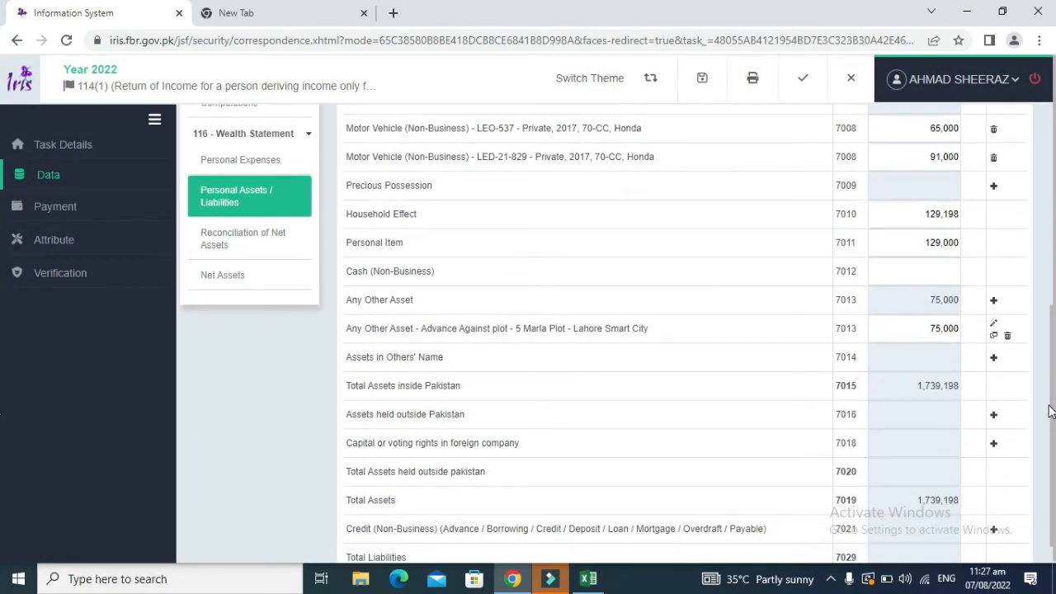
# Step: Fill both vehicle values G24:G25 (65,000 and 91,000) yellow
pyautogui.hotkey('alt', 'Tab')
pyautogui.press('Escape')
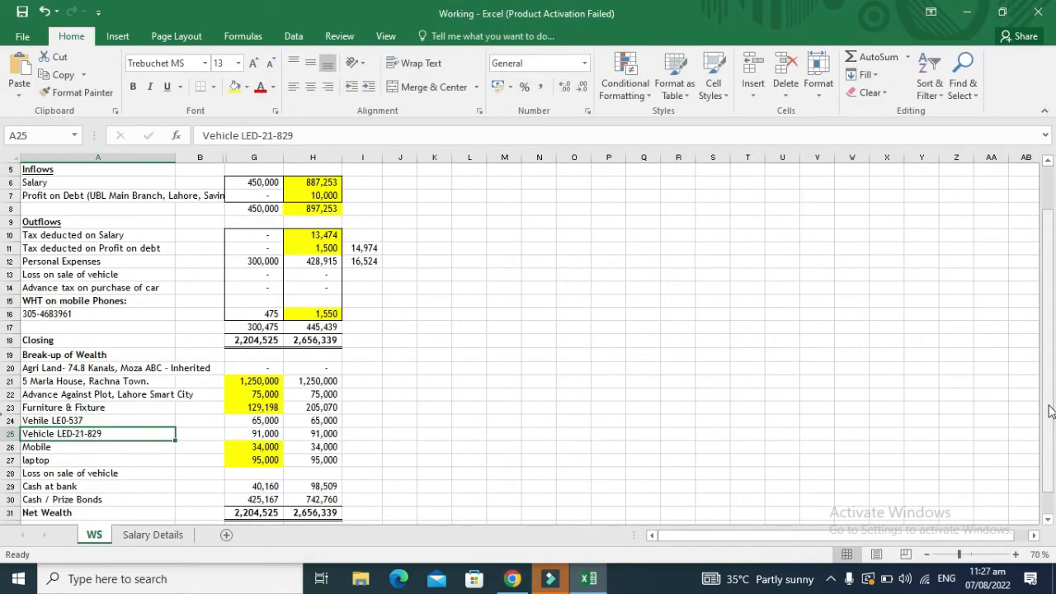
pyautogui.press('Right')
pyautogui.press('Right')
pyautogui.press('Up')
pyautogui.hotkey('shift', 'Down')
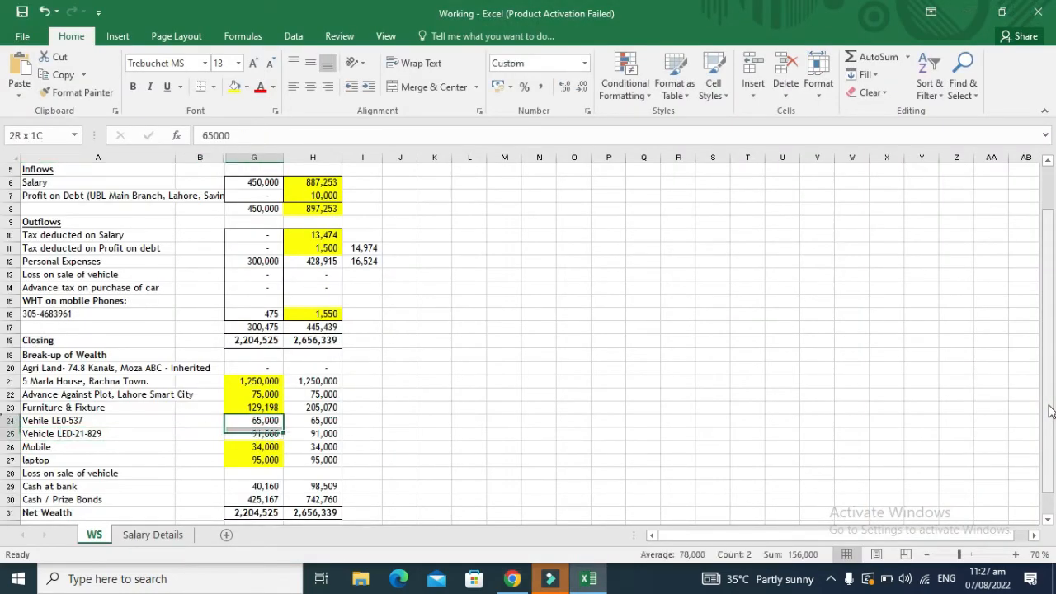
pyautogui.click(235, 86)
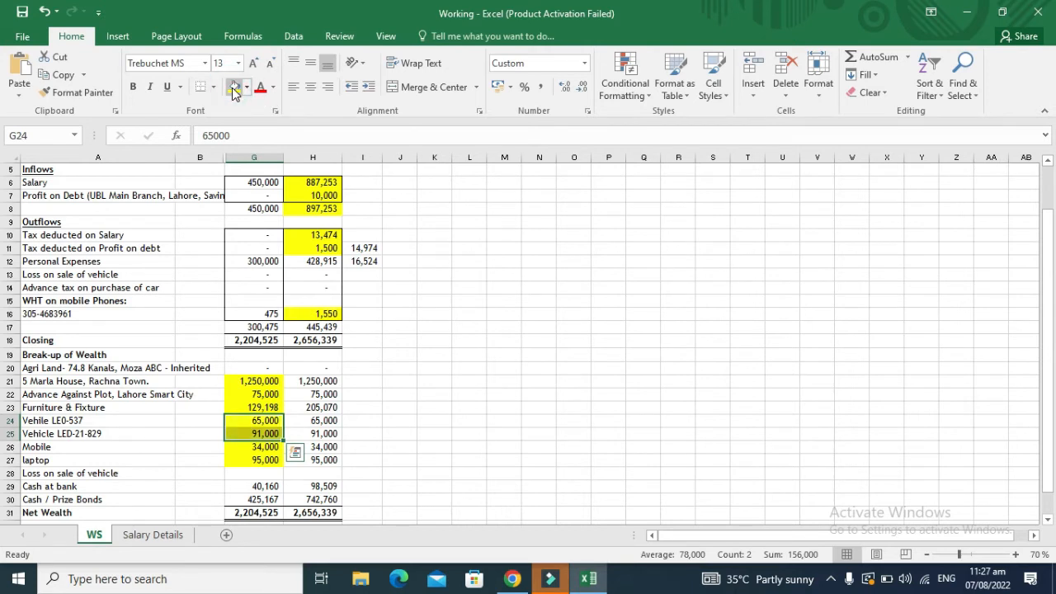
# Step: Locate the 40,160 Cash at bank figure in G29 and return to IRIS
pyautogui.press('Down')
pyautogui.press('Down')
pyautogui.press('Down')
pyautogui.press('Down')
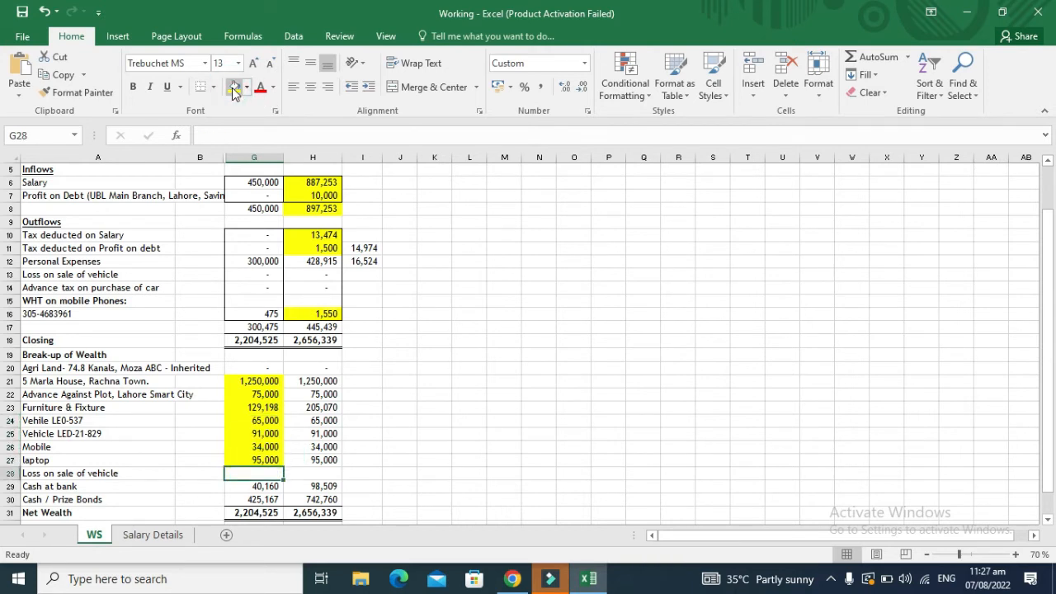
pyautogui.press('Left')
pyautogui.press('Left')
pyautogui.press('Left')
pyautogui.press('Left')
pyautogui.press('Left')
pyautogui.press('Left')
pyautogui.press('Down')
pyautogui.press('Right')
pyautogui.press('Right')
pyautogui.press('Right')
pyautogui.press('Right')
pyautogui.press('Right')
pyautogui.press('Right')
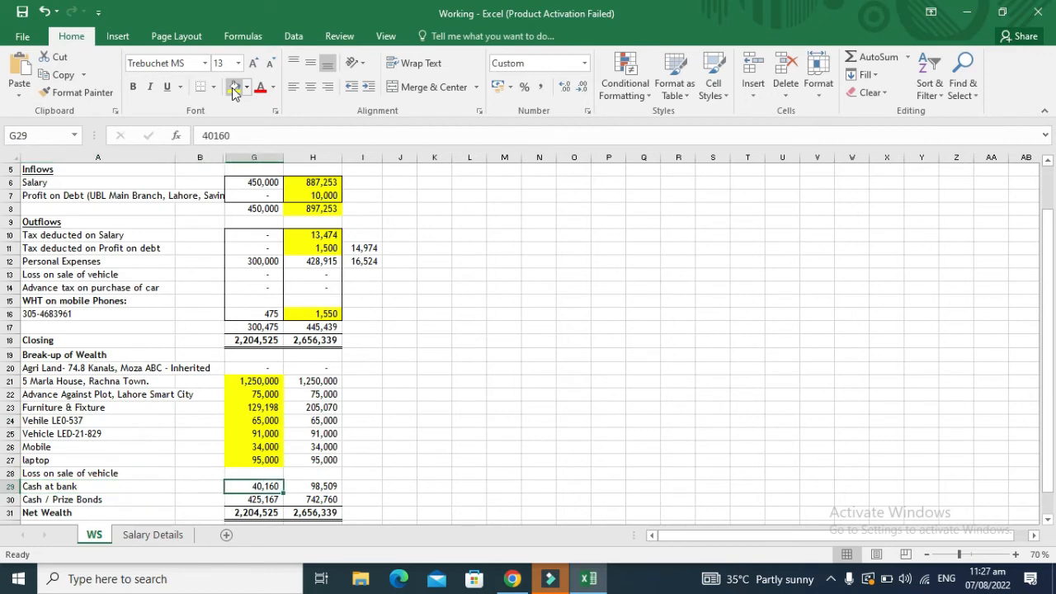
pyautogui.hotkey('alt', 'Tab')
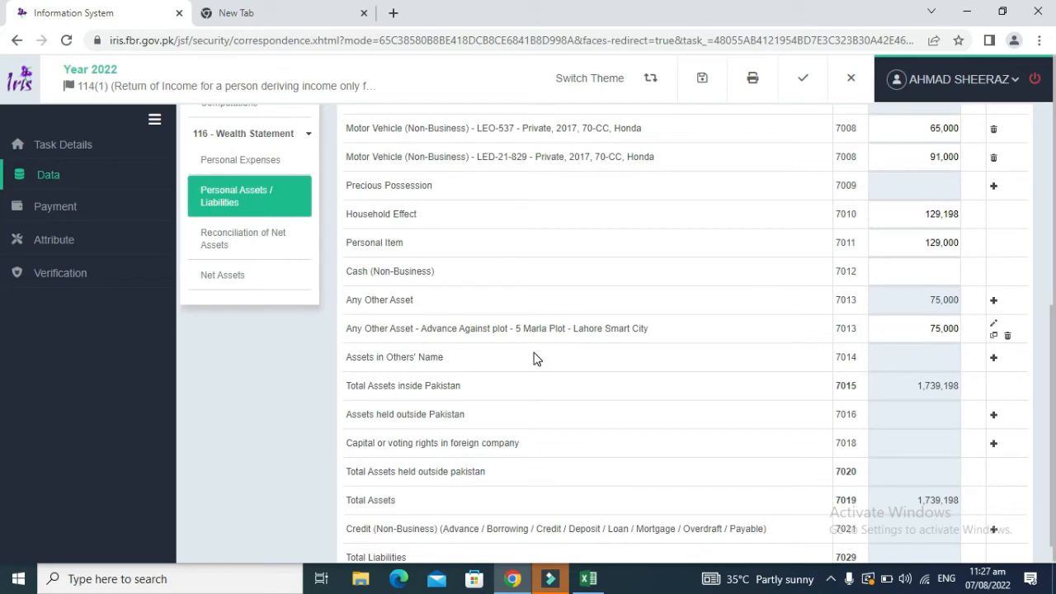
# Step: Add an Investment (7006) row for the account with contents 'Saving A/C, UBL, Main Branch Lahore'
pyautogui.moveTo(1051, 358); pyautogui.dragTo(1044, 204)
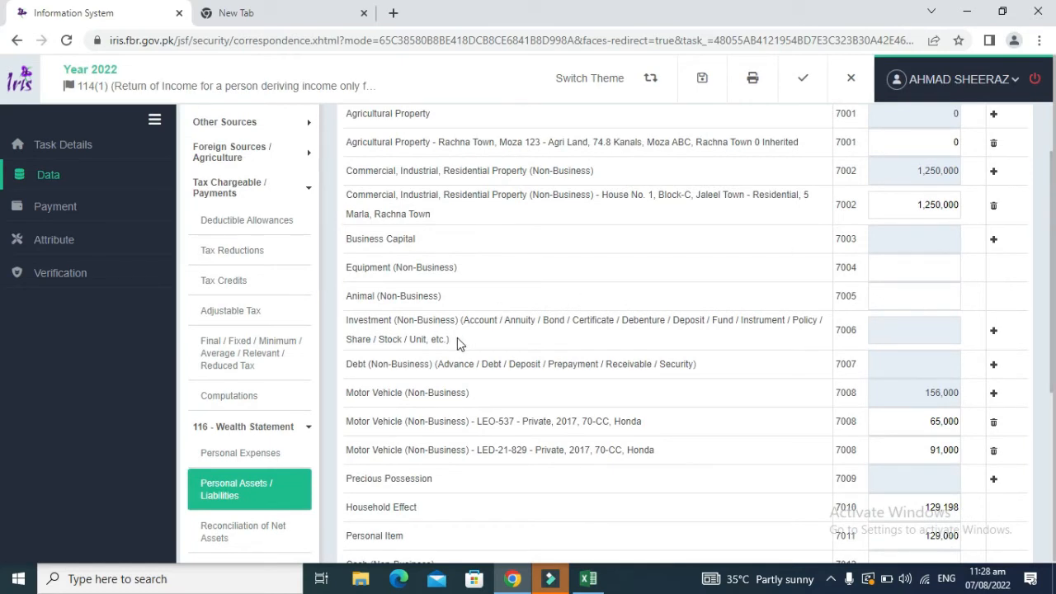
pyautogui.moveTo(450, 341); pyautogui.dragTo(349, 323)
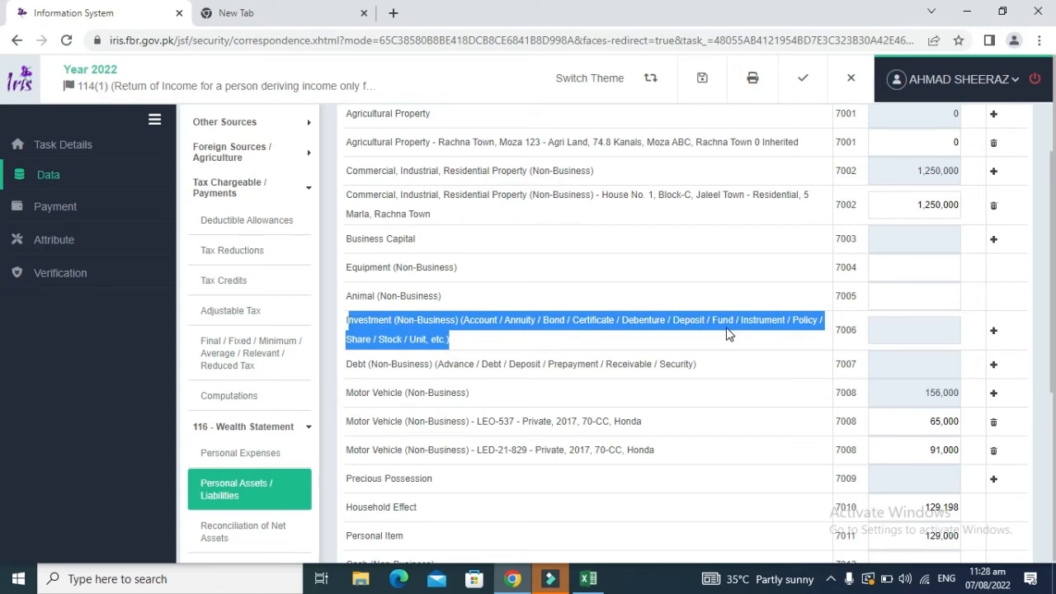
pyautogui.click(994, 334)
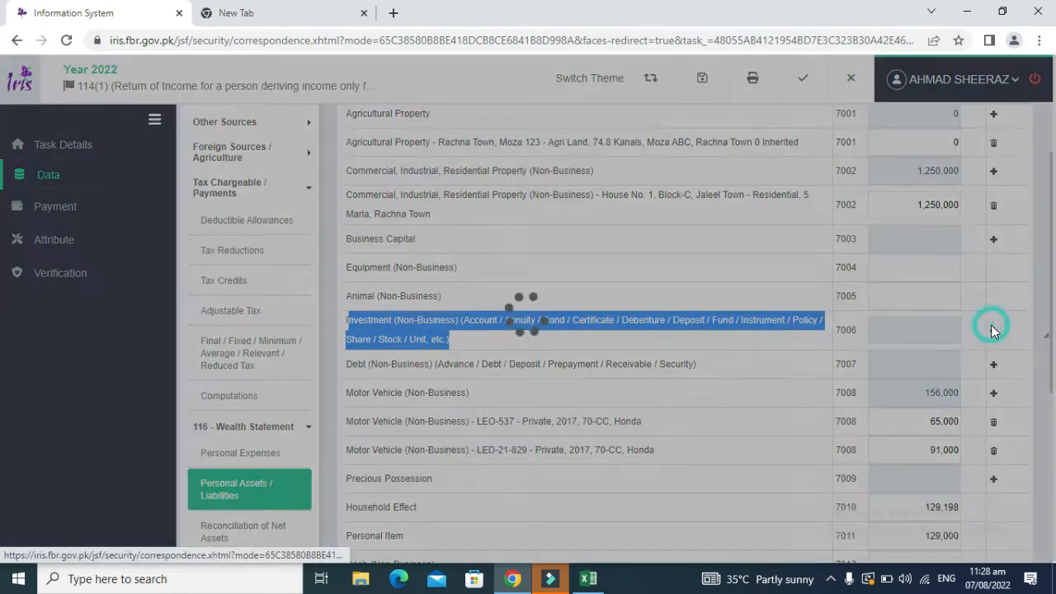
pyautogui.click(500, 242)
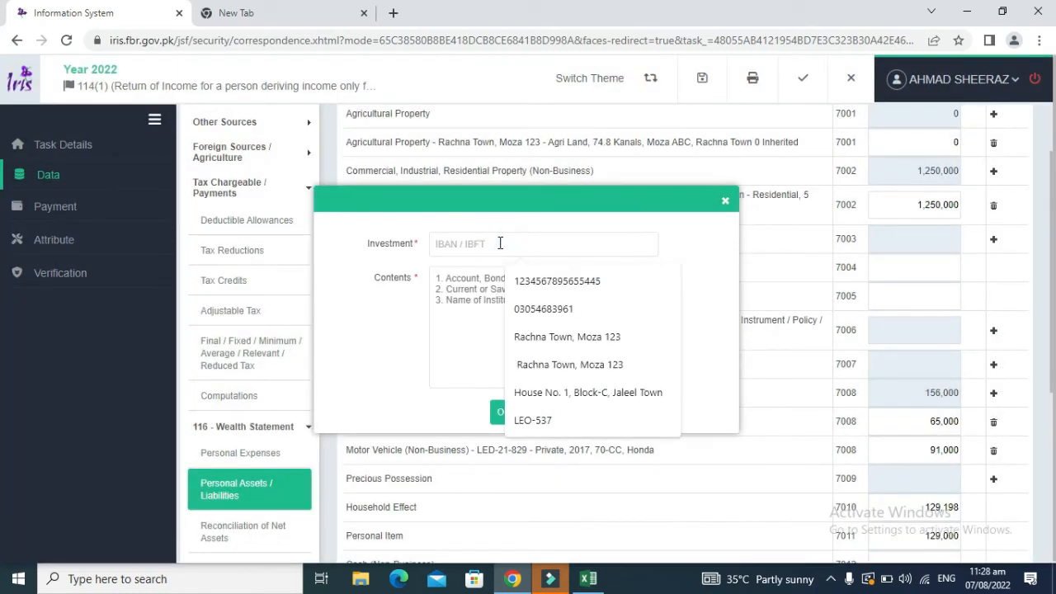
pyautogui.write('123')
pyautogui.press('Down')
pyautogui.press('Return')
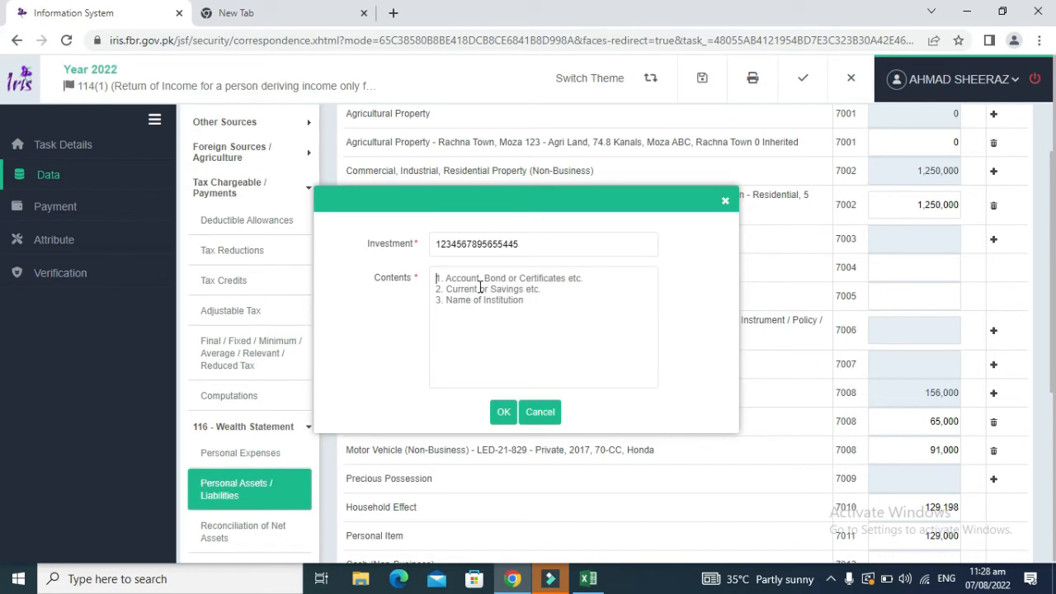
pyautogui.write('Savi')
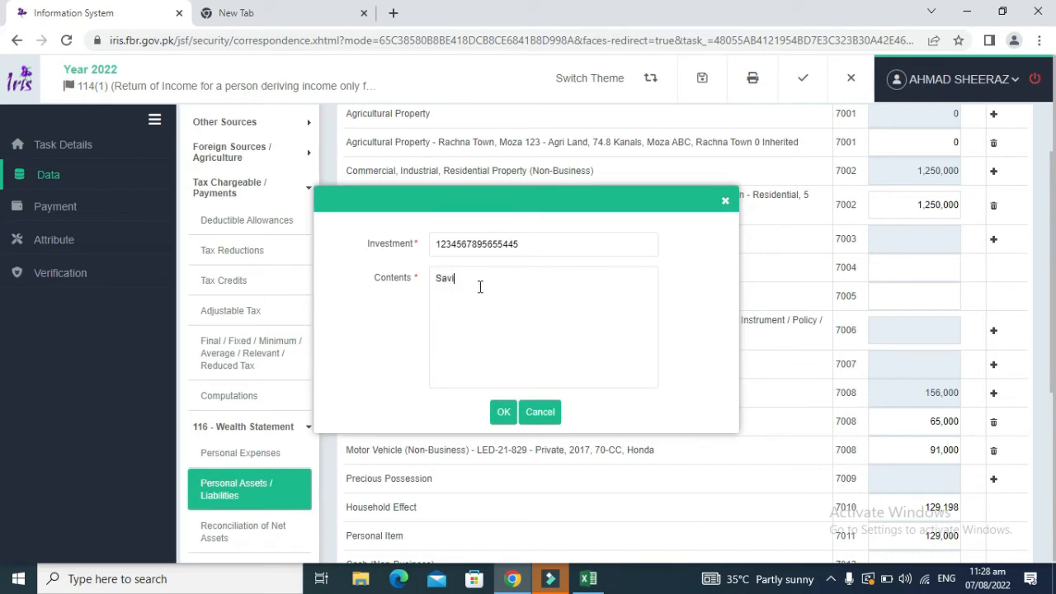
pyautogui.write('ng A/C, UBL, Main Branch Lahore')
pyautogui.click(495, 413)
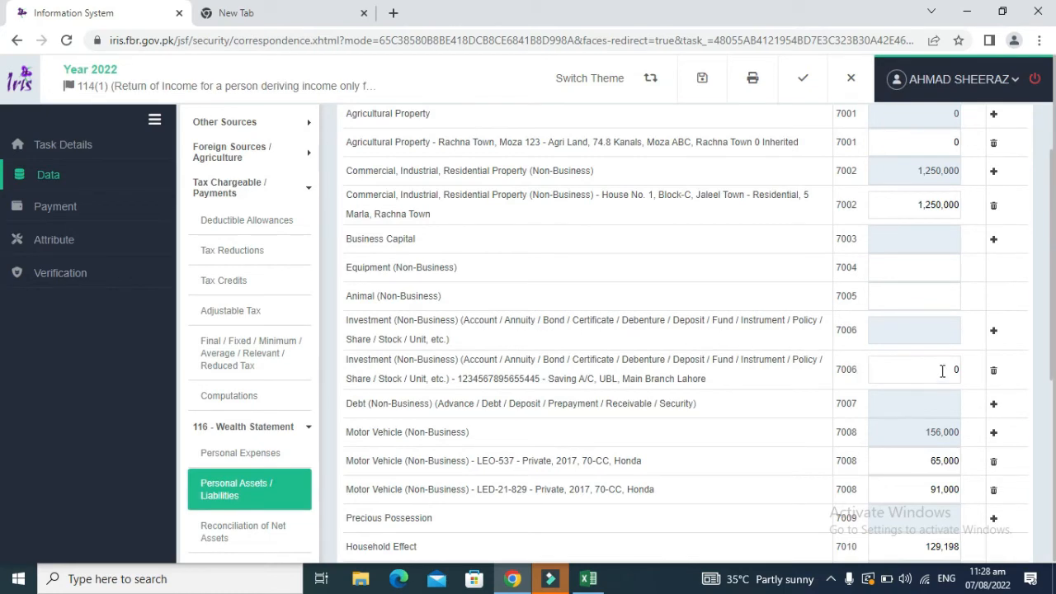
# Step: Type 40160 as the new investment's amount
pyautogui.click(941, 368)
pyautogui.hotkey('alt', 'Tab')
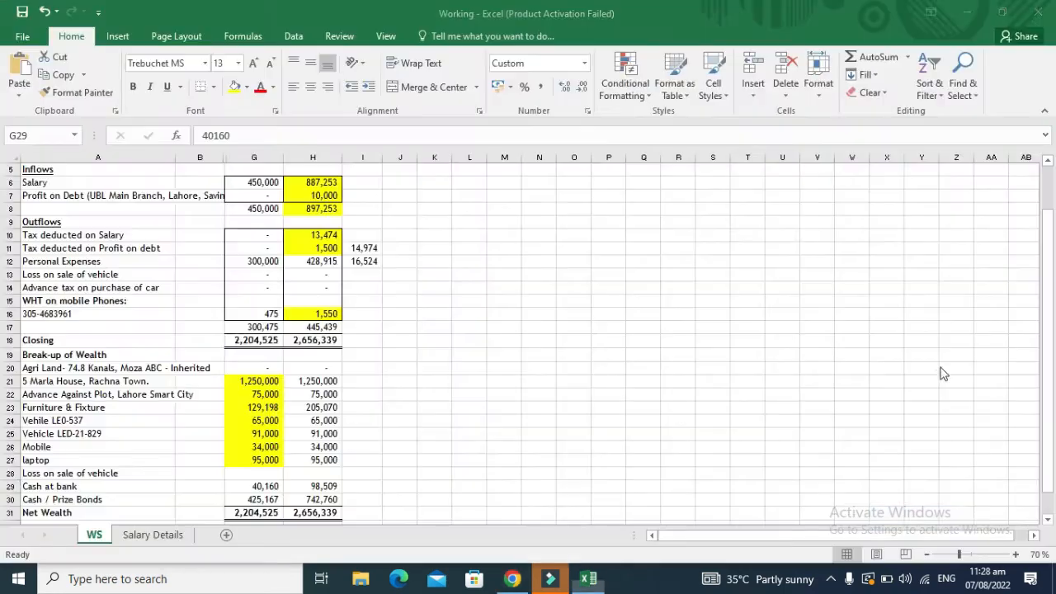
pyautogui.hotkey('alt', 'Tab')
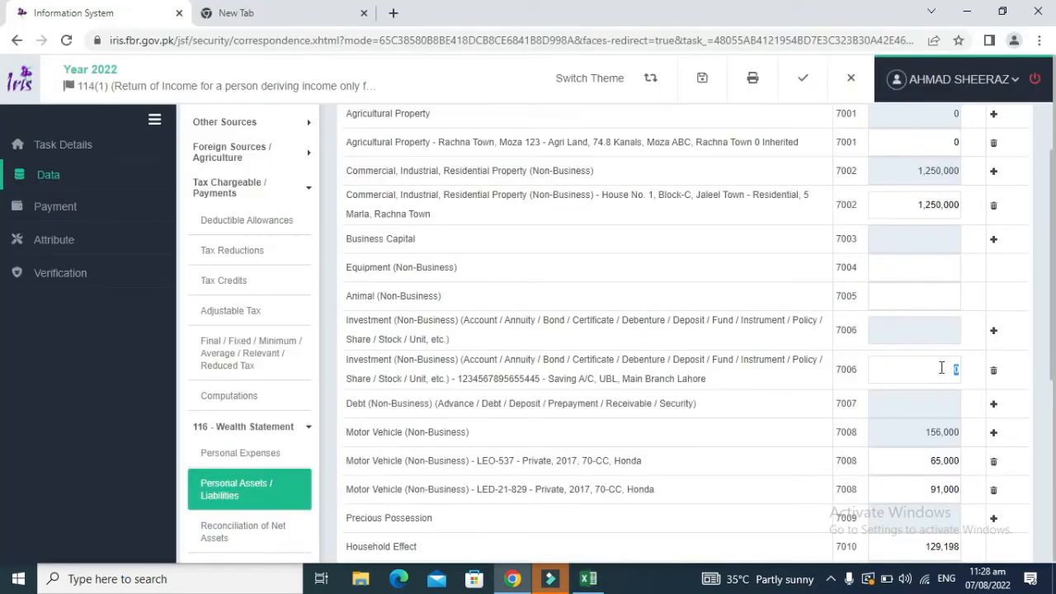
pyautogui.write('40160')
# Step: Remove the yellow fill from G21:G27
pyautogui.hotkey('alt', 'Tab')
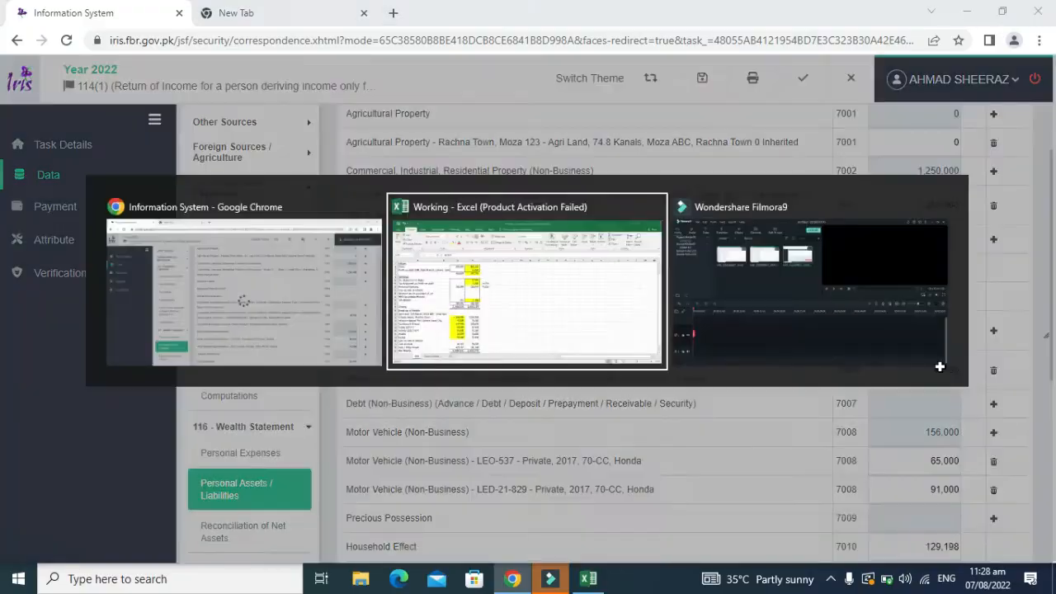
pyautogui.press('Right')
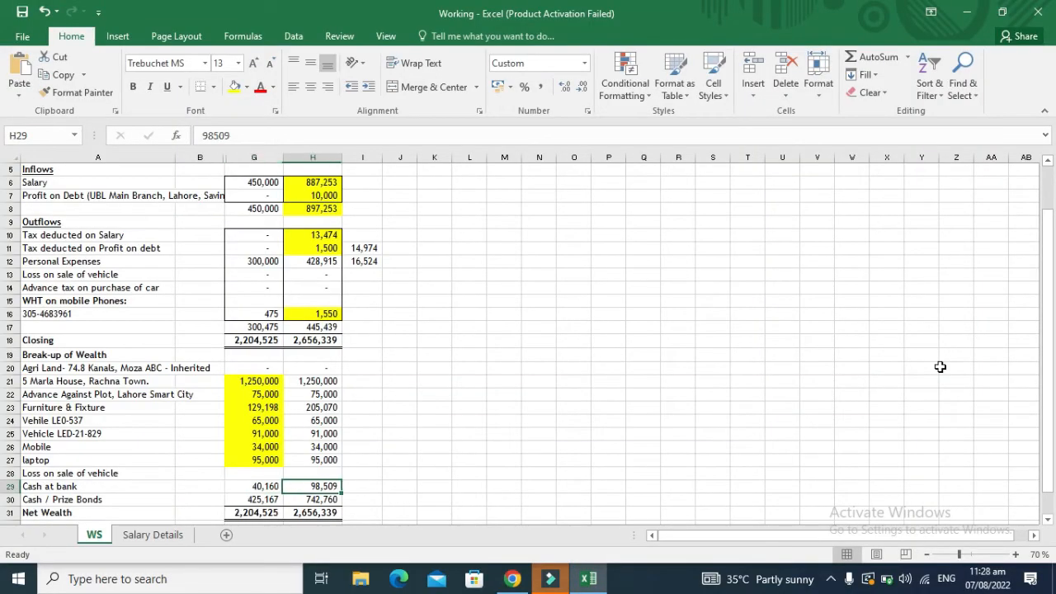
pyautogui.press('Up')
pyautogui.press('Up')
pyautogui.press('Up')
pyautogui.press('Up')
pyautogui.press('Up')
pyautogui.press('Up')
pyautogui.press('Up')
pyautogui.press('Up')
pyautogui.press('Up')
pyautogui.press('Left')
pyautogui.press('Down')
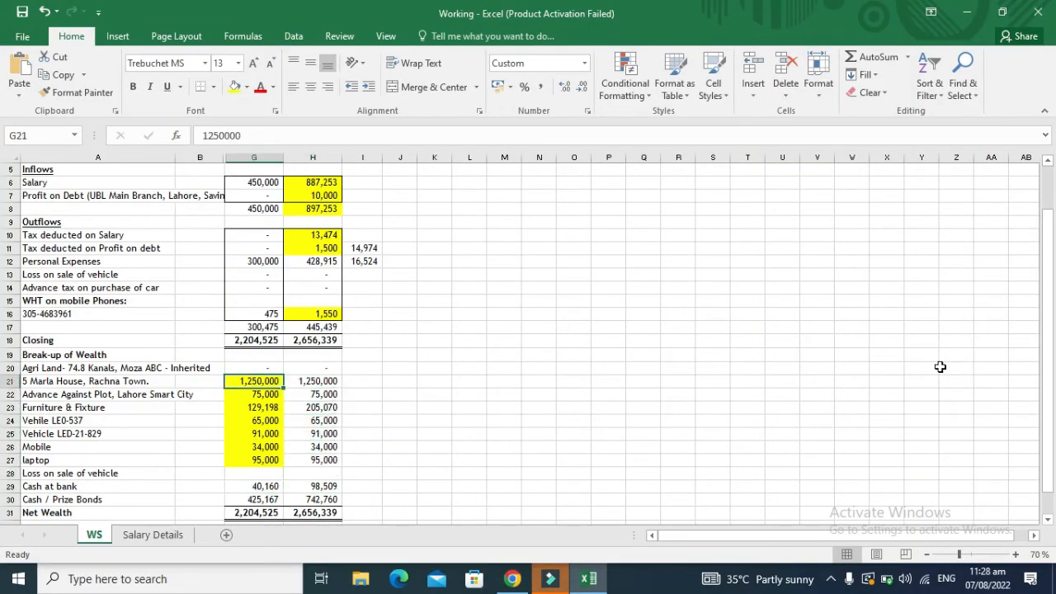
pyautogui.hotkey('shift', 'Down')
pyautogui.hotkey('shift', 'Down')
pyautogui.hotkey('shift', 'Down')
pyautogui.hotkey('shift', 'Down')
pyautogui.hotkey('shift', 'Down')
pyautogui.hotkey('shift', 'Down')
pyautogui.hotkey('shift', 'Down')
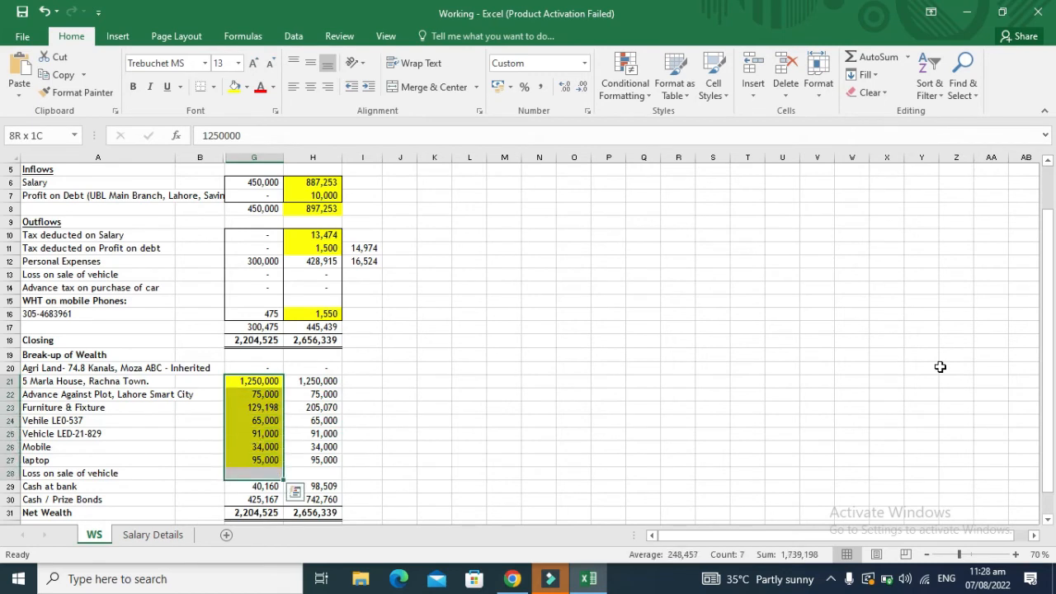
pyautogui.hotkey('shift', 'Up')
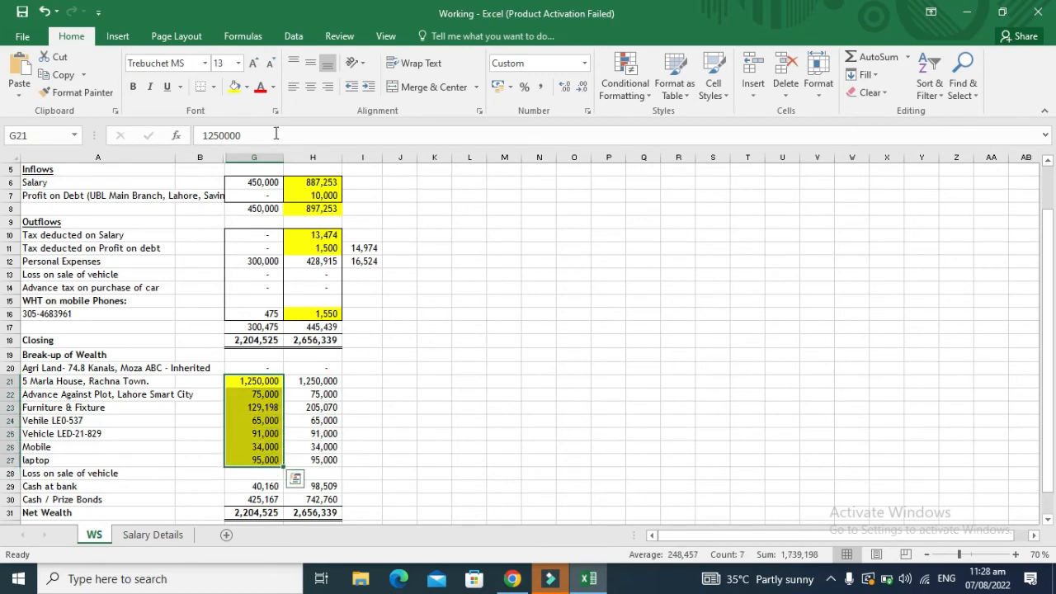
pyautogui.click(246, 90)
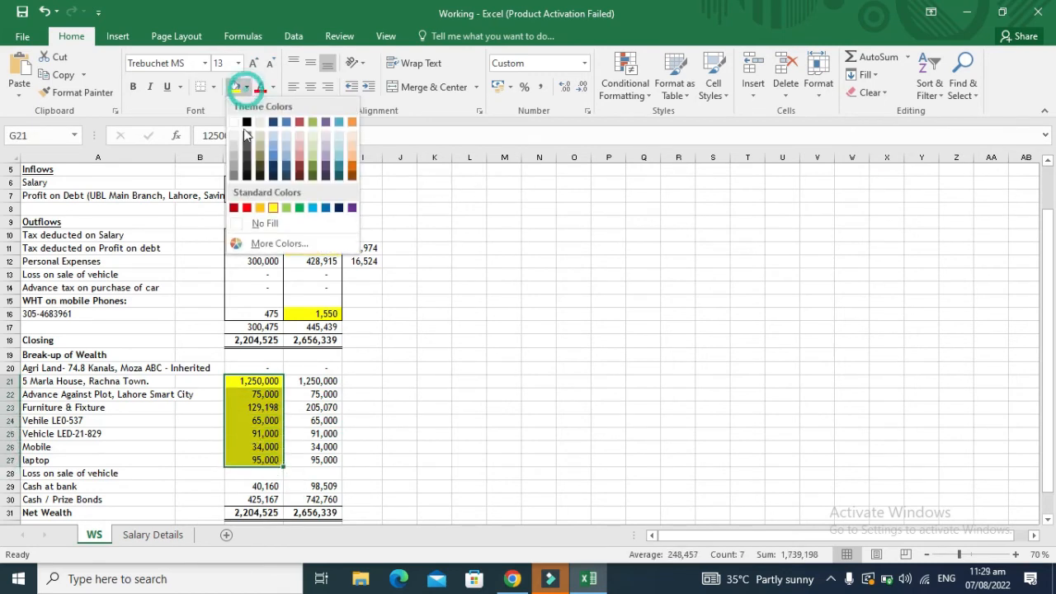
pyautogui.click(238, 221)
# Step: Fill H20:H27 yellow and move to the 98,509 Cash at bank figure
pyautogui.click(323, 381)
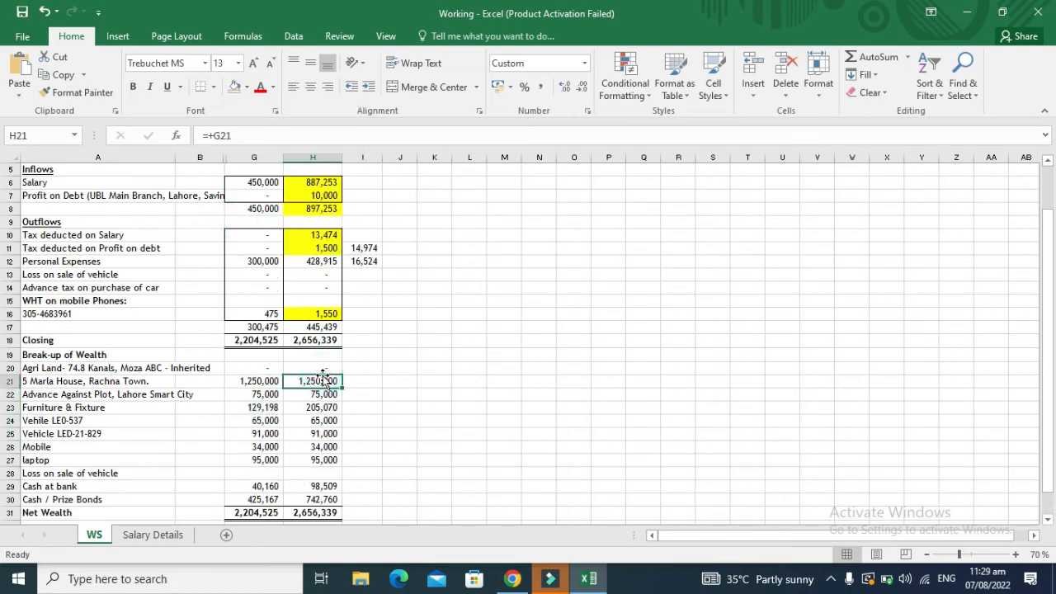
pyautogui.press('Up')
pyautogui.hotkey('shift', 'Down')
pyautogui.hotkey('shift', 'Down')
pyautogui.hotkey('shift', 'Down')
pyautogui.hotkey('shift', 'Down')
pyautogui.hotkey('shift', 'Down')
pyautogui.hotkey('shift', 'Down')
pyautogui.hotkey('shift', 'Down')
pyautogui.hotkey('shift', 'Down')
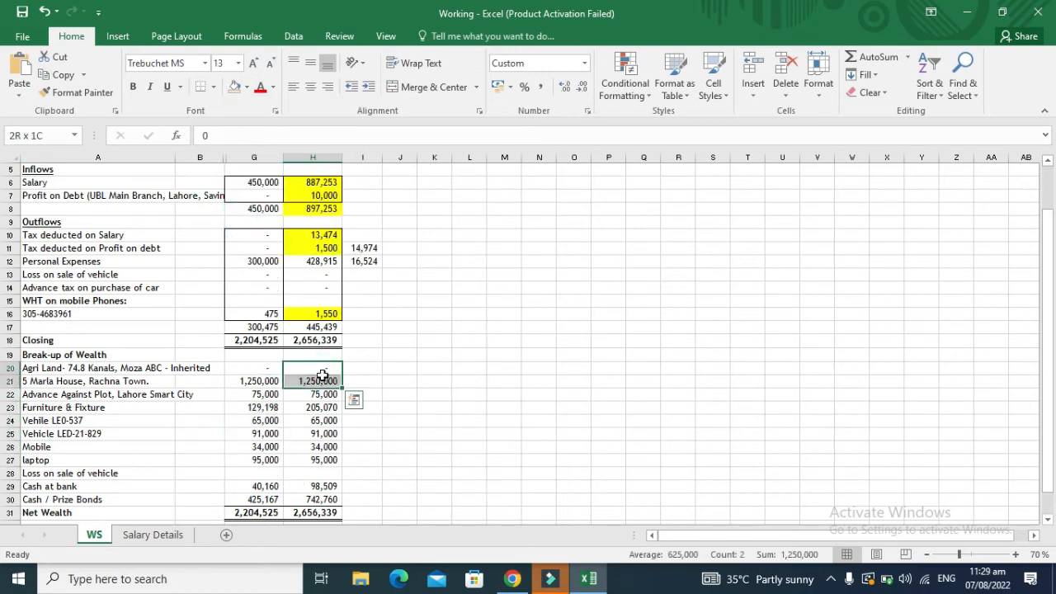
pyautogui.hotkey('shift', 'Up')
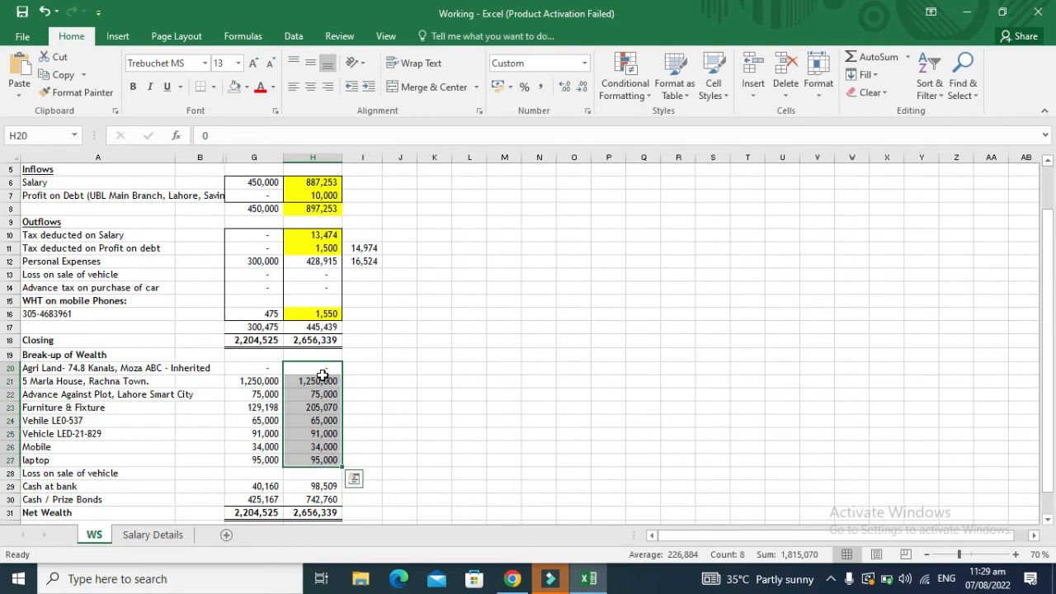
pyautogui.click(245, 91)
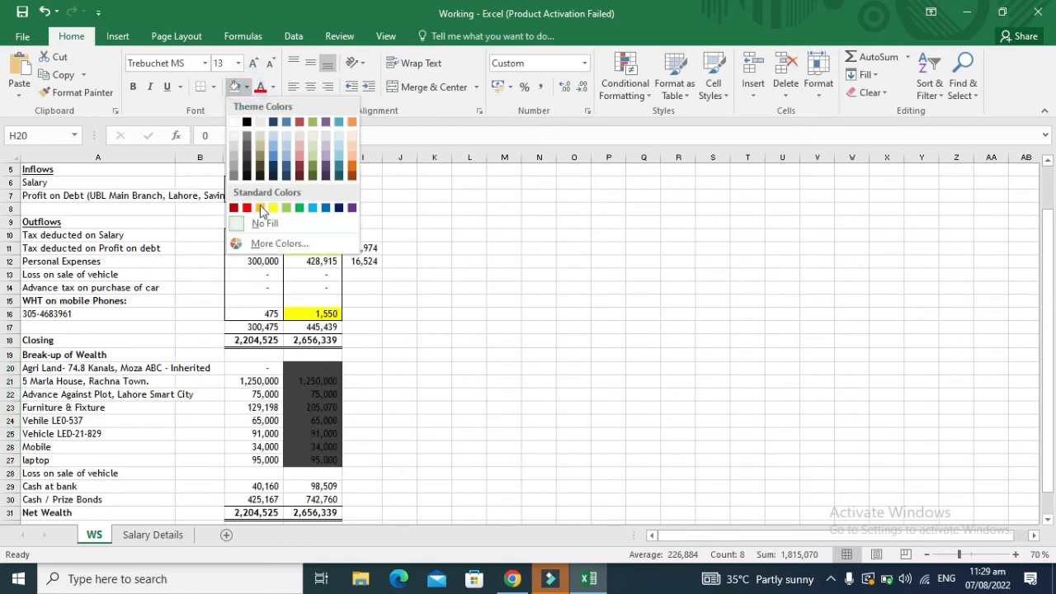
pyautogui.click(270, 205)
pyautogui.press('Down')
pyautogui.press('Down')
pyautogui.press('Down')
pyautogui.press('Down')
pyautogui.press('Down')
pyautogui.press('Down')
pyautogui.press('Down')
pyautogui.press('Down')
pyautogui.press('Down')
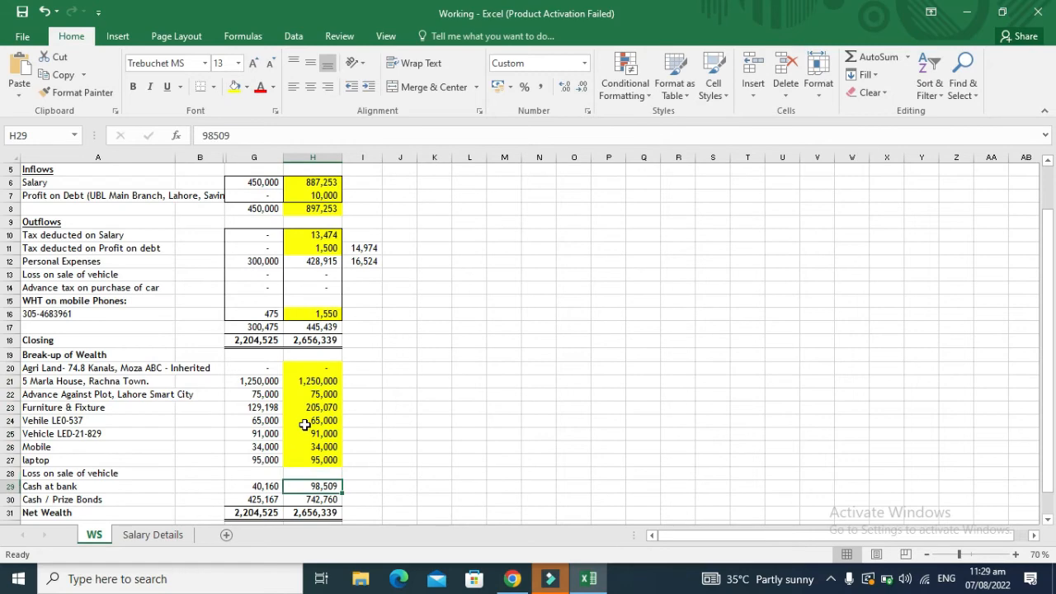
pyautogui.hotkey('alt', 'Tab')
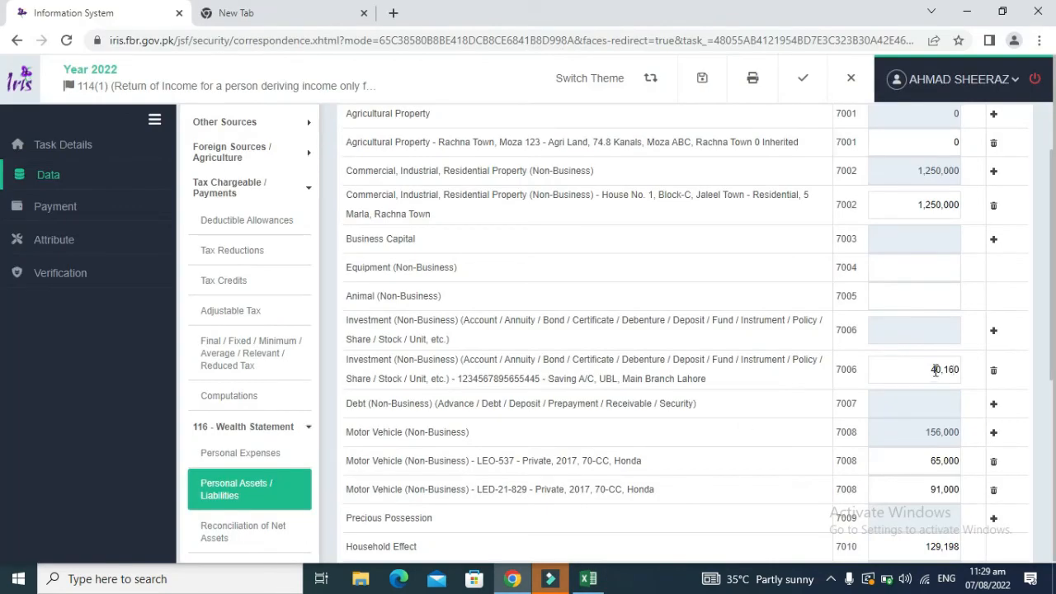
# Step: Change the UBL investment amount to 98,509 and recalculate to 1,837,707 total assets
pyautogui.doubleClick(935, 370)
pyautogui.write('98509')
pyautogui.scroll(1, 1053, 316)
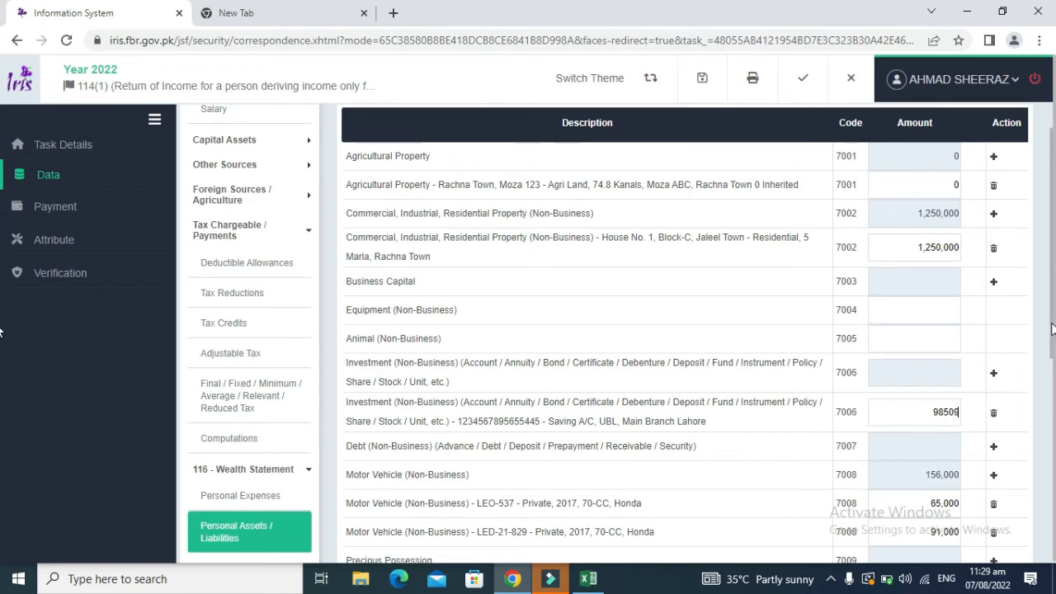
pyautogui.scroll(1, 1052, 223)
pyautogui.click(887, 138)
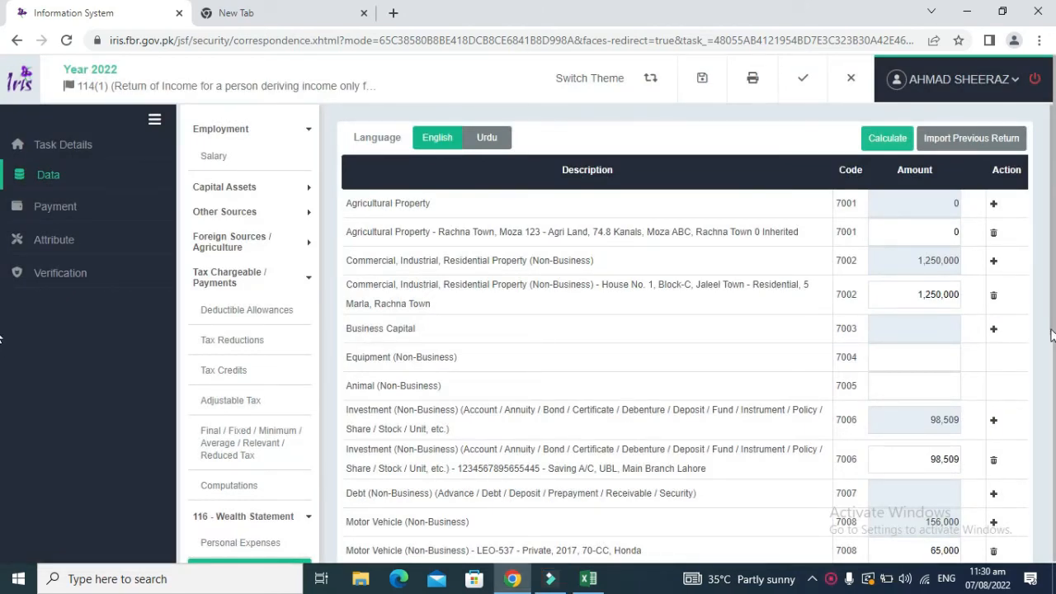
# Step: Add an Any Other Asset entry 'cash at bank', then delete it
pyautogui.moveTo(1053, 328); pyautogui.dragTo(1043, 413)
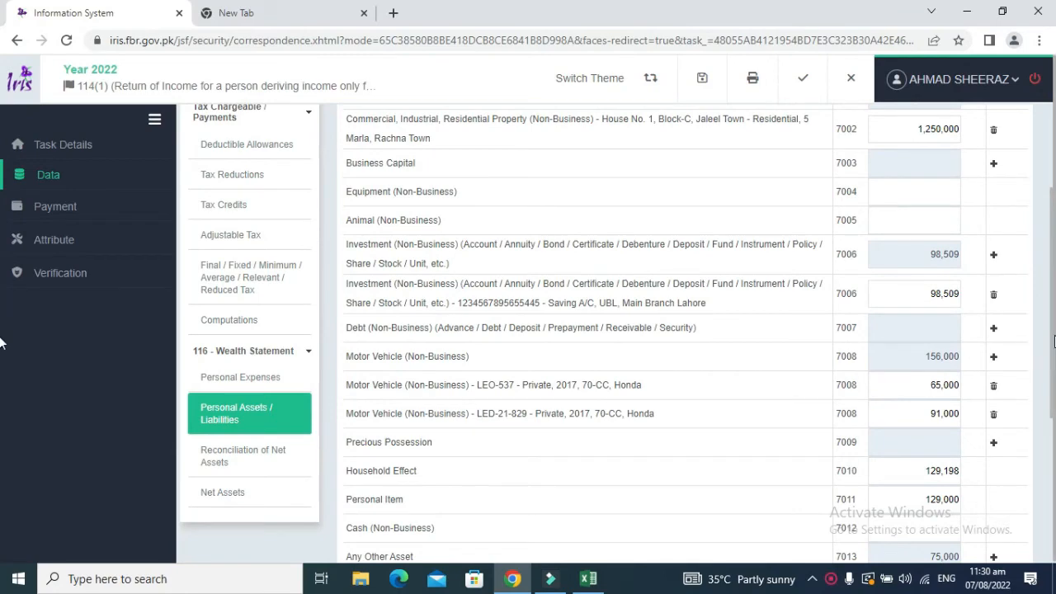
pyautogui.moveTo(1053, 334); pyautogui.dragTo(1053, 464)
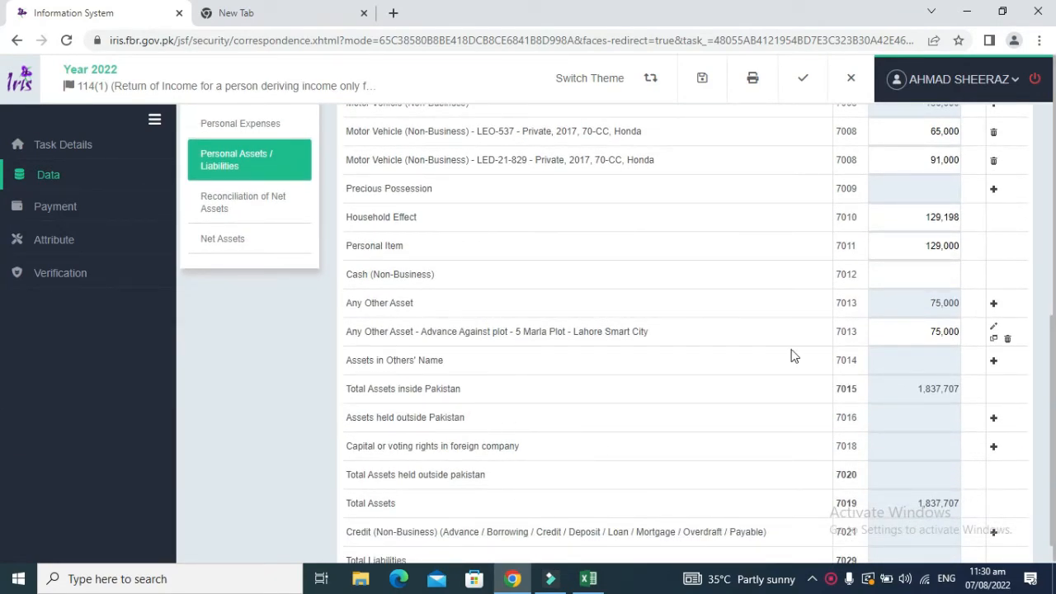
pyautogui.click(993, 303)
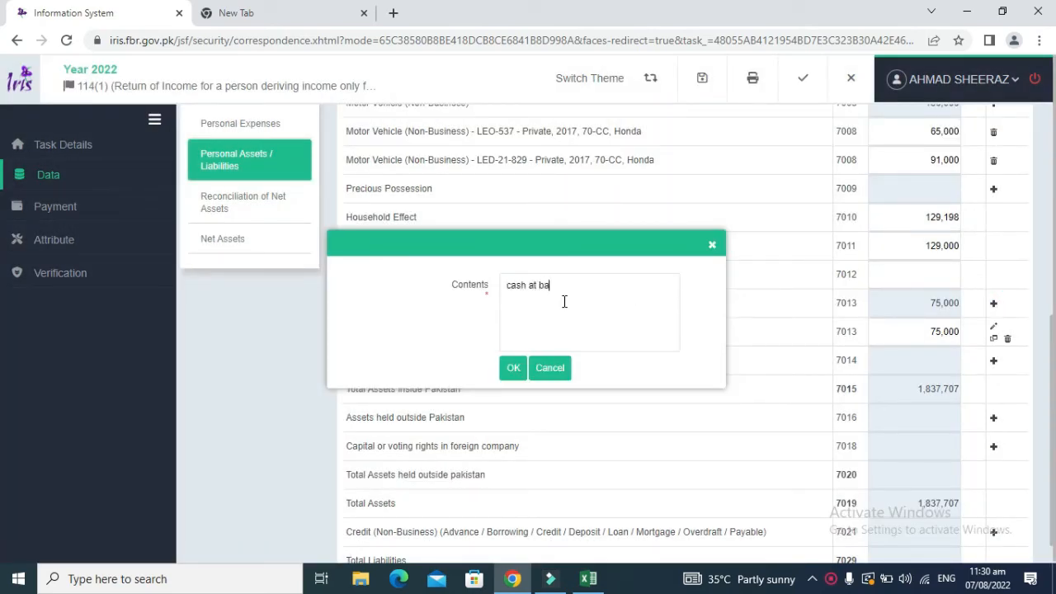
pyautogui.write('cash at bank')
pyautogui.click(513, 368)
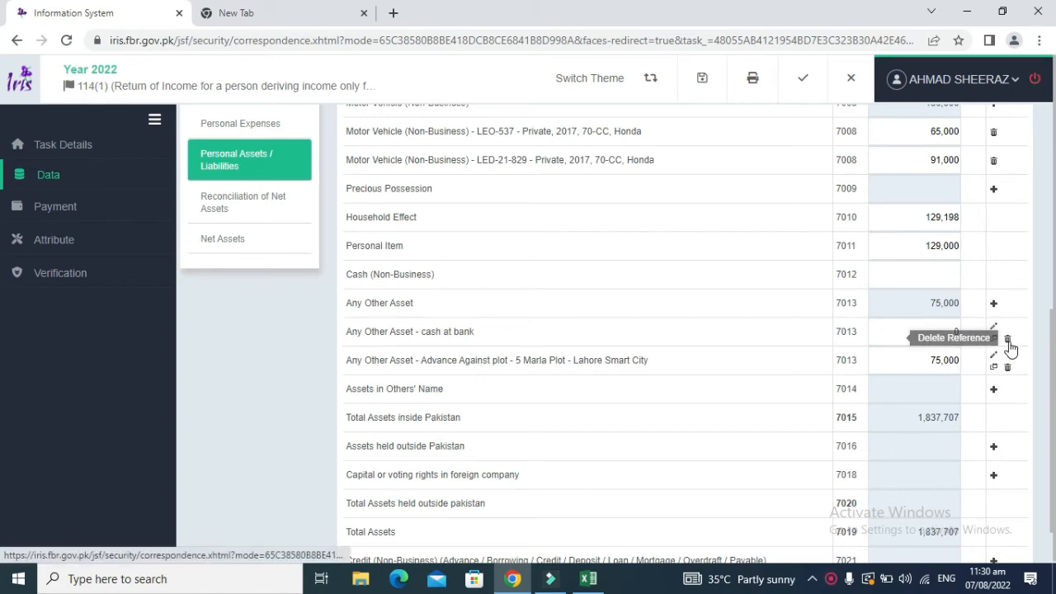
pyautogui.click(1008, 339)
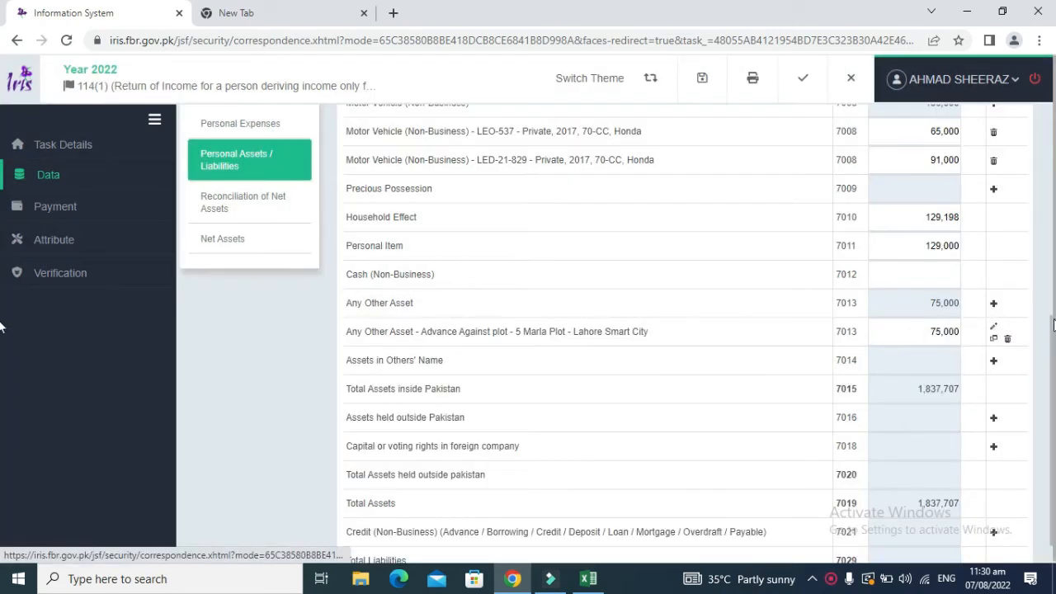
# Step: Fill the 98,509 Cash at bank value in H29 yellow
pyautogui.hotkey('alt', 'Tab')
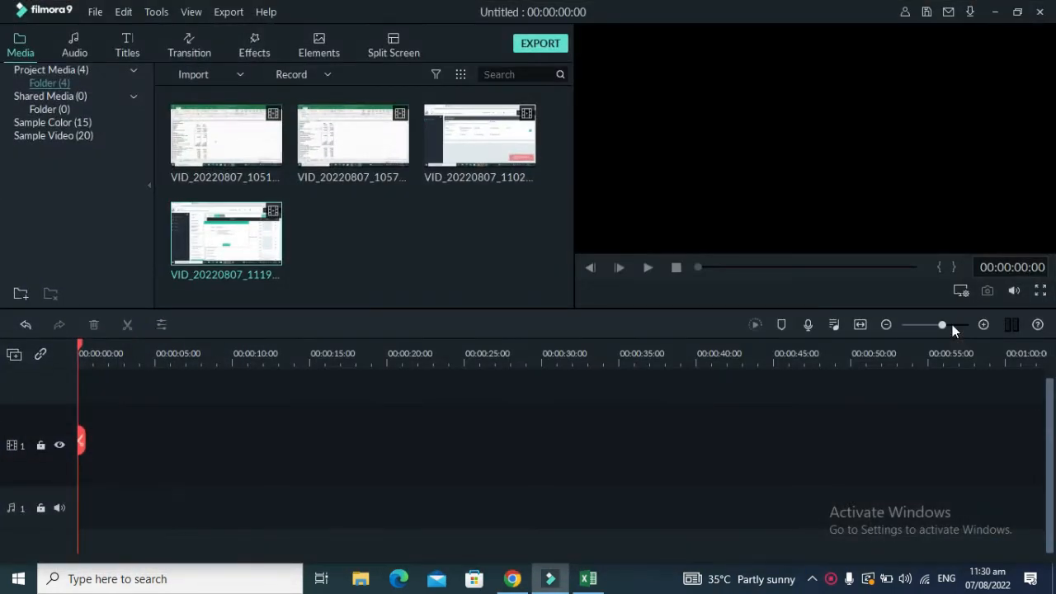
pyautogui.hotkey('alt', 'Tab')
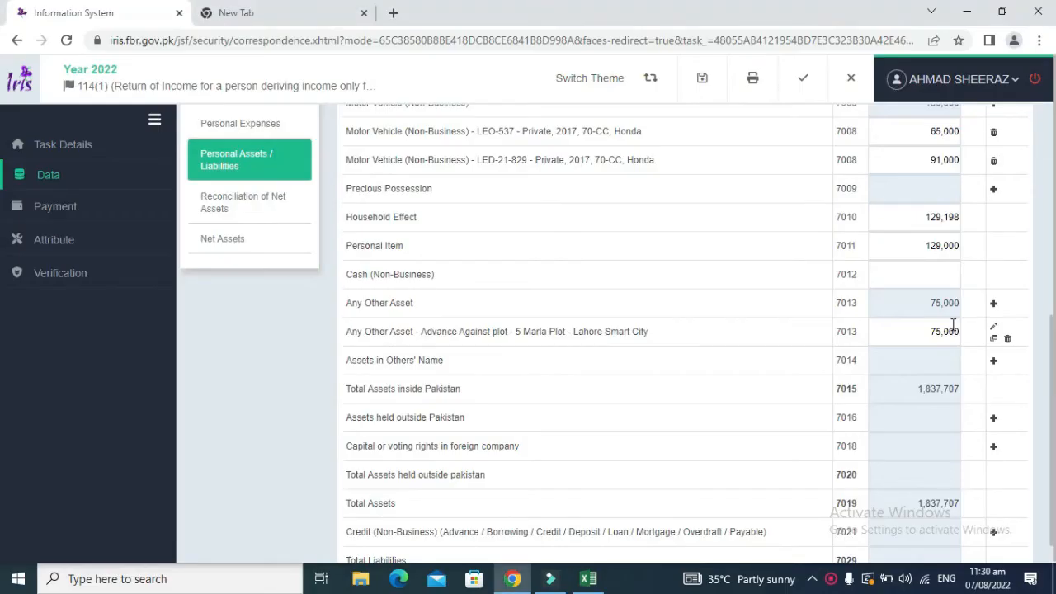
pyautogui.click(588, 578)
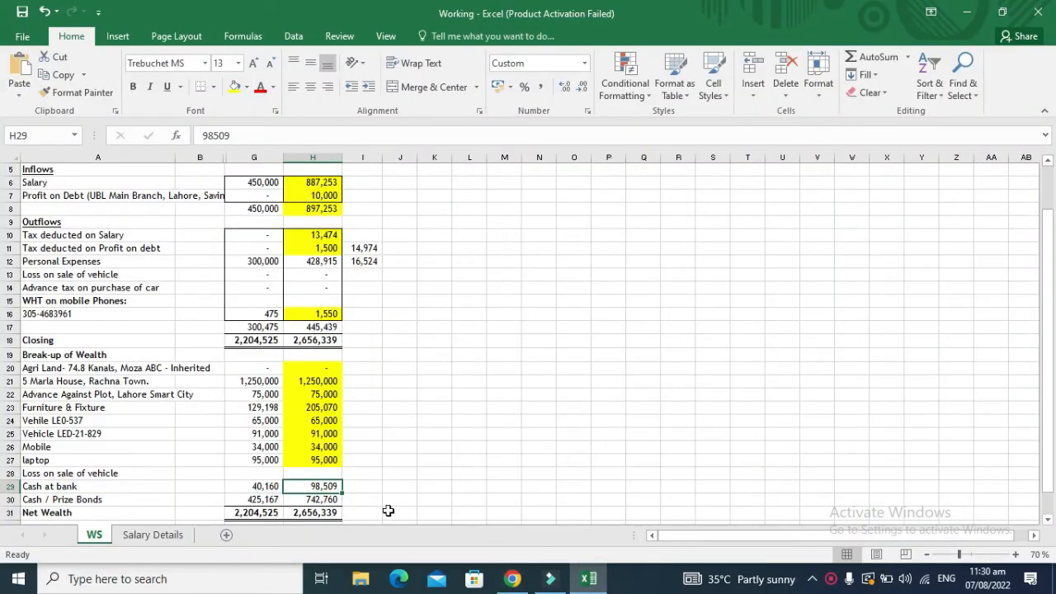
pyautogui.click(235, 86)
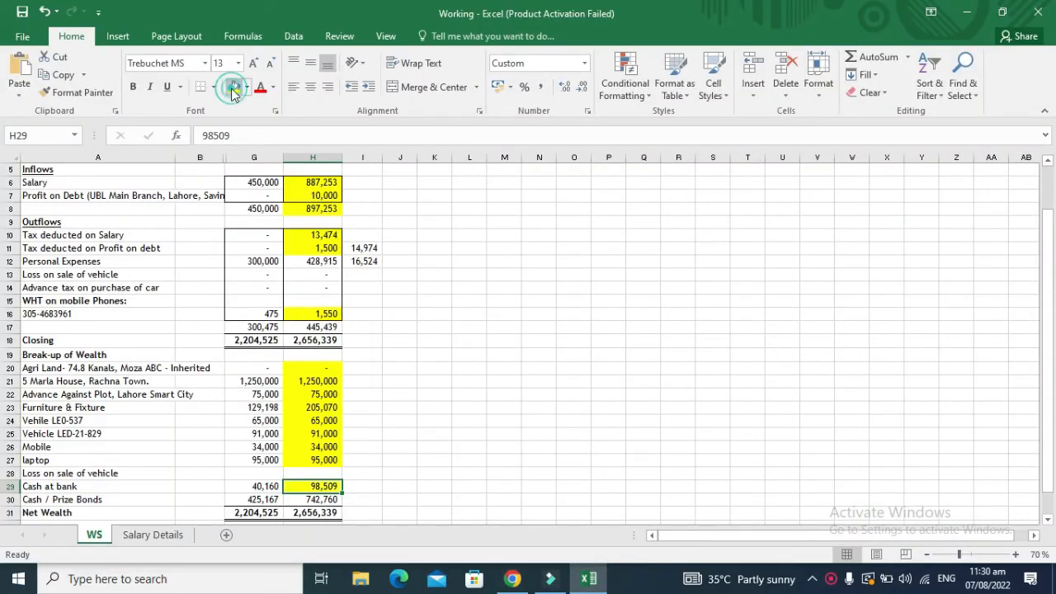
# Step: Copy the Cash / Prize Bonds amount 742,760 from H30
pyautogui.press('Down')
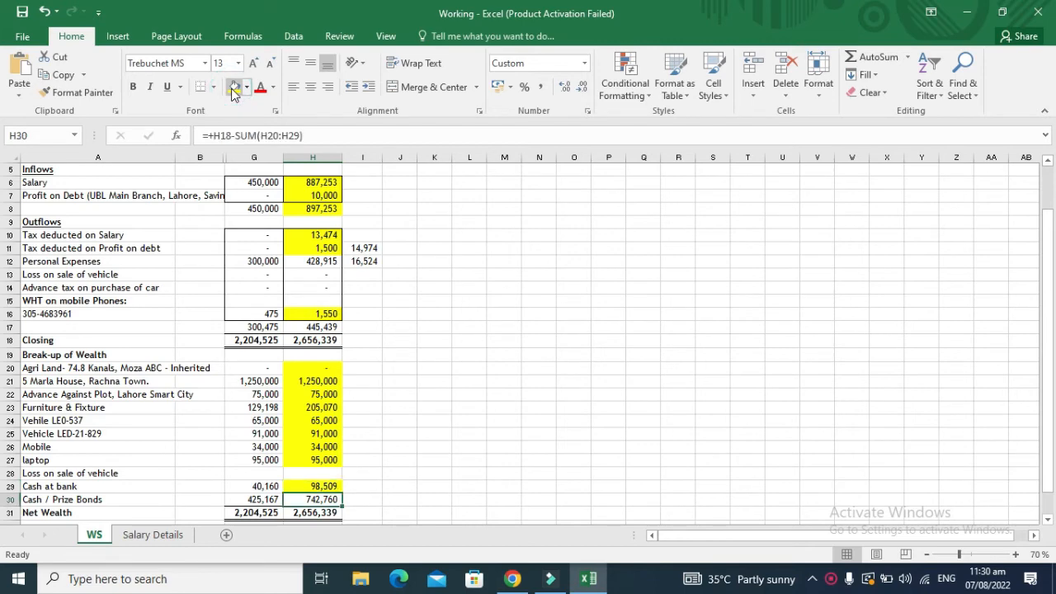
pyautogui.hotkey('alt', 'Tab')
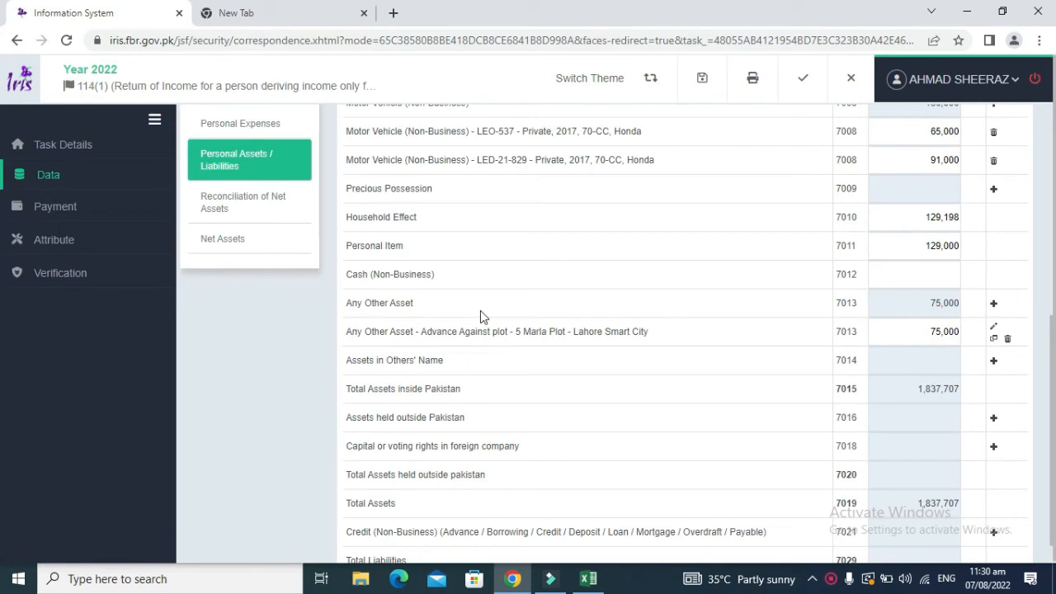
pyautogui.hotkey('alt', 'Tab')
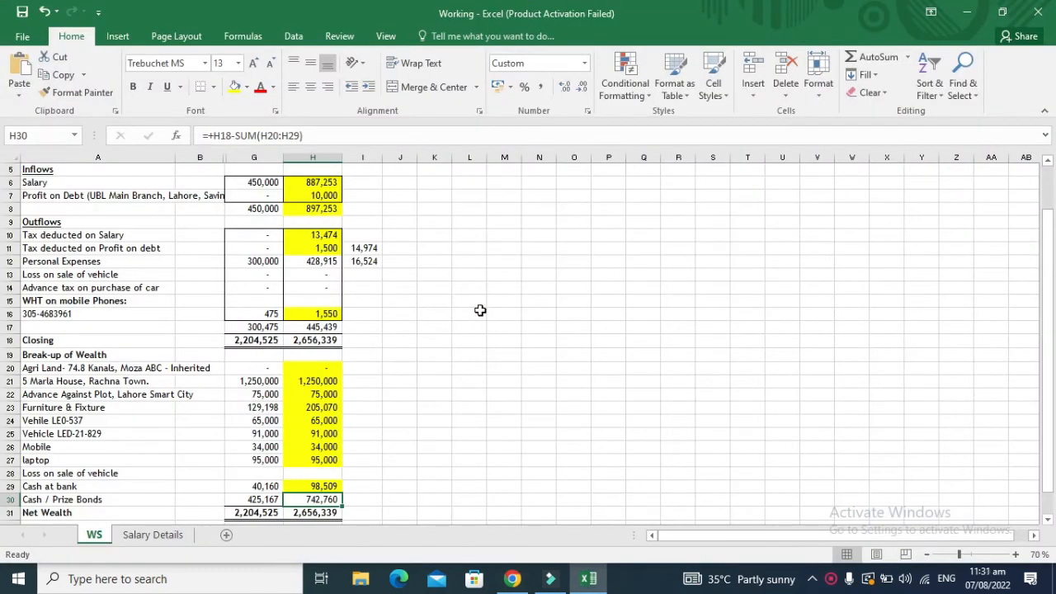
pyautogui.hotkey('ctrl', 'c')
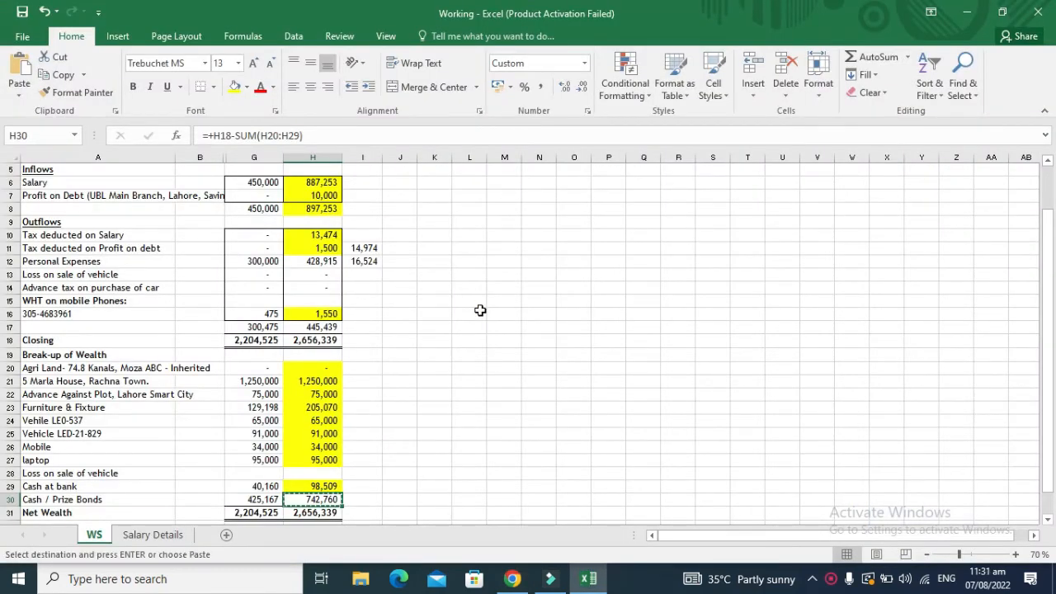
pyautogui.hotkey('alt', 'Tab')
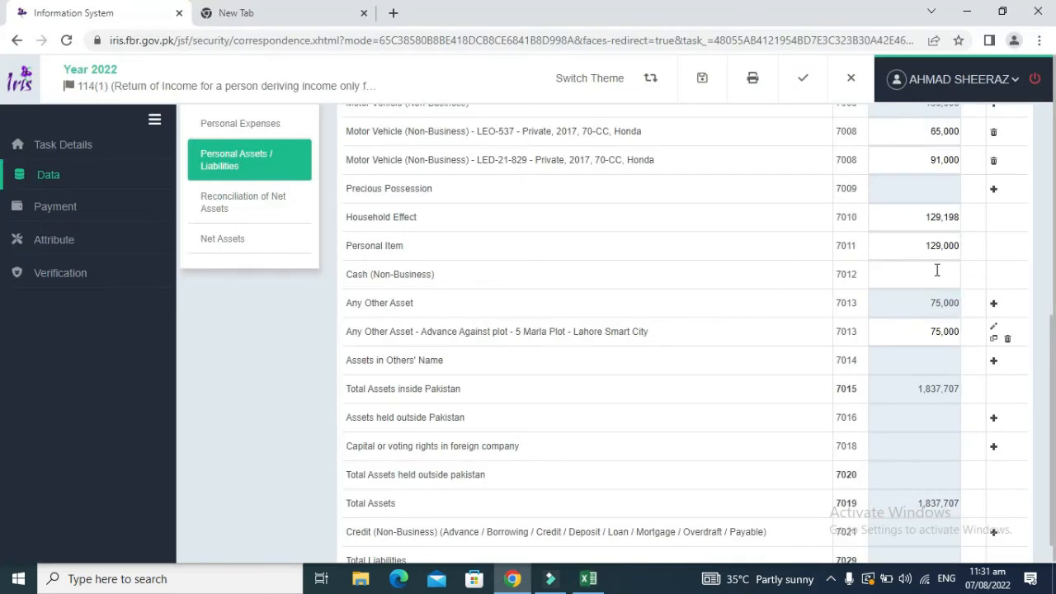
# Step: Paste 742,760 into Cash (Non-Business) and recalculate; Total Assets becomes 2,580,467
pyautogui.click(935, 274)
pyautogui.hotkey('ctrl', 'v')
pyautogui.click(1052, 124)
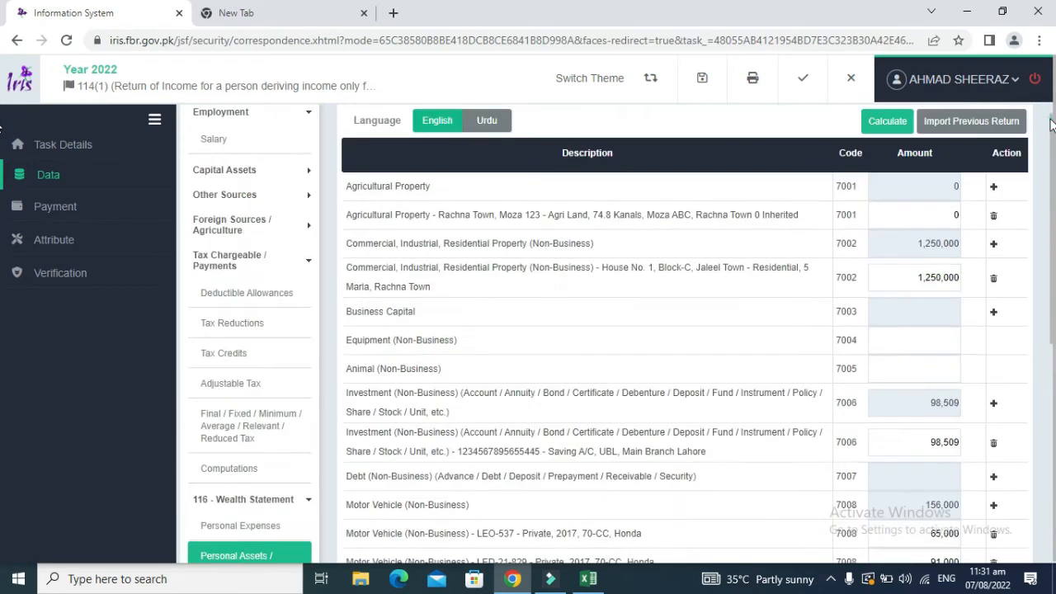
pyautogui.click(896, 118)
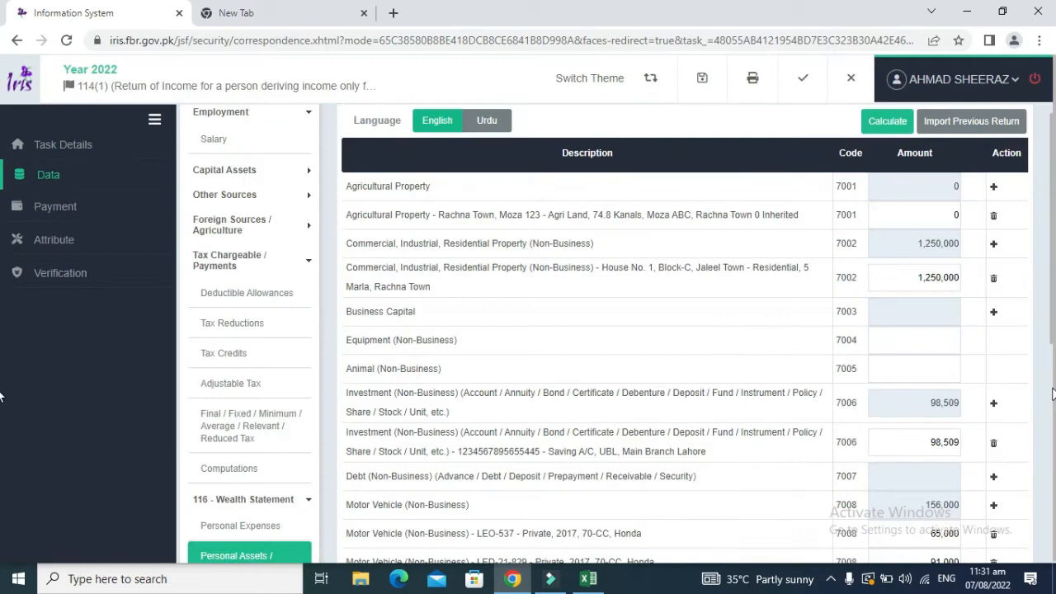
pyautogui.click(1052, 396)
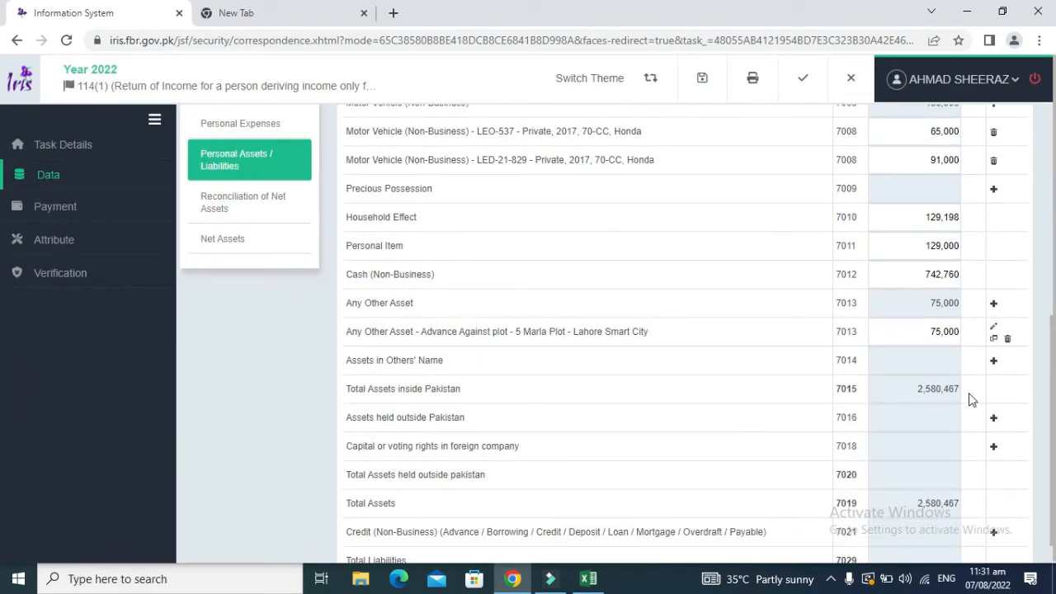
pyautogui.hotkey('alt', 'Tab')
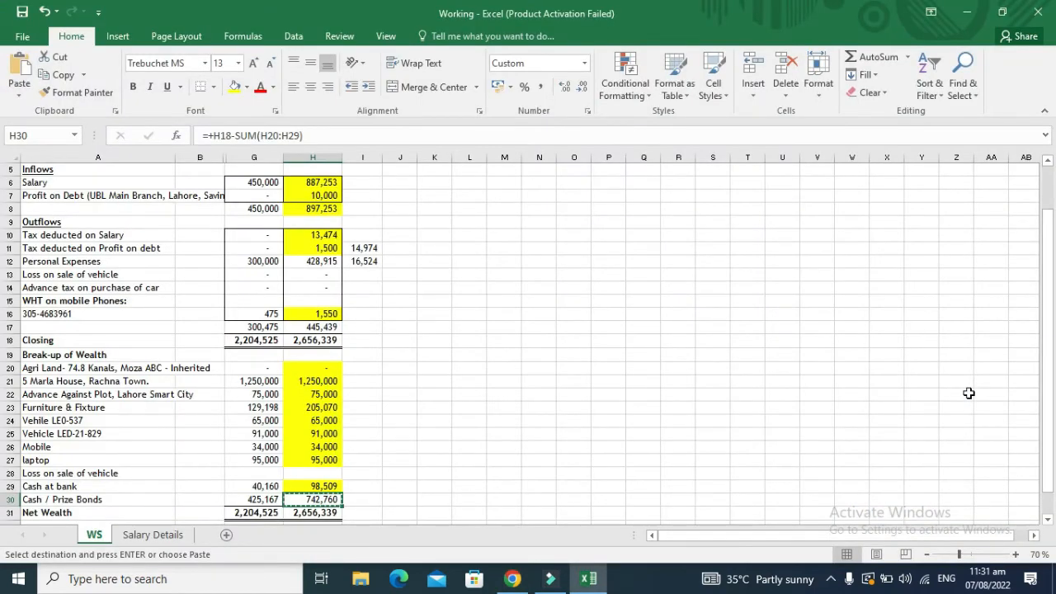
pyautogui.press('Escape')
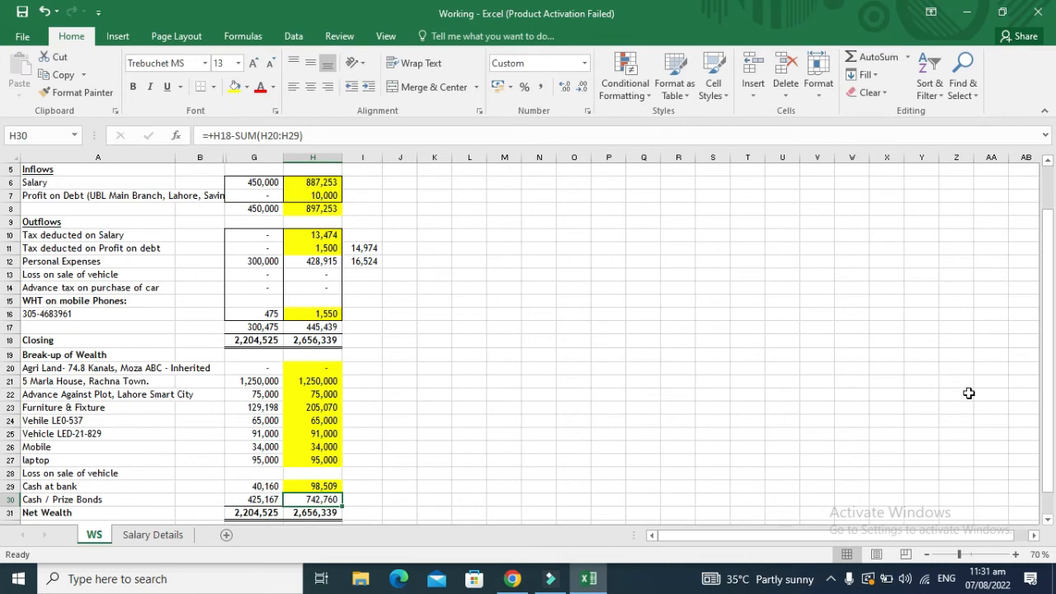
pyautogui.hotkey('alt', 'Tab')
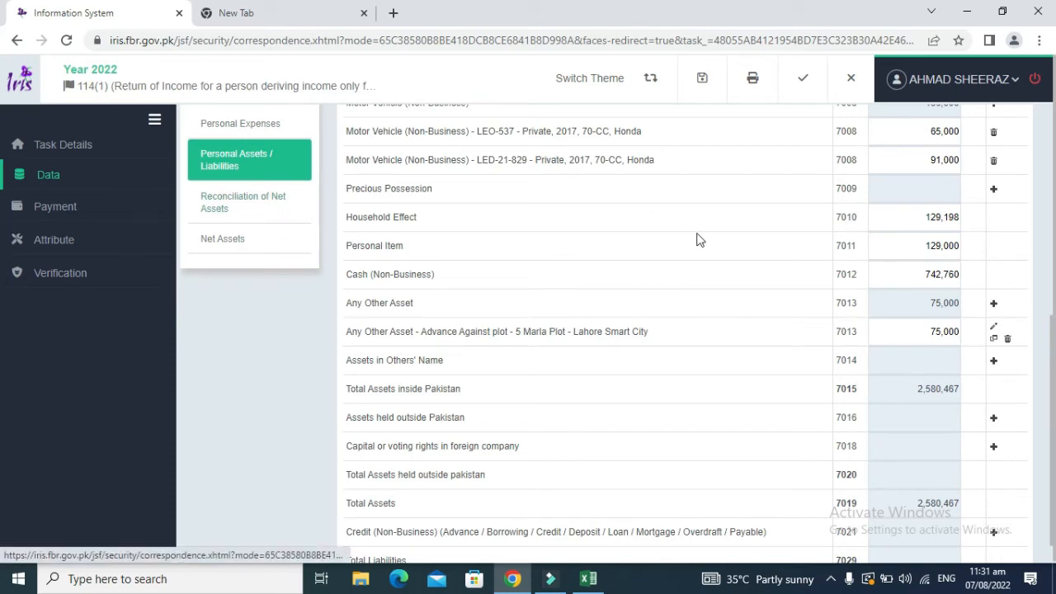
# Step: In Reconciliation of Net Assets, enter 2,204,525 as Net Assets Previous Year and recalculate
pyautogui.click(241, 204)
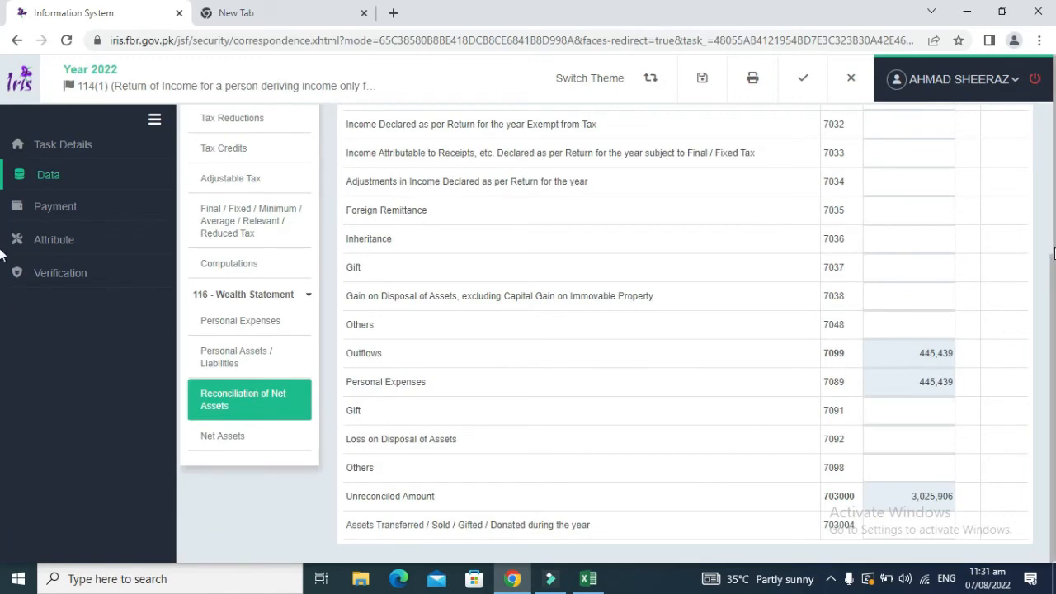
pyautogui.moveTo(1049, 264); pyautogui.dragTo(1050, 130)
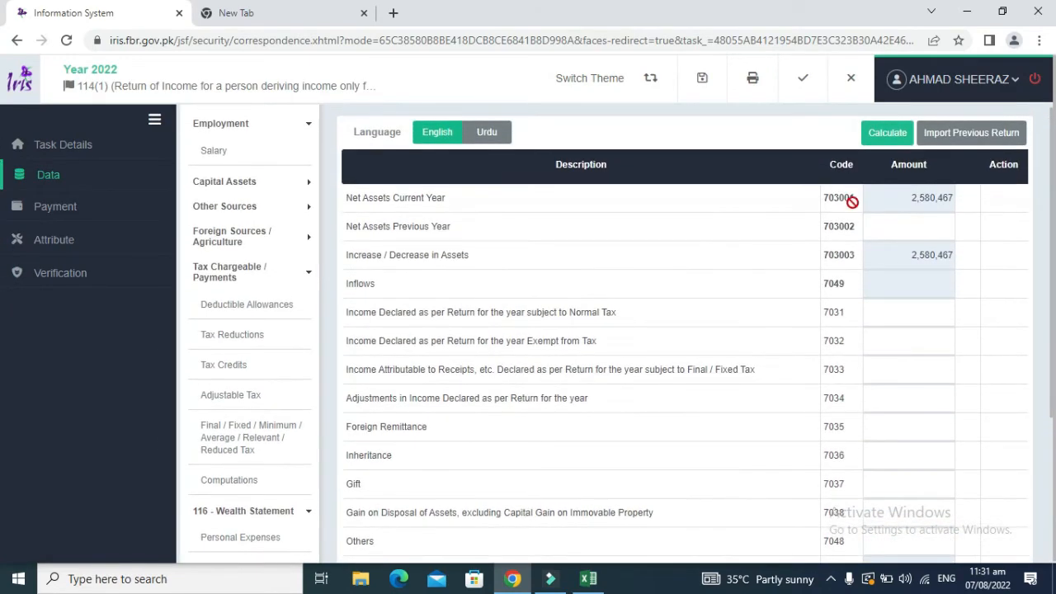
pyautogui.hotkey('alt', 'Tab')
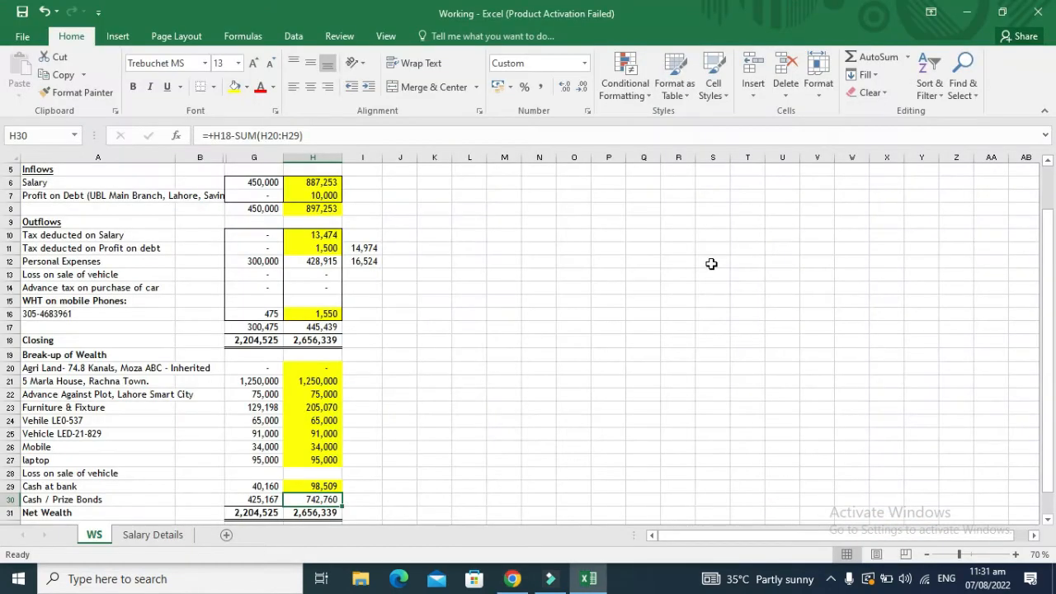
pyautogui.press('Up')
pyautogui.press('Up')
pyautogui.press('Up')
pyautogui.press('Up')
pyautogui.press('Up')
pyautogui.press('Up')
pyautogui.press('Up')
pyautogui.press('Up')
pyautogui.press('Up')
pyautogui.press('Up')
pyautogui.press('Up')
pyautogui.press('Up')
pyautogui.press('Up')
pyautogui.press('Up')
pyautogui.press('Up')
pyautogui.press('Up')
pyautogui.press('Up')
pyautogui.press('Up')
pyautogui.press('Up')
pyautogui.press('Up')
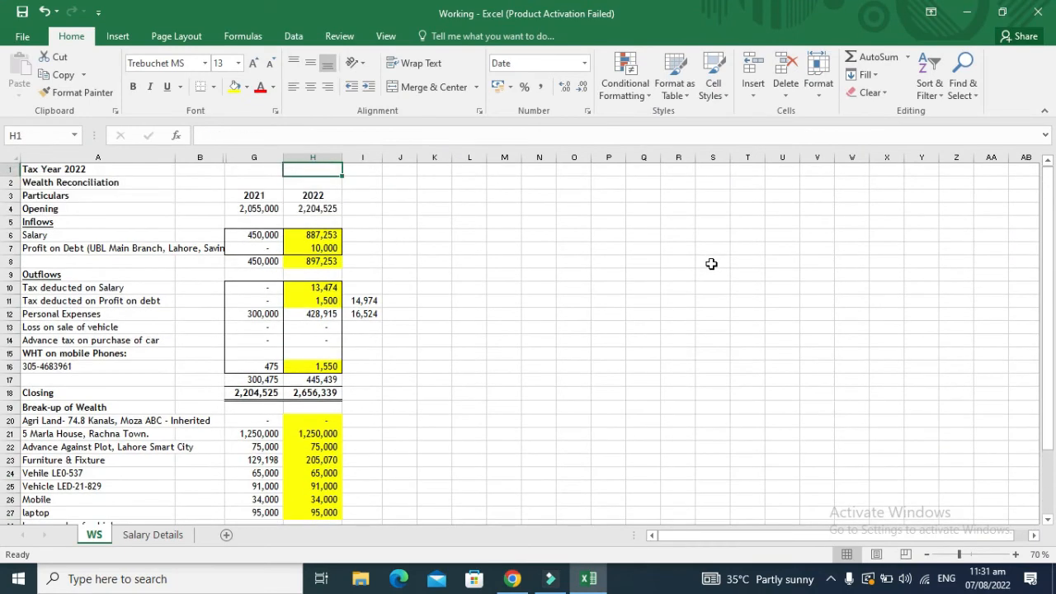
pyautogui.press('Down')
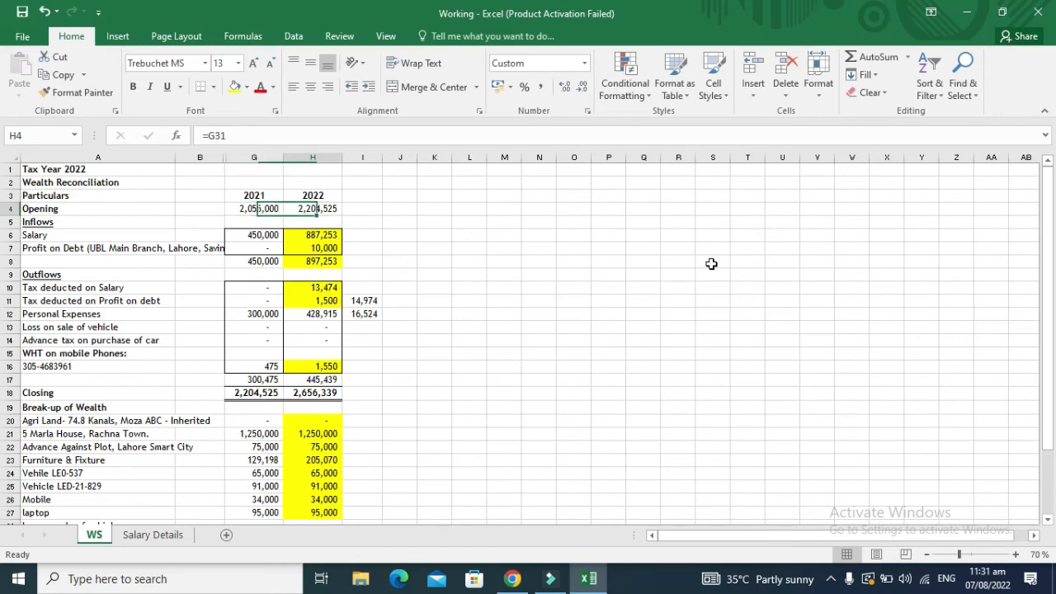
pyautogui.hotkey('ctrl', '[')
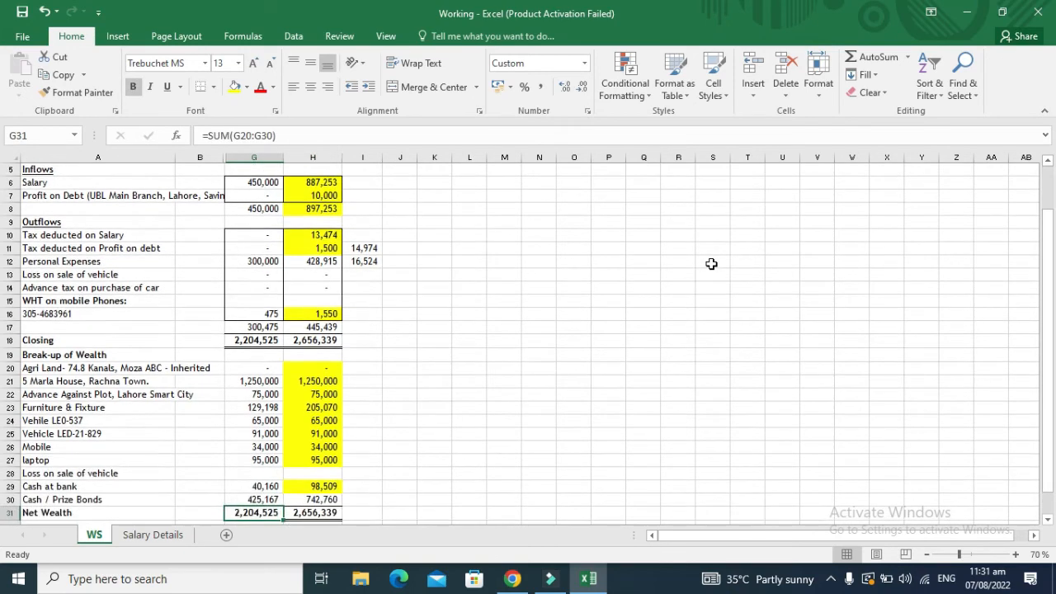
pyautogui.press('Right')
pyautogui.press('Up')
pyautogui.press('Up')
pyautogui.press('Up')
pyautogui.press('Up')
pyautogui.press('Up')
pyautogui.press('Up')
pyautogui.press('Up')
pyautogui.press('Up')
pyautogui.press('Up')
pyautogui.press('Up')
pyautogui.press('Up')
pyautogui.press('Up')
pyautogui.press('Up')
pyautogui.press('Up')
pyautogui.press('Up')
pyautogui.press('Up')
pyautogui.press('Up')
pyautogui.press('Up')
pyautogui.press('Up')
pyautogui.press('Up')
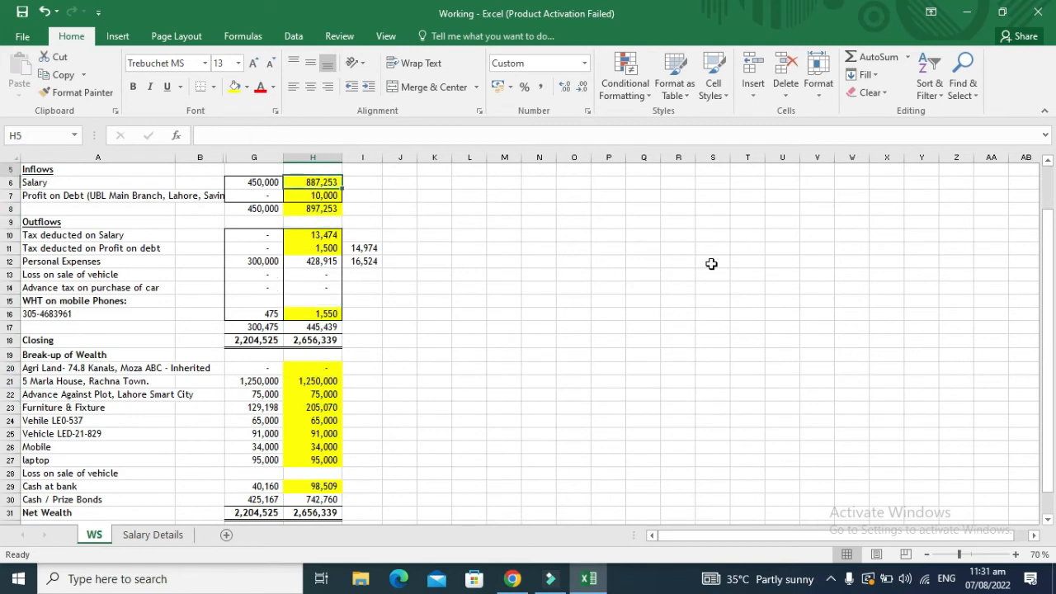
pyautogui.press('Down')
pyautogui.press('Down')
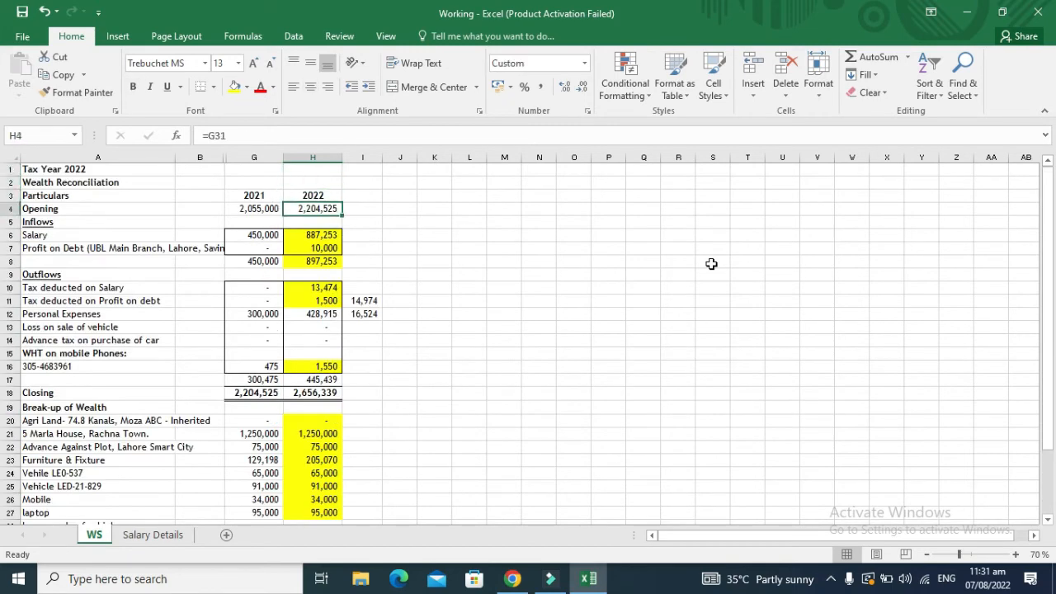
pyautogui.hotkey('ctrl', 'c')
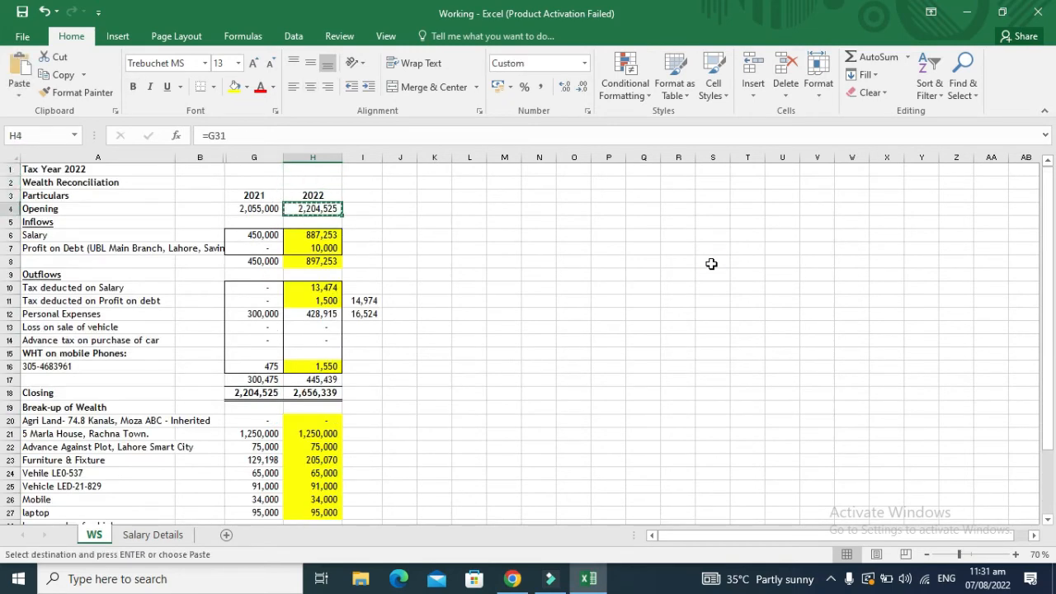
pyautogui.hotkey('alt', 'Tab')
pyautogui.click(896, 226)
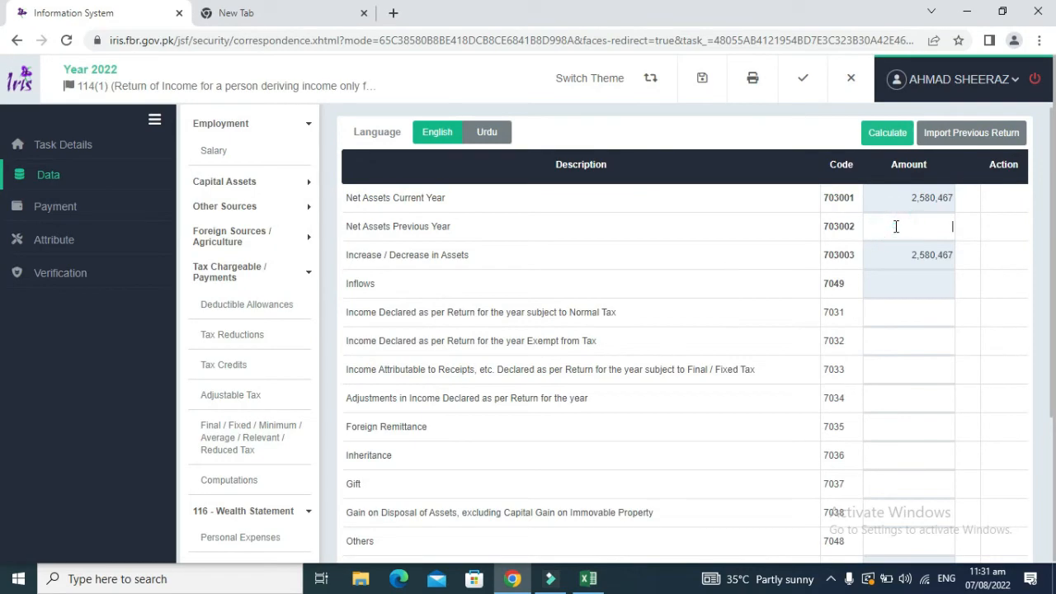
pyautogui.hotkey('ctrl', 'v')
pyautogui.click(889, 137)
pyautogui.click(880, 138)
# Step: Enter the 887,253 salary as 7031 income subject to normal tax and recalculate
pyautogui.hotkey('alt', 'Tab')
pyautogui.press('Down')
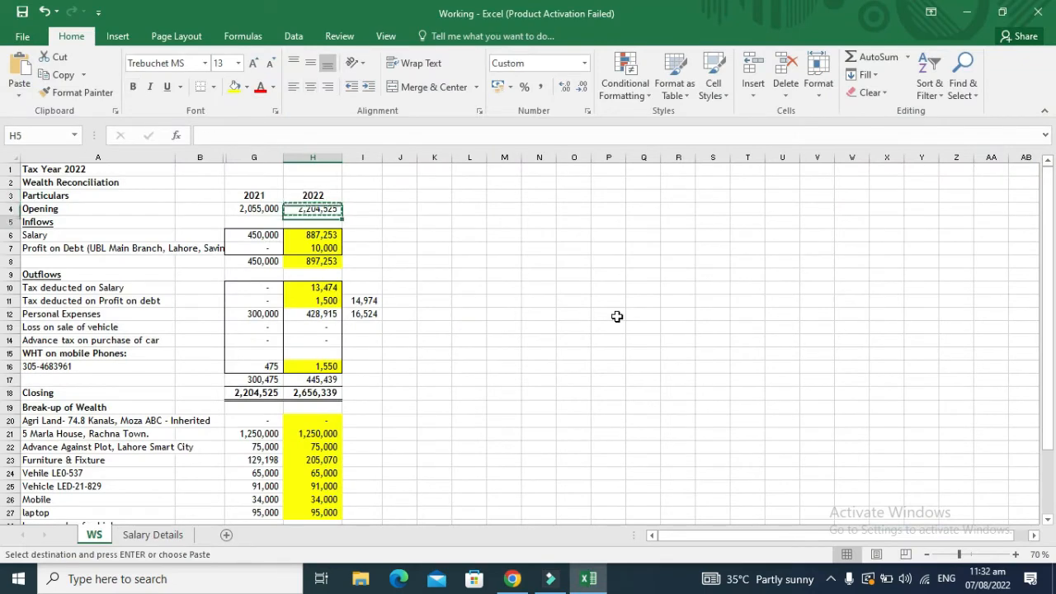
pyautogui.press('Escape')
pyautogui.press('Down')
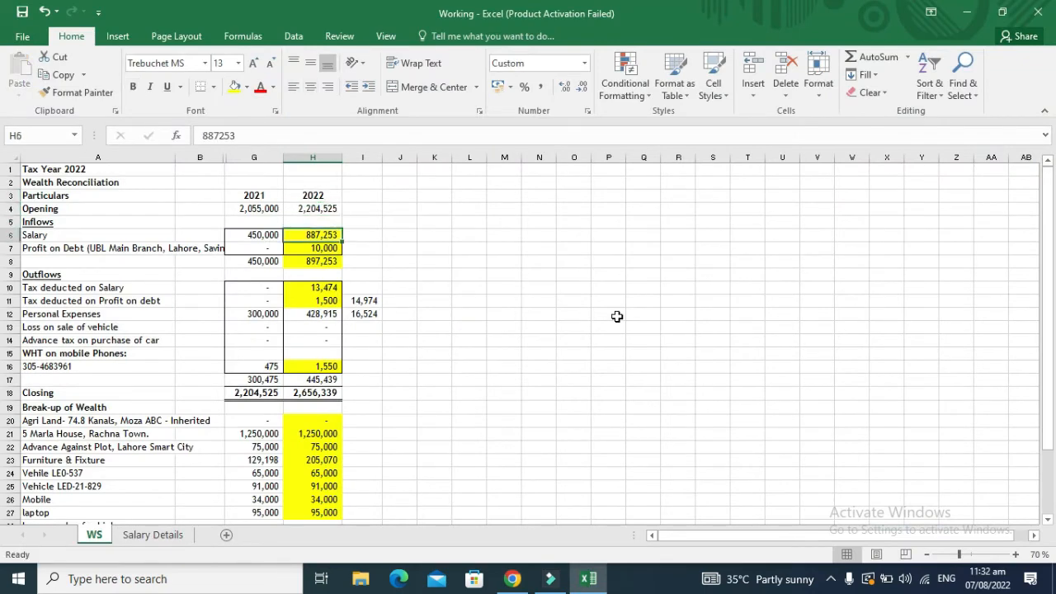
pyautogui.hotkey('ctrl', 'c')
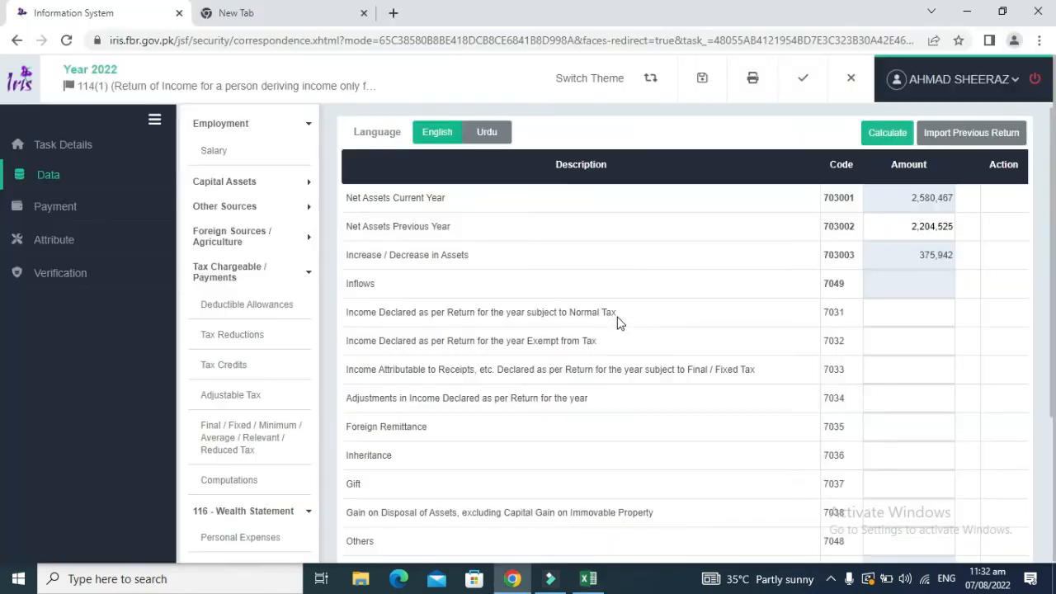
pyautogui.hotkey('alt', 'Tab')
pyautogui.click(891, 312)
pyautogui.hotkey('ctrl', 'v')
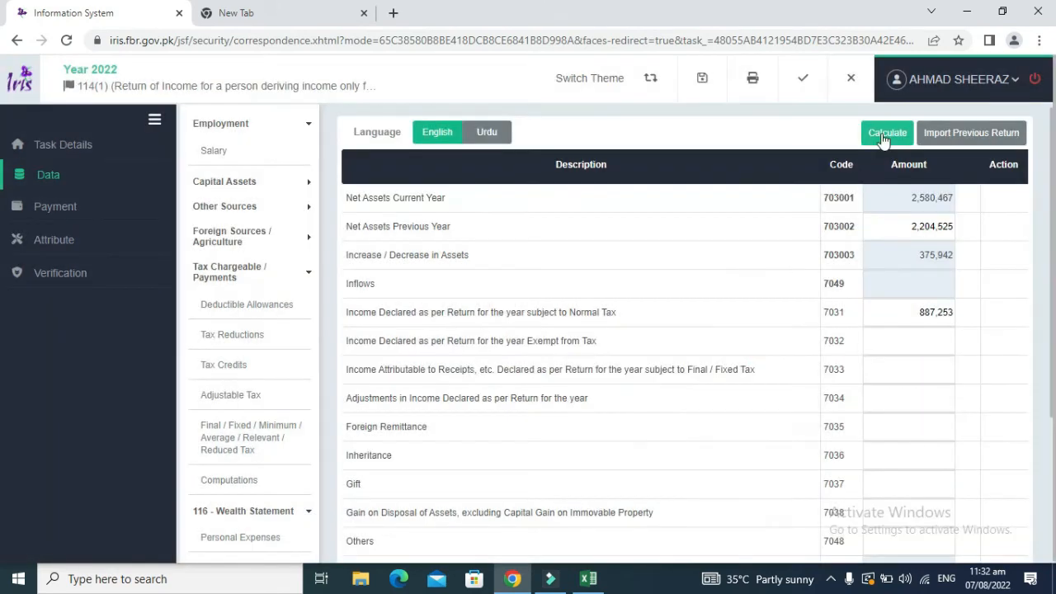
pyautogui.click(884, 132)
# Step: Record the 10,000 profit on debt under 7033 final-tax income; inflows reach 897,253
pyautogui.hotkey('alt', 'Tab')
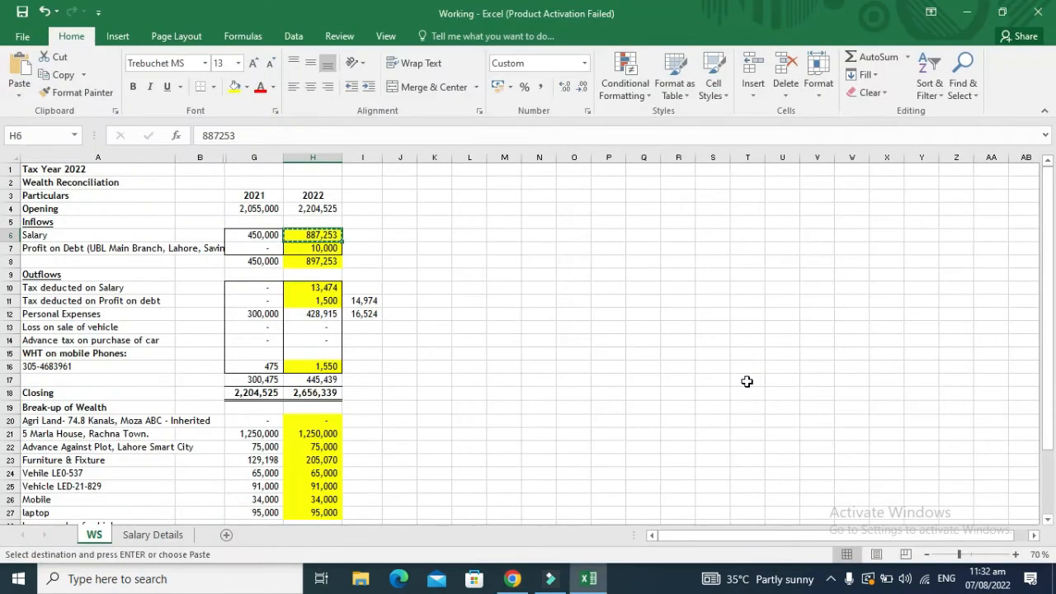
pyautogui.press('Down')
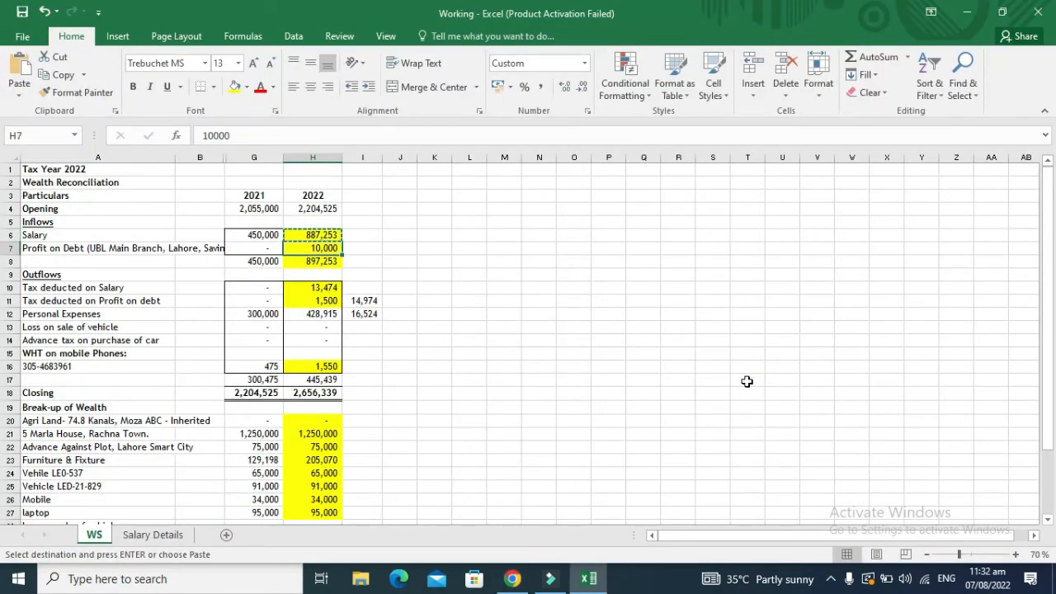
pyautogui.hotkey('ctrl', 'c')
pyautogui.hotkey('alt', 'Tab')
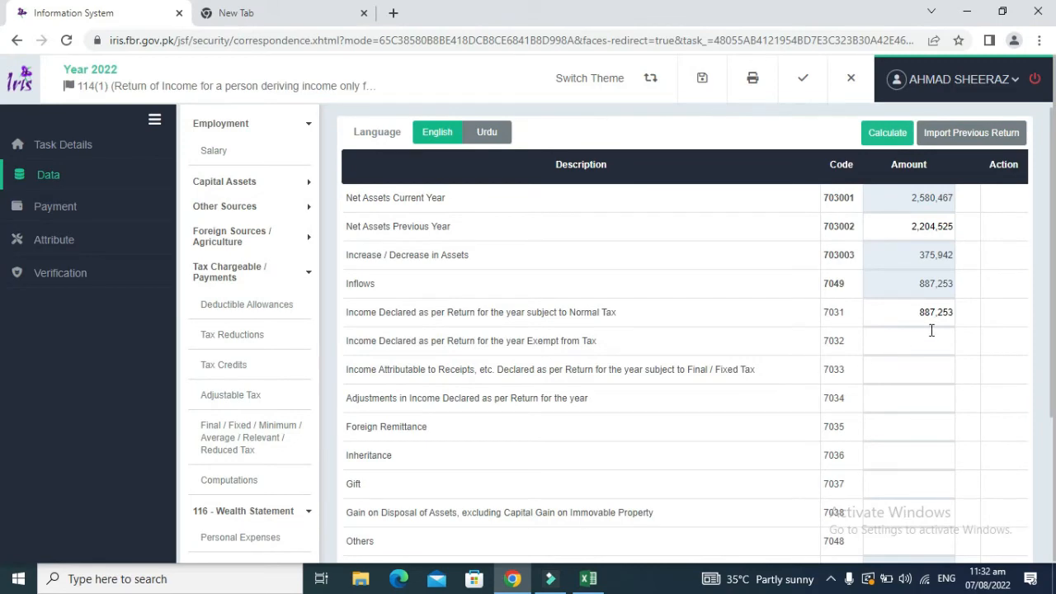
pyautogui.click(920, 369)
pyautogui.click(896, 141)
pyautogui.click(887, 133)
pyautogui.moveTo(1052, 307); pyautogui.dragTo(1053, 423)
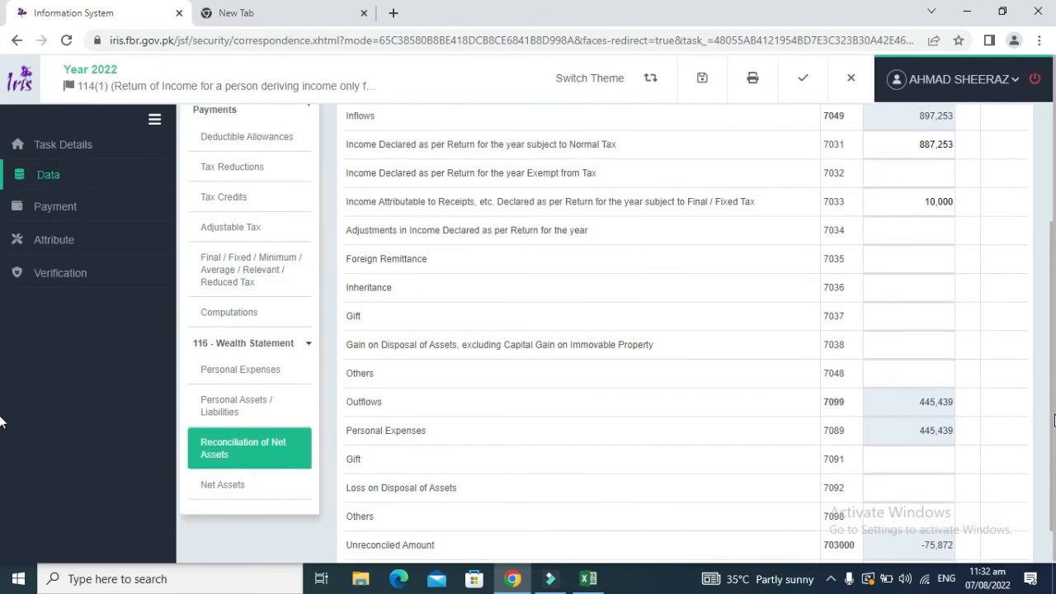
pyautogui.moveTo(1053, 423); pyautogui.dragTo(1051, 408)
# Step: In the Working workbook, cancel the pending copy and check the 2022 net wealth and outflow totals
pyautogui.hotkey('alt', 'Tab')
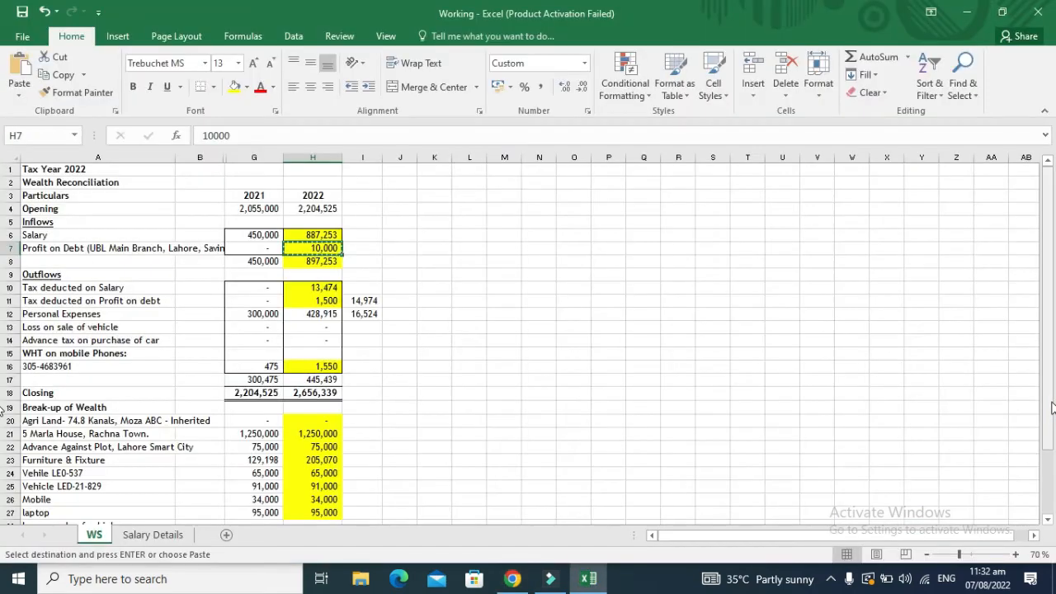
pyautogui.press('Escape')
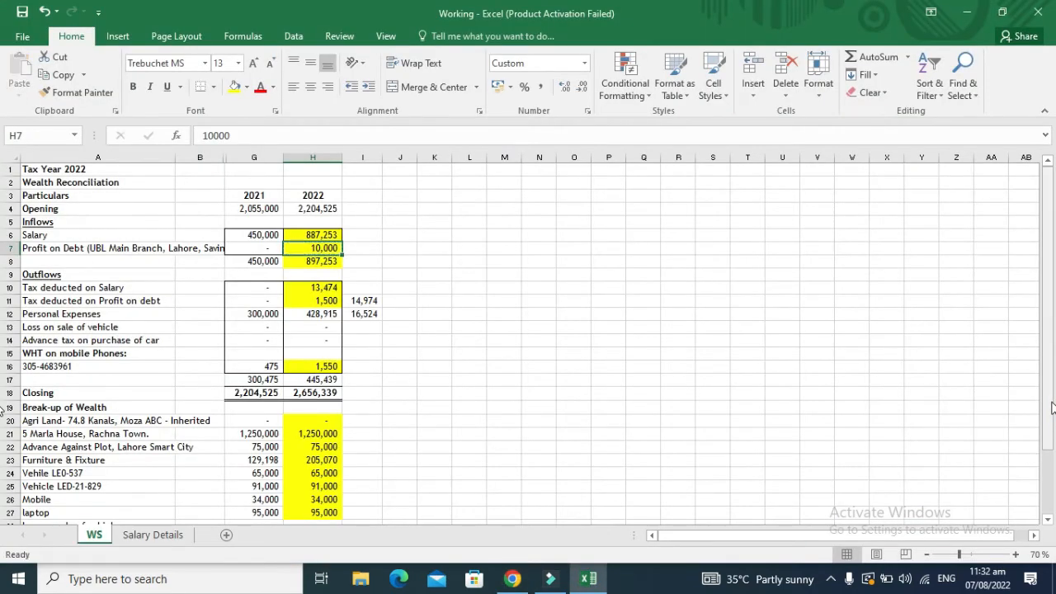
pyautogui.press('Down')
pyautogui.press('Down')
pyautogui.press('Down')
pyautogui.press('Down')
pyautogui.press('Down')
pyautogui.press('Down')
pyautogui.press('Down')
pyautogui.press('Down')
pyautogui.press('Down')
pyautogui.press('Down')
pyautogui.press('Down')
pyautogui.press('Down')
pyautogui.press('Down')
pyautogui.press('Down')
pyautogui.press('Down')
pyautogui.press('Down')
pyautogui.press('Down')
pyautogui.press('Down')
pyautogui.press('Down')
pyautogui.press('Down')
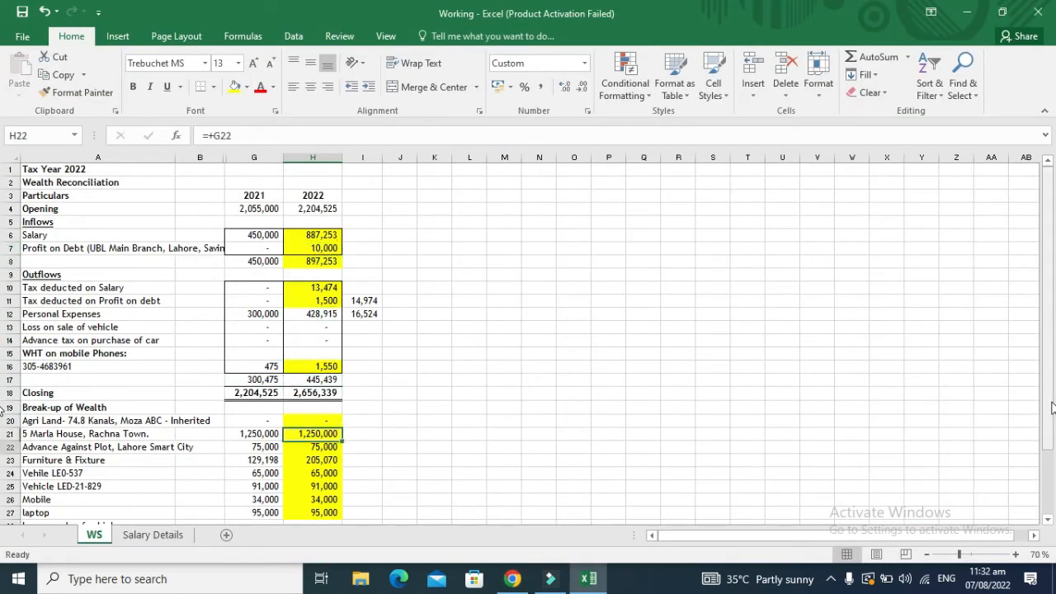
pyautogui.press('Up')
pyautogui.press('Up')
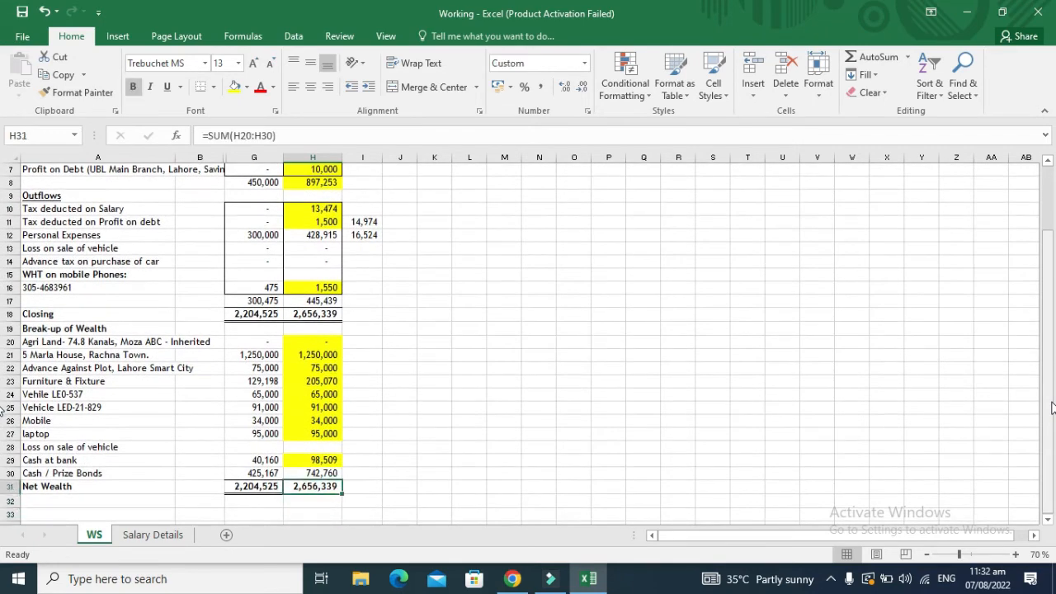
pyautogui.press('Up')
pyautogui.press('Up')
pyautogui.press('Up')
pyautogui.press('Up')
pyautogui.press('Up')
pyautogui.press('Up')
pyautogui.press('Up')
pyautogui.press('Up')
pyautogui.press('Up')
pyautogui.press('Up')
pyautogui.press('Up')
pyautogui.press('Up')
pyautogui.press('Up')
pyautogui.press('Up')
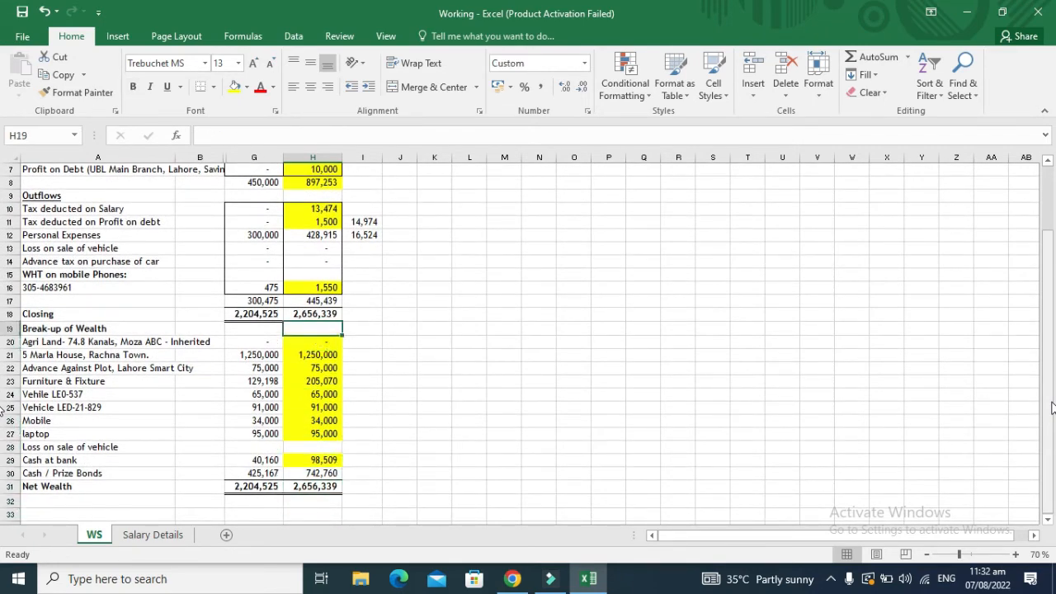
pyautogui.press('Up')
pyautogui.press('Up')
pyautogui.press('Up')
pyautogui.press('Up')
pyautogui.press('Up')
pyautogui.press('Up')
pyautogui.press('Up')
pyautogui.press('Up')
pyautogui.press('Up')
pyautogui.press('Up')
pyautogui.press('Up')
pyautogui.press('Up')
pyautogui.press('Up')
pyautogui.press('Up')
pyautogui.press('Up')
pyautogui.press('Up')
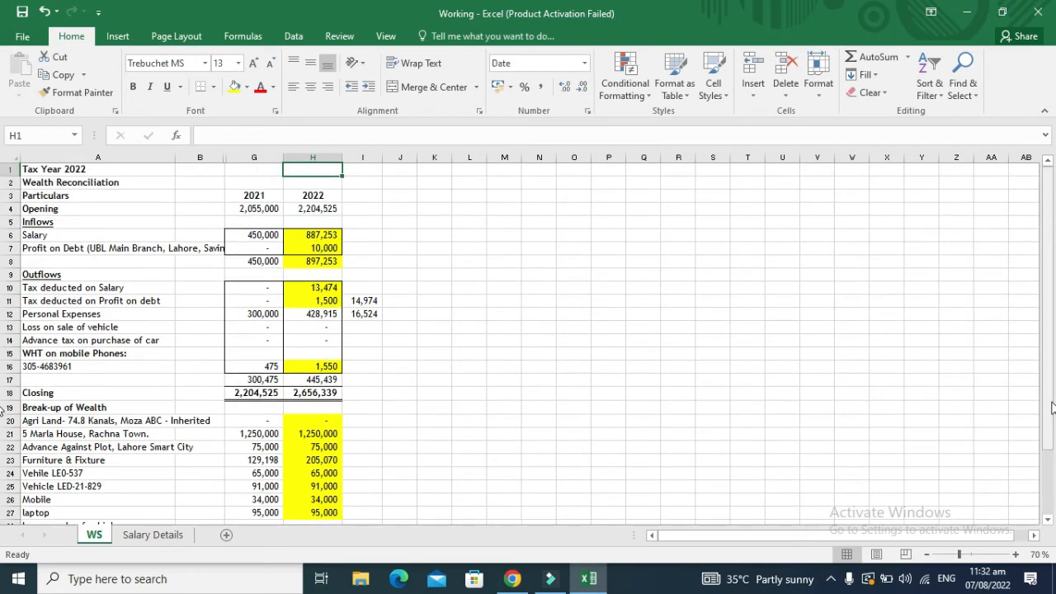
# Step: Back in IRIS, show Personal Expenses: rates 16,524, vehicle 10,000, telephone 18,915, household 400,000
pyautogui.hotkey('alt', 'Tab')
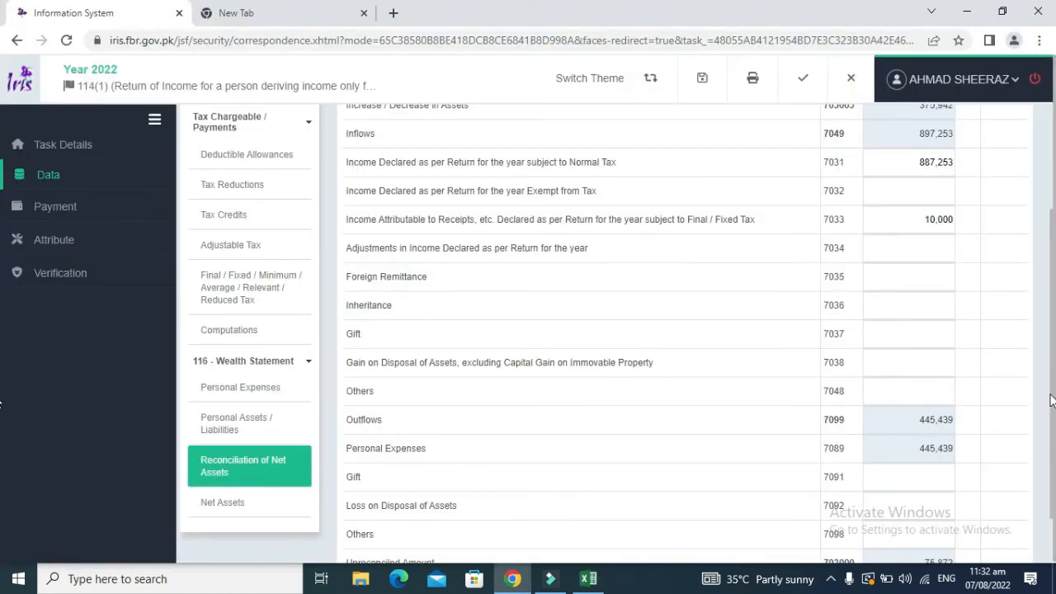
pyautogui.moveTo(1053, 399); pyautogui.dragTo(1052, 320)
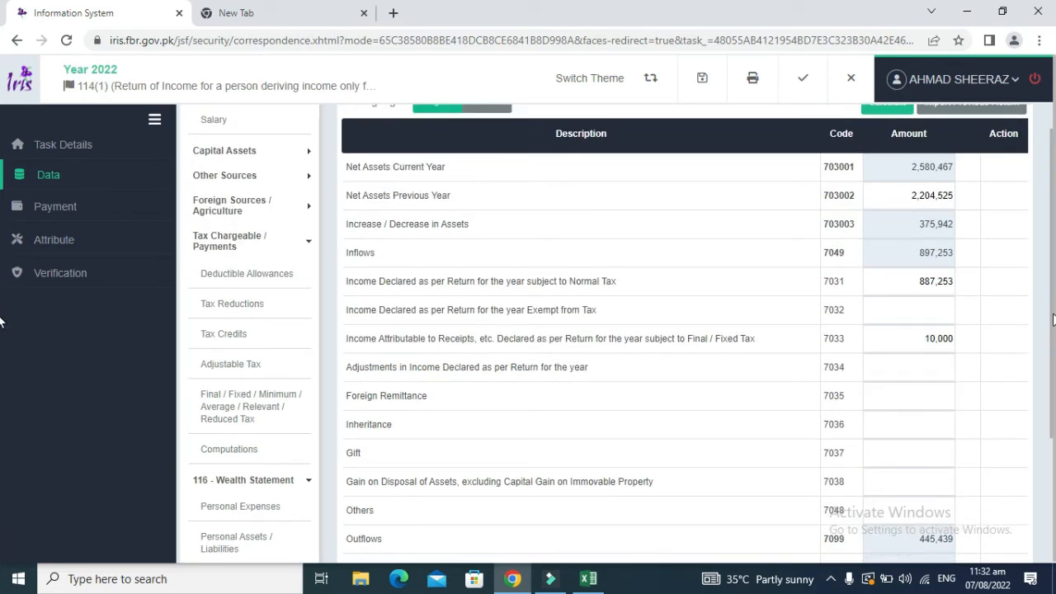
pyautogui.moveTo(1054, 372); pyautogui.dragTo(1050, 431)
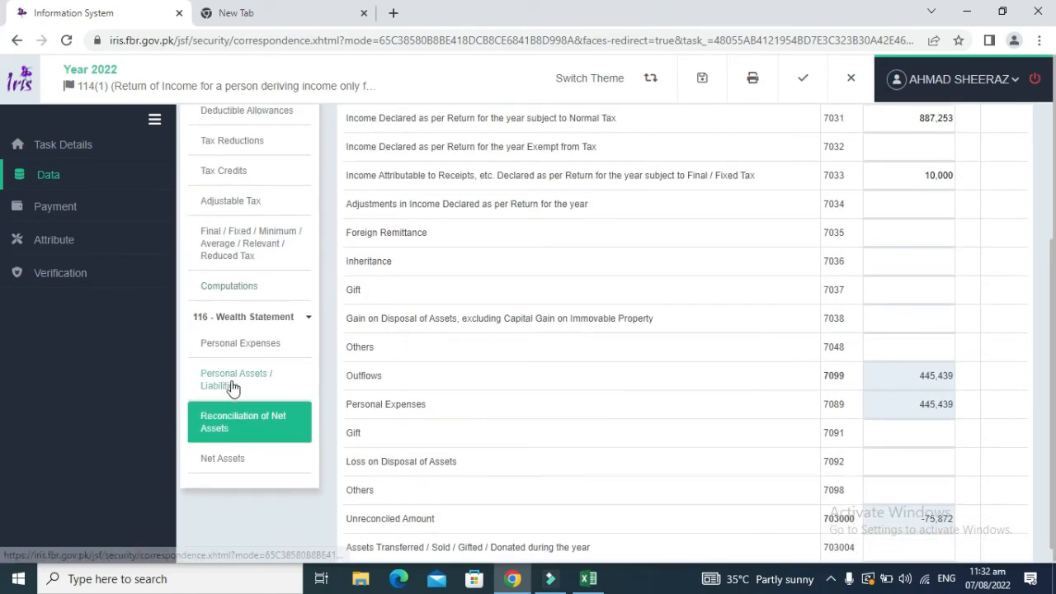
pyautogui.click(240, 343)
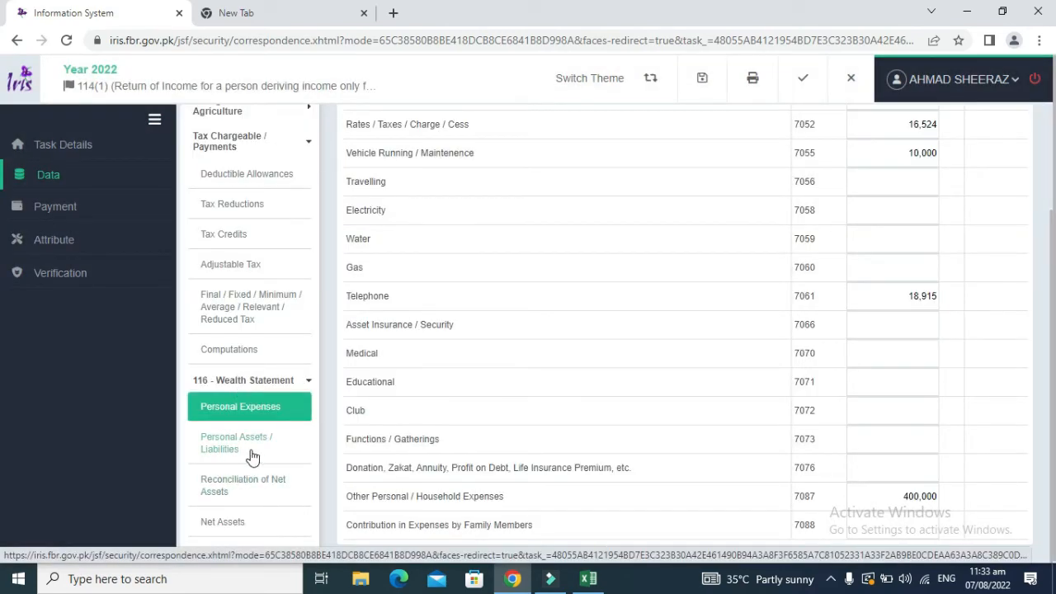
# Step: Show the IRIS Personal Assets / Liabilities section with total assets of 2,580,467
pyautogui.click(251, 449)
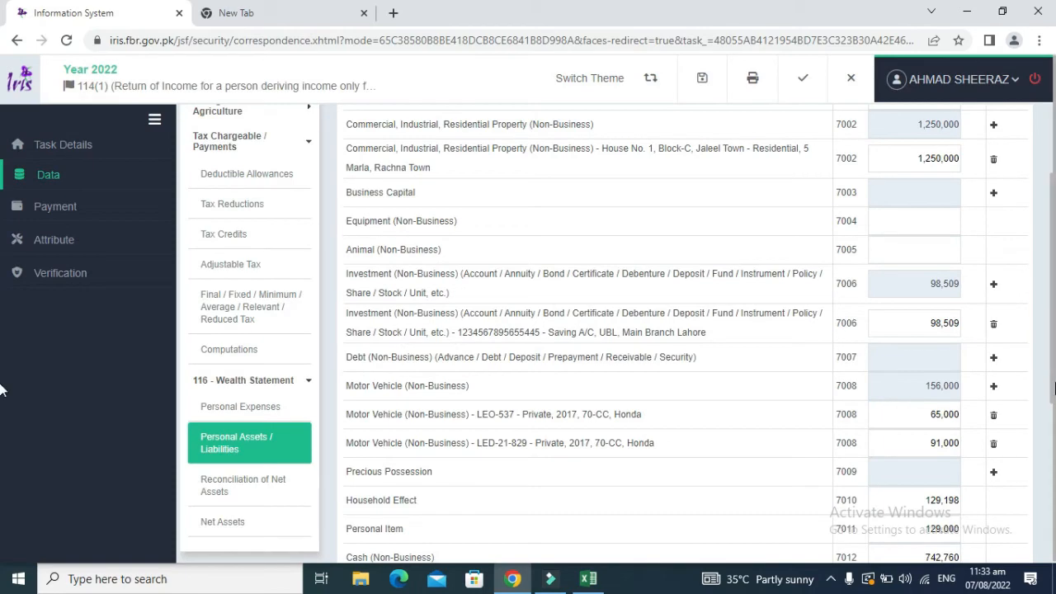
pyautogui.moveTo(1052, 383); pyautogui.dragTo(1054, 511)
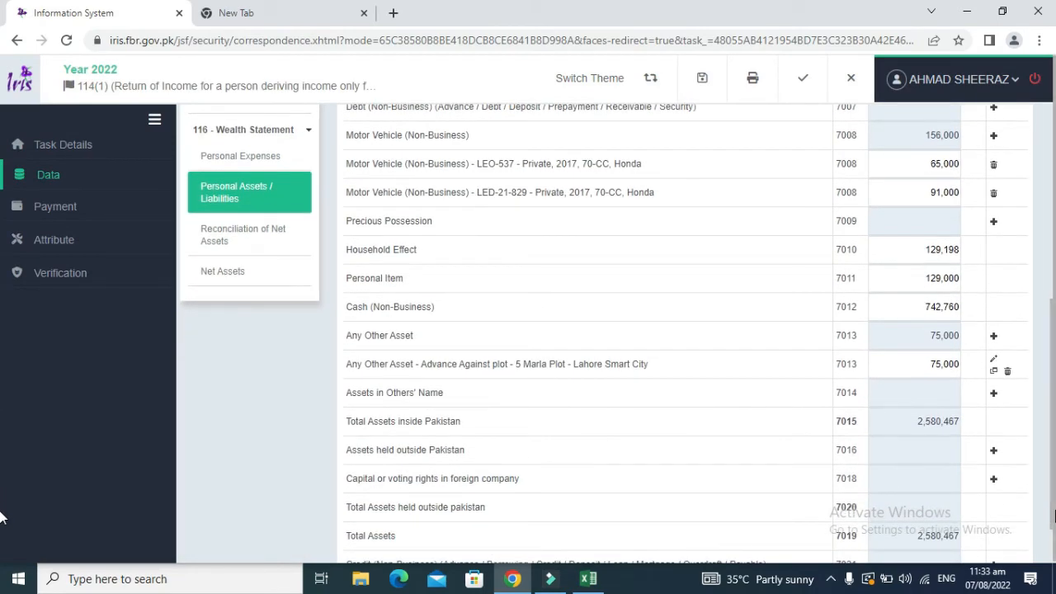
pyautogui.press('super')
pyautogui.press('super')
# Step: In Excel, sum the 2022 asset breakdown, including Cash / Prize Bonds, to compare with IRIS
pyautogui.hotkey('alt', 'Tab')
pyautogui.press('Down')
pyautogui.press('Down')
pyautogui.press('Down')
pyautogui.press('Down')
pyautogui.press('Down')
pyautogui.press('Down')
pyautogui.press('Down')
pyautogui.press('Down')
pyautogui.press('Down')
pyautogui.press('Down')
pyautogui.press('Down')
pyautogui.press('Down')
pyautogui.press('Down')
pyautogui.press('Down')
pyautogui.press('Down')
pyautogui.press('Down')
pyautogui.press('Down')
pyautogui.press('Down')
pyautogui.press('Down')
pyautogui.press('Down')
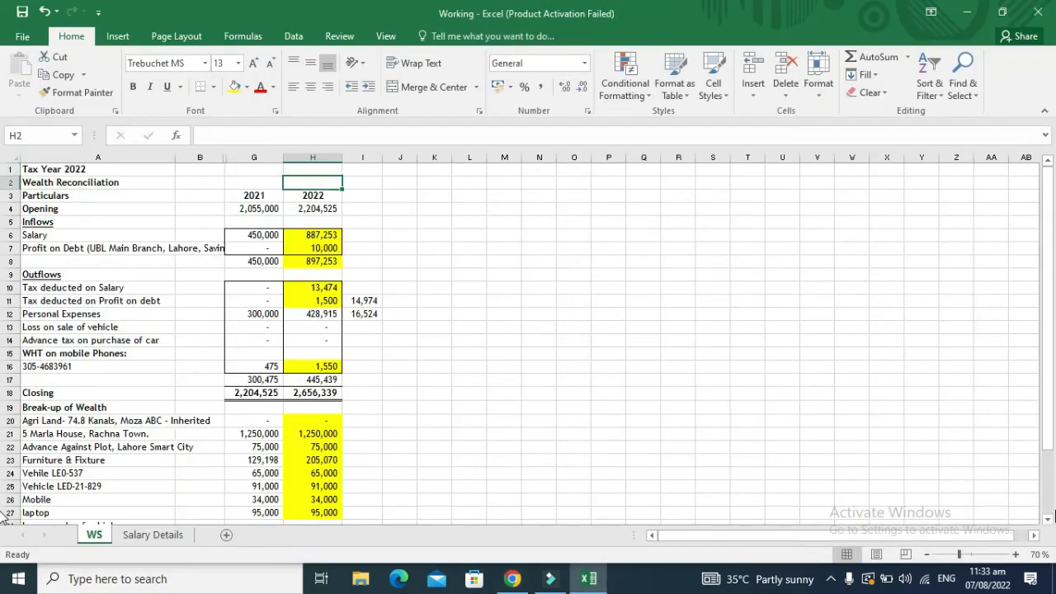
pyautogui.press('Up')
pyautogui.press('Up')
pyautogui.press('Up')
pyautogui.press('Up')
pyautogui.press('Up')
pyautogui.press('Up')
pyautogui.press('Up')
pyautogui.press('Up')
pyautogui.press('Up')
pyautogui.press('Up')
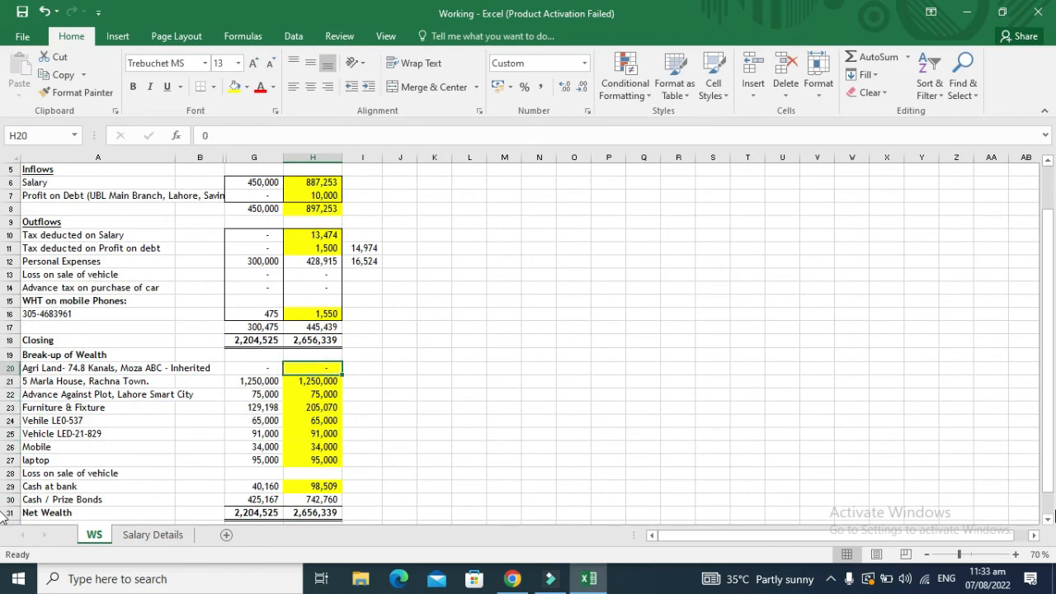
pyautogui.hotkey('shift', 'Down')
pyautogui.hotkey('shift', 'Down')
pyautogui.hotkey('shift', 'Down')
pyautogui.hotkey('shift', 'Down')
pyautogui.hotkey('shift', 'Down')
pyautogui.hotkey('shift', 'Down')
pyautogui.hotkey('shift', 'Down')
pyautogui.hotkey('shift', 'Down')
pyautogui.hotkey('shift', 'Down')
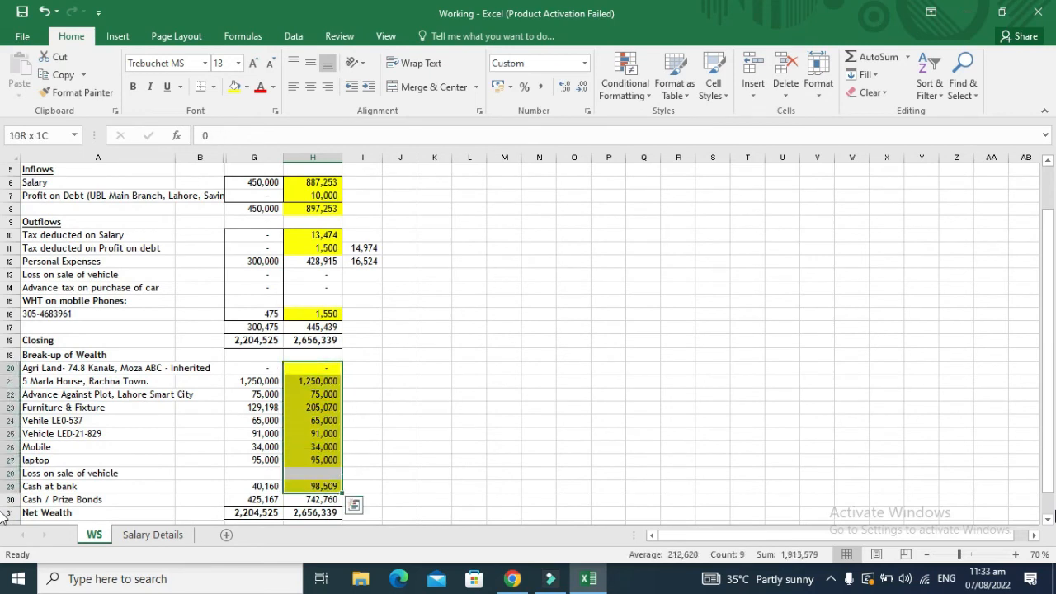
pyautogui.hotkey('shift', 'Down')
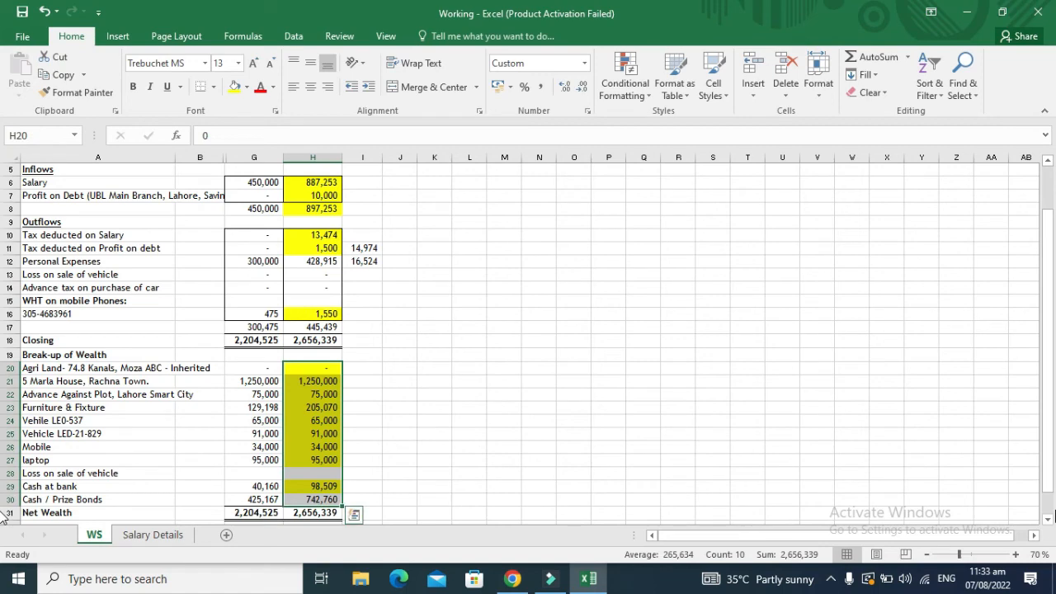
pyautogui.press('Down')
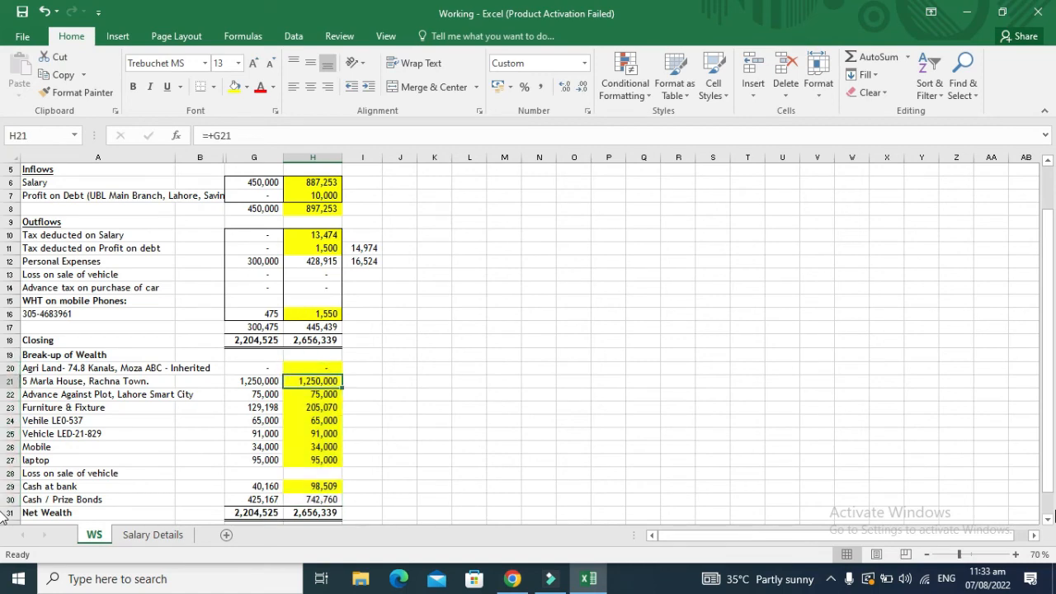
pyautogui.hotkey('alt', 'Tab')
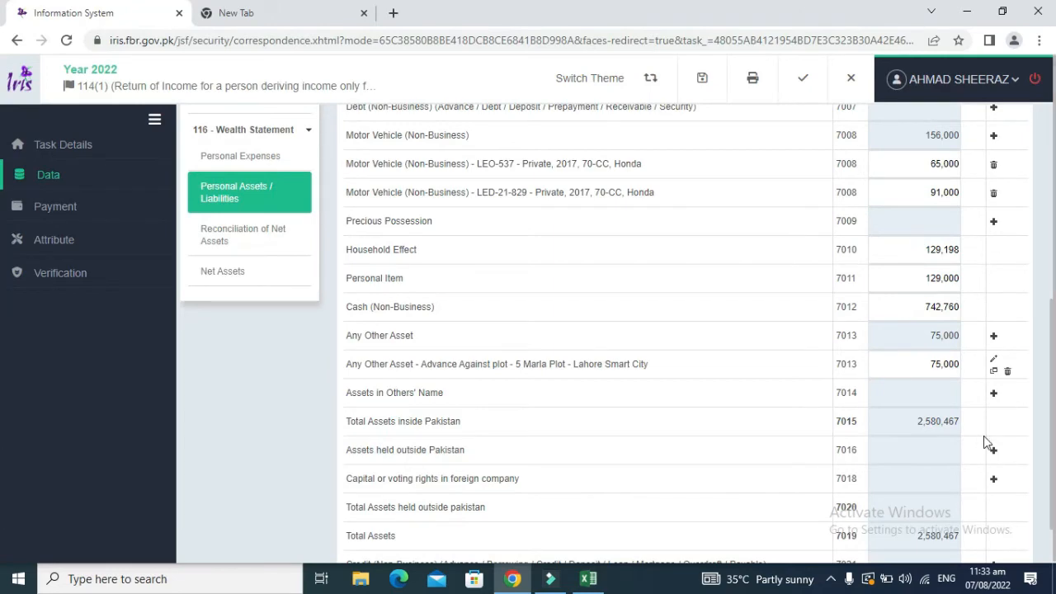
pyautogui.click(1055, 414)
pyautogui.moveTo(1053, 417); pyautogui.dragTo(1047, 284)
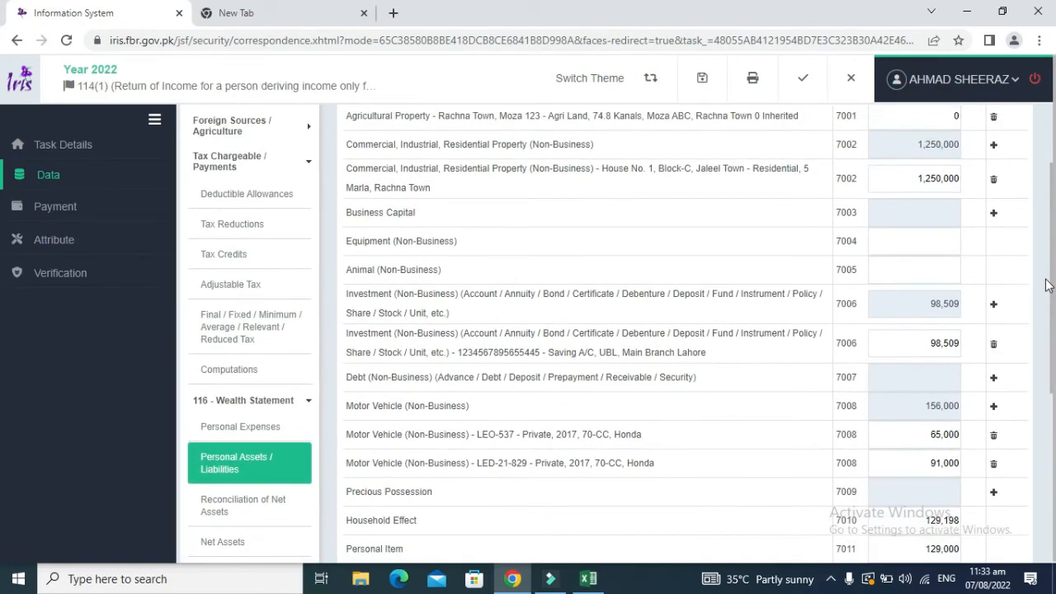
pyautogui.hotkey('alt', 'Tab')
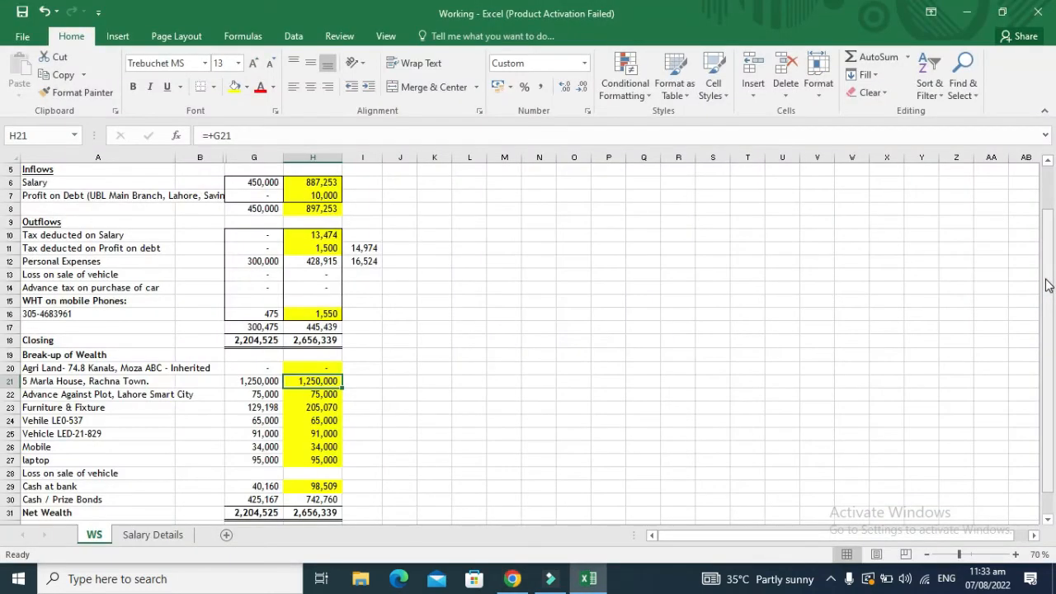
pyautogui.press('Down')
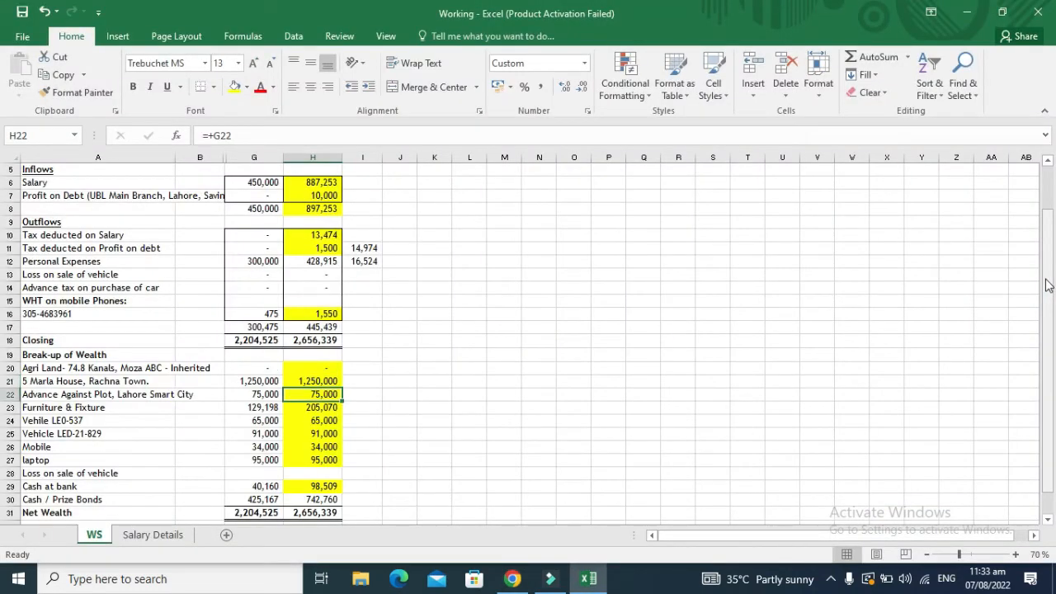
pyautogui.hotkey('alt', 'Tab')
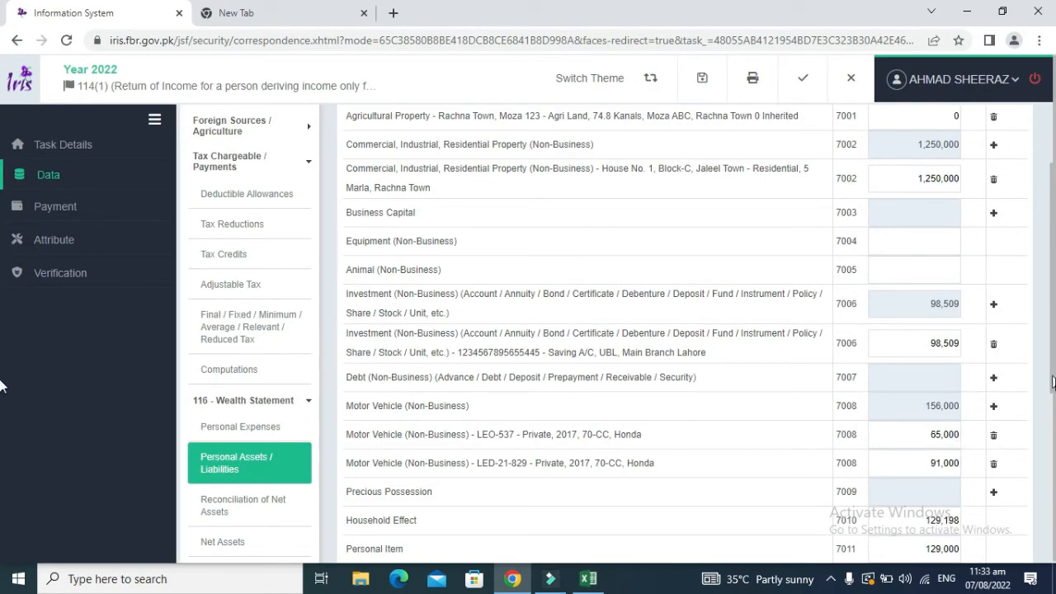
pyautogui.moveTo(1053, 385); pyautogui.dragTo(1054, 492)
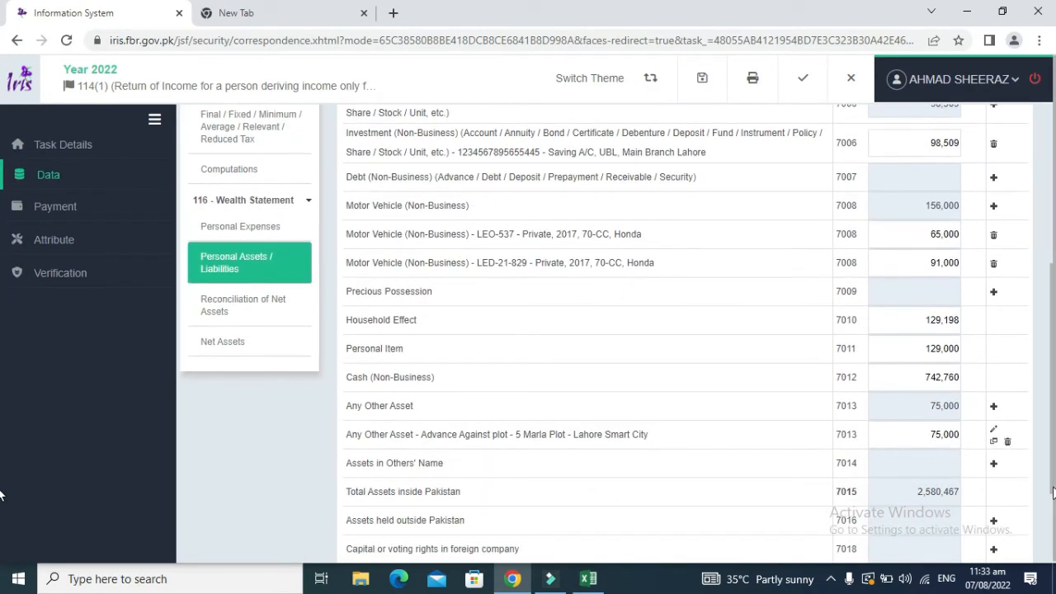
pyautogui.hotkey('alt', 'Tab')
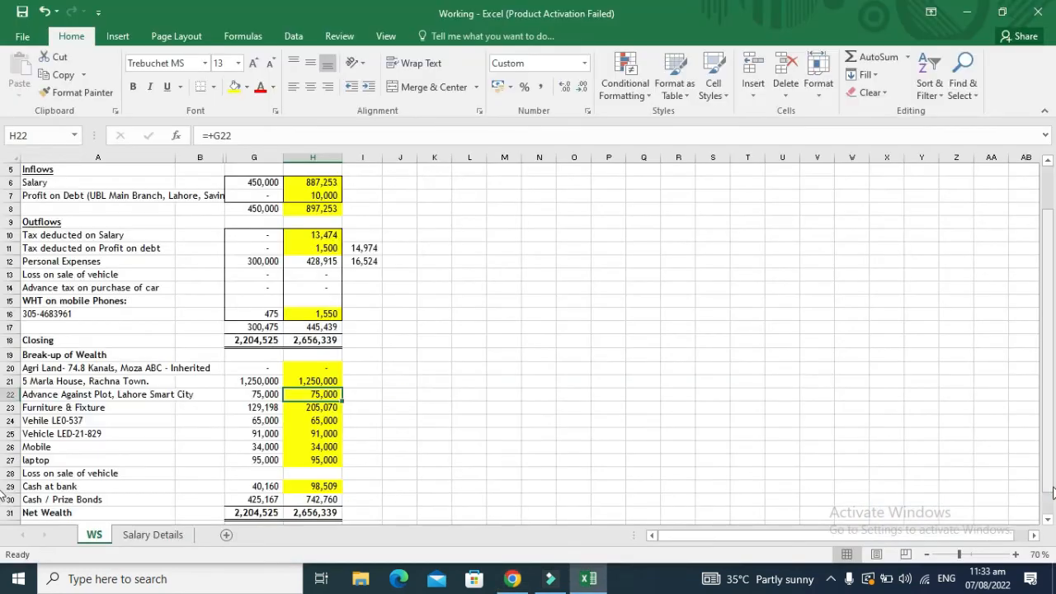
pyautogui.press('Down')
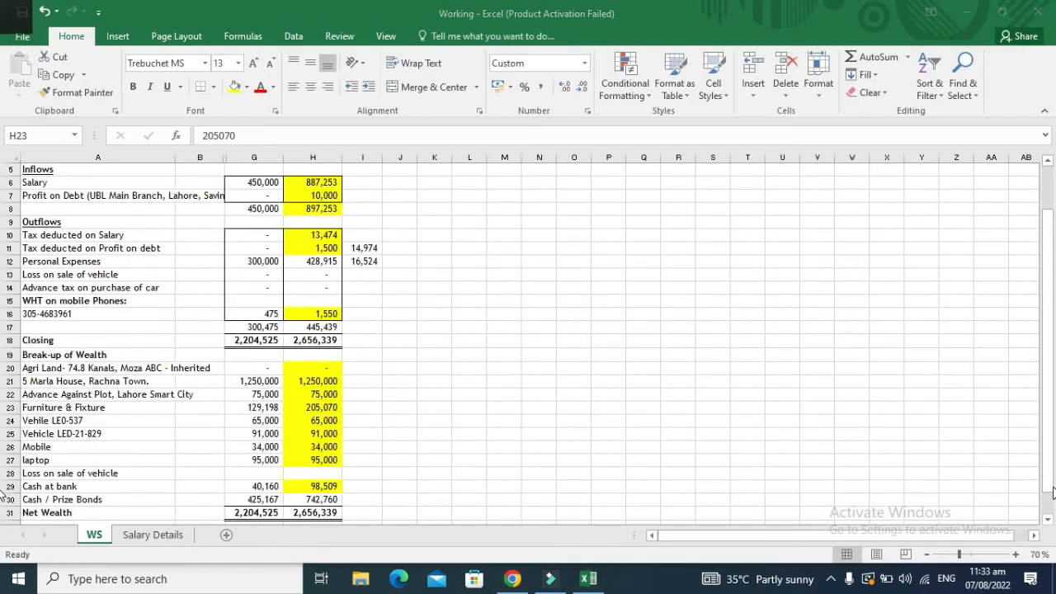
pyautogui.hotkey('alt', 'Tab')
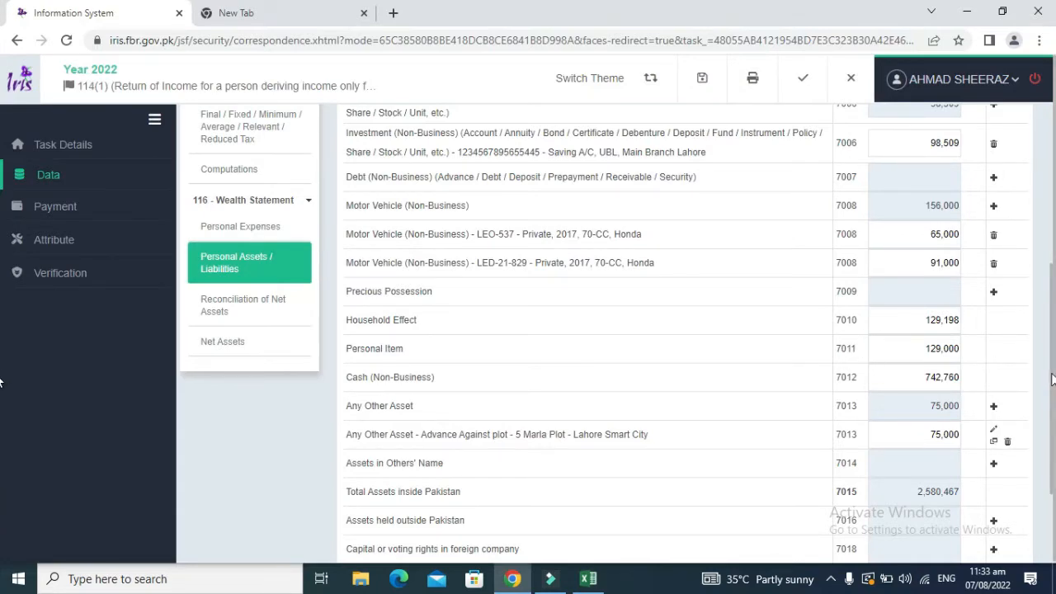
pyautogui.moveTo(1051, 378)
pyautogui.mouseDown()
pyautogui.moveTo(1051, 348)
pyautogui.moveTo(1050, 360)
pyautogui.mouseUp()
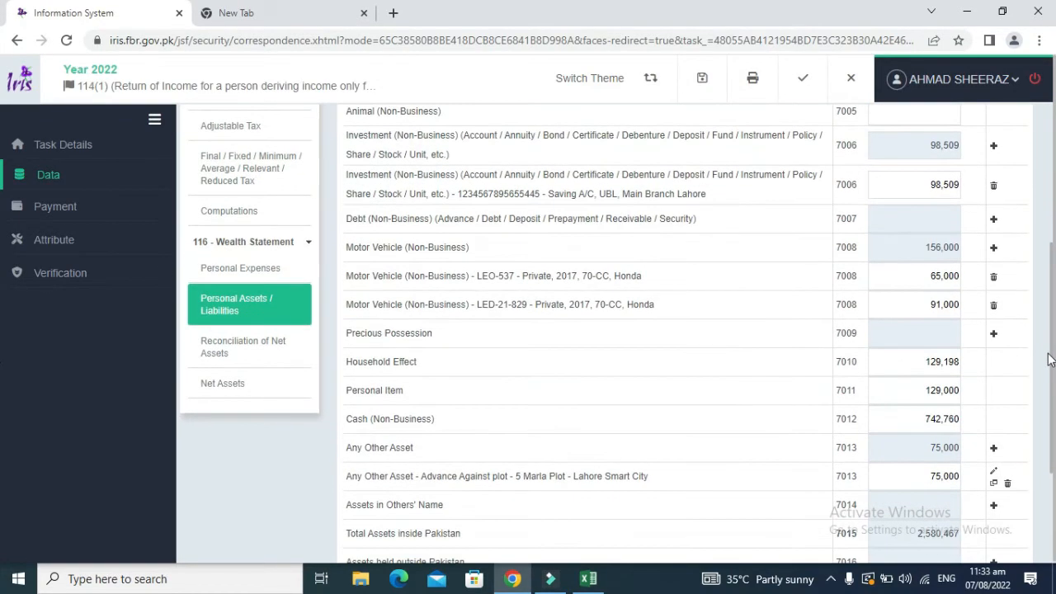
pyautogui.hotkey('alt', 'Tab')
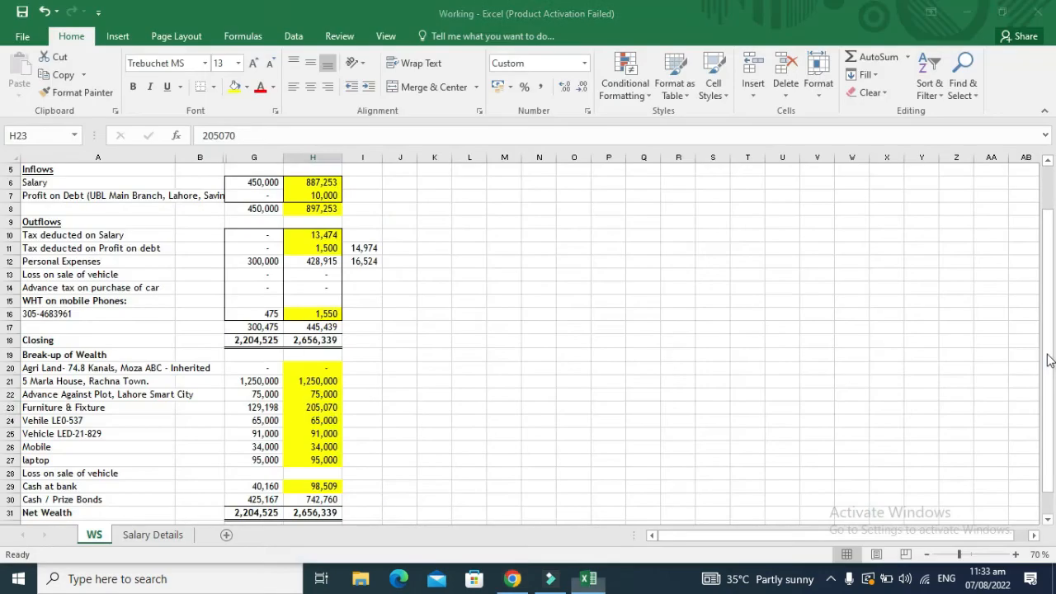
pyautogui.press('Left')
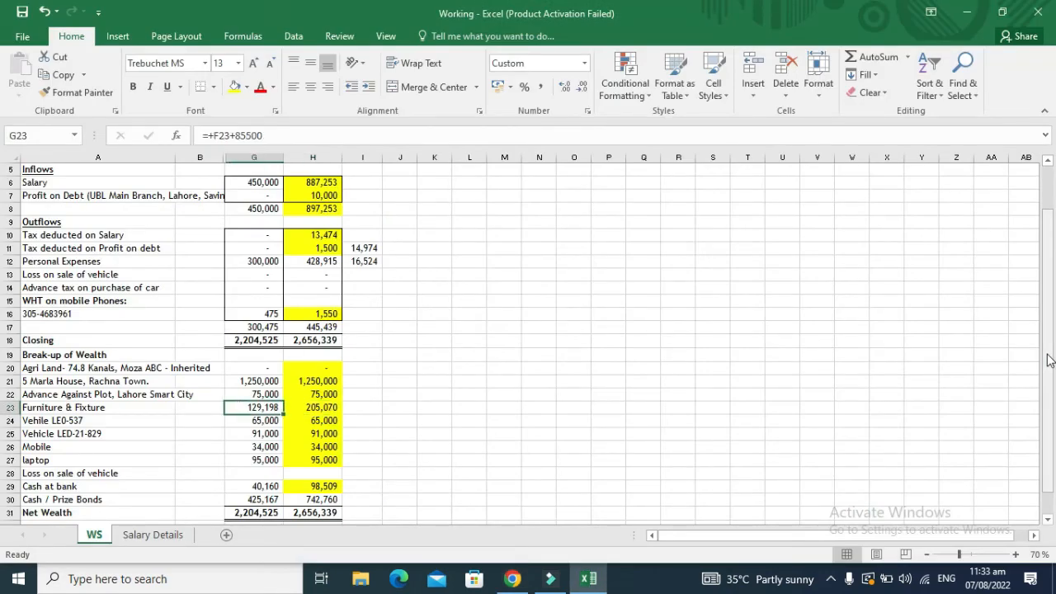
pyautogui.press('Right')
pyautogui.press('Left')
pyautogui.press('Right')
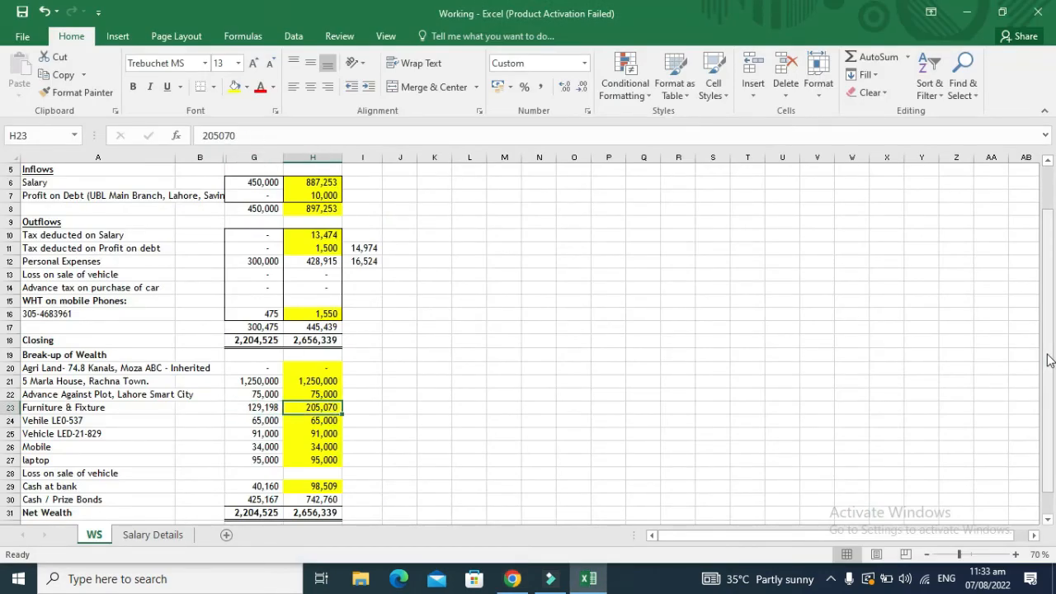
pyautogui.hotkey('alt', 'Tab')
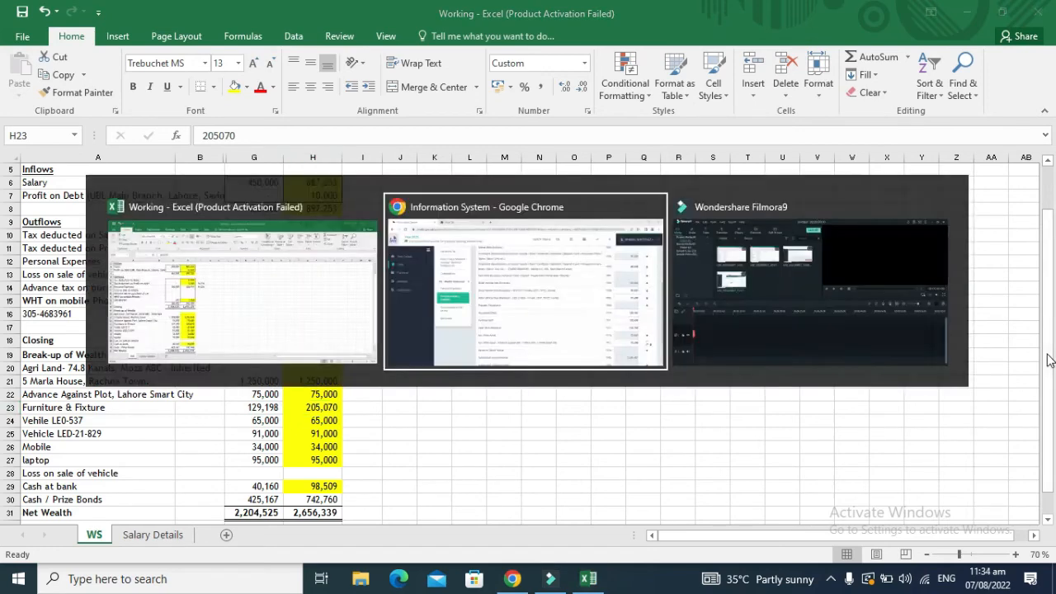
# Step: Replace the Household Effect amount with 205,070 copied from Excel, then recalculate the return
pyautogui.doubleClick(929, 388)
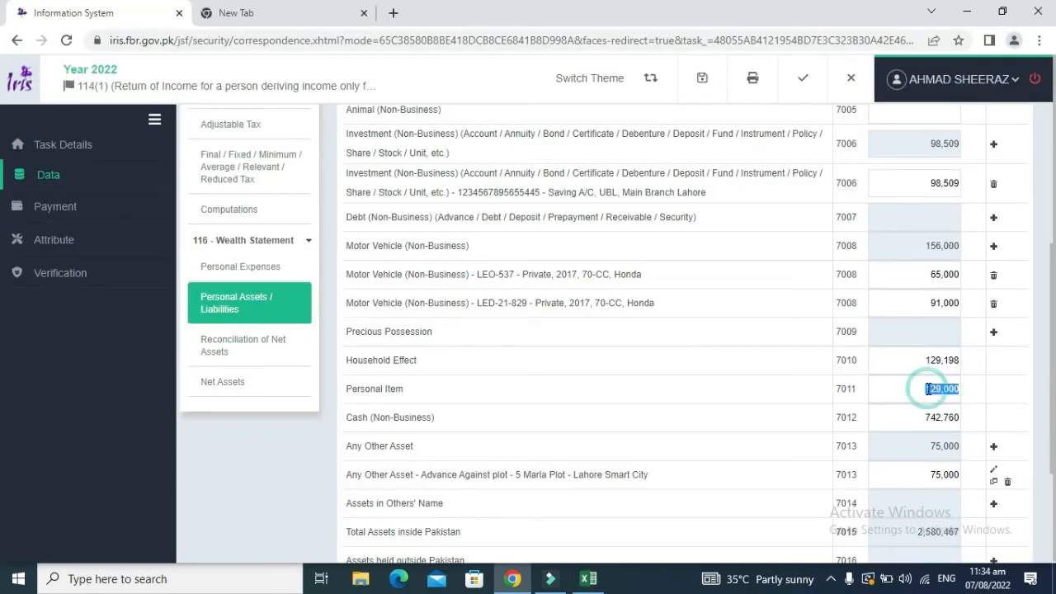
pyautogui.doubleClick(922, 360)
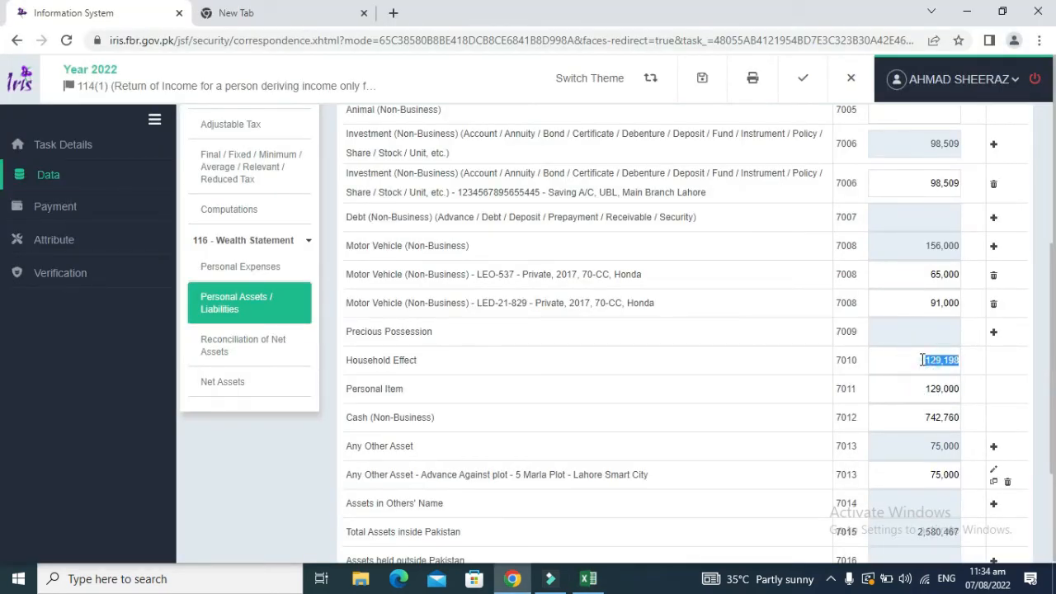
pyautogui.hotkey('alt', 'Tab')
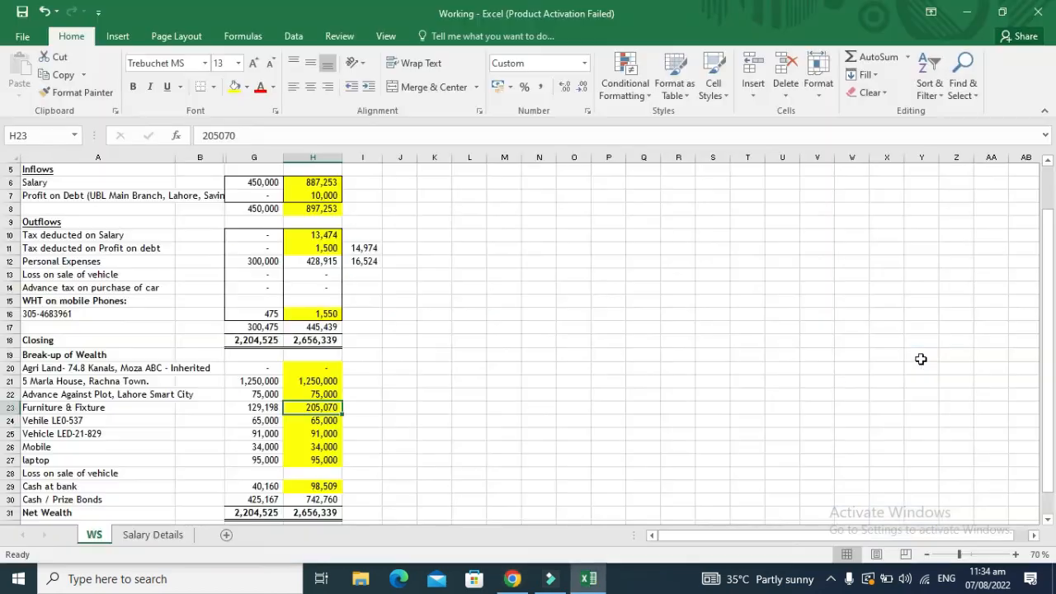
pyautogui.hotkey('ctrl', 'c')
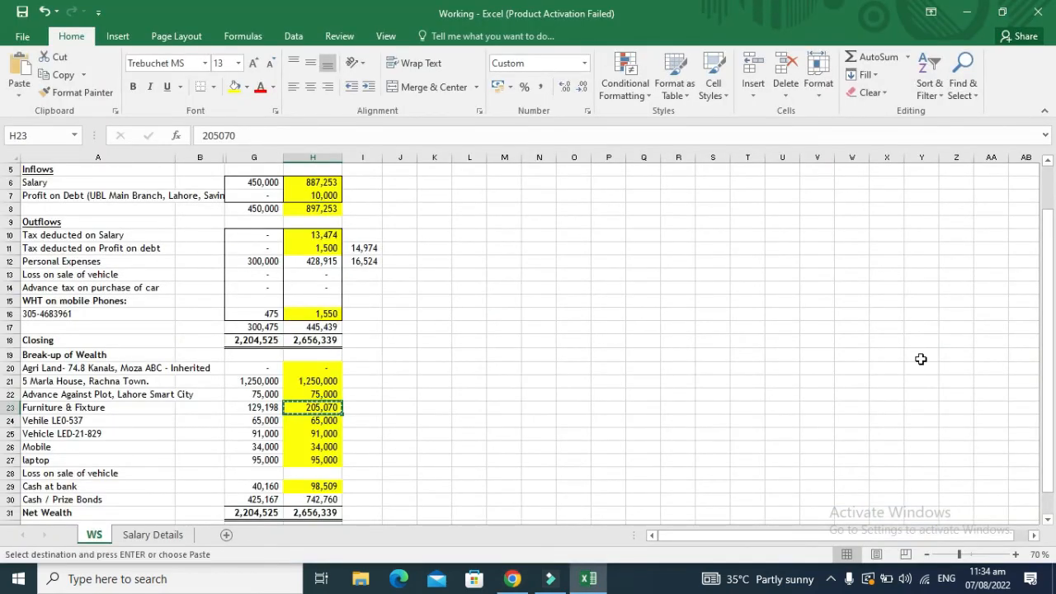
pyautogui.hotkey('alt', 'Tab')
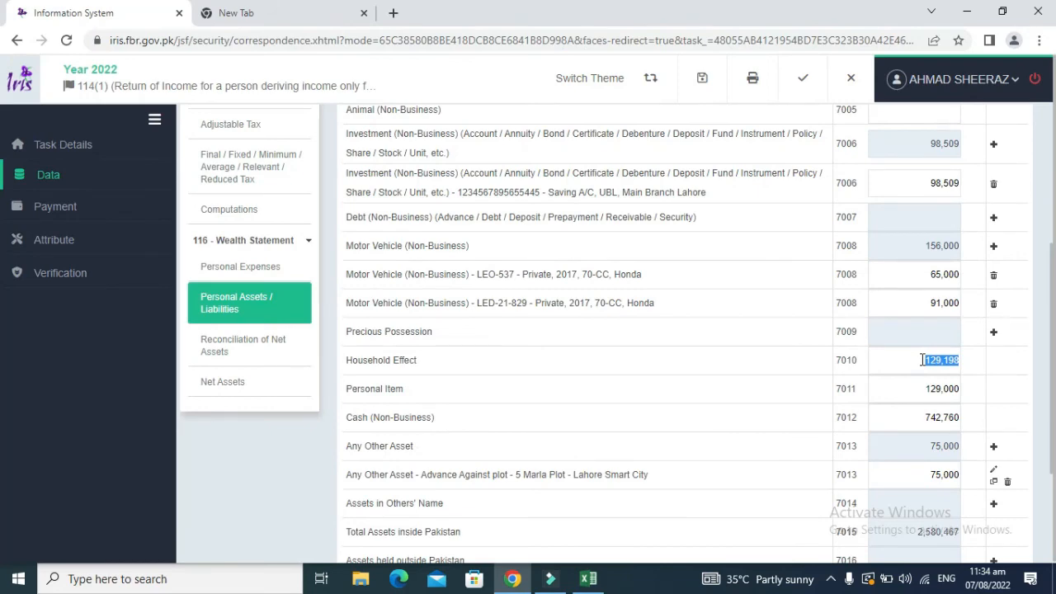
pyautogui.hotkey('ctrl', 'v')
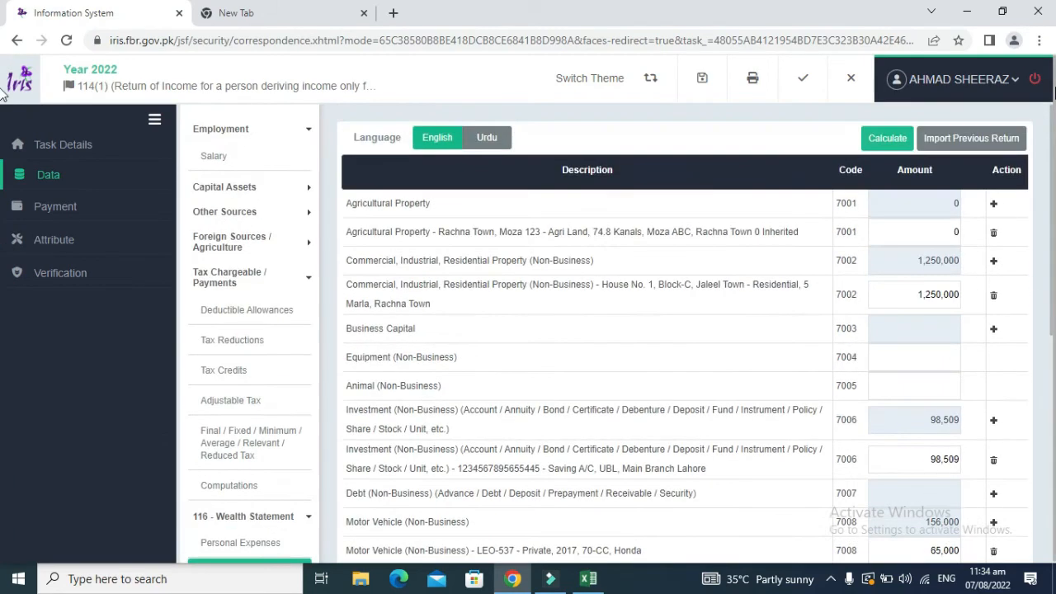
pyautogui.click(890, 140)
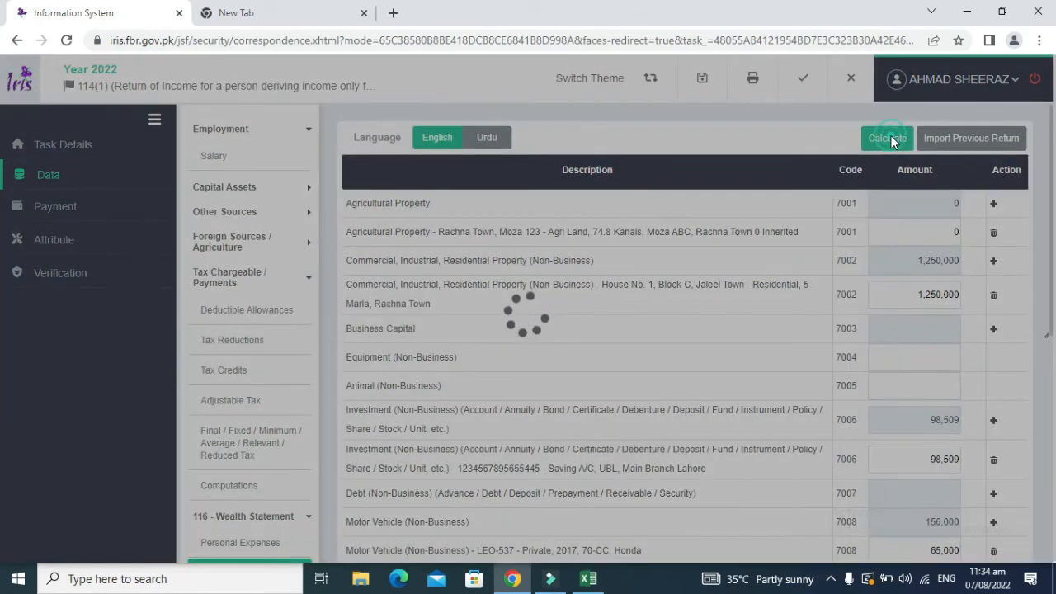
# Step: In Excel, select the 2022 asset values H21:H30 to check their total
pyautogui.scroll(-4, 1042, 456)
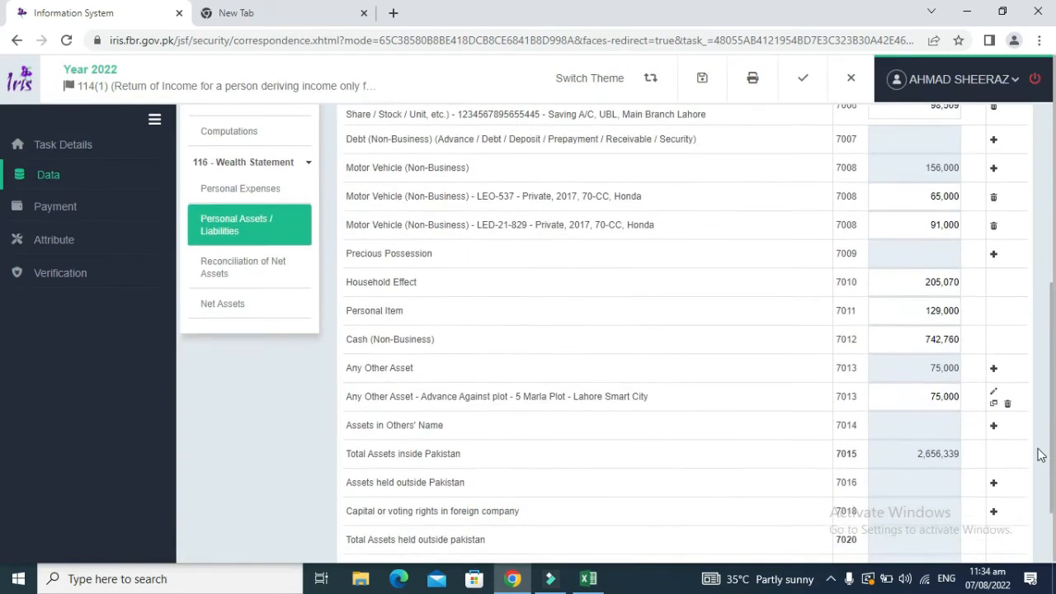
pyautogui.scroll(-1, 1041, 455)
pyautogui.hotkey('alt', 'Tab')
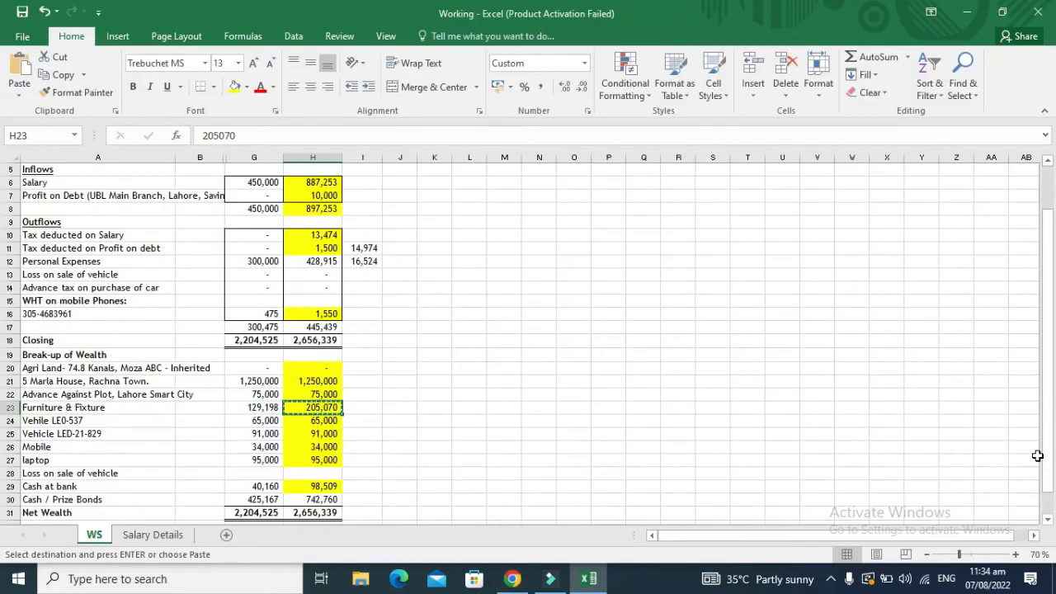
pyautogui.press('Up')
pyautogui.press('Escape')
pyautogui.press('Up')
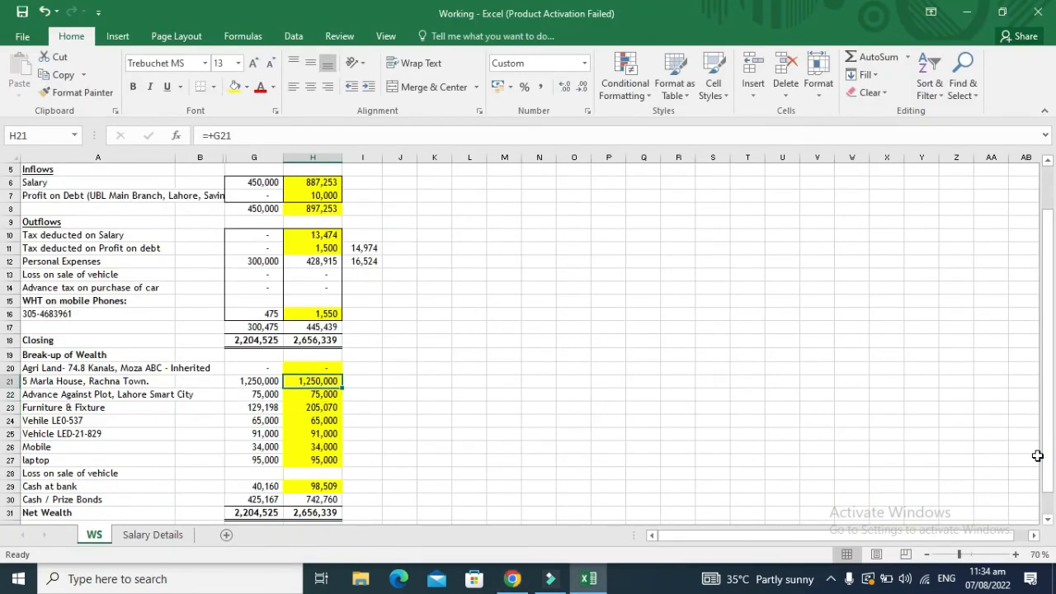
pyautogui.hotkey('shift', 'Down')
pyautogui.hotkey('shift', 'Down')
pyautogui.hotkey('shift', 'Down')
pyautogui.hotkey('shift', 'Down')
pyautogui.hotkey('shift', 'Down')
pyautogui.hotkey('shift', 'Down')
pyautogui.hotkey('shift', 'Down')
pyautogui.hotkey('shift', 'Down')
pyautogui.hotkey('shift', 'Down')
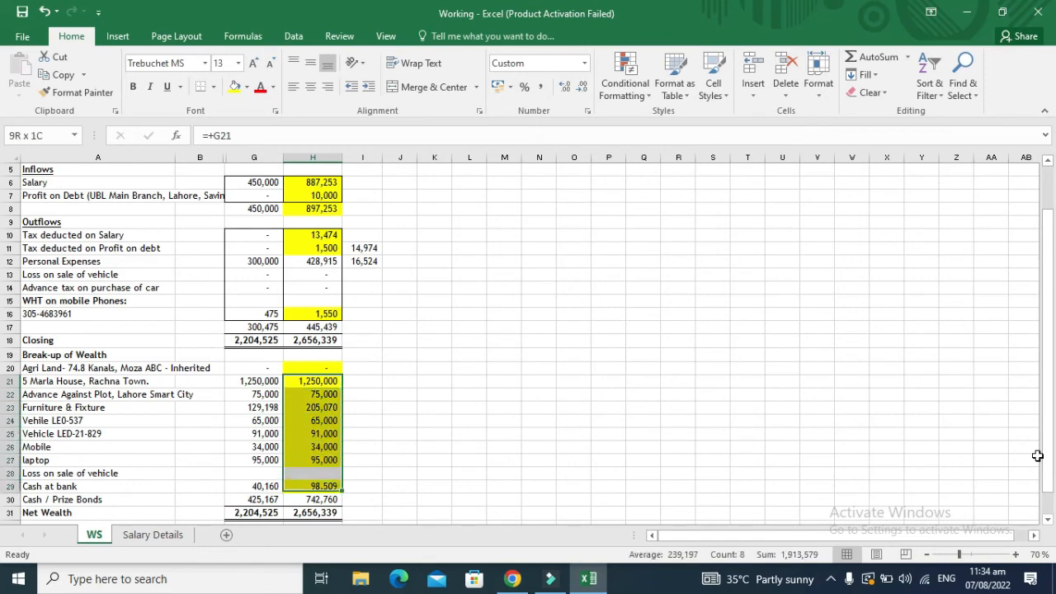
# Step: In IRIS, confirm the Reconciliation of Net Assets shows an Unreconciled Amount of 0
pyautogui.hotkey('alt', 'Tab')
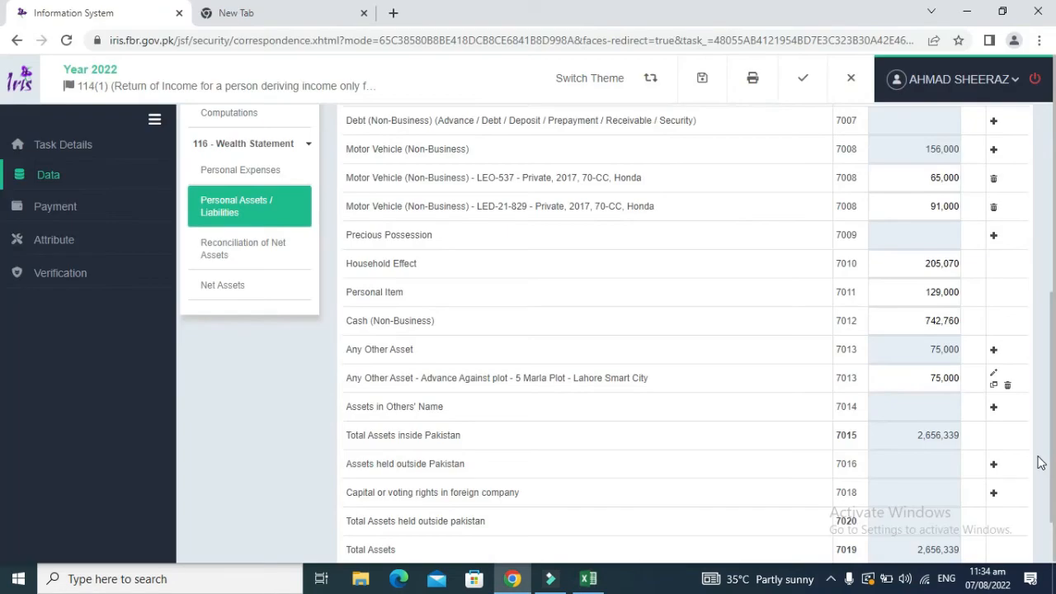
pyautogui.click(261, 252)
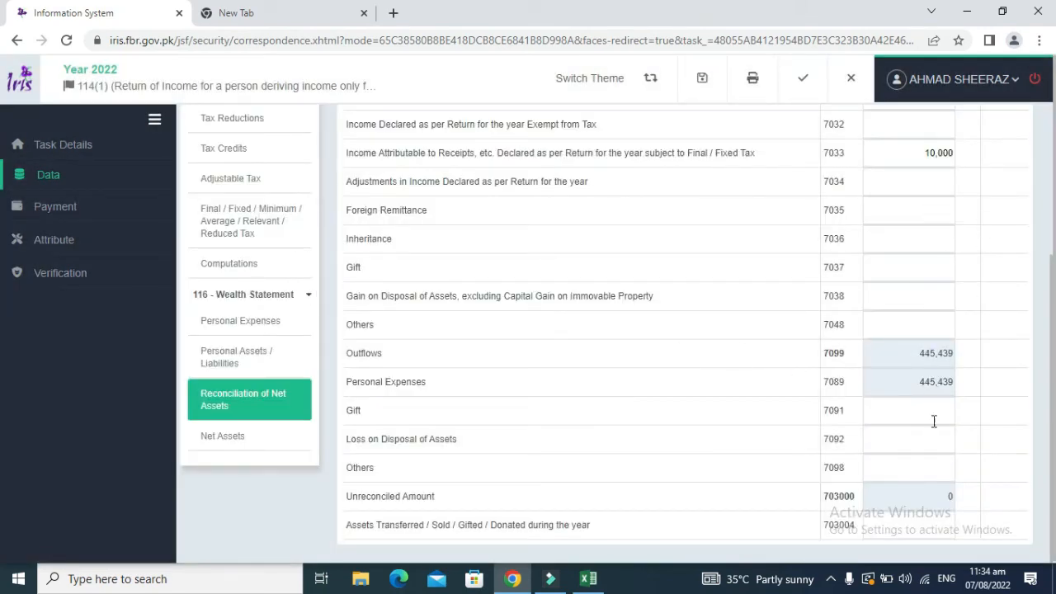
pyautogui.doubleClick(933, 492)
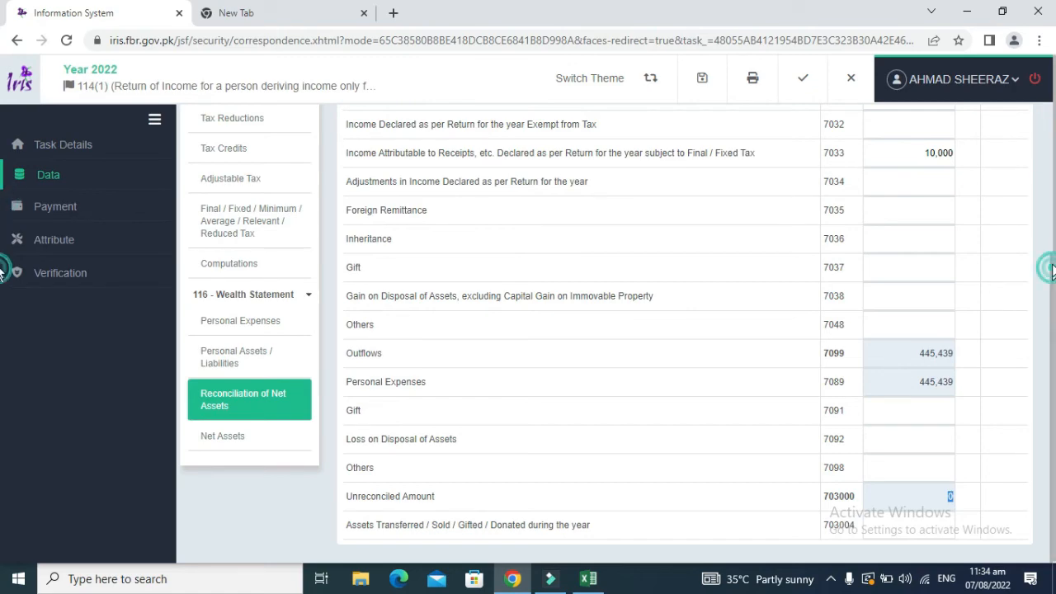
pyautogui.moveTo(1052, 268); pyautogui.dragTo(1054, 122)
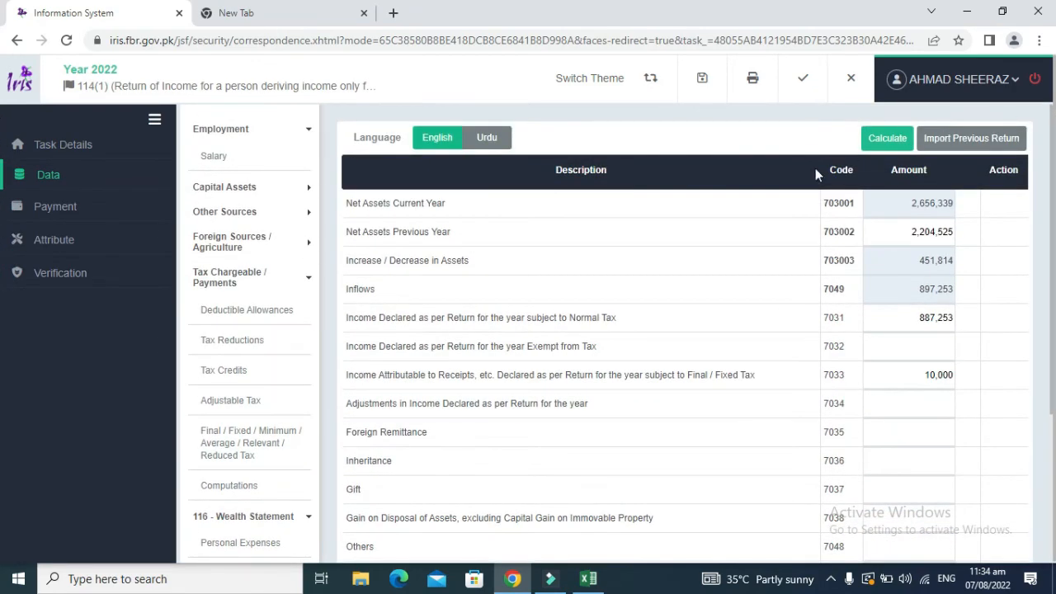
# Step: Step through Salary, Final/Fixed Tax, Adjustable Tax, Personal Expenses, ending on Personal Assets (Household Effect 205,070)
pyautogui.click(272, 165)
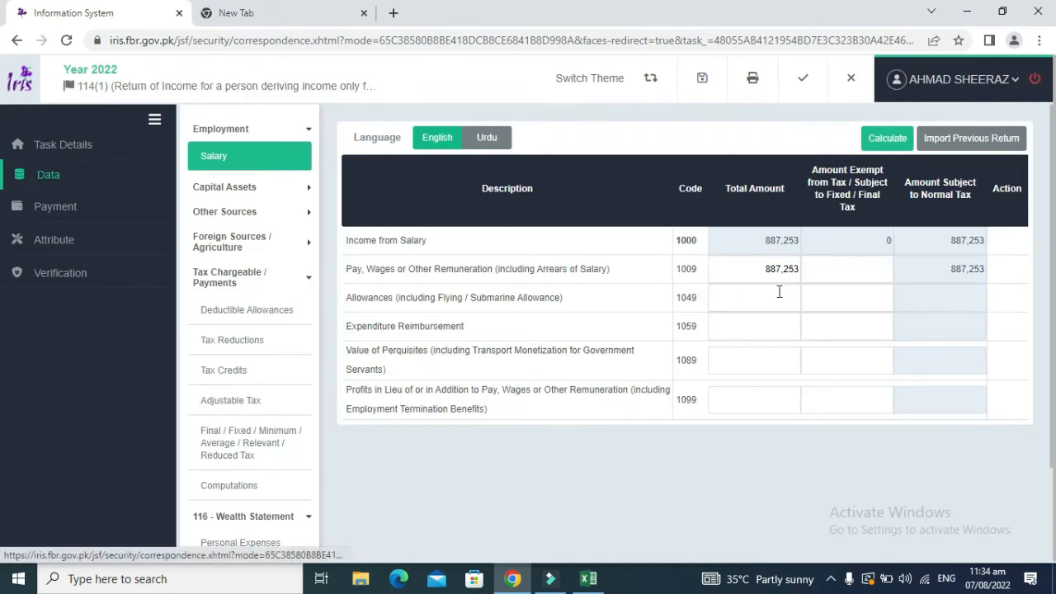
pyautogui.click(246, 445)
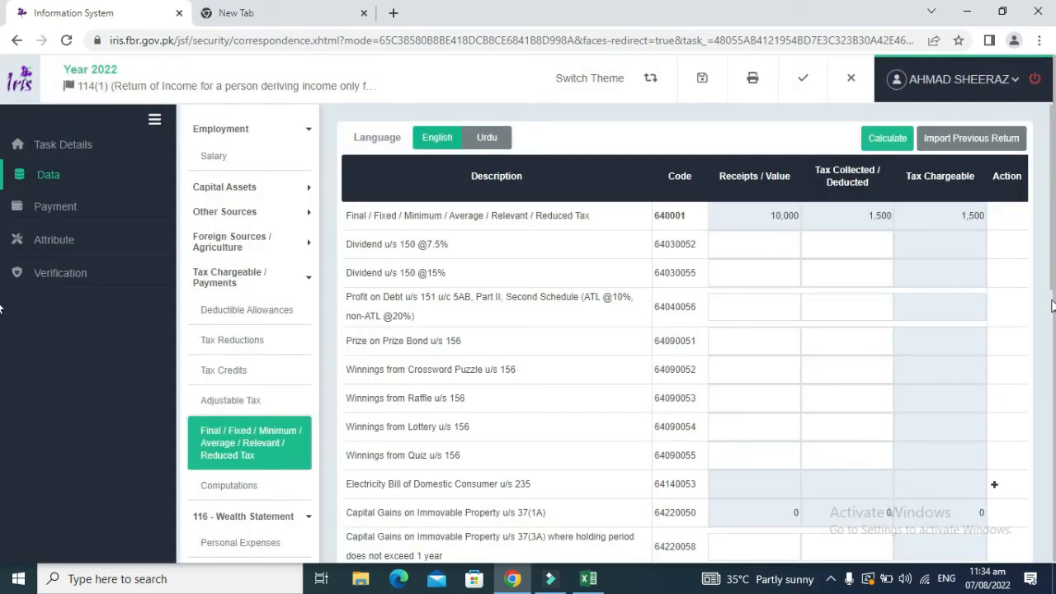
pyautogui.scroll(-4, 946, 408)
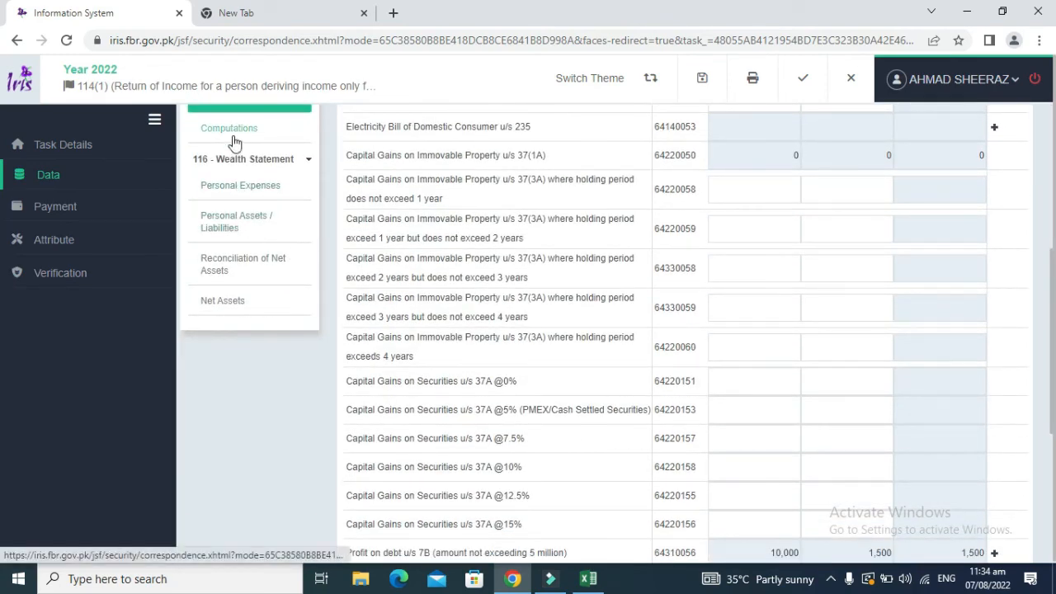
pyautogui.moveTo(1054, 265); pyautogui.dragTo(1055, 176)
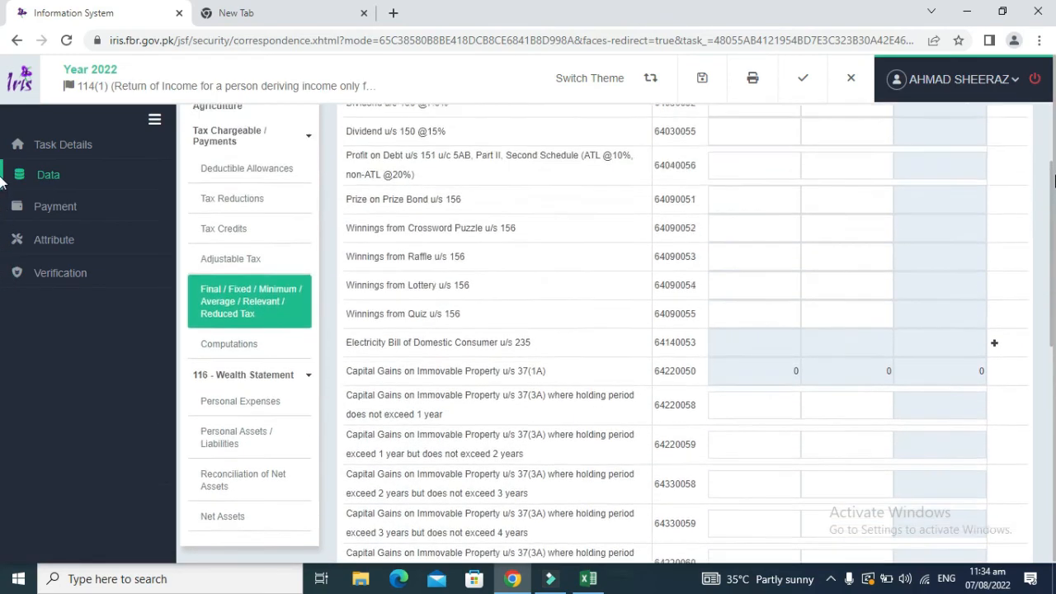
pyautogui.click(218, 288)
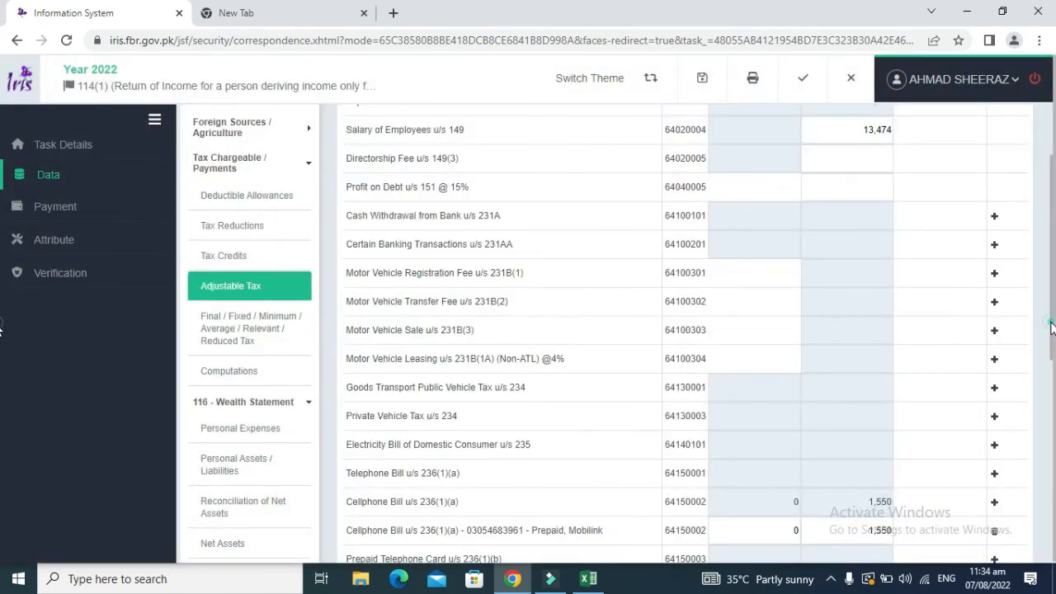
pyautogui.moveTo(1051, 323); pyautogui.dragTo(1055, 408)
pyautogui.click(259, 249)
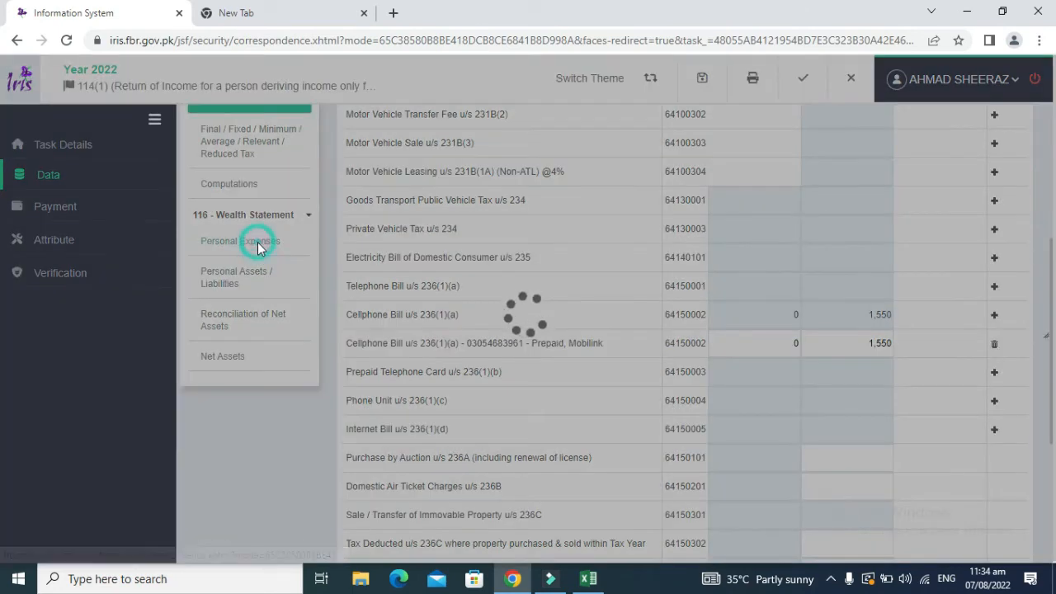
pyautogui.click(246, 450)
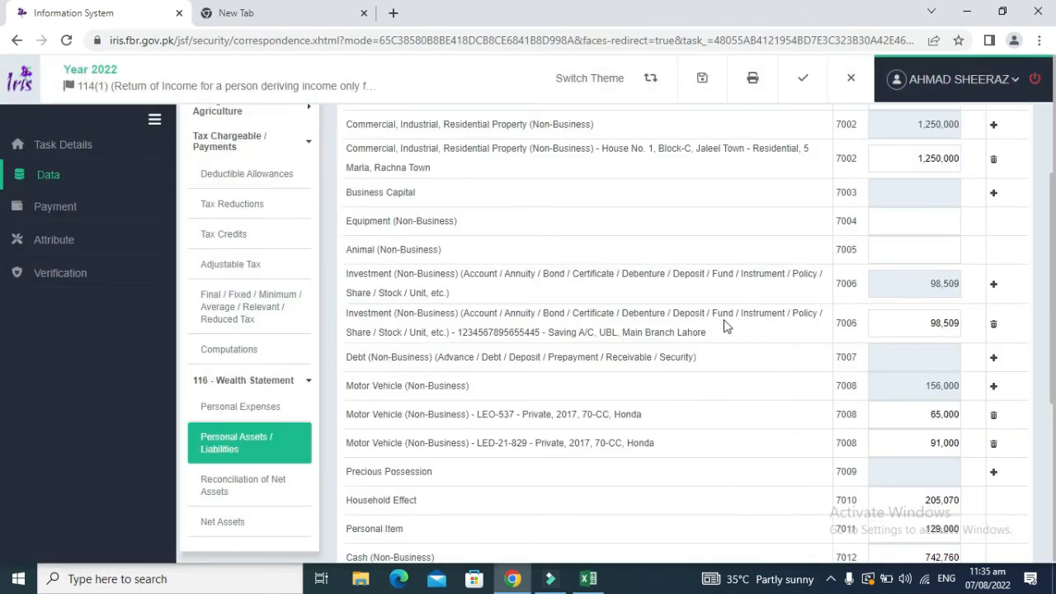
# Step: Check the Mobile value in H26, then review the IRIS Reconciliation of Net Assets
pyautogui.hotkey('alt', 'Tab')
pyautogui.press('Down')
pyautogui.press('Down')
pyautogui.press('Down')
pyautogui.press('Down')
pyautogui.press('Down')
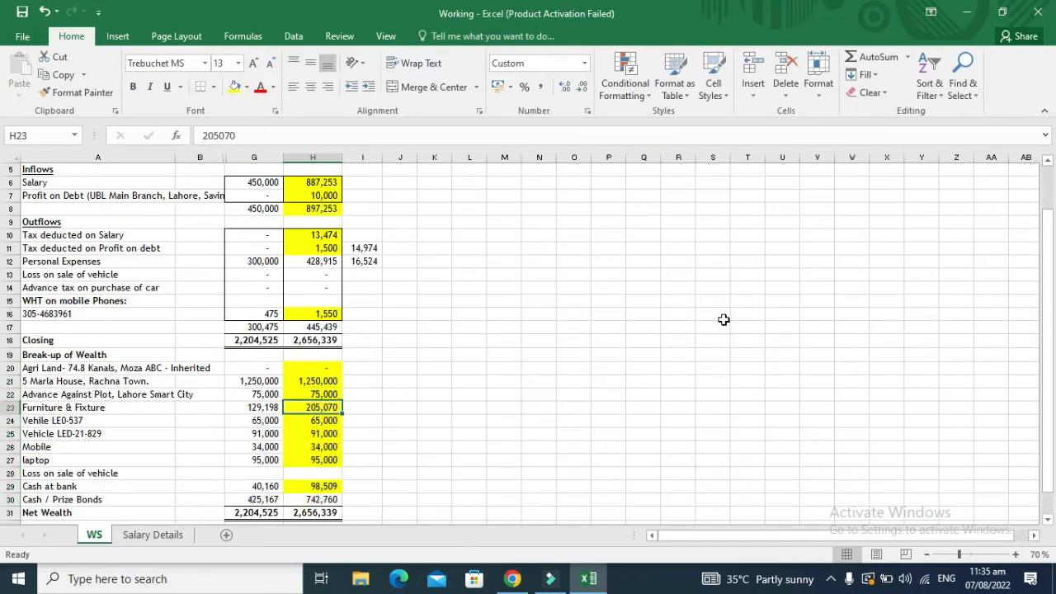
pyautogui.hotkey('alt', 'Tab')
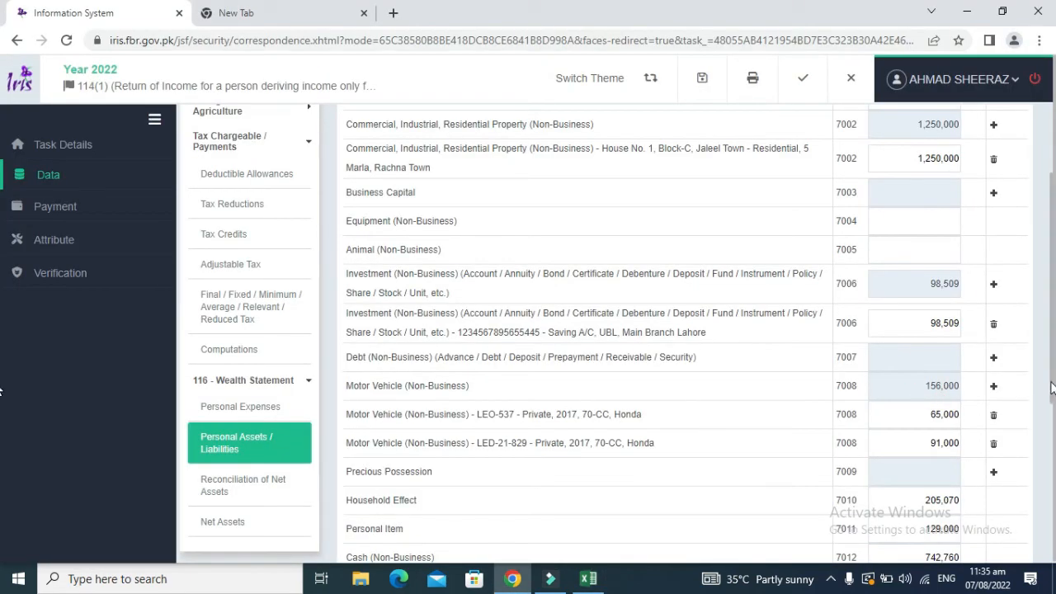
pyautogui.click(238, 487)
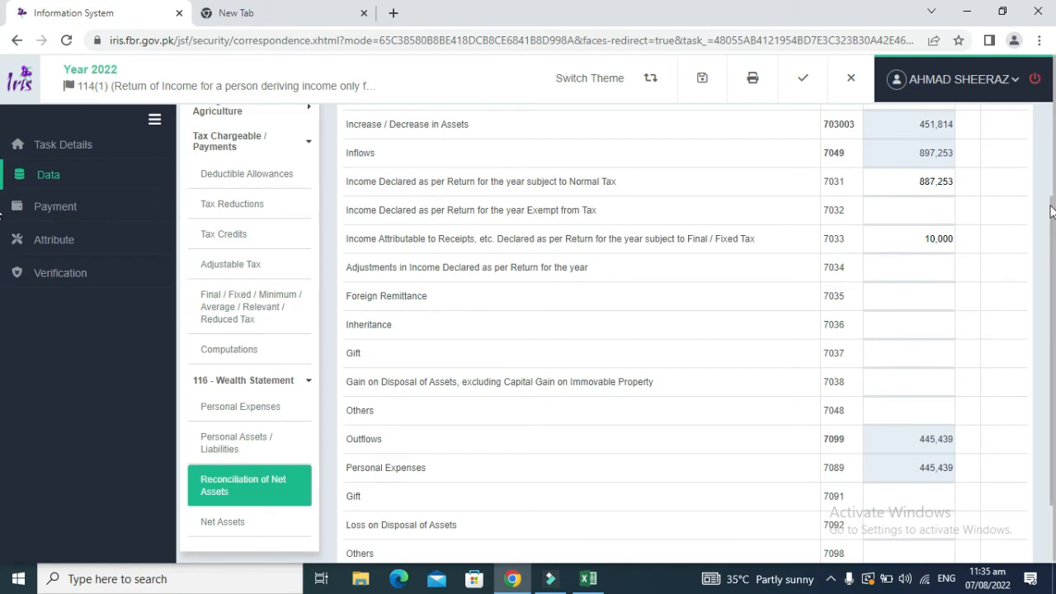
pyautogui.scroll(3, 620, 163)
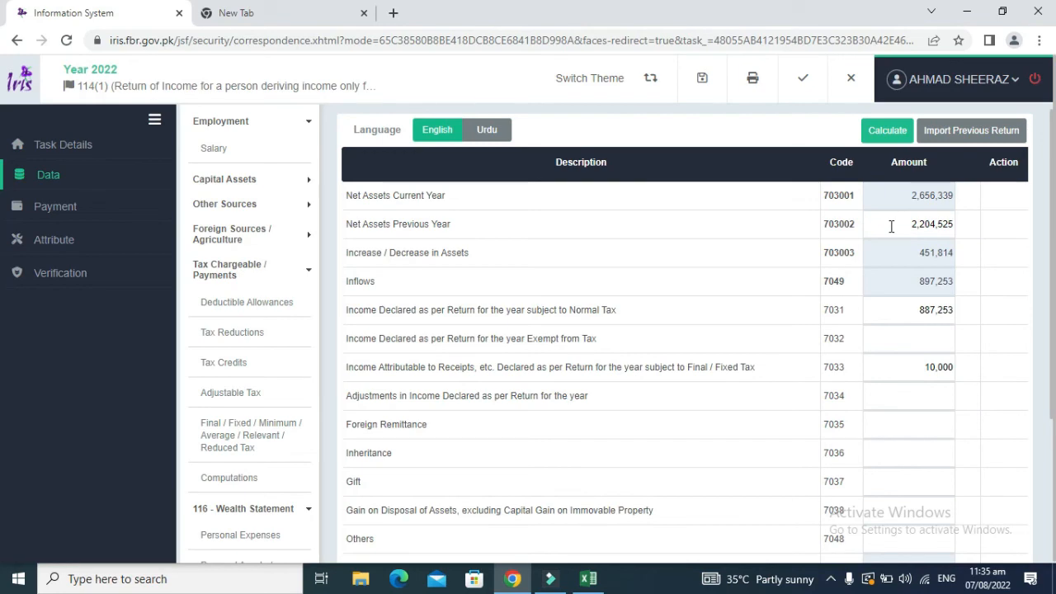
# Step: In Excel, inspect the H30 Cash / Prize Bonds formula =H18-SUM(H20:H29) without changing it
pyautogui.hotkey('alt', 'Tab')
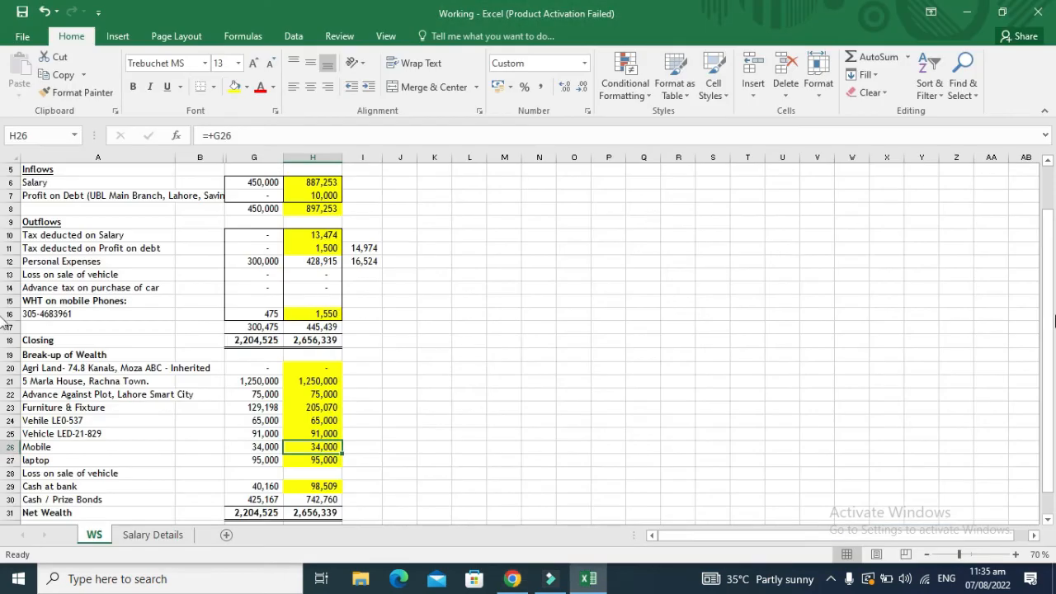
pyautogui.moveTo(1053, 320); pyautogui.dragTo(1052, 274)
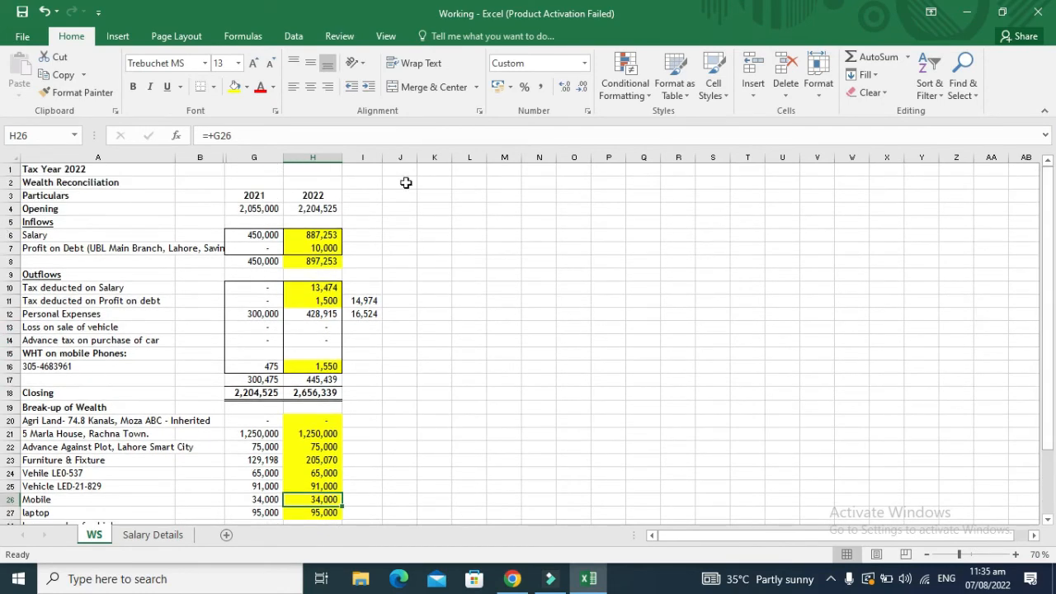
pyautogui.click(309, 219)
pyautogui.click(310, 212)
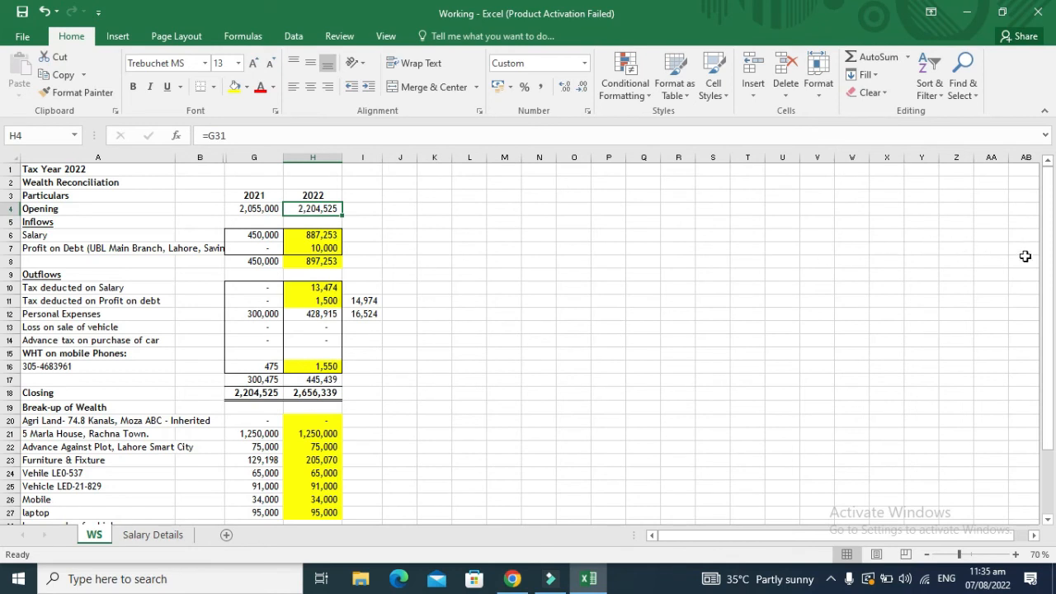
pyautogui.moveTo(1043, 265); pyautogui.dragTo(1045, 274)
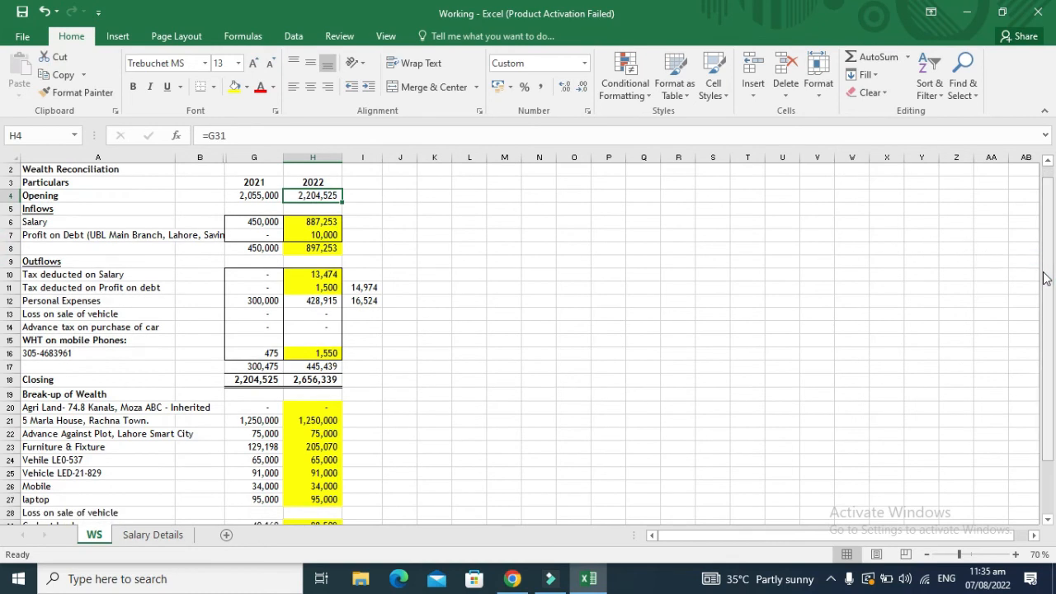
pyautogui.click(336, 421)
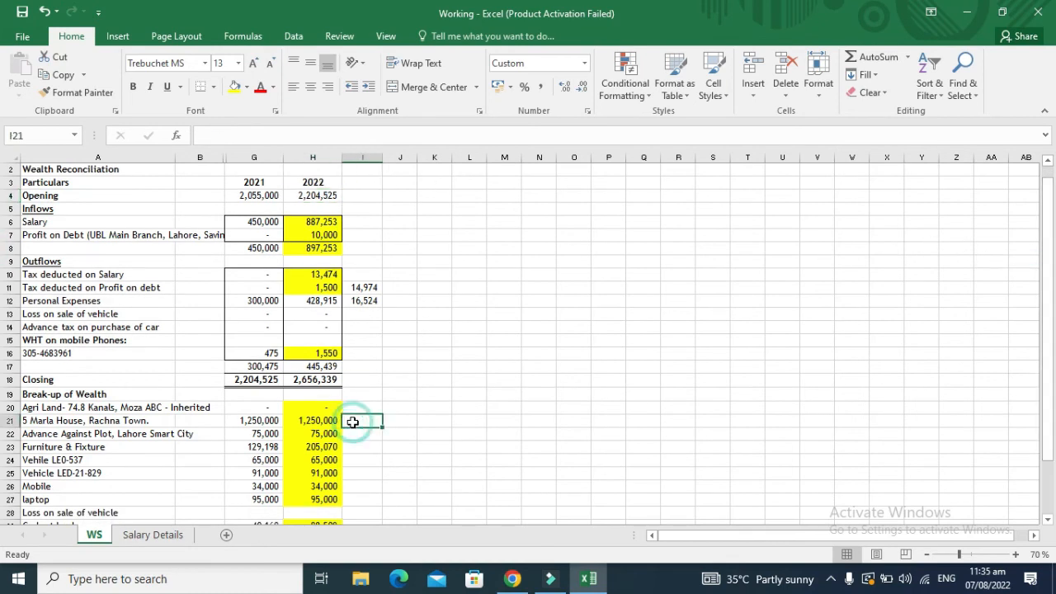
pyautogui.click(297, 460)
pyautogui.press('Down')
pyautogui.press('Down')
pyautogui.press('Down')
pyautogui.press('Down')
pyautogui.press('Down')
pyautogui.press('Down')
pyautogui.press('Down')
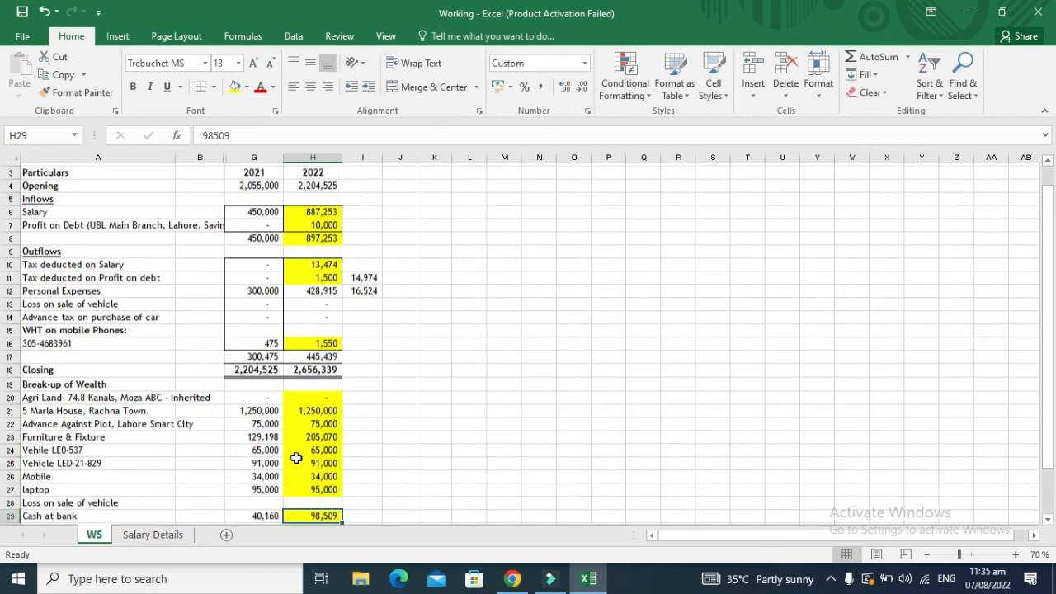
pyautogui.press('Up')
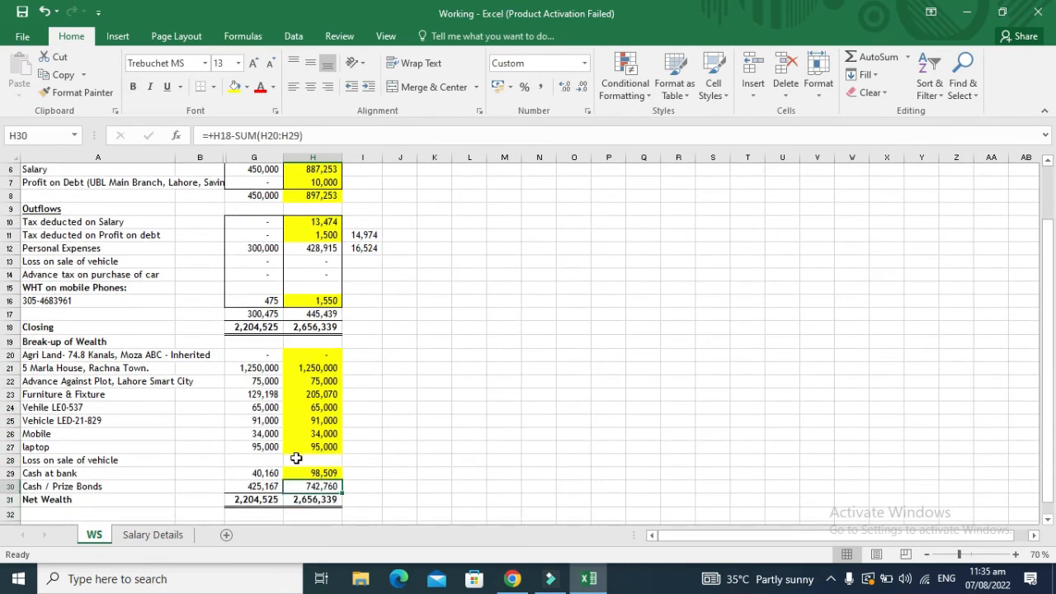
pyautogui.press('F2')
pyautogui.press('Escape')
# Step: In IRIS, show the Personal Assets / Liabilities statement with UBL savings 98,509 and two Honda vehicles
pyautogui.click(508, 579)
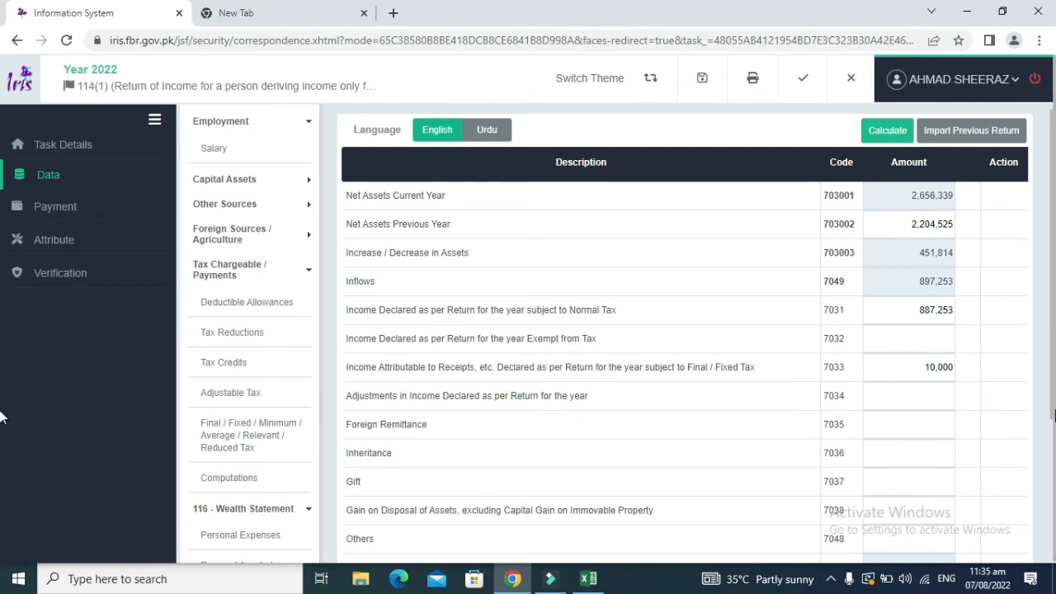
pyautogui.moveTo(1054, 386); pyautogui.dragTo(1055, 497)
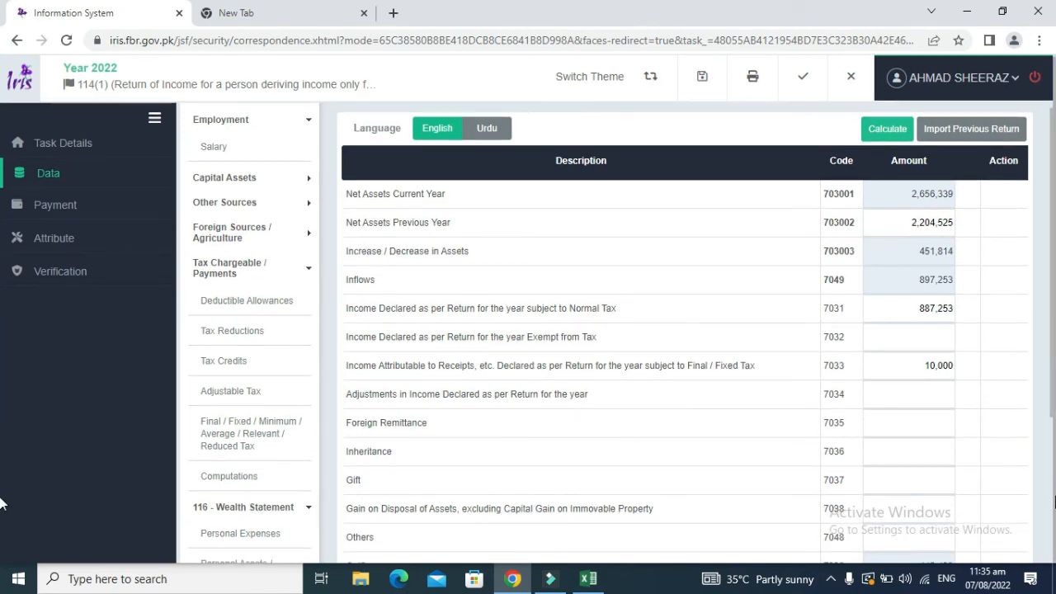
pyautogui.click(1052, 498)
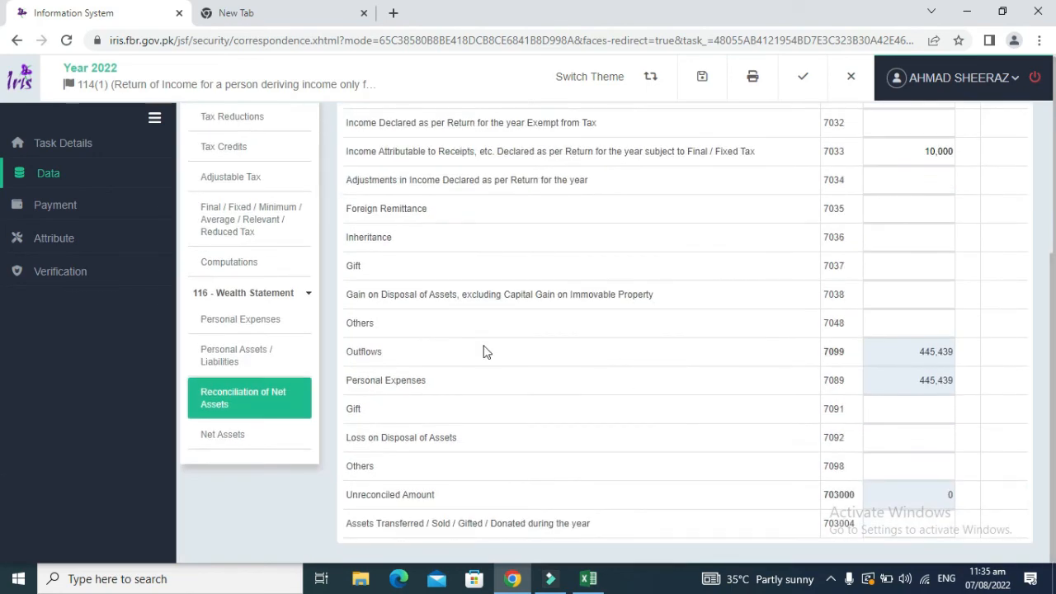
pyautogui.click(237, 355)
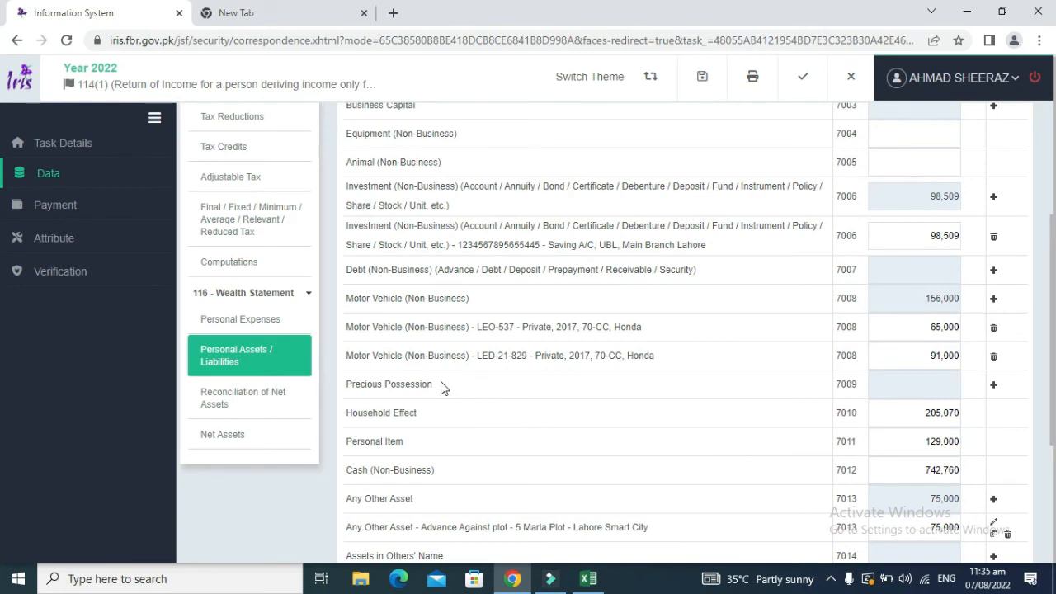
# Step: Add a Precious Possession row: nature Jewellery, description 'Gold, 10 Tola - Dowry', amount 0
pyautogui.moveTo(438, 386); pyautogui.dragTo(348, 385)
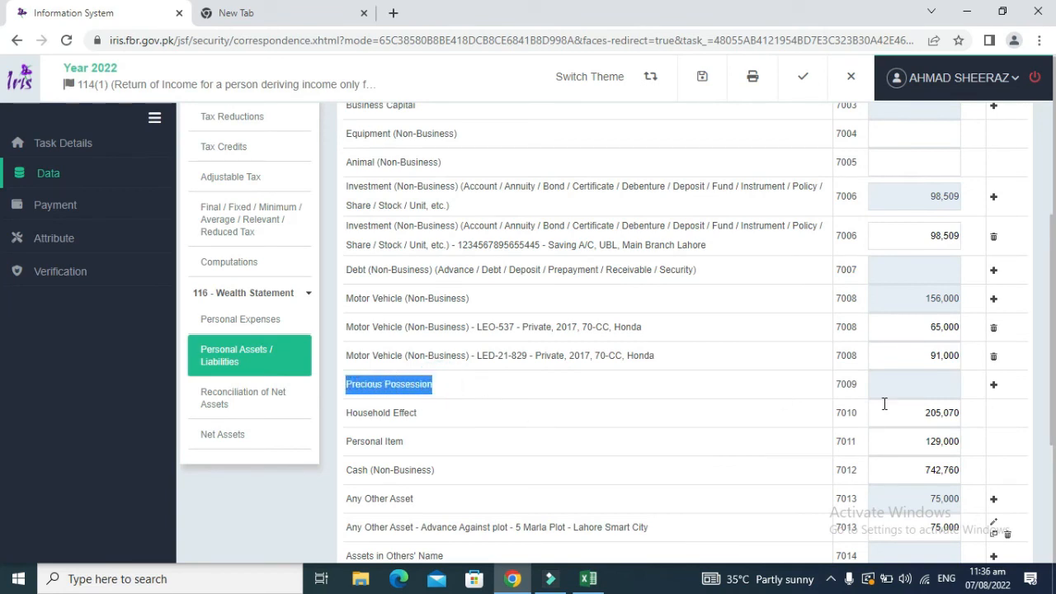
pyautogui.click(993, 385)
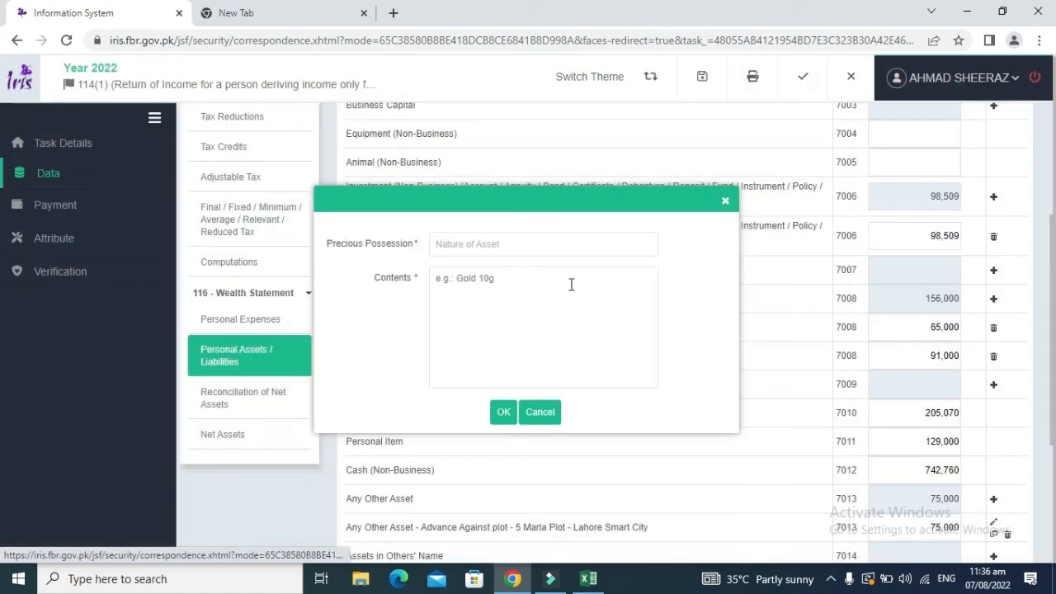
pyautogui.click(479, 247)
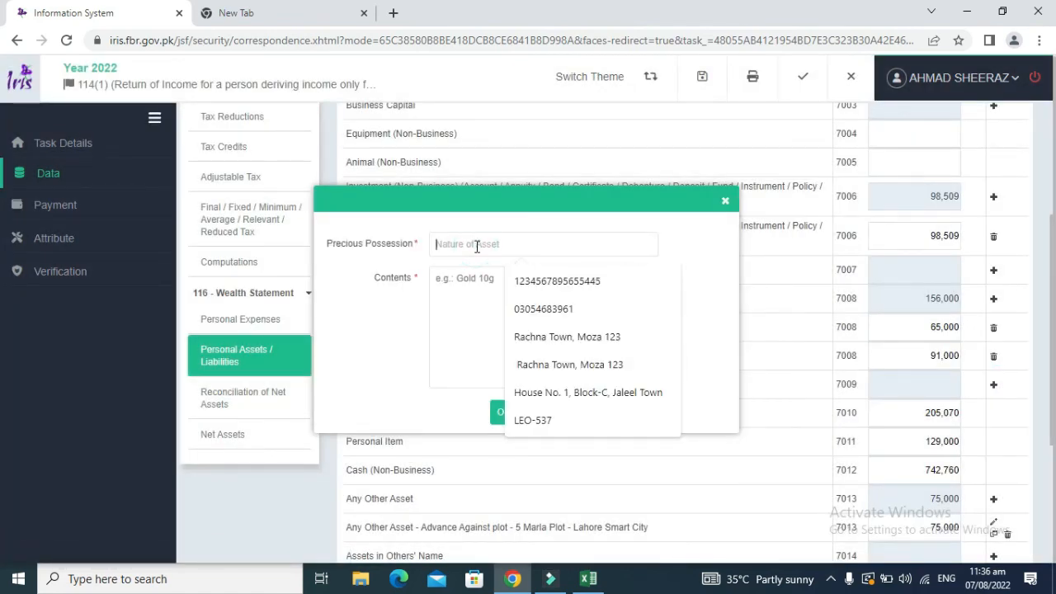
pyautogui.write('J')
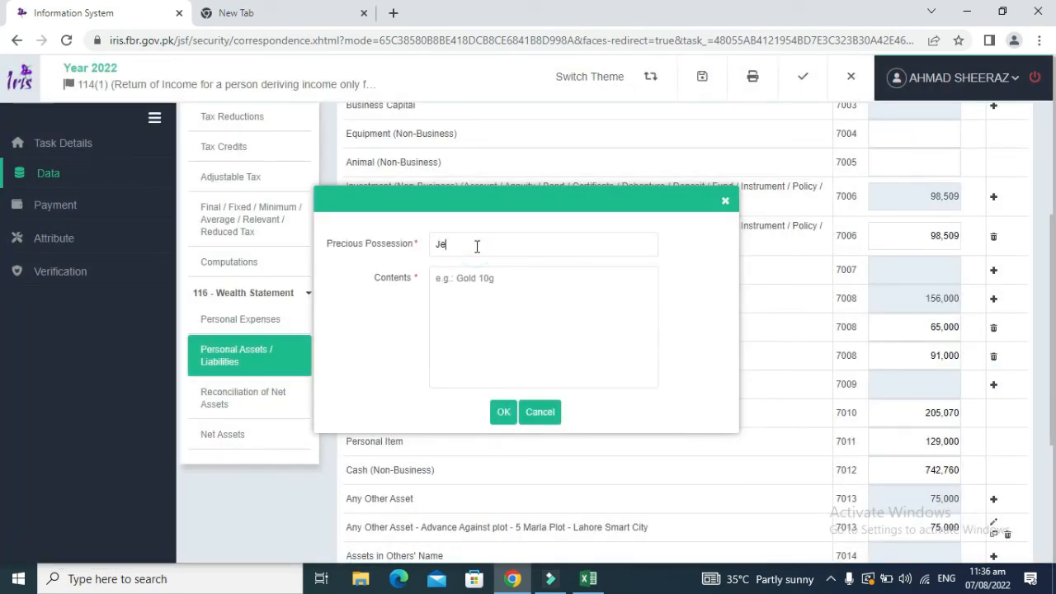
pyautogui.press('BackSpace')
pyautogui.write('J')
pyautogui.click(467, 272)
pyautogui.write('Gold')
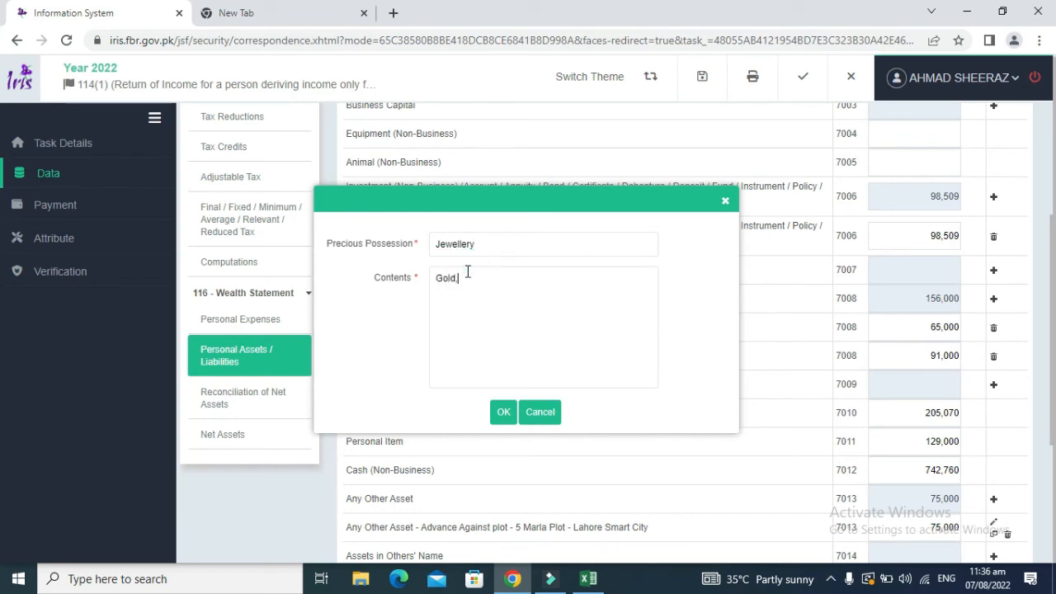
pyautogui.write(', 10 Tola - Dowry')
pyautogui.click(504, 411)
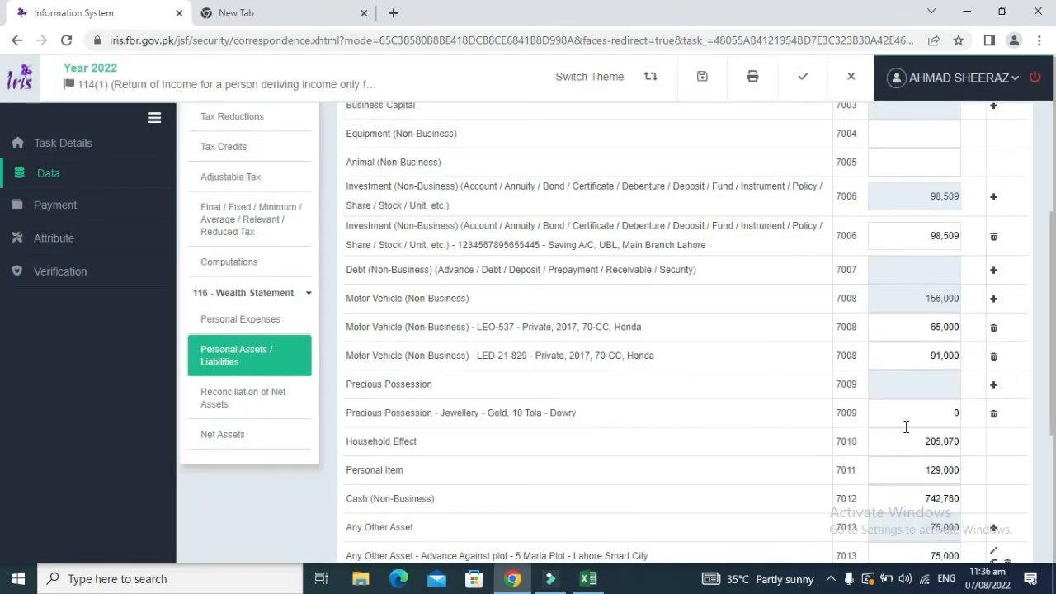
pyautogui.click(920, 417)
# Step: Recalculate and verify the reconciliation: net assets 2,656,339 versus 2,204,525, unreconciled amount 0
pyautogui.scroll(3, 1052, 411)
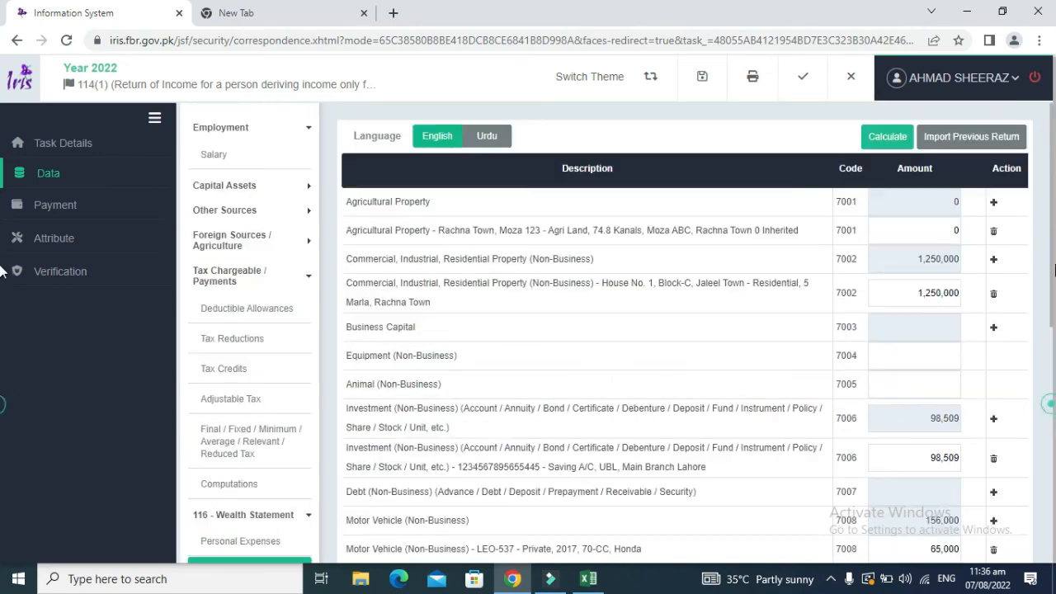
pyautogui.click(887, 137)
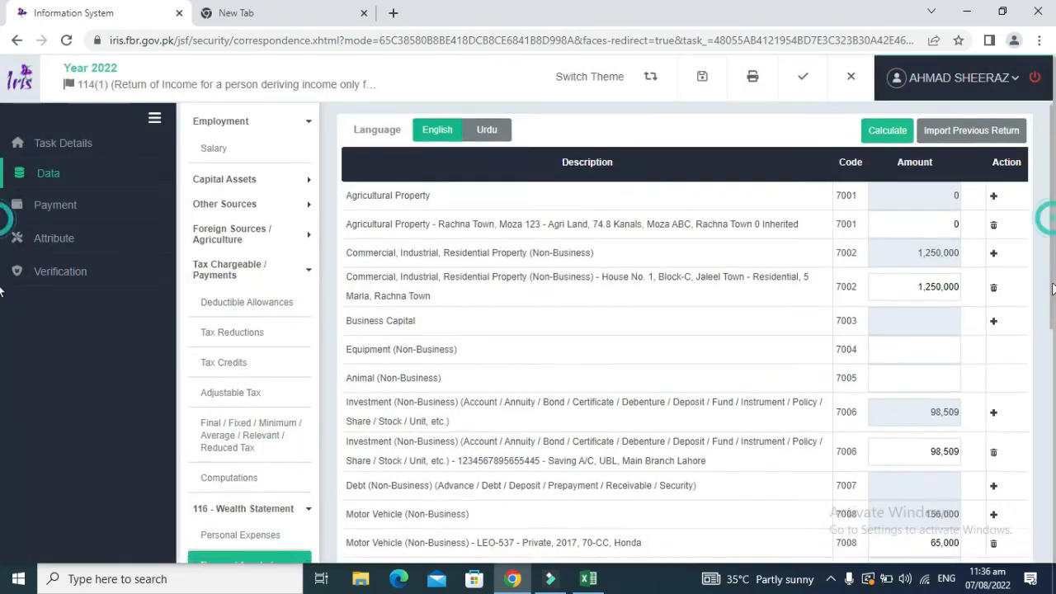
pyautogui.moveTo(1052, 224); pyautogui.dragTo(1051, 359)
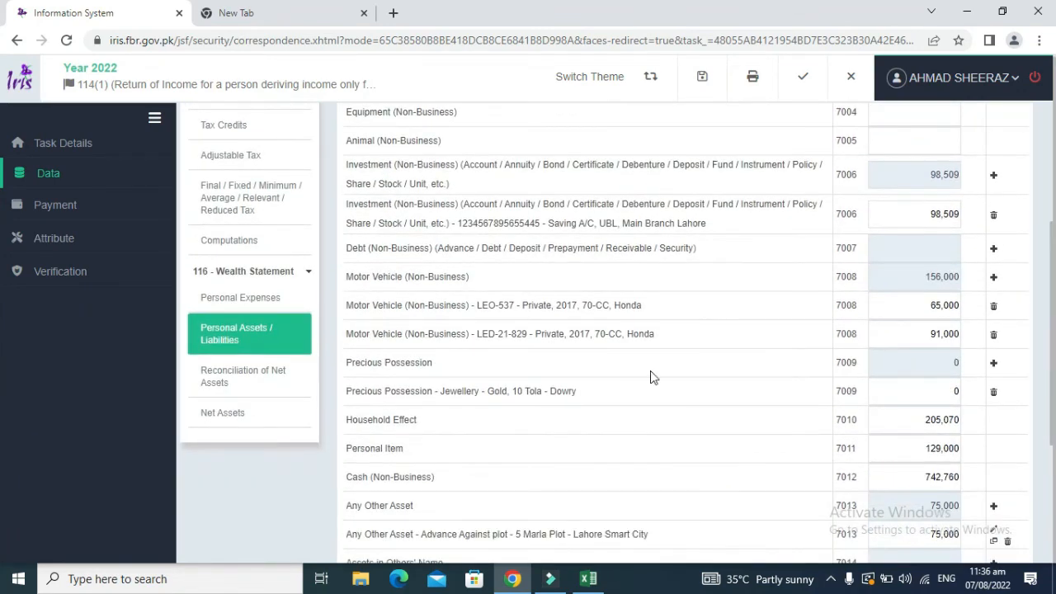
pyautogui.click(282, 368)
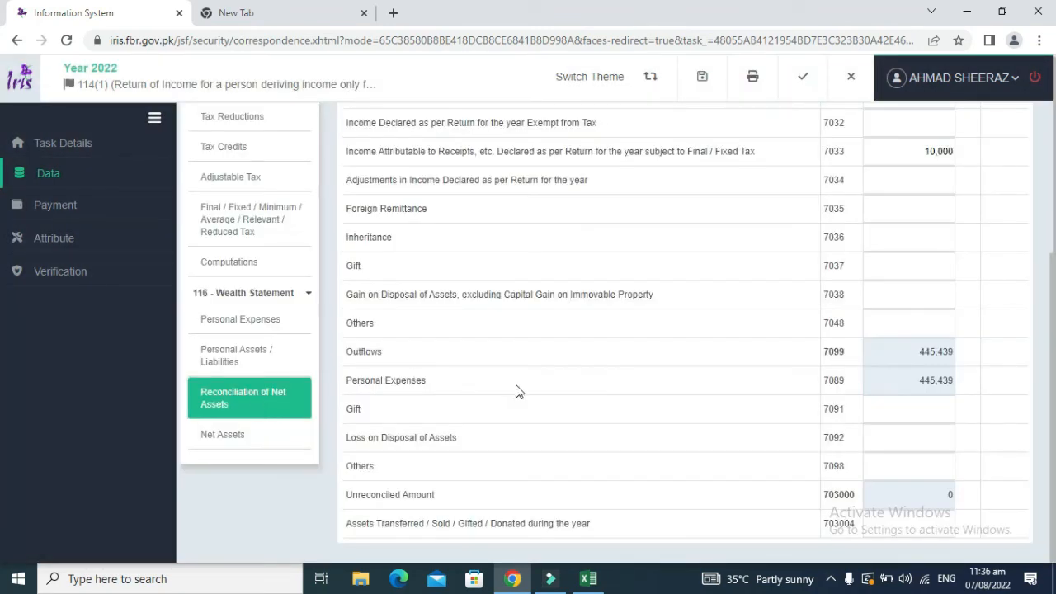
pyautogui.click(245, 432)
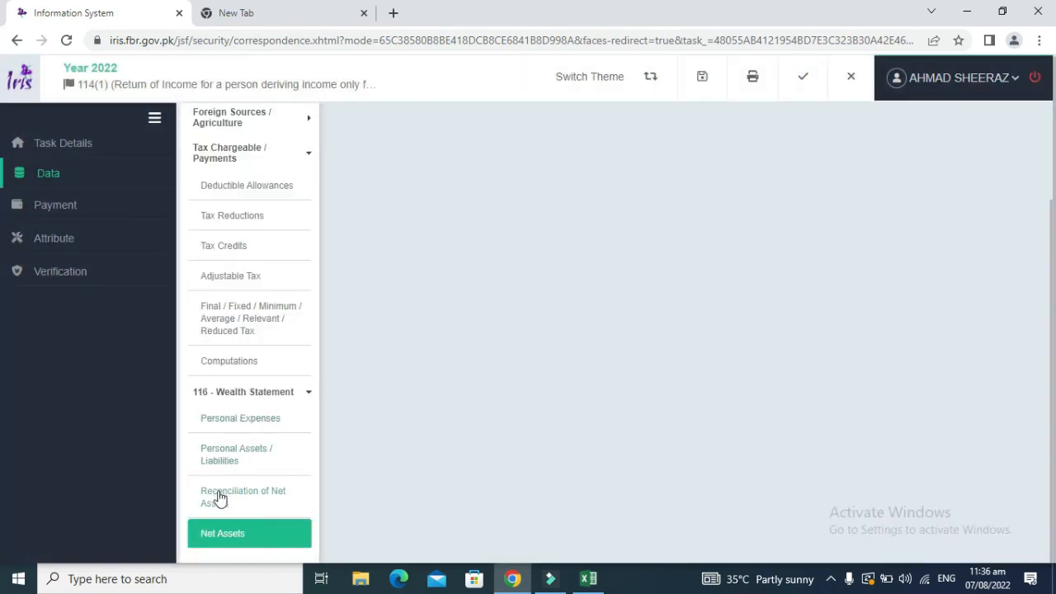
pyautogui.click(219, 499)
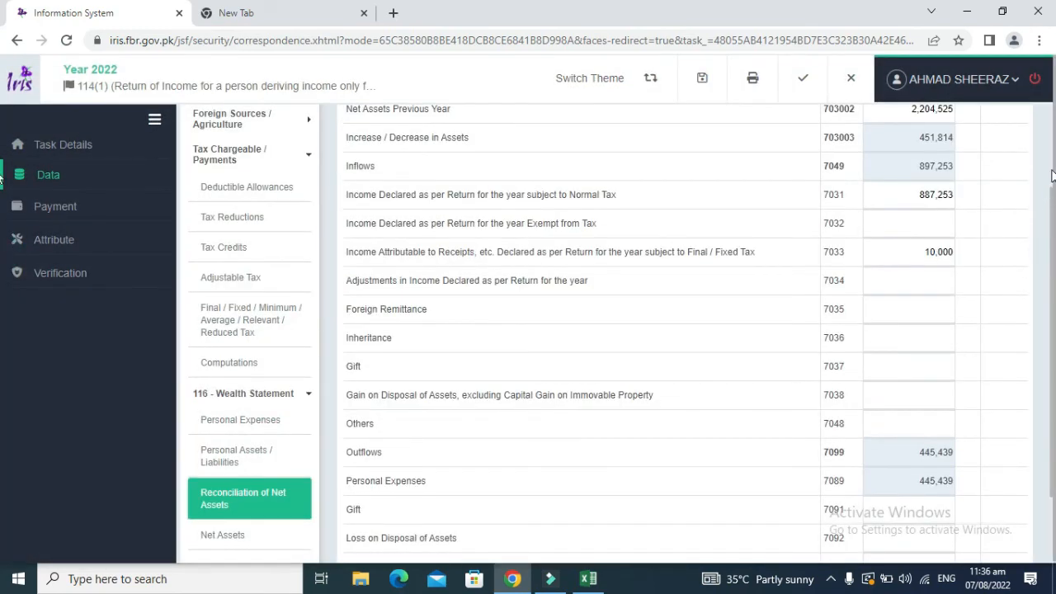
pyautogui.scroll(2, 1052, 258)
pyautogui.click(873, 140)
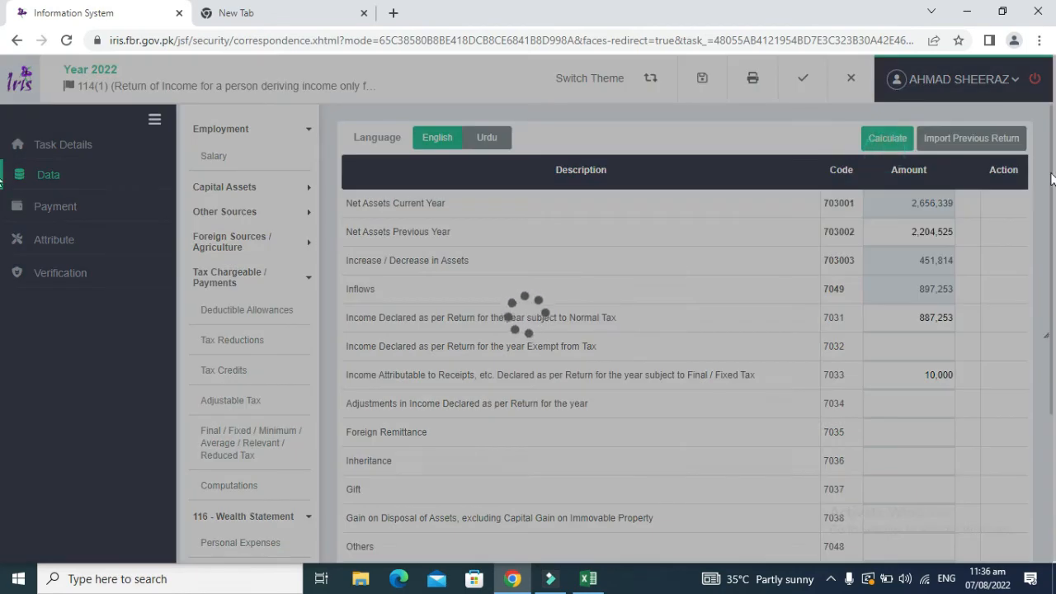
pyautogui.scroll(-3, 1051, 192)
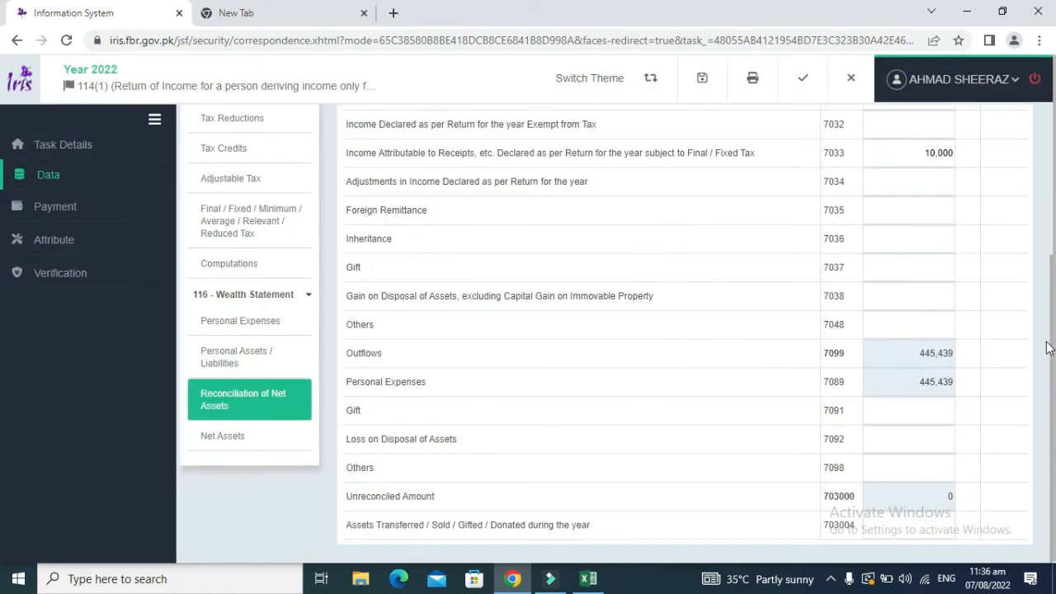
pyautogui.scroll(2, 1052, 210)
pyautogui.scroll(1, 1052, 210)
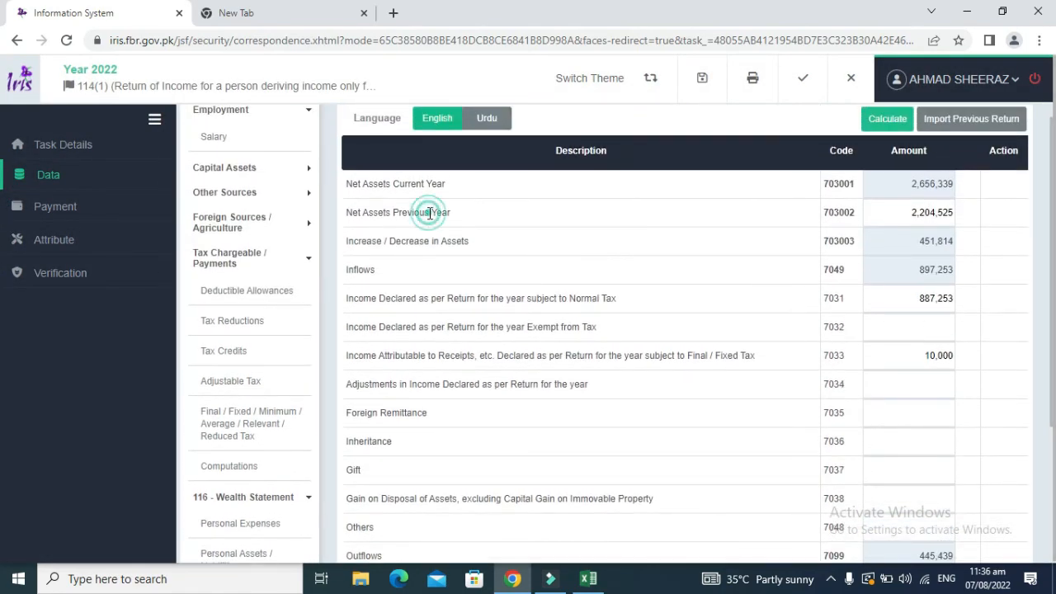
# Step: Under Attributes, select Resident as the Residence Status, then show the Verification declaration
pyautogui.click(236, 467)
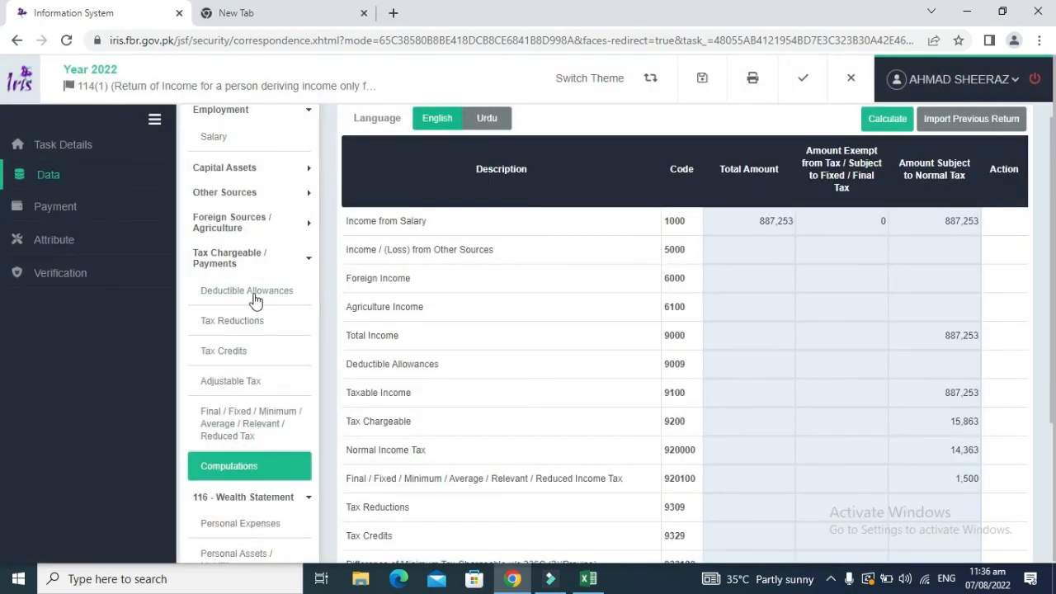
pyautogui.click(47, 206)
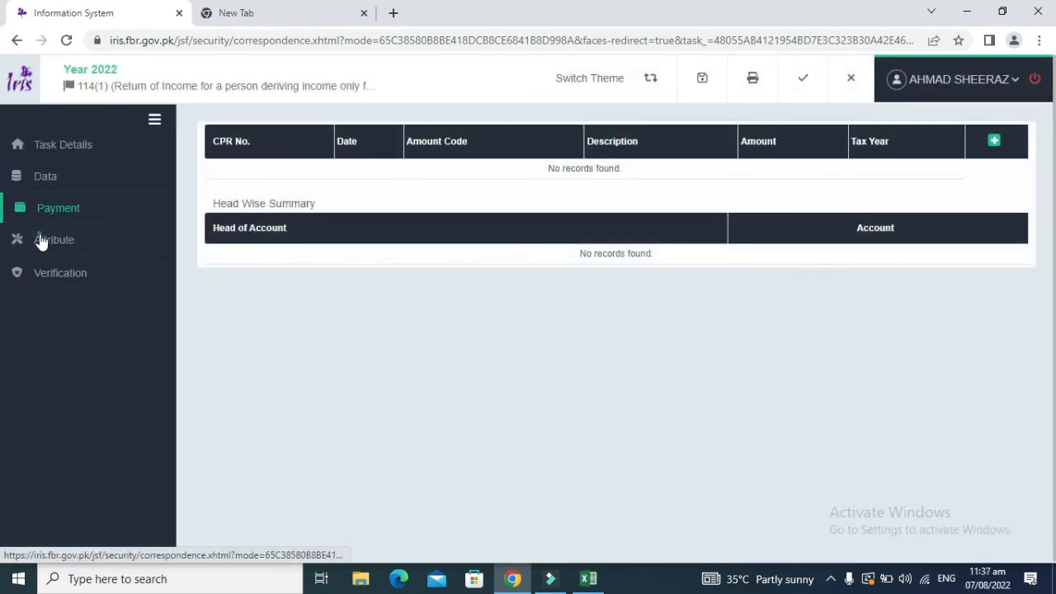
pyautogui.click(39, 241)
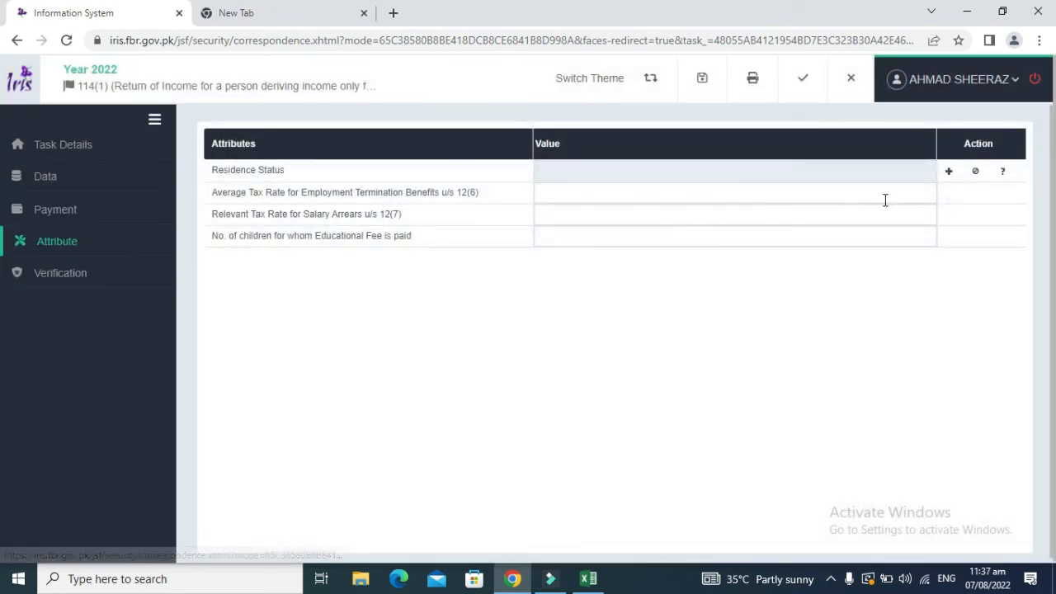
pyautogui.click(949, 172)
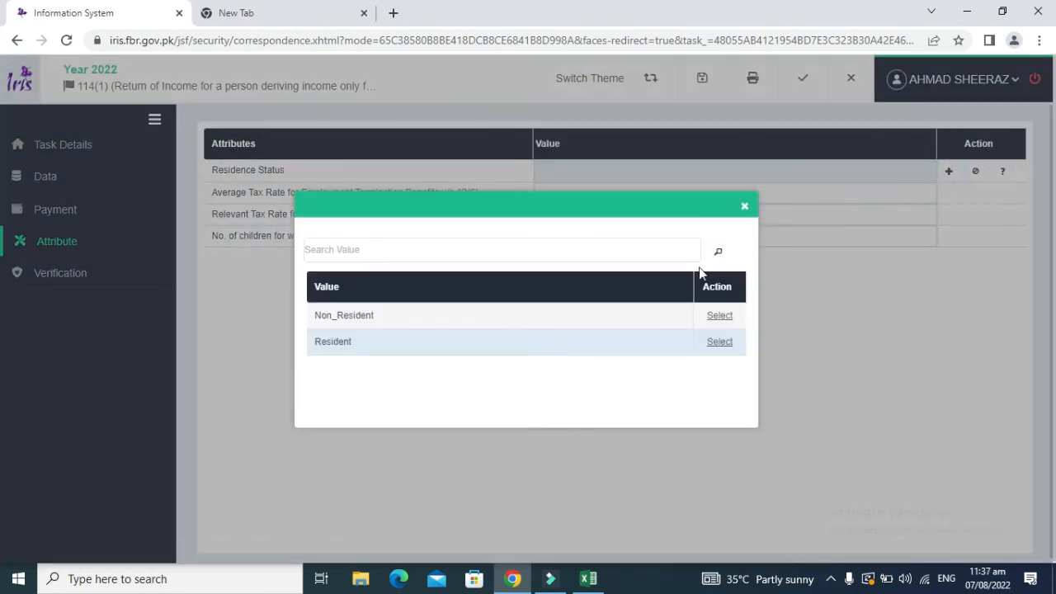
pyautogui.click(719, 343)
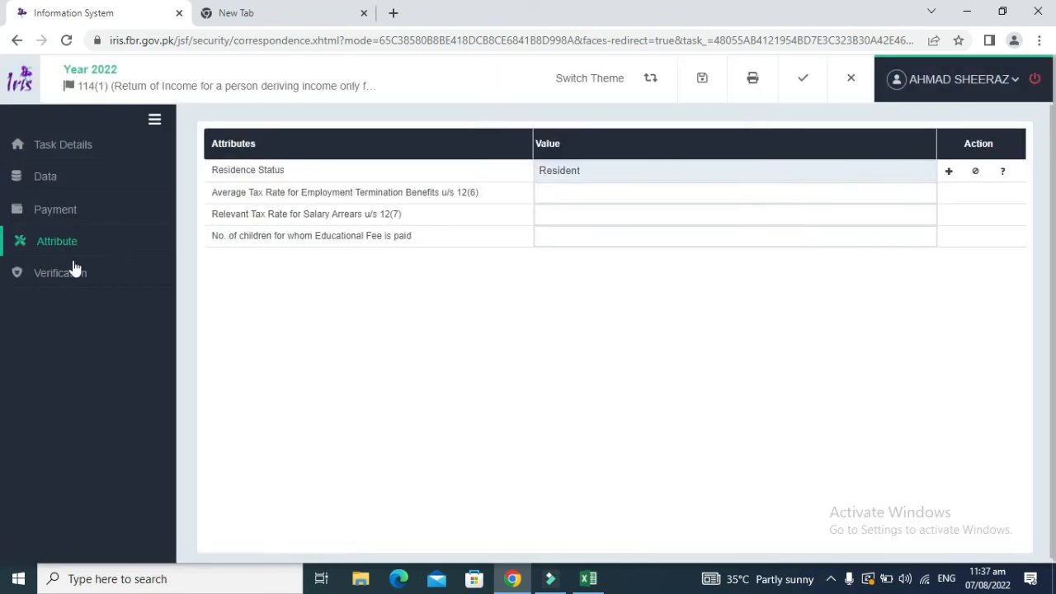
pyautogui.click(73, 272)
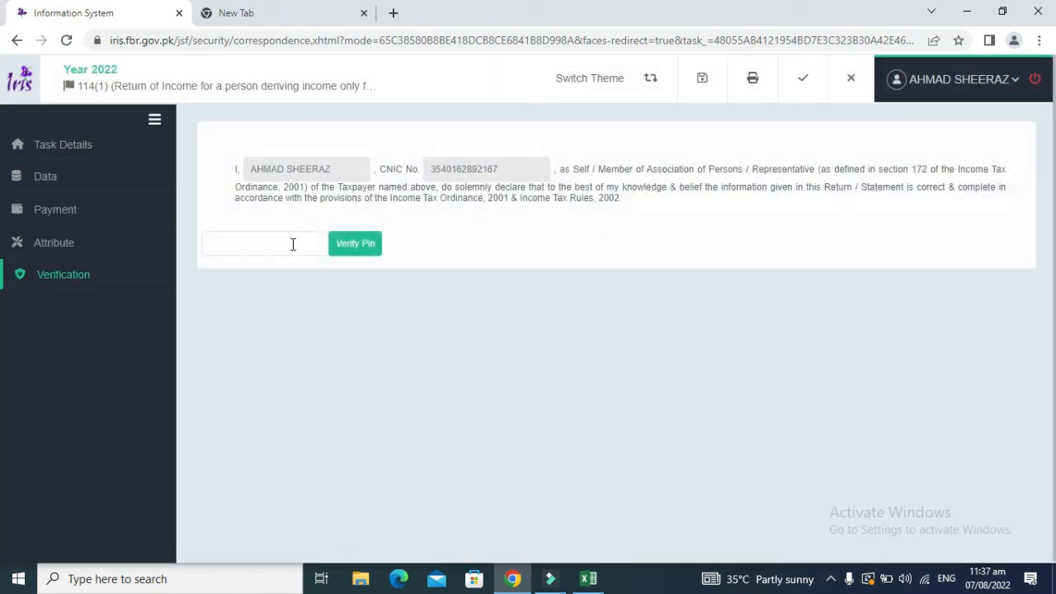
# Step: Enter and verify the PIN; after the wrong-code rejection, close the return and confirm
pyautogui.click(293, 244)
pyautogui.click(349, 249)
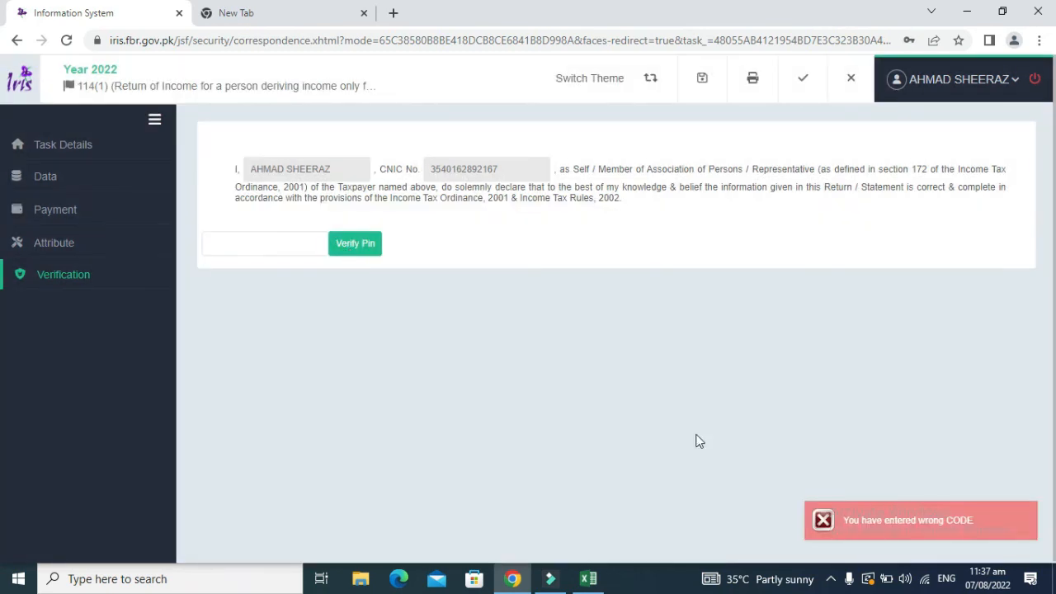
pyautogui.click(851, 80)
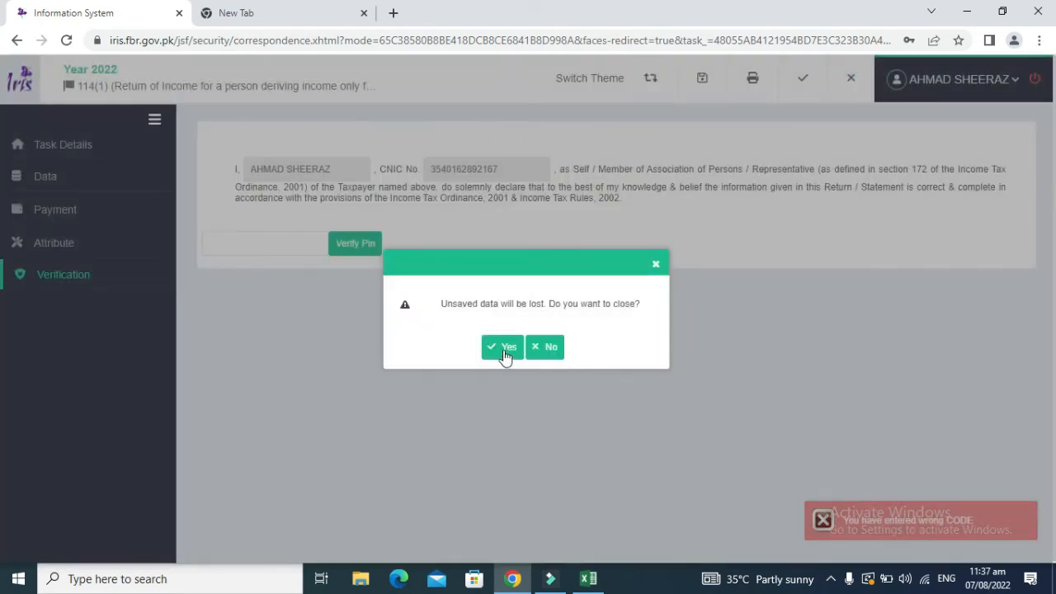
pyautogui.click(505, 350)
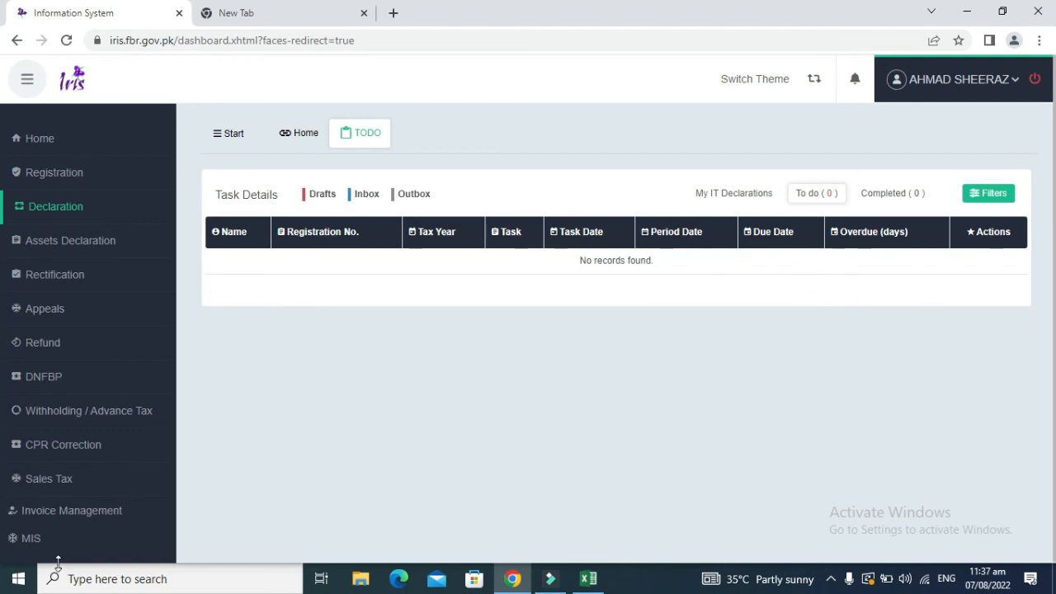
# Step: Save a new PIN from the classic view, dismiss the success notice, and switch to Advance View
pyautogui.click(813, 79)
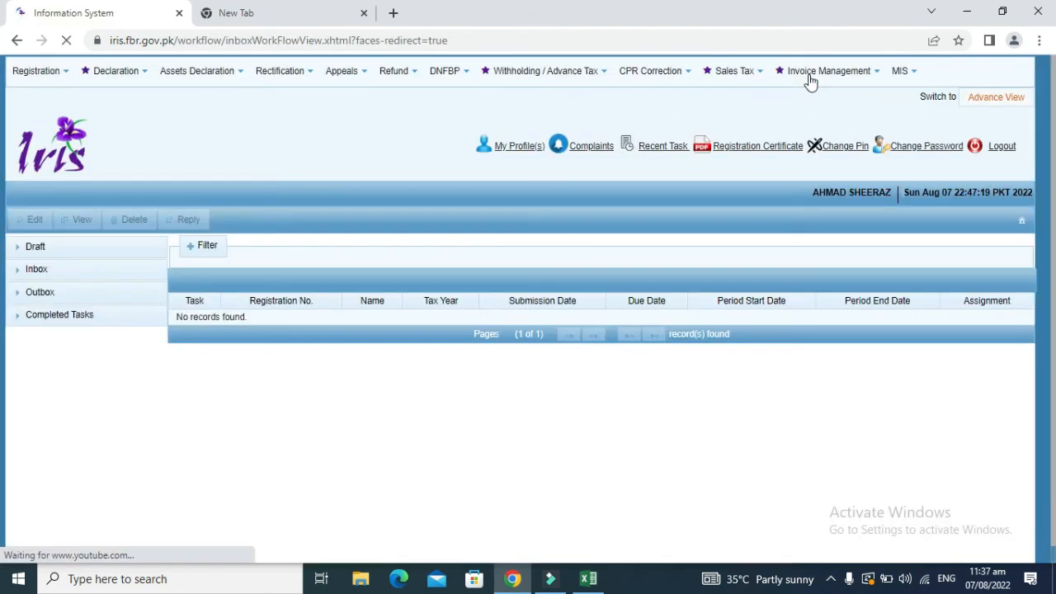
pyautogui.click(841, 146)
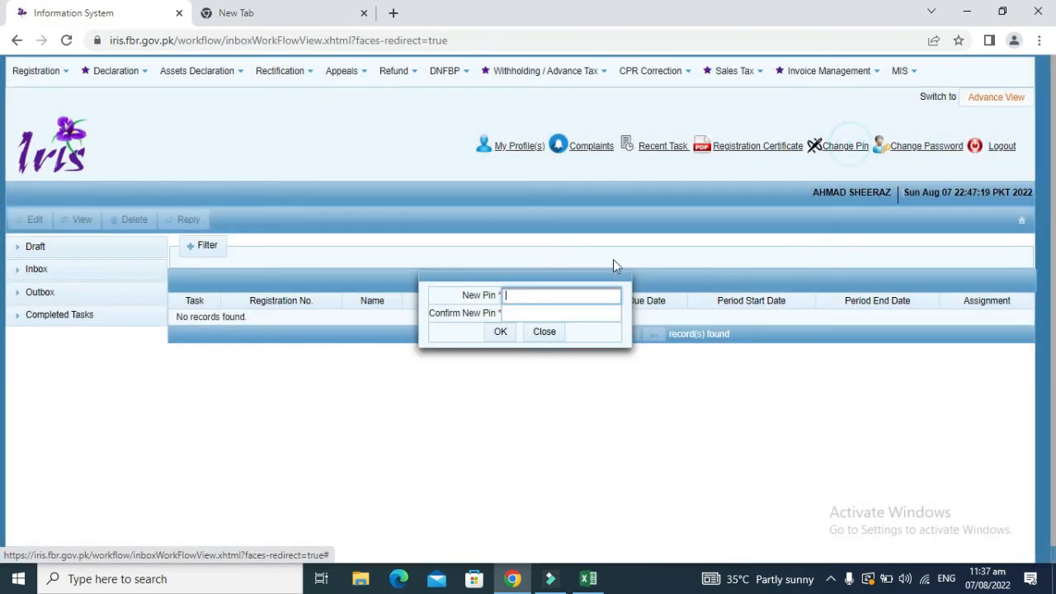
pyautogui.press('Tab')
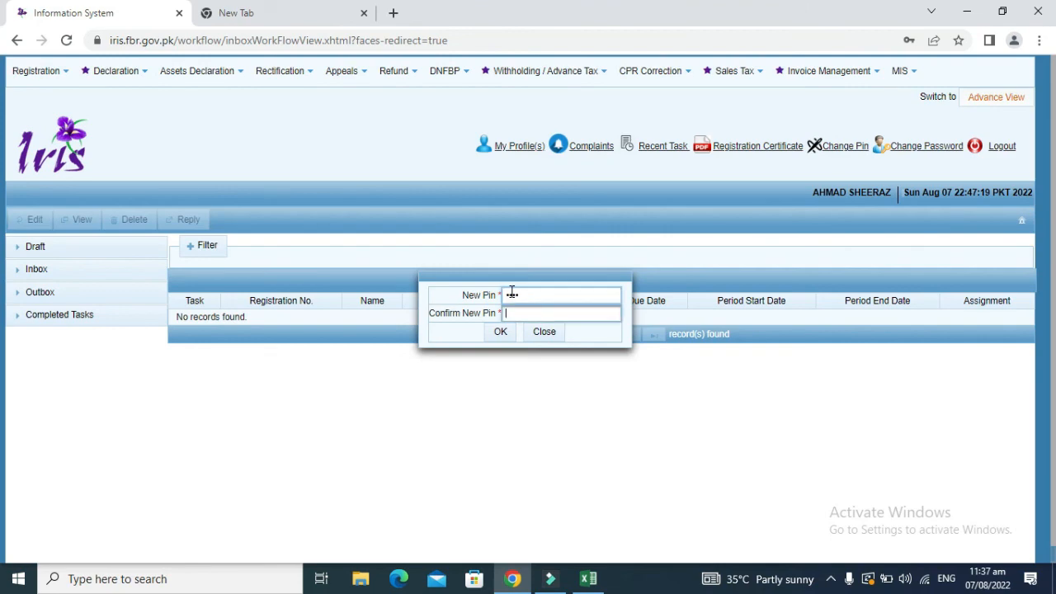
pyautogui.click(500, 332)
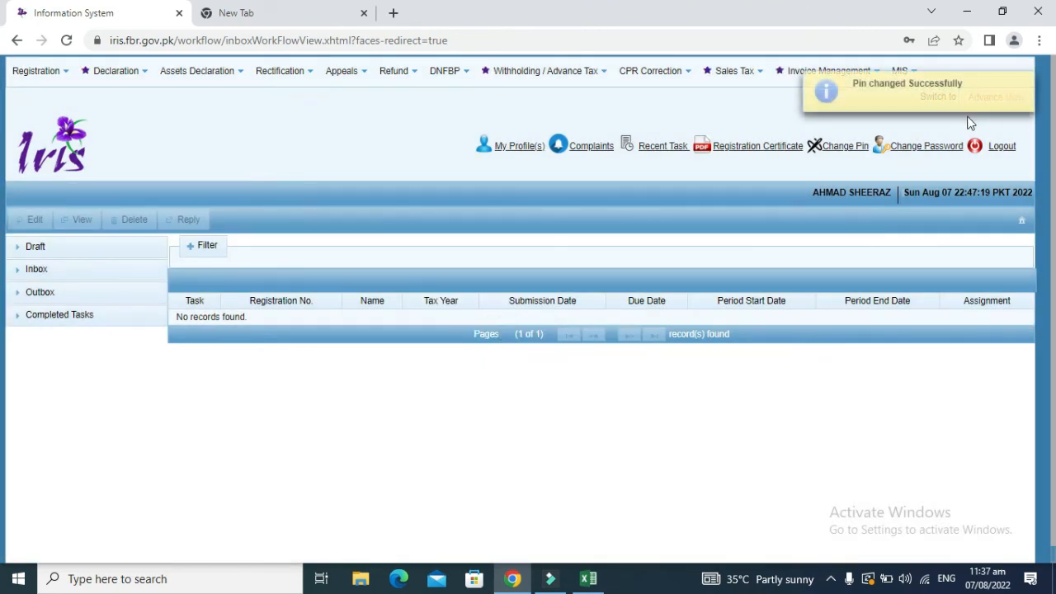
pyautogui.click(1024, 84)
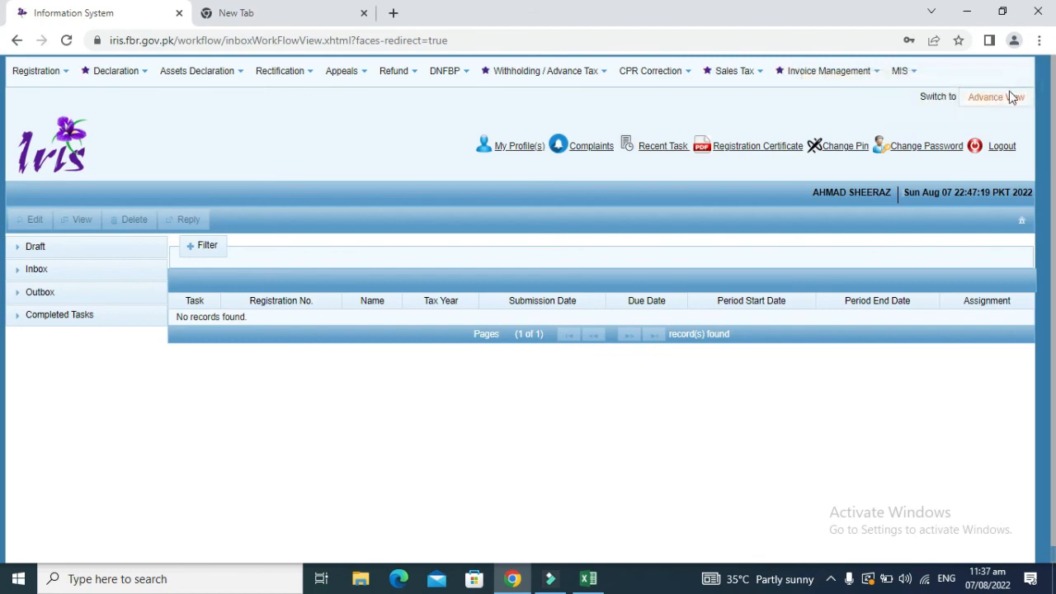
pyautogui.click(1006, 99)
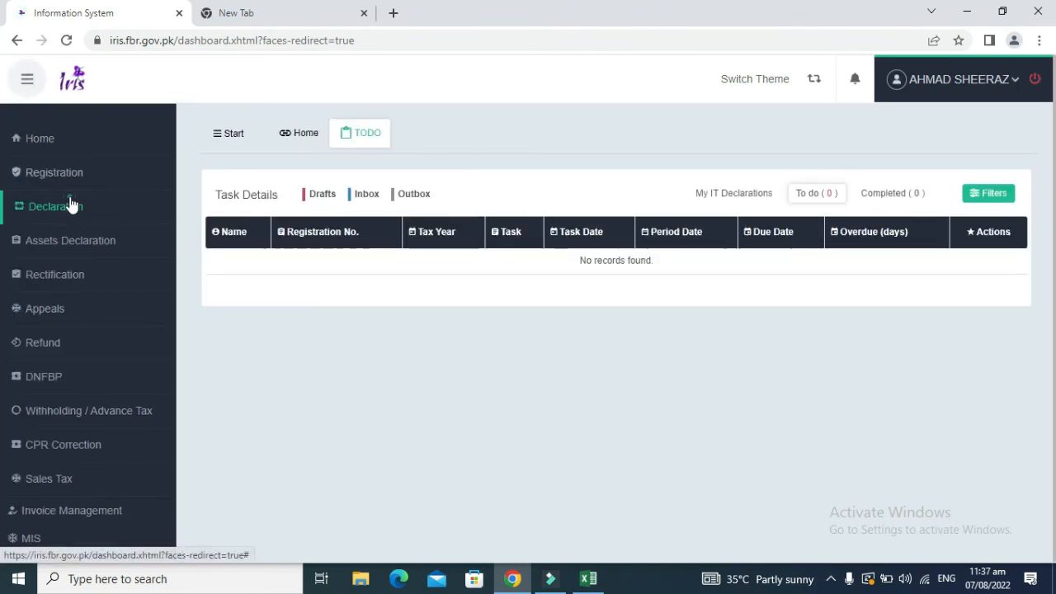
# Step: Open the 2022 return for editing from My IT Declarations
pyautogui.click(71, 205)
pyautogui.click(723, 196)
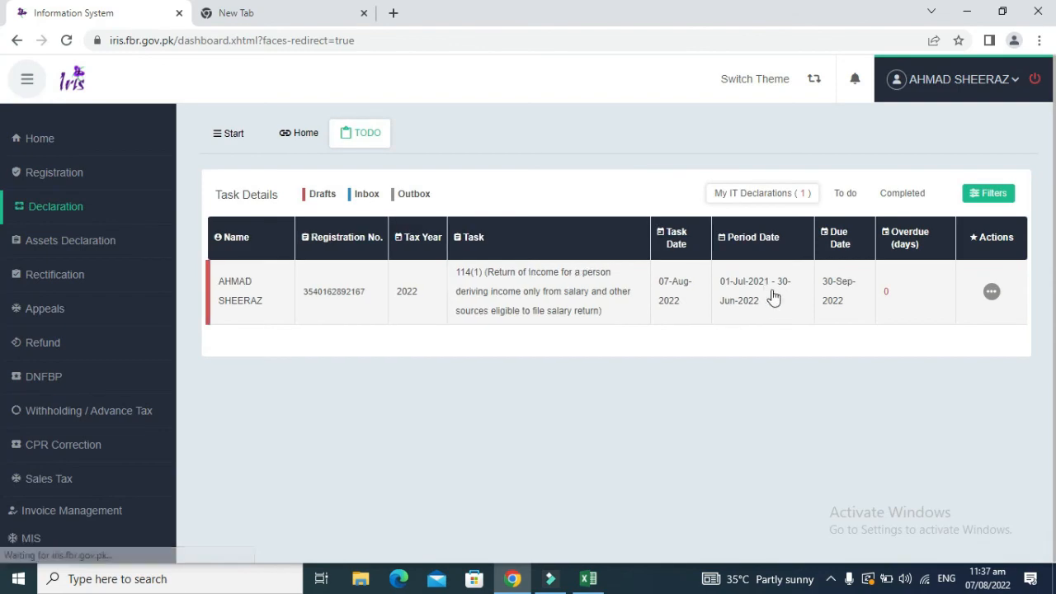
pyautogui.click(992, 292)
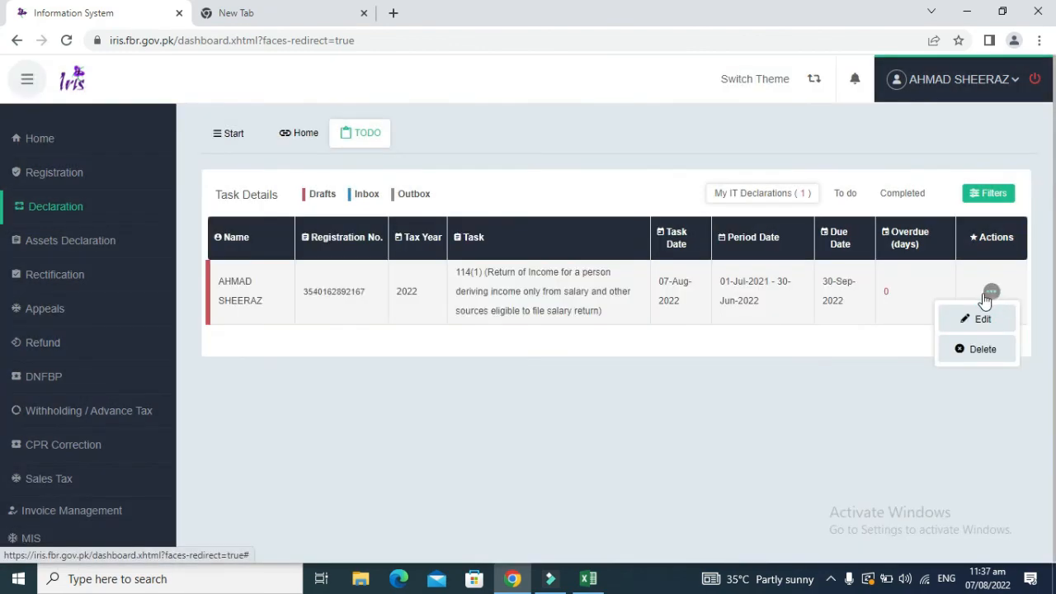
pyautogui.click(972, 318)
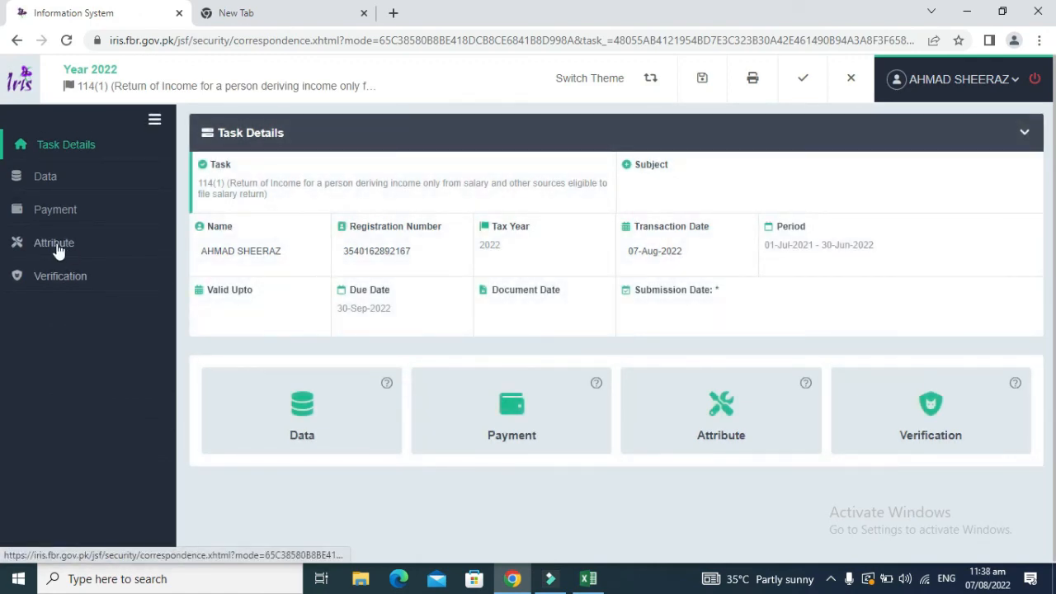
# Step: Review the Reconciliation of Net Assets table and the return's Attribute values
pyautogui.click(54, 238)
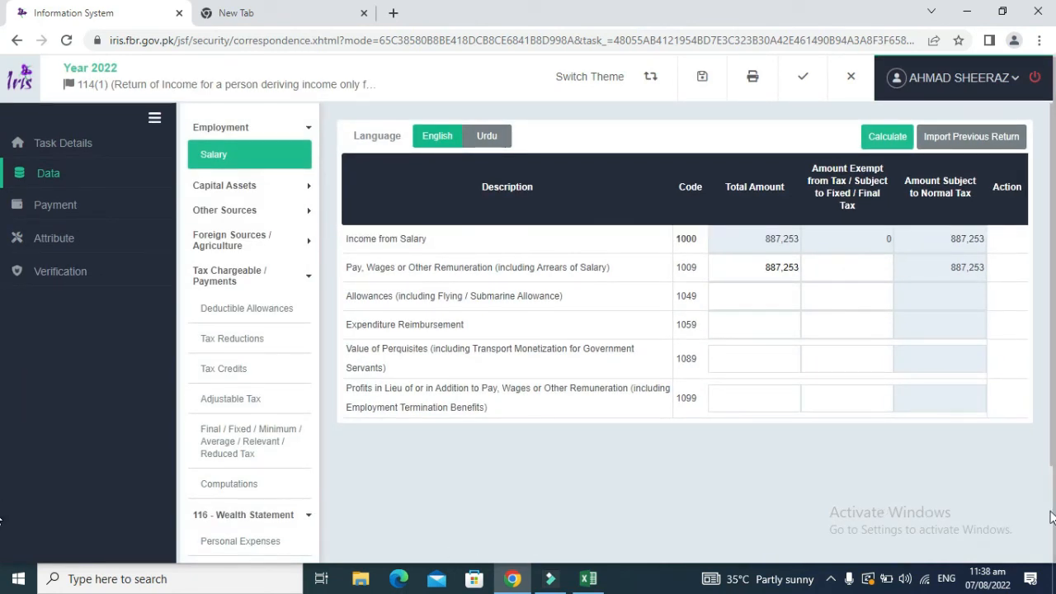
pyautogui.scroll(-2, 1051, 518)
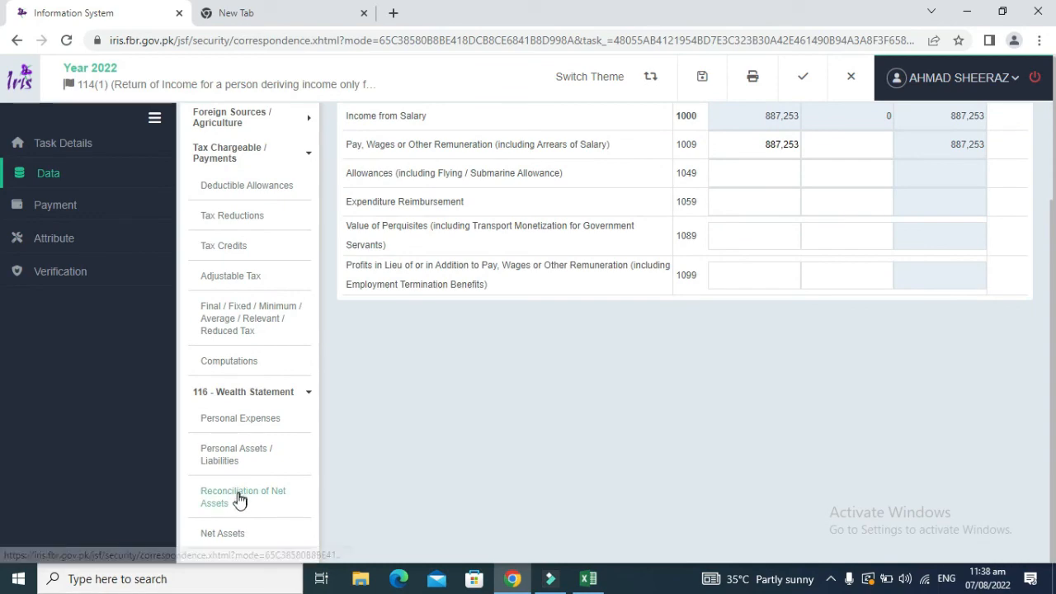
pyautogui.click(240, 499)
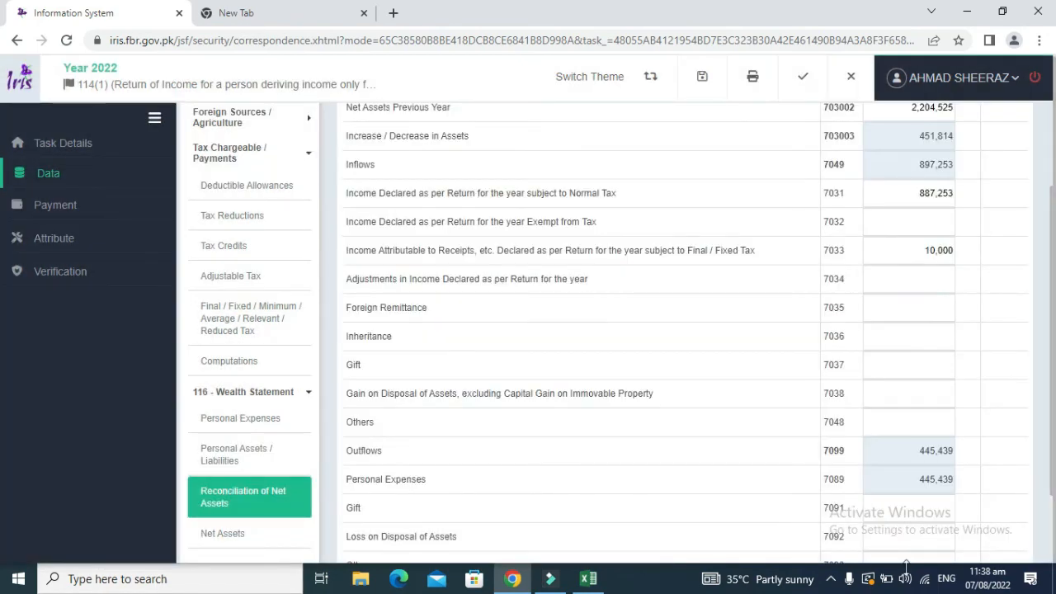
pyautogui.scroll(-2, 1052, 541)
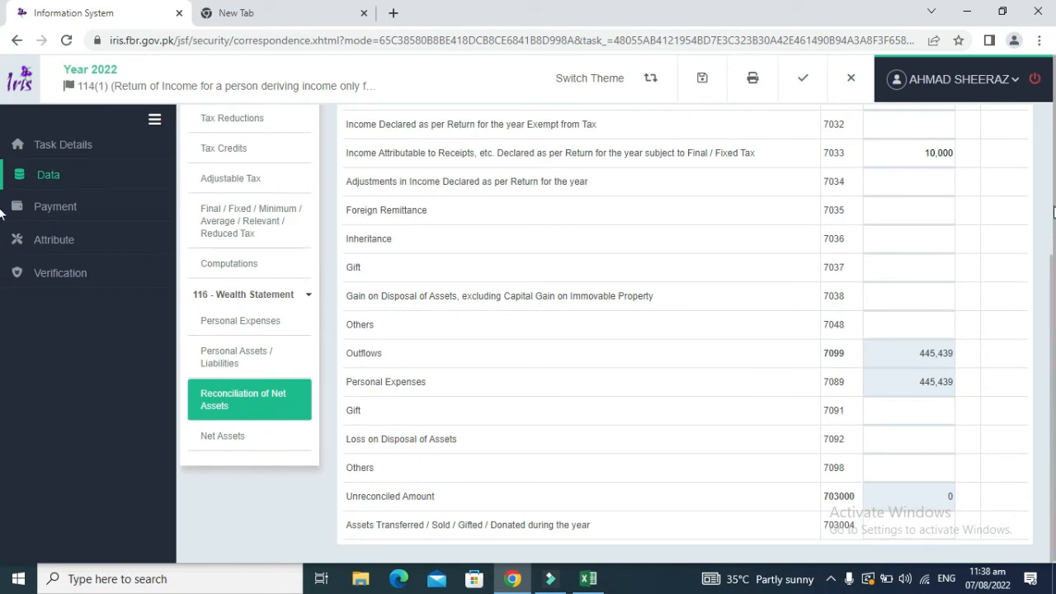
pyautogui.scroll(5, 274, 139)
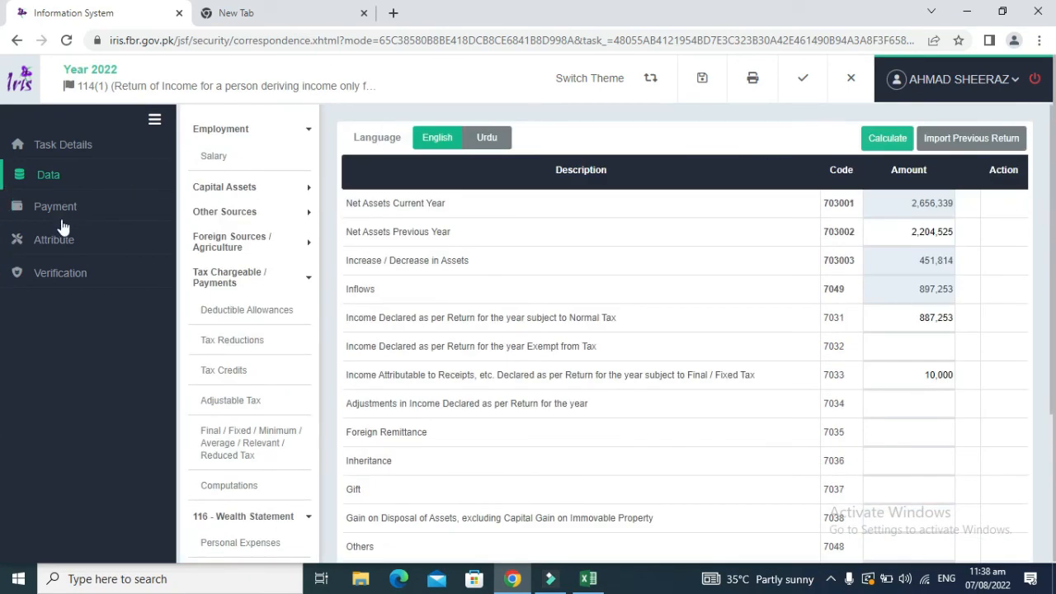
pyautogui.click(46, 239)
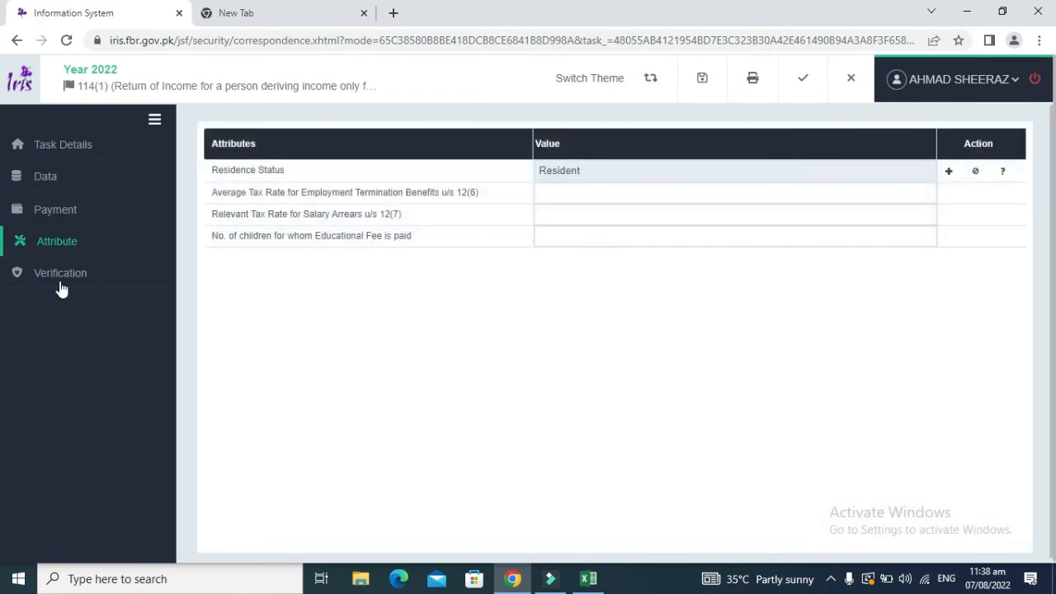
# Step: Go to the return's Verification section, ready to enter the PIN
pyautogui.click(60, 274)
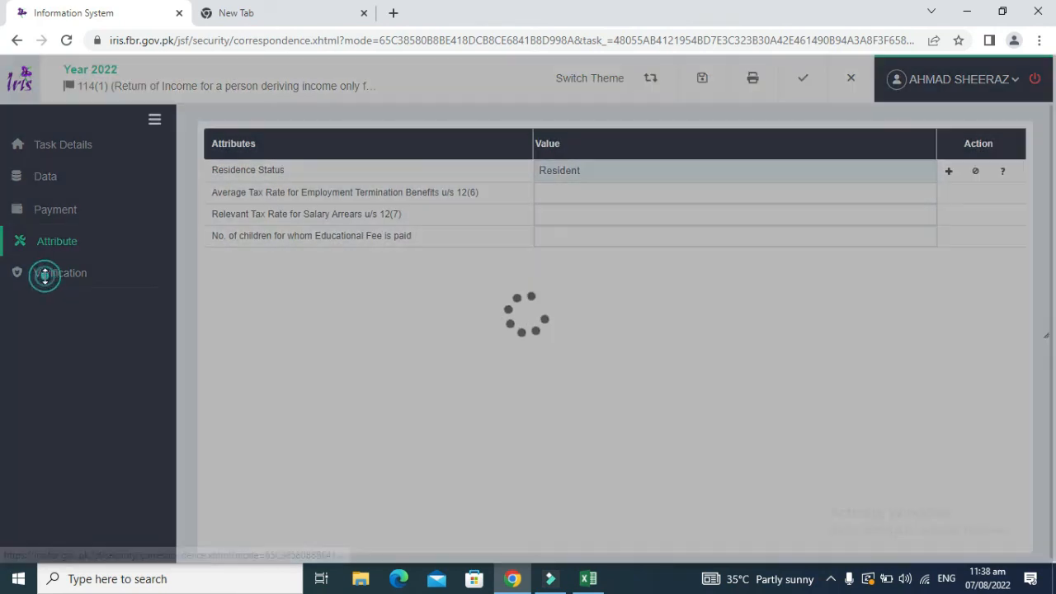
pyautogui.click(282, 243)
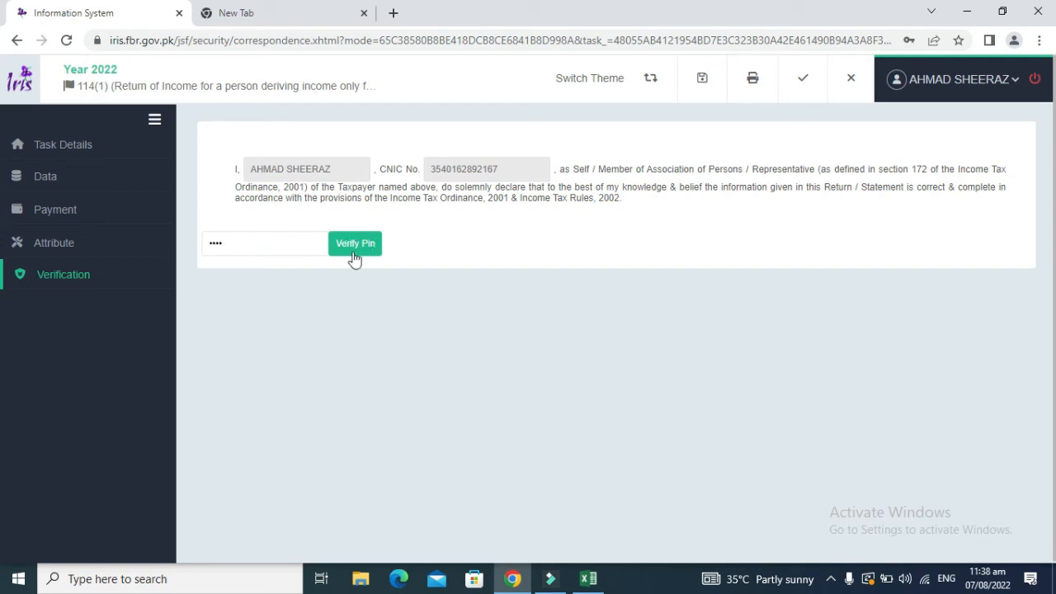
pyautogui.click(66, 172)
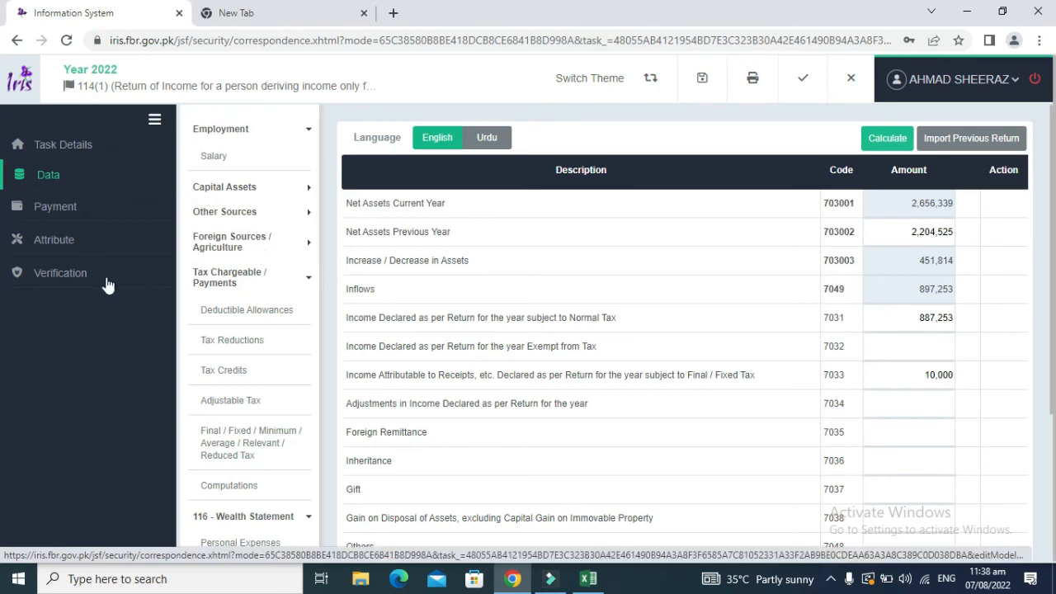
pyautogui.click(73, 274)
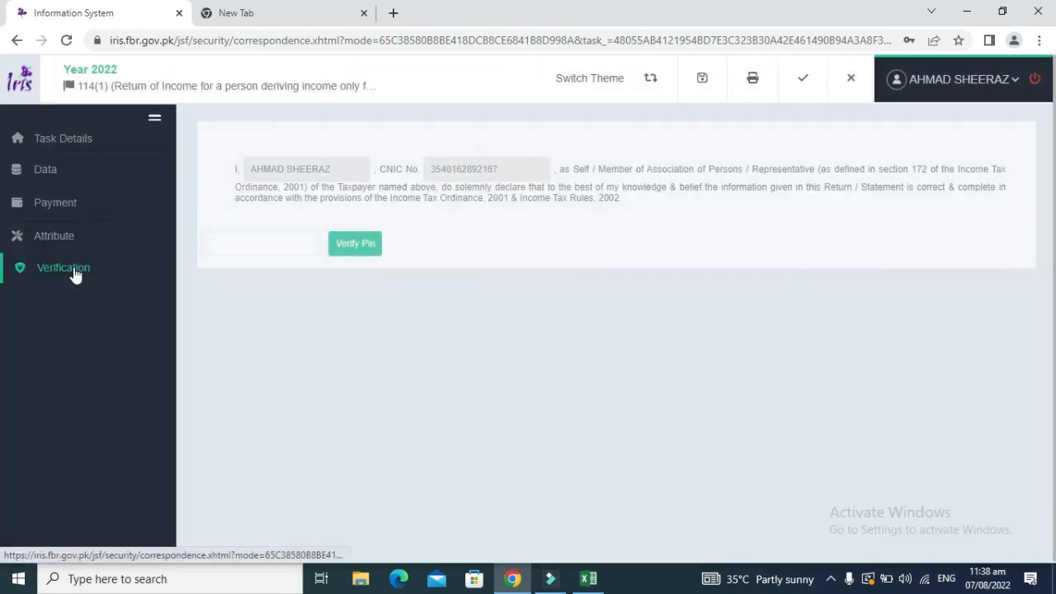
pyautogui.click(255, 250)
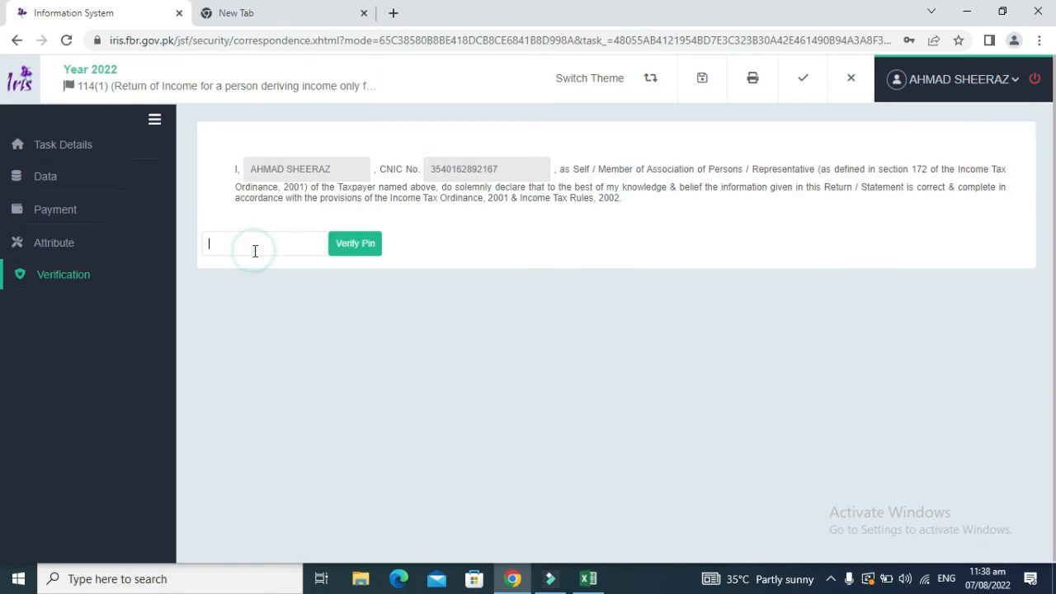
# Step: Enter the PIN and verify it for the 2022 return
pyautogui.write('1')
pyautogui.click(345, 245)
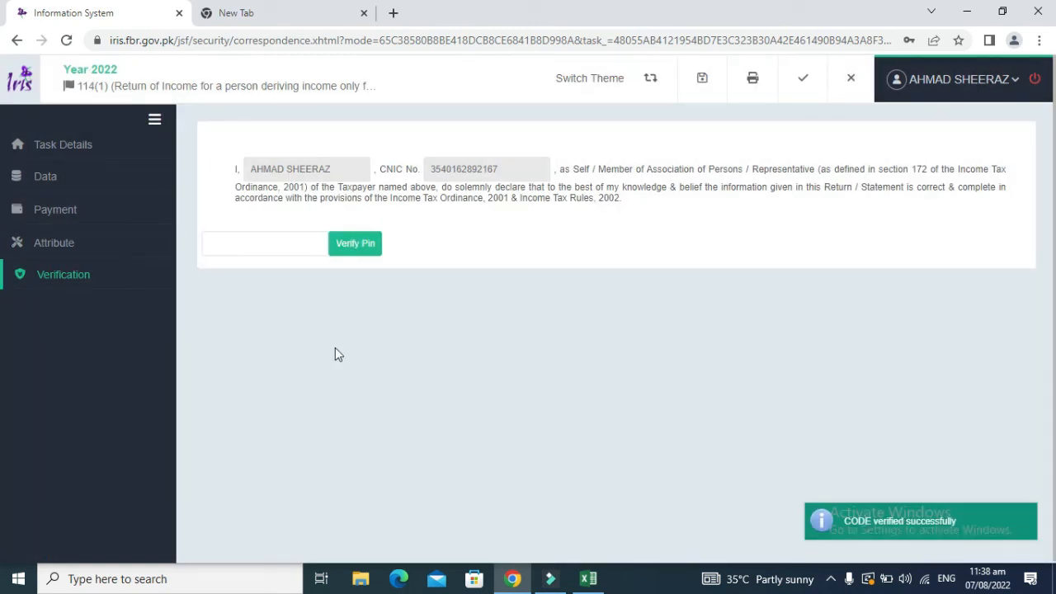
pyautogui.click(156, 121)
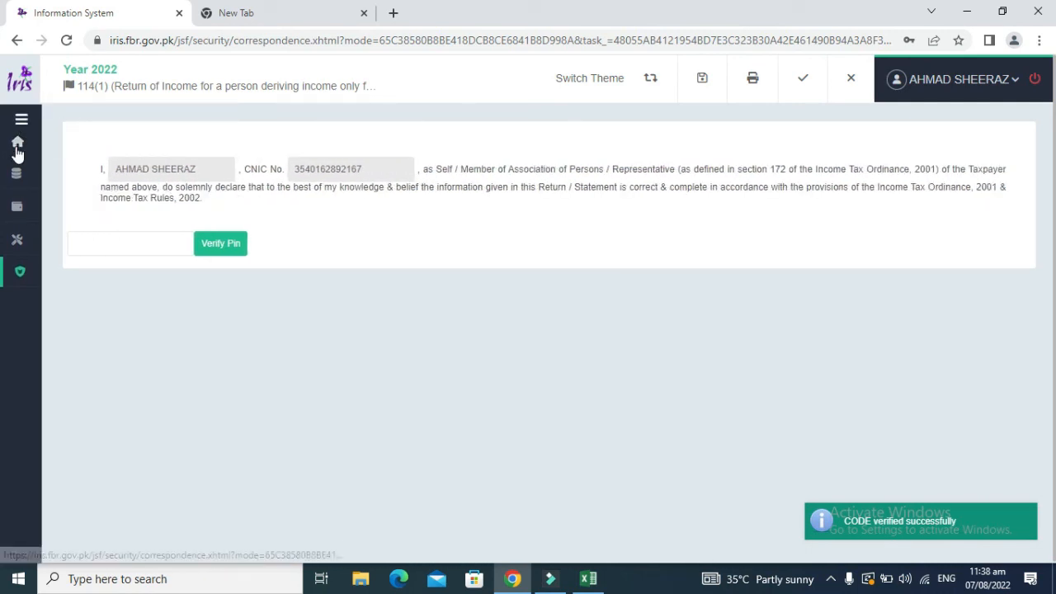
pyautogui.click(17, 268)
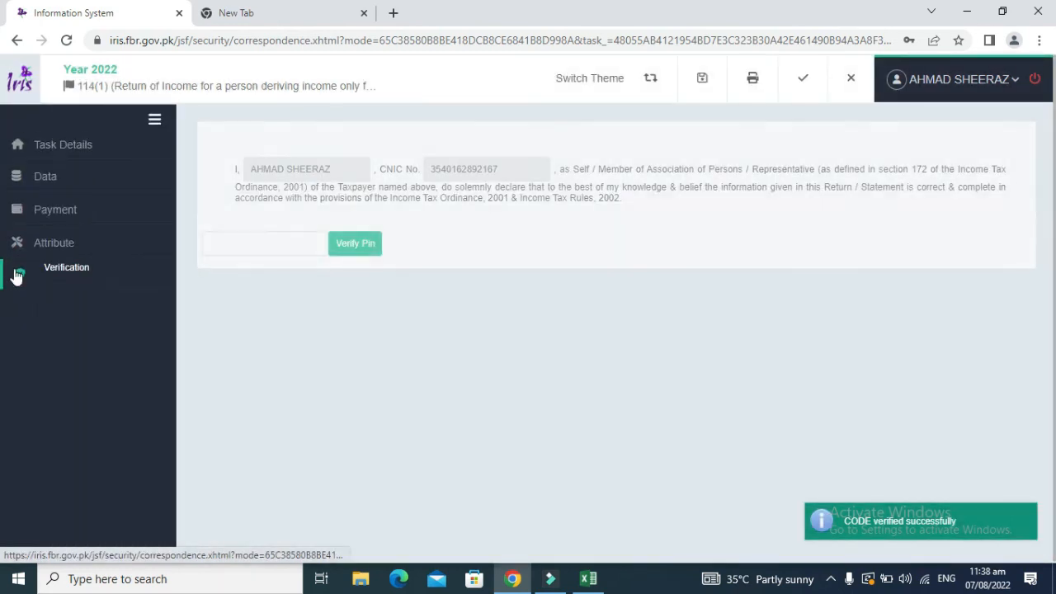
# Step: Review the Attribute and Payment sections, then return to the Data section
pyautogui.click(51, 246)
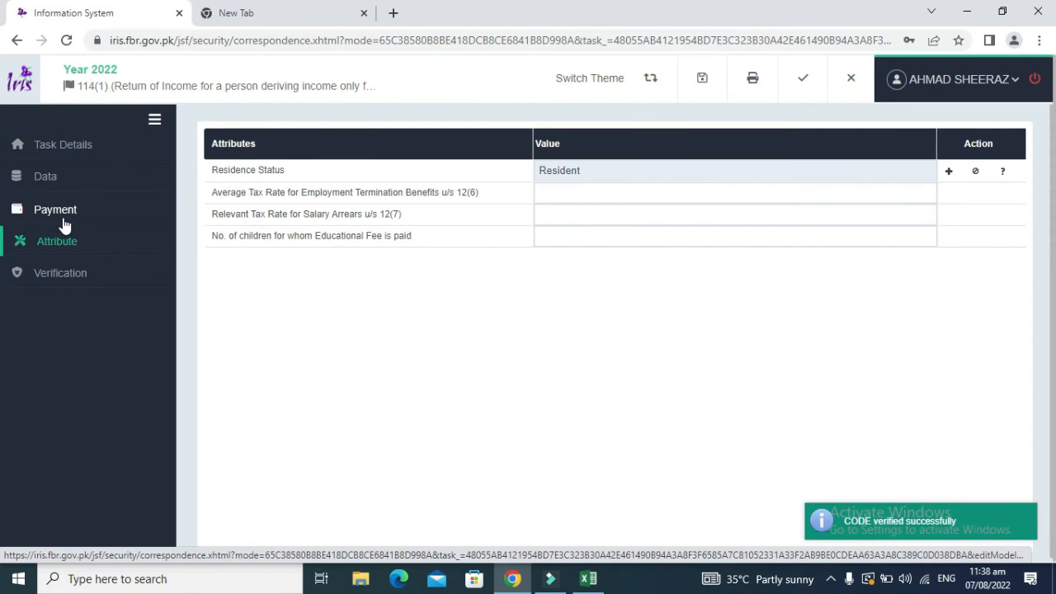
pyautogui.click(63, 217)
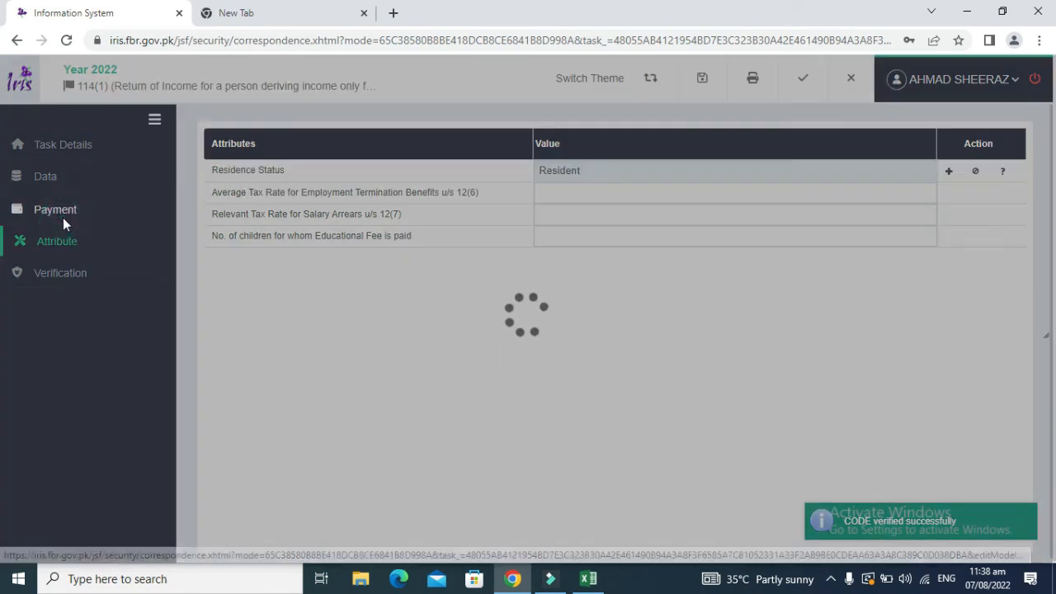
pyautogui.click(59, 190)
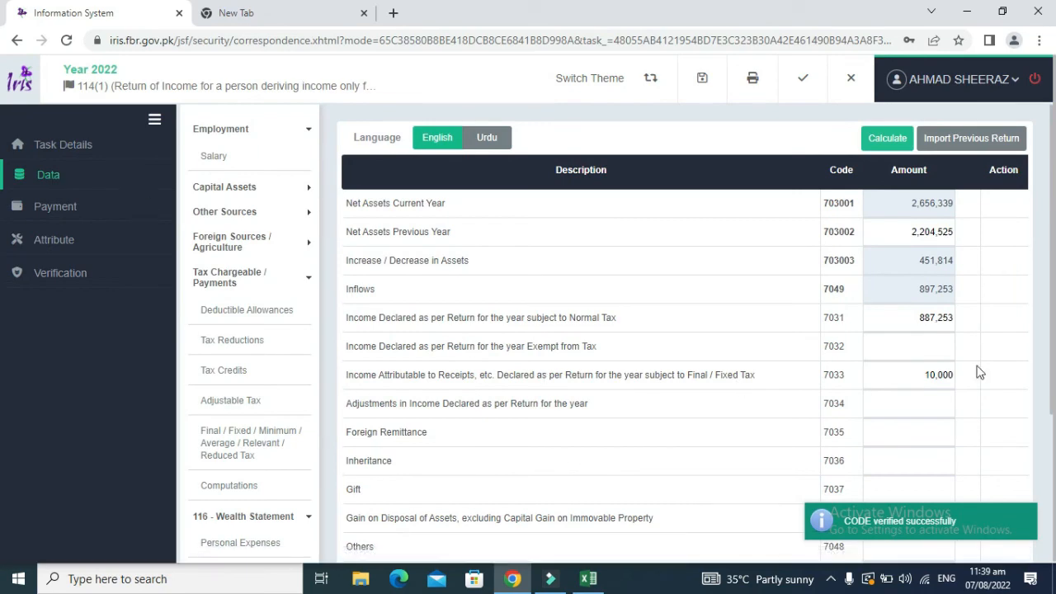
# Step: Recheck the zero Unreconciled Amount and close the 2022 return, confirming with Yes
pyautogui.moveTo(1053, 361); pyautogui.dragTo(1055, 509)
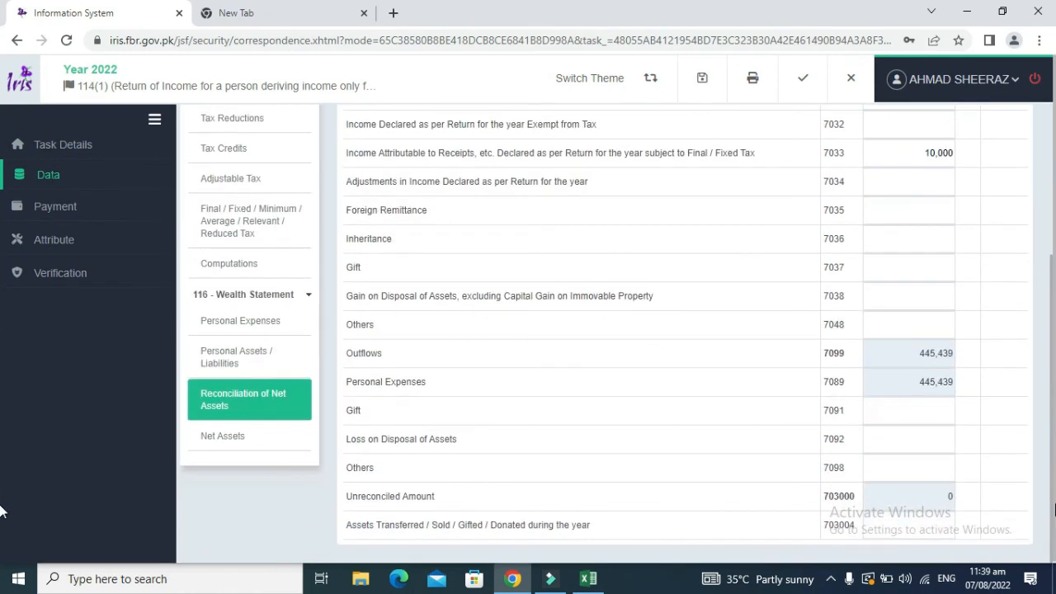
pyautogui.scroll(3, 902, 313)
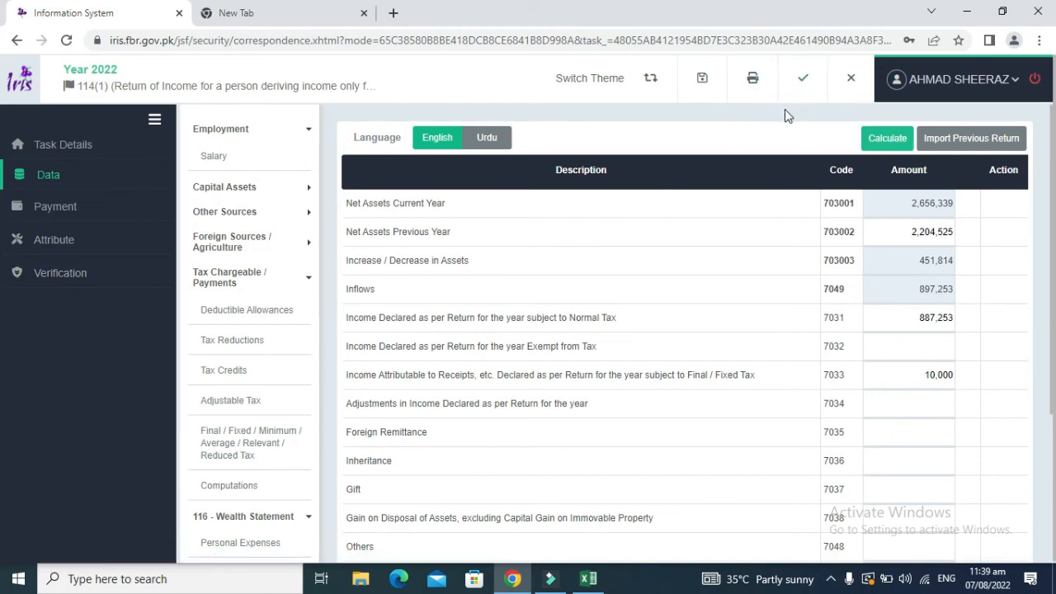
pyautogui.click(860, 91)
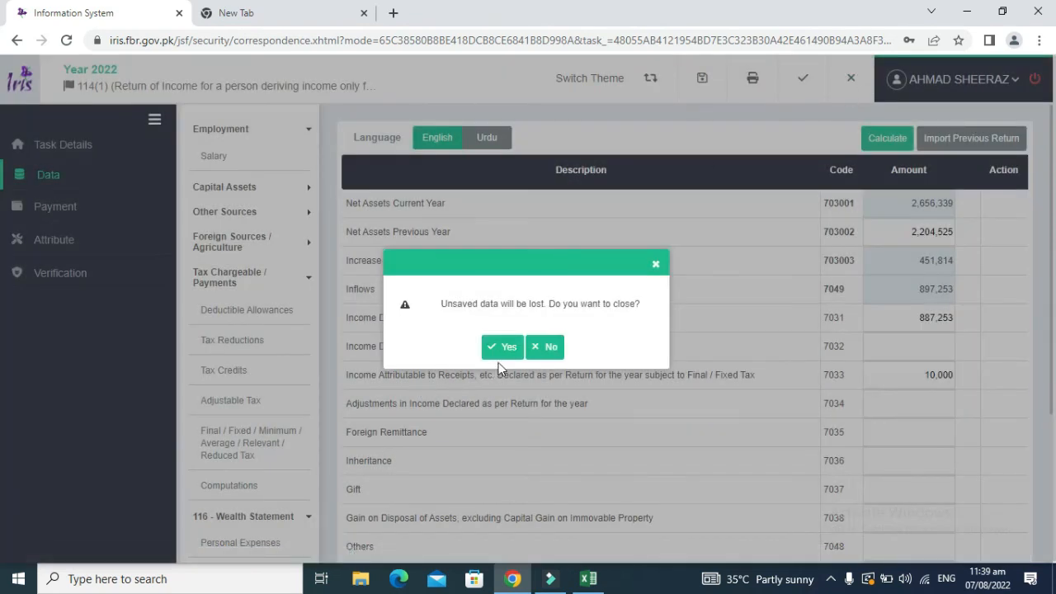
pyautogui.click(509, 350)
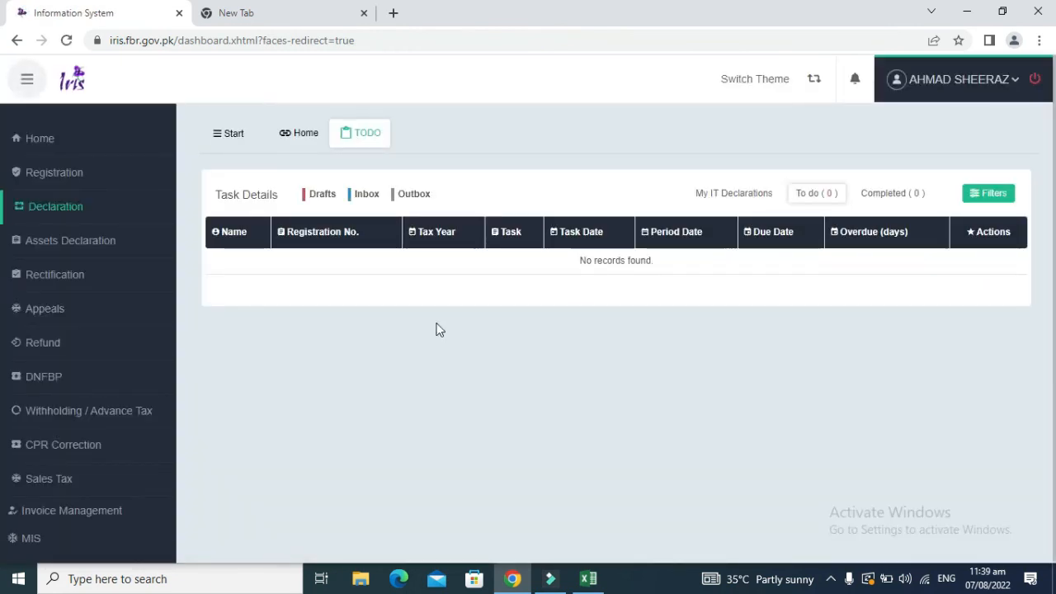
# Step: Reload the Declaration task list and view the Completed (0) declarations
pyautogui.click(67, 207)
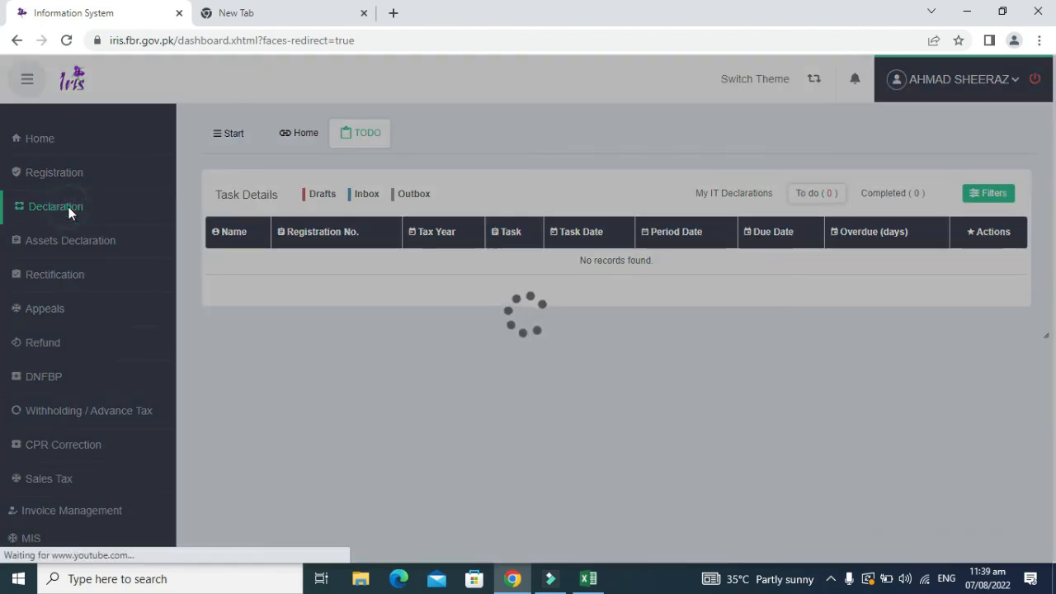
pyautogui.click(67, 206)
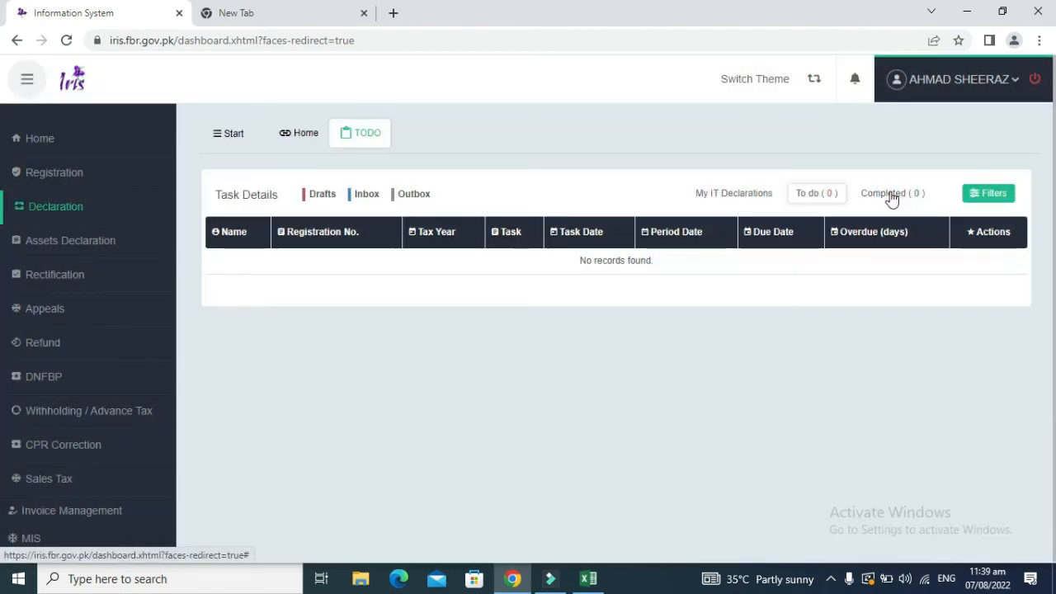
pyautogui.click(891, 196)
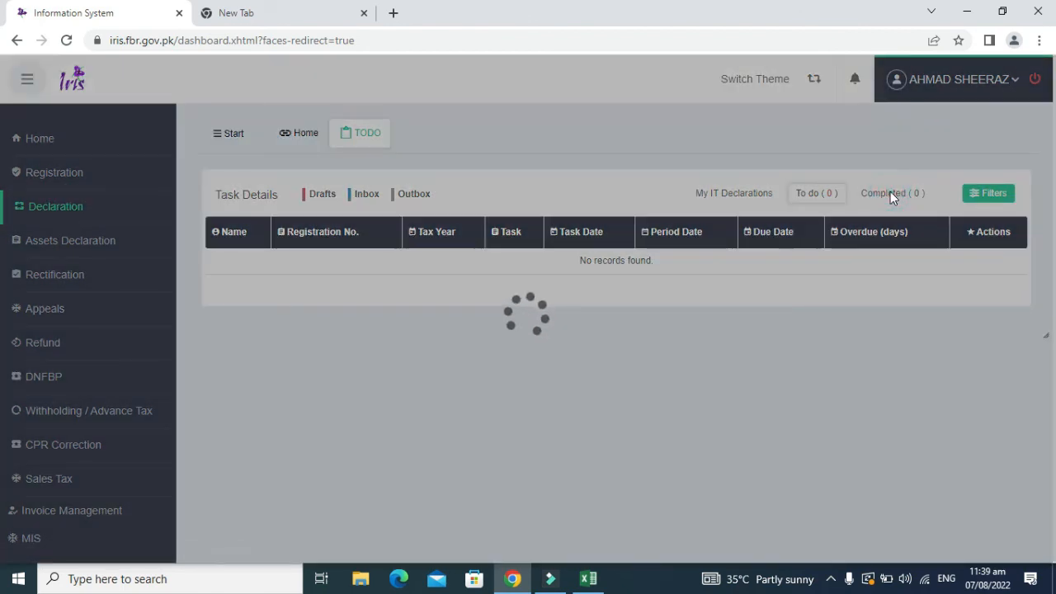